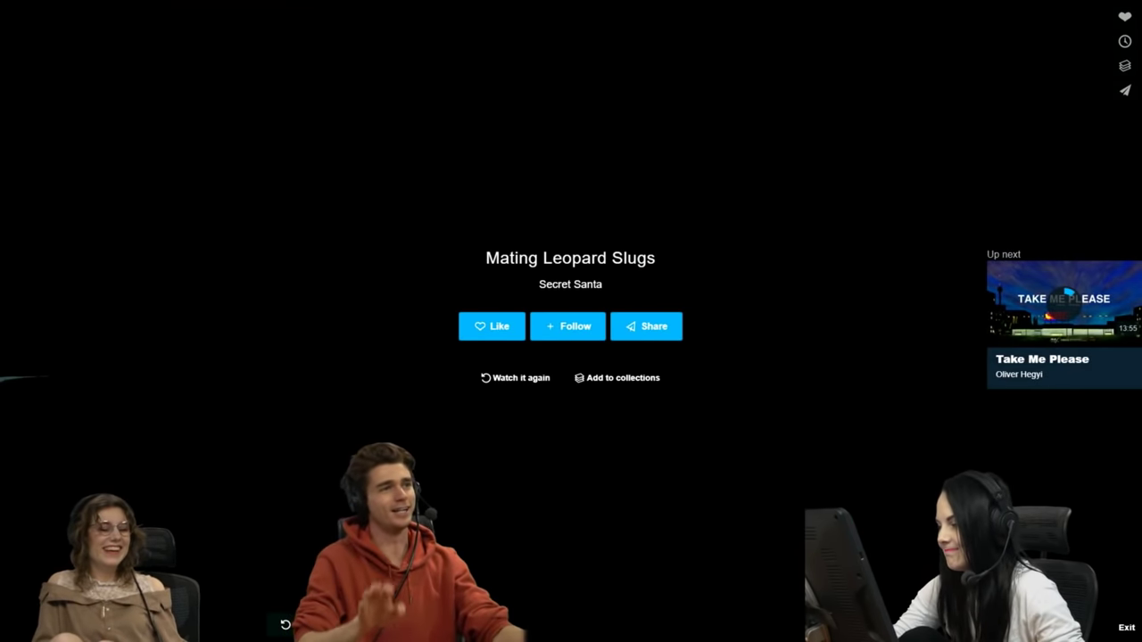
# - Switch from the full-screen video to the Buff Bees drawing in Photoshop, then thicken a wing edge and add motion lines around the wings
pyautogui.press('Escape')
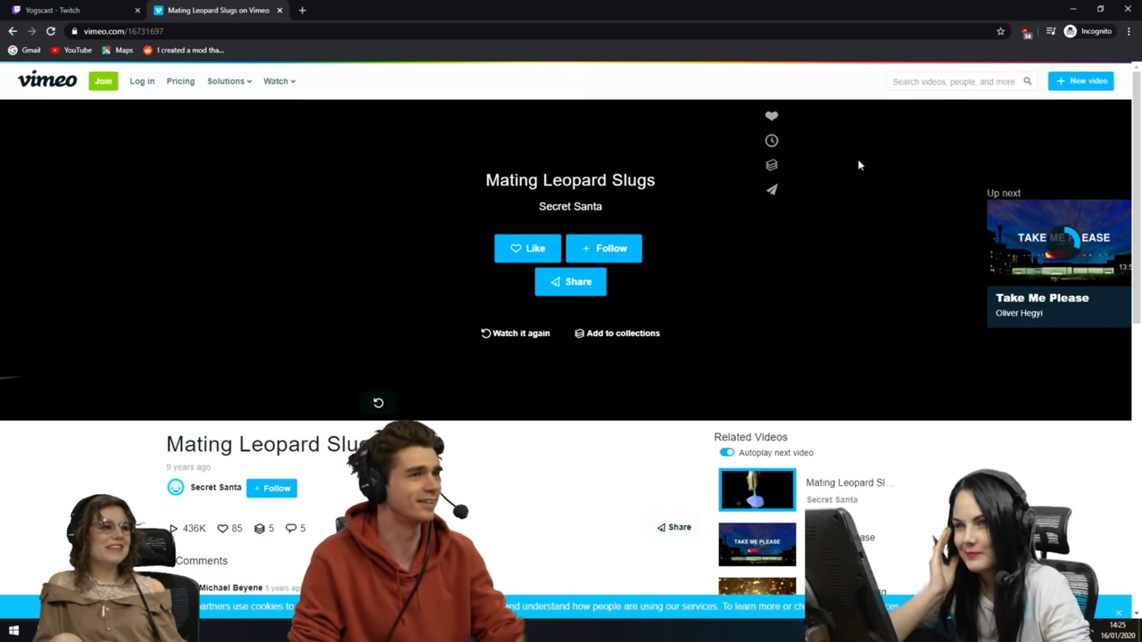
pyautogui.moveTo(614, 24); pyautogui.dragTo(544, 56)
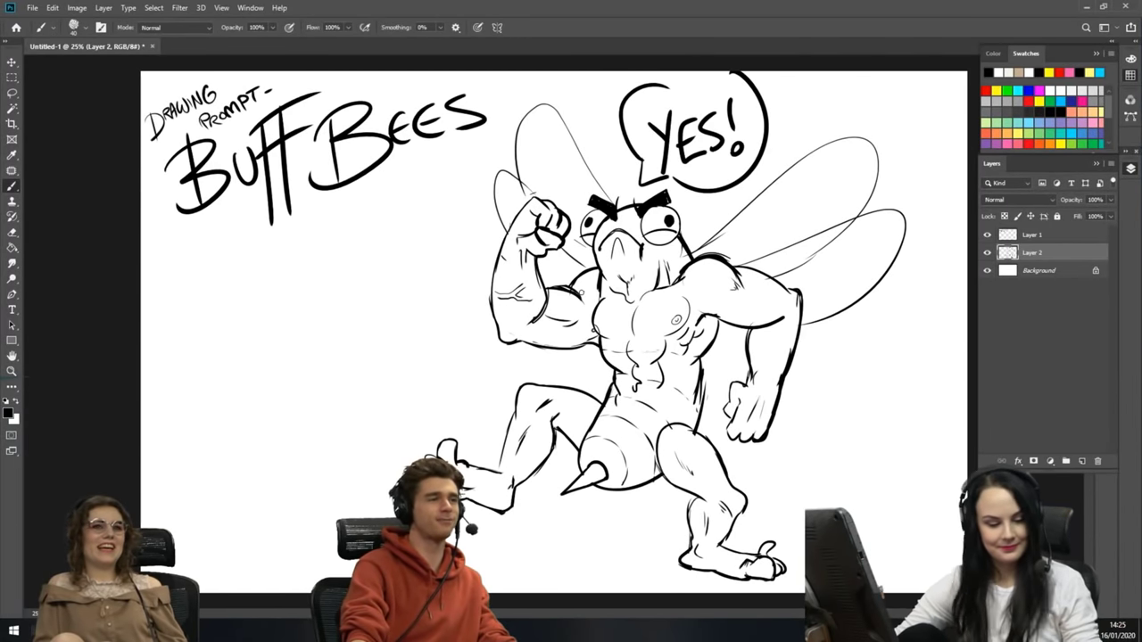
pyautogui.moveTo(717, 258); pyautogui.dragTo(859, 173)
pyautogui.moveTo(873, 116)
pyautogui.mouseDown()
pyautogui.moveTo(906, 140)
pyautogui.moveTo(906, 176)
pyautogui.mouseUp()
pyautogui.moveTo(912, 132); pyautogui.dragTo(928, 169)
pyautogui.moveTo(922, 259); pyautogui.dragTo(909, 287)
pyautogui.moveTo(513, 105); pyautogui.dragTo(492, 135)
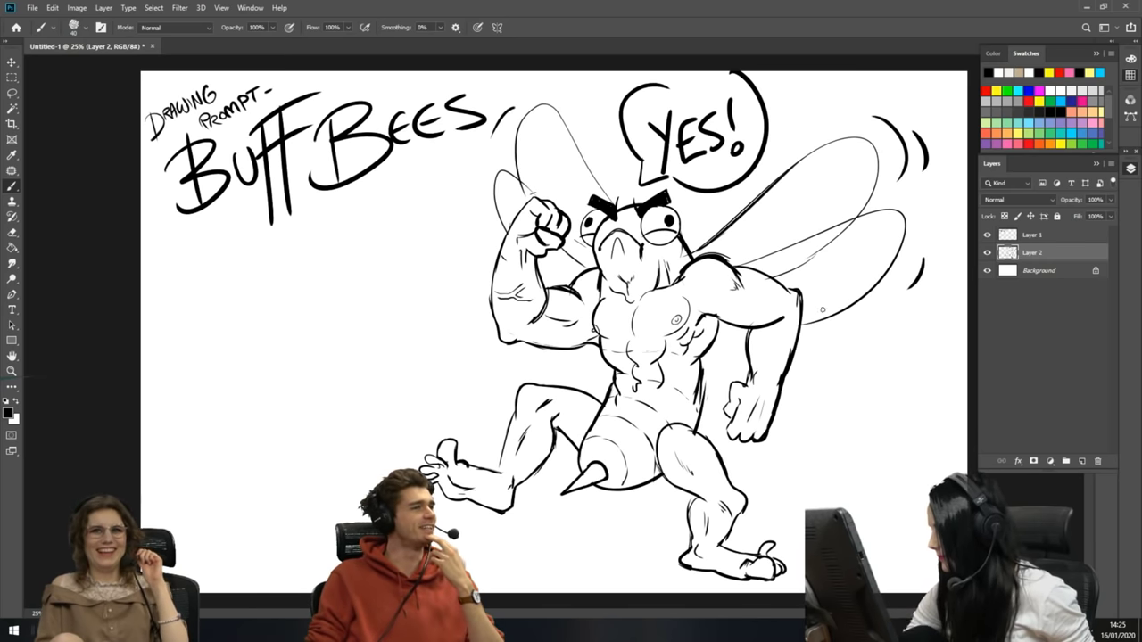
# - Erase the "YES!" lettering and redraw the speech bubble's outline as a larger empty bubble
pyautogui.press('e')
pyautogui.moveTo(655, 125)
pyautogui.mouseDown()
pyautogui.moveTo(678, 152)
pyautogui.moveTo(727, 134)
pyautogui.moveTo(642, 110)
pyautogui.moveTo(740, 97)
pyautogui.moveTo(747, 84)
pyautogui.mouseUp()
pyautogui.click(12, 186)
pyautogui.moveTo(620, 105); pyautogui.dragTo(649, 68)
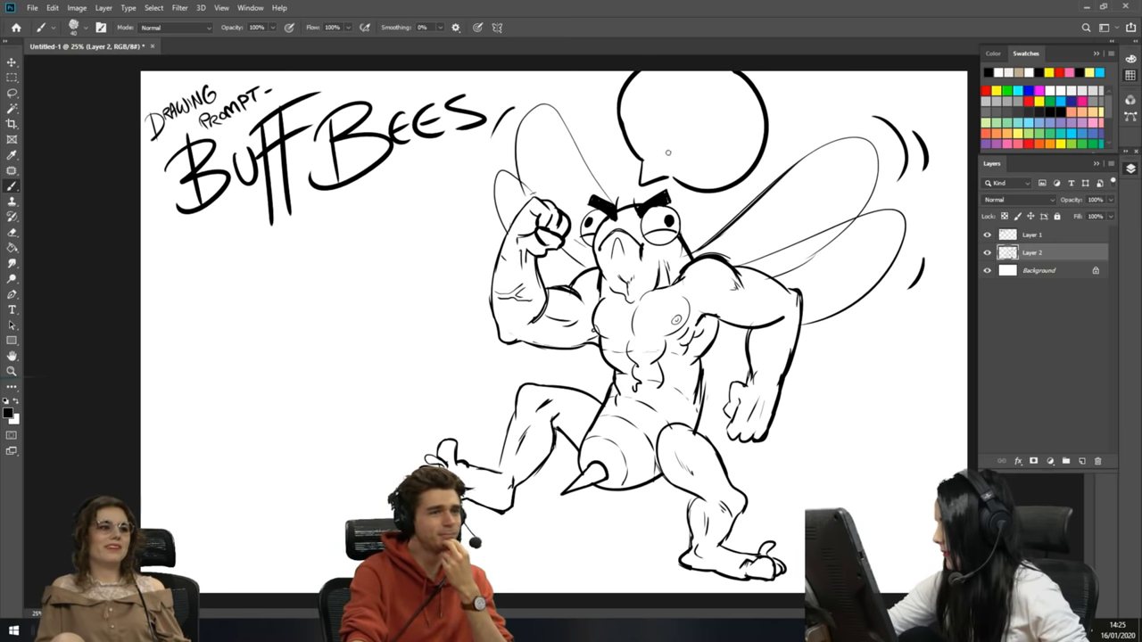
# - Thicken the outline along the side of the bee's torso and touch up the inner end of the larger eyebrow
pyautogui.moveTo(705, 357); pyautogui.dragTo(690, 418)
pyautogui.click(12, 232)
pyautogui.click(12, 186)
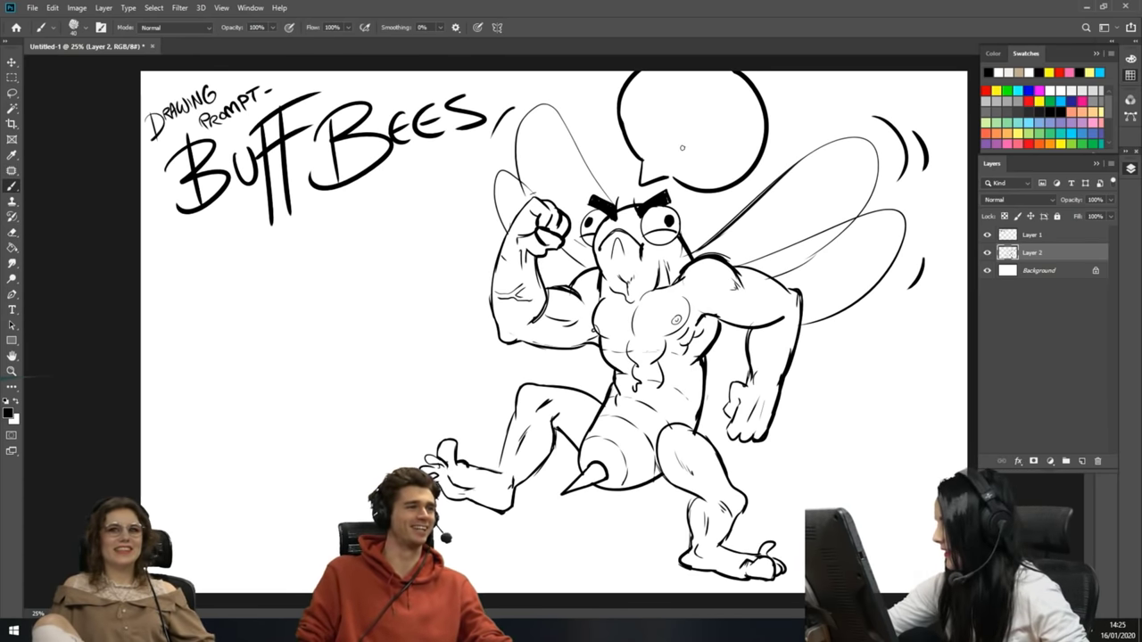
pyautogui.moveTo(637, 212); pyautogui.dragTo(662, 208)
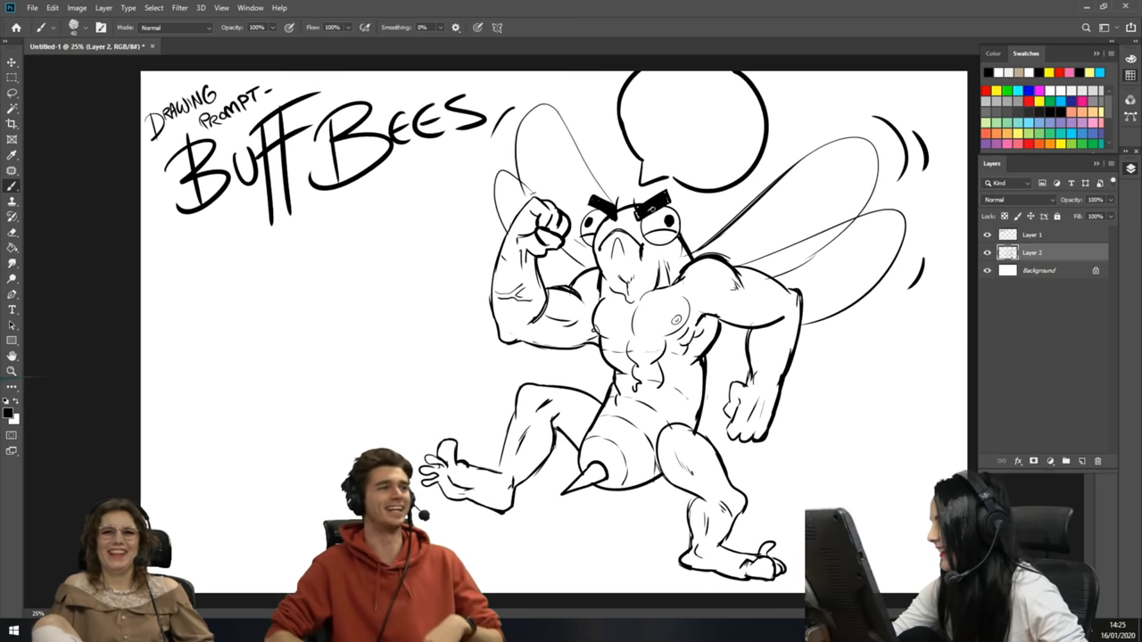
pyautogui.press('e')
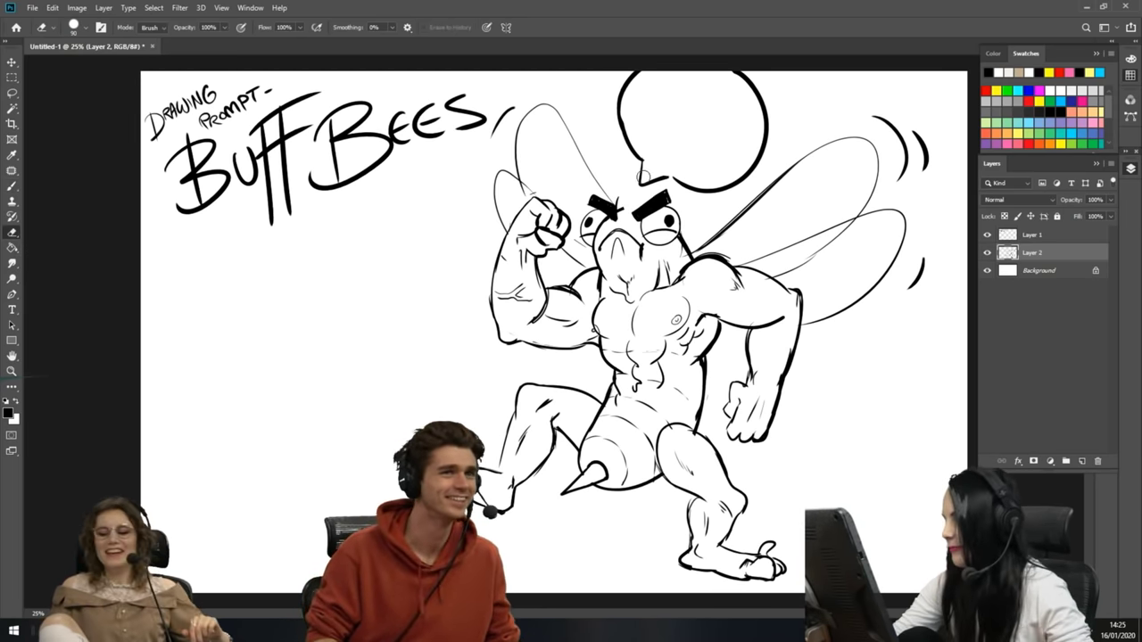
# - Draw frown lines between the bee's eyebrows and letter "SWOL" in the speech bubble
pyautogui.press('b')
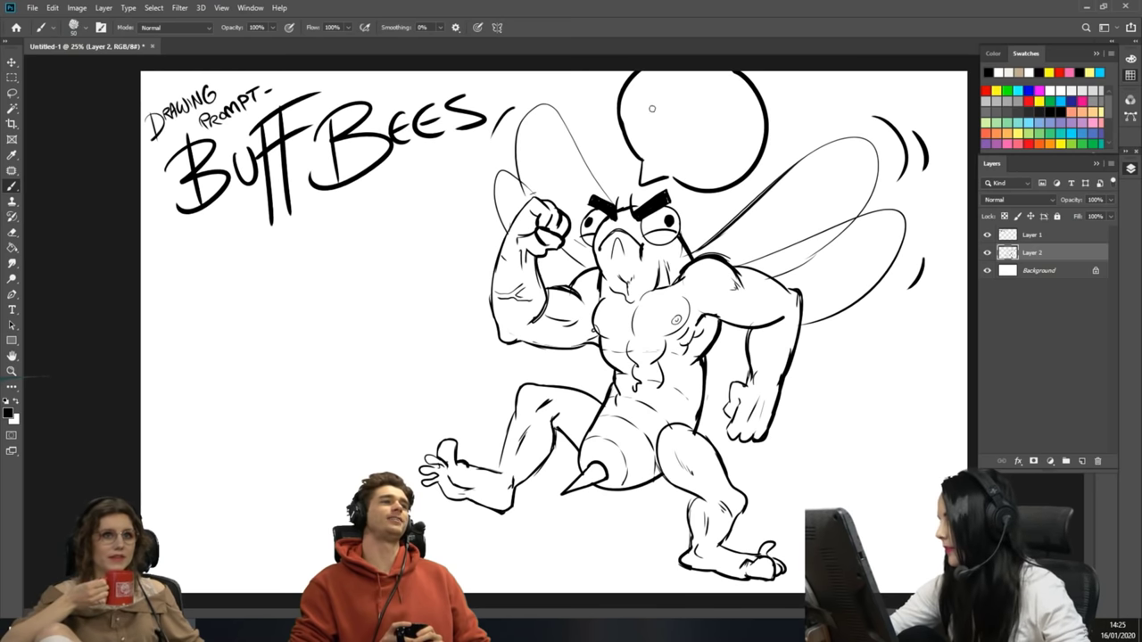
pyautogui.moveTo(660, 109)
pyautogui.mouseDown()
pyautogui.moveTo(675, 150)
pyautogui.moveTo(718, 115)
pyautogui.moveTo(749, 150)
pyautogui.mouseUp()
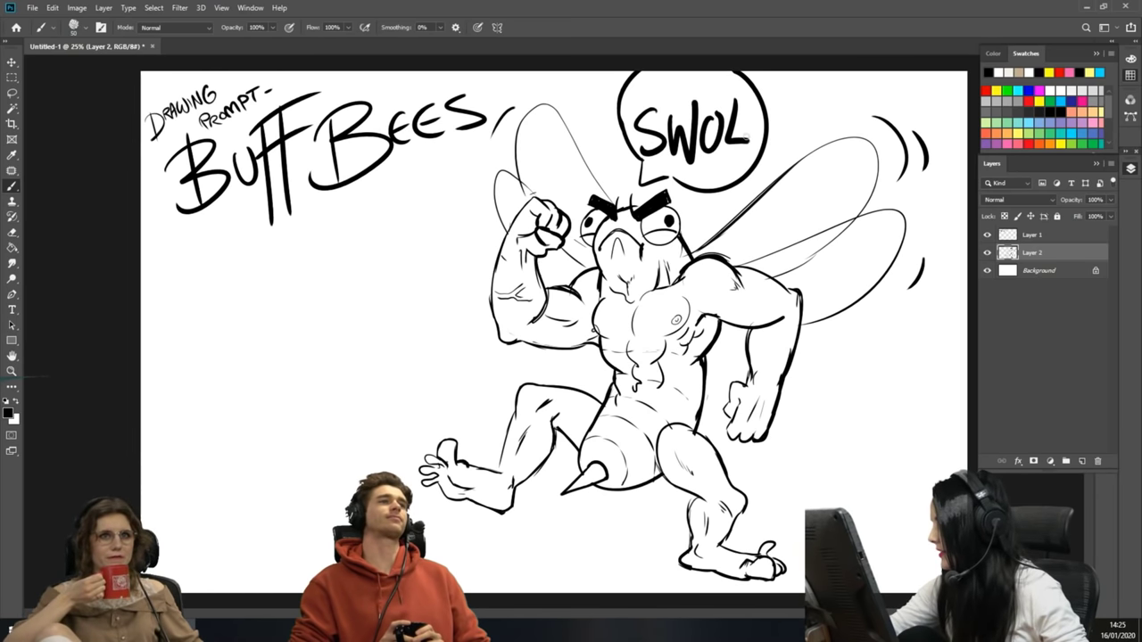
# - Add a layer at 50% opacity just above the background and paint a dark stripe across the abdomen near the stinger
pyautogui.click(1027, 271)
pyautogui.click(1084, 463)
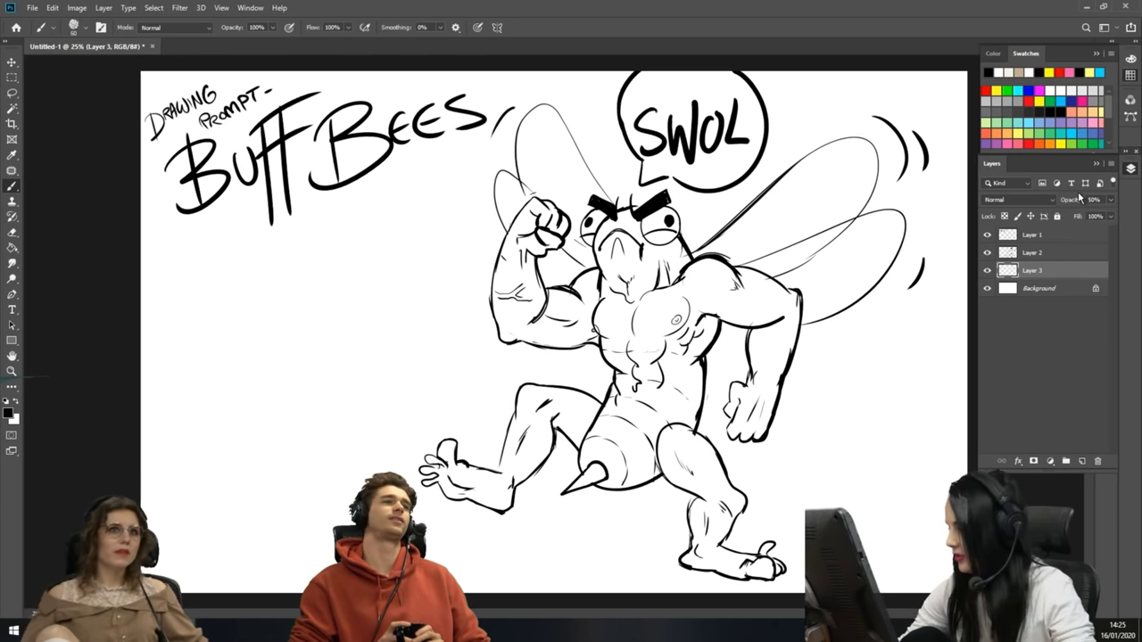
pyautogui.moveTo(630, 407)
pyautogui.mouseDown()
pyautogui.moveTo(606, 459)
pyautogui.moveTo(602, 428)
pyautogui.moveTo(619, 432)
pyautogui.moveTo(632, 460)
pyautogui.moveTo(635, 433)
pyautogui.moveTo(633, 468)
pyautogui.moveTo(649, 473)
pyautogui.moveTo(622, 418)
pyautogui.moveTo(595, 437)
pyautogui.moveTo(624, 451)
pyautogui.moveTo(607, 426)
pyautogui.moveTo(629, 442)
pyautogui.moveTo(644, 464)
pyautogui.moveTo(632, 482)
pyautogui.moveTo(646, 466)
pyautogui.moveTo(629, 430)
pyautogui.mouseUp()
pyautogui.hotkey('ctrl', 'z')
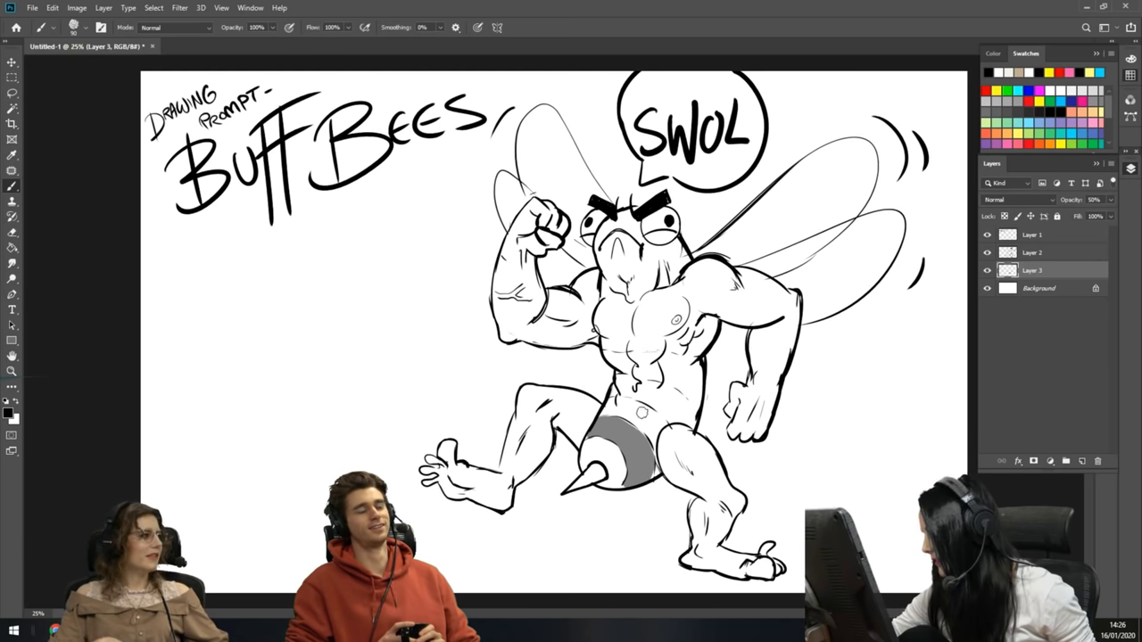
# - Paint further dark stripes across the bee's waist, chest and neck, following the body's curves
pyautogui.moveTo(616, 386)
pyautogui.mouseDown()
pyautogui.moveTo(674, 397)
pyautogui.moveTo(658, 399)
pyautogui.moveTo(670, 396)
pyautogui.moveTo(692, 421)
pyautogui.mouseUp()
pyautogui.moveTo(656, 349)
pyautogui.mouseDown()
pyautogui.moveTo(612, 350)
pyautogui.moveTo(678, 344)
pyautogui.moveTo(696, 356)
pyautogui.moveTo(624, 344)
pyautogui.moveTo(603, 317)
pyautogui.moveTo(669, 321)
pyautogui.moveTo(607, 331)
pyautogui.moveTo(709, 337)
pyautogui.moveTo(705, 346)
pyautogui.moveTo(685, 325)
pyautogui.moveTo(603, 325)
pyautogui.mouseUp()
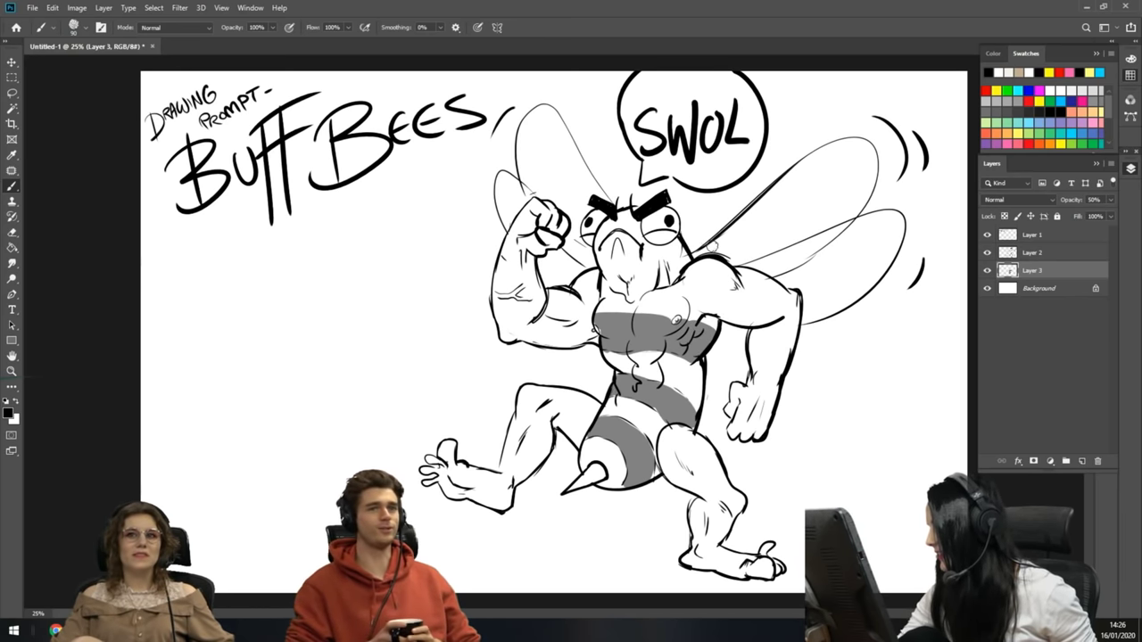
pyautogui.moveTo(605, 281)
pyautogui.mouseDown()
pyautogui.moveTo(674, 282)
pyautogui.moveTo(630, 271)
pyautogui.moveTo(597, 278)
pyautogui.moveTo(635, 291)
pyautogui.moveTo(671, 282)
pyautogui.mouseUp()
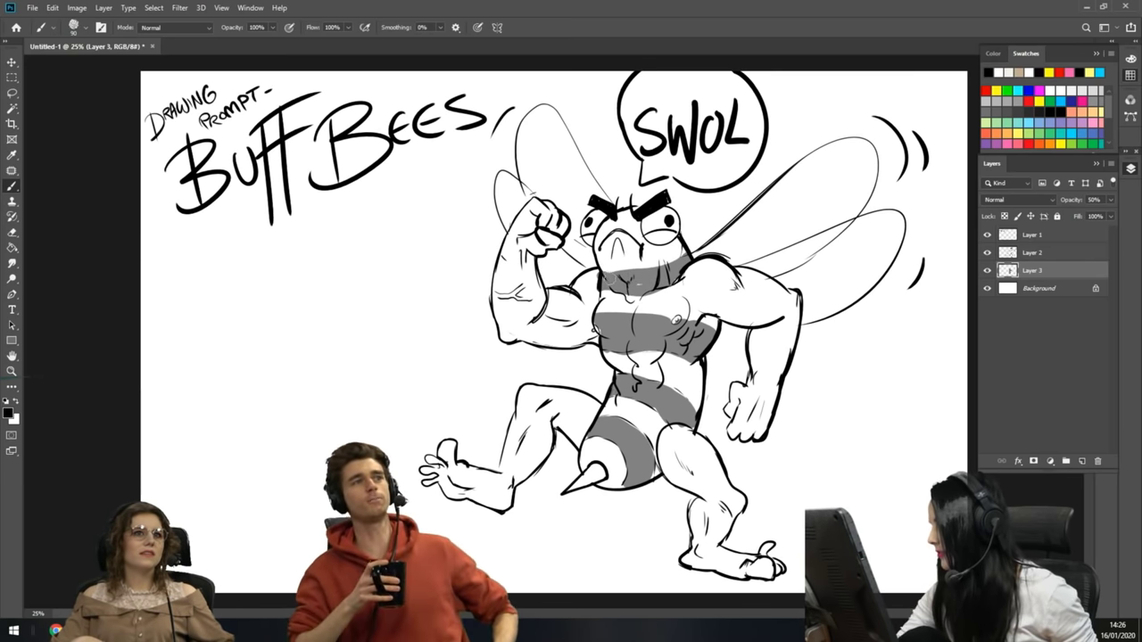
pyautogui.moveTo(598, 264); pyautogui.dragTo(662, 264)
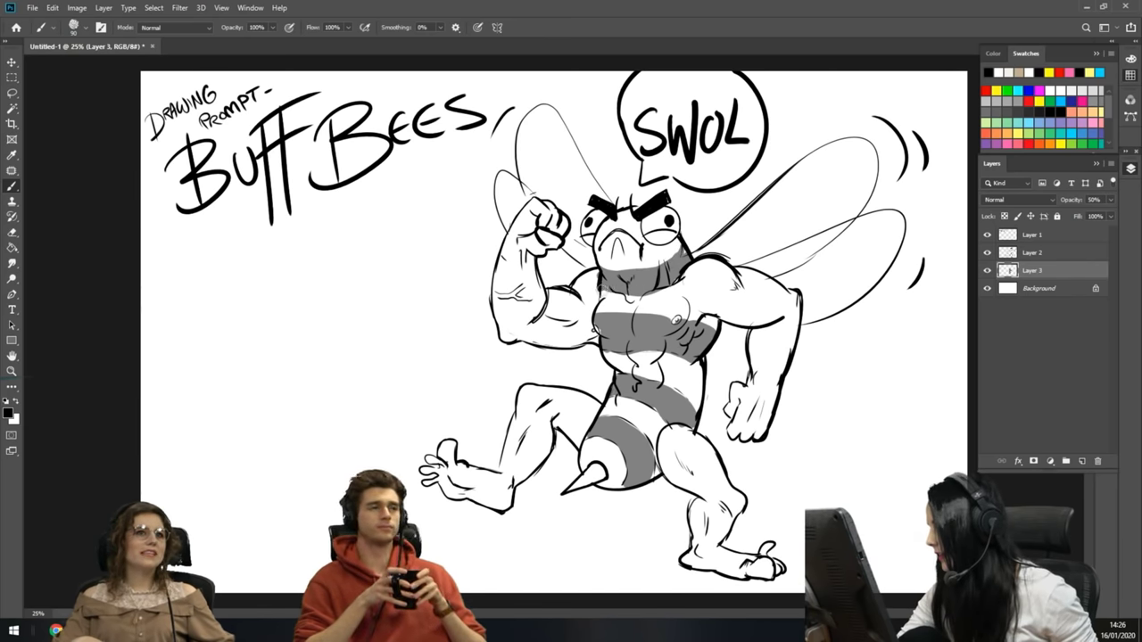
# - Select the bee's raised leg on Layer 2 with the Lasso and copy it to a new layer
pyautogui.click(1008, 254)
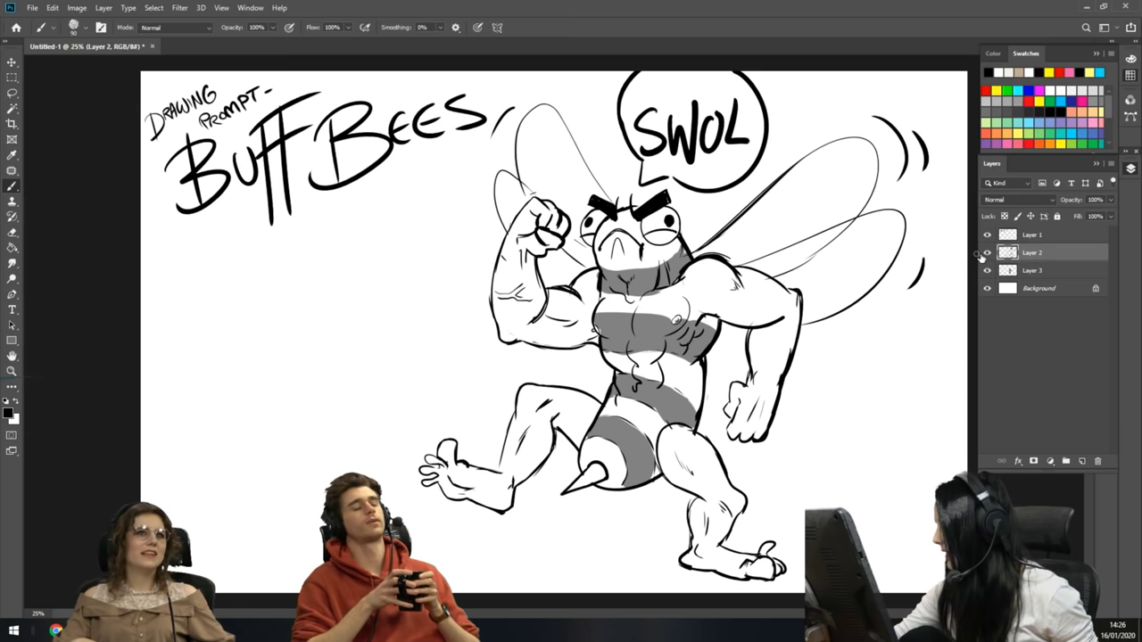
pyautogui.press('l')
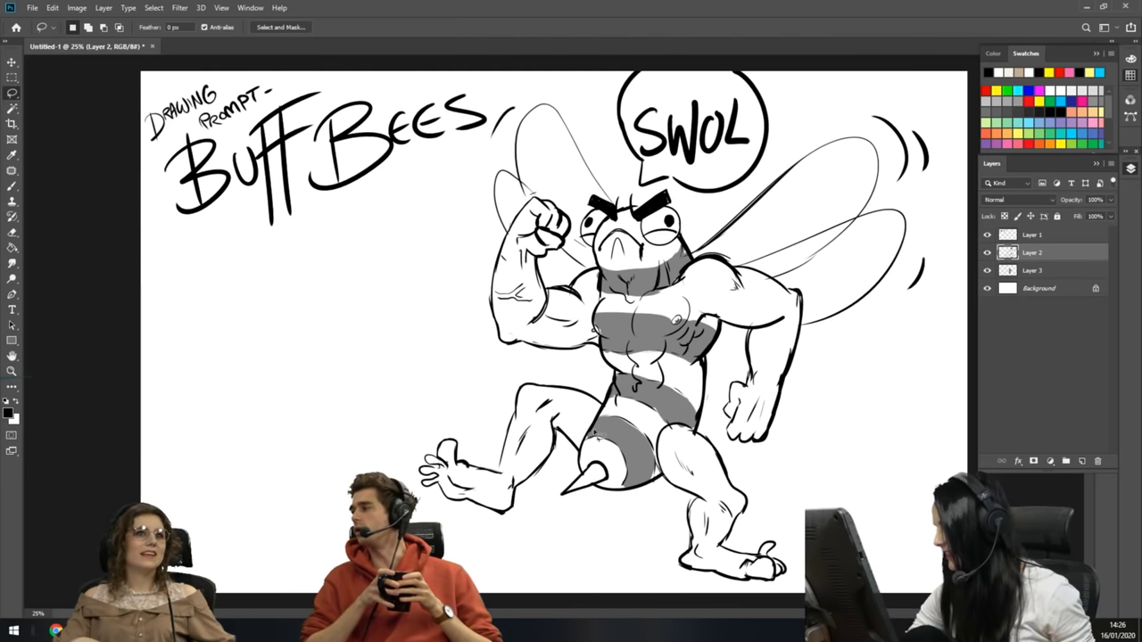
pyautogui.moveTo(603, 400)
pyautogui.mouseDown()
pyautogui.moveTo(419, 428)
pyautogui.moveTo(560, 508)
pyautogui.moveTo(605, 409)
pyautogui.mouseUp()
pyautogui.hotkey('ctrl', 'j')
# - Move the copied leg above the original and rotate it so it attaches to the body as an extra leg
pyautogui.moveTo(571, 375); pyautogui.dragTo(551, 381)
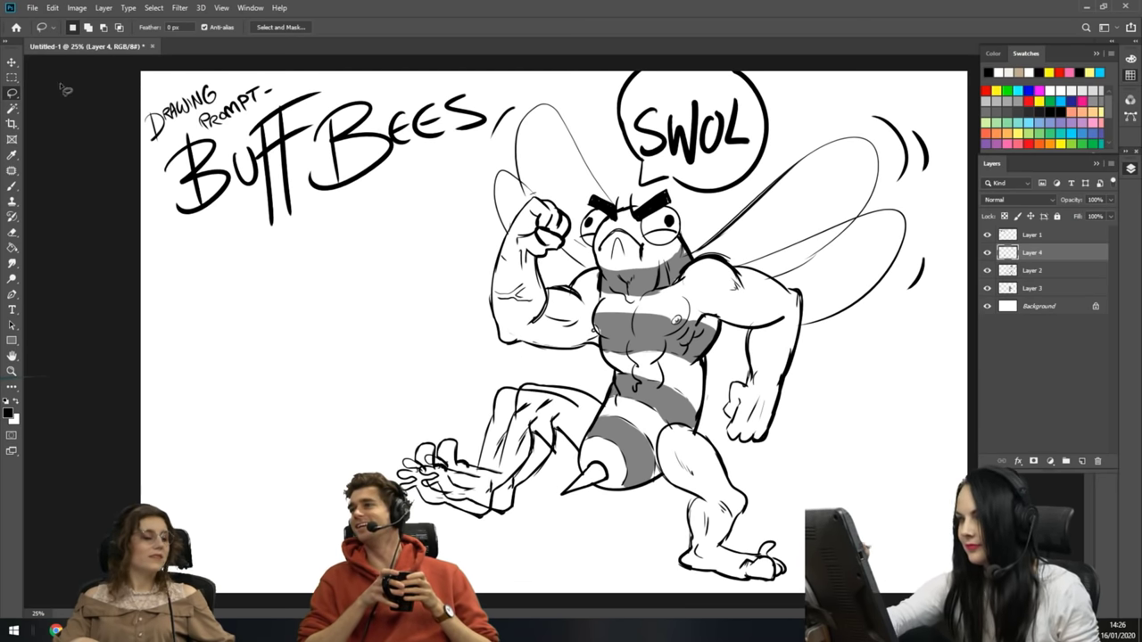
pyautogui.click(11, 61)
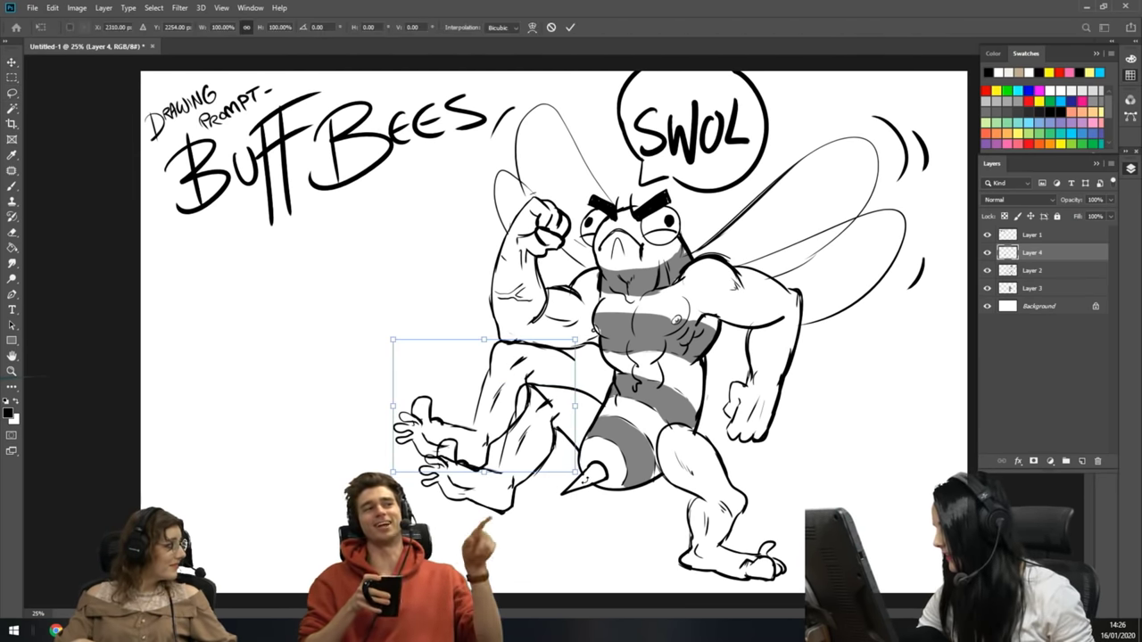
pyautogui.moveTo(564, 502); pyautogui.dragTo(512, 536)
pyautogui.moveTo(528, 444); pyautogui.dragTo(560, 468)
pyautogui.press('Return')
# - Erase the parts of the copied leg that overlap the original leg and the body
pyautogui.press('e')
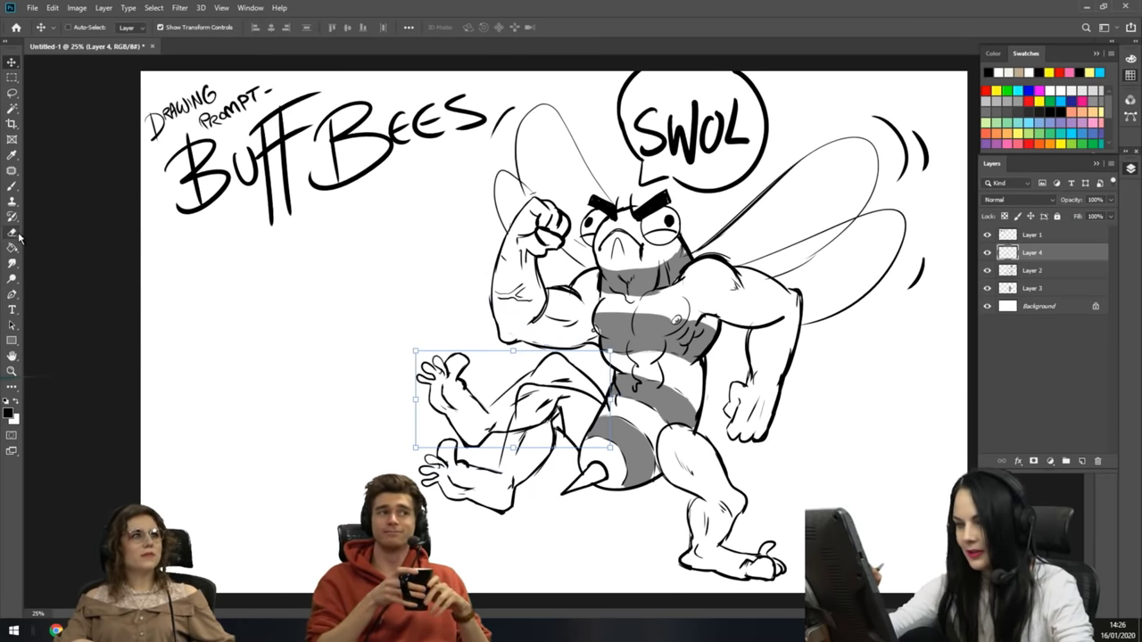
pyautogui.moveTo(518, 429)
pyautogui.mouseDown()
pyautogui.moveTo(557, 409)
pyautogui.moveTo(530, 403)
pyautogui.mouseUp()
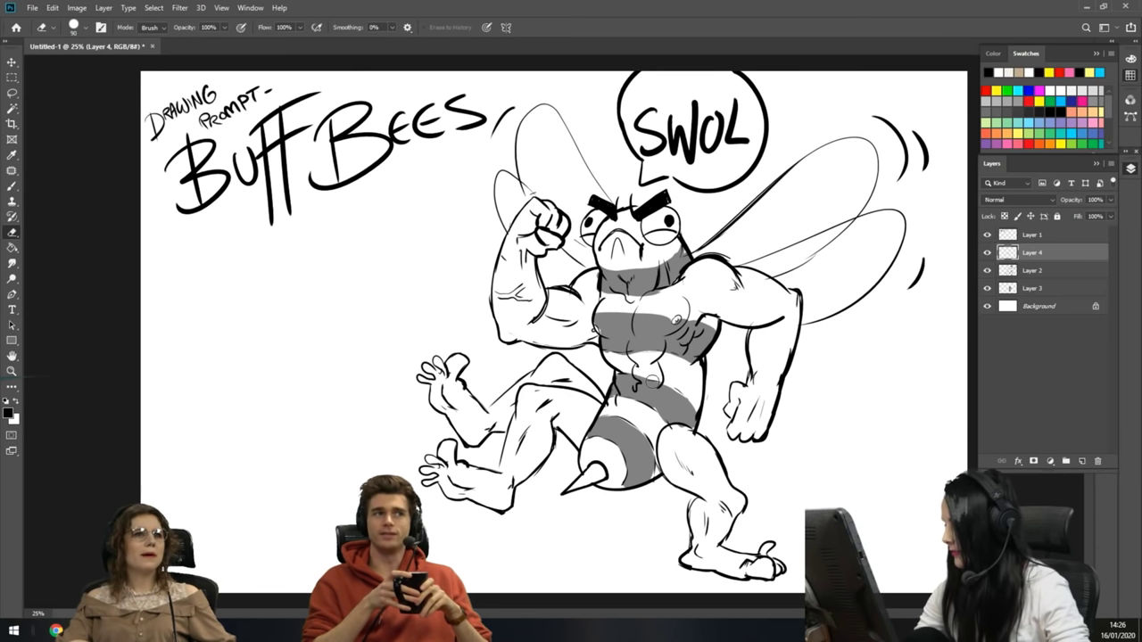
pyautogui.moveTo(651, 379); pyautogui.dragTo(635, 364)
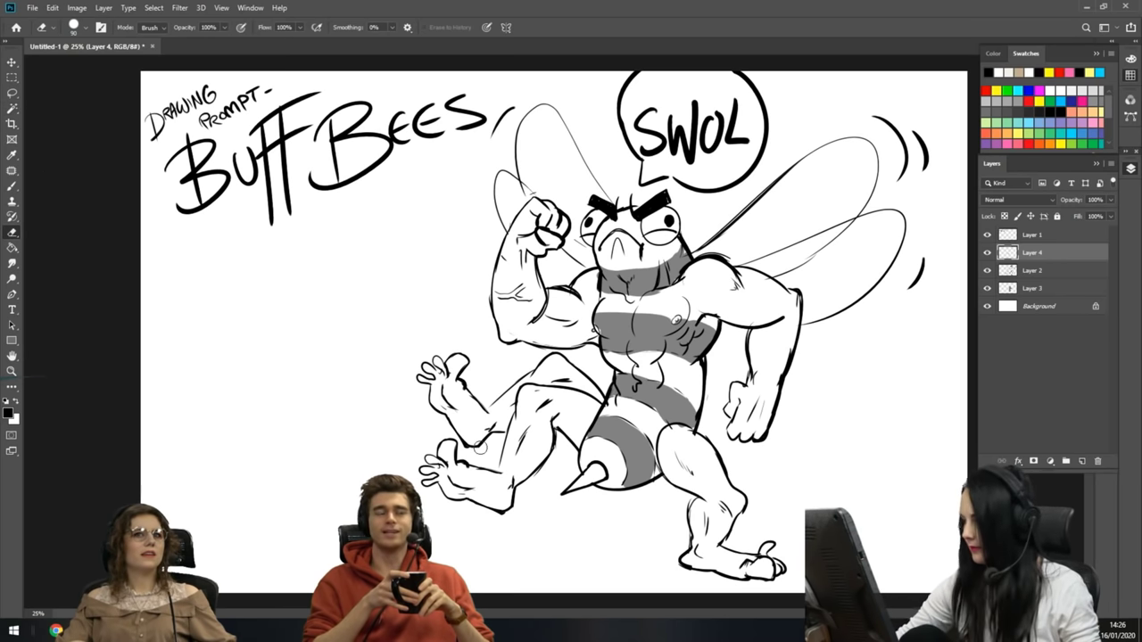
# - Paste another copy of the leg on a new layer, lasso around it and flip it horizontally
pyautogui.hotkey('ctrl', 'v')
pyautogui.click(12, 93)
pyautogui.moveTo(616, 203); pyautogui.dragTo(714, 452)
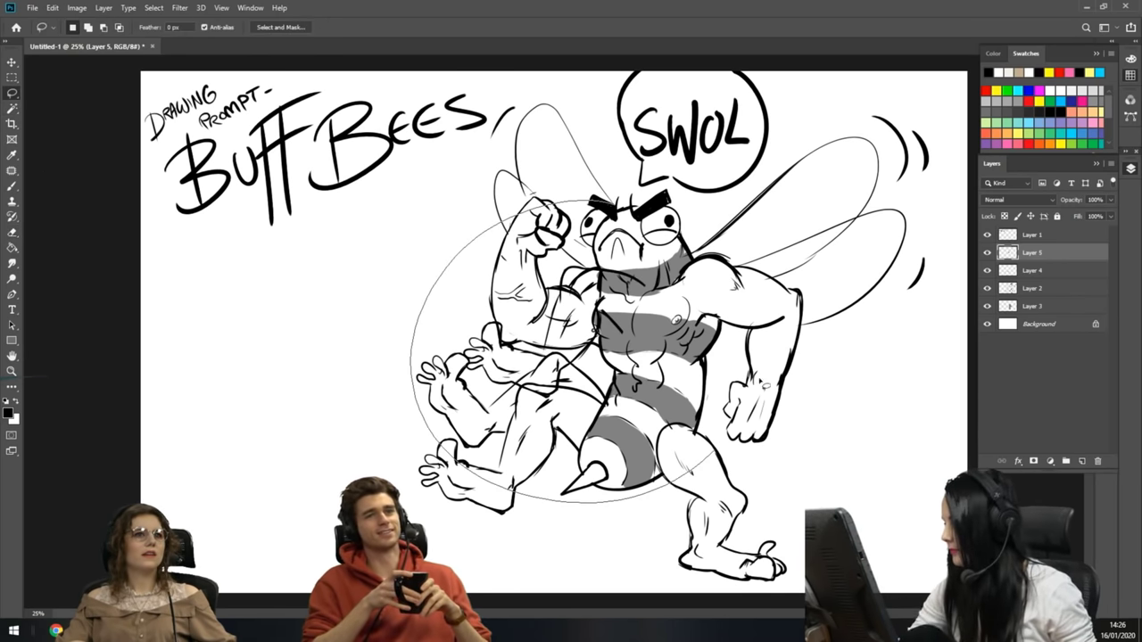
pyautogui.rightClick(684, 228)
pyautogui.click(722, 365)
pyautogui.rightClick(705, 370)
pyautogui.click(740, 525)
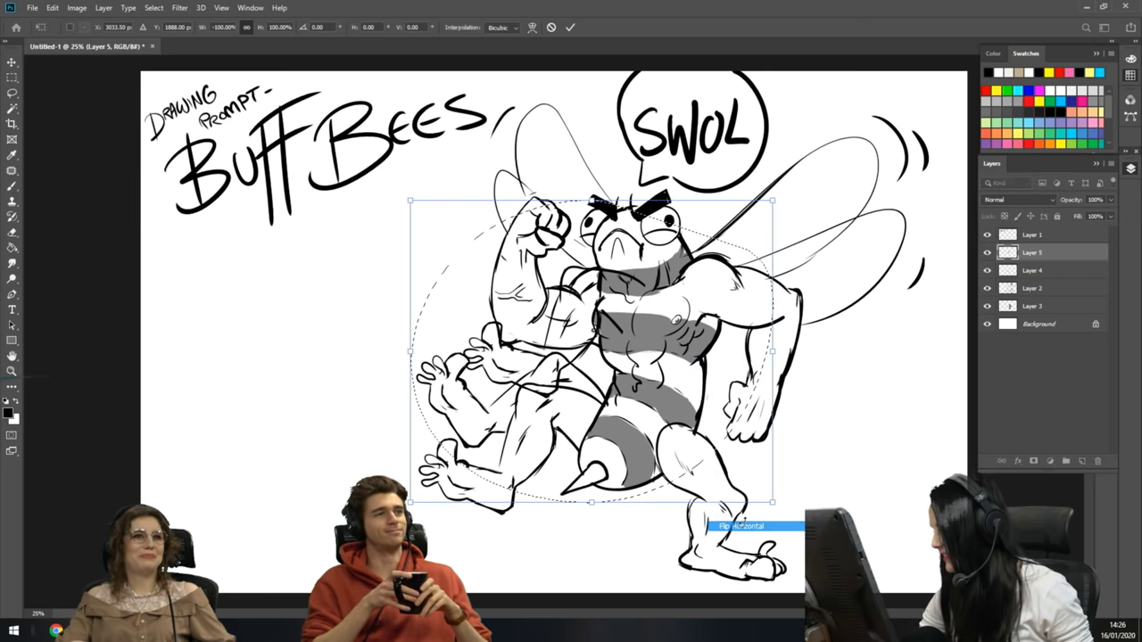
# - Place the flipped leg on the opposite side of the bee, below the lowered arm, and clear the selection
pyautogui.moveTo(659, 422); pyautogui.dragTo(804, 537)
pyautogui.press('Return')
pyautogui.hotkey('ctrl', 'd')
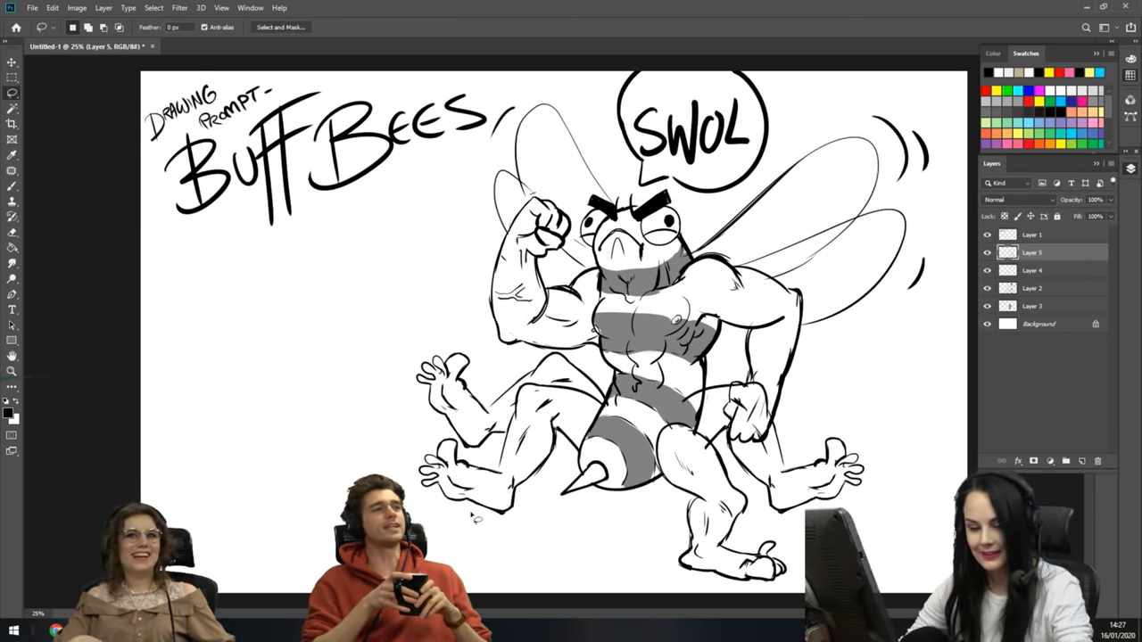
# - Erase the flipped leg's lines where they cross the torso and fist, and touch up its outline beside the fist
pyautogui.click(11, 232)
pyautogui.moveTo(708, 452)
pyautogui.mouseDown()
pyautogui.moveTo(750, 395)
pyautogui.moveTo(735, 390)
pyautogui.moveTo(763, 419)
pyautogui.moveTo(746, 429)
pyautogui.moveTo(757, 430)
pyautogui.moveTo(783, 391)
pyautogui.moveTo(731, 442)
pyautogui.mouseUp()
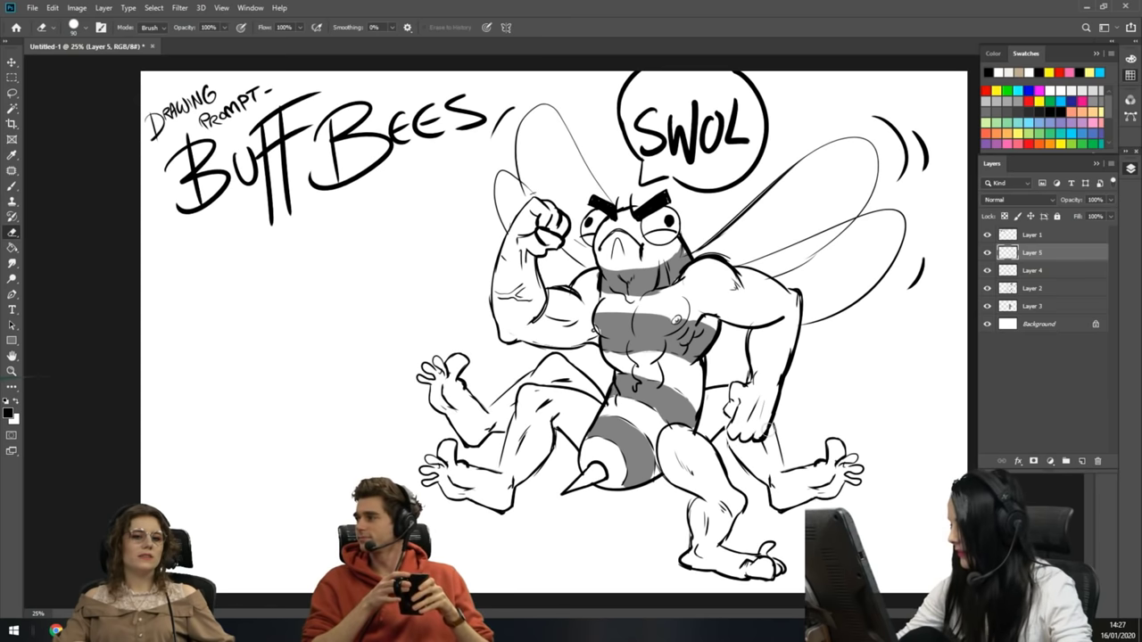
pyautogui.press('b')
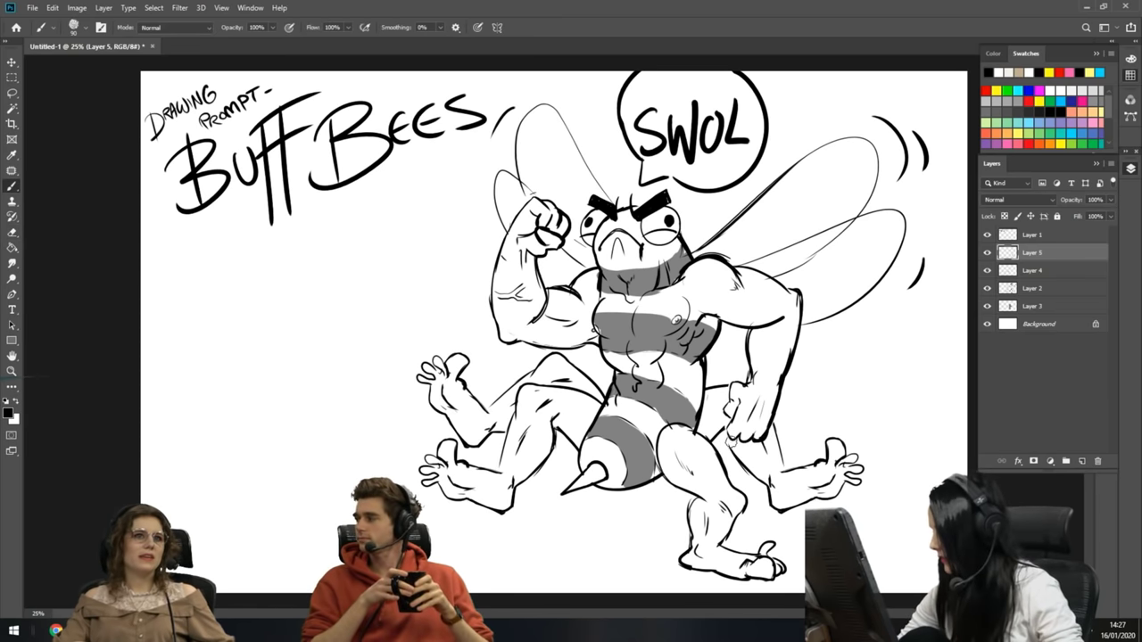
pyautogui.moveTo(729, 451); pyautogui.dragTo(724, 421)
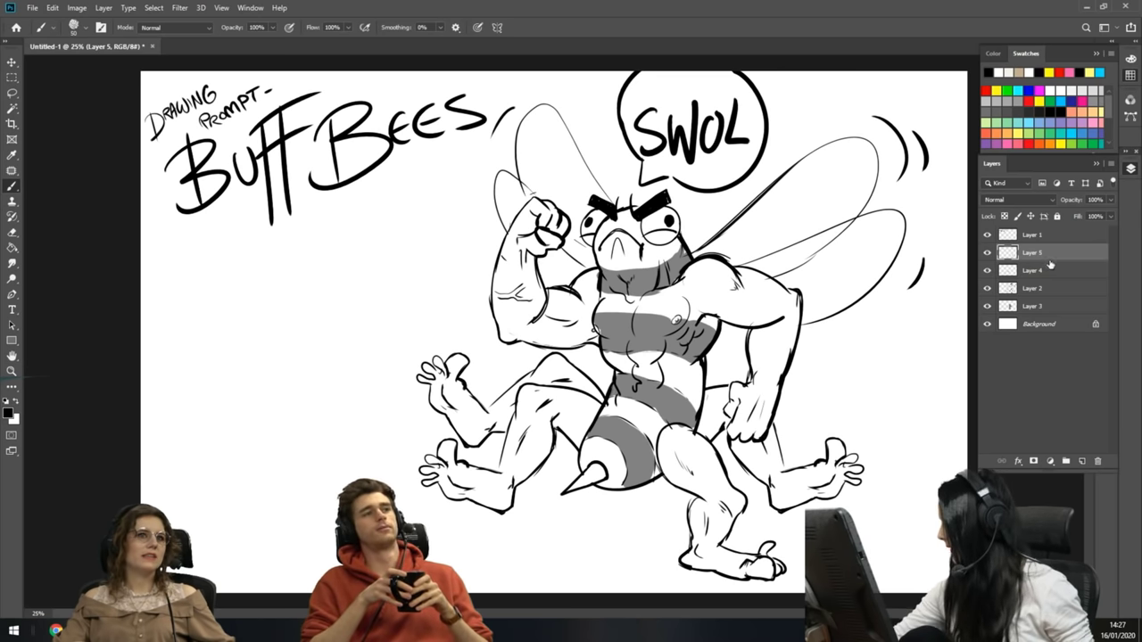
# - Merge Layers 5, 4 and 2 so the extra legs join the bee's line art
pyautogui.keyDown('shift'); pyautogui.click(1035, 289); pyautogui.keyUp('shift')
pyautogui.rightClick(1035, 288)
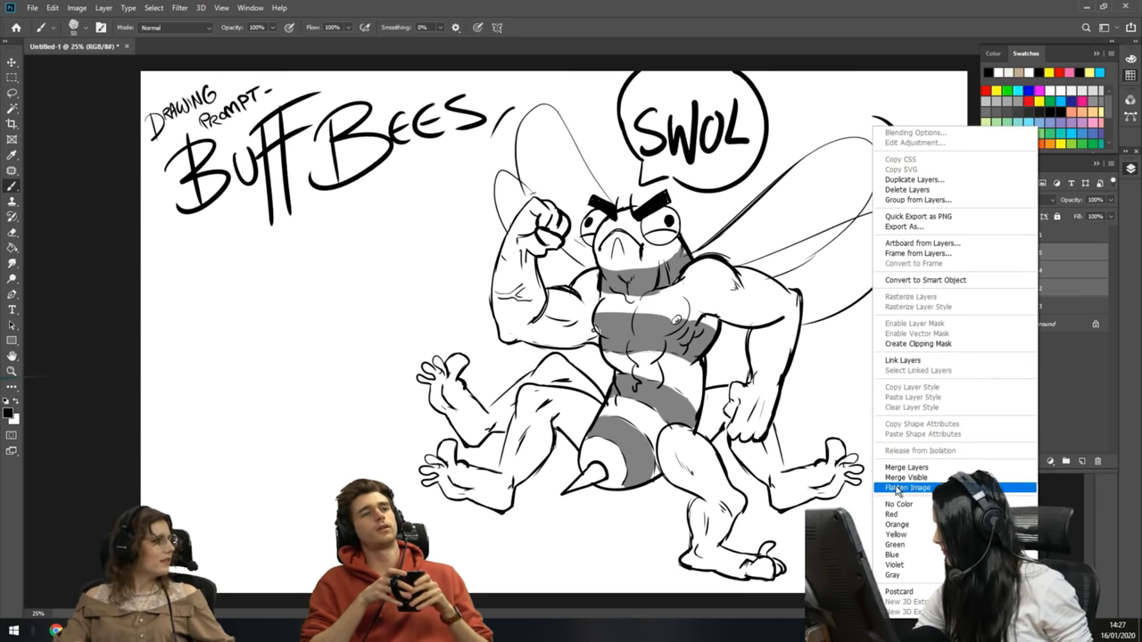
pyautogui.click(878, 467)
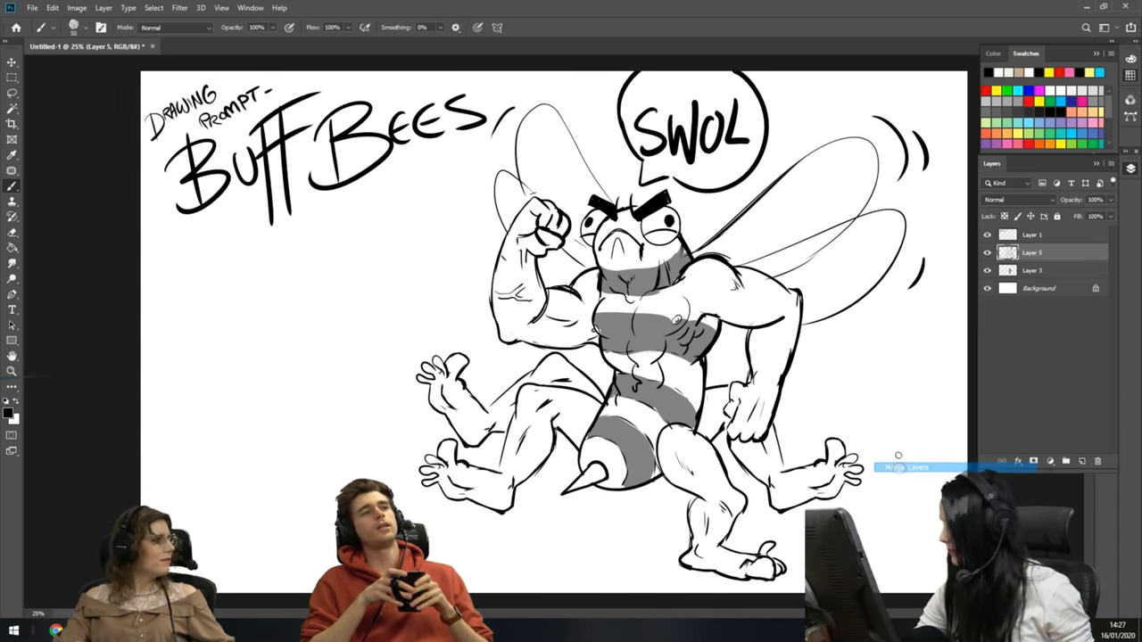
# - Draw an anchor tattoo on the upper arm on Layer 3 with a size 40 brush, and add forearm muscle lines on Layer 5
pyautogui.click(1028, 271)
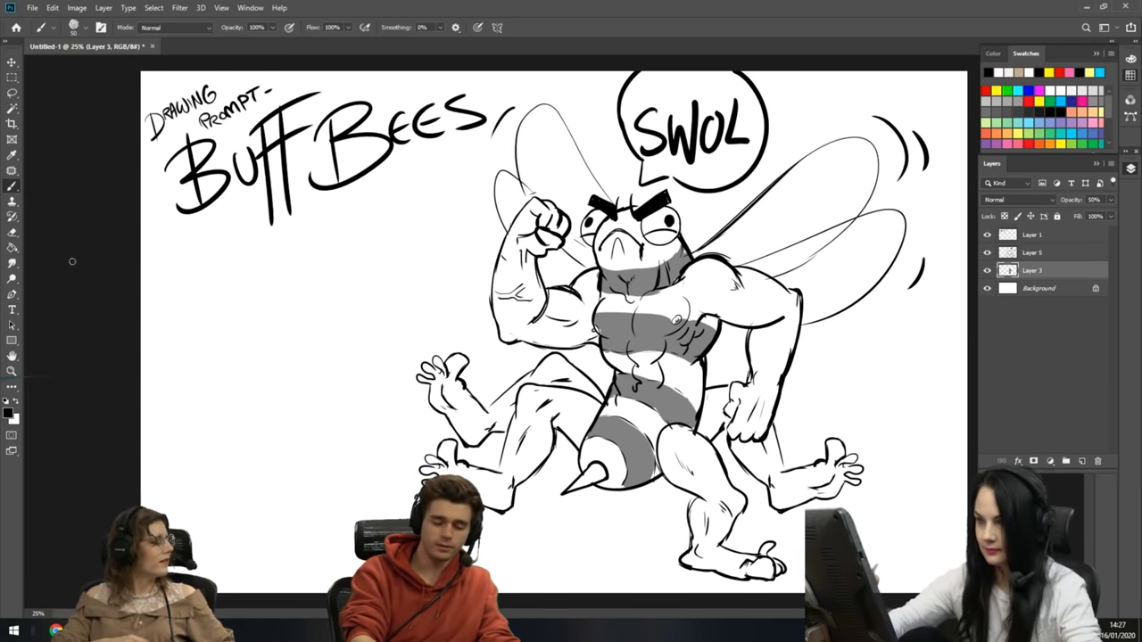
pyautogui.press('[')
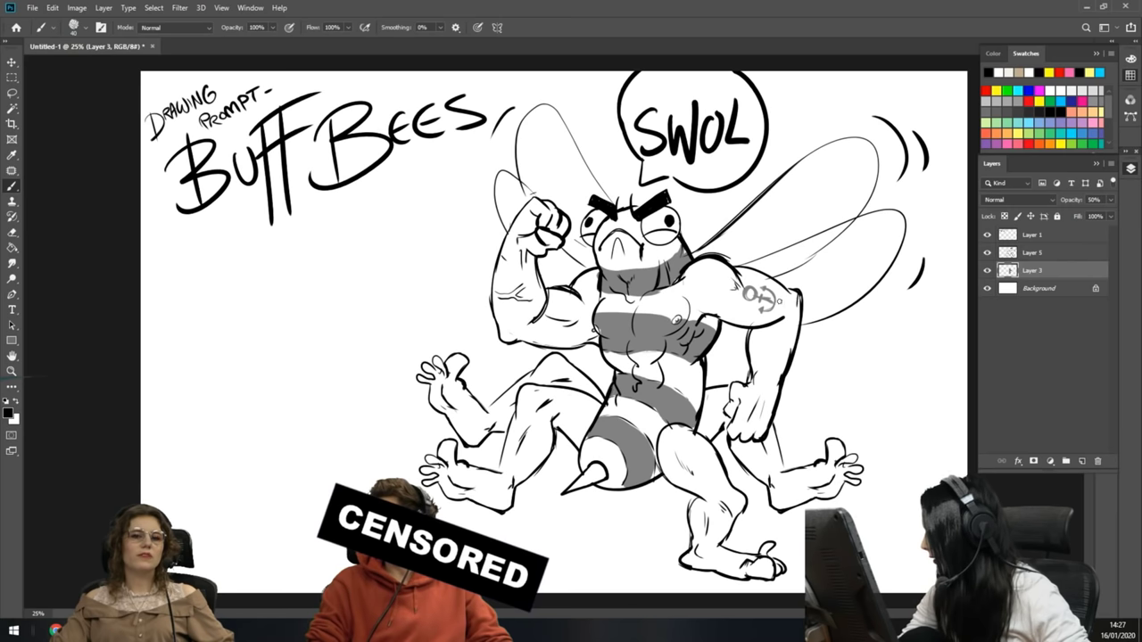
pyautogui.click(1021, 253)
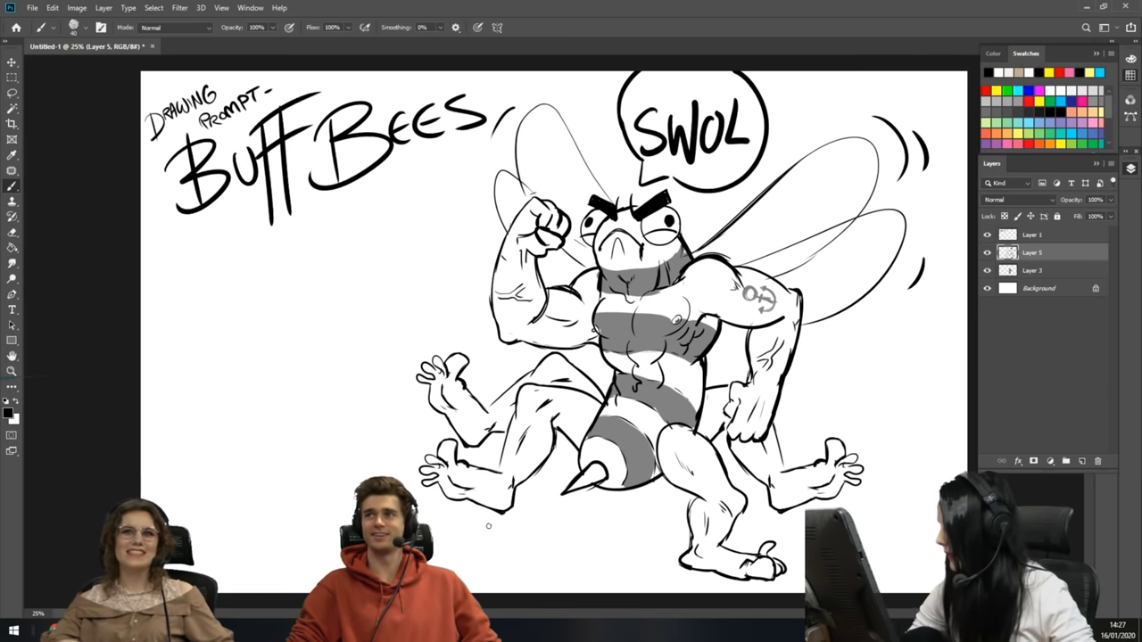
# - Merge Layer 3 with Layer 5 and shift the merged bee slightly right and down on the canvas
pyautogui.press('v')
pyautogui.moveTo(859, 411)
pyautogui.mouseDown()
pyautogui.moveTo(860, 426)
pyautogui.moveTo(872, 390)
pyautogui.mouseUp()
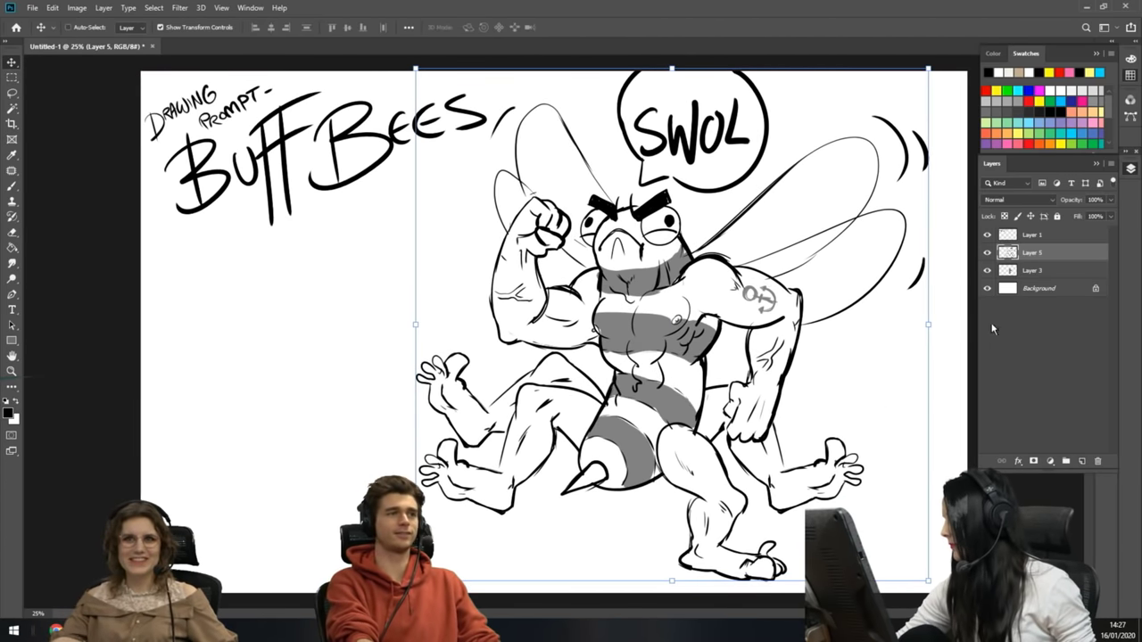
pyautogui.keyDown('shift'); pyautogui.click(1035, 270); pyautogui.keyUp('shift')
pyautogui.rightClick(1034, 270)
pyautogui.click(968, 467)
pyautogui.moveTo(855, 410); pyautogui.dragTo(871, 416)
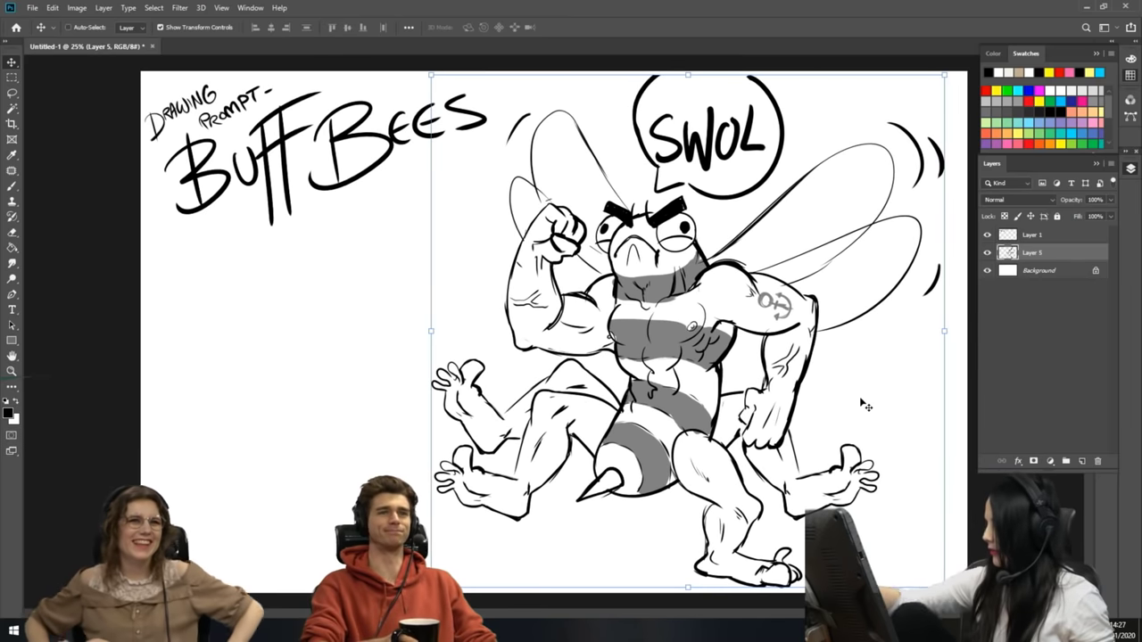
# - Erase the speech bubble and its "SWOL" lettering with a size 600 eraser
pyautogui.click(11, 232)
pyautogui.moveTo(767, 107)
pyautogui.mouseDown()
pyautogui.moveTo(681, 95)
pyautogui.moveTo(667, 152)
pyautogui.moveTo(723, 156)
pyautogui.moveTo(758, 94)
pyautogui.mouseUp()
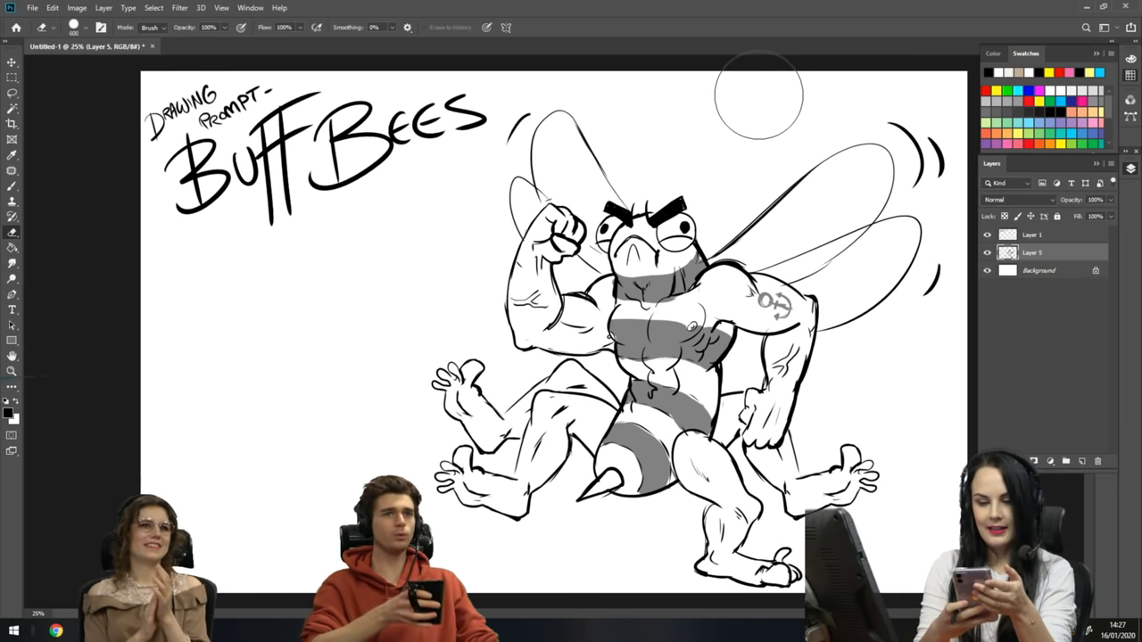
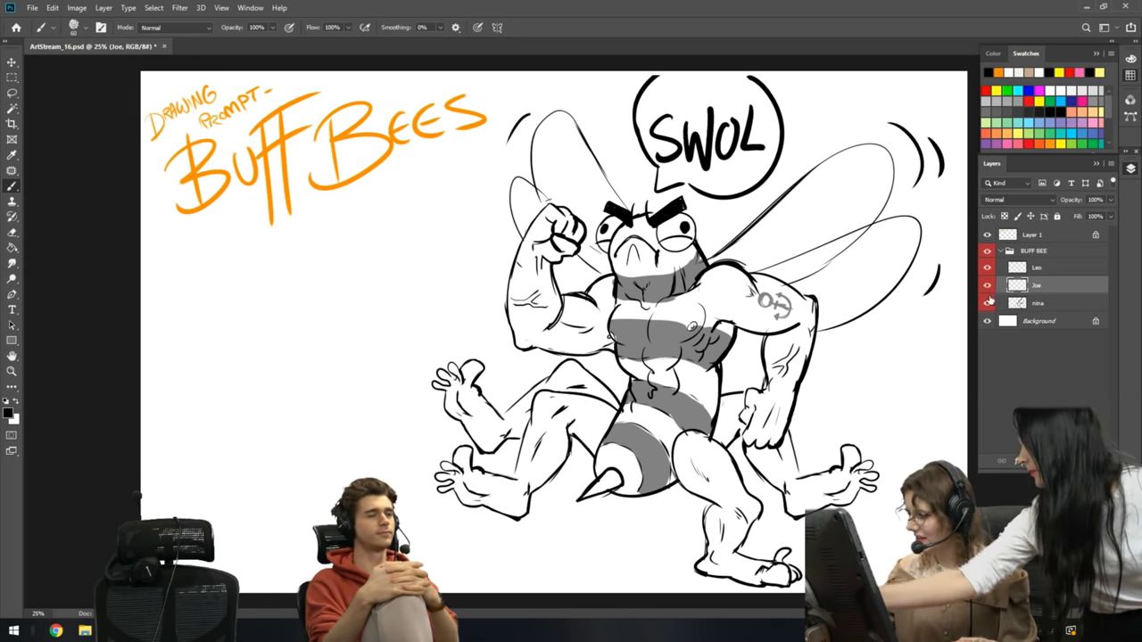
# - Hide the finished bee's layer and draw a round head in black on the top layer of the BUFF BEE group
pyautogui.click(988, 303)
pyautogui.click(1068, 269)
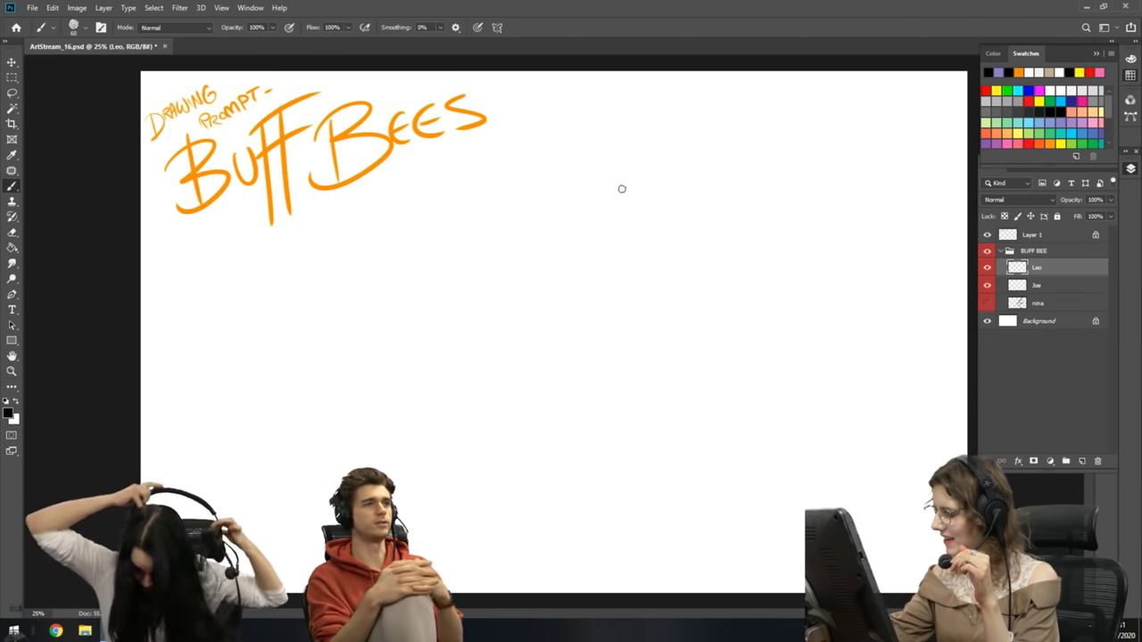
pyautogui.moveTo(601, 178)
pyautogui.mouseDown()
pyautogui.moveTo(548, 212)
pyautogui.moveTo(619, 178)
pyautogui.moveTo(605, 178)
pyautogui.mouseUp()
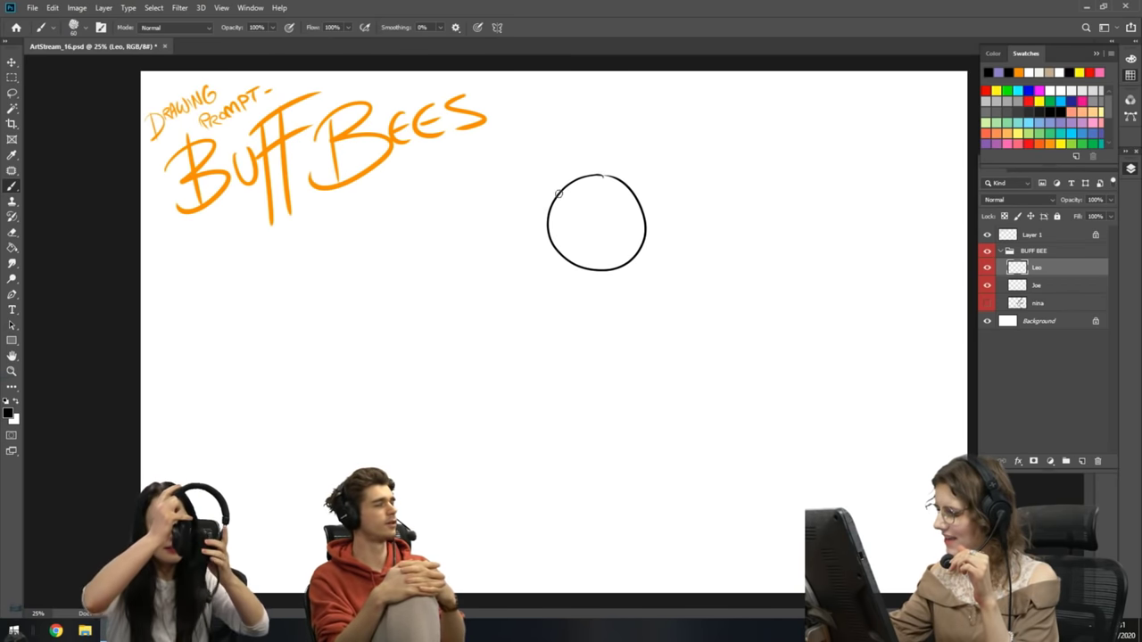
# - Draw the bee's face with two oval eyes, scribbled dark pupils, eyelashes and a small w-shaped mouth
pyautogui.moveTo(570, 204)
pyautogui.mouseDown()
pyautogui.moveTo(580, 222)
pyautogui.moveTo(572, 205)
pyautogui.moveTo(616, 233)
pyautogui.moveTo(628, 210)
pyautogui.mouseUp()
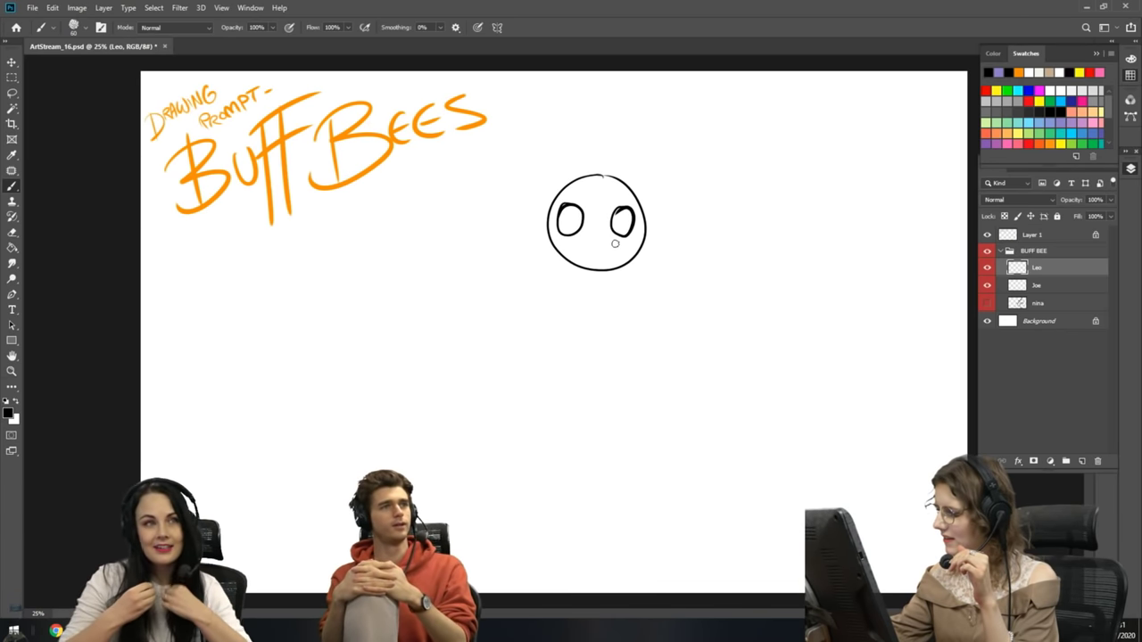
pyautogui.moveTo(558, 227); pyautogui.dragTo(632, 216)
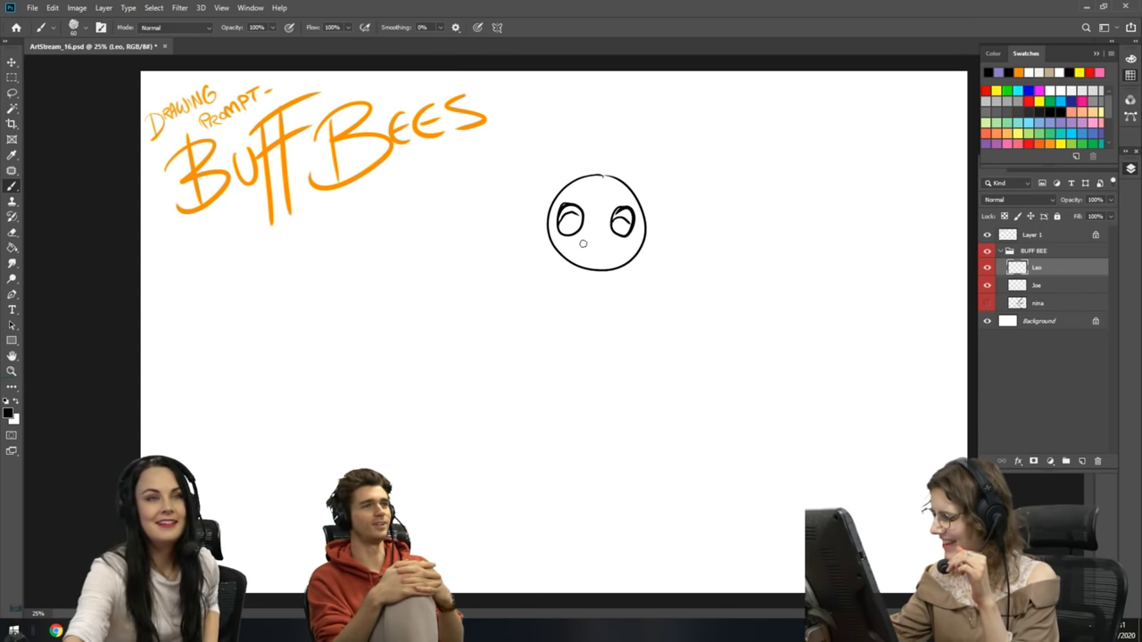
pyautogui.moveTo(583, 241); pyautogui.dragTo(597, 245)
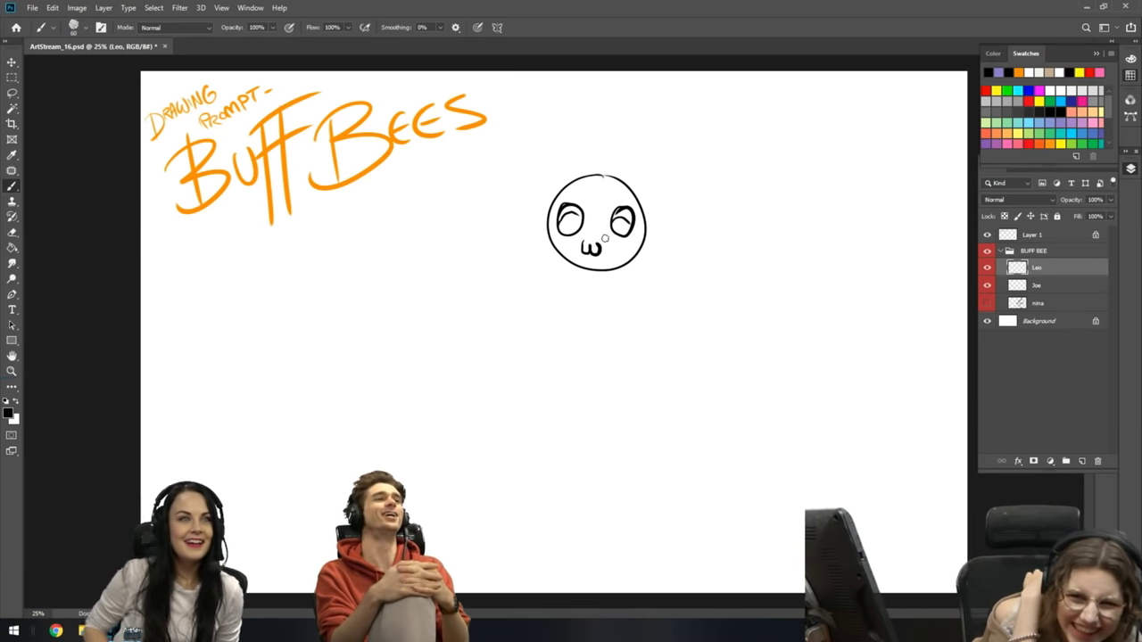
pyautogui.moveTo(559, 226); pyautogui.dragTo(627, 222)
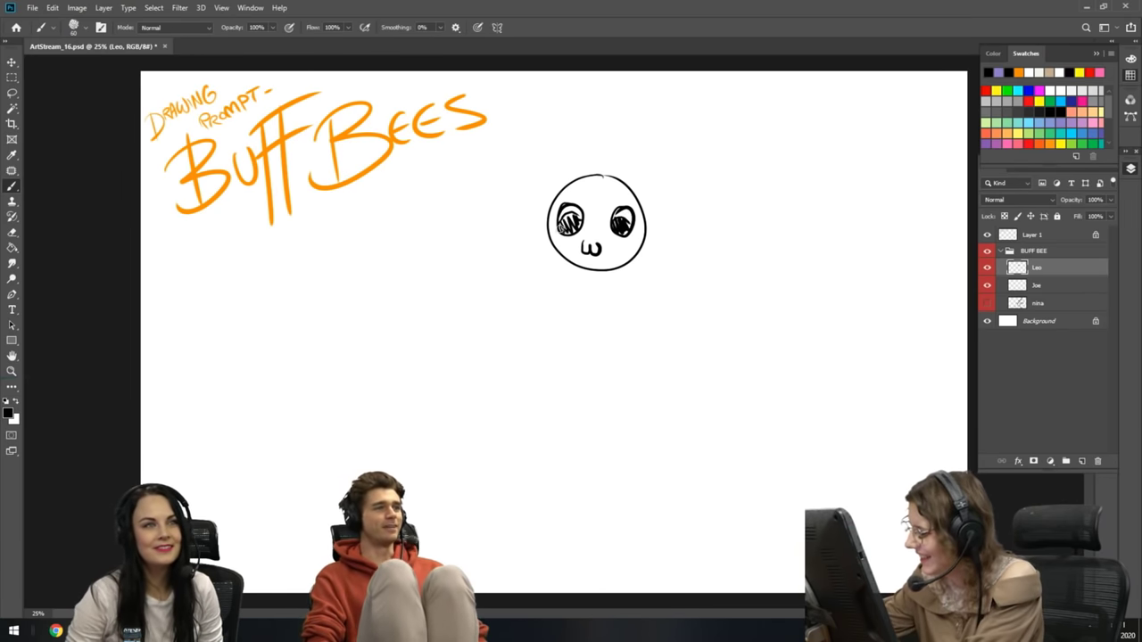
pyautogui.moveTo(563, 229); pyautogui.dragTo(579, 220)
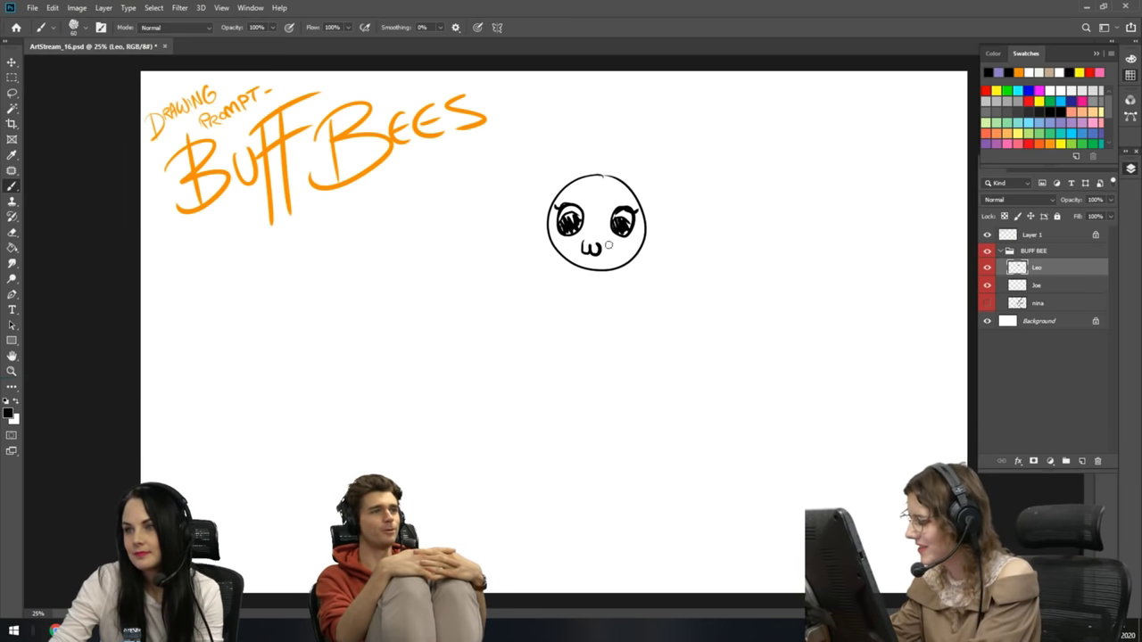
pyautogui.rightClick(610, 197)
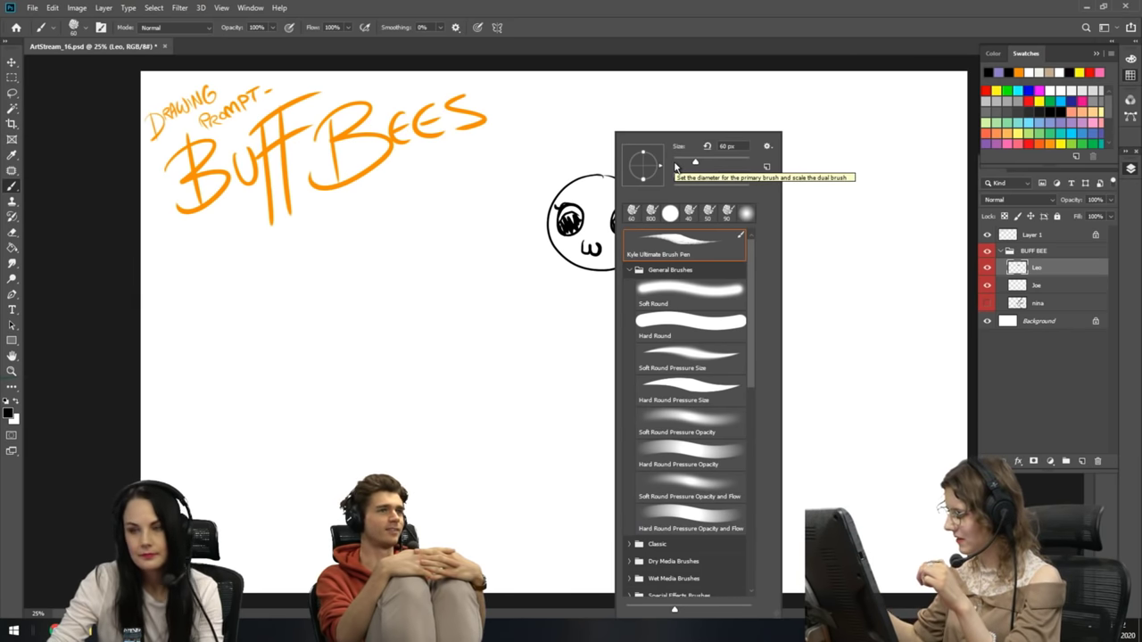
pyautogui.click(865, 372)
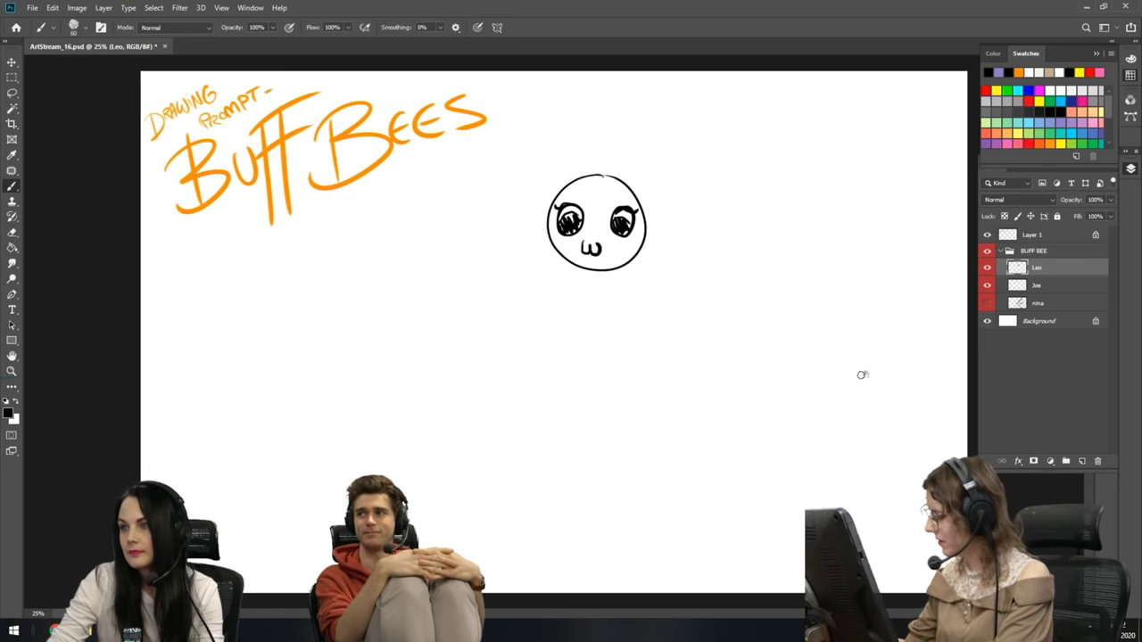
pyautogui.moveTo(818, 409); pyautogui.dragTo(875, 406)
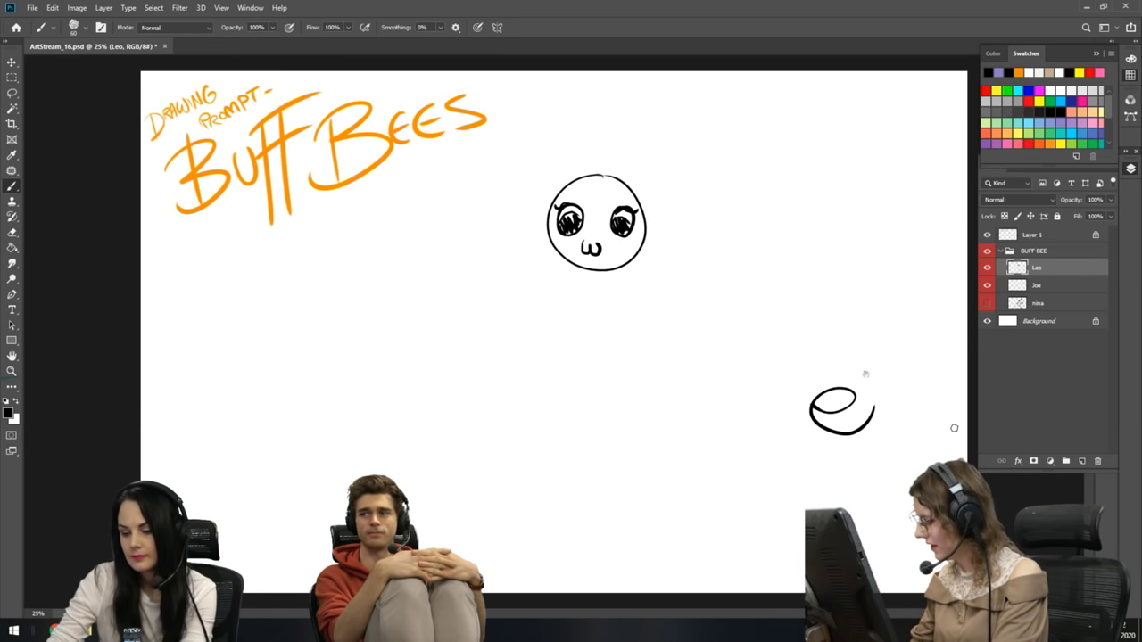
pyautogui.moveTo(865, 366); pyautogui.dragTo(862, 378)
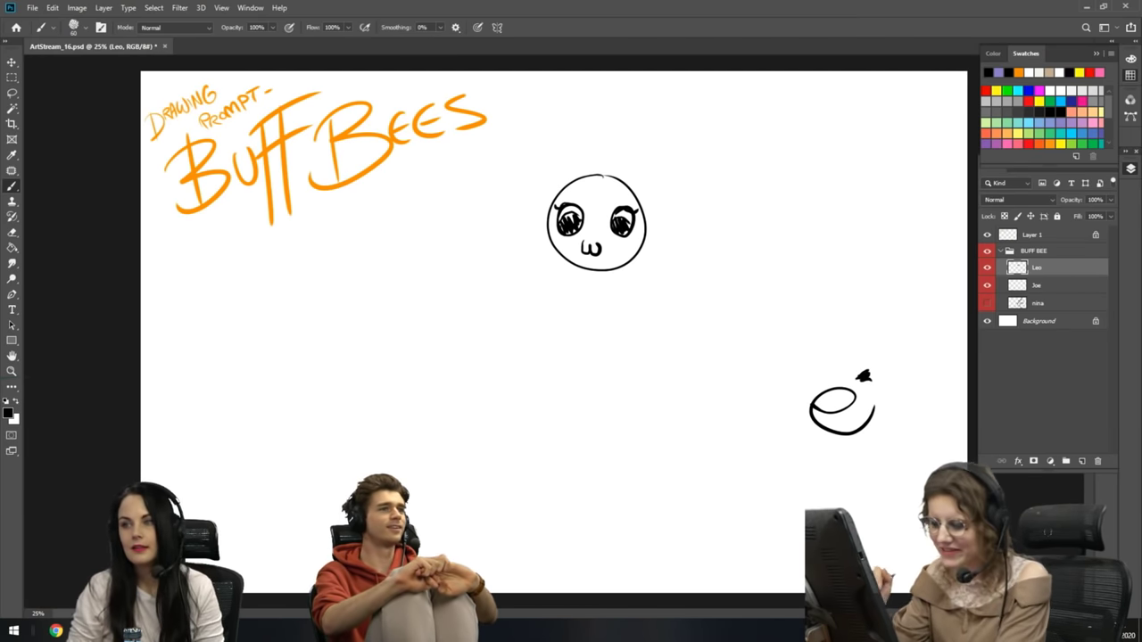
pyautogui.hotkey('ctrl', 'z')
pyautogui.hotkey('ctrl', 'z')
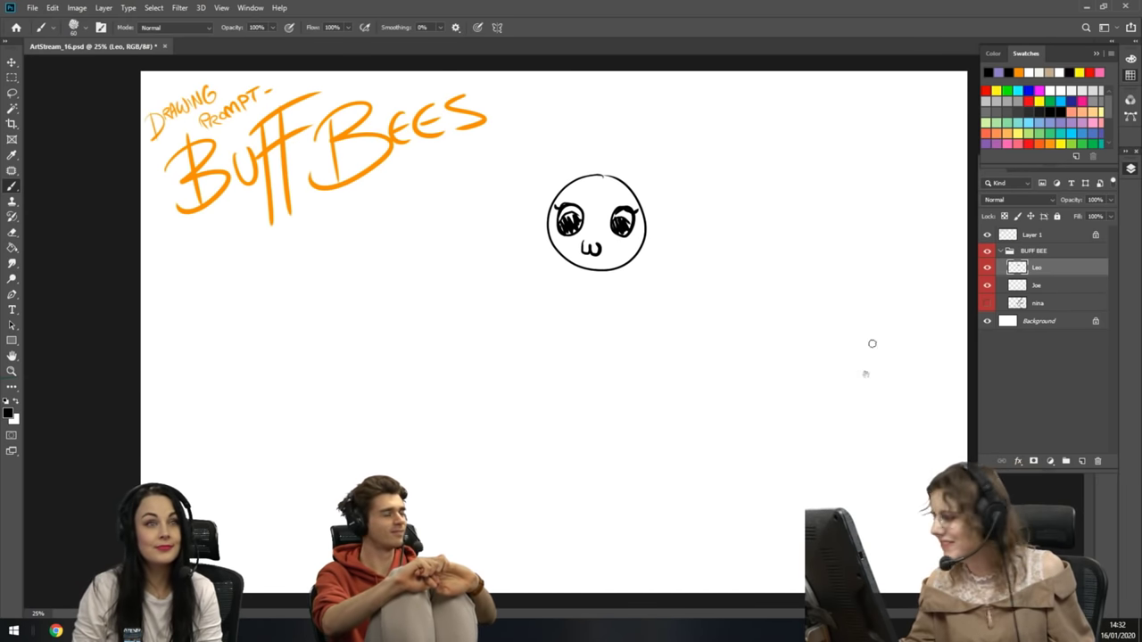
pyautogui.moveTo(879, 362); pyautogui.dragTo(883, 365)
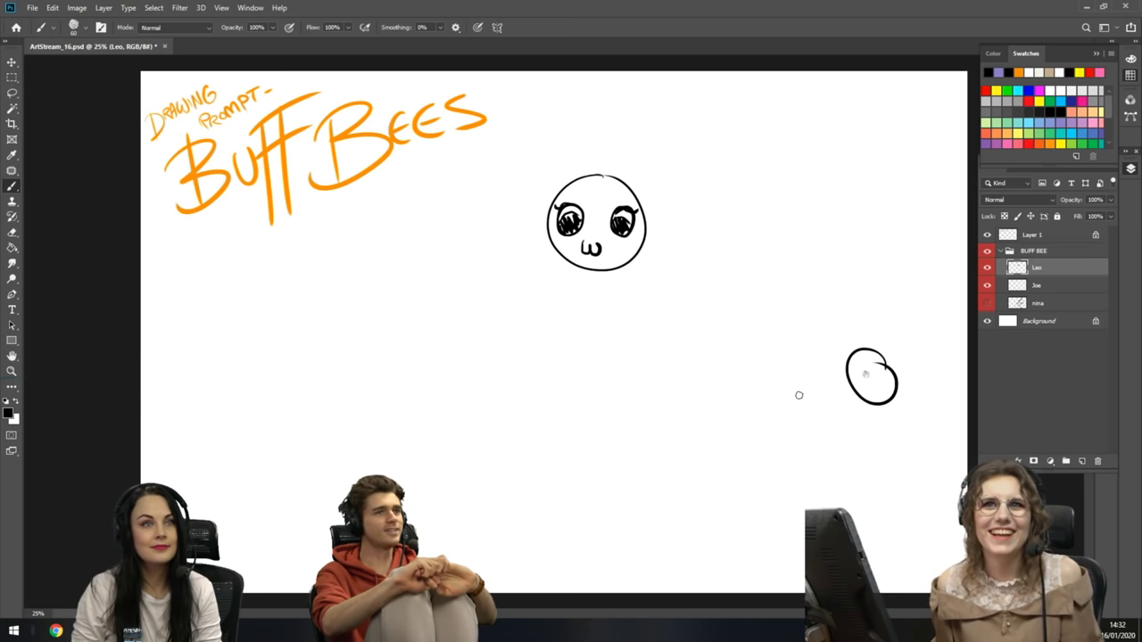
pyautogui.hotkey('ctrl', 'z')
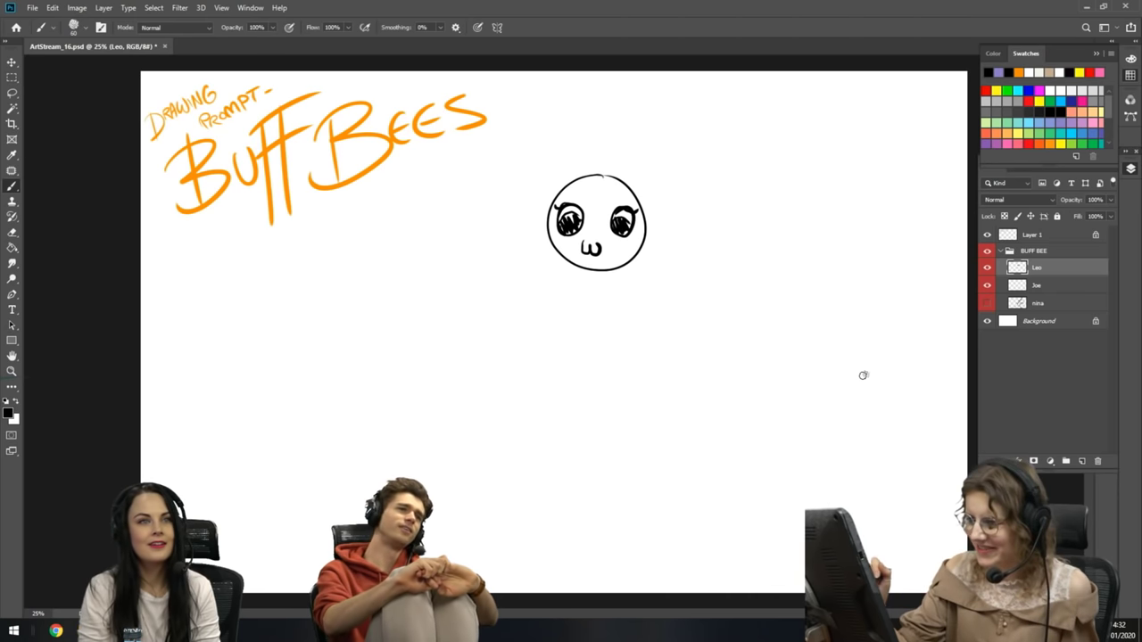
pyautogui.press('e')
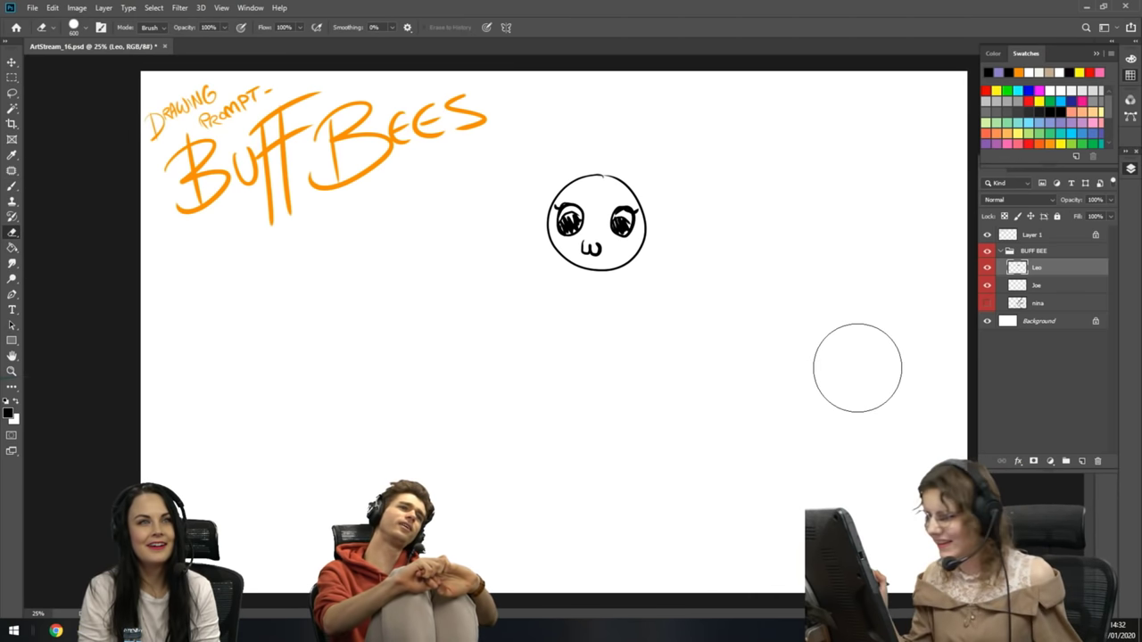
pyautogui.click(14, 187)
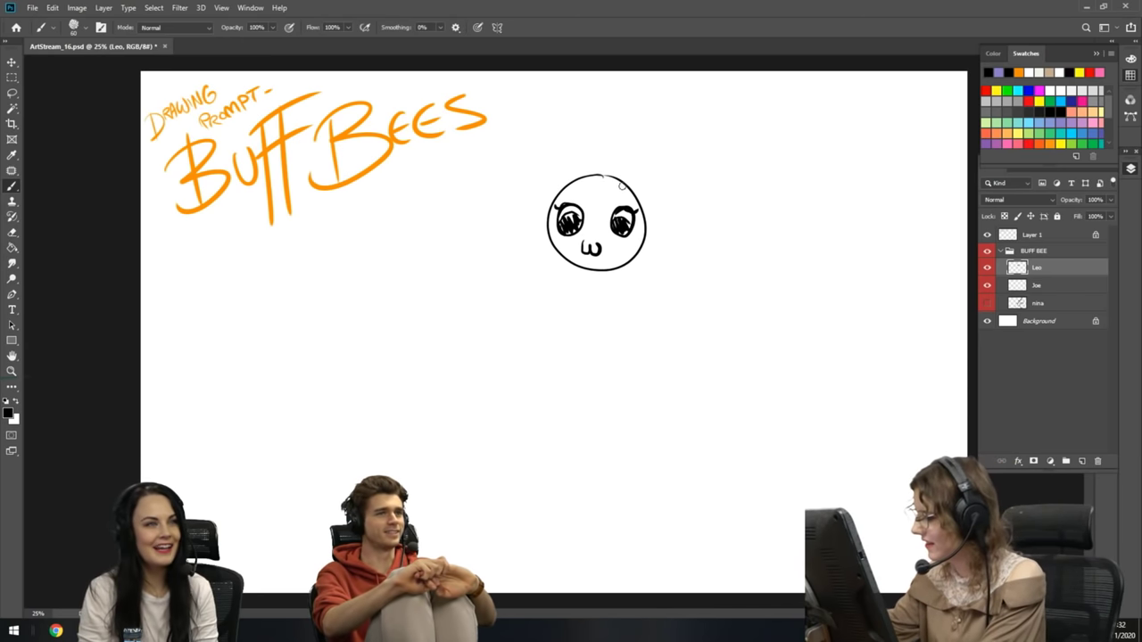
# - Draw two curved antennae on top of the bee's head, each ending in a small round tip
pyautogui.moveTo(615, 197); pyautogui.dragTo(681, 163)
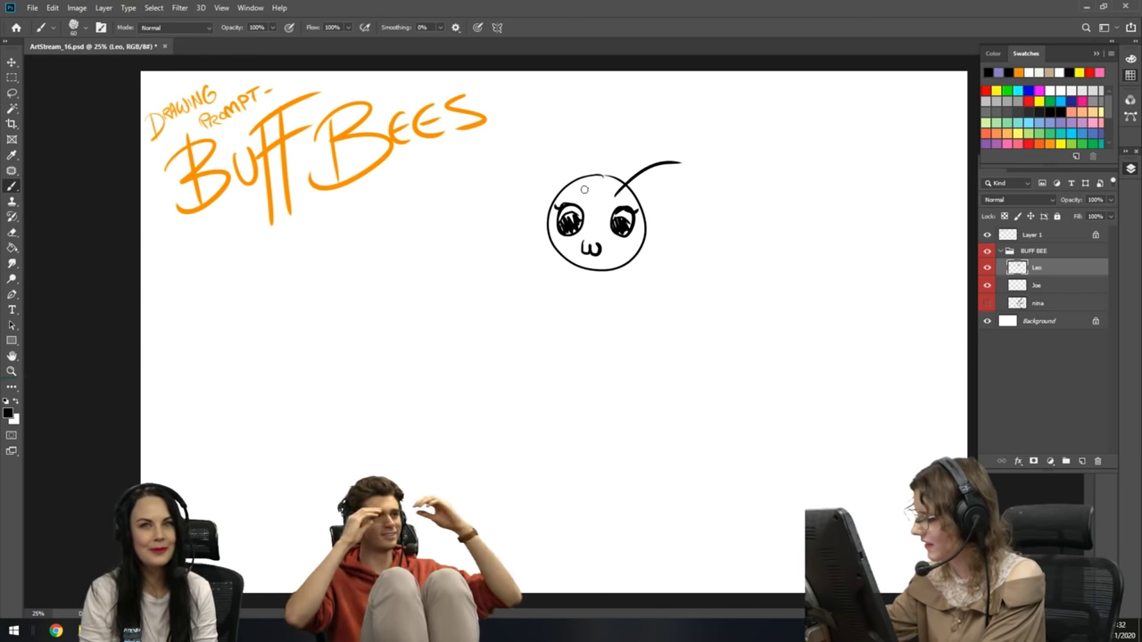
pyautogui.moveTo(586, 197); pyautogui.dragTo(557, 145)
pyautogui.moveTo(685, 162); pyautogui.dragTo(684, 162)
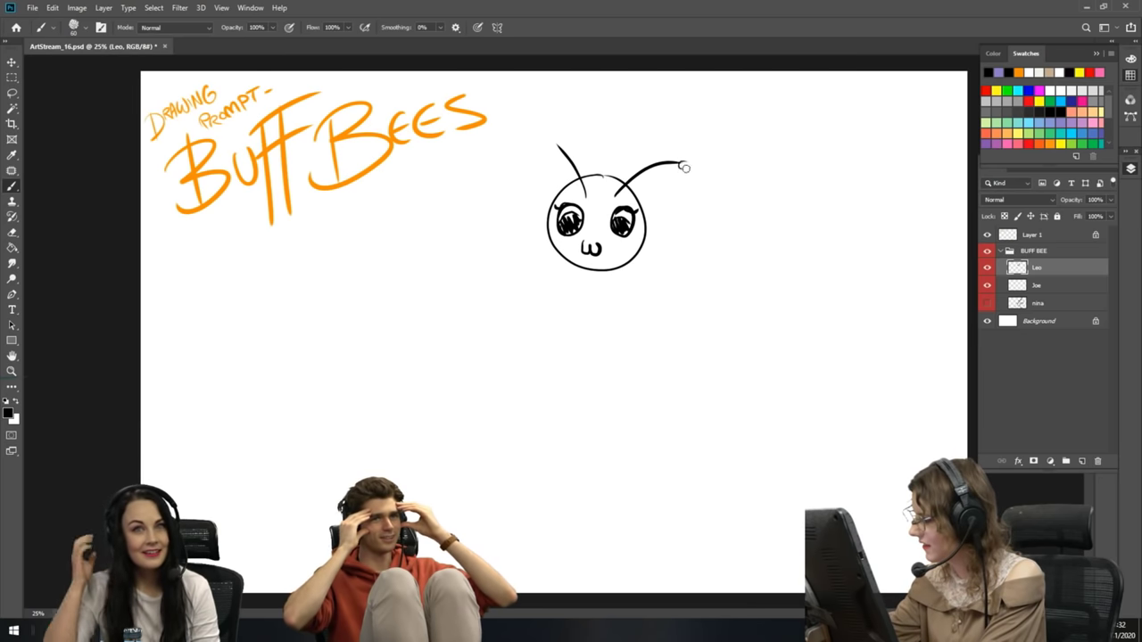
pyautogui.moveTo(554, 141); pyautogui.dragTo(553, 146)
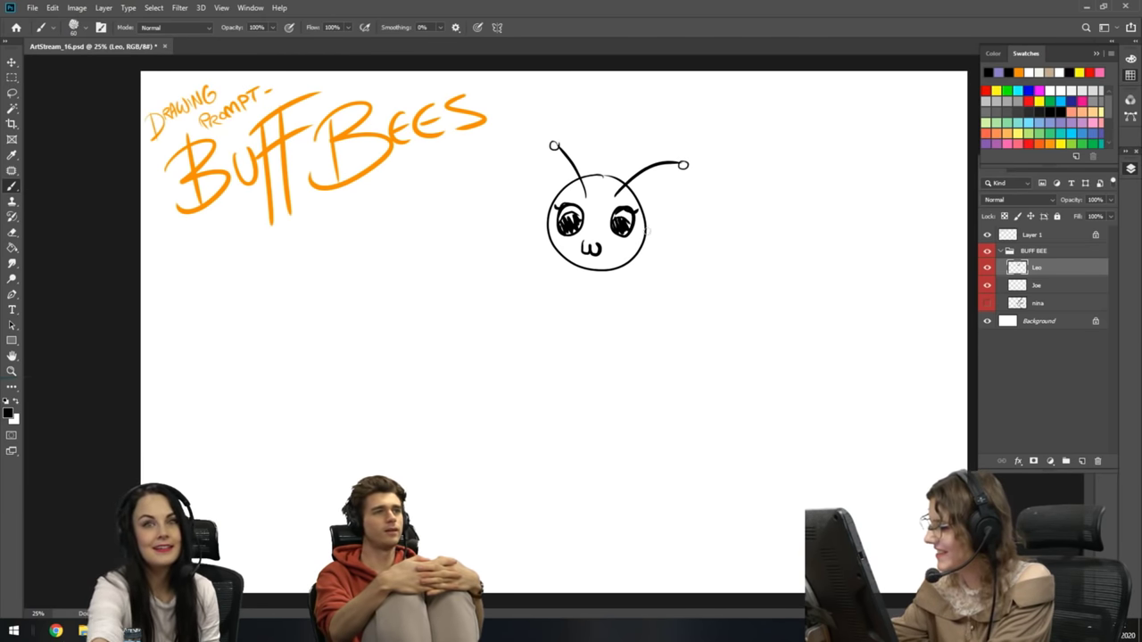
# - Draw the bee's body outline beside the head with one curved back line and one curved belly line
pyautogui.moveTo(646, 231)
pyautogui.mouseDown()
pyautogui.moveTo(673, 228)
pyautogui.moveTo(769, 344)
pyautogui.mouseUp()
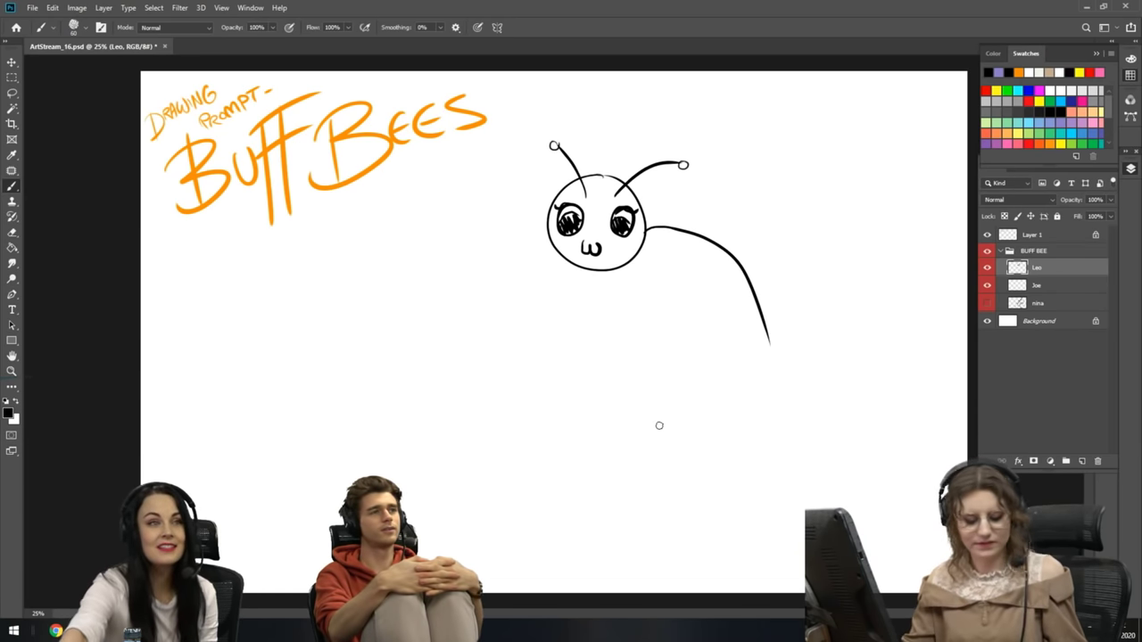
pyautogui.hotkey('ctrl', 'z')
pyautogui.moveTo(646, 226); pyautogui.dragTo(762, 278)
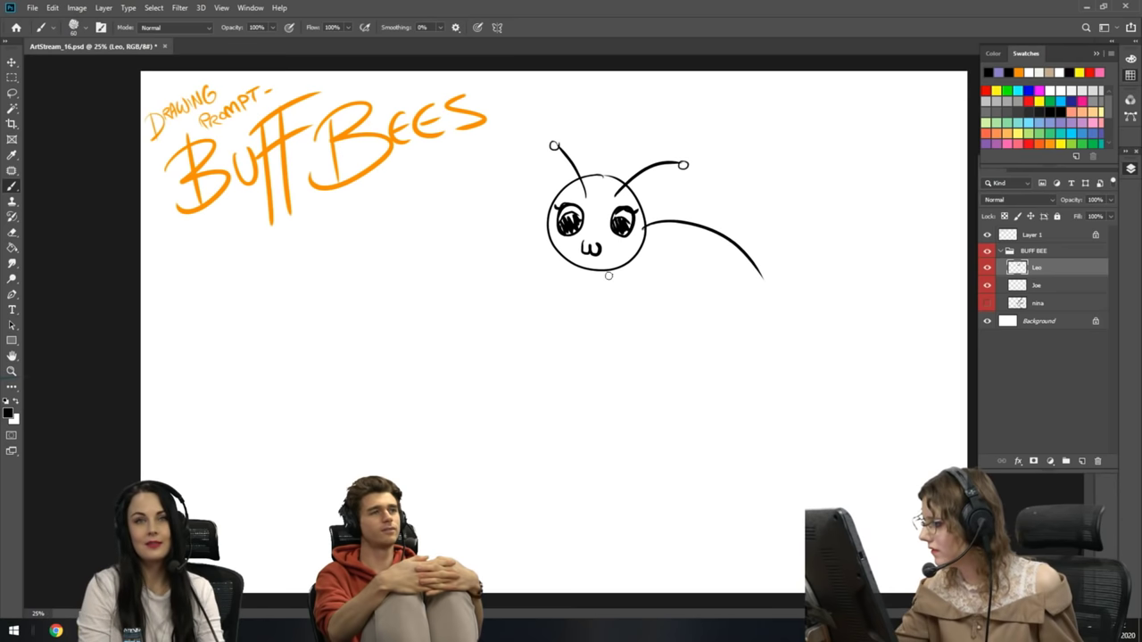
pyautogui.moveTo(576, 272)
pyautogui.mouseDown()
pyautogui.moveTo(584, 287)
pyautogui.moveTo(747, 317)
pyautogui.mouseUp()
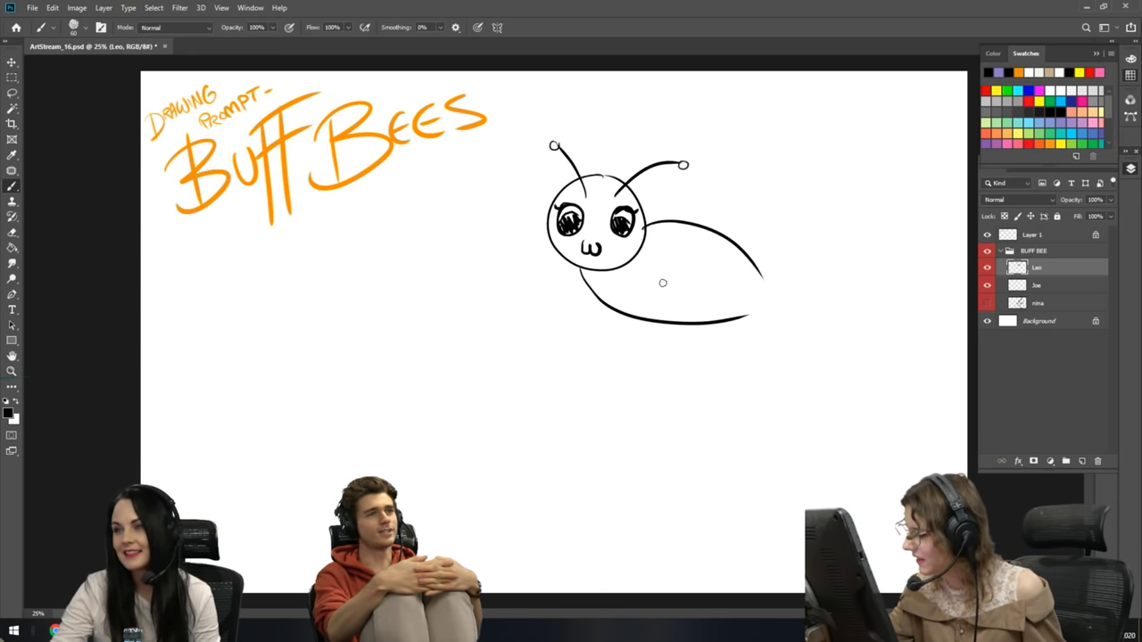
# - Draw two thin bent limbs on the bee's body, rising past its back and ending in small round tips
pyautogui.moveTo(658, 284); pyautogui.dragTo(711, 272)
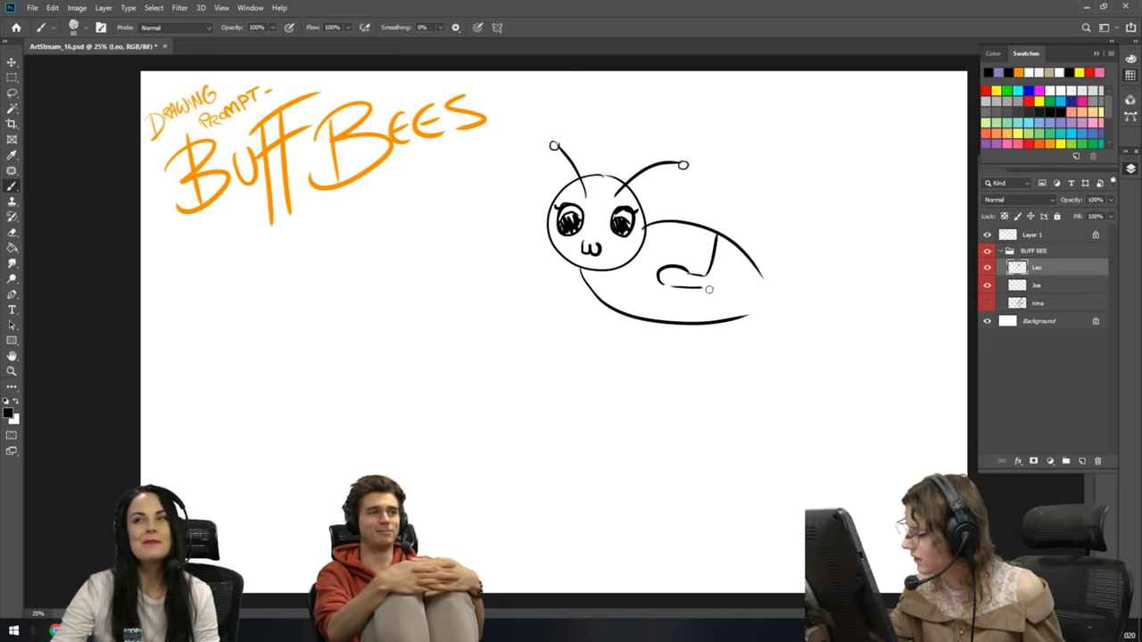
pyautogui.moveTo(670, 286)
pyautogui.mouseDown()
pyautogui.moveTo(715, 287)
pyautogui.moveTo(718, 230)
pyautogui.mouseUp()
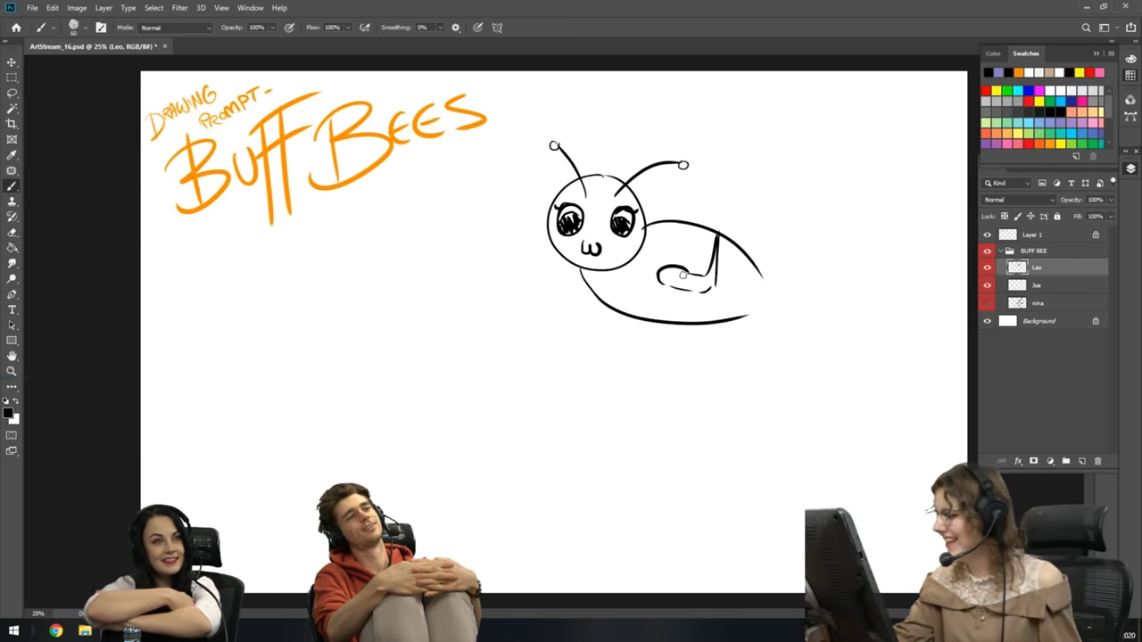
pyautogui.moveTo(676, 282); pyautogui.dragTo(697, 278)
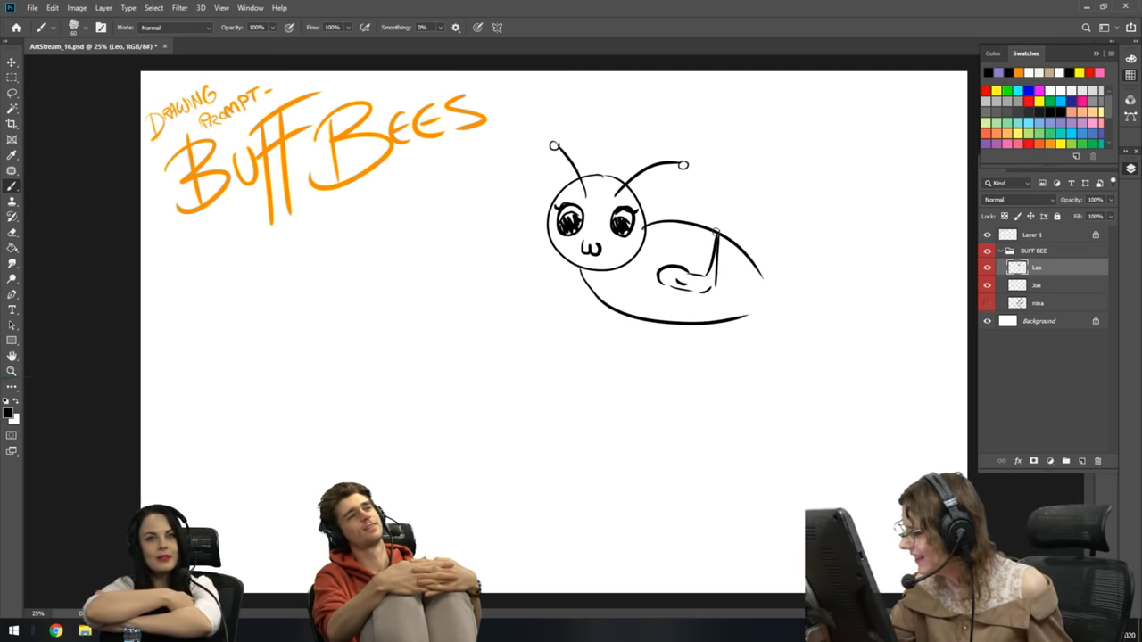
pyautogui.moveTo(717, 226); pyautogui.dragTo(709, 256)
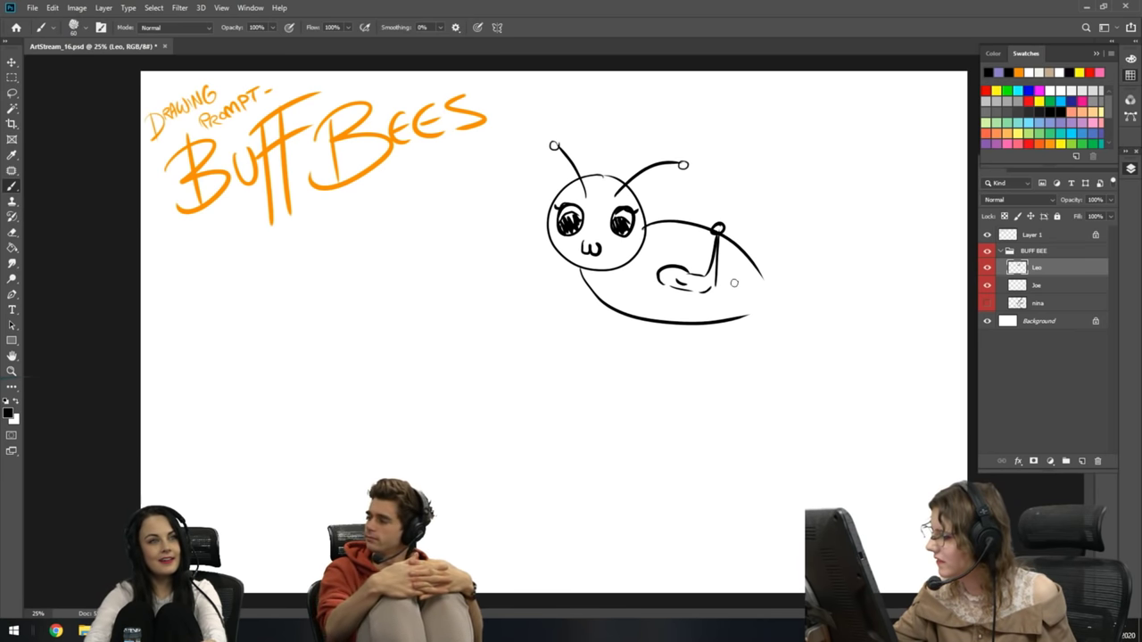
pyautogui.moveTo(720, 275)
pyautogui.mouseDown()
pyautogui.moveTo(749, 273)
pyautogui.moveTo(745, 252)
pyautogui.moveTo(730, 276)
pyautogui.moveTo(751, 216)
pyautogui.moveTo(743, 225)
pyautogui.mouseUp()
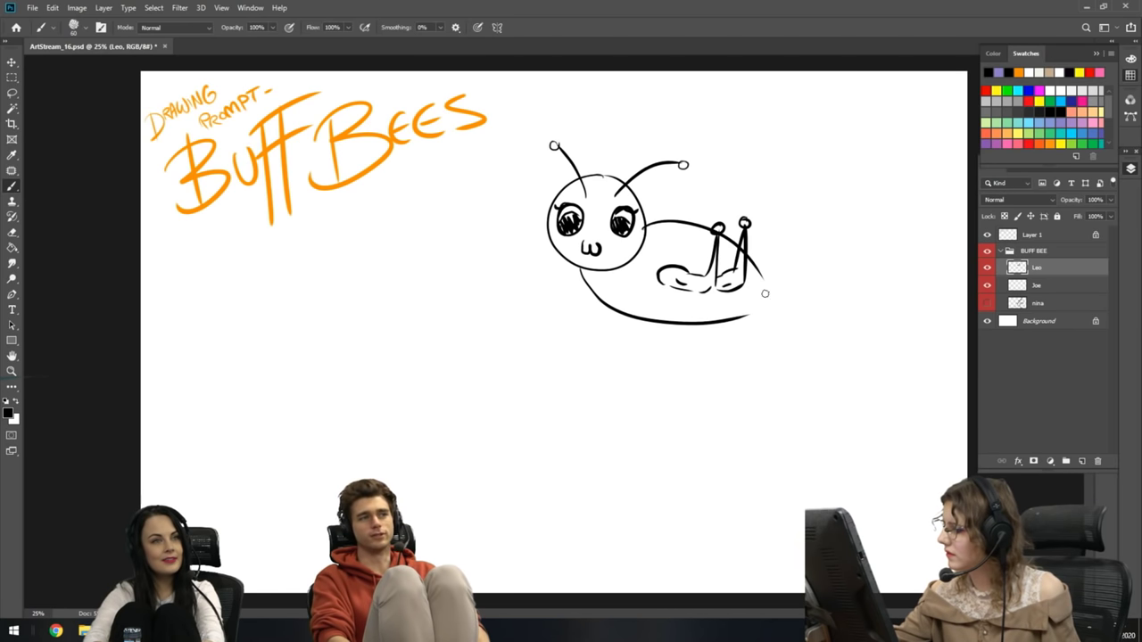
# - Draw a rounded rear at the end of the body and a bent leg with thigh and calf below it
pyautogui.moveTo(749, 278)
pyautogui.mouseDown()
pyautogui.moveTo(788, 300)
pyautogui.moveTo(784, 333)
pyautogui.mouseUp()
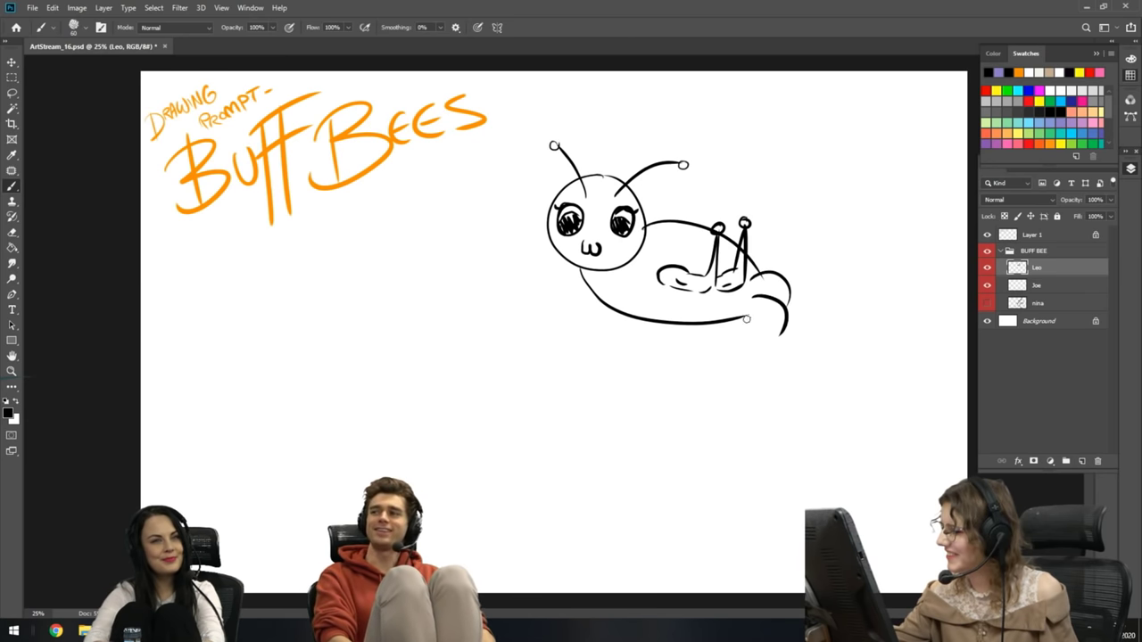
pyautogui.moveTo(731, 312)
pyautogui.mouseDown()
pyautogui.moveTo(729, 350)
pyautogui.moveTo(748, 401)
pyautogui.mouseUp()
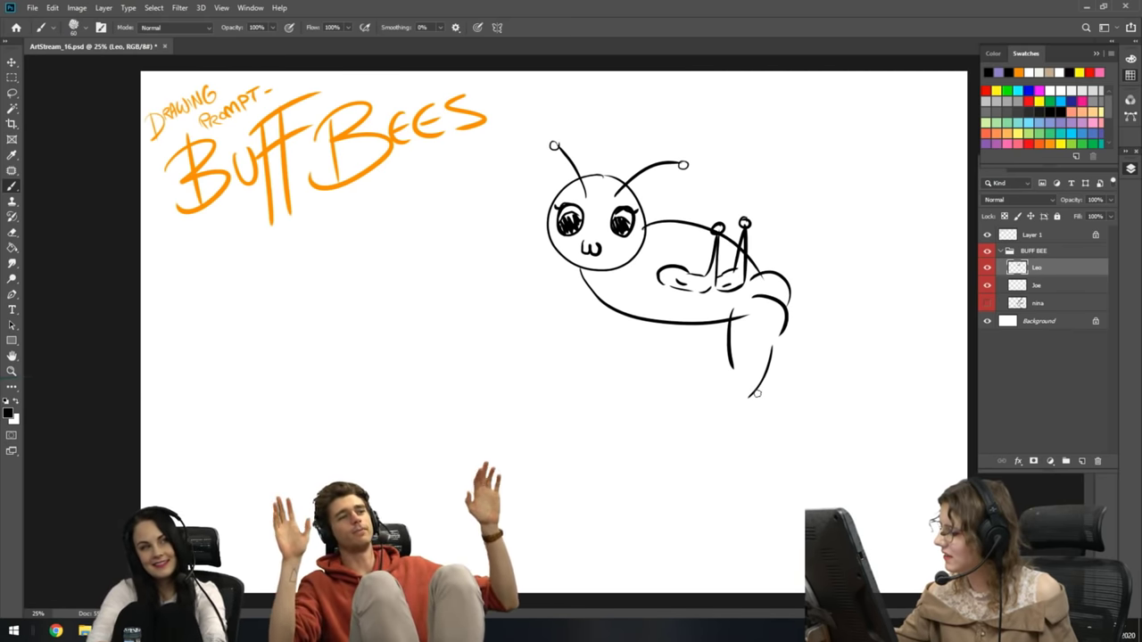
pyautogui.moveTo(757, 389); pyautogui.dragTo(784, 430)
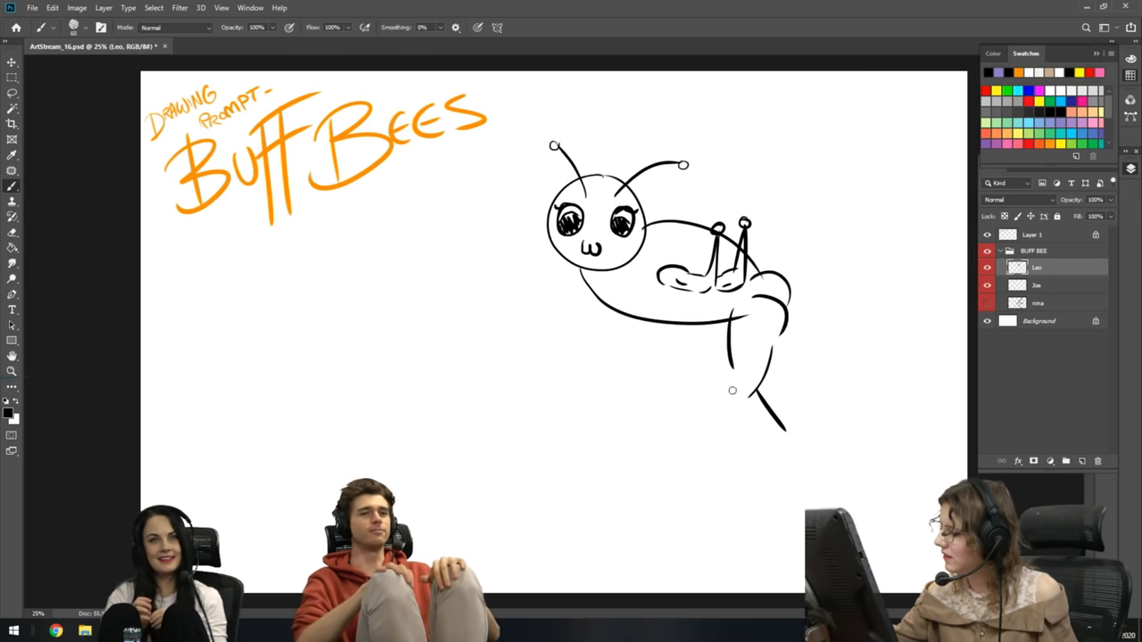
pyautogui.moveTo(728, 381)
pyautogui.mouseDown()
pyautogui.moveTo(734, 415)
pyautogui.moveTo(778, 439)
pyautogui.mouseUp()
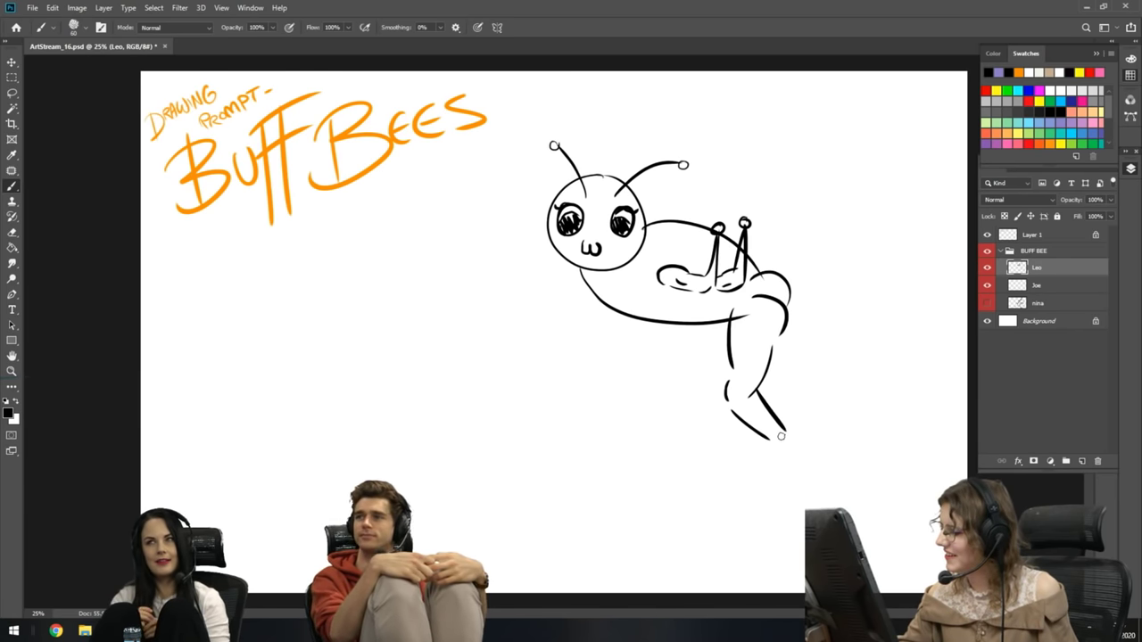
pyautogui.moveTo(771, 440); pyautogui.dragTo(790, 455)
pyautogui.hotkey('ctrl', 'z')
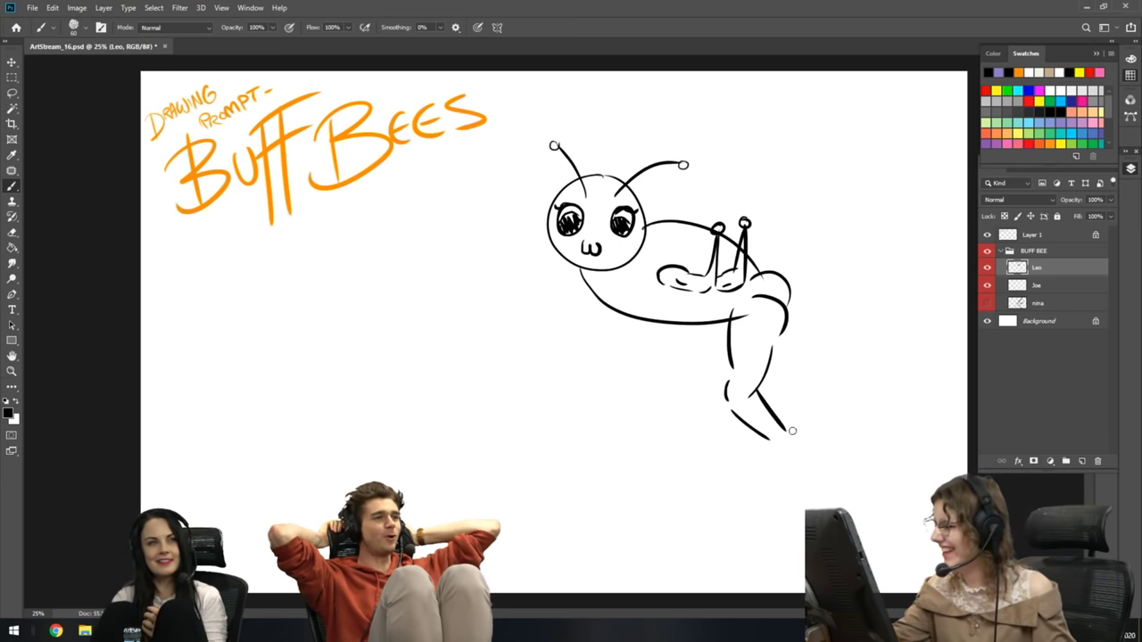
# - Add a short crease on the thigh and draw a second bent leg behind the first
pyautogui.moveTo(766, 339); pyautogui.dragTo(751, 340)
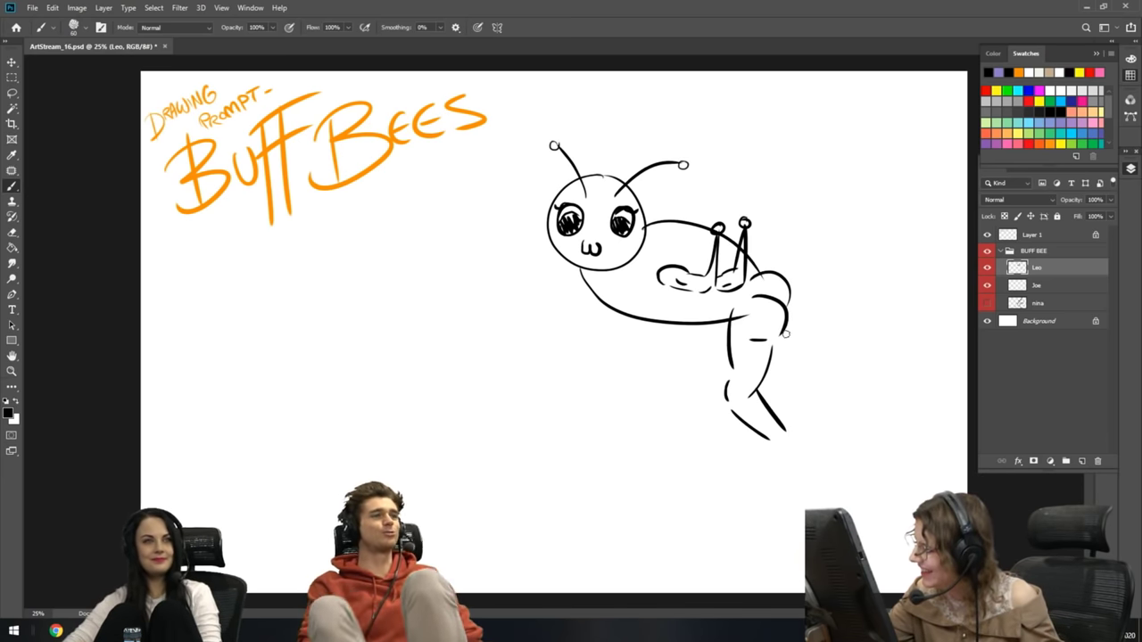
pyautogui.moveTo(784, 334)
pyautogui.mouseDown()
pyautogui.moveTo(798, 371)
pyautogui.moveTo(773, 385)
pyautogui.moveTo(829, 403)
pyautogui.mouseUp()
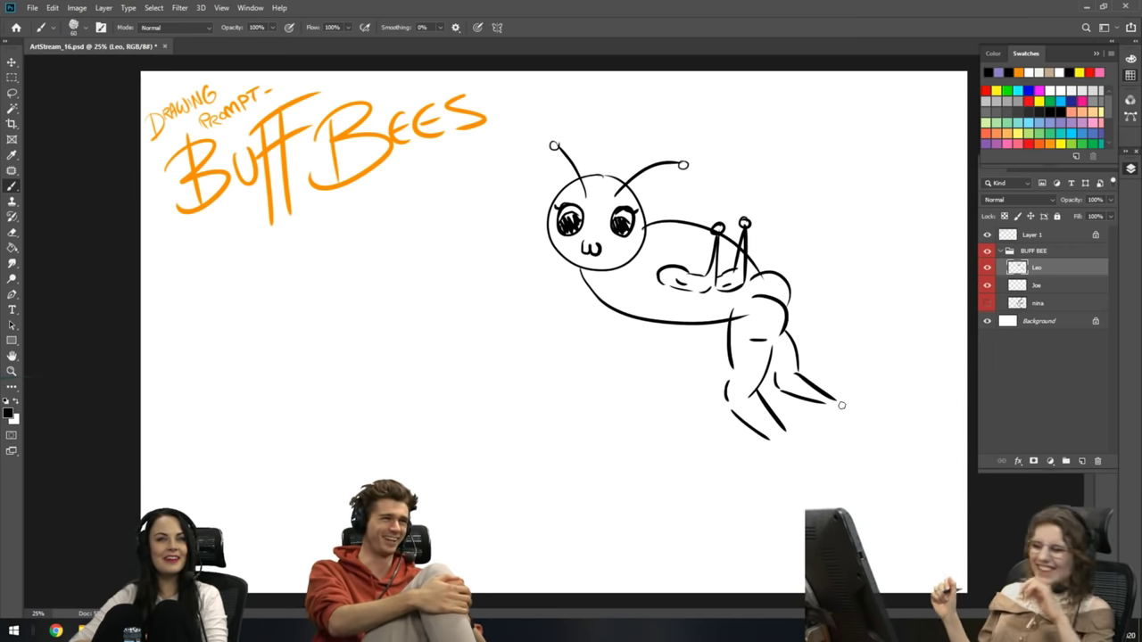
pyautogui.rightClick(678, 359)
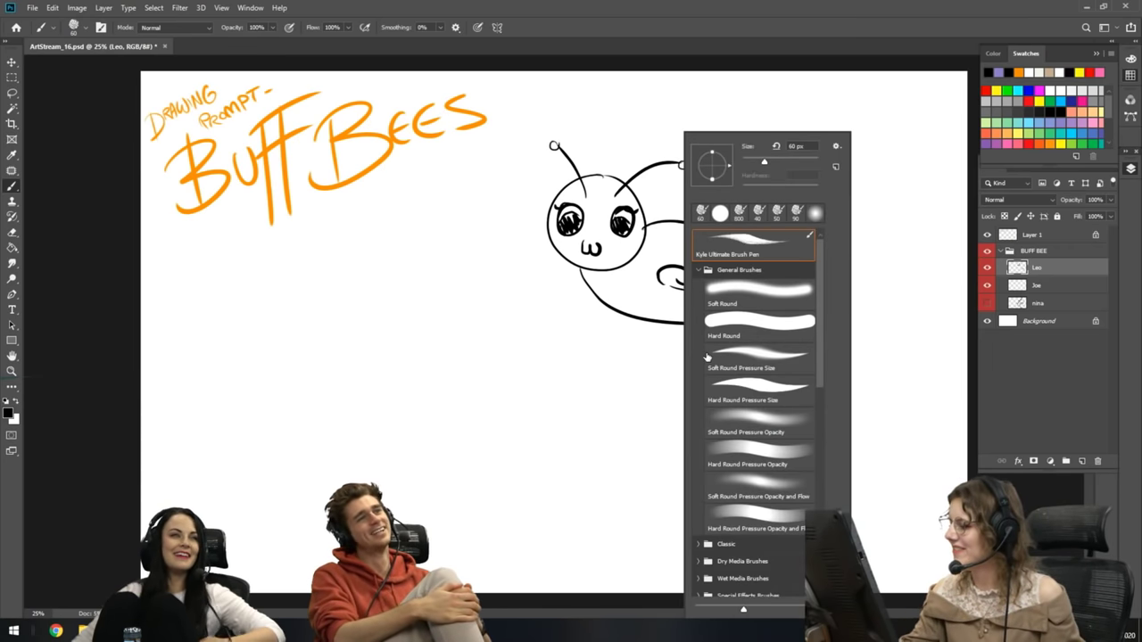
pyautogui.click(617, 436)
pyautogui.click(616, 435)
pyautogui.moveTo(661, 375); pyautogui.dragTo(710, 337)
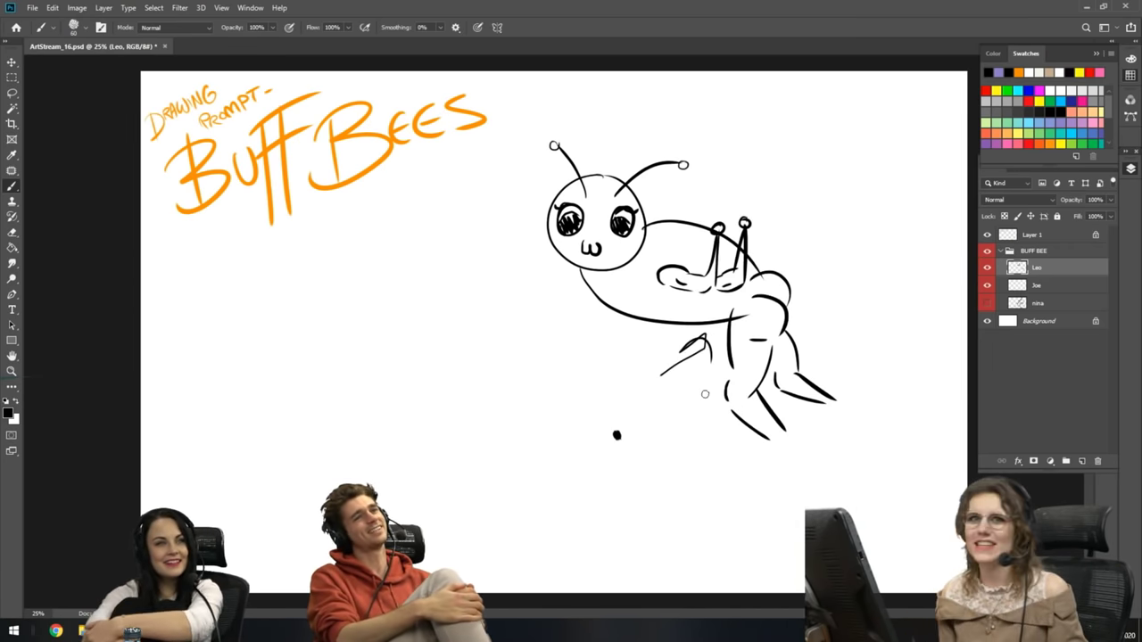
pyautogui.hotkey('ctrl', 'z')
pyautogui.hotkey('ctrl', 'z')
pyautogui.hotkey('ctrl', 'z')
pyautogui.hotkey('ctrl', 'z')
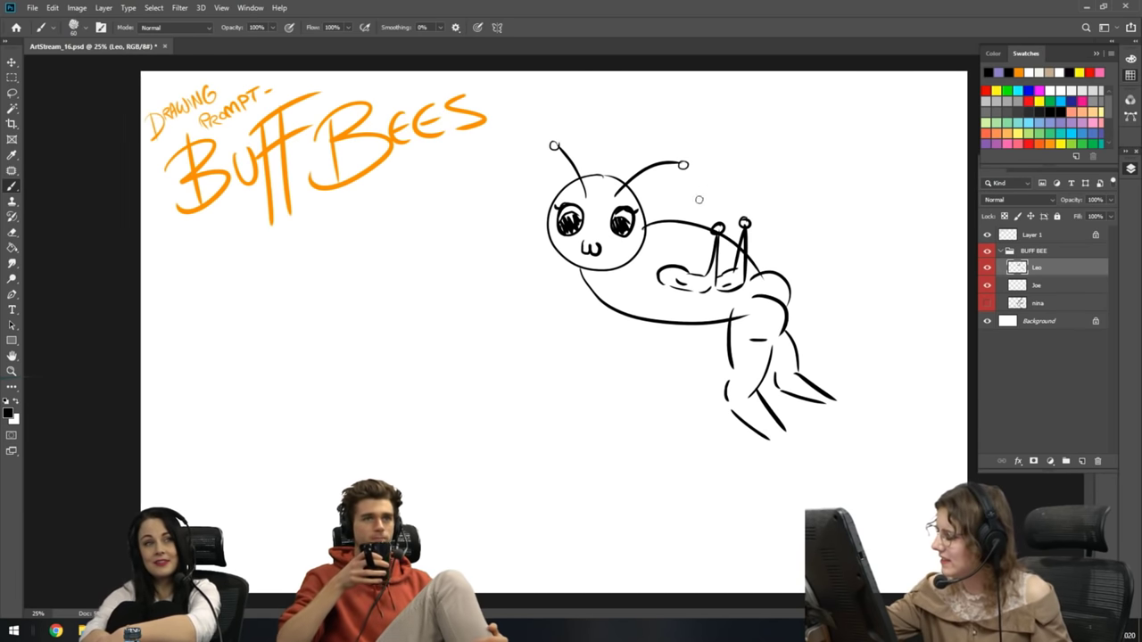
# - Draw two short pointed limbs with small round tips rising from behind the bee's back
pyautogui.moveTo(683, 222)
pyautogui.mouseDown()
pyautogui.moveTo(690, 195)
pyautogui.moveTo(691, 209)
pyautogui.moveTo(712, 211)
pyautogui.moveTo(687, 192)
pyautogui.mouseUp()
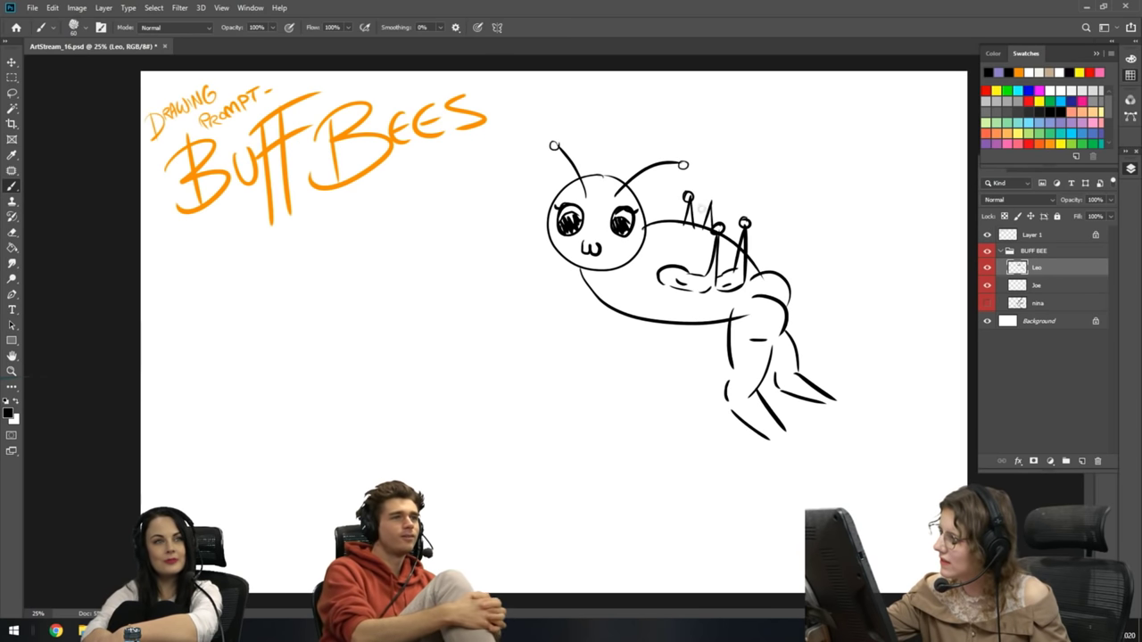
pyautogui.rightClick(706, 202)
pyautogui.click(698, 237)
pyautogui.moveTo(712, 194); pyautogui.dragTo(711, 196)
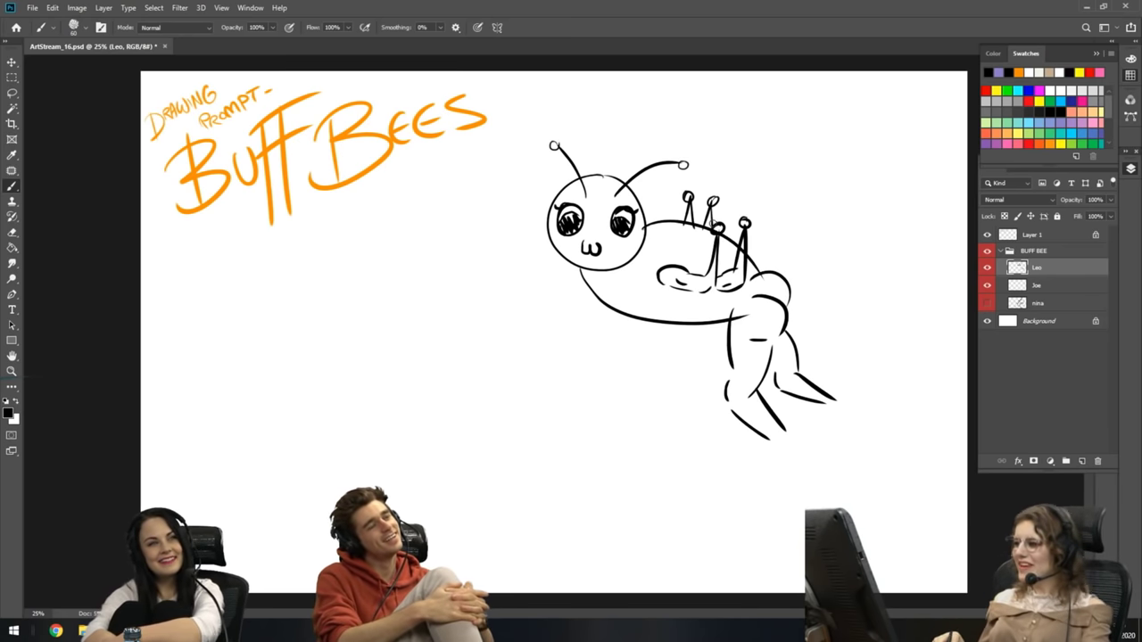
# - Erase the round tips from all four thin limbs with the eraser reduced to 100 px
pyautogui.click(12, 232)
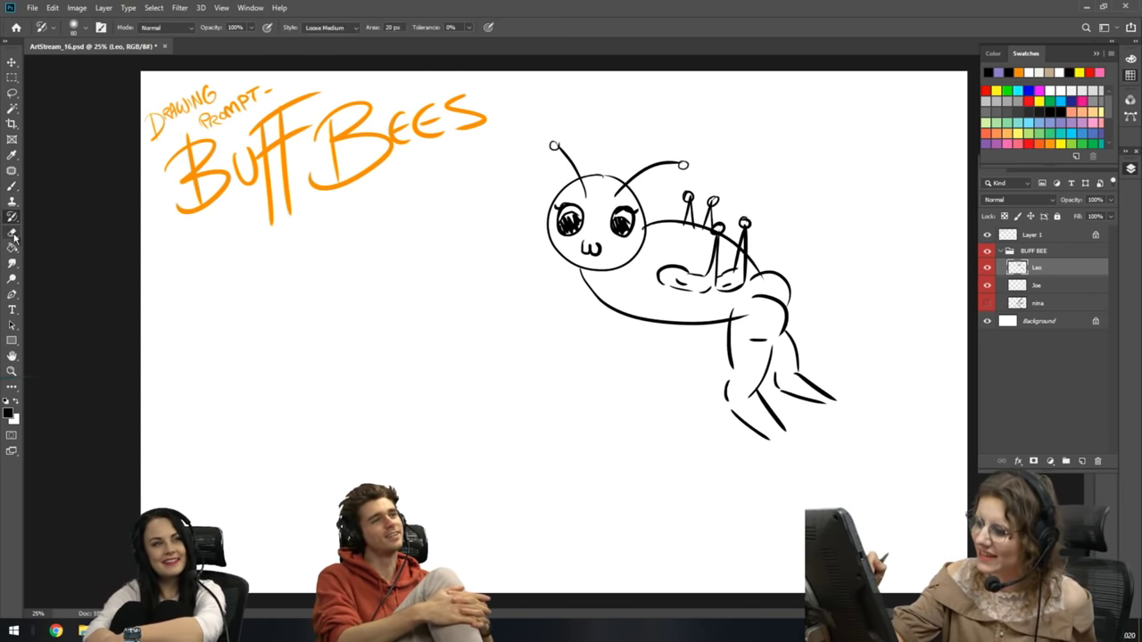
pyautogui.press('[')
pyautogui.press('[')
pyautogui.press('[')
pyautogui.press('[')
pyautogui.press('[')
pyautogui.press('[')
pyautogui.press('[')
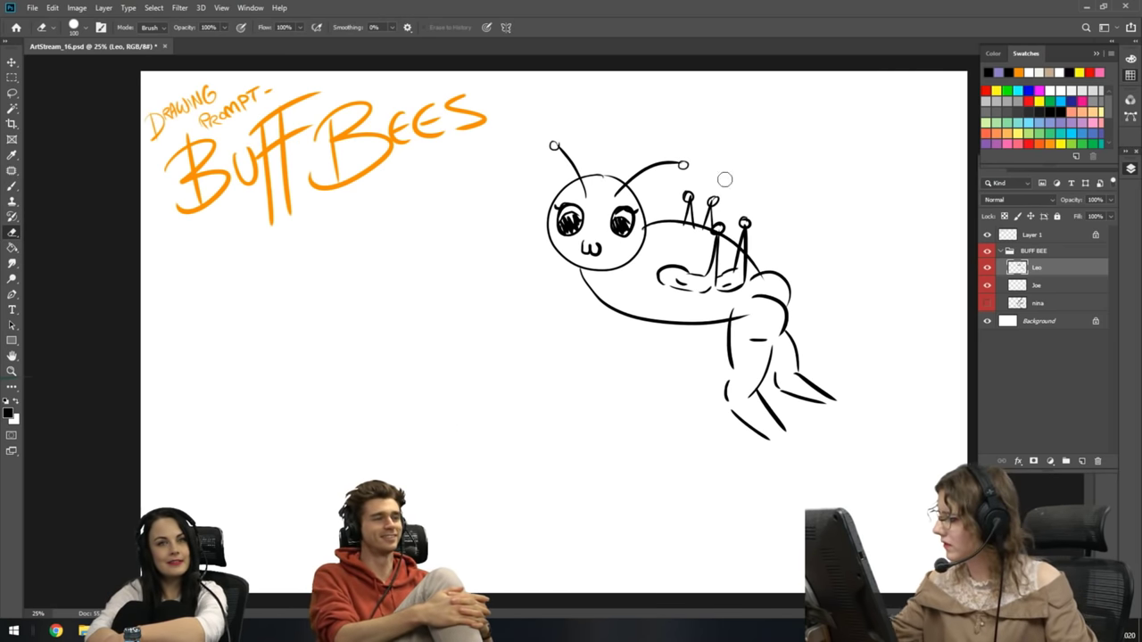
pyautogui.moveTo(687, 189)
pyautogui.mouseDown()
pyautogui.moveTo(725, 201)
pyautogui.moveTo(713, 192)
pyautogui.moveTo(752, 224)
pyautogui.moveTo(724, 228)
pyautogui.mouseUp()
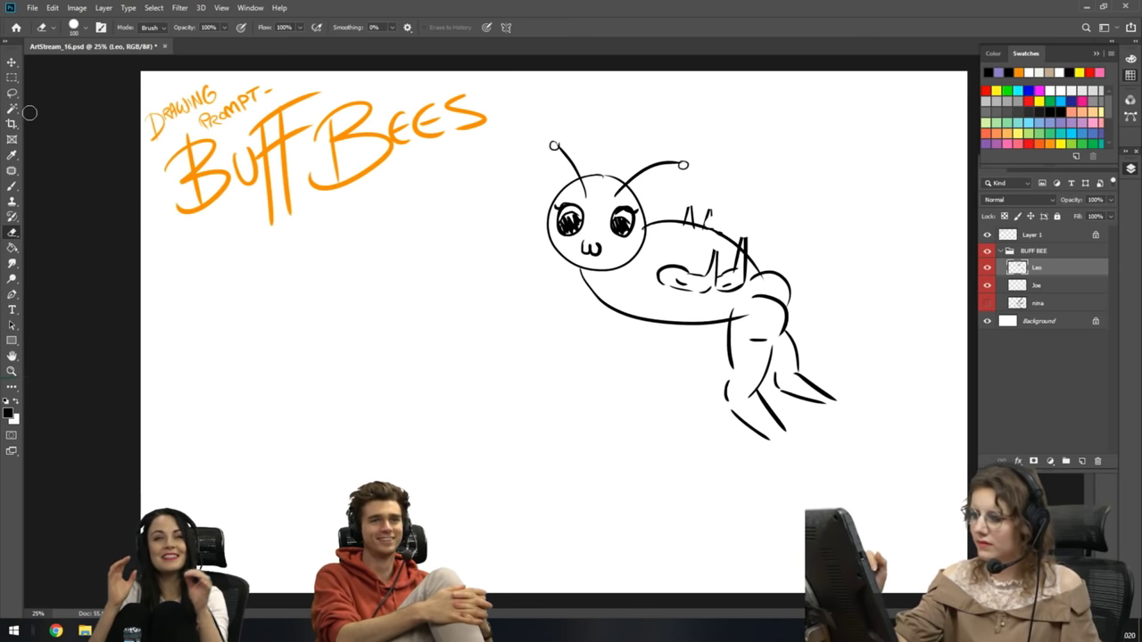
# - Fill the four pointed limbs solid black with the brush and add short hatching where the front two meet the arms
pyautogui.press('b')
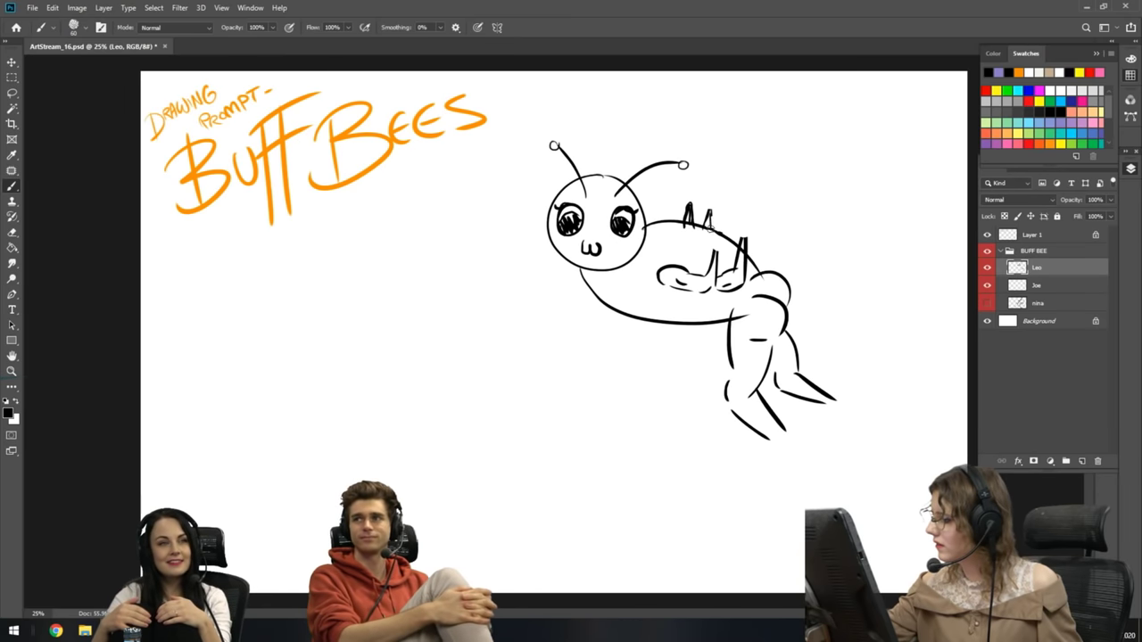
pyautogui.moveTo(684, 223)
pyautogui.mouseDown()
pyautogui.moveTo(692, 203)
pyautogui.moveTo(710, 207)
pyautogui.mouseUp()
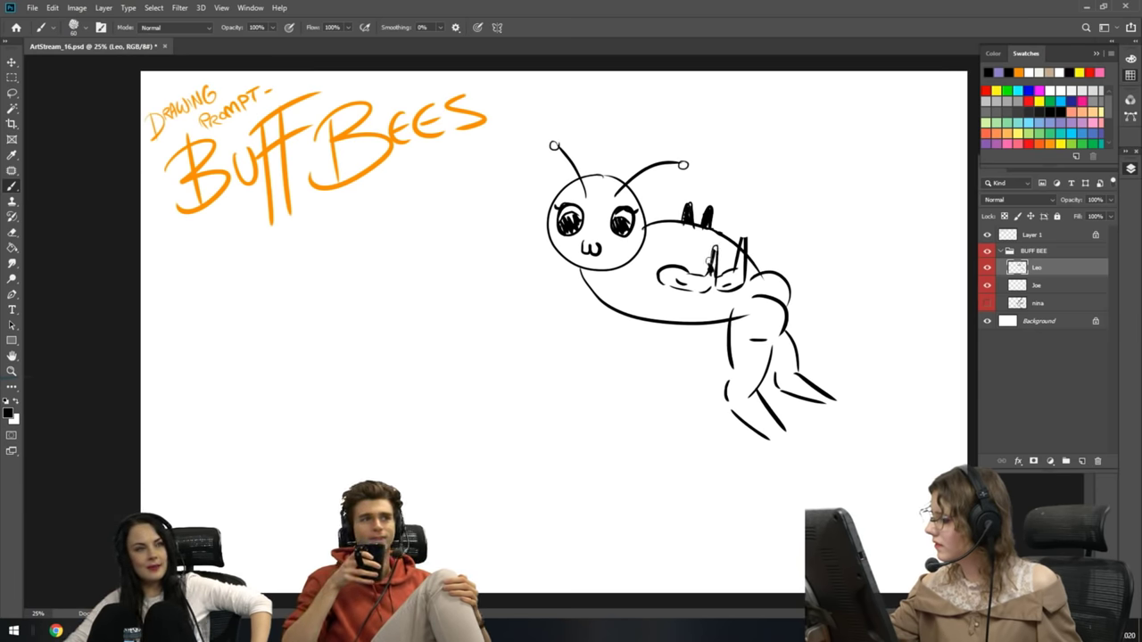
pyautogui.moveTo(717, 245)
pyautogui.mouseDown()
pyautogui.moveTo(713, 268)
pyautogui.moveTo(741, 275)
pyautogui.moveTo(743, 239)
pyautogui.moveTo(738, 275)
pyautogui.mouseUp()
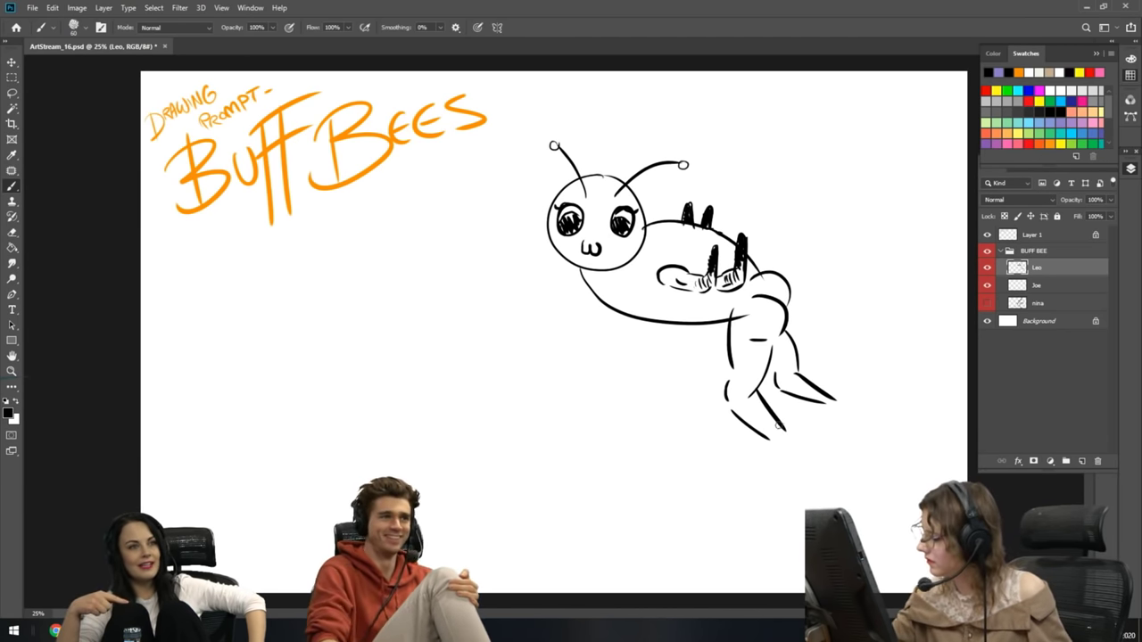
# - Draw pointed feet on both legs, fill them black and add short hatch strokes along the lower legs
pyautogui.moveTo(767, 438); pyautogui.dragTo(759, 455)
pyautogui.moveTo(821, 404); pyautogui.dragTo(815, 420)
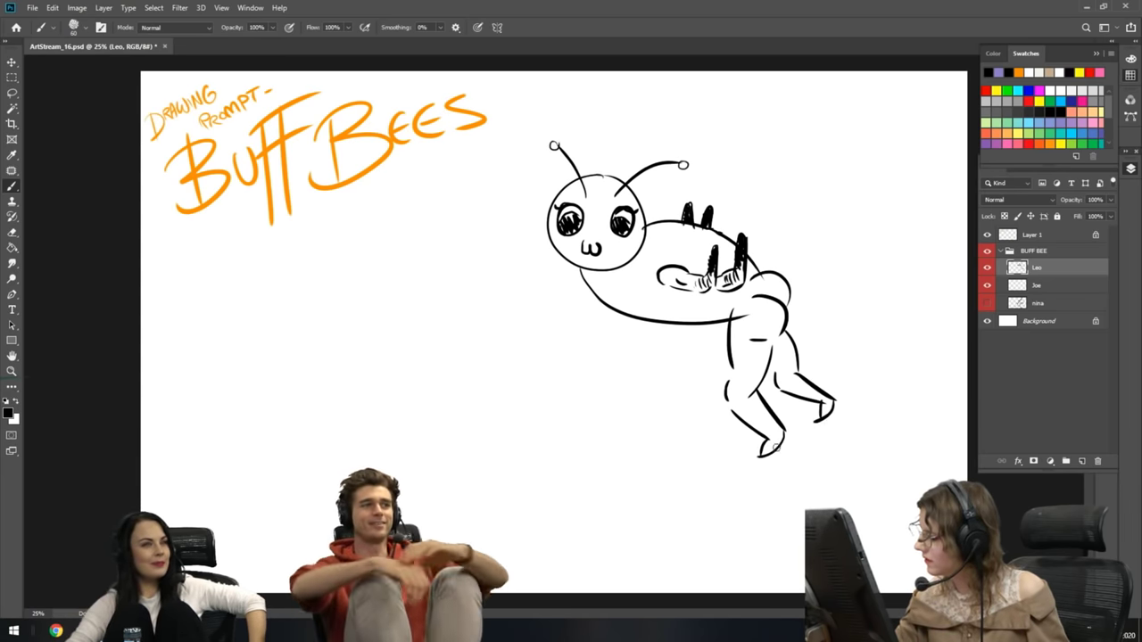
pyautogui.moveTo(769, 442); pyautogui.dragTo(785, 424)
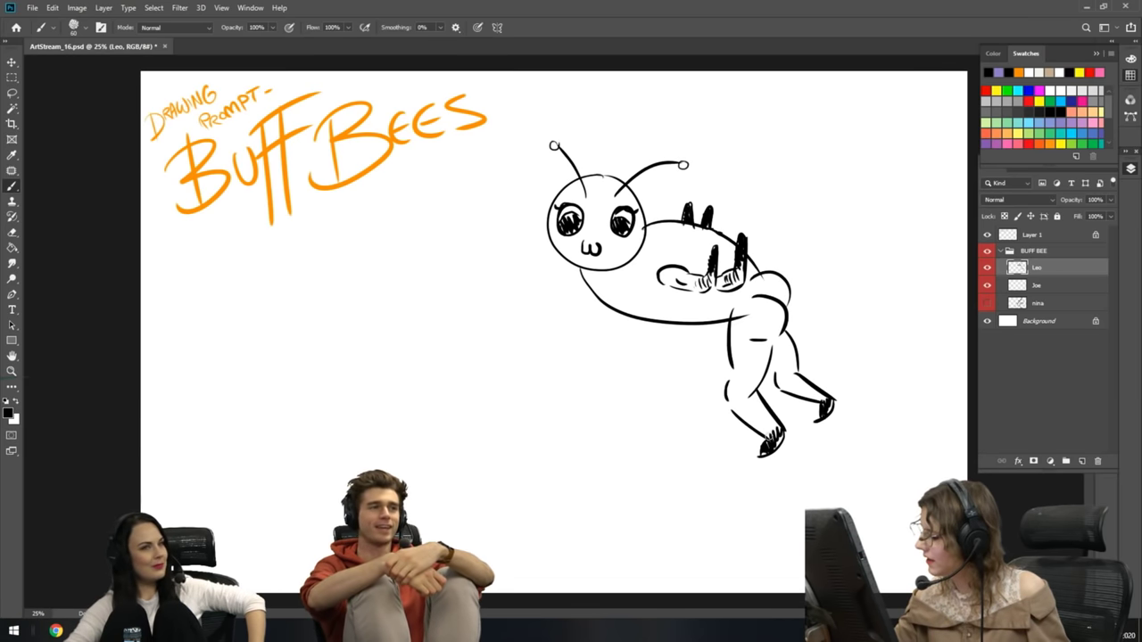
pyautogui.moveTo(765, 428); pyautogui.dragTo(756, 414)
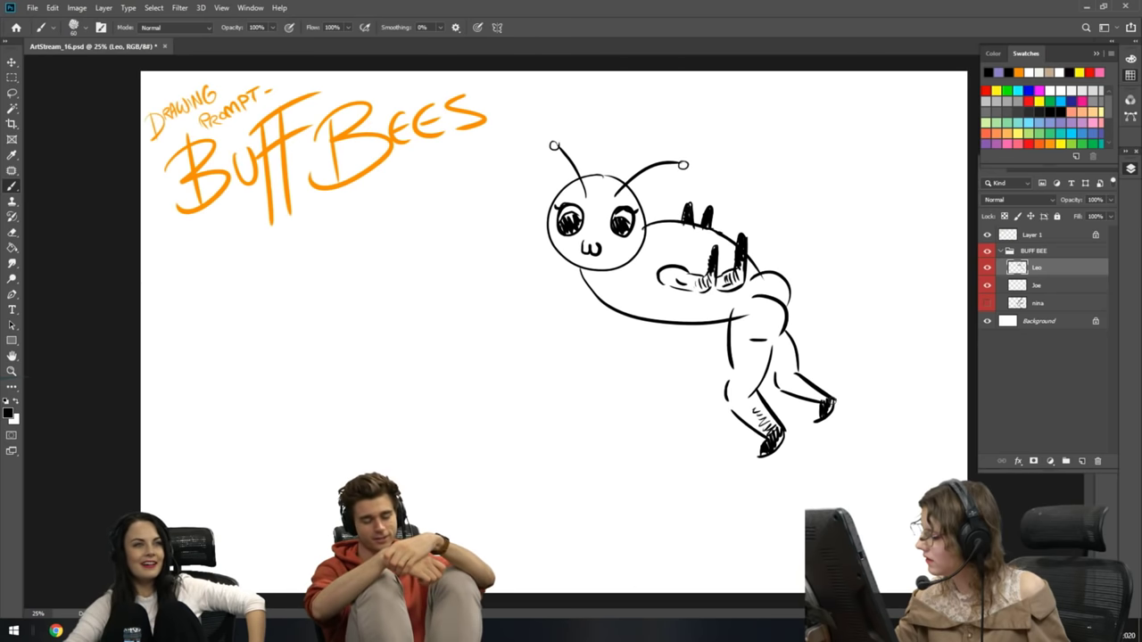
pyautogui.moveTo(800, 382); pyautogui.dragTo(813, 390)
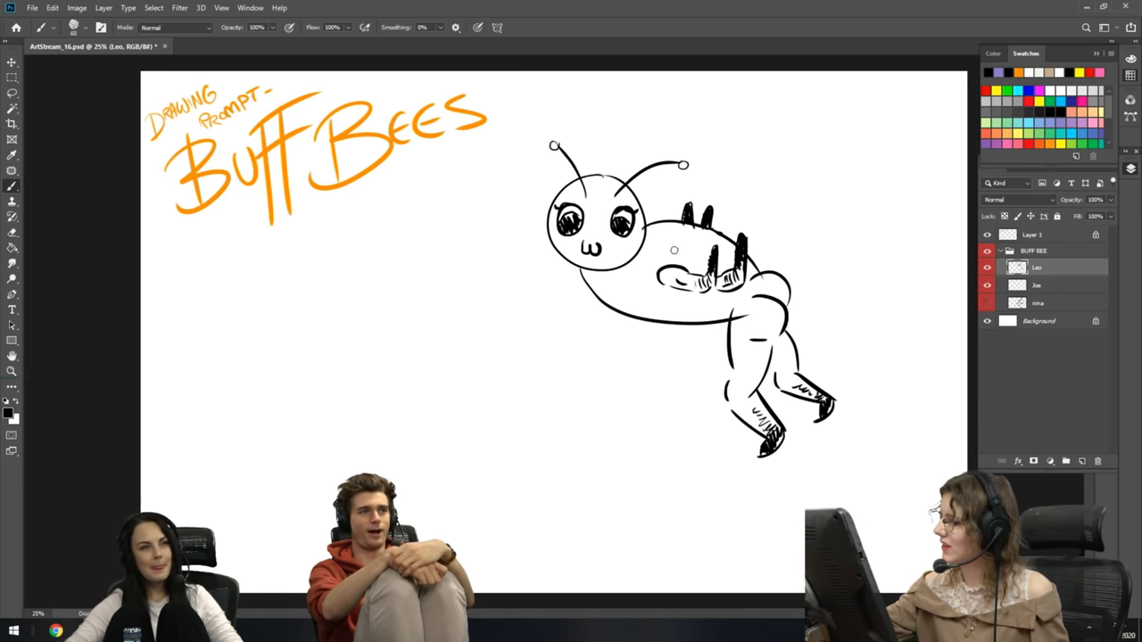
# - Draw a large wing with a blunt outer edge extending backward from the bee's back
pyautogui.rightClick(672, 253)
pyautogui.click(888, 281)
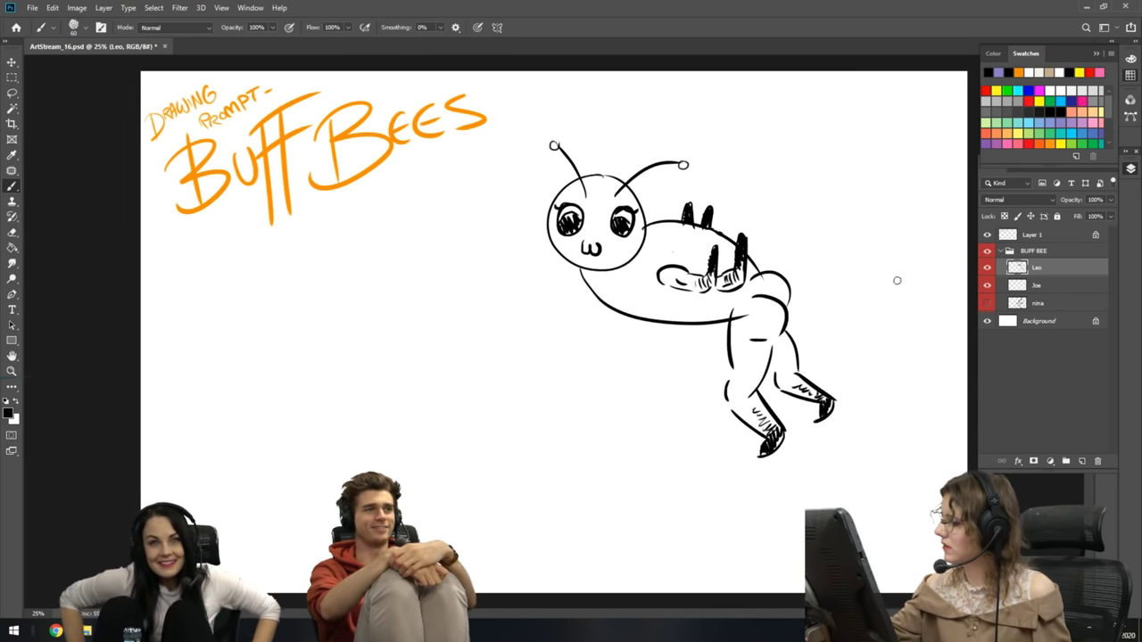
pyautogui.moveTo(691, 223)
pyautogui.mouseDown()
pyautogui.moveTo(781, 181)
pyautogui.moveTo(790, 216)
pyautogui.moveTo(719, 250)
pyautogui.mouseUp()
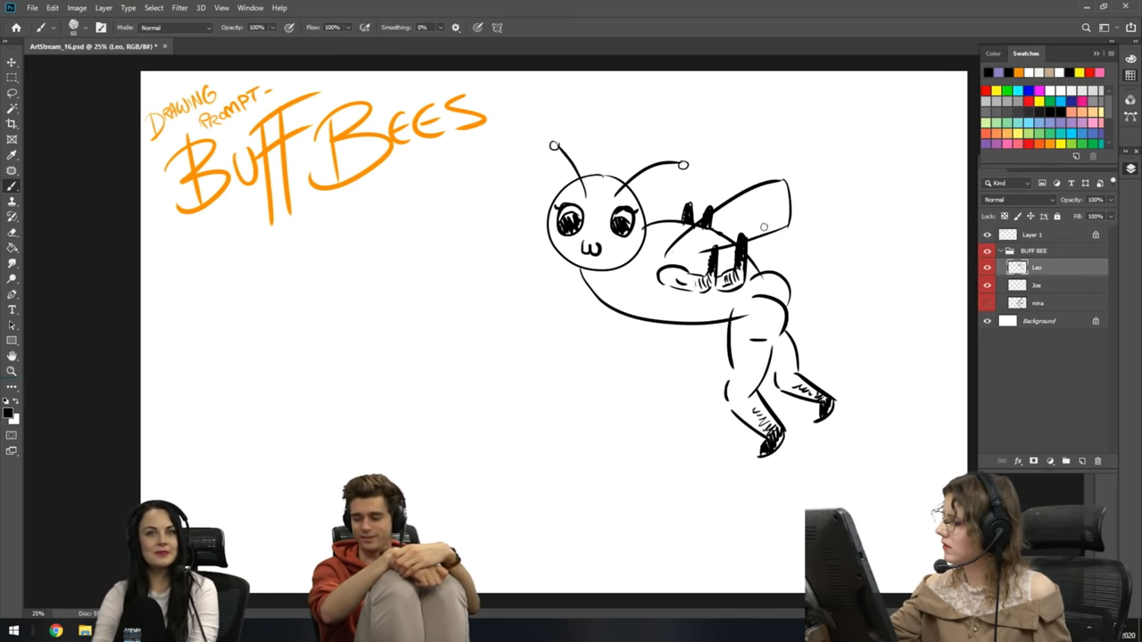
pyautogui.moveTo(783, 213); pyautogui.dragTo(727, 239)
pyautogui.moveTo(774, 208)
pyautogui.mouseDown()
pyautogui.moveTo(791, 262)
pyautogui.moveTo(746, 265)
pyautogui.mouseUp()
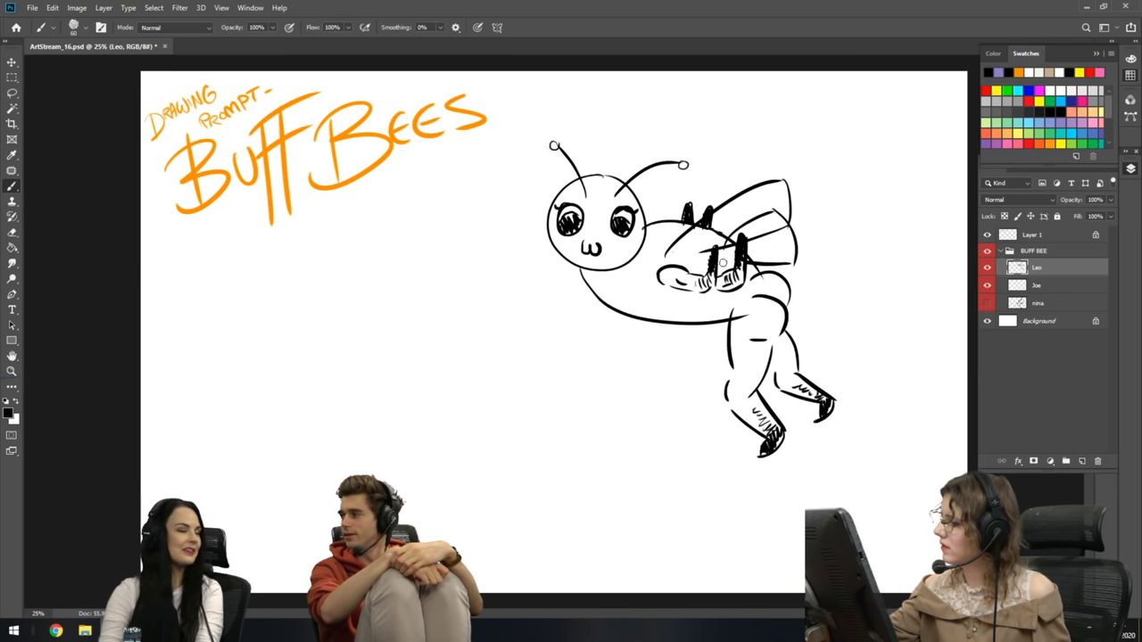
pyautogui.hotkey('ctrl', 'z')
pyautogui.hotkey('ctrl', 'z')
pyautogui.hotkey('ctrl', 'z')
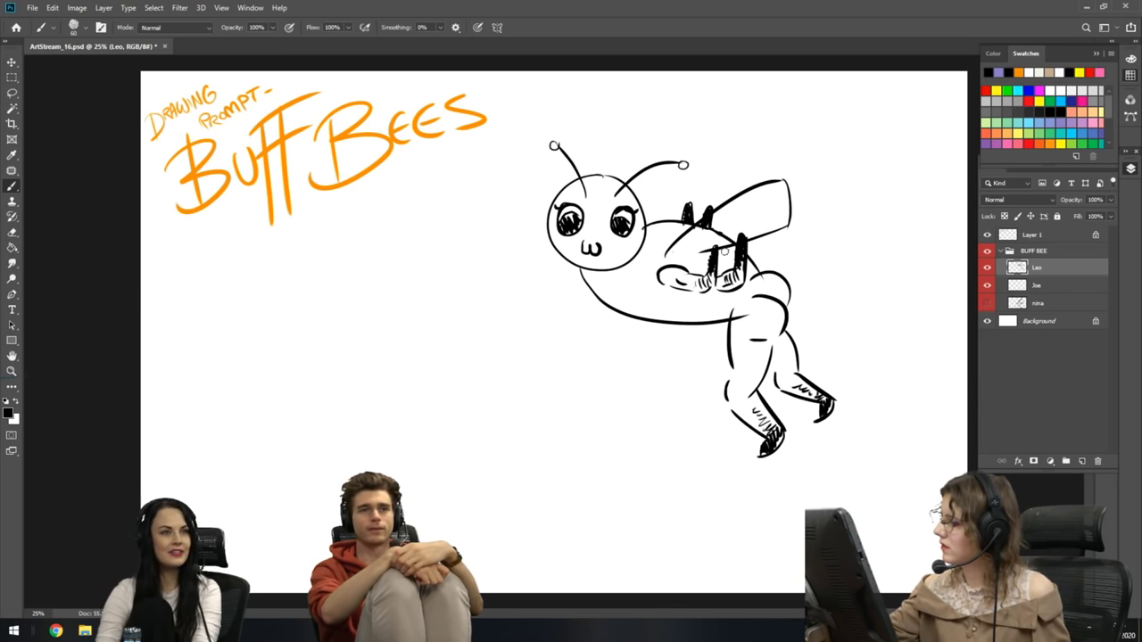
# - Draw a smaller wing below the large one and another upright wing behind the bee's back
pyautogui.moveTo(698, 258); pyautogui.dragTo(759, 224)
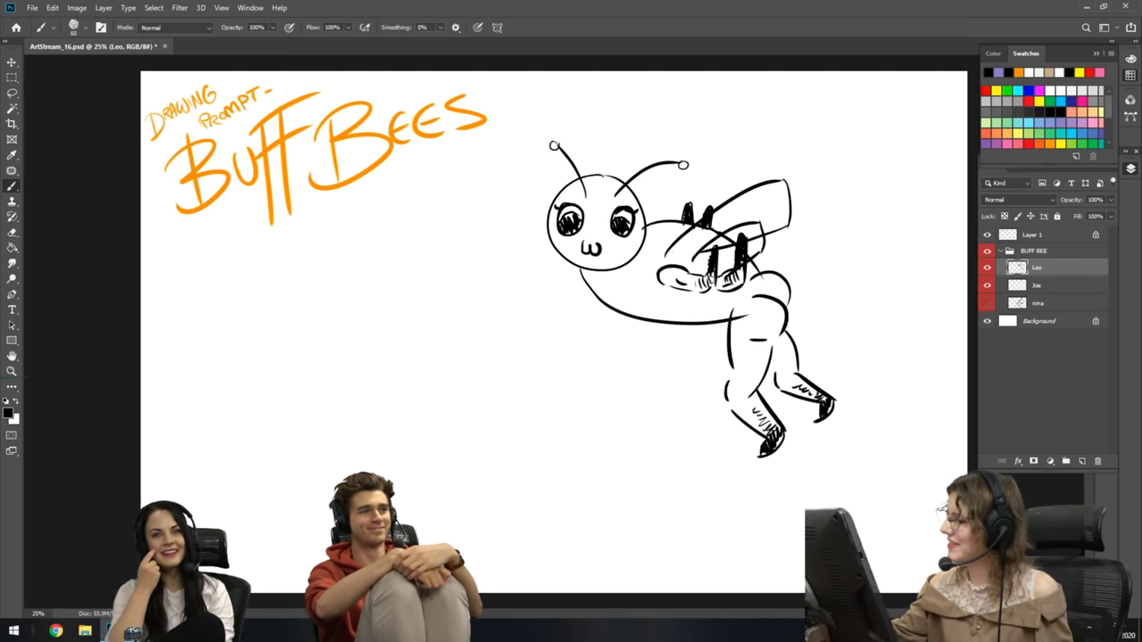
pyautogui.moveTo(667, 220)
pyautogui.mouseDown()
pyautogui.moveTo(713, 136)
pyautogui.moveTo(733, 145)
pyautogui.moveTo(714, 207)
pyautogui.mouseUp()
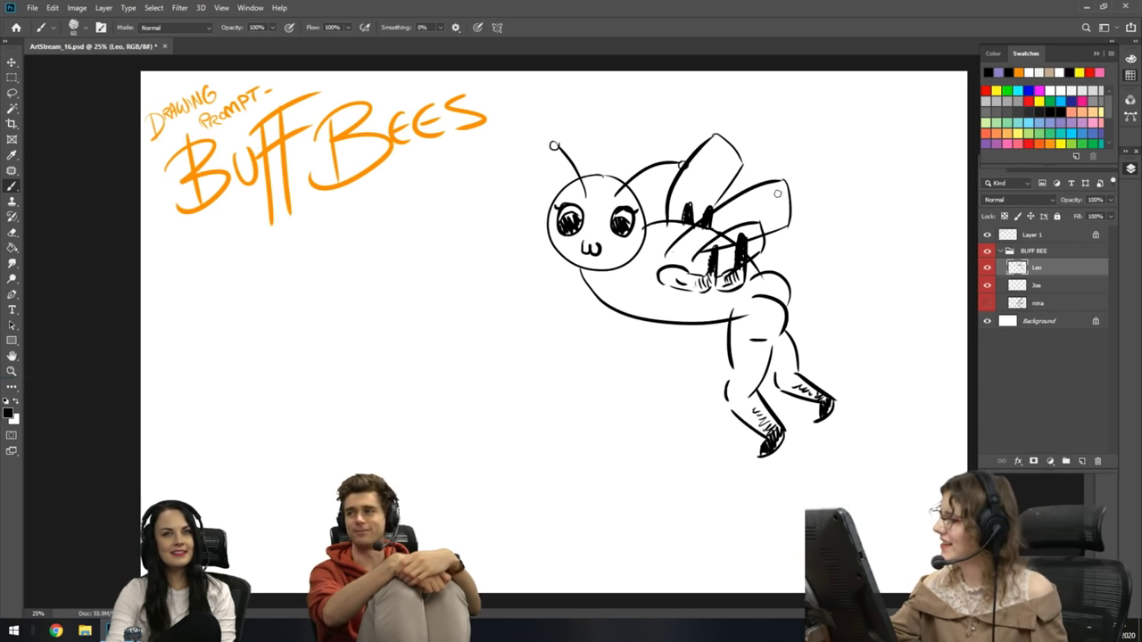
pyautogui.moveTo(785, 197); pyautogui.dragTo(743, 205)
pyautogui.hotkey('ctrl', 'z')
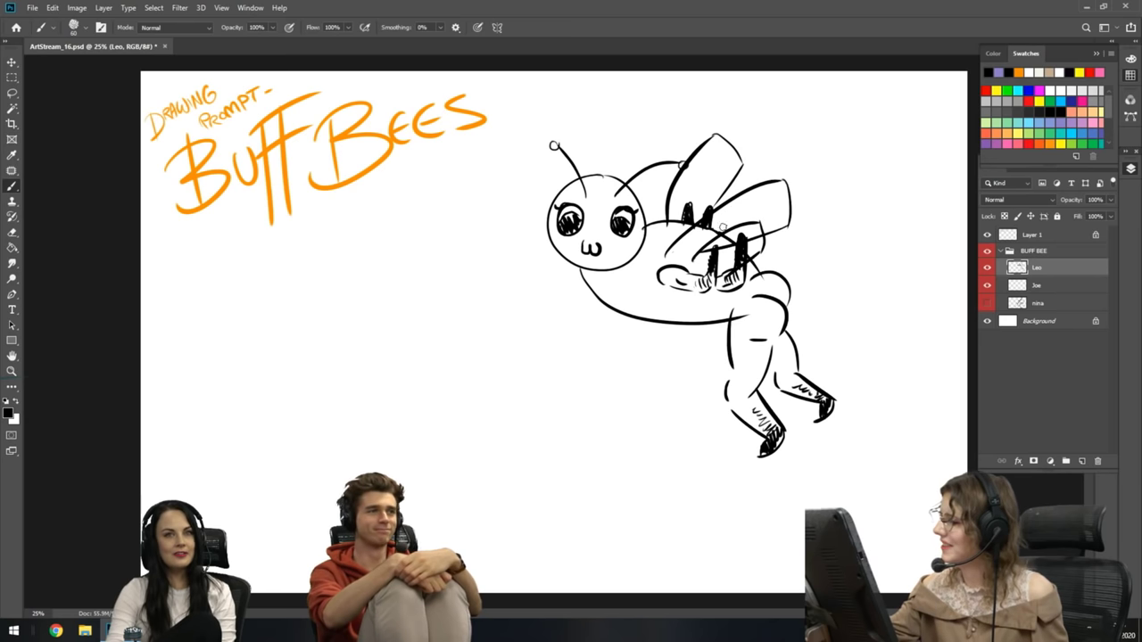
pyautogui.moveTo(687, 251); pyautogui.dragTo(760, 220)
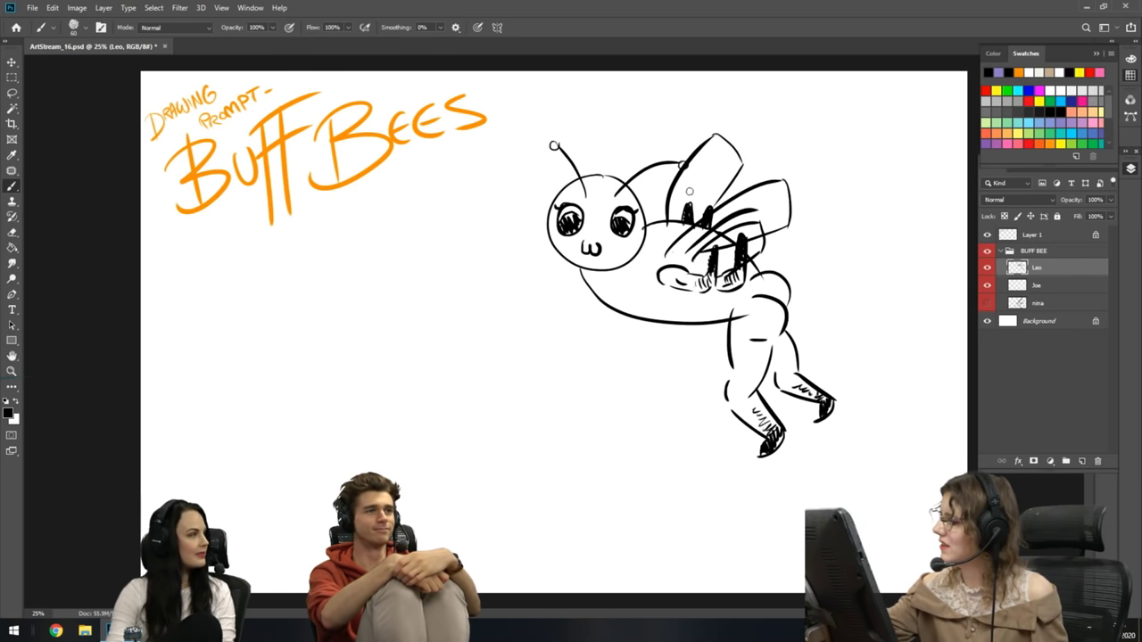
pyautogui.moveTo(676, 216); pyautogui.dragTo(726, 152)
pyautogui.hotkey('ctrl', 'z')
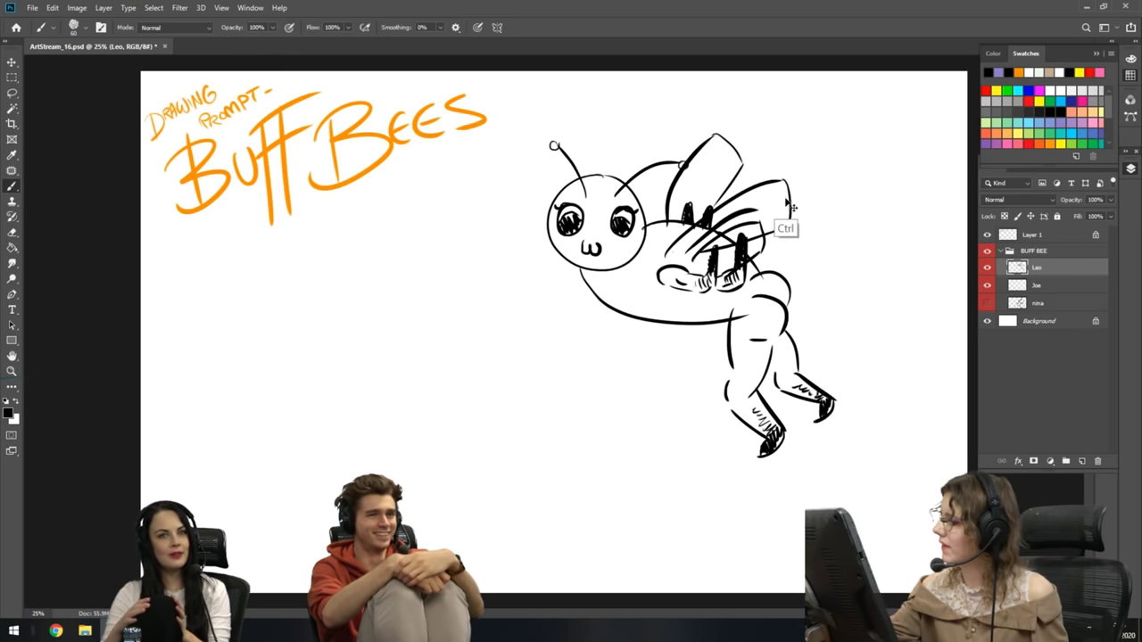
pyautogui.hotkey('ctrl', 'z')
pyautogui.moveTo(683, 248); pyautogui.dragTo(758, 198)
pyautogui.hotkey('ctrl', 'z')
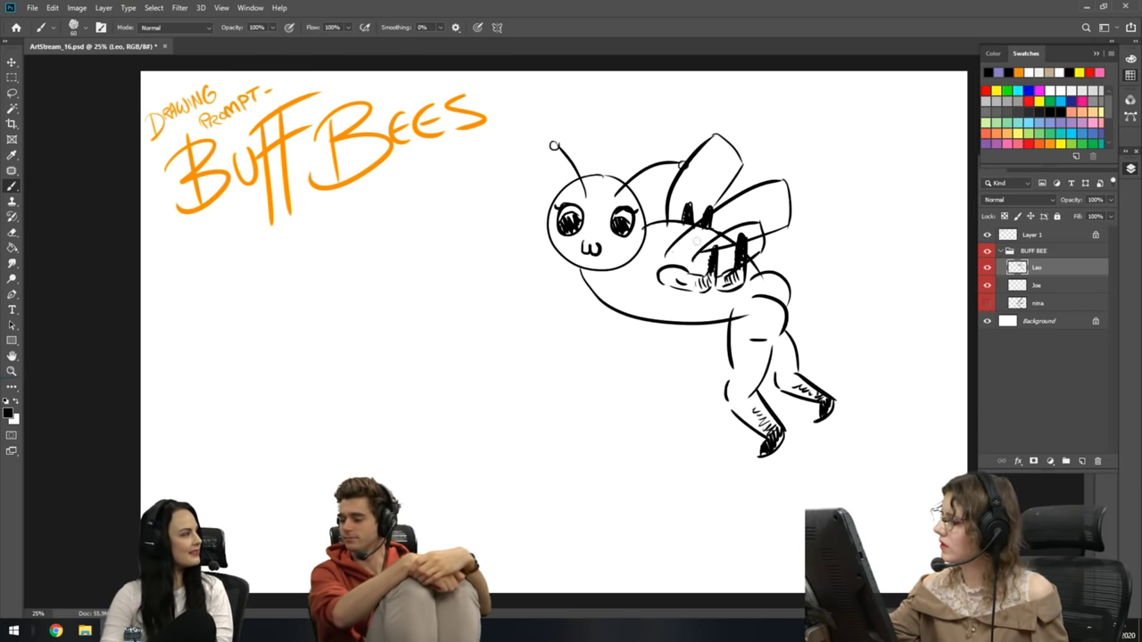
# - Draw curved vein lines inside the wings and erase the body and limb lines that show through them
pyautogui.moveTo(680, 252)
pyautogui.mouseDown()
pyautogui.moveTo(717, 222)
pyautogui.moveTo(780, 200)
pyautogui.mouseUp()
pyautogui.moveTo(675, 217); pyautogui.dragTo(733, 145)
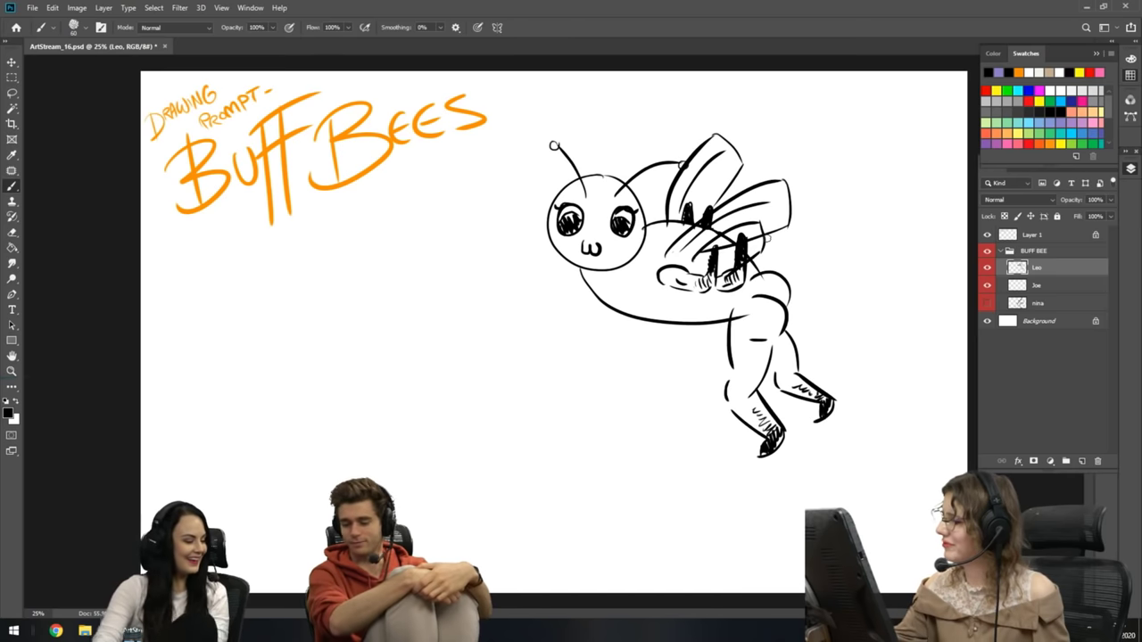
pyautogui.press('e')
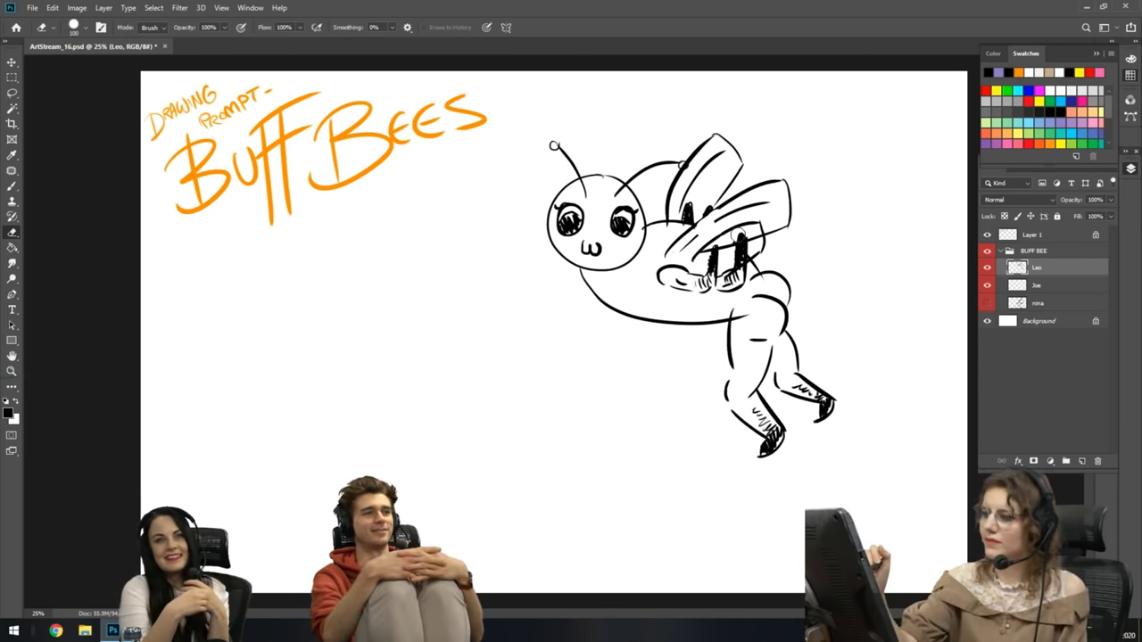
pyautogui.click(13, 187)
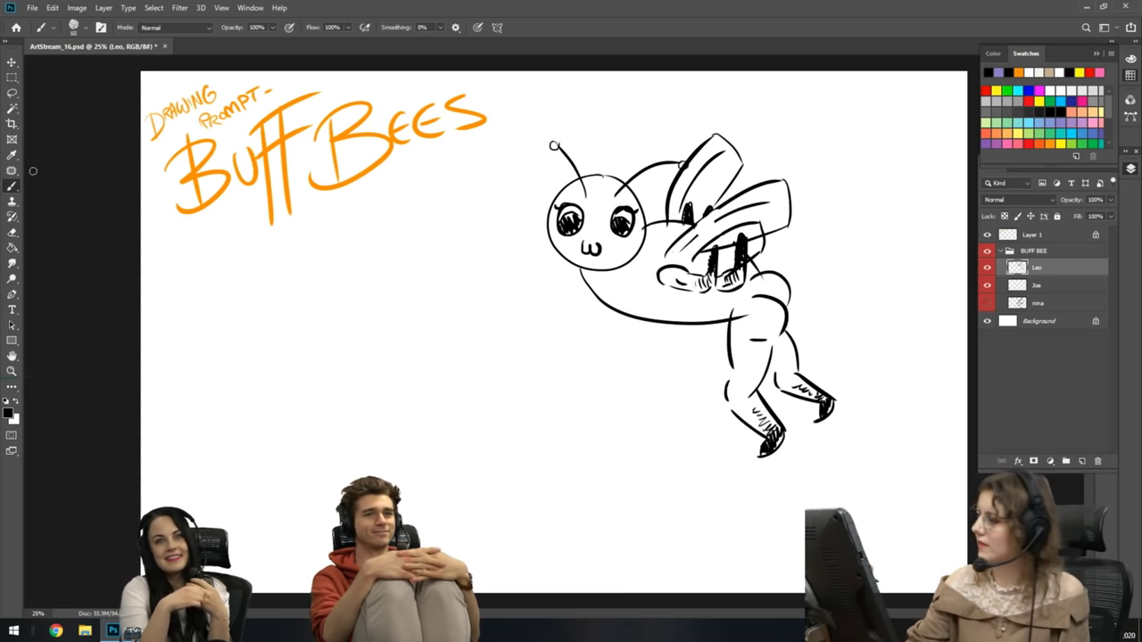
# - Draw small angular shine shapes on the two rounded parts of the bee's rear
pyautogui.rightClick(690, 241)
pyautogui.click(855, 258)
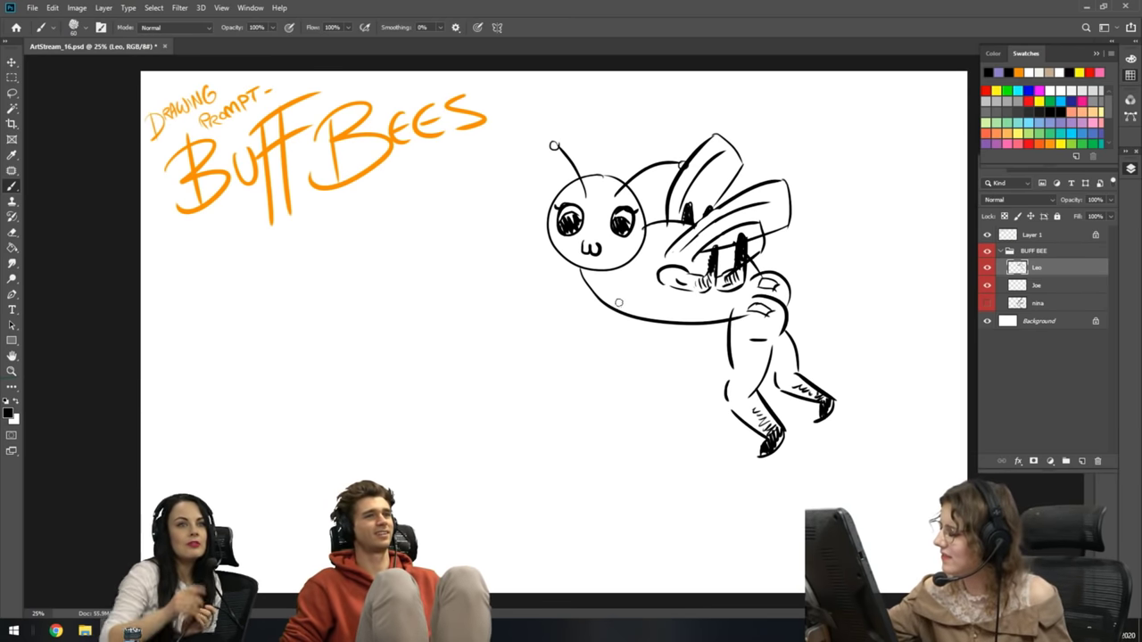
# - Draw curved stripe lines across the bee's body and shade alternate bands with black zigzag strokes
pyautogui.moveTo(621, 310); pyautogui.dragTo(645, 268)
pyautogui.hotkey('ctrl', 'z')
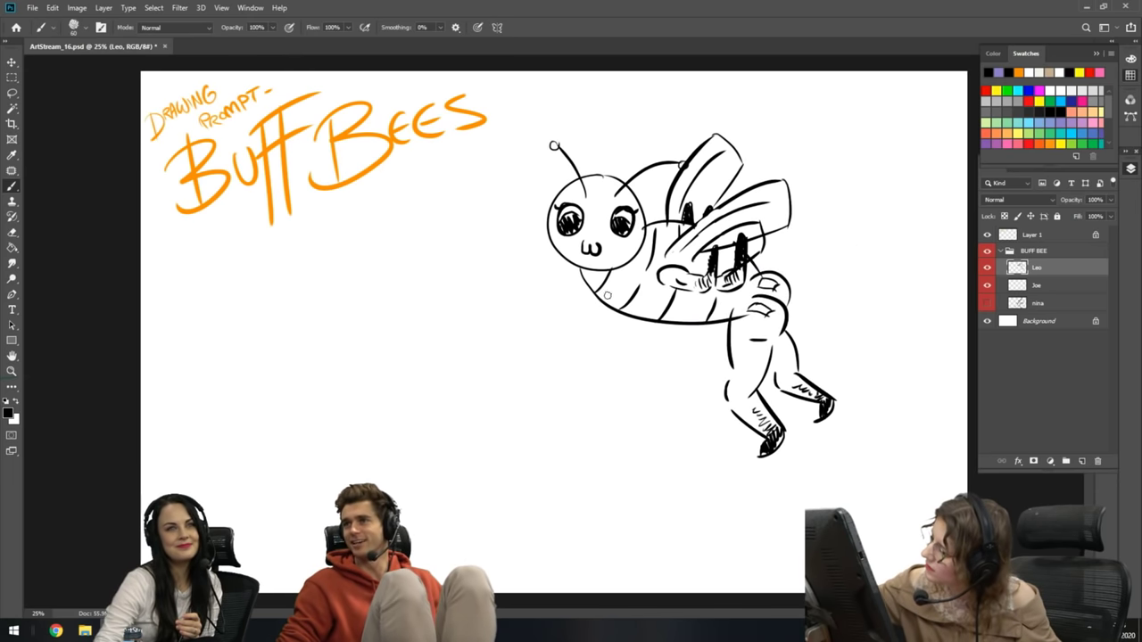
pyautogui.moveTo(610, 301)
pyautogui.mouseDown()
pyautogui.moveTo(613, 267)
pyautogui.moveTo(632, 287)
pyautogui.moveTo(651, 232)
pyautogui.mouseUp()
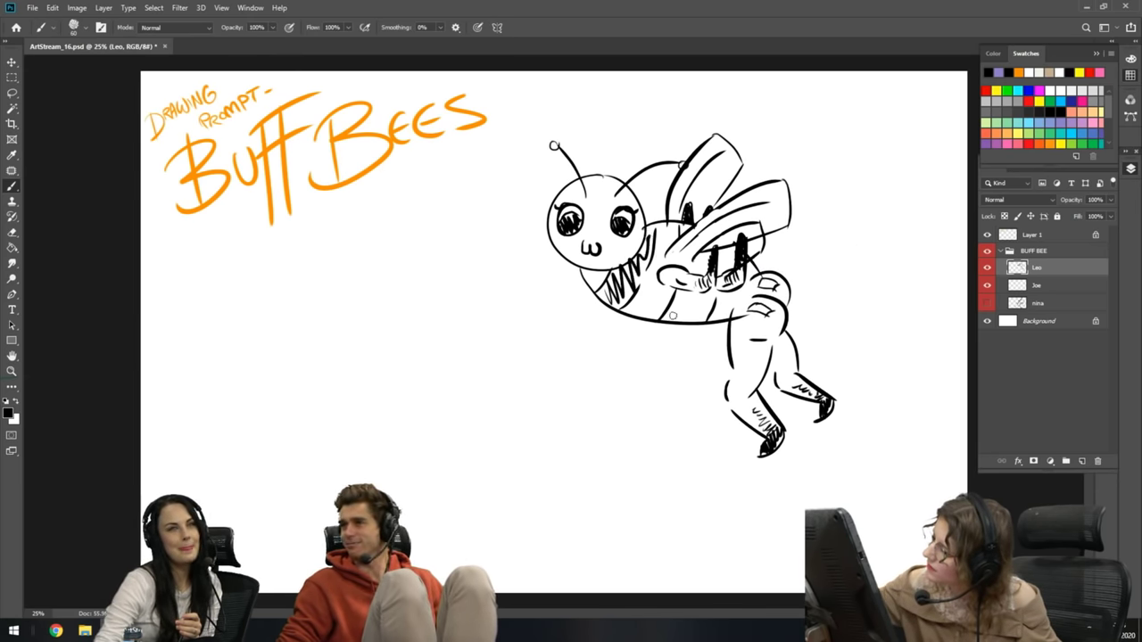
pyautogui.moveTo(673, 315)
pyautogui.mouseDown()
pyautogui.moveTo(706, 303)
pyautogui.moveTo(704, 253)
pyautogui.mouseUp()
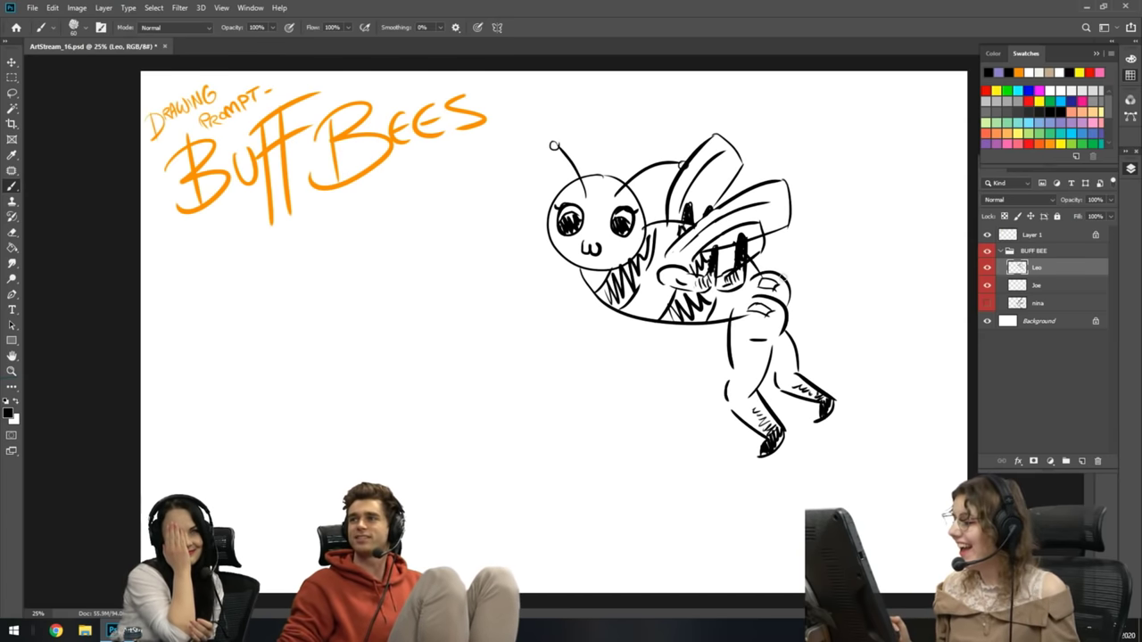
pyautogui.moveTo(770, 276); pyautogui.dragTo(779, 285)
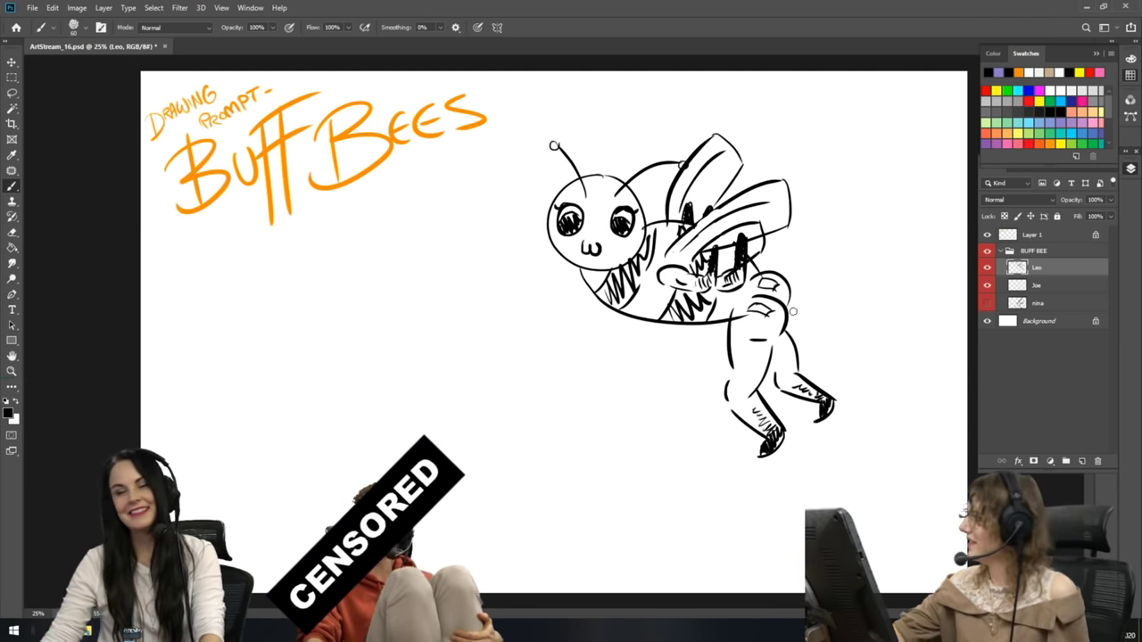
# - Dot white highlights into the bee's eyes and draw bright pink blush strokes on both cheeks
pyautogui.click(1060, 70)
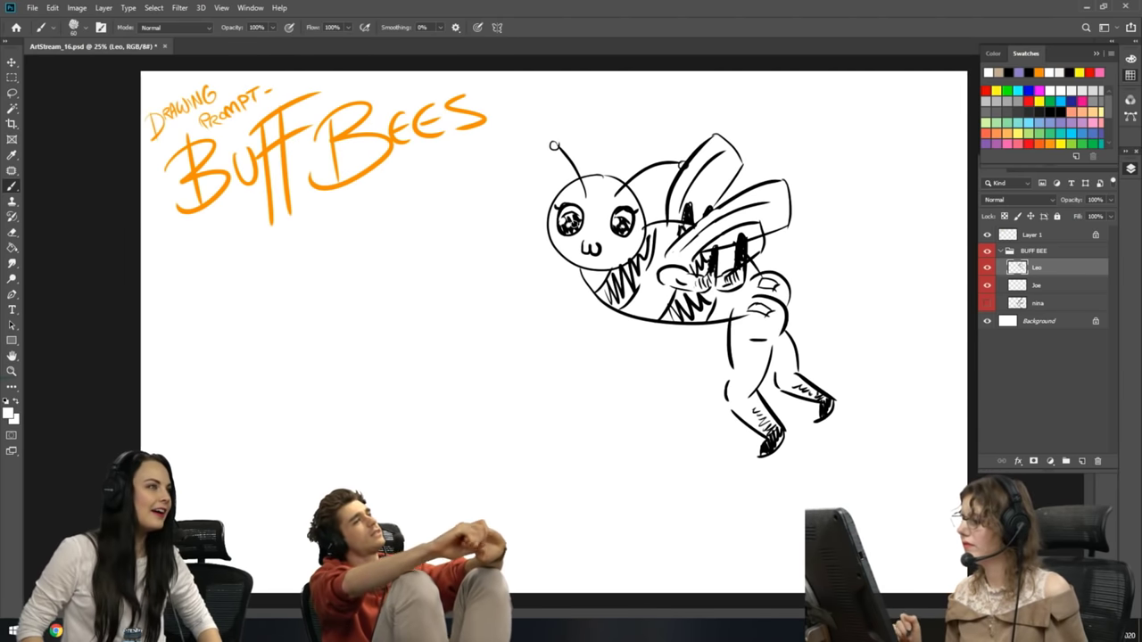
pyautogui.click(1099, 72)
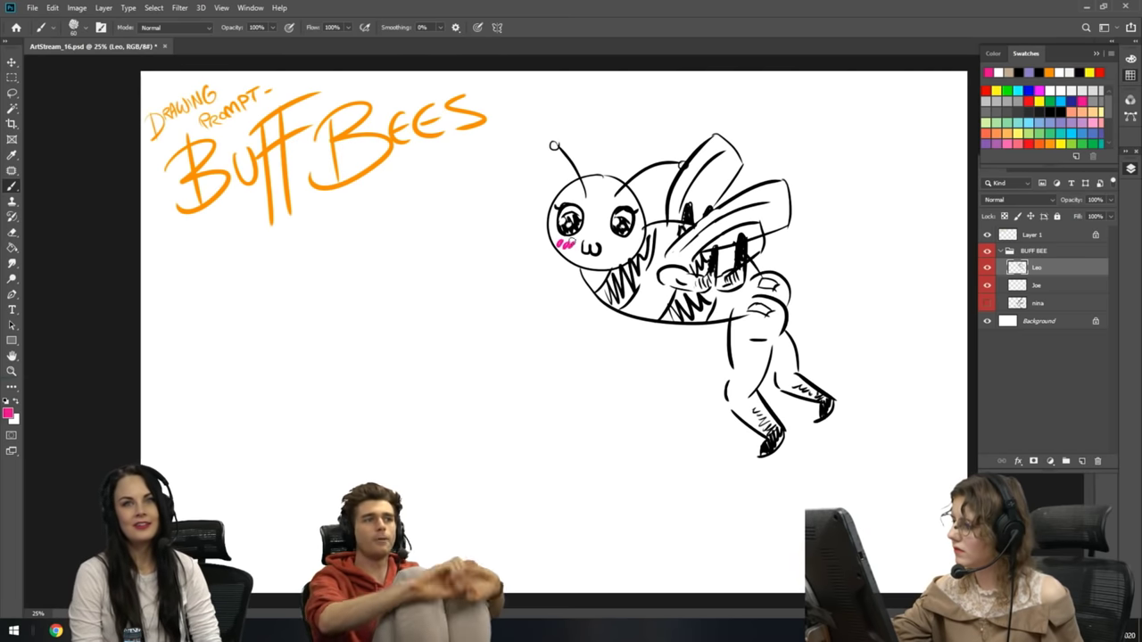
pyautogui.moveTo(606, 243); pyautogui.dragTo(624, 248)
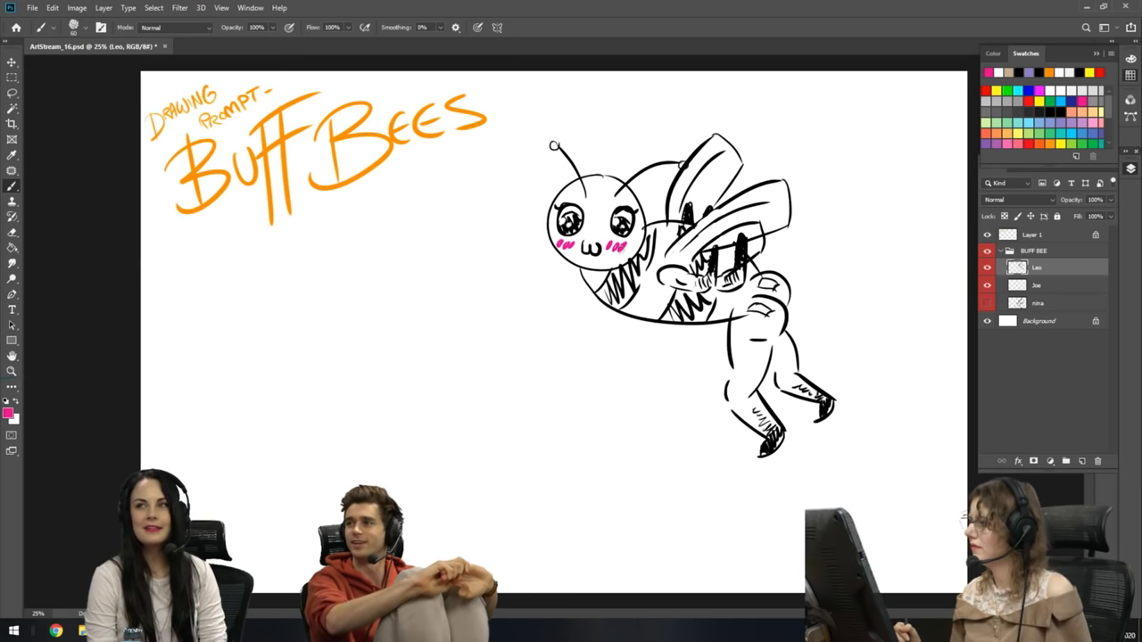
# - Set the brush to light yellow at size 200 and try colouring the body's middle band
pyautogui.click(1061, 134)
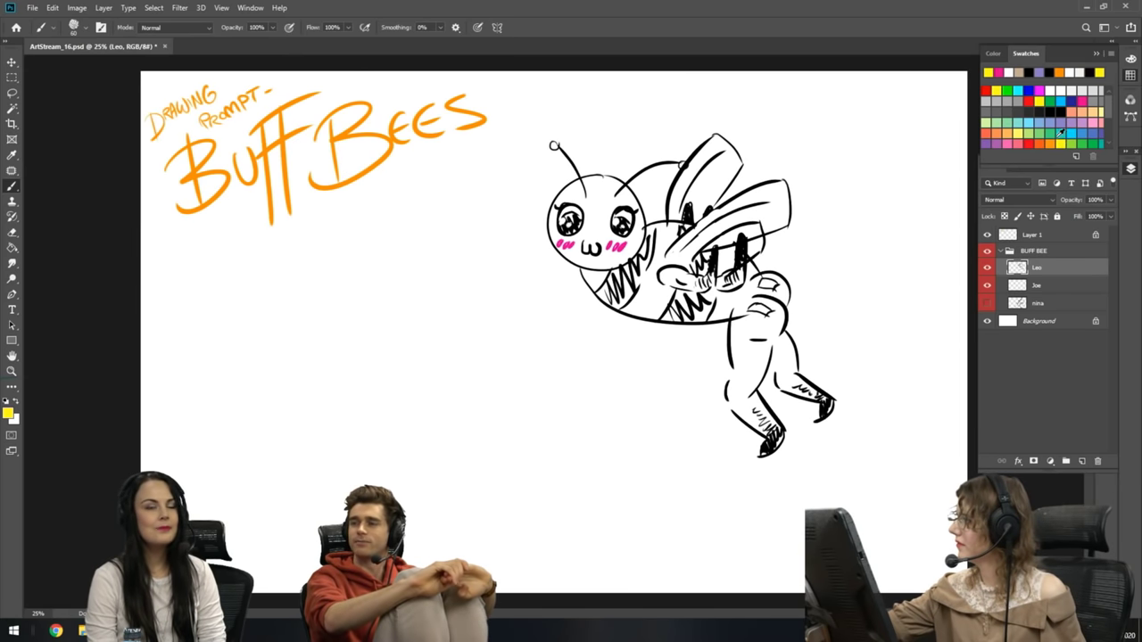
pyautogui.click(1024, 124)
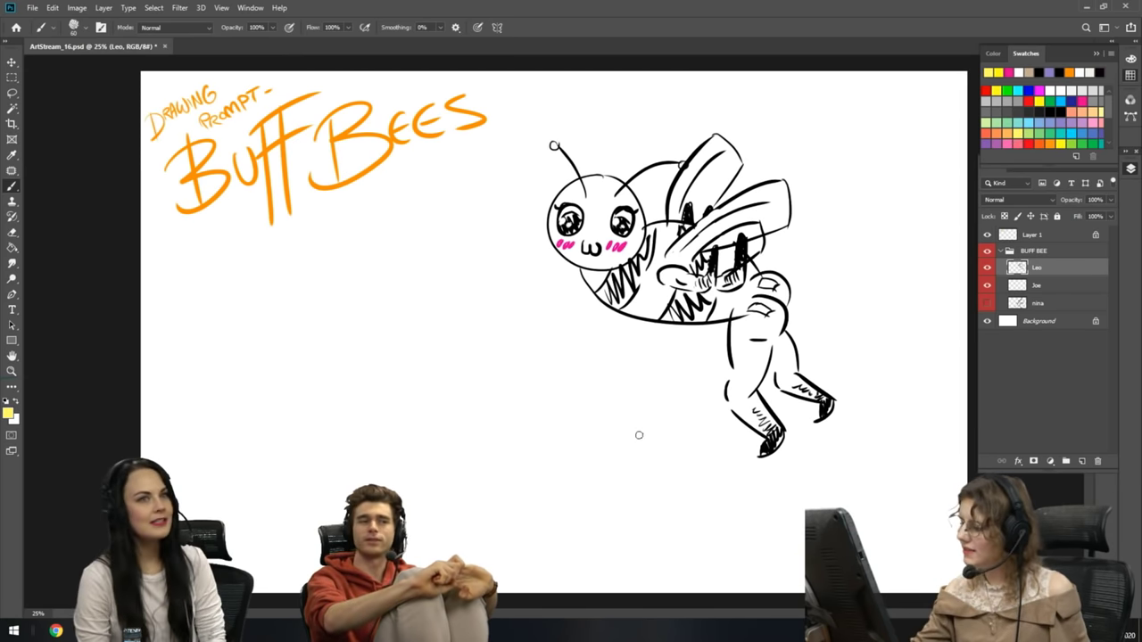
pyautogui.press(']')
pyautogui.press(']')
pyautogui.press(']')
pyautogui.press(']')
pyautogui.press(']')
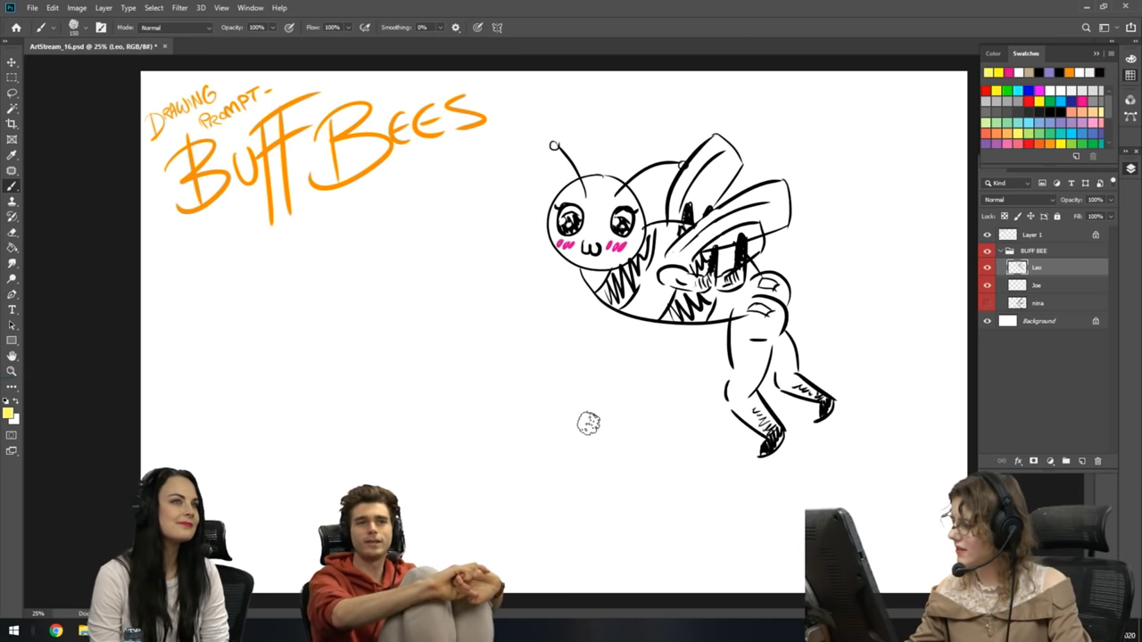
pyautogui.moveTo(645, 305); pyautogui.dragTo(667, 234)
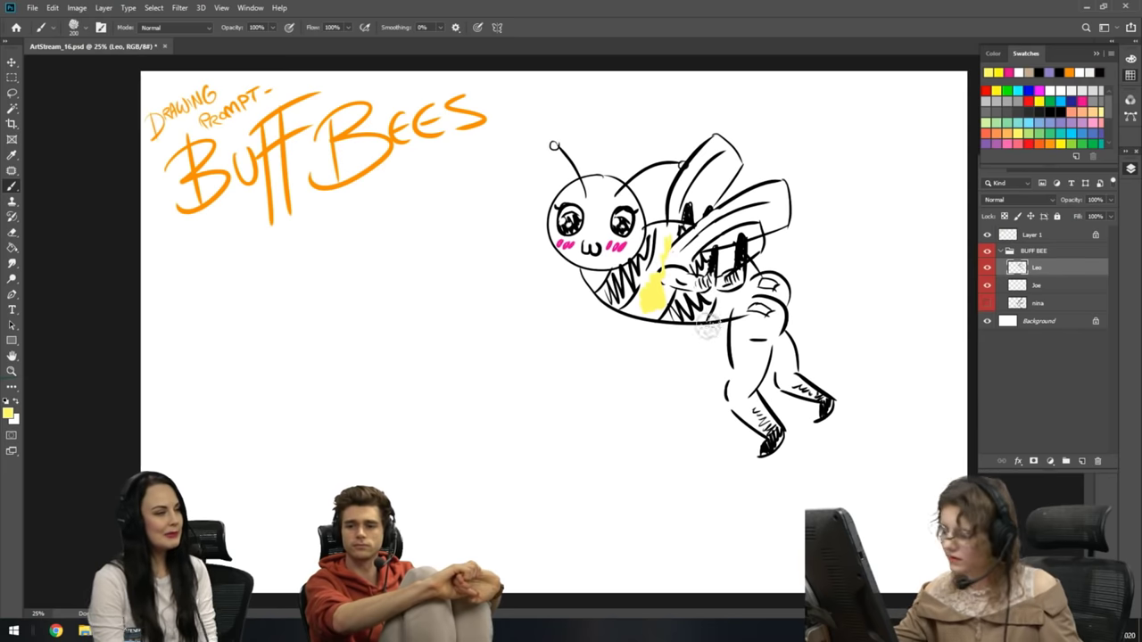
pyautogui.hotkey('ctrl', 'z')
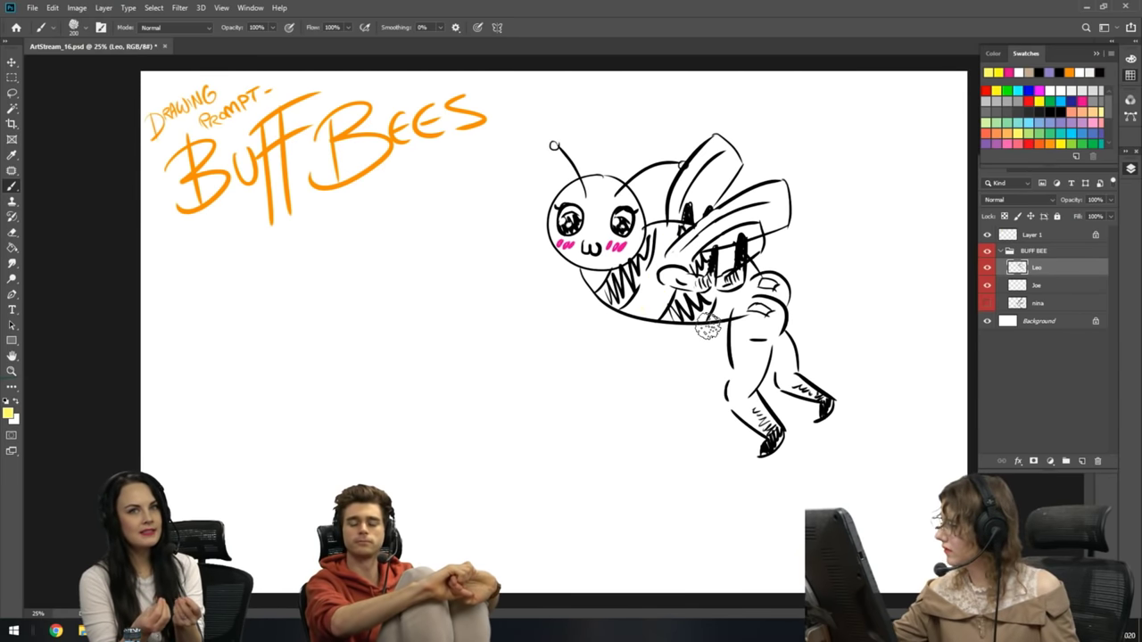
# - Add a new layer beneath the bee's line art and colour the unshaded body bands and lower face light yellow
pyautogui.click(1081, 461)
pyautogui.moveTo(1056, 269); pyautogui.dragTo(1052, 287)
pyautogui.moveTo(660, 294)
pyautogui.mouseDown()
pyautogui.moveTo(649, 308)
pyautogui.moveTo(629, 301)
pyautogui.moveTo(651, 290)
pyautogui.moveTo(687, 234)
pyautogui.mouseUp()
pyautogui.moveTo(718, 307)
pyautogui.mouseDown()
pyautogui.moveTo(740, 284)
pyautogui.moveTo(731, 256)
pyautogui.mouseUp()
pyautogui.moveTo(596, 288)
pyautogui.mouseDown()
pyautogui.moveTo(617, 259)
pyautogui.moveTo(561, 239)
pyautogui.moveTo(609, 243)
pyautogui.moveTo(599, 236)
pyautogui.moveTo(617, 254)
pyautogui.moveTo(632, 245)
pyautogui.moveTo(595, 257)
pyautogui.moveTo(561, 234)
pyautogui.moveTo(568, 254)
pyautogui.moveTo(602, 221)
pyautogui.moveTo(593, 205)
pyautogui.moveTo(575, 219)
pyautogui.moveTo(593, 260)
pyautogui.moveTo(592, 236)
pyautogui.moveTo(566, 195)
pyautogui.mouseUp()
pyautogui.moveTo(622, 219)
pyautogui.mouseDown()
pyautogui.moveTo(557, 212)
pyautogui.moveTo(613, 207)
pyautogui.mouseUp()
pyautogui.hotkey('ctrl', 'z')
pyautogui.hotkey('ctrl', 'z')
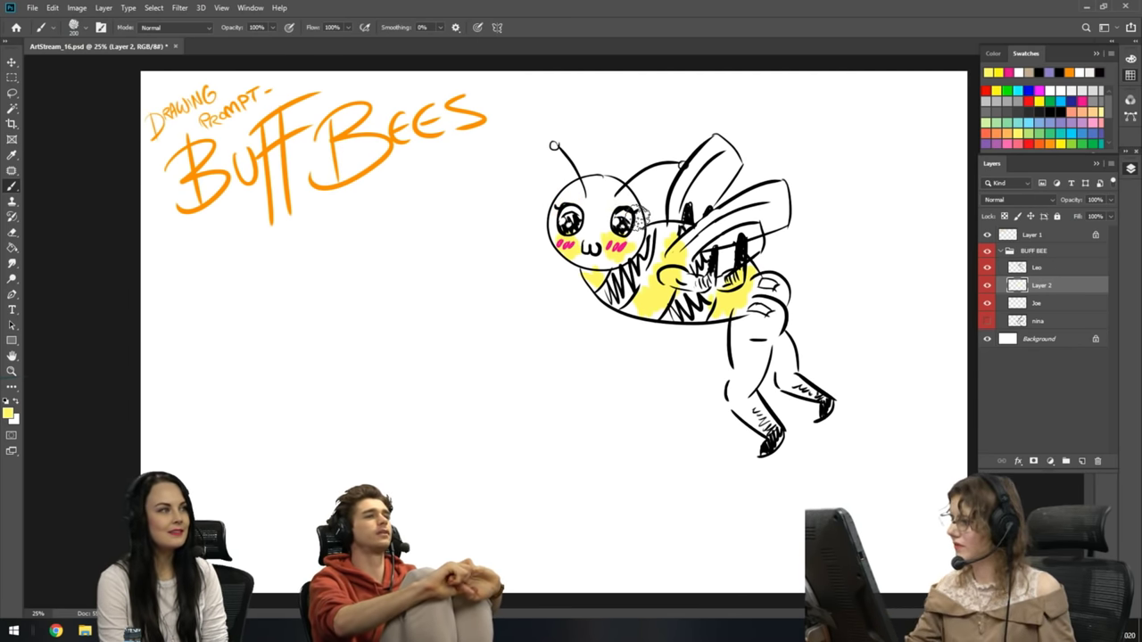
# - Colour the bee's legs, arms, rear, remaining face and antenna tips with light pink strokes
pyautogui.click(1074, 125)
pyautogui.moveTo(746, 393)
pyautogui.mouseDown()
pyautogui.moveTo(756, 403)
pyautogui.moveTo(741, 392)
pyautogui.moveTo(748, 357)
pyautogui.moveTo(758, 379)
pyautogui.moveTo(778, 375)
pyautogui.moveTo(783, 330)
pyautogui.mouseUp()
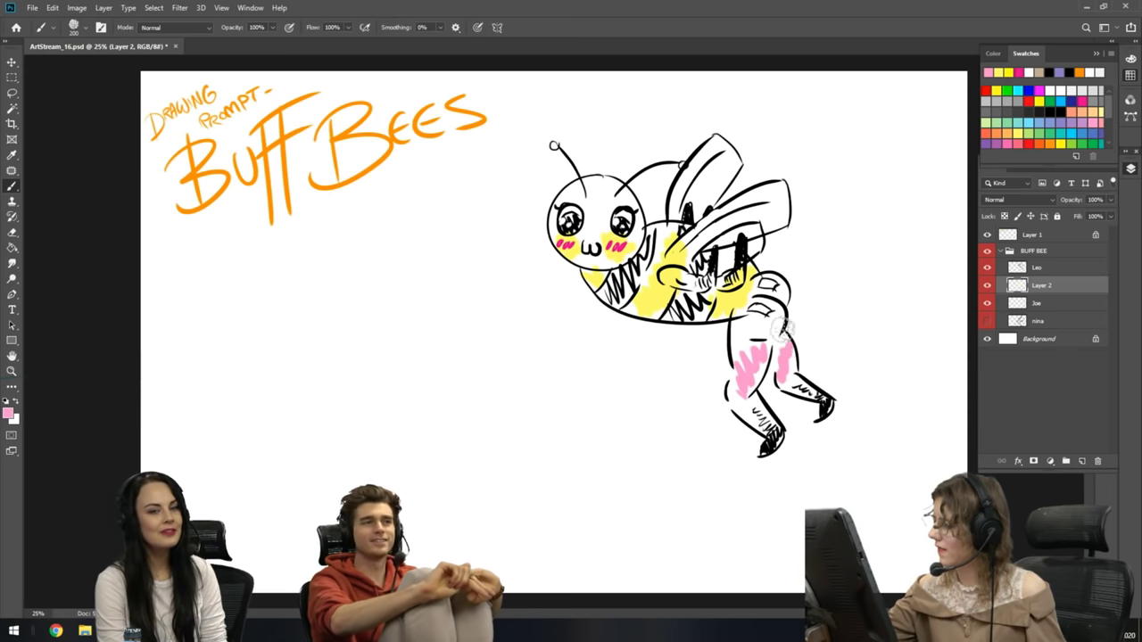
pyautogui.moveTo(664, 275)
pyautogui.mouseDown()
pyautogui.moveTo(742, 283)
pyautogui.moveTo(730, 282)
pyautogui.mouseUp()
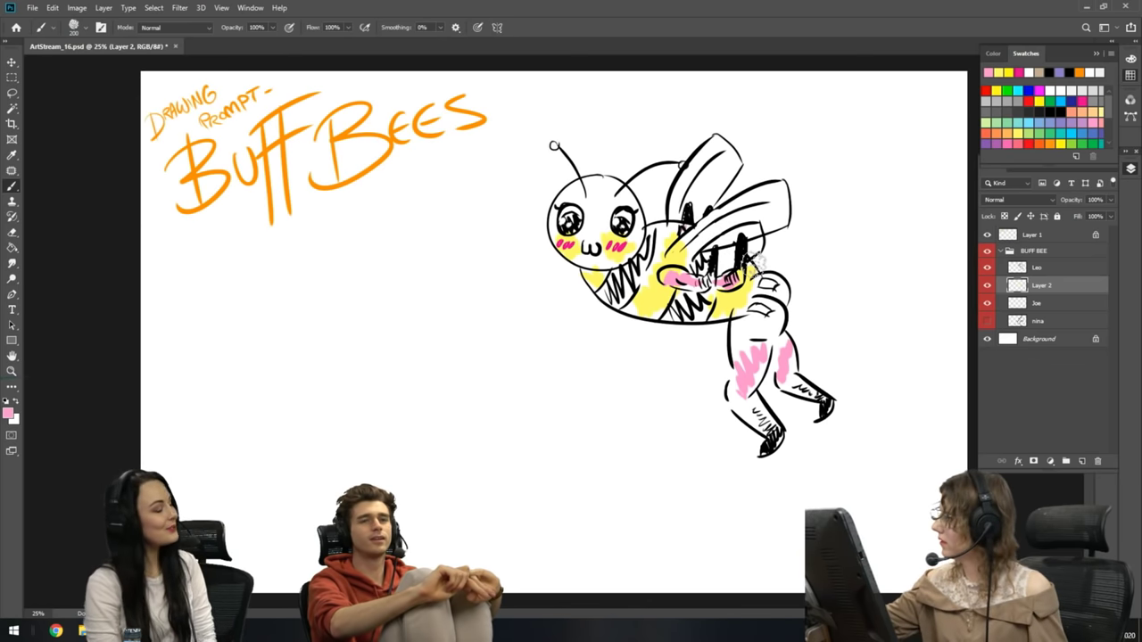
pyautogui.moveTo(753, 403)
pyautogui.mouseDown()
pyautogui.moveTo(758, 414)
pyautogui.moveTo(740, 403)
pyautogui.mouseUp()
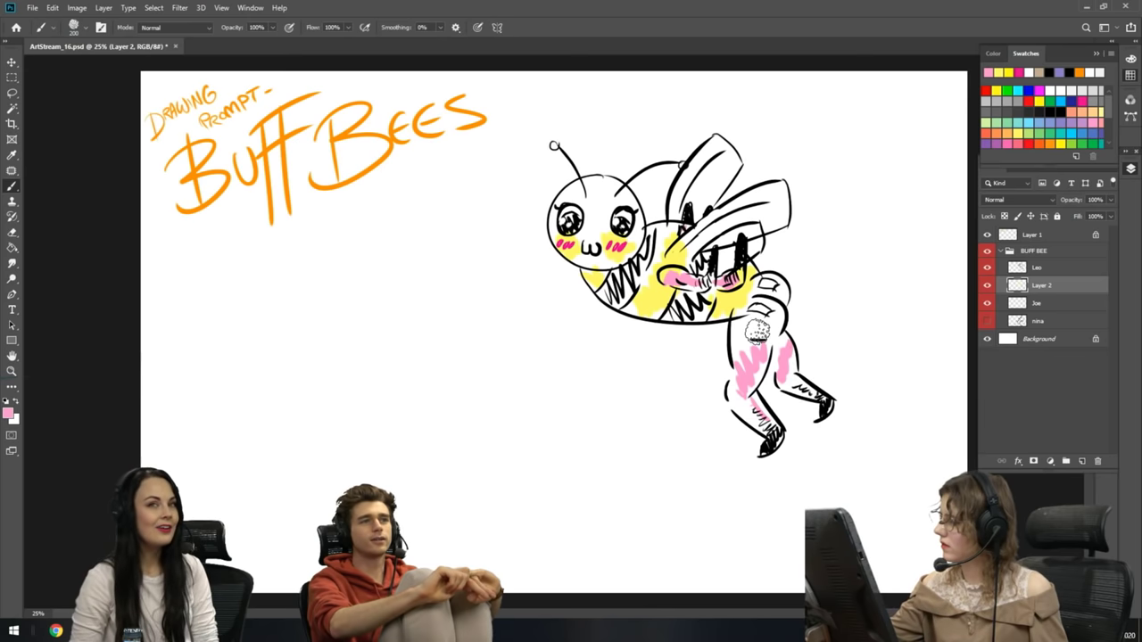
pyautogui.moveTo(767, 327)
pyautogui.mouseDown()
pyautogui.moveTo(778, 292)
pyautogui.moveTo(778, 339)
pyautogui.moveTo(780, 304)
pyautogui.moveTo(781, 336)
pyautogui.moveTo(740, 325)
pyautogui.moveTo(761, 316)
pyautogui.moveTo(796, 337)
pyautogui.moveTo(785, 366)
pyautogui.moveTo(817, 382)
pyautogui.mouseUp()
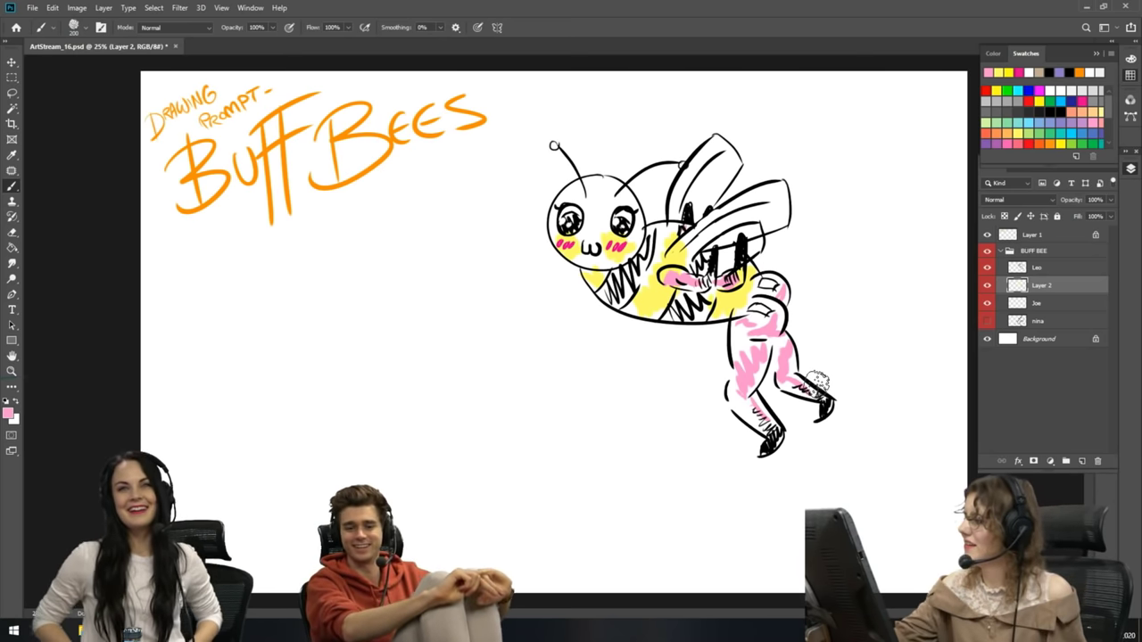
pyautogui.moveTo(569, 194)
pyautogui.mouseDown()
pyautogui.moveTo(620, 200)
pyautogui.moveTo(595, 211)
pyautogui.moveTo(591, 250)
pyautogui.moveTo(577, 255)
pyautogui.moveTo(601, 260)
pyautogui.moveTo(637, 233)
pyautogui.moveTo(610, 204)
pyautogui.moveTo(632, 198)
pyautogui.moveTo(630, 251)
pyautogui.mouseUp()
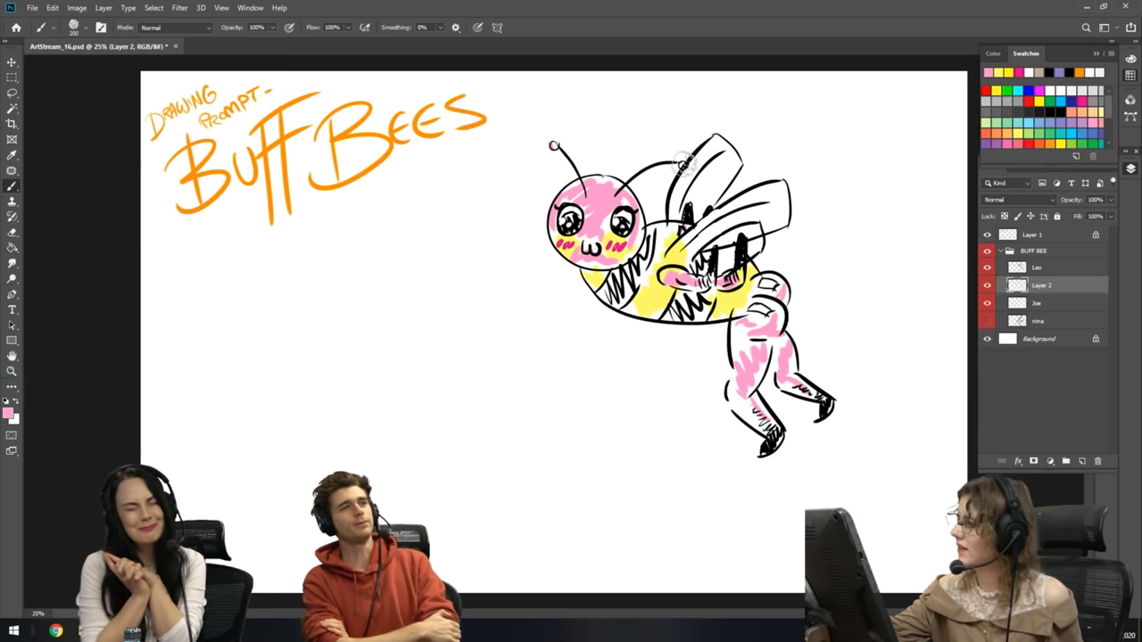
pyautogui.moveTo(551, 145); pyautogui.dragTo(554, 144)
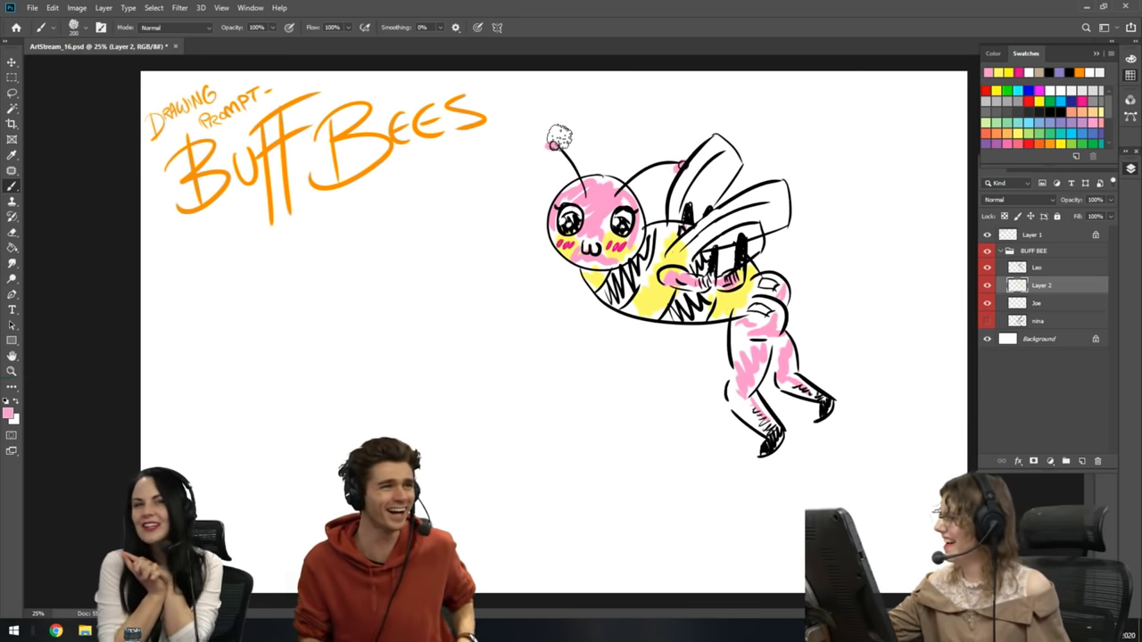
# - Colour all of the bee's wings light blue
pyautogui.click(1016, 122)
pyautogui.moveTo(680, 189); pyautogui.dragTo(697, 210)
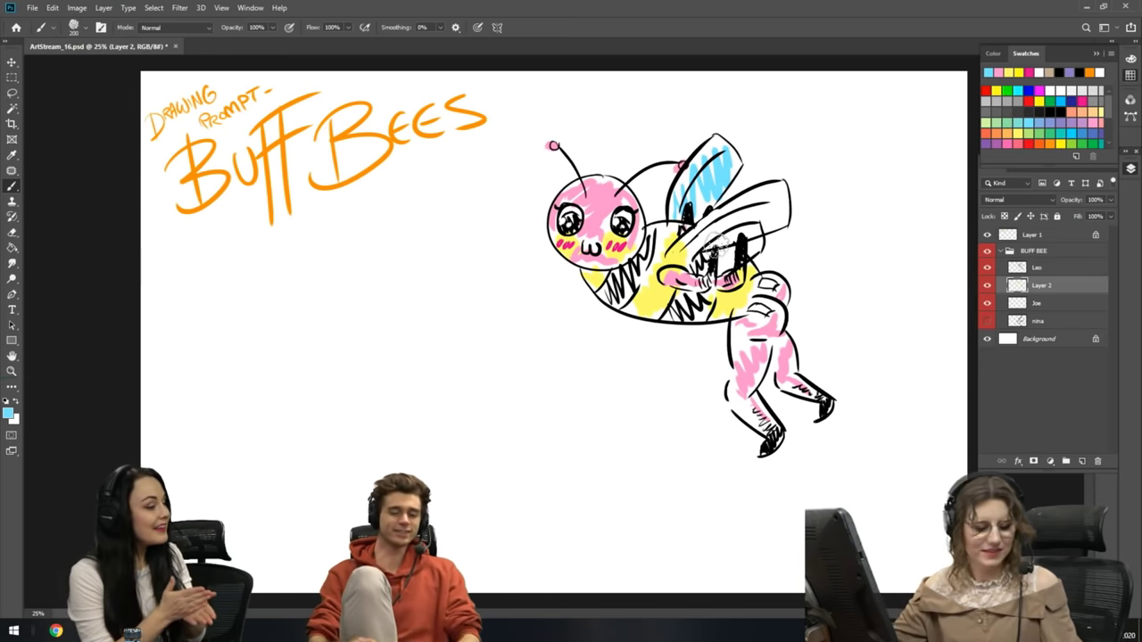
pyautogui.hotkey('ctrl', 'z')
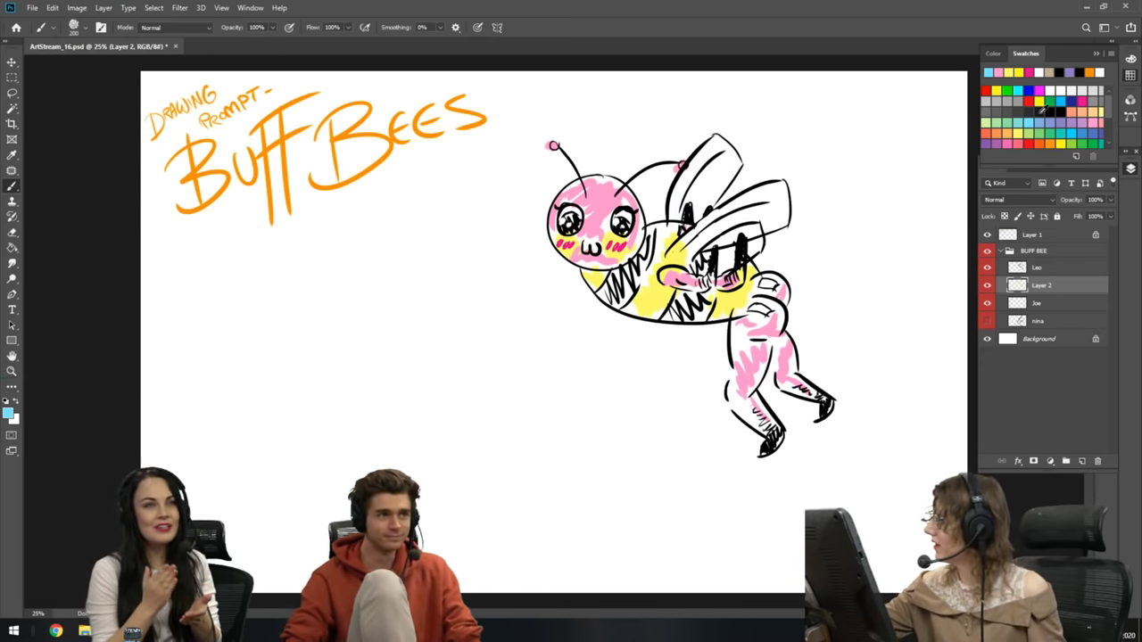
pyautogui.moveTo(671, 214)
pyautogui.mouseDown()
pyautogui.moveTo(692, 209)
pyautogui.moveTo(682, 192)
pyautogui.moveTo(704, 160)
pyautogui.moveTo(733, 159)
pyautogui.mouseUp()
pyautogui.moveTo(713, 247)
pyautogui.mouseDown()
pyautogui.moveTo(683, 252)
pyautogui.moveTo(703, 227)
pyautogui.moveTo(727, 239)
pyautogui.moveTo(746, 201)
pyautogui.moveTo(765, 210)
pyautogui.moveTo(781, 198)
pyautogui.moveTo(712, 270)
pyautogui.moveTo(701, 266)
pyautogui.moveTo(758, 234)
pyautogui.mouseUp()
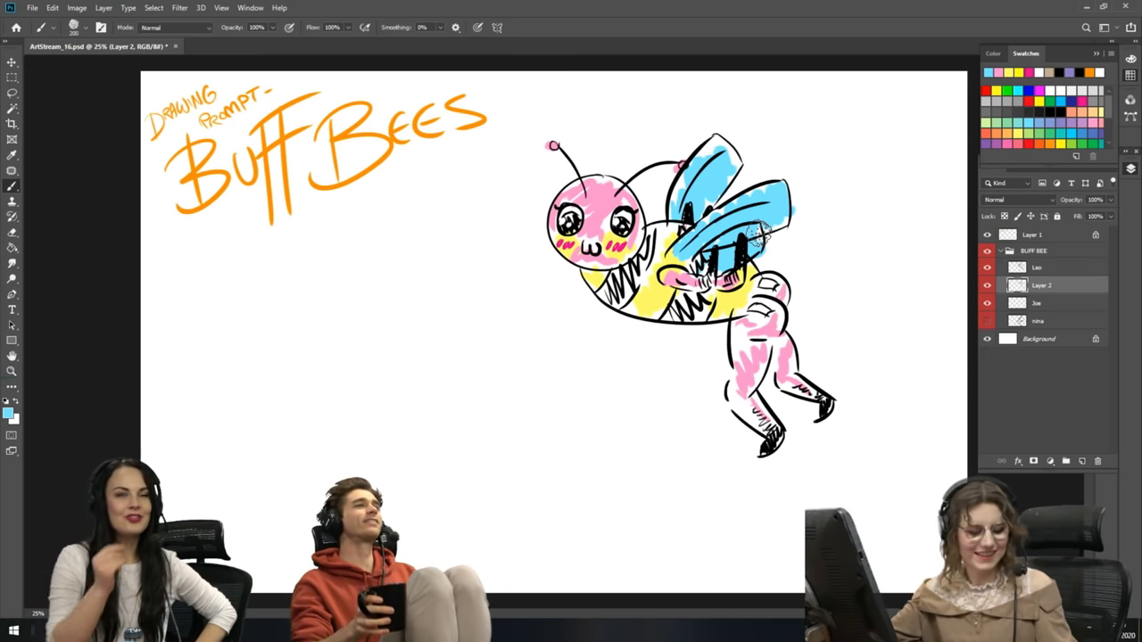
# - Merge the colour layer with the bee's line art layer above it
pyautogui.keyDown('shift'); pyautogui.click(1063, 271); pyautogui.keyUp('shift')
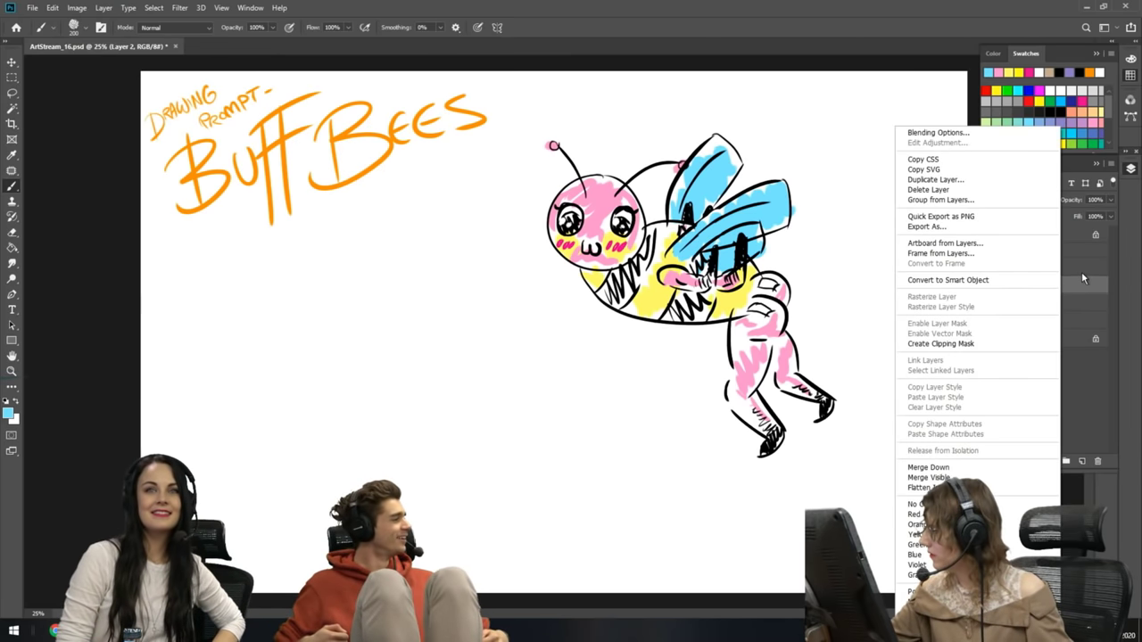
pyautogui.click(1081, 271)
pyautogui.keyDown('shift'); pyautogui.click(1070, 270); pyautogui.keyUp('shift')
pyautogui.rightClick(1070, 278)
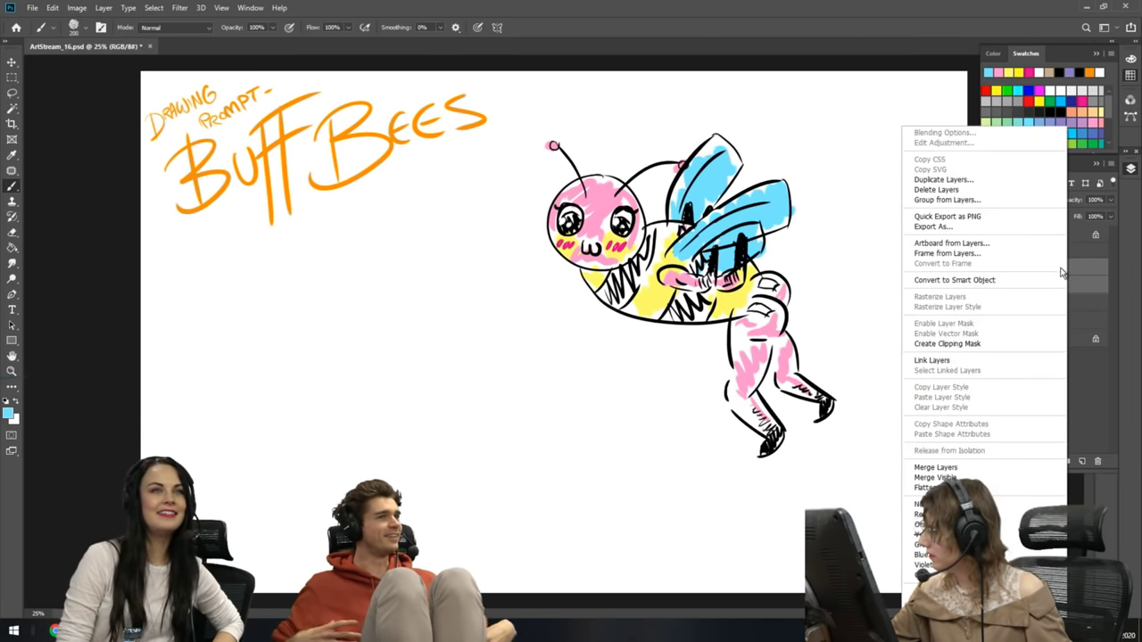
pyautogui.click(987, 469)
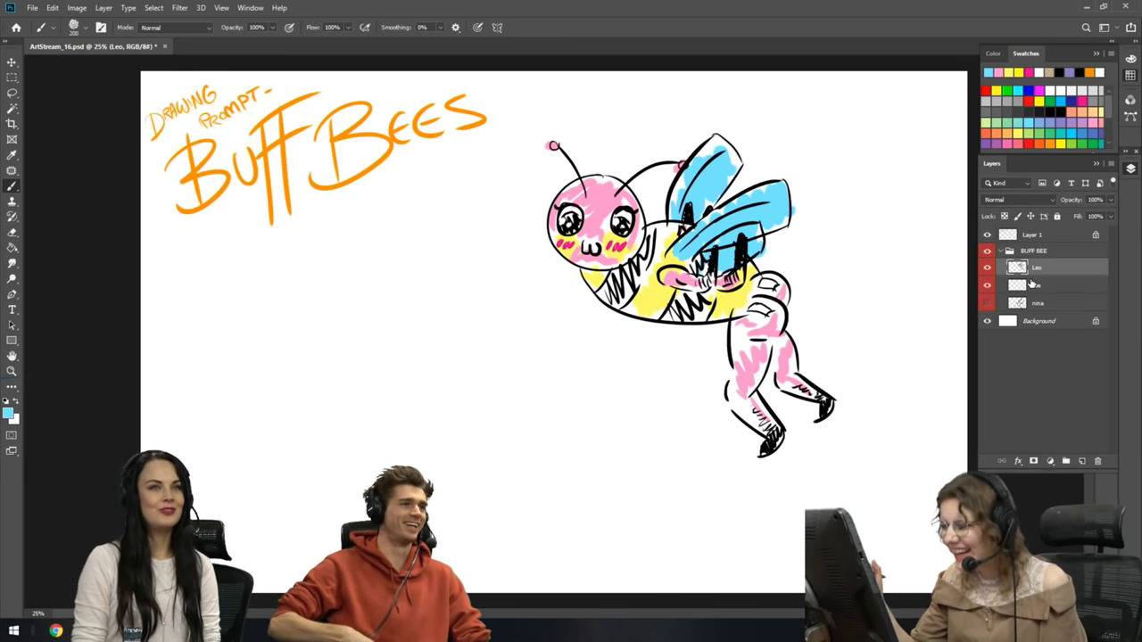
# - Switch the brush to black and try small strokes around the bee's rear
pyautogui.click(1069, 72)
pyautogui.moveTo(759, 277); pyautogui.dragTo(785, 296)
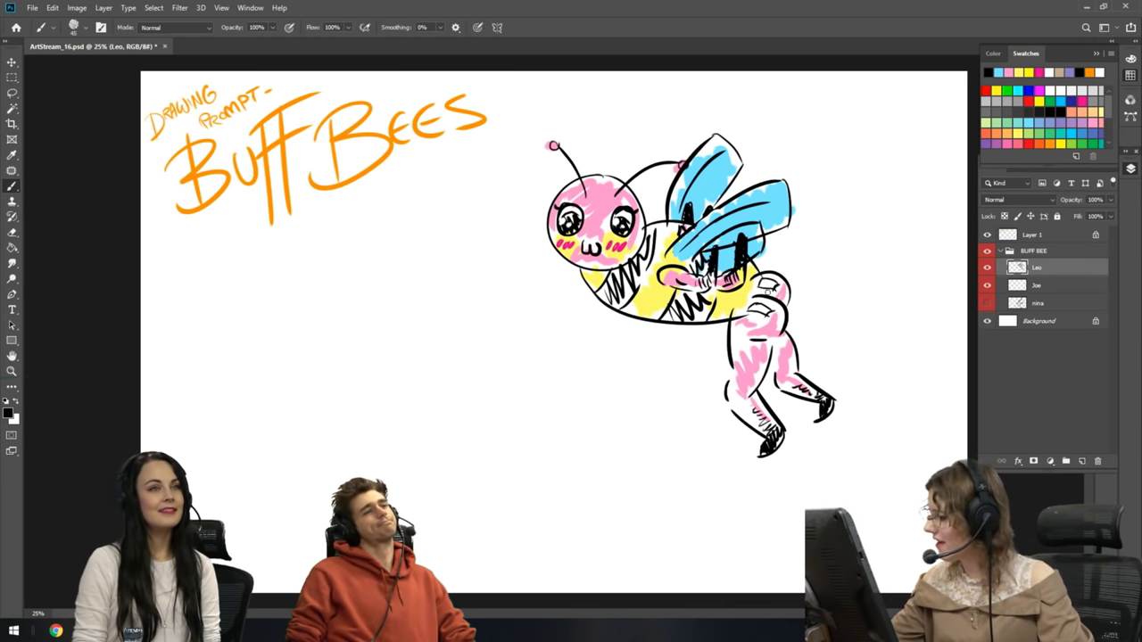
pyautogui.rightClick(767, 293)
pyautogui.click(700, 364)
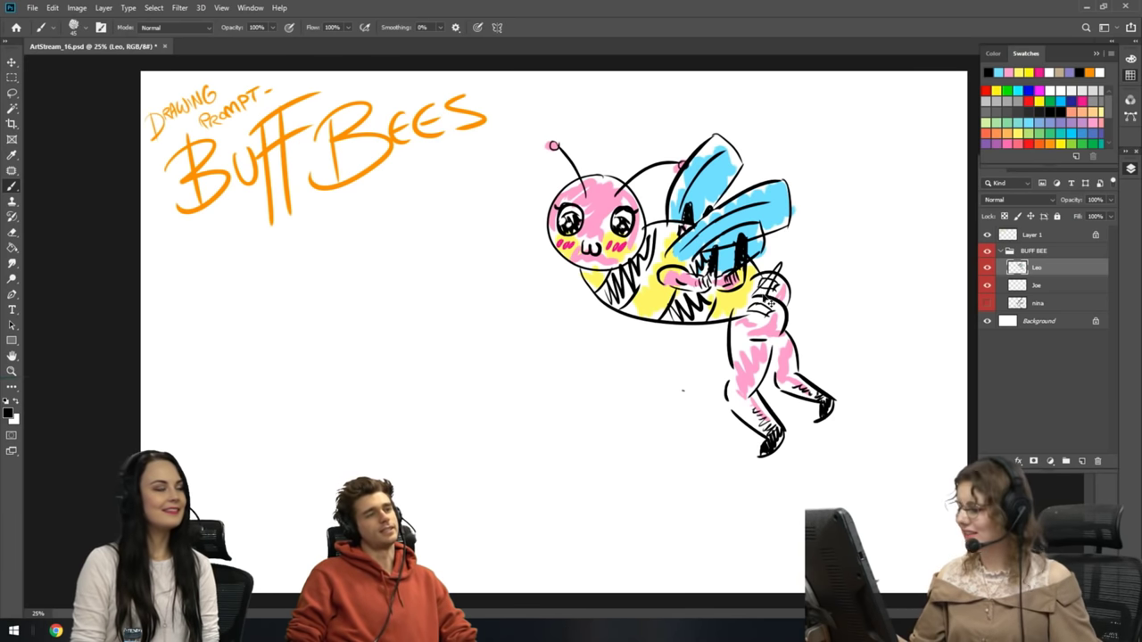
pyautogui.hotkey('ctrl', 'z')
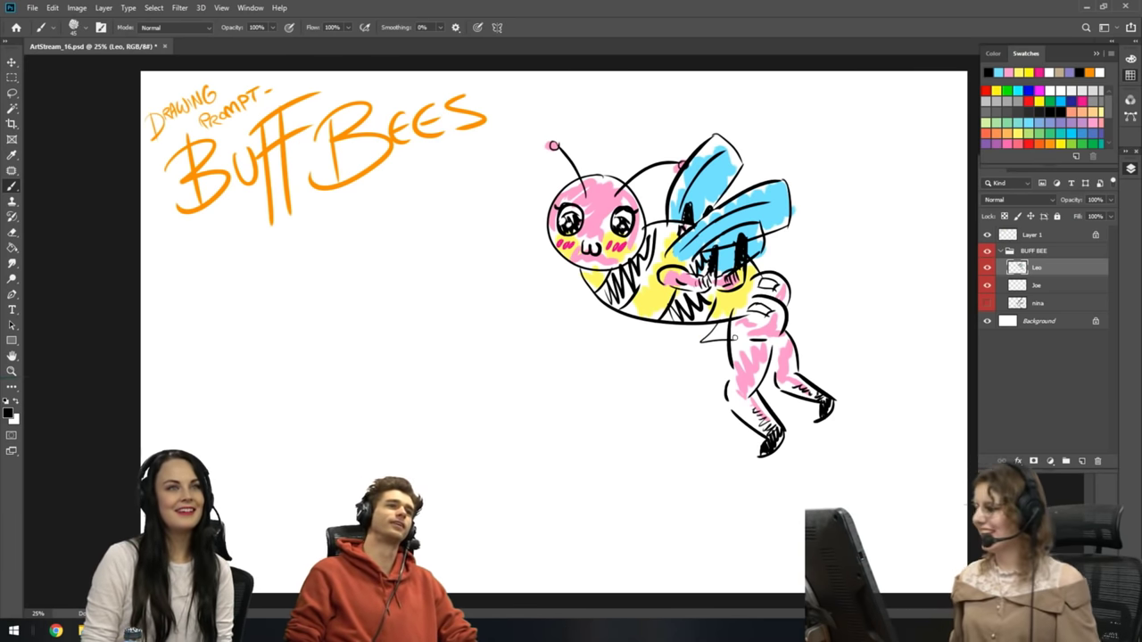
pyautogui.hotkey('ctrl', 'z')
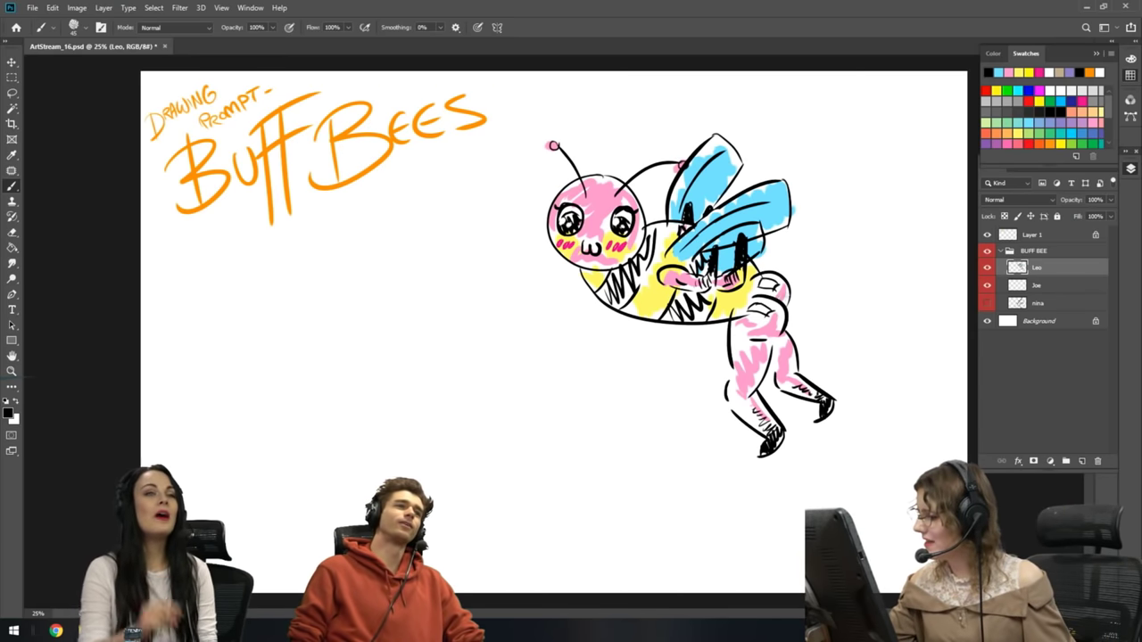
pyautogui.hotkey('ctrl', 'z')
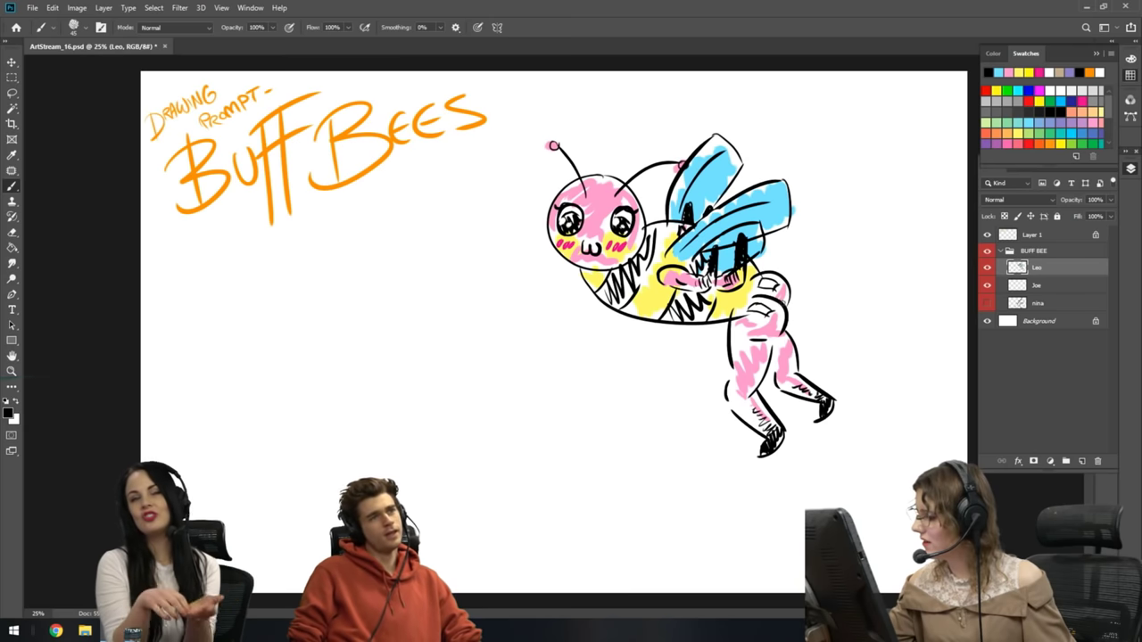
pyautogui.hotkey('ctrl', 'z')
# - Draw a curved, pointed stinger sticking out of the bee's rear and fill it with black
pyautogui.moveTo(774, 300); pyautogui.dragTo(796, 287)
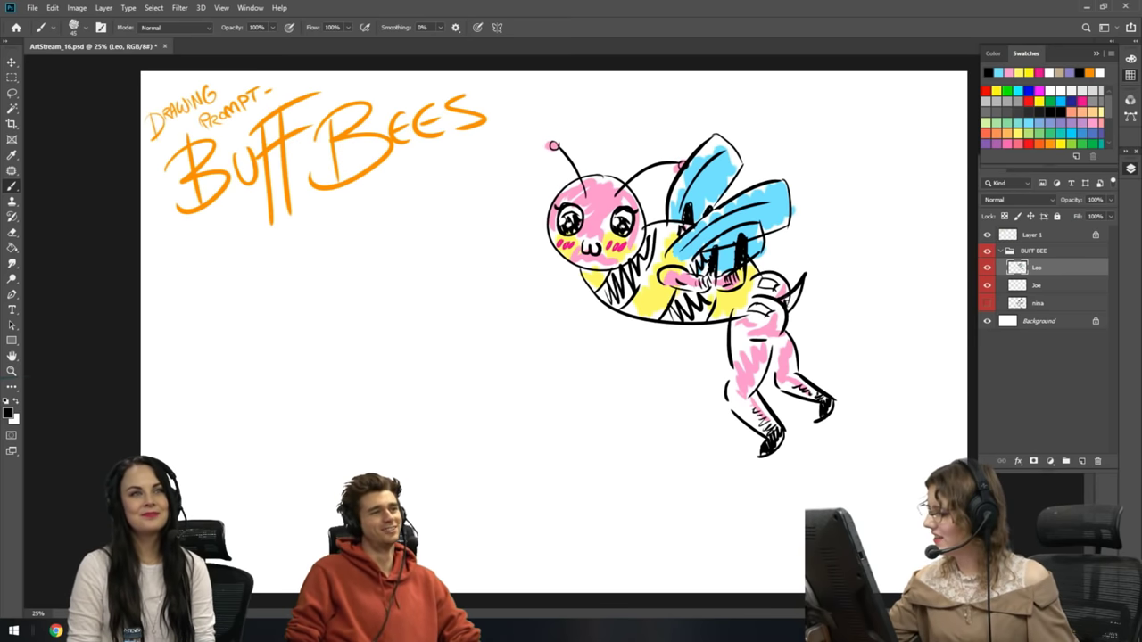
pyautogui.moveTo(790, 298); pyautogui.dragTo(799, 287)
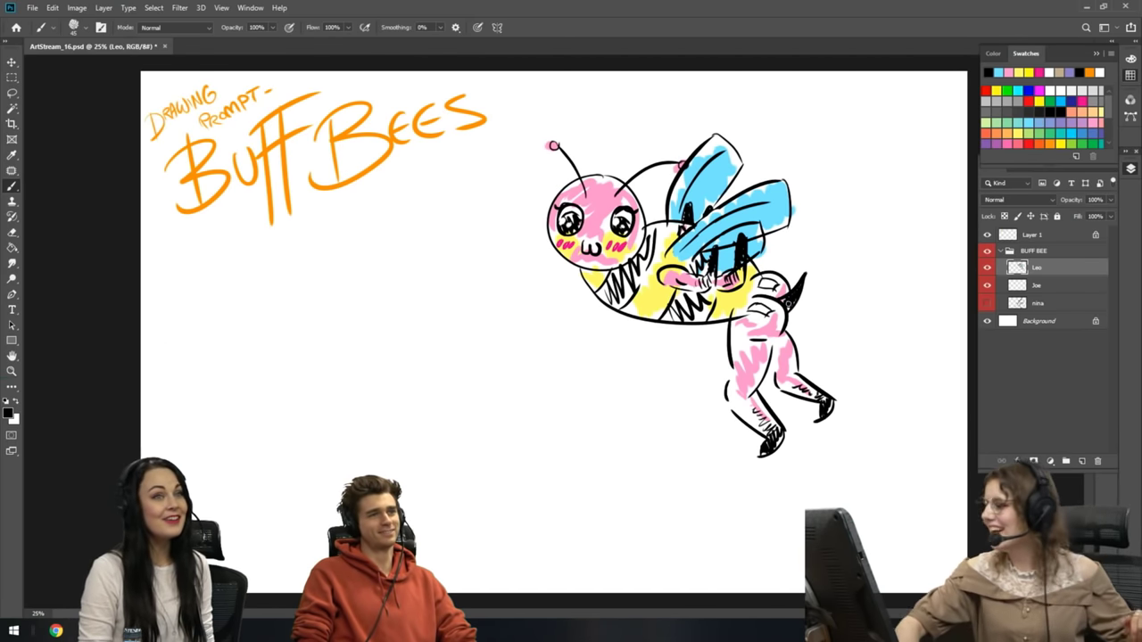
# - Show the first artist's muscular bee layer, hide the empty middle layer, and keep the coloured bee's layer visible
pyautogui.click(987, 304)
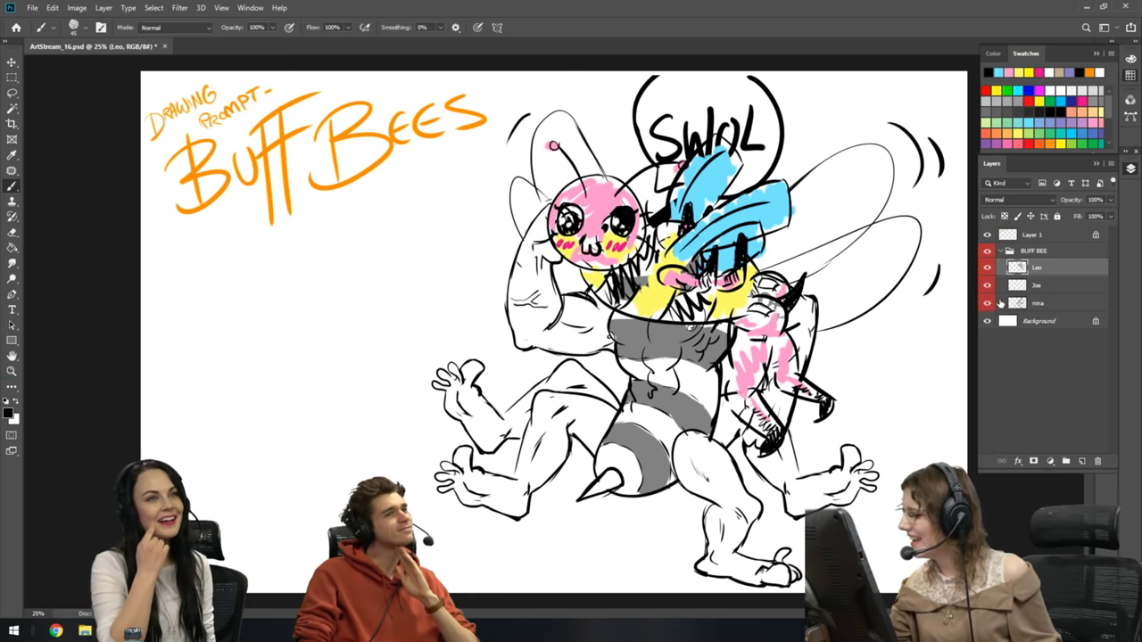
pyautogui.click(988, 268)
pyautogui.click(987, 285)
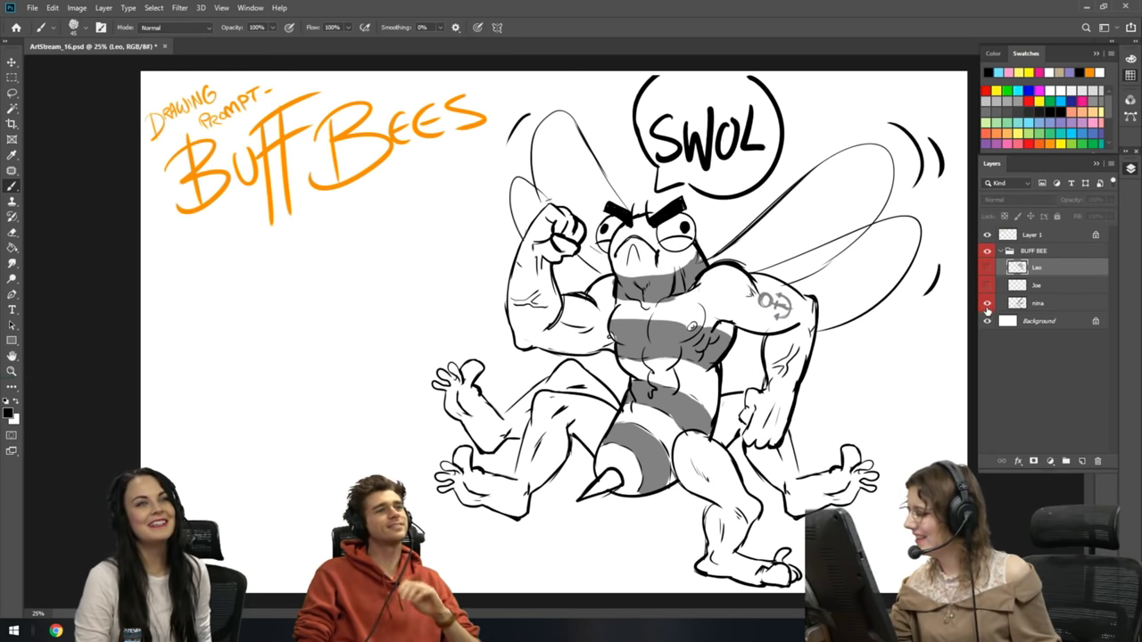
pyautogui.click(987, 269)
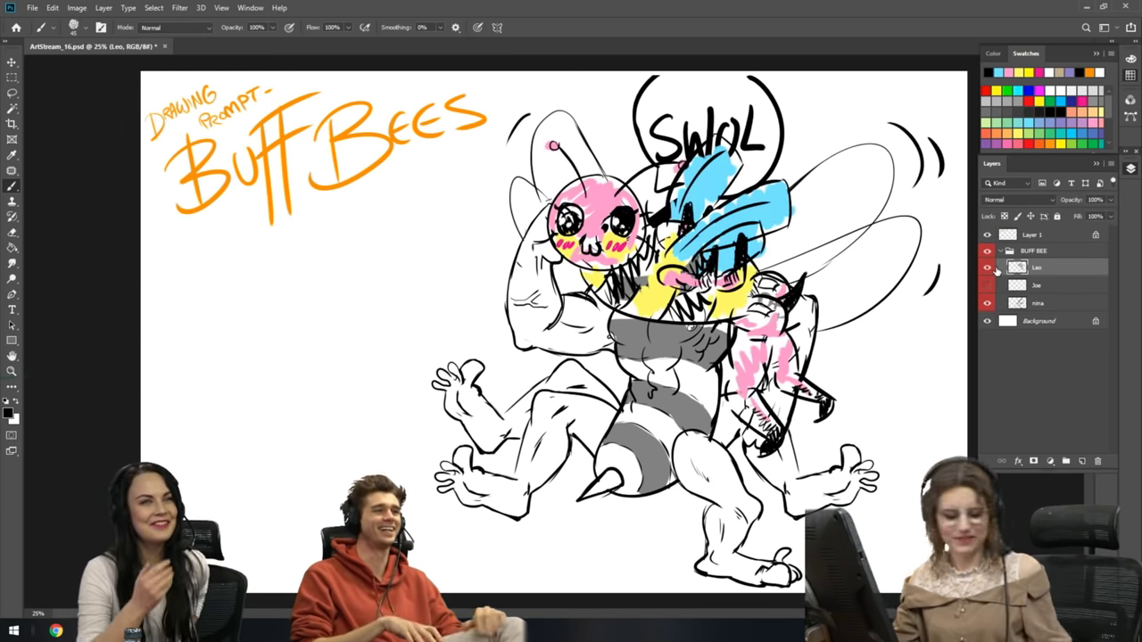
# - Move the coloured bee into the blank area beside the muscular bee, below the title, and rotate it about 17° clockwise
pyautogui.hotkey('ctrl', 't')
pyautogui.moveTo(770, 299); pyautogui.dragTo(378, 424)
pyautogui.moveTo(458, 252); pyautogui.dragTo(500, 303)
pyautogui.moveTo(321, 357); pyautogui.dragTo(315, 349)
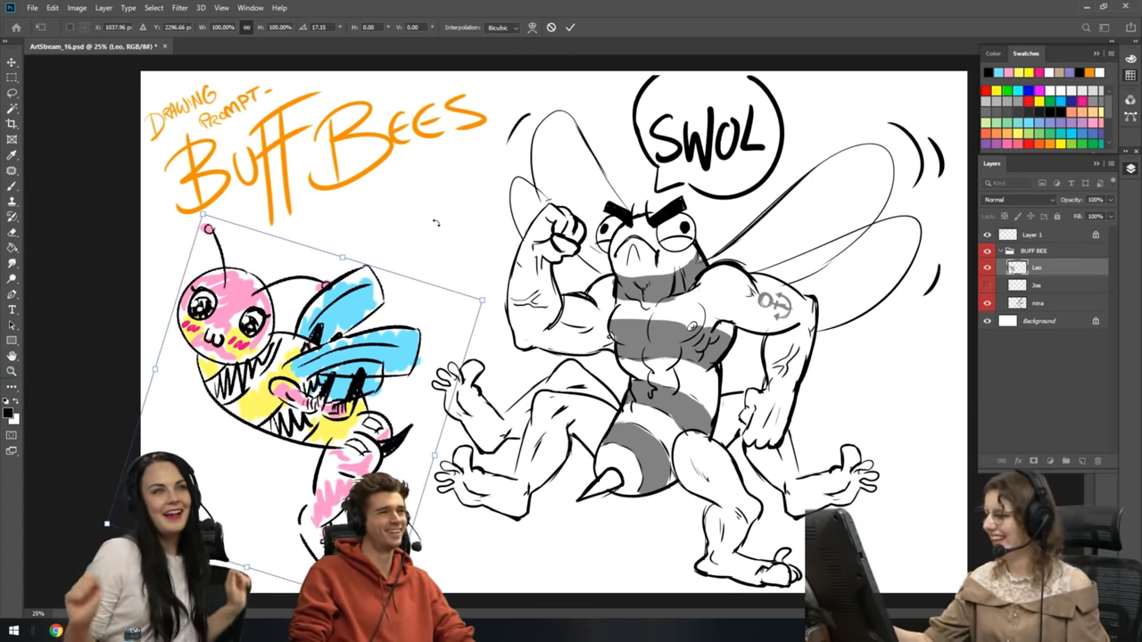
pyautogui.press('Return')
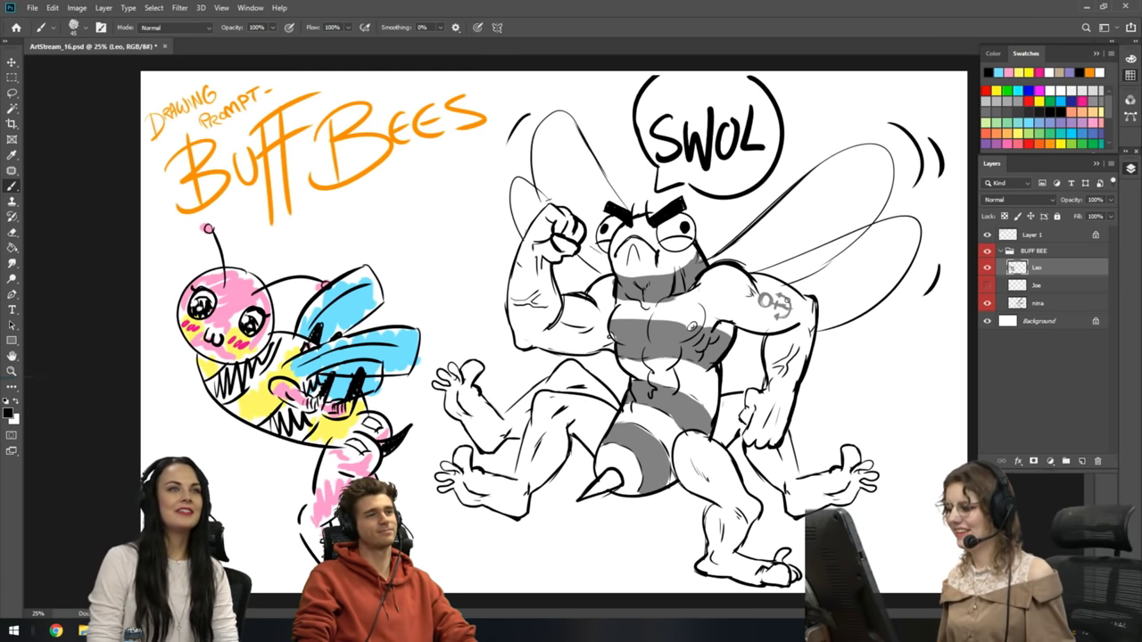
# - Hide the coloured bee's layer to view the muscular bee alone, and show it again
pyautogui.click(986, 267)
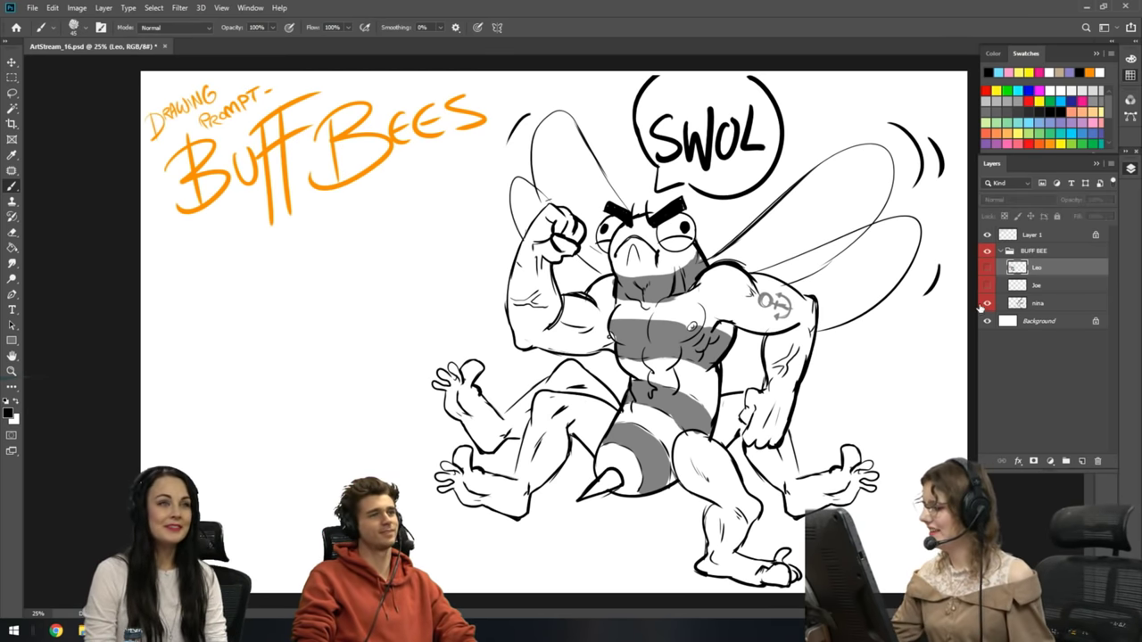
pyautogui.click(986, 269)
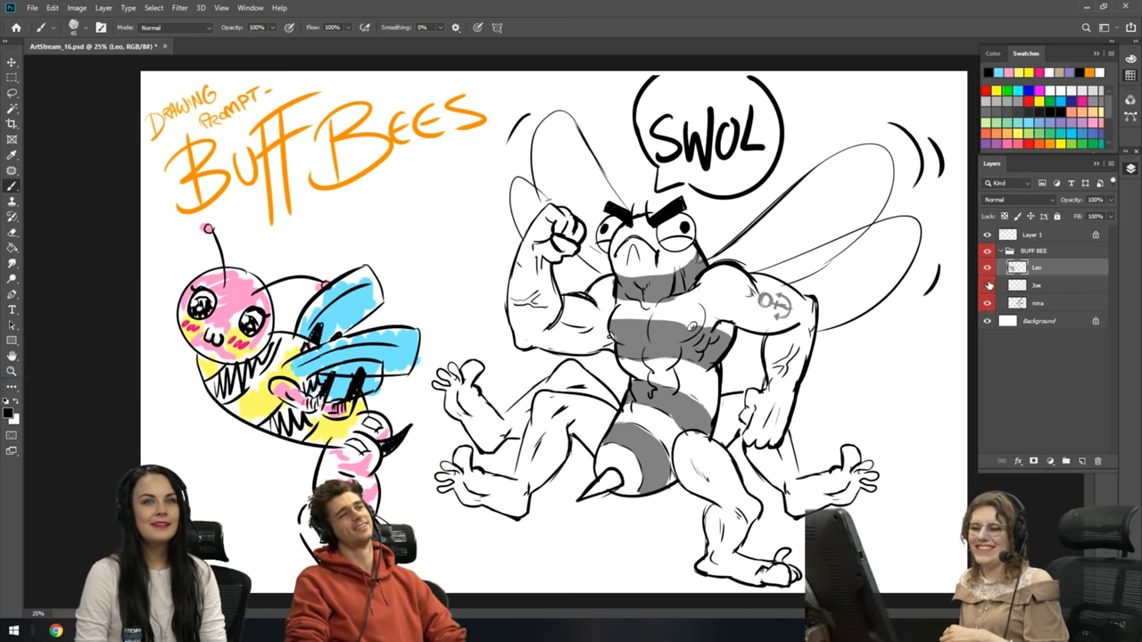
pyautogui.click(988, 284)
pyautogui.moveTo(558, 524); pyautogui.dragTo(571, 521)
pyautogui.moveTo(432, 421); pyautogui.dragTo(434, 425)
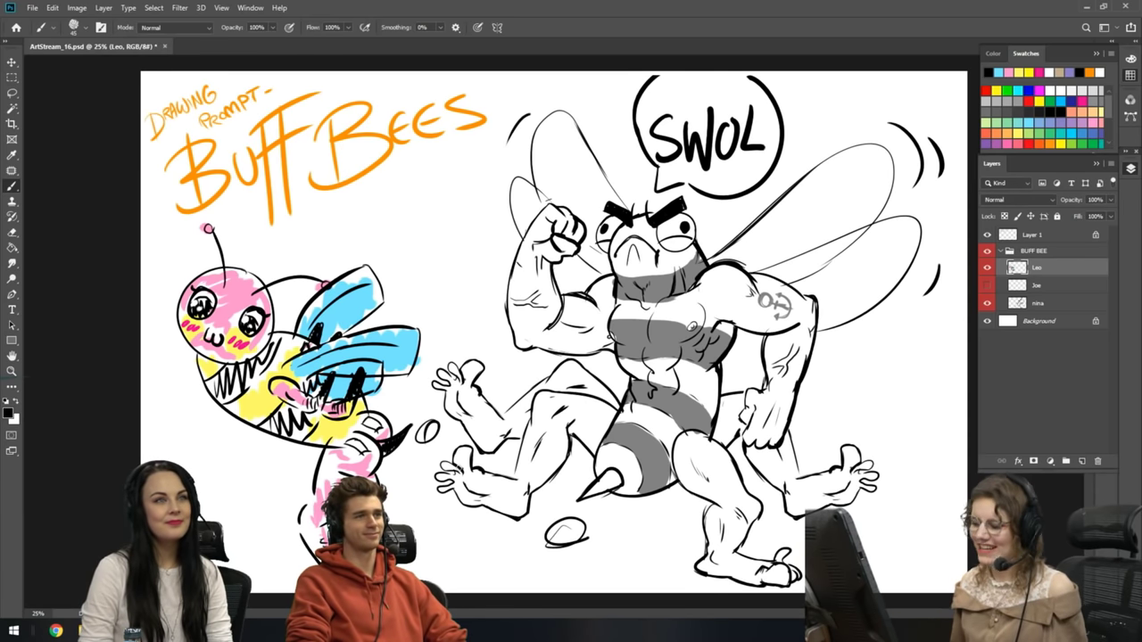
pyautogui.hotkey('ctrl', 'z')
pyautogui.hotkey('ctrl', 'z')
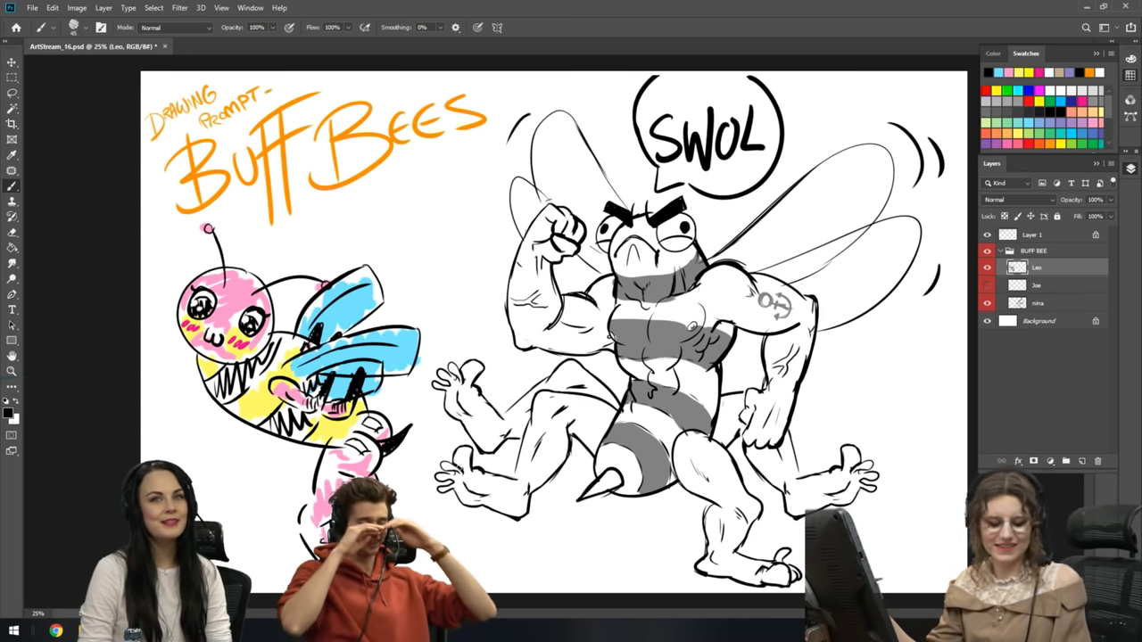
# - Rotate the coloured bee about 11° counterclockwise and shift it slightly left, away from the muscular bee
pyautogui.hotkey('ctrl', 't')
pyautogui.moveTo(396, 486)
pyautogui.mouseDown()
pyautogui.moveTo(525, 533)
pyautogui.moveTo(557, 567)
pyautogui.moveTo(378, 482)
pyautogui.moveTo(373, 500)
pyautogui.mouseUp()
pyautogui.moveTo(444, 177); pyautogui.dragTo(349, 338)
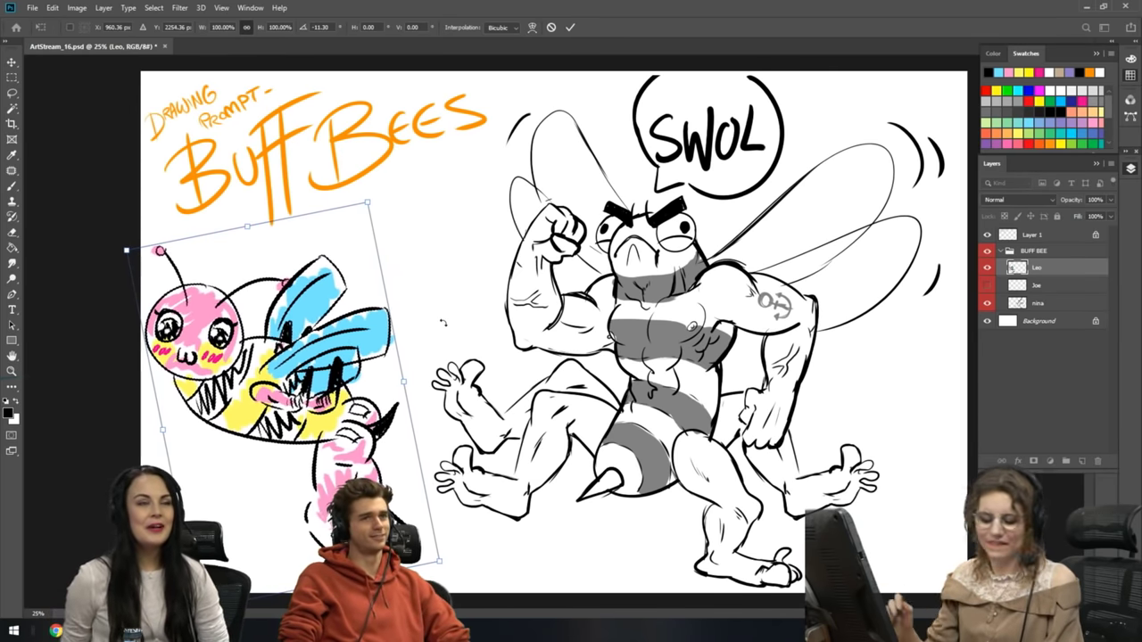
pyautogui.press('Return')
pyautogui.press('b')
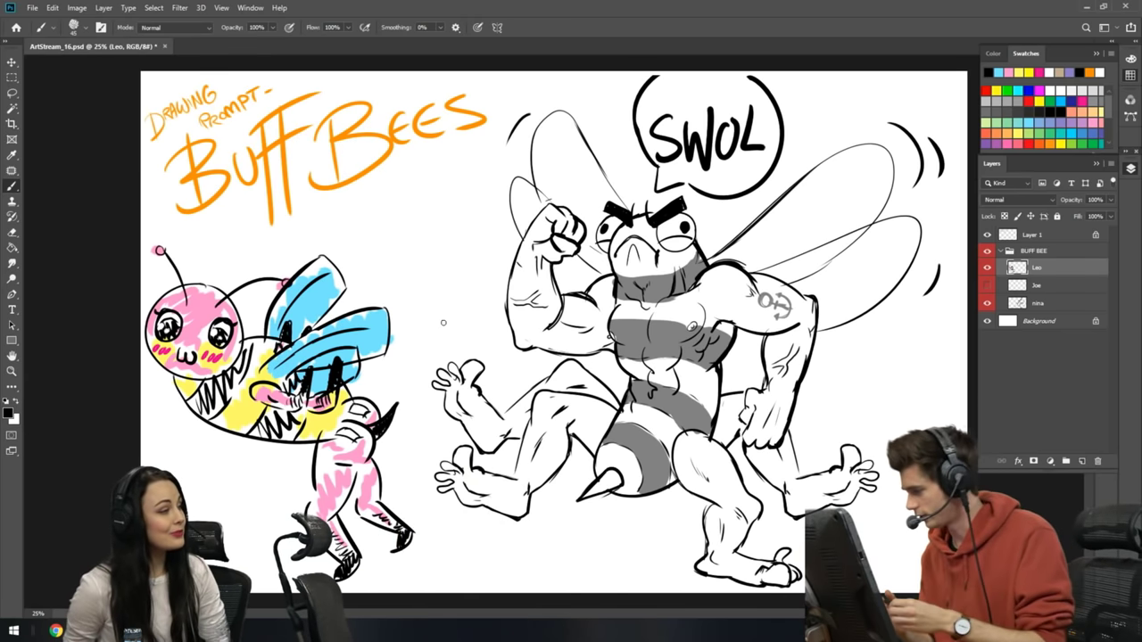
# - Hide the coloured bee's and the muscular bee's layers and add a new empty layer inside the BUFF BEE group
pyautogui.click(986, 267)
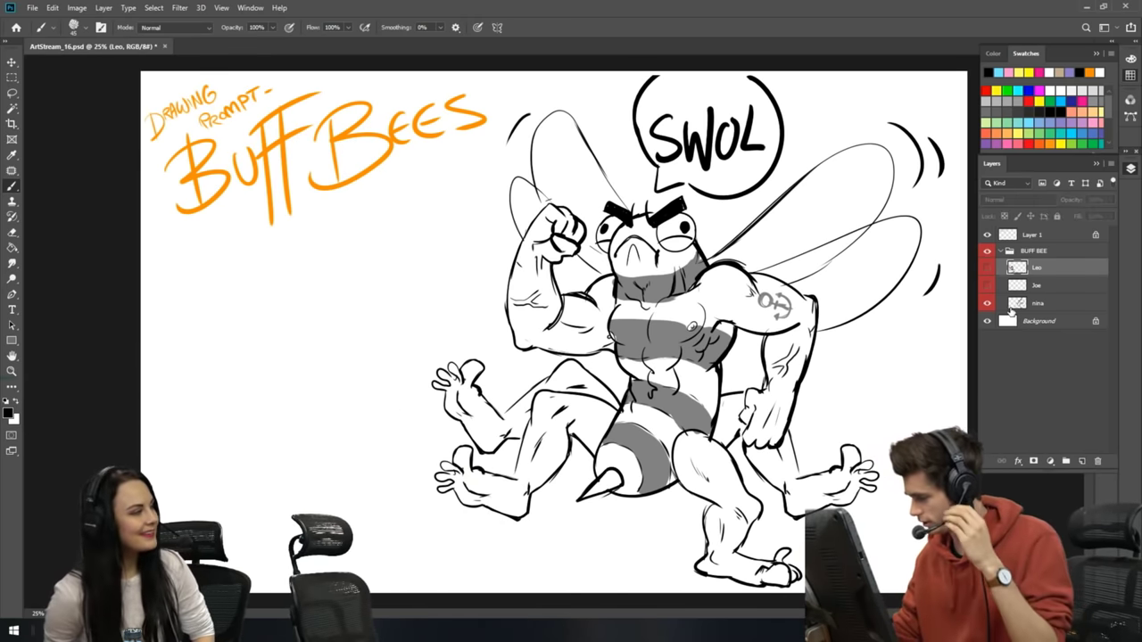
pyautogui.click(987, 304)
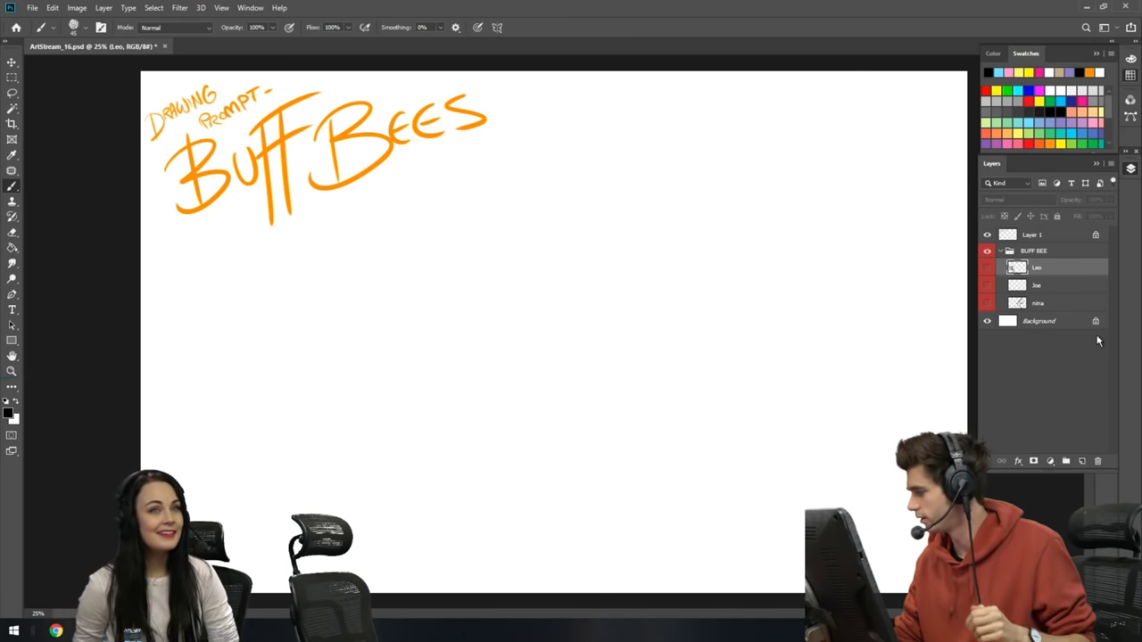
pyautogui.click(1081, 461)
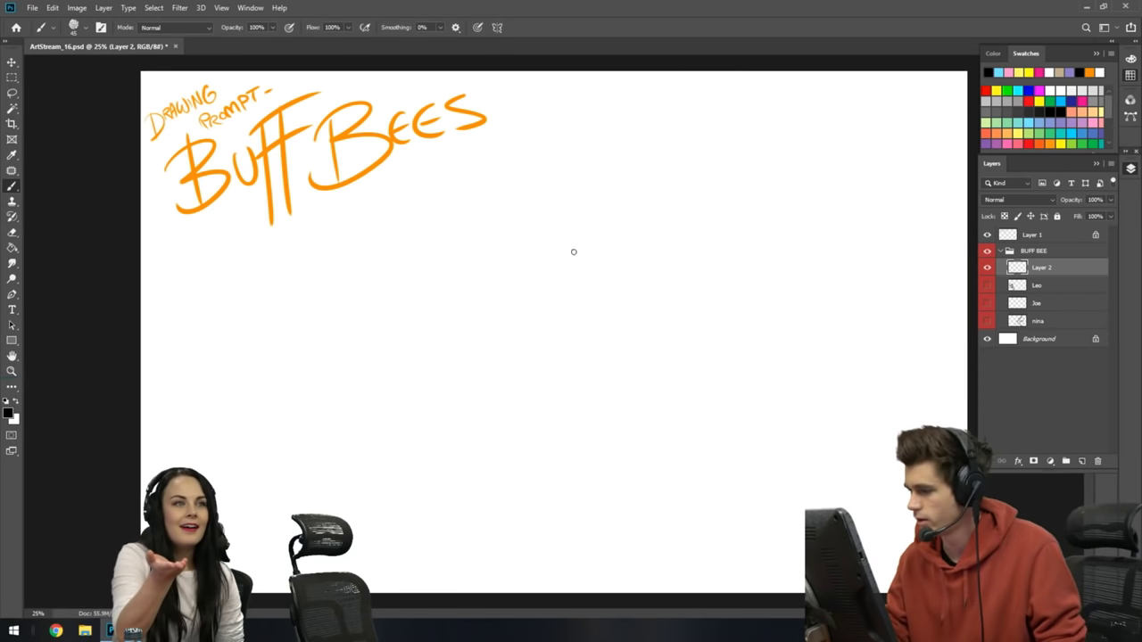
pyautogui.moveTo(591, 198)
pyautogui.mouseDown()
pyautogui.moveTo(538, 273)
pyautogui.moveTo(674, 272)
pyautogui.mouseUp()
pyautogui.moveTo(481, 410)
pyautogui.mouseDown()
pyautogui.moveTo(808, 301)
pyautogui.moveTo(499, 397)
pyautogui.mouseUp()
pyautogui.press('Delete')
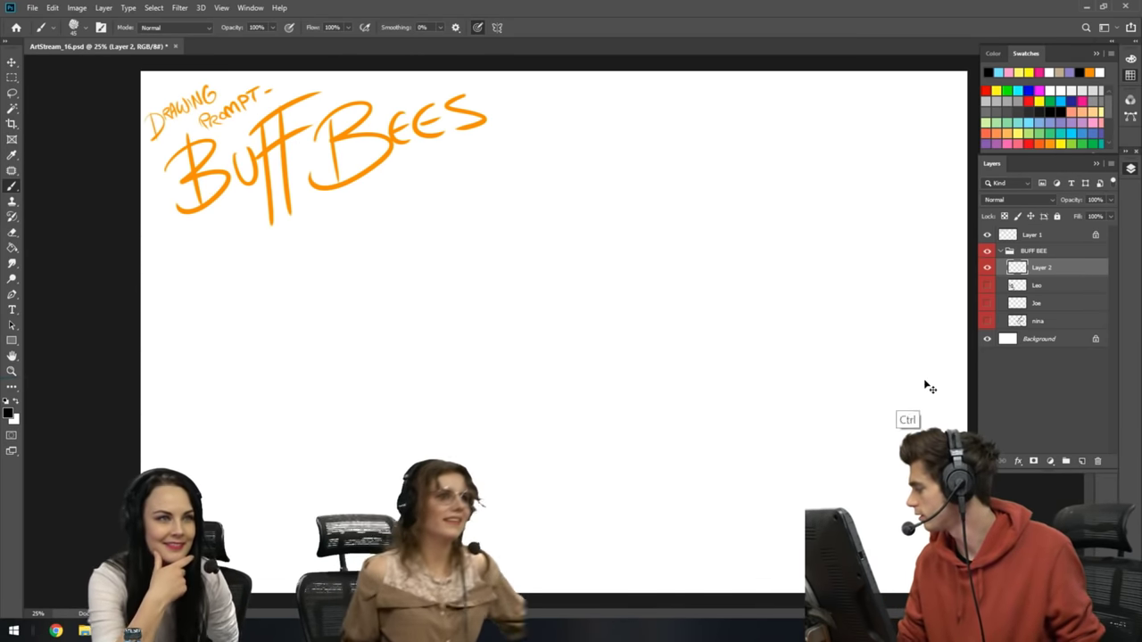
# - Make the third artist's empty layer visible and active, and undo the test strokes made on it
pyautogui.click(1035, 305)
pyautogui.moveTo(568, 232); pyautogui.dragTo(564, 259)
pyautogui.moveTo(591, 242)
pyautogui.mouseDown()
pyautogui.moveTo(587, 254)
pyautogui.moveTo(611, 275)
pyautogui.mouseUp()
pyautogui.hotkey('ctrl', 'z')
pyautogui.hotkey('ctrl', 'z')
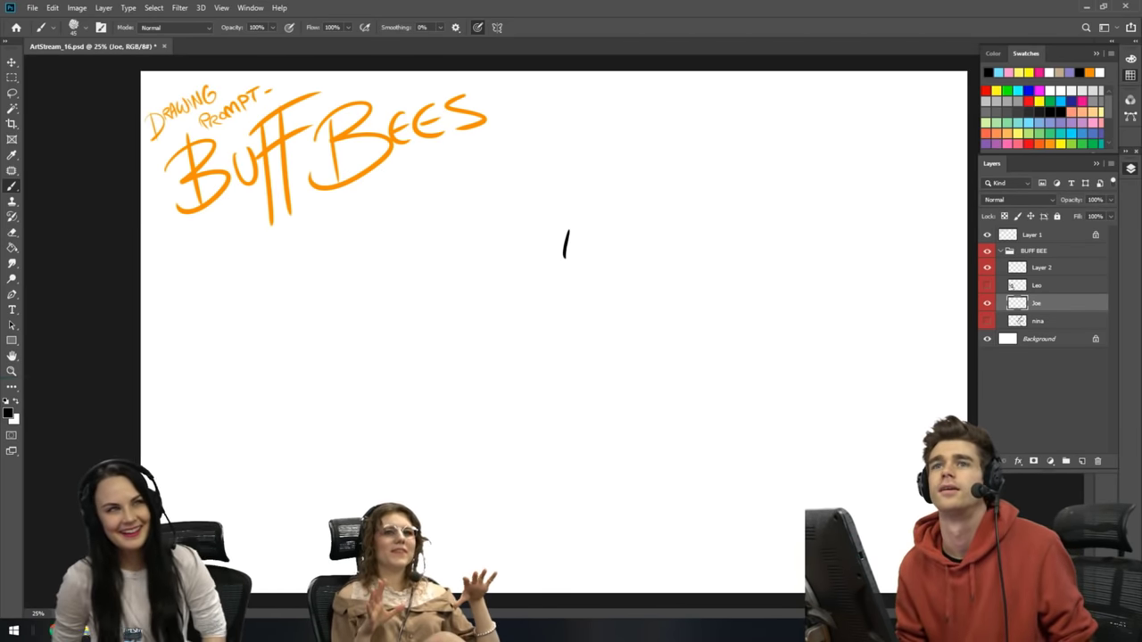
pyautogui.hotkey('ctrl', 'z')
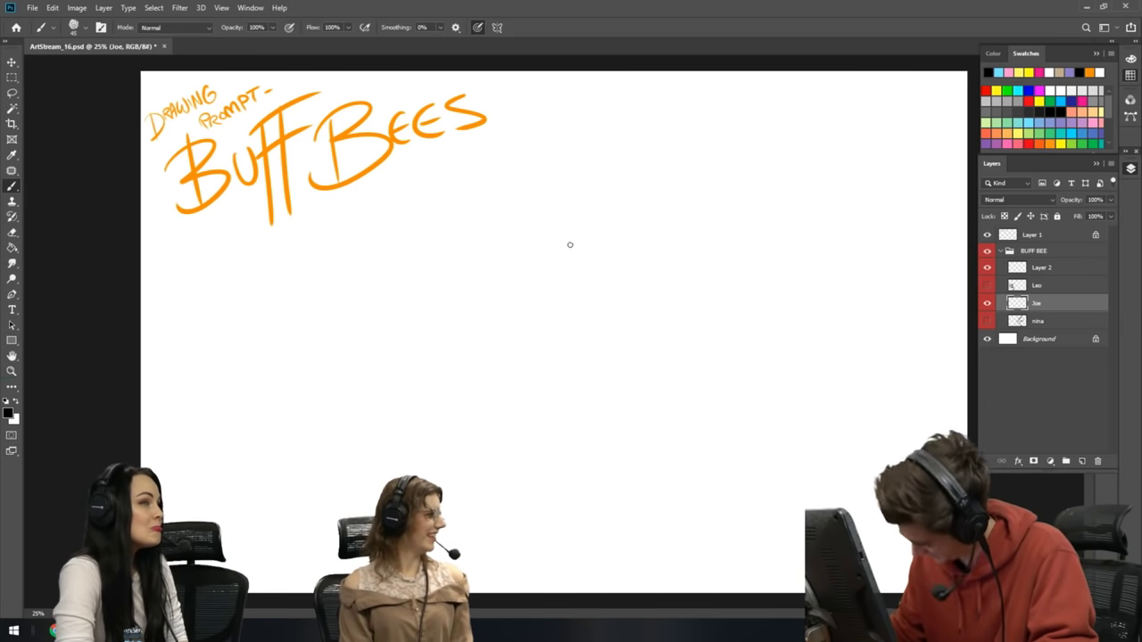
pyautogui.moveTo(543, 206)
pyautogui.mouseDown()
pyautogui.moveTo(539, 278)
pyautogui.moveTo(717, 285)
pyautogui.mouseUp()
pyautogui.hotkey('ctrl', 'z')
pyautogui.moveTo(545, 213)
pyautogui.mouseDown()
pyautogui.moveTo(663, 291)
pyautogui.moveTo(698, 295)
pyautogui.mouseUp()
pyautogui.hotkey('ctrl', 'z')
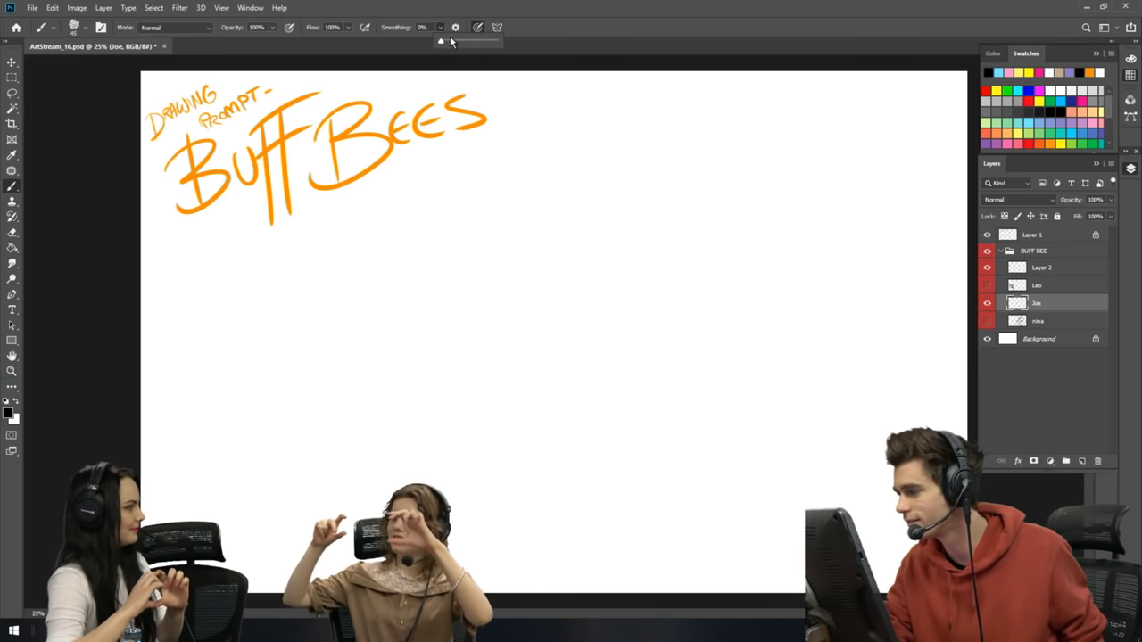
# - Set the brush smoothing to 77% and draw a slightly tilted, boxy head outline near the canvas's upper centre
pyautogui.click(536, 208)
pyautogui.moveTo(654, 316); pyautogui.dragTo(679, 322)
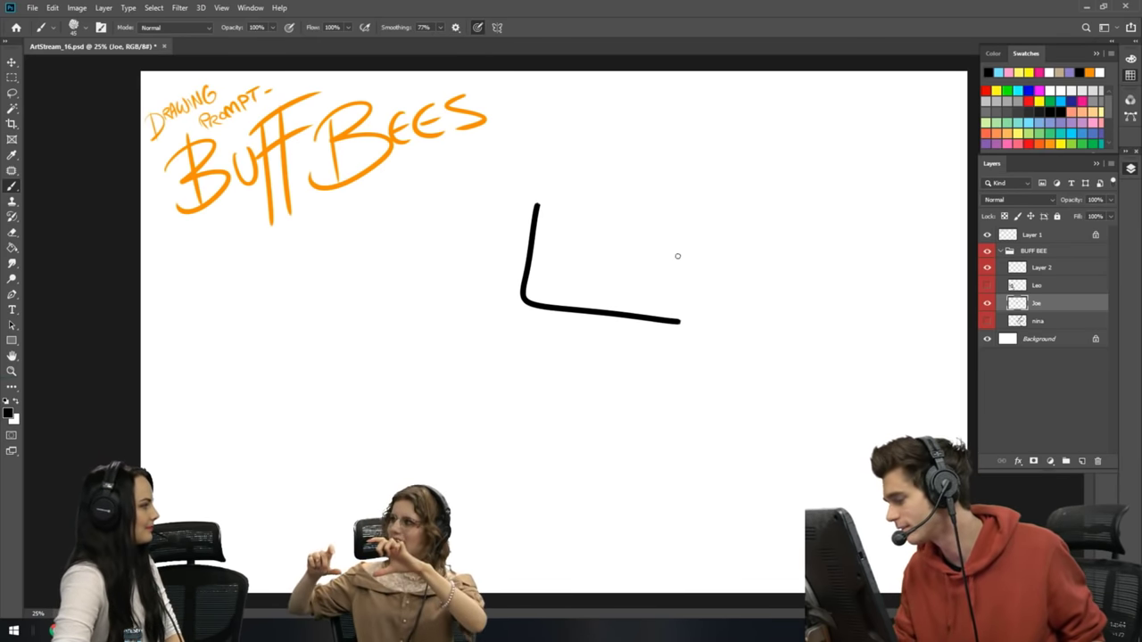
pyautogui.moveTo(537, 195)
pyautogui.mouseDown()
pyautogui.moveTo(701, 209)
pyautogui.moveTo(677, 346)
pyautogui.mouseUp()
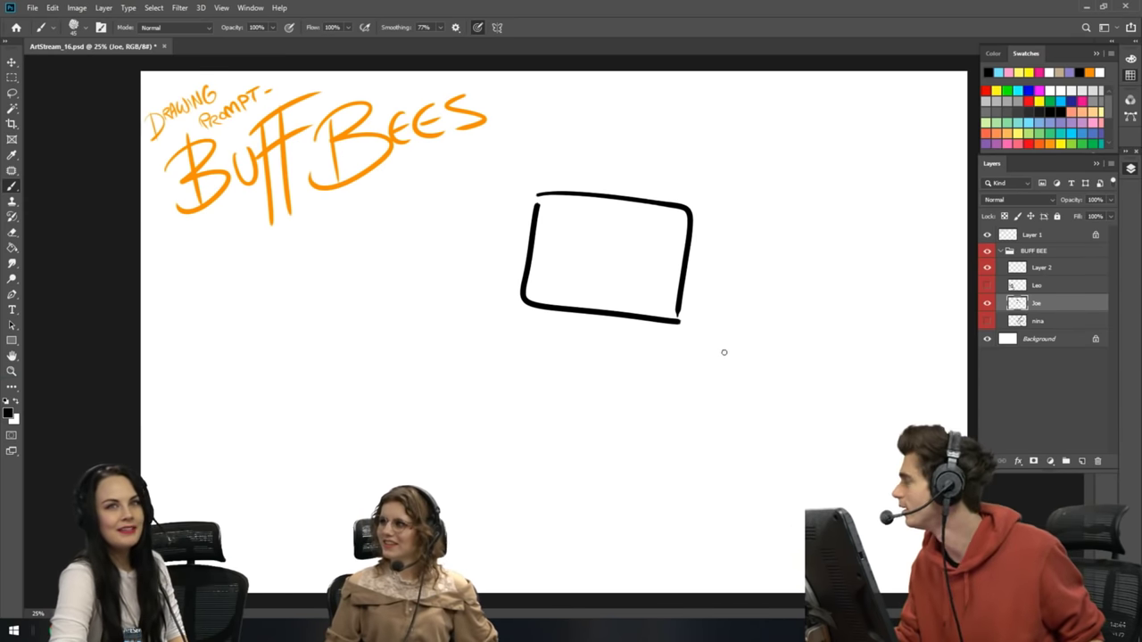
# - Enlarge the brush to 175 and stamp two round black eyes inside the boxy head
pyautogui.press('.')
pyautogui.moveTo(559, 240); pyautogui.dragTo(558, 248)
pyautogui.click(558, 242)
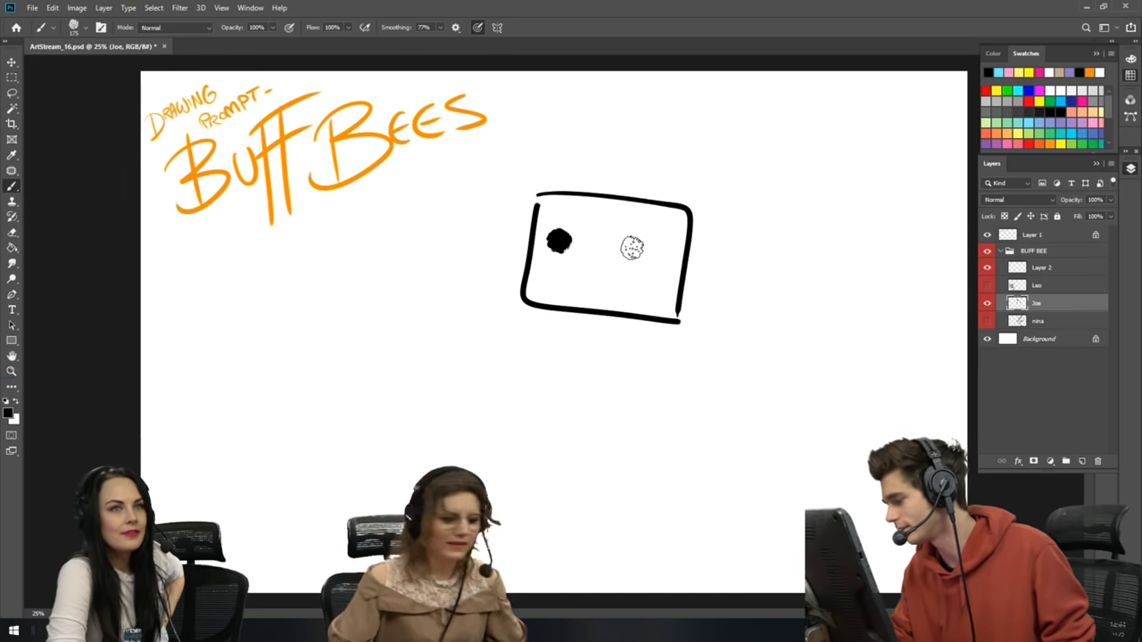
pyautogui.click(640, 247)
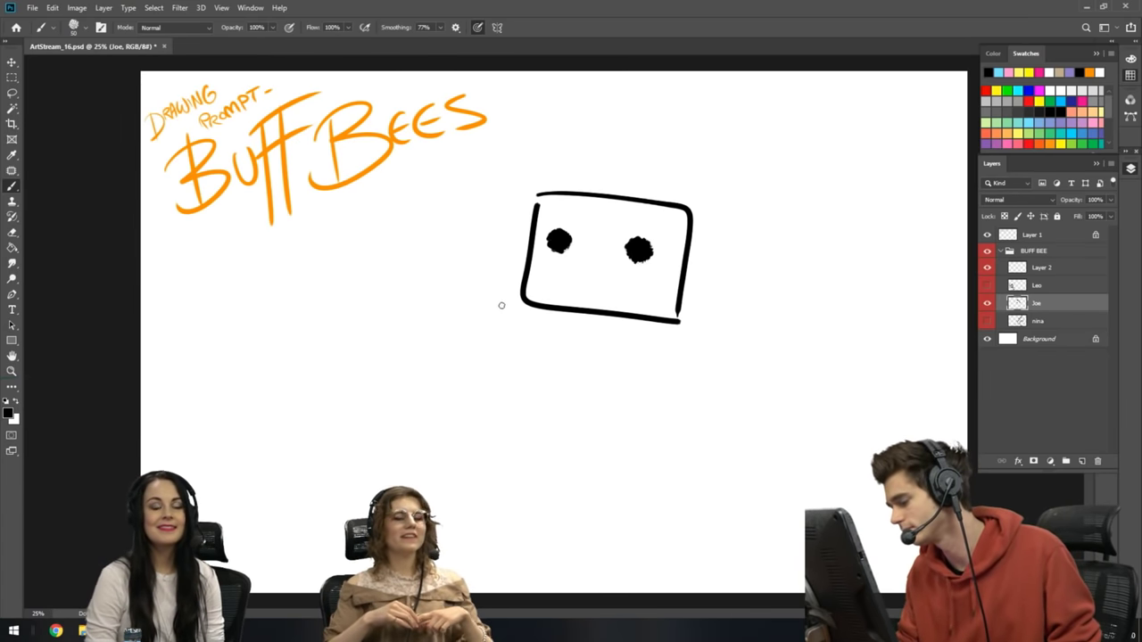
# - Draw squared shoulder and short-sleeve lines on both sides below the head with a smaller brush
pyautogui.moveTo(519, 300)
pyautogui.mouseDown()
pyautogui.moveTo(465, 308)
pyautogui.moveTo(479, 311)
pyautogui.moveTo(458, 359)
pyautogui.moveTo(486, 391)
pyautogui.mouseUp()
pyautogui.moveTo(694, 327); pyautogui.dragTo(724, 379)
pyautogui.moveTo(642, 411); pyautogui.dragTo(721, 414)
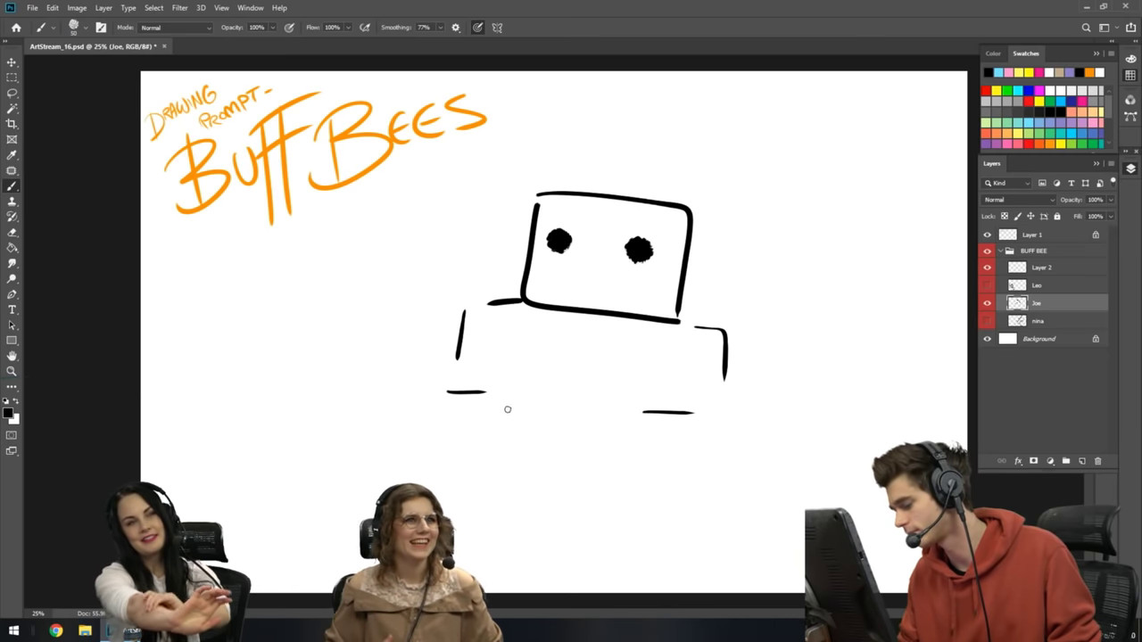
# - Draw a tapering torso with a narrow flat base, and add a chest centre line, two dots and two short pec dashes
pyautogui.moveTo(496, 383)
pyautogui.mouseDown()
pyautogui.moveTo(559, 517)
pyautogui.moveTo(638, 502)
pyautogui.mouseUp()
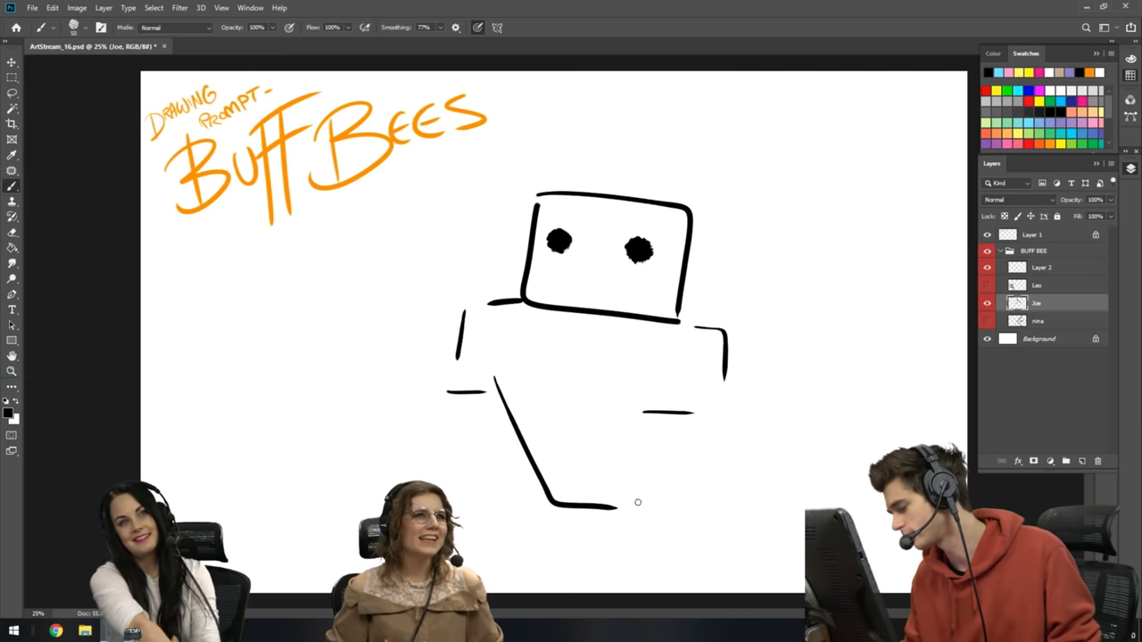
pyautogui.moveTo(658, 371); pyautogui.dragTo(617, 508)
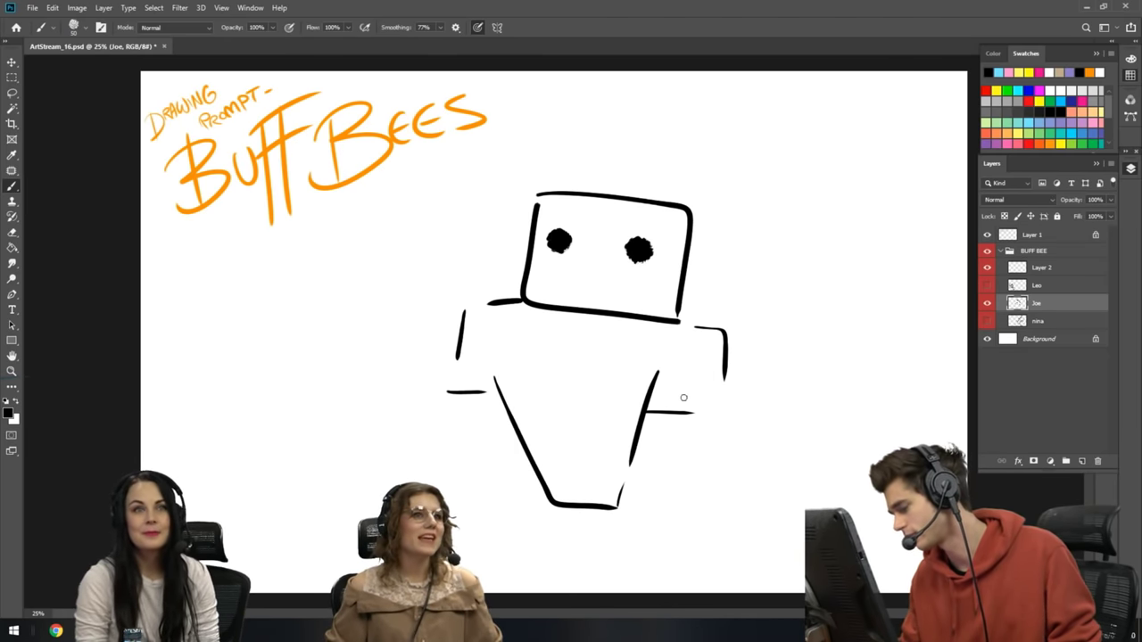
pyautogui.moveTo(559, 347)
pyautogui.mouseDown()
pyautogui.moveTo(559, 389)
pyautogui.moveTo(538, 405)
pyautogui.moveTo(595, 404)
pyautogui.mouseUp()
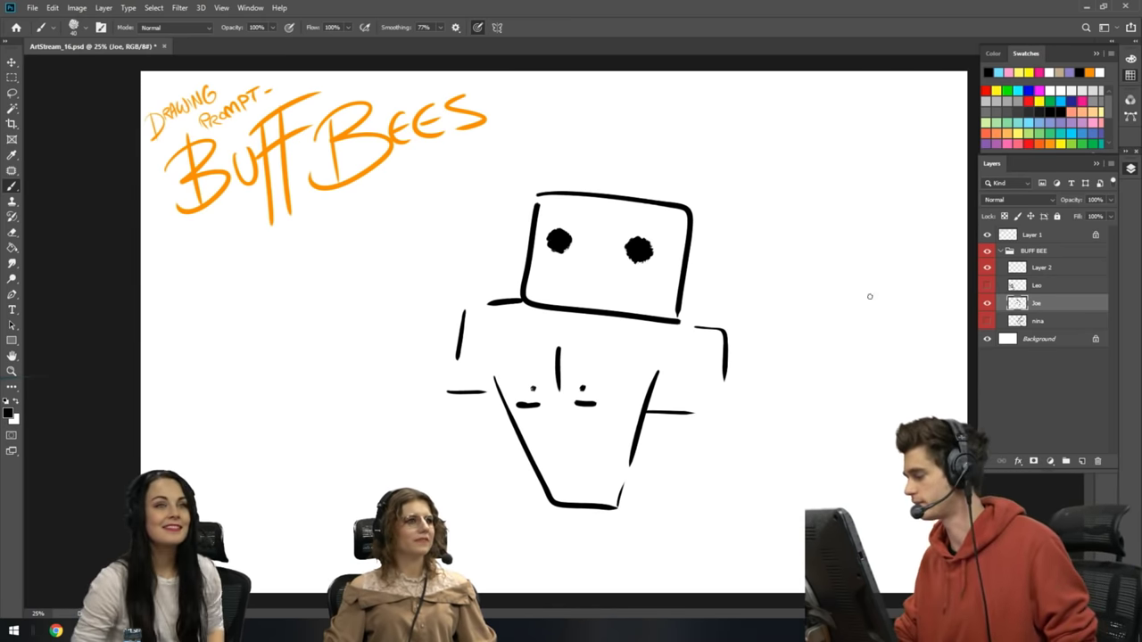
# - Move the whole figure up and slightly to the right to make room below the torso
pyautogui.press('v')
pyautogui.moveTo(634, 326); pyautogui.dragTo(659, 282)
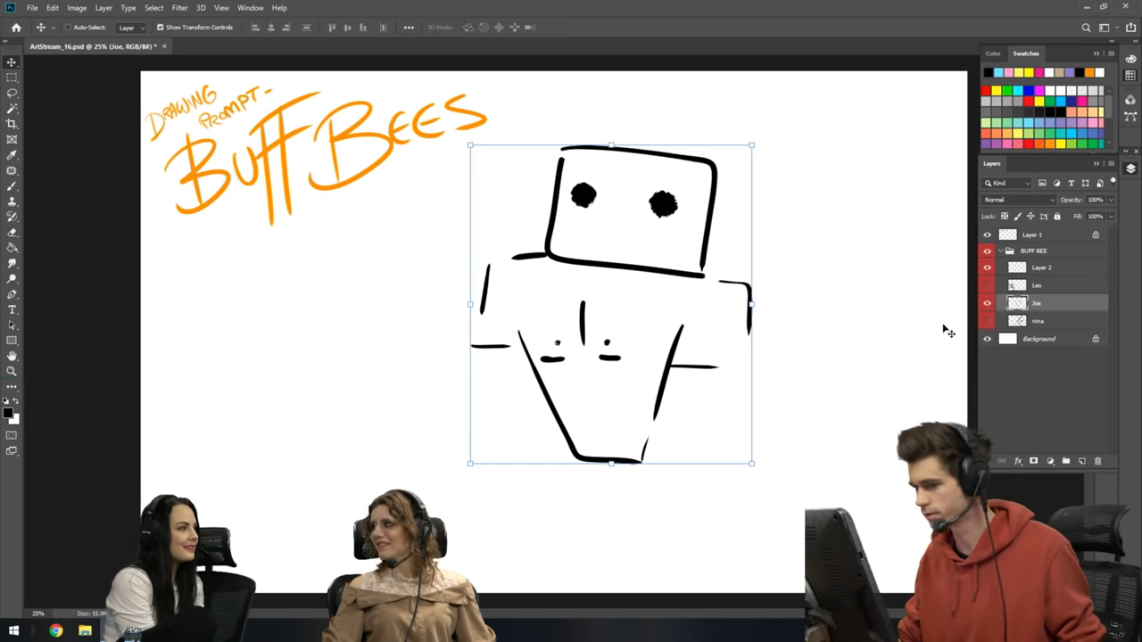
pyautogui.press('b')
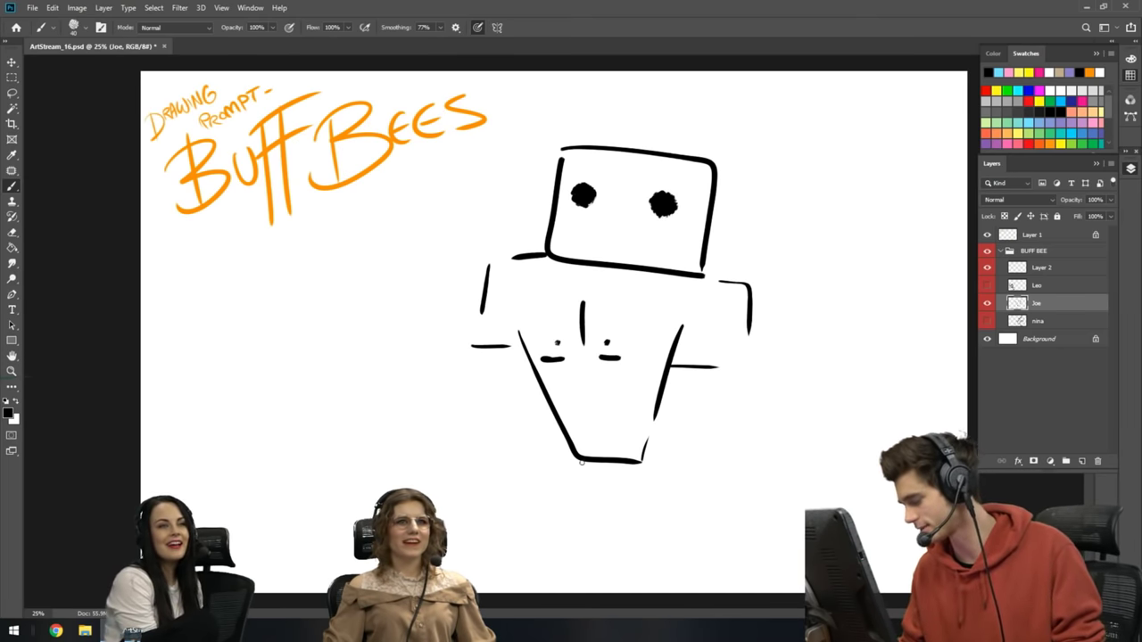
# - Draw a small tapered tip under the torso, lower the brush smoothing to 15%, and fill the tip with black
pyautogui.moveTo(575, 456)
pyautogui.mouseDown()
pyautogui.moveTo(601, 484)
pyautogui.moveTo(621, 479)
pyautogui.moveTo(602, 488)
pyautogui.moveTo(617, 488)
pyautogui.mouseUp()
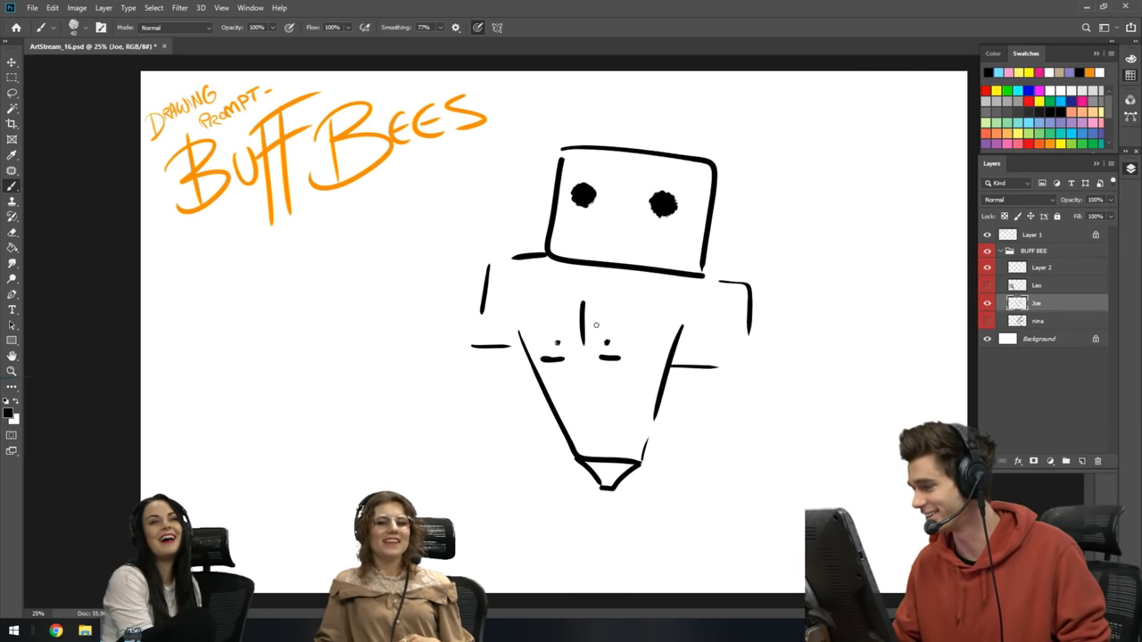
pyautogui.moveTo(435, 44); pyautogui.dragTo(420, 43)
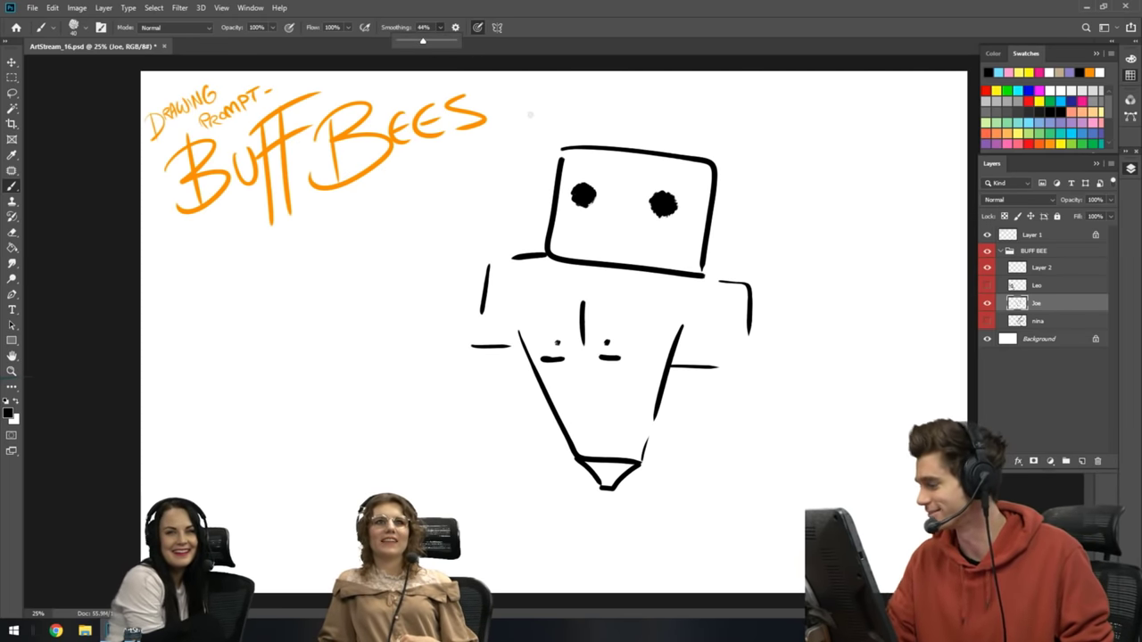
pyautogui.click(589, 460)
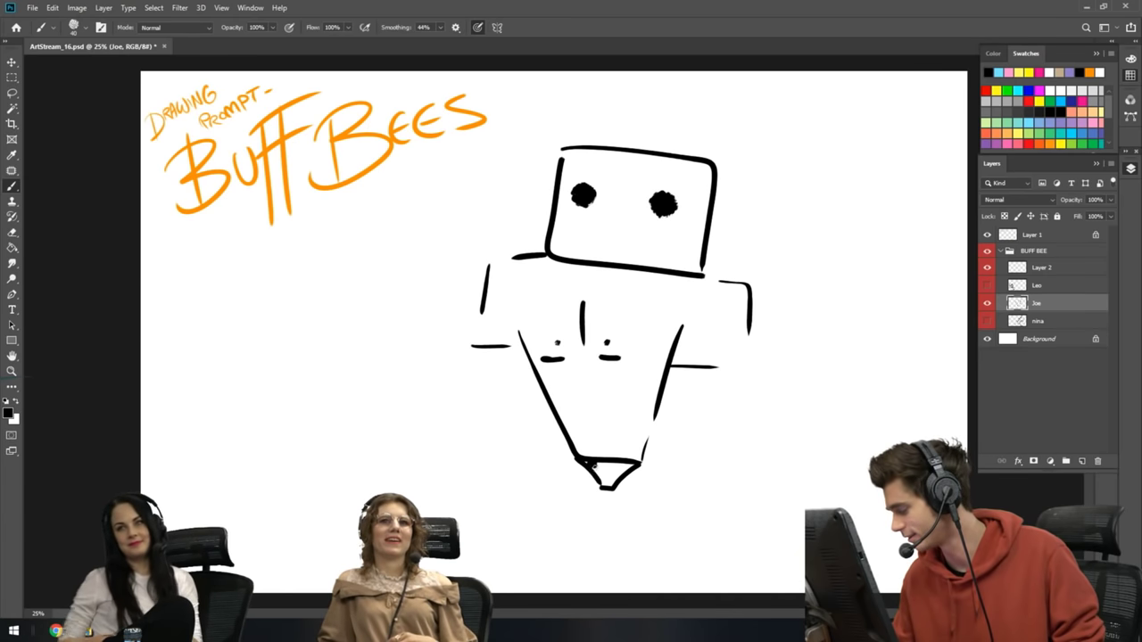
pyautogui.click(440, 27)
pyautogui.moveTo(432, 41); pyautogui.dragTo(424, 42)
pyautogui.click(596, 471)
pyautogui.moveTo(596, 471); pyautogui.dragTo(624, 473)
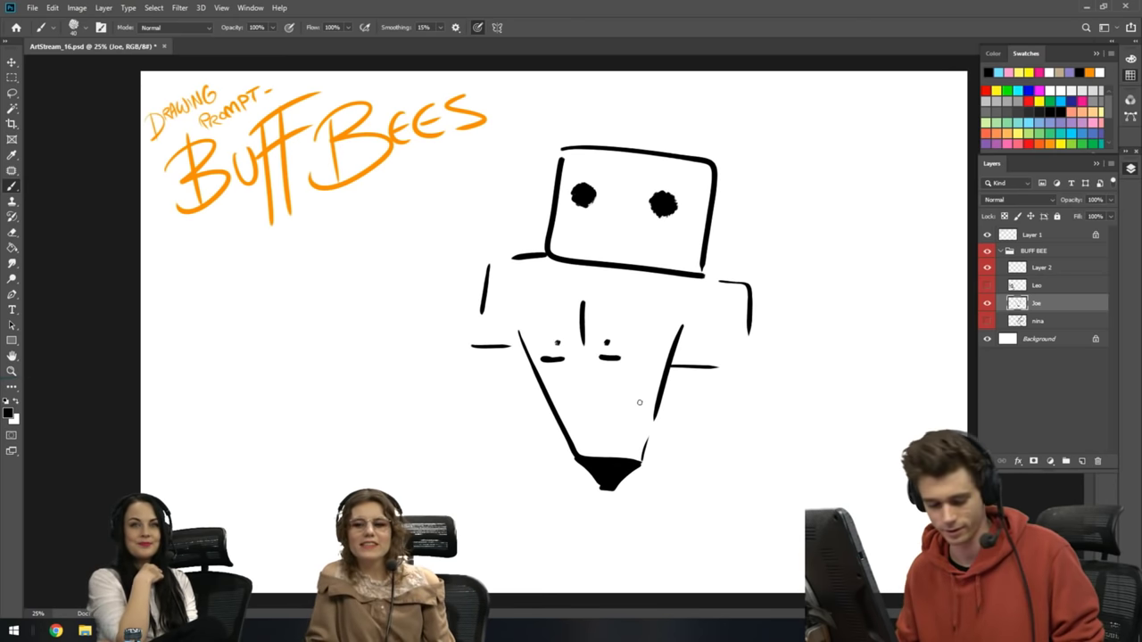
# - Draw two short stick legs with sideways-pointing feet below the black tip, using a brush size of 35
pyautogui.press('p')
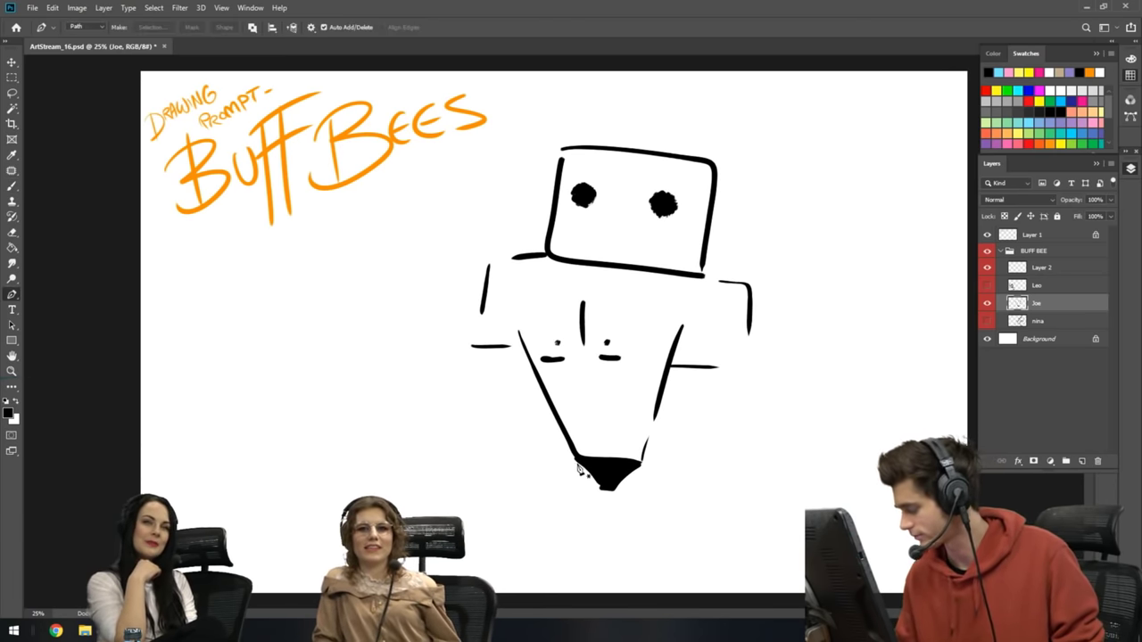
pyautogui.press('b')
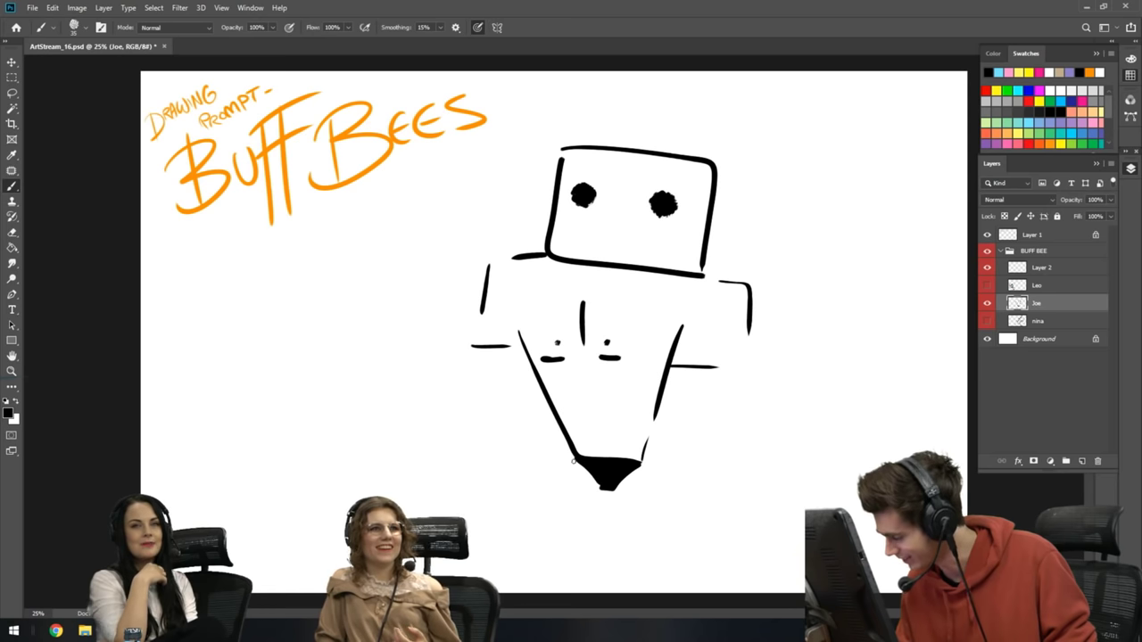
pyautogui.moveTo(585, 466)
pyautogui.mouseDown()
pyautogui.moveTo(580, 534)
pyautogui.moveTo(539, 529)
pyautogui.mouseUp()
pyautogui.moveTo(629, 471)
pyautogui.mouseDown()
pyautogui.moveTo(631, 540)
pyautogui.moveTo(595, 542)
pyautogui.mouseUp()
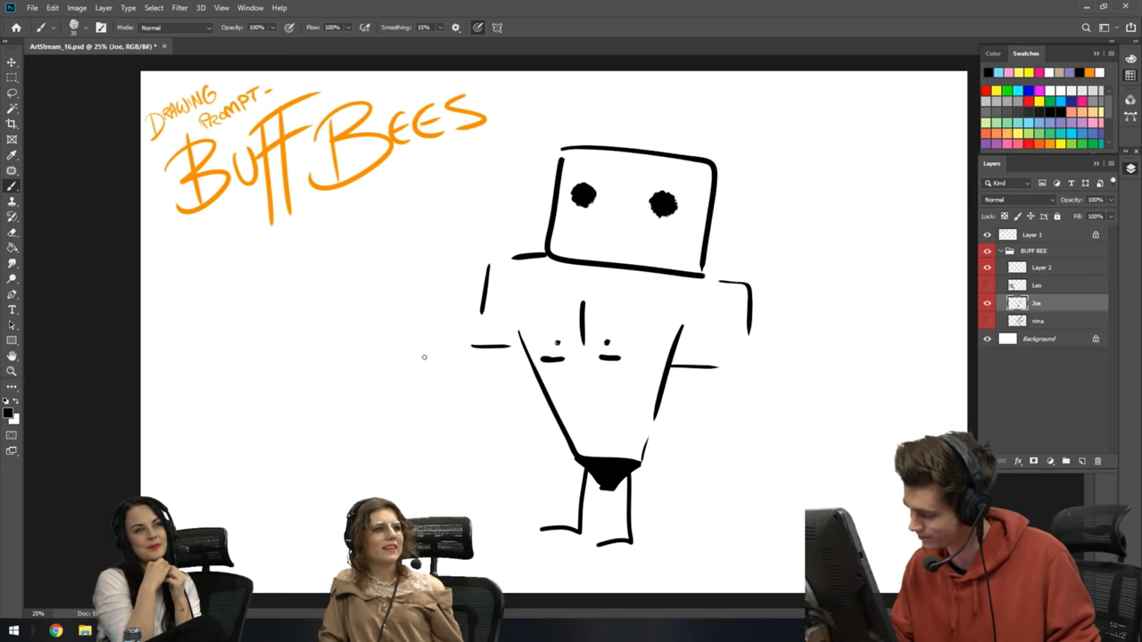
pyautogui.moveTo(397, 303)
pyautogui.mouseDown()
pyautogui.moveTo(436, 404)
pyautogui.moveTo(475, 418)
pyautogui.mouseUp()
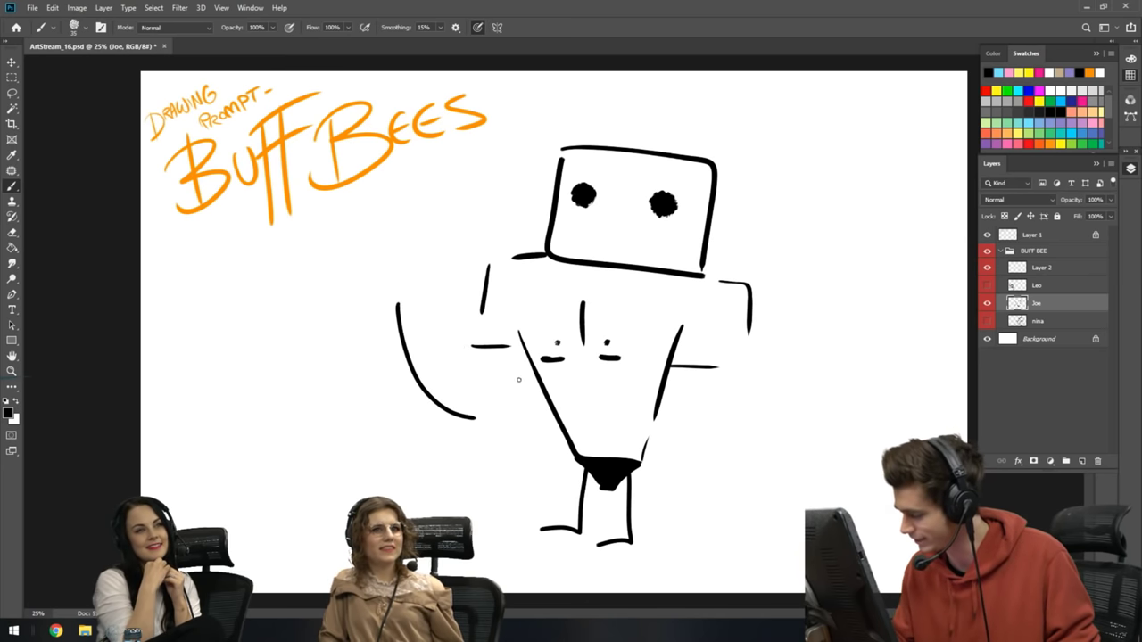
pyautogui.moveTo(523, 357); pyautogui.dragTo(478, 420)
pyautogui.moveTo(417, 296); pyautogui.dragTo(488, 386)
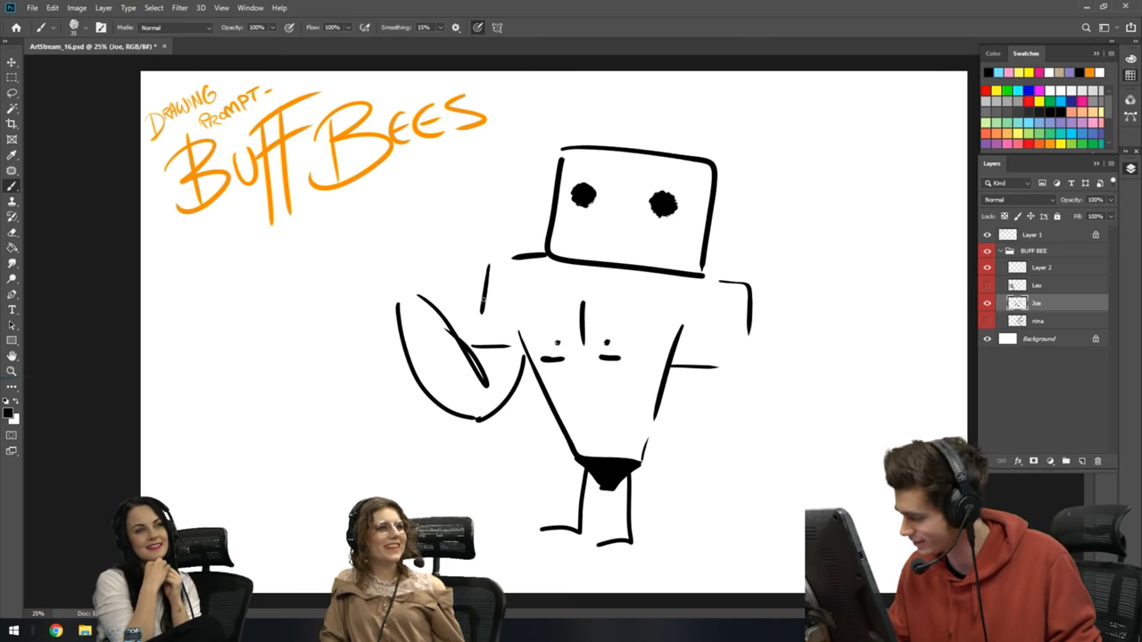
pyautogui.moveTo(464, 327); pyautogui.dragTo(472, 340)
pyautogui.moveTo(475, 292)
pyautogui.mouseDown()
pyautogui.moveTo(465, 328)
pyautogui.moveTo(499, 294)
pyautogui.mouseUp()
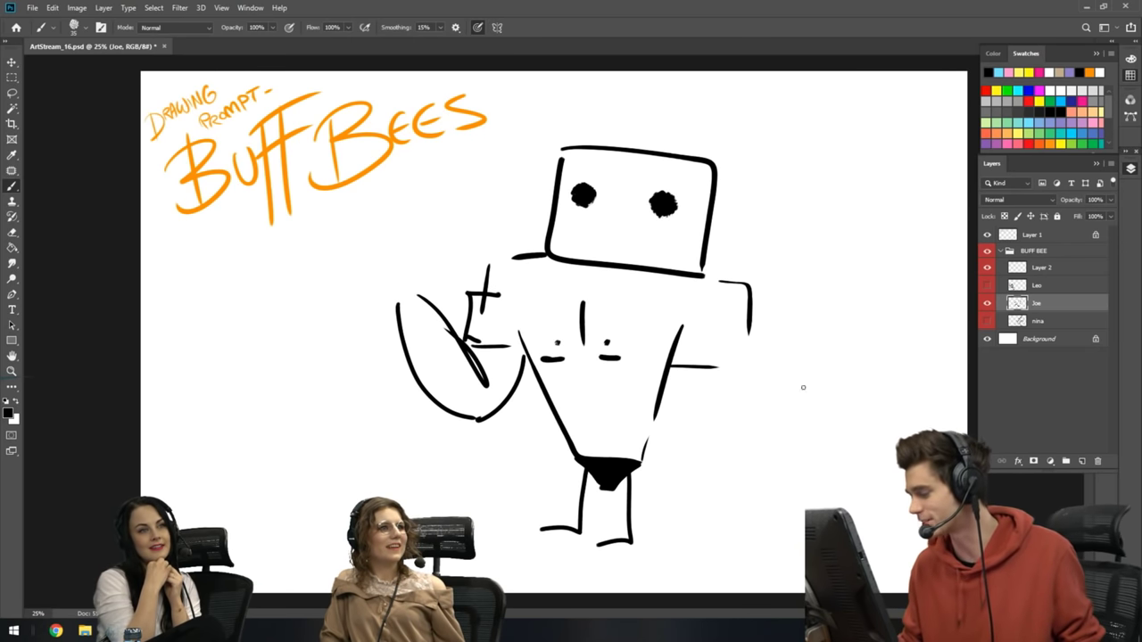
pyautogui.hotkey('ctrl', 'z')
pyautogui.hotkey('ctrl', 'z')
pyautogui.hotkey('ctrl', 'z')
pyautogui.hotkey('ctrl', 'z')
pyautogui.hotkey('ctrl', 'z')
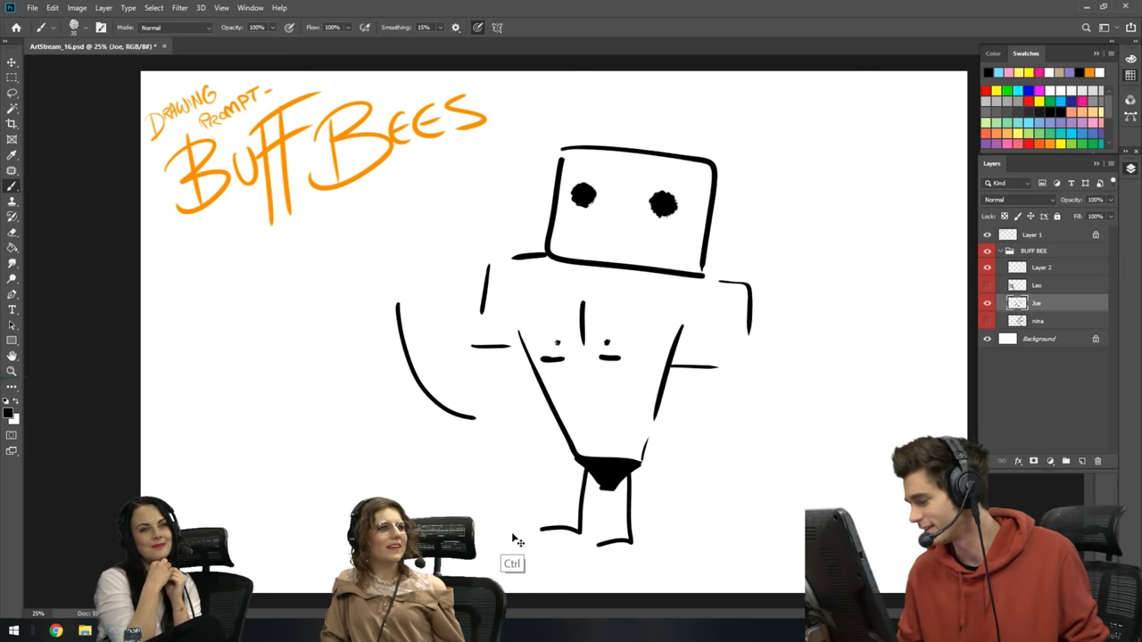
pyautogui.hotkey('ctrl', 'z')
# - Draw an angular flexed arm with a squared fist beside the torso, and add a thick round biceps bulge on it
pyautogui.moveTo(376, 296)
pyautogui.mouseDown()
pyautogui.moveTo(438, 418)
pyautogui.moveTo(520, 384)
pyautogui.mouseUp()
pyautogui.moveTo(451, 361)
pyautogui.mouseDown()
pyautogui.moveTo(439, 321)
pyautogui.moveTo(465, 308)
pyautogui.moveTo(508, 351)
pyautogui.moveTo(469, 356)
pyautogui.moveTo(500, 342)
pyautogui.mouseUp()
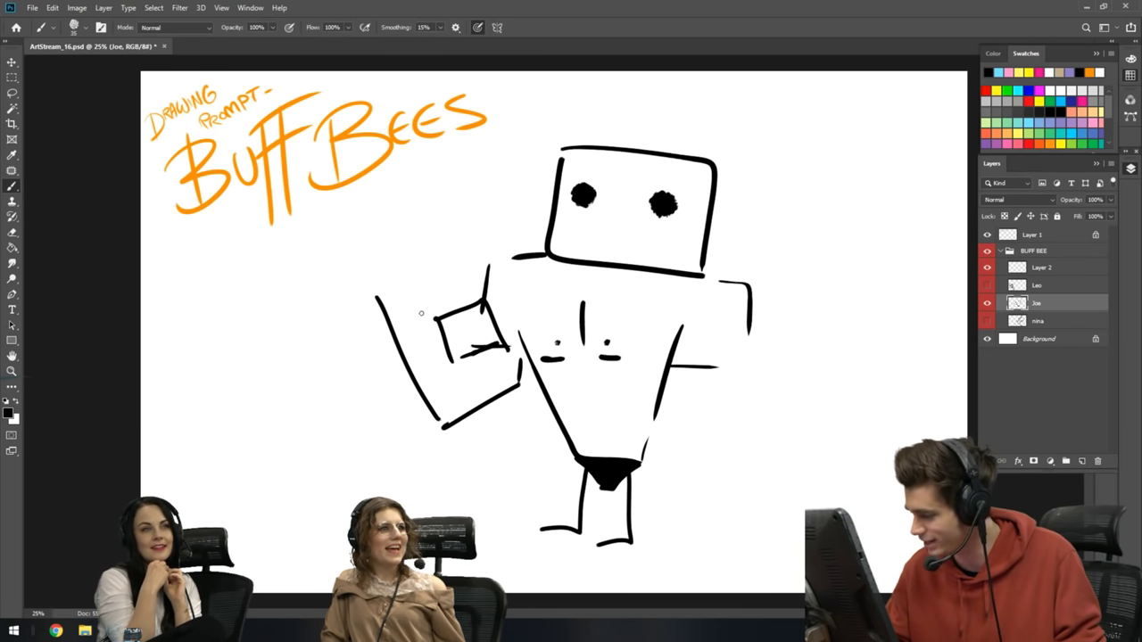
pyautogui.moveTo(393, 287); pyautogui.dragTo(445, 337)
pyautogui.moveTo(373, 299)
pyautogui.mouseDown()
pyautogui.moveTo(369, 236)
pyautogui.moveTo(420, 234)
pyautogui.moveTo(419, 260)
pyautogui.moveTo(394, 289)
pyautogui.mouseUp()
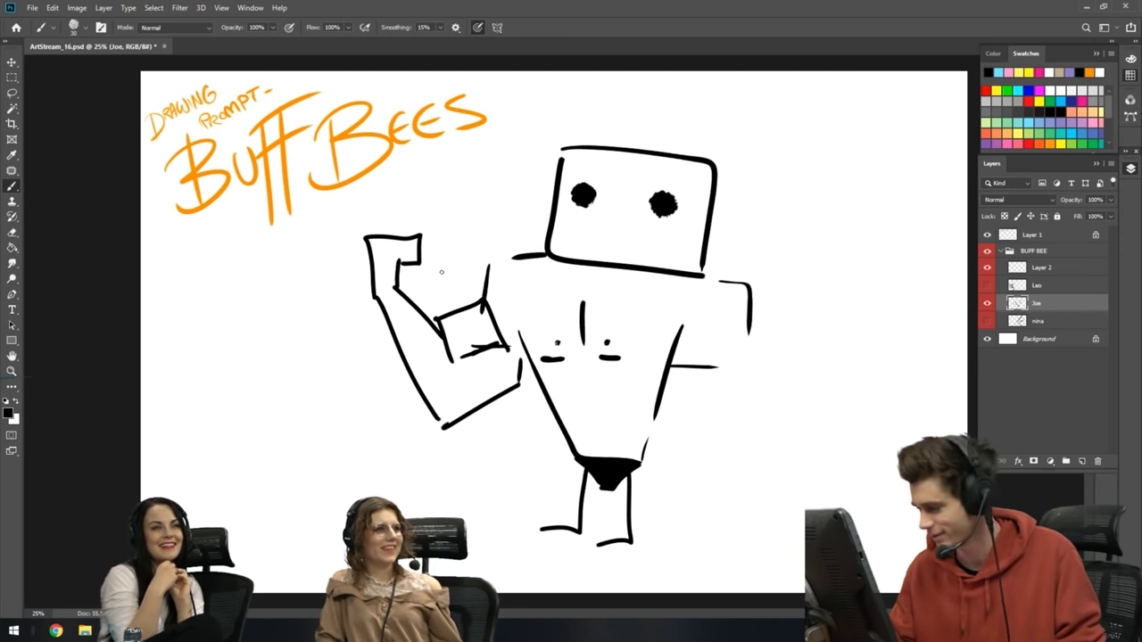
pyautogui.moveTo(444, 260); pyautogui.dragTo(460, 254)
pyautogui.moveTo(420, 300); pyautogui.dragTo(460, 292)
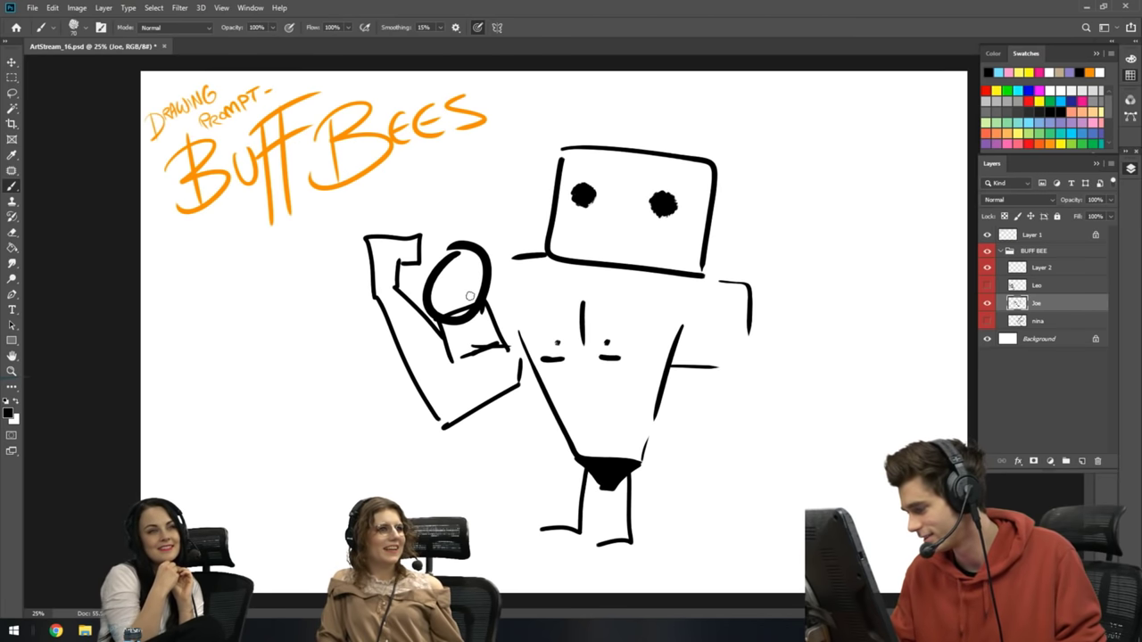
# - Turn the round shape on the flexed arm into a solid black dumbbell in the fist, and draw a short straight mouth on the face
pyautogui.moveTo(459, 243)
pyautogui.mouseDown()
pyautogui.moveTo(464, 318)
pyautogui.moveTo(428, 275)
pyautogui.moveTo(460, 245)
pyautogui.moveTo(466, 289)
pyautogui.moveTo(469, 259)
pyautogui.moveTo(469, 303)
pyautogui.moveTo(484, 284)
pyautogui.moveTo(419, 277)
pyautogui.mouseUp()
pyautogui.moveTo(387, 231)
pyautogui.mouseDown()
pyautogui.moveTo(359, 214)
pyautogui.moveTo(366, 300)
pyautogui.moveTo(344, 252)
pyautogui.moveTo(401, 243)
pyautogui.moveTo(377, 265)
pyautogui.moveTo(359, 230)
pyautogui.moveTo(385, 231)
pyautogui.moveTo(364, 239)
pyautogui.moveTo(361, 258)
pyautogui.moveTo(378, 218)
pyautogui.mouseUp()
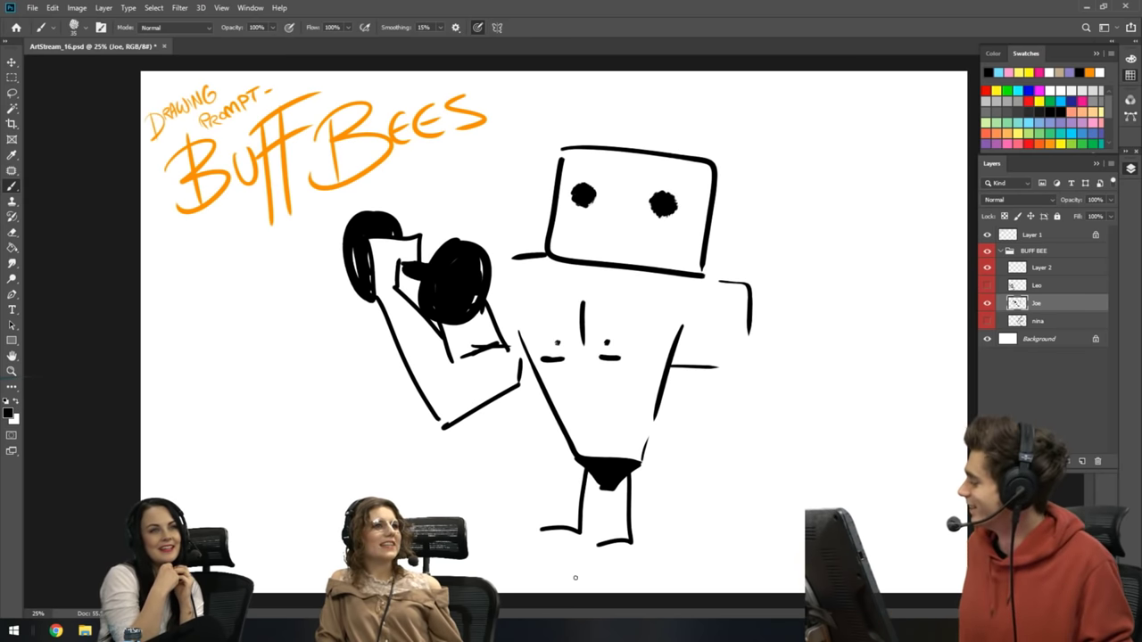
pyautogui.moveTo(592, 243); pyautogui.dragTo(634, 243)
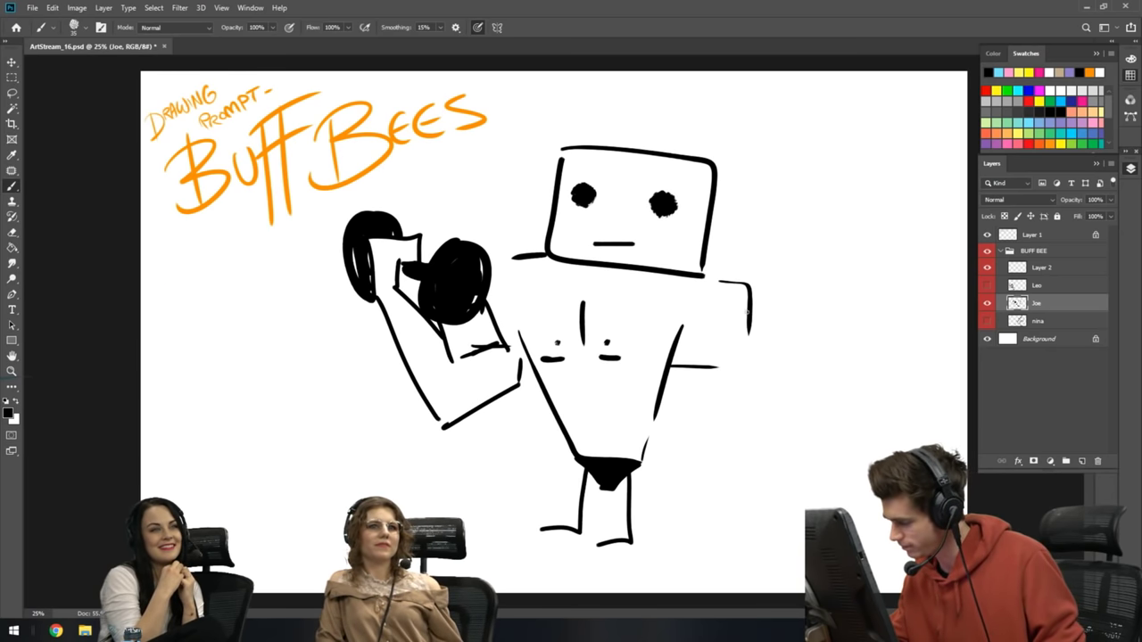
# - Draw the other arm hanging straight down and narrowing from its square shoulder, ending in a tiny round hand
pyautogui.moveTo(748, 330); pyautogui.dragTo(727, 448)
pyautogui.moveTo(712, 365)
pyautogui.mouseDown()
pyautogui.moveTo(719, 451)
pyautogui.moveTo(703, 482)
pyautogui.mouseUp()
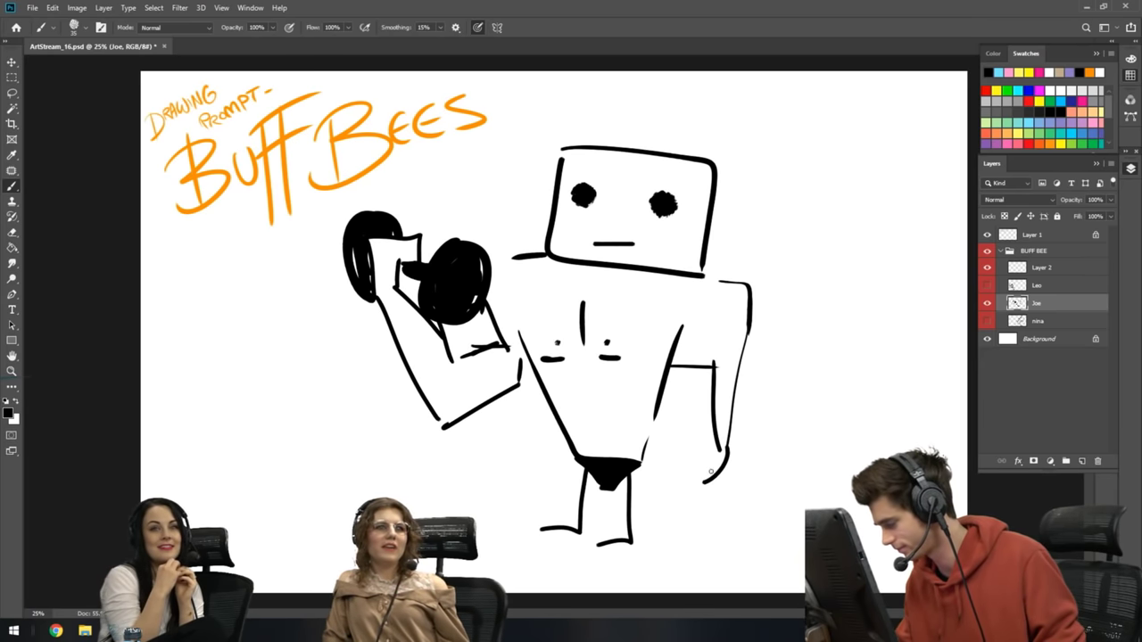
pyautogui.hotkey('ctrl', 'z')
pyautogui.moveTo(721, 447)
pyautogui.mouseDown()
pyautogui.moveTo(716, 460)
pyautogui.moveTo(723, 448)
pyautogui.mouseUp()
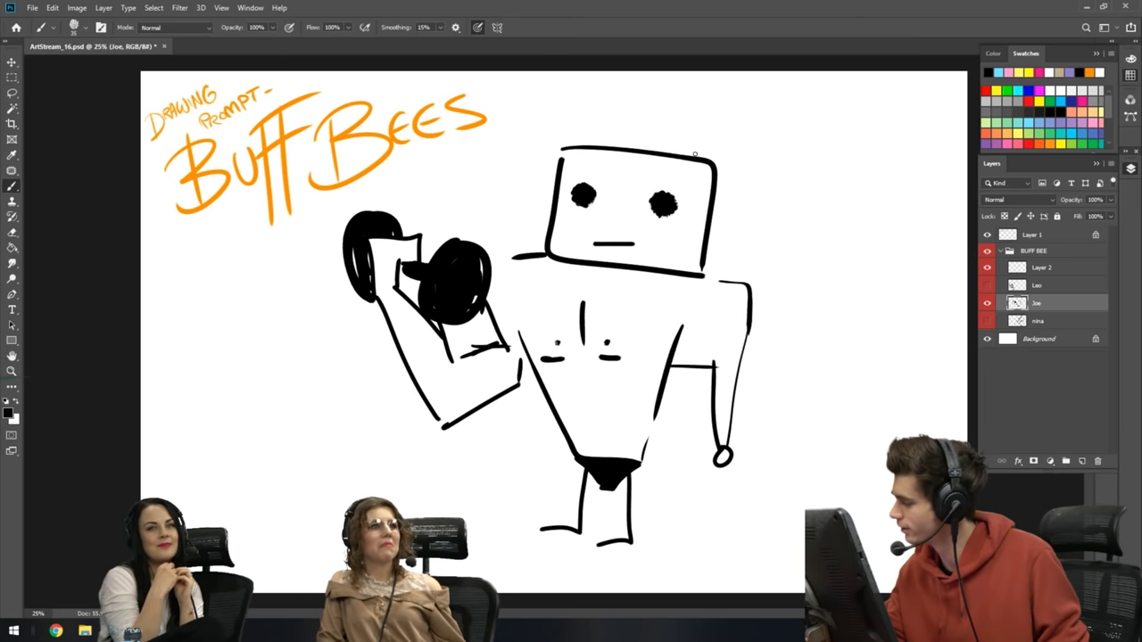
# - Draw two curved antennae with round tips on the head, and a tiny stick arm with fingers on each side of the waist
pyautogui.moveTo(693, 158); pyautogui.dragTo(724, 127)
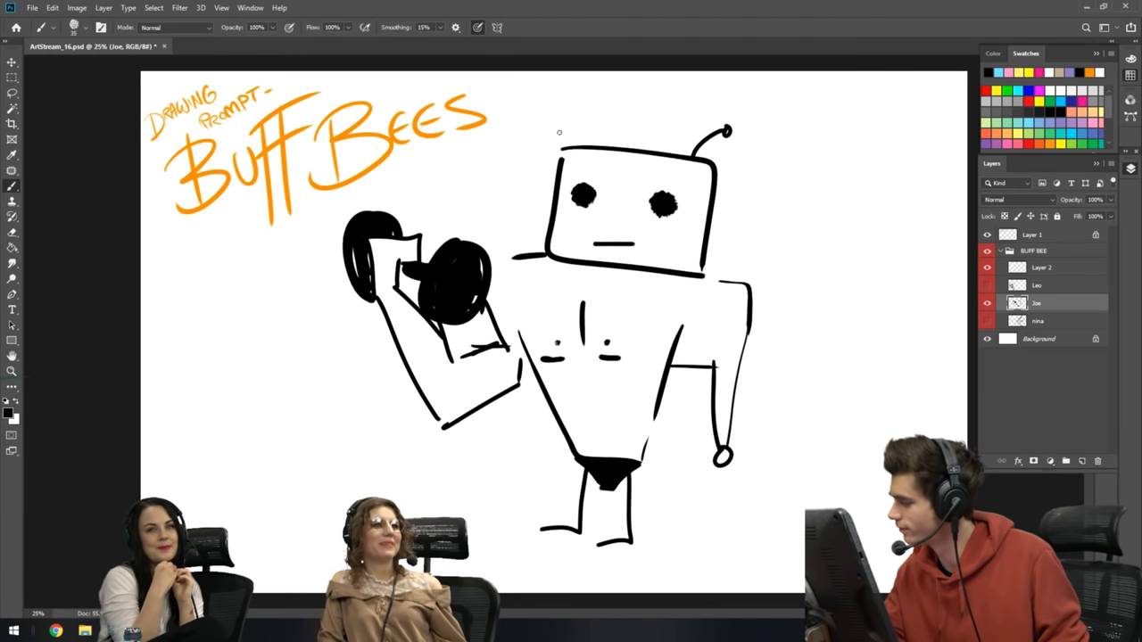
pyautogui.moveTo(577, 143); pyautogui.dragTo(550, 123)
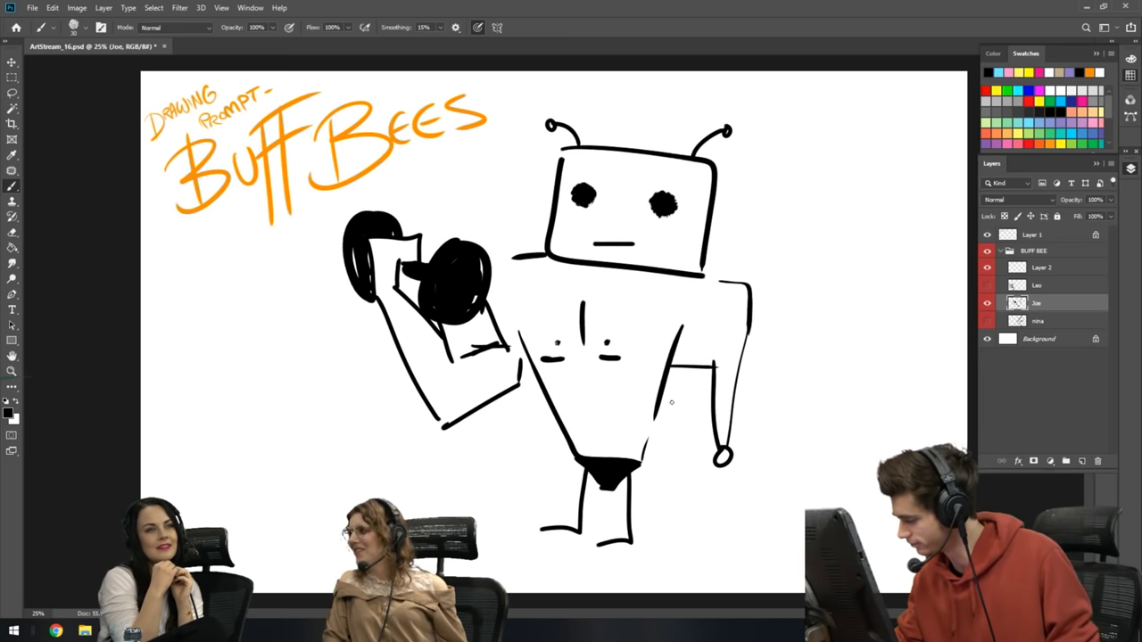
pyautogui.moveTo(678, 415); pyautogui.dragTo(685, 425)
pyautogui.moveTo(549, 409); pyautogui.dragTo(523, 426)
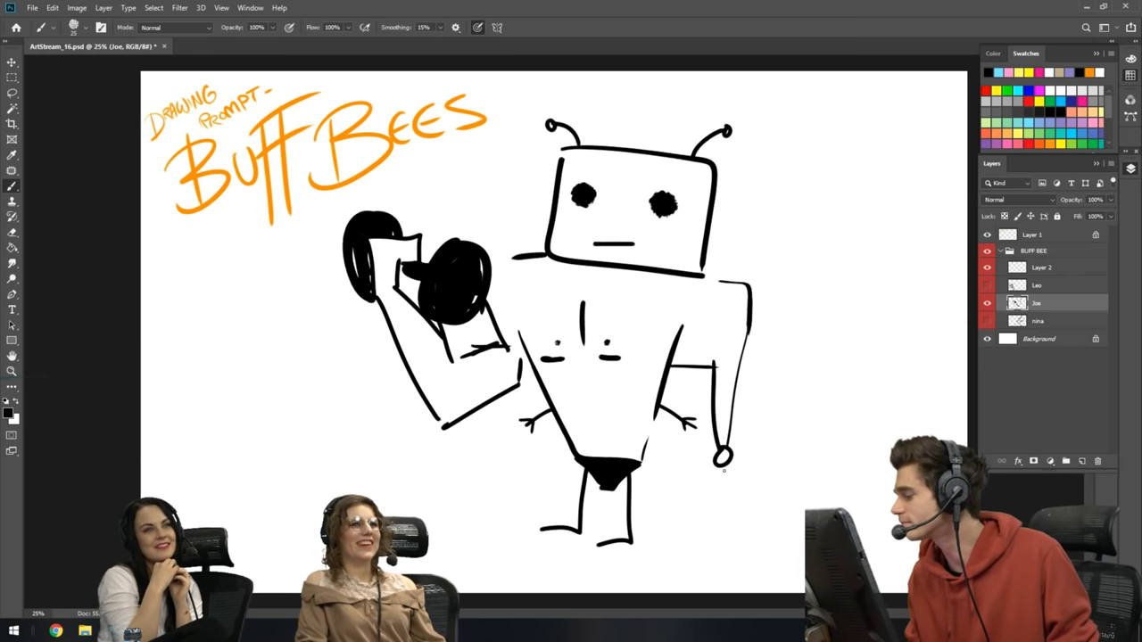
# - Extend and thicken the shoulder lines to join the arms, and draw a central line with curved cross lines as abdominal muscles
pyautogui.moveTo(493, 265); pyautogui.dragTo(522, 259)
pyautogui.moveTo(713, 281)
pyautogui.mouseDown()
pyautogui.moveTo(758, 289)
pyautogui.moveTo(749, 327)
pyautogui.mouseUp()
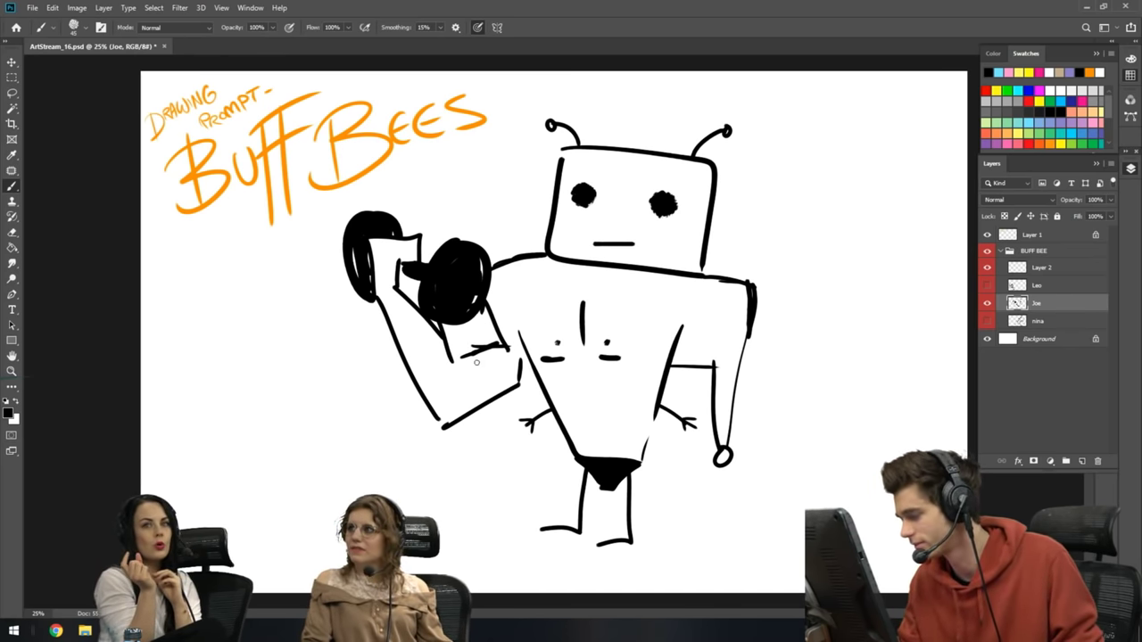
pyautogui.moveTo(477, 362); pyautogui.dragTo(502, 357)
pyautogui.moveTo(586, 376); pyautogui.dragTo(598, 452)
pyautogui.moveTo(561, 397)
pyautogui.mouseDown()
pyautogui.moveTo(622, 393)
pyautogui.moveTo(614, 419)
pyautogui.mouseUp()
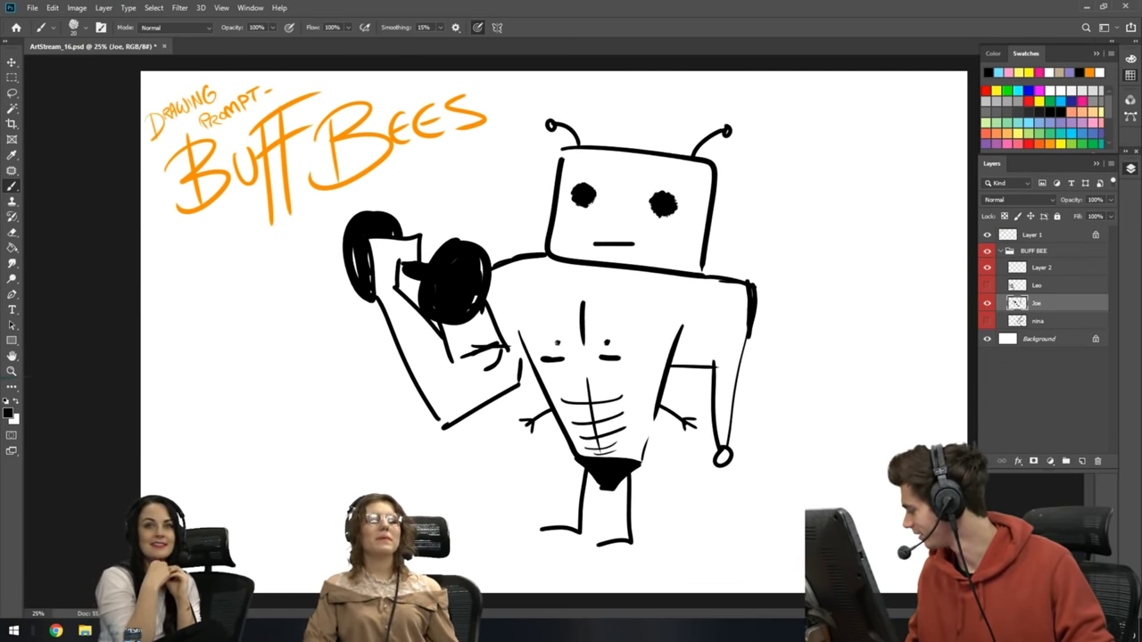
# - Add a new layer above the bee, lower the brush opacity to 33%, and paint four grey horizontal stripes across the torso and shoulders
pyautogui.click(1080, 462)
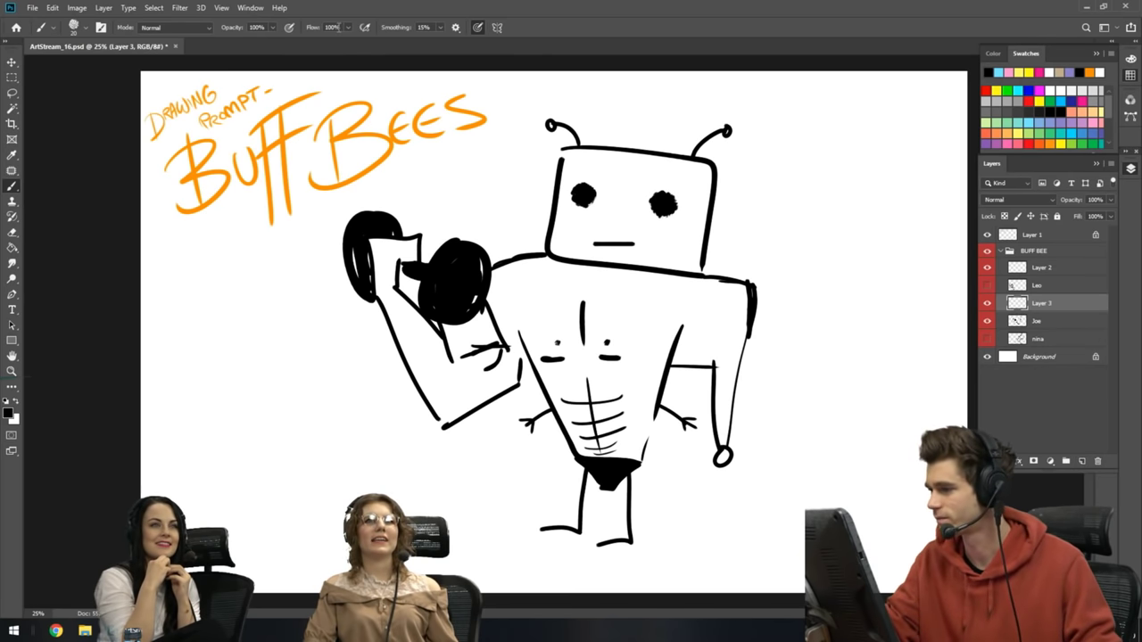
pyautogui.click(272, 28)
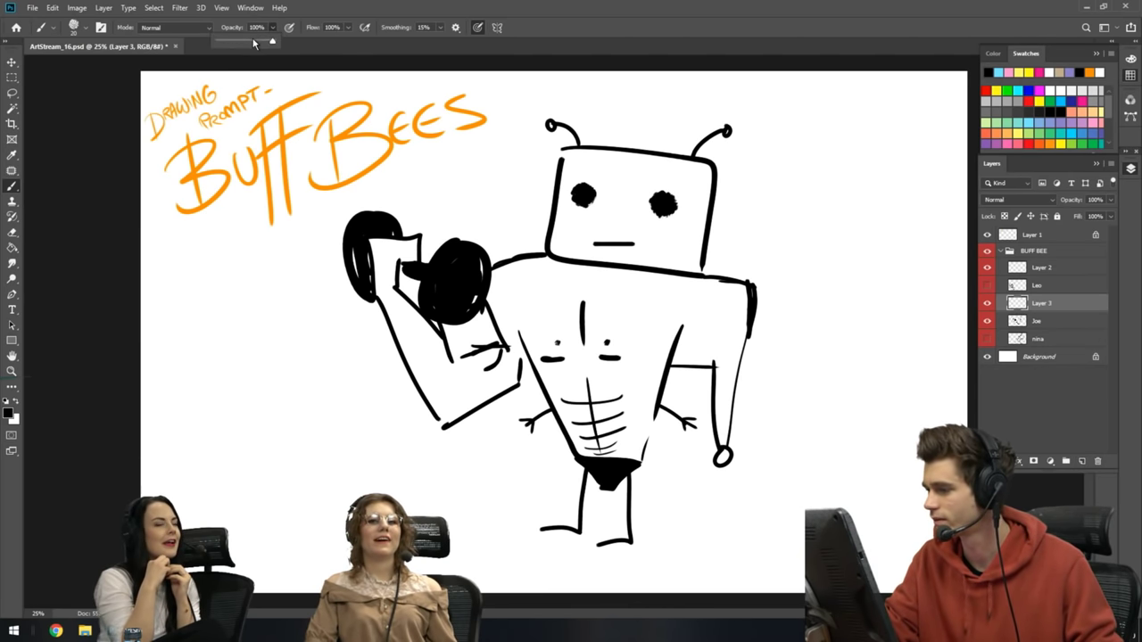
pyautogui.click(423, 8)
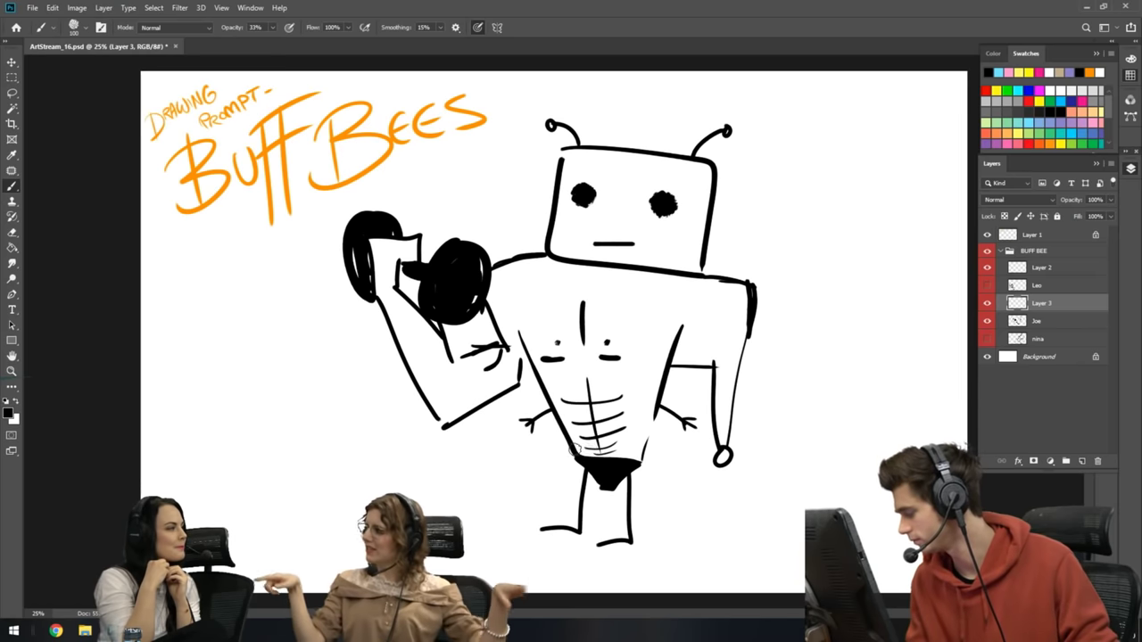
pyautogui.moveTo(576, 448); pyautogui.dragTo(647, 448)
pyautogui.moveTo(571, 411); pyautogui.dragTo(571, 412)
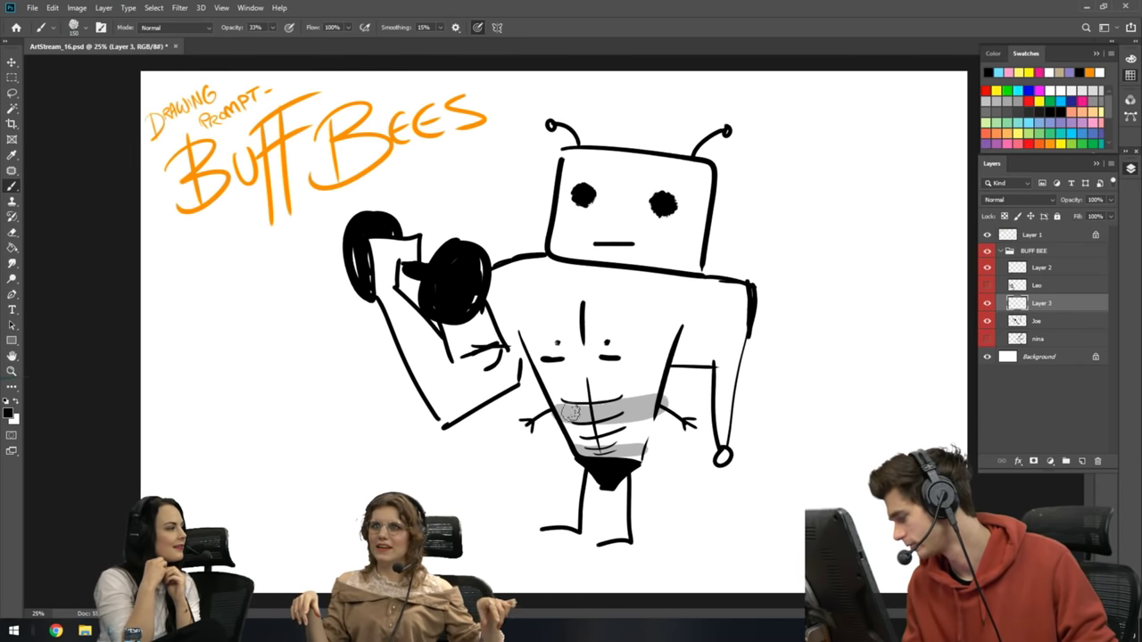
pyautogui.moveTo(538, 358)
pyautogui.mouseDown()
pyautogui.moveTo(604, 366)
pyautogui.moveTo(665, 355)
pyautogui.mouseUp()
pyautogui.press(']')
pyautogui.moveTo(513, 299)
pyautogui.mouseDown()
pyautogui.moveTo(643, 318)
pyautogui.moveTo(732, 310)
pyautogui.mouseUp()
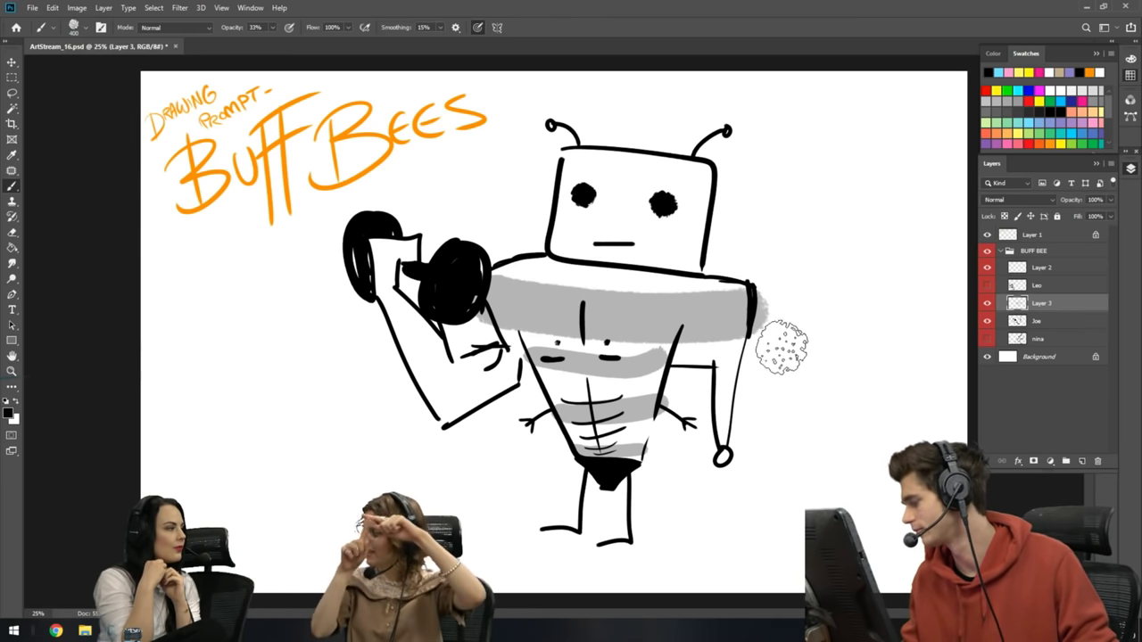
# - Paint matching grey stripes across the hanging arm and the flexed arm with a brush size of 175
pyautogui.press('[')
pyautogui.press('[')
pyautogui.press('[')
pyautogui.press('[')
pyautogui.moveTo(756, 319); pyautogui.dragTo(731, 362)
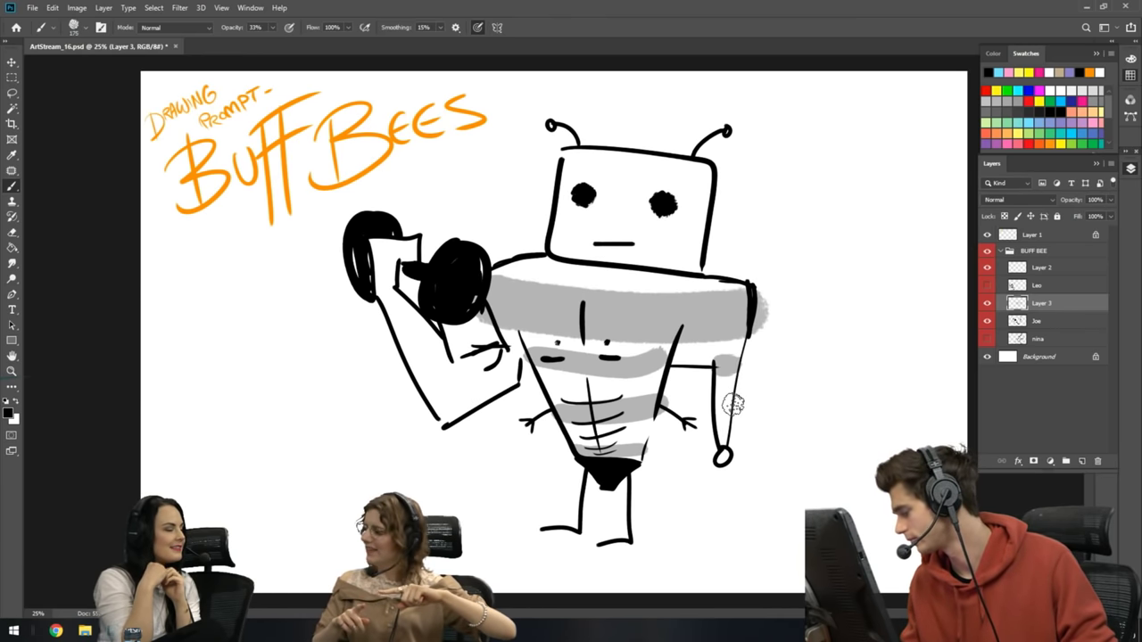
pyautogui.press(']')
pyautogui.moveTo(467, 353)
pyautogui.mouseDown()
pyautogui.moveTo(502, 413)
pyautogui.moveTo(557, 446)
pyautogui.moveTo(449, 397)
pyautogui.moveTo(431, 355)
pyautogui.moveTo(418, 376)
pyautogui.moveTo(449, 399)
pyautogui.moveTo(400, 301)
pyautogui.moveTo(429, 379)
pyautogui.mouseUp()
pyautogui.press('[')
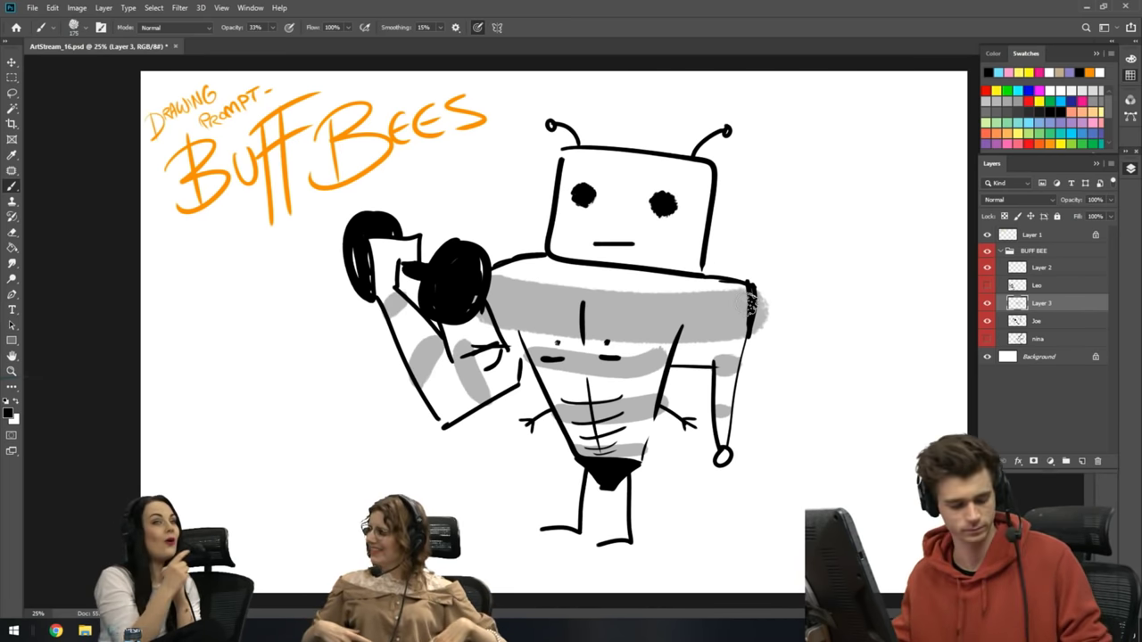
# - Erase the grey paint that spills outside the square shoulder, and return to the brush
pyautogui.press('e')
pyautogui.moveTo(760, 329); pyautogui.dragTo(759, 293)
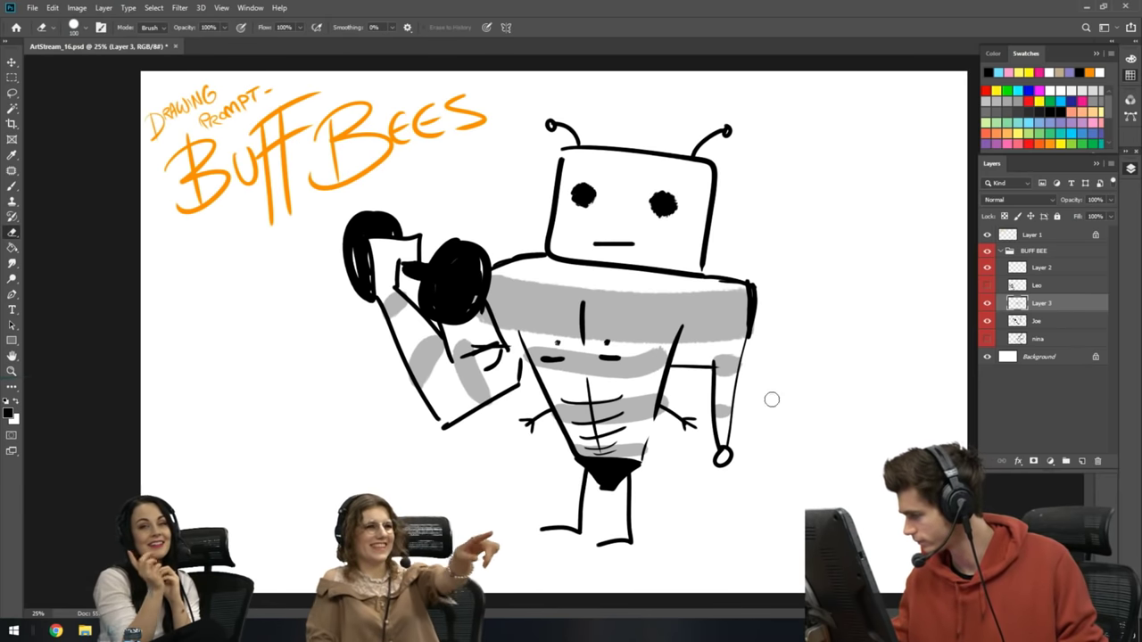
pyautogui.press('b')
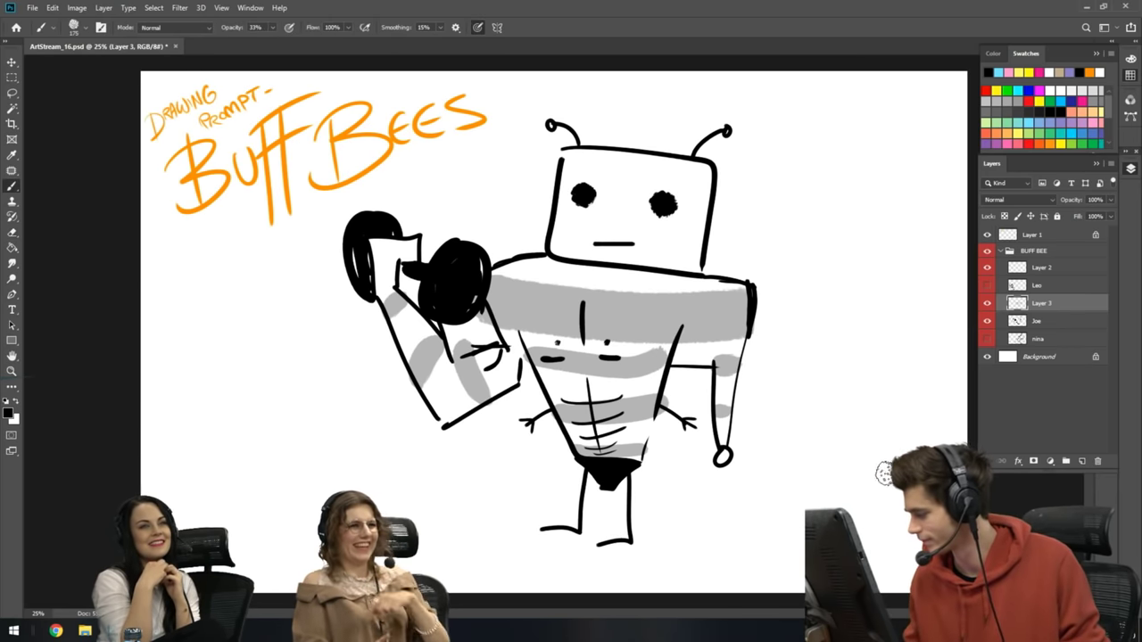
# - Sketch a small light-grey side view of the blocky figure beside the bee, using a brush size of 25
pyautogui.press('[')
pyautogui.press('[')
pyautogui.press('[')
pyautogui.press('[')
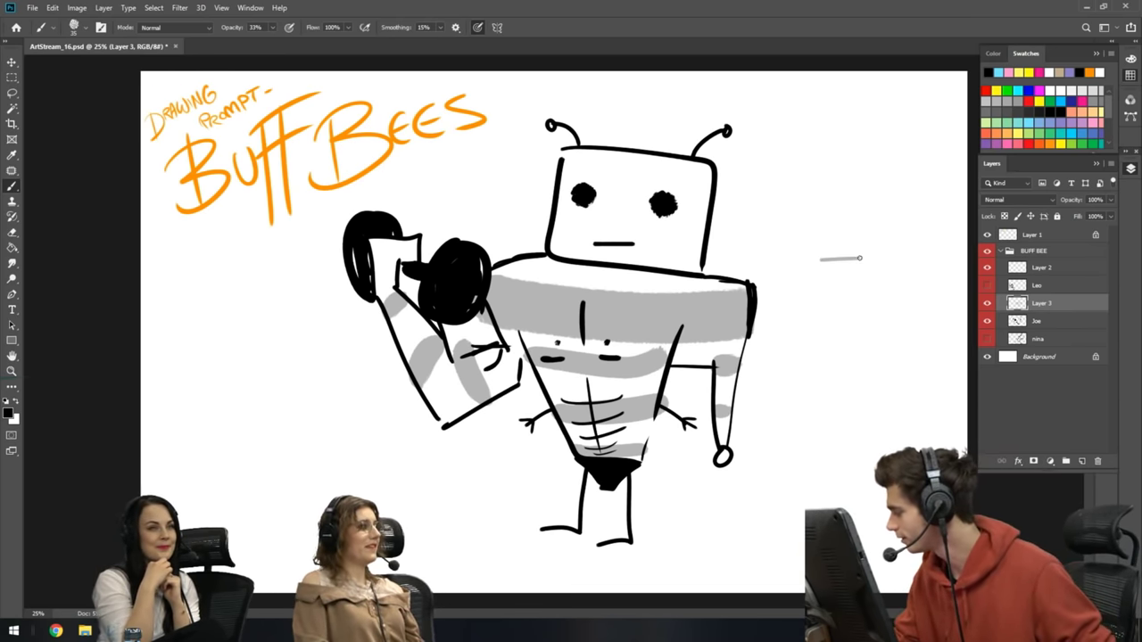
pyautogui.moveTo(858, 272)
pyautogui.mouseDown()
pyautogui.moveTo(857, 312)
pyautogui.moveTo(846, 296)
pyautogui.moveTo(821, 322)
pyautogui.moveTo(859, 342)
pyautogui.mouseUp()
pyautogui.moveTo(823, 212); pyautogui.dragTo(822, 262)
pyautogui.moveTo(820, 209)
pyautogui.mouseDown()
pyautogui.moveTo(869, 207)
pyautogui.moveTo(861, 260)
pyautogui.mouseUp()
pyautogui.moveTo(861, 260)
pyautogui.mouseDown()
pyautogui.moveTo(838, 258)
pyautogui.moveTo(861, 286)
pyautogui.mouseUp()
pyautogui.moveTo(743, 215)
pyautogui.mouseDown()
pyautogui.moveTo(767, 225)
pyautogui.moveTo(742, 243)
pyautogui.moveTo(819, 214)
pyautogui.moveTo(785, 245)
pyautogui.mouseUp()
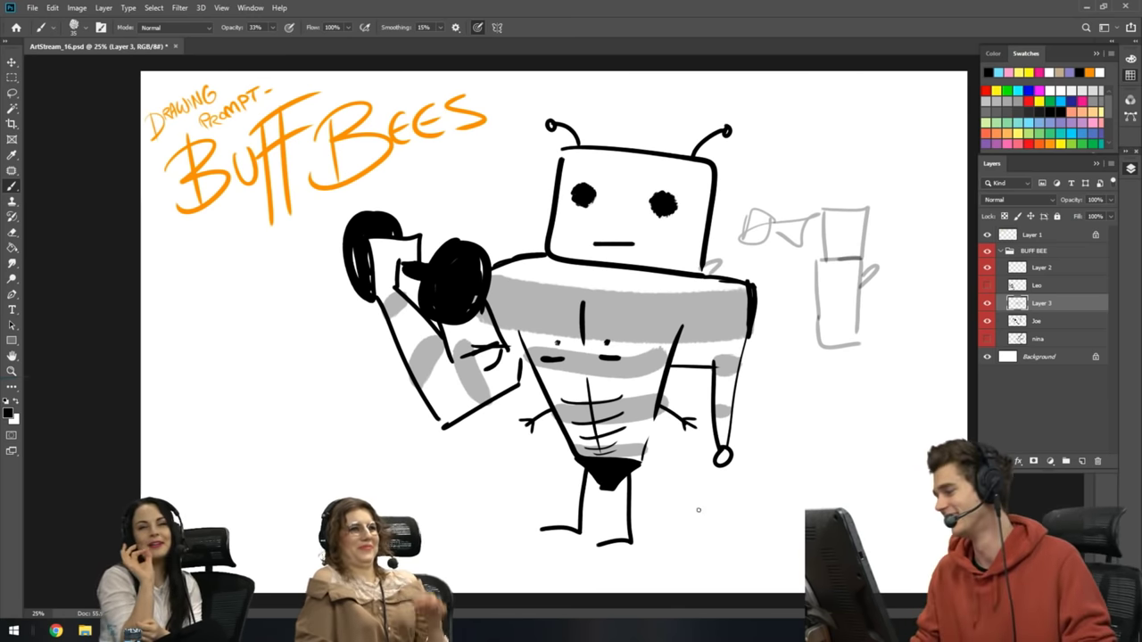
# - Restore the brush opacity to 100% and draw a small rounded black wing on each shoulder beside the head
pyautogui.moveTo(272, 28); pyautogui.dragTo(377, 51)
pyautogui.click(709, 263)
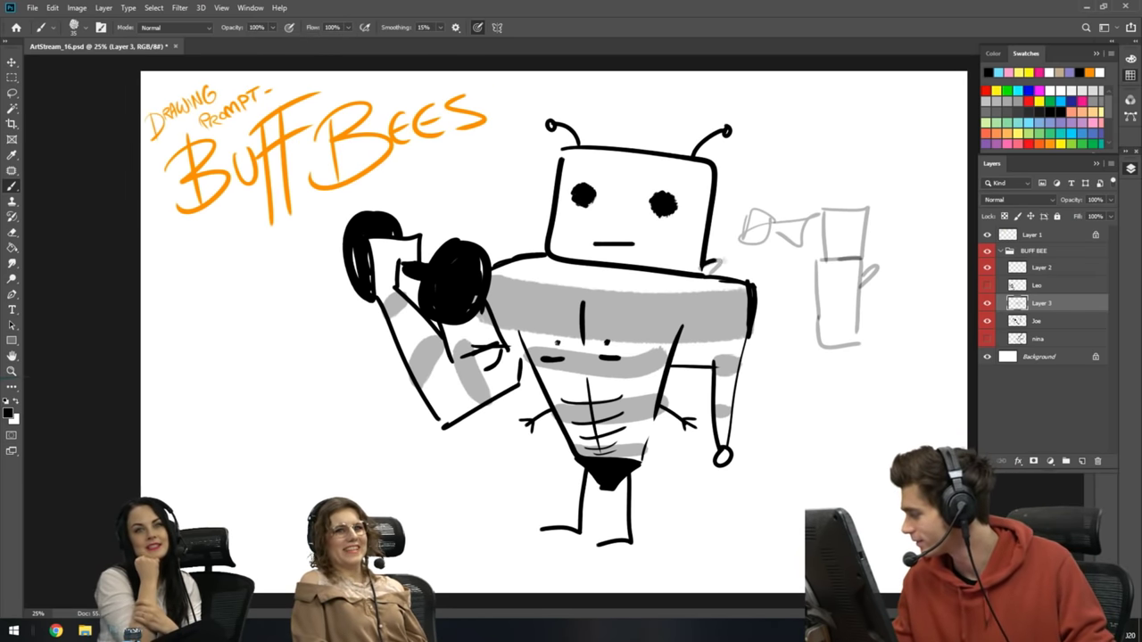
pyautogui.moveTo(720, 261); pyautogui.dragTo(704, 271)
pyautogui.moveTo(544, 238); pyautogui.dragTo(531, 253)
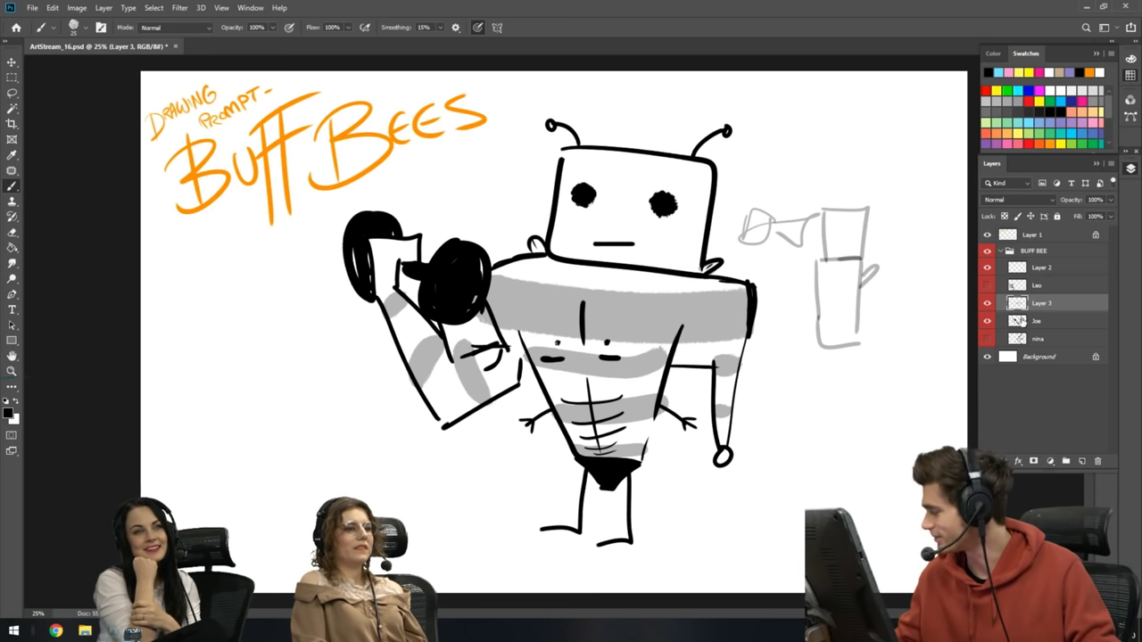
# - Try curved chest-muscle strokes from the central chest line with the brush flow at 59% and at 36%
pyautogui.click(347, 27)
pyautogui.moveTo(355, 41); pyautogui.dragTo(327, 41)
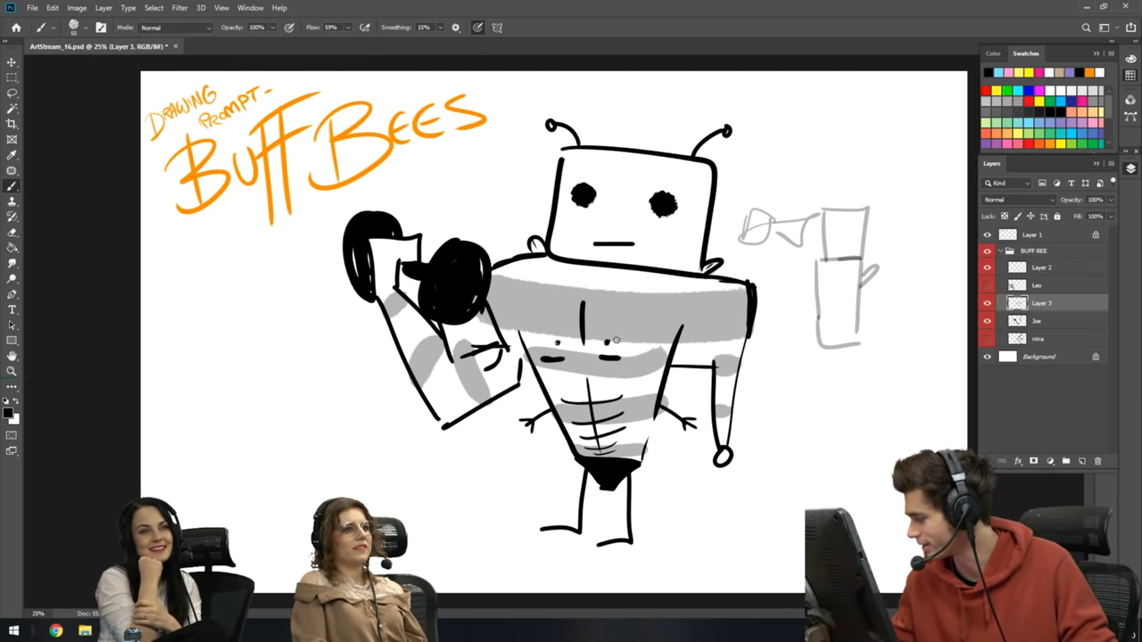
pyautogui.moveTo(583, 316); pyautogui.dragTo(611, 353)
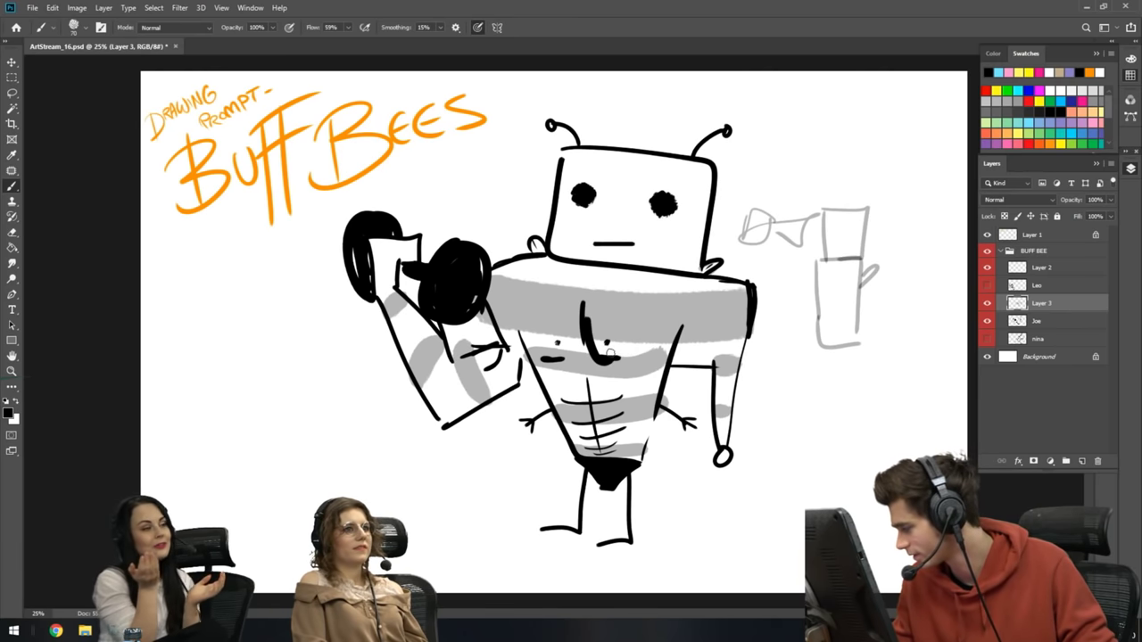
pyautogui.hotkey('ctrl', 'z')
pyautogui.click(348, 28)
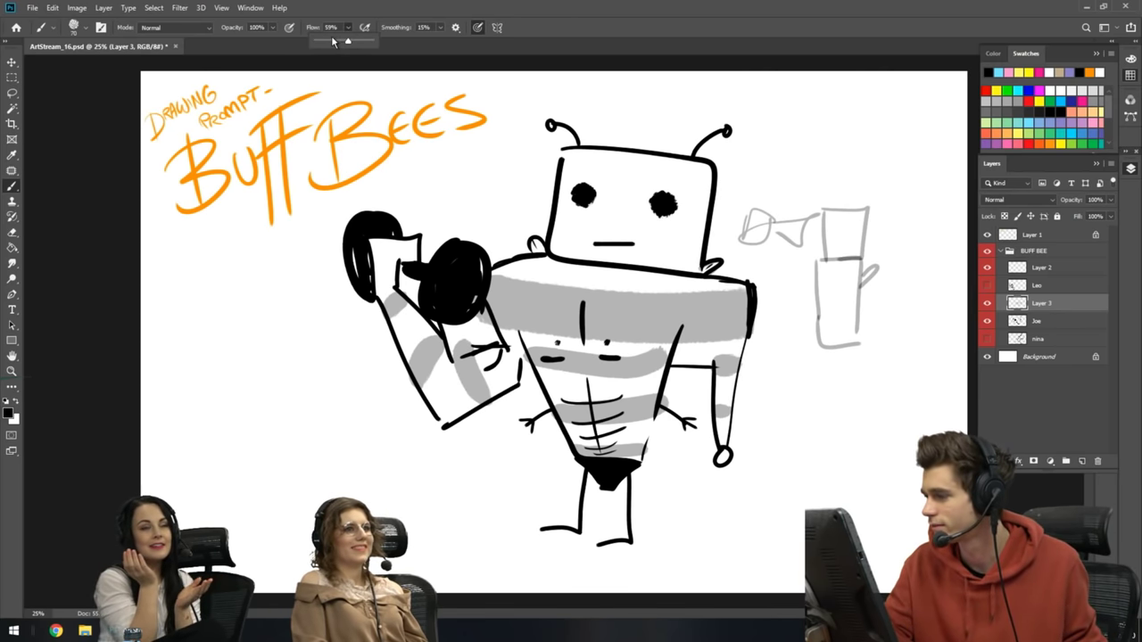
pyautogui.moveTo(590, 323); pyautogui.dragTo(634, 358)
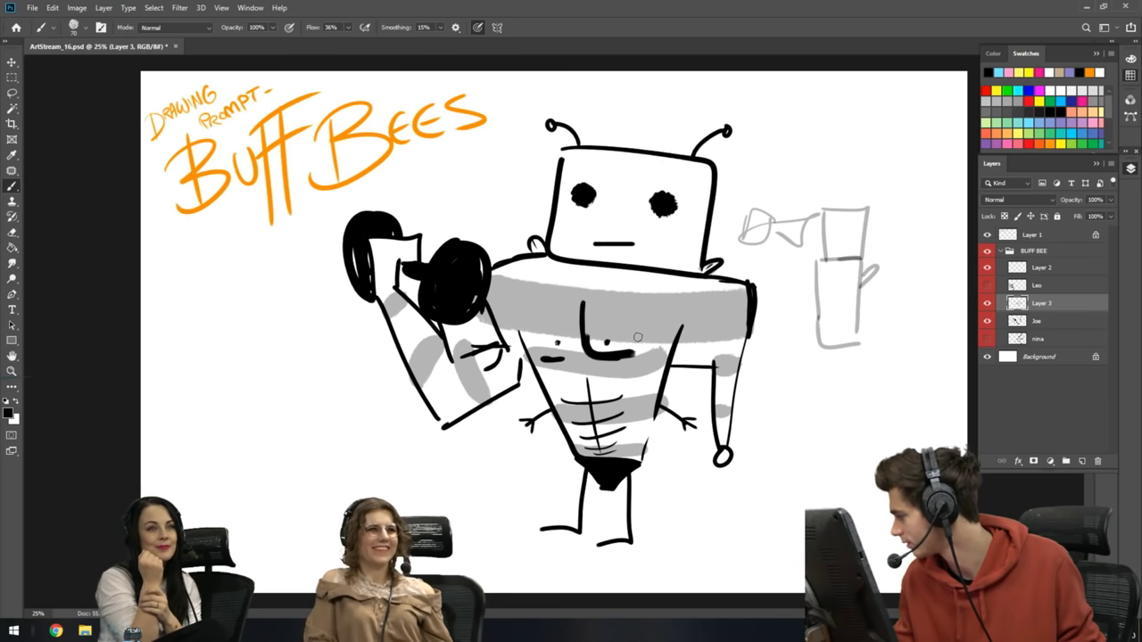
pyautogui.hotkey('ctrl', 'z')
# - Lower the brush opacity to 71% and test a curved stroke under the other chest muscle
pyautogui.click(269, 28)
pyautogui.moveTo(278, 41); pyautogui.dragTo(256, 41)
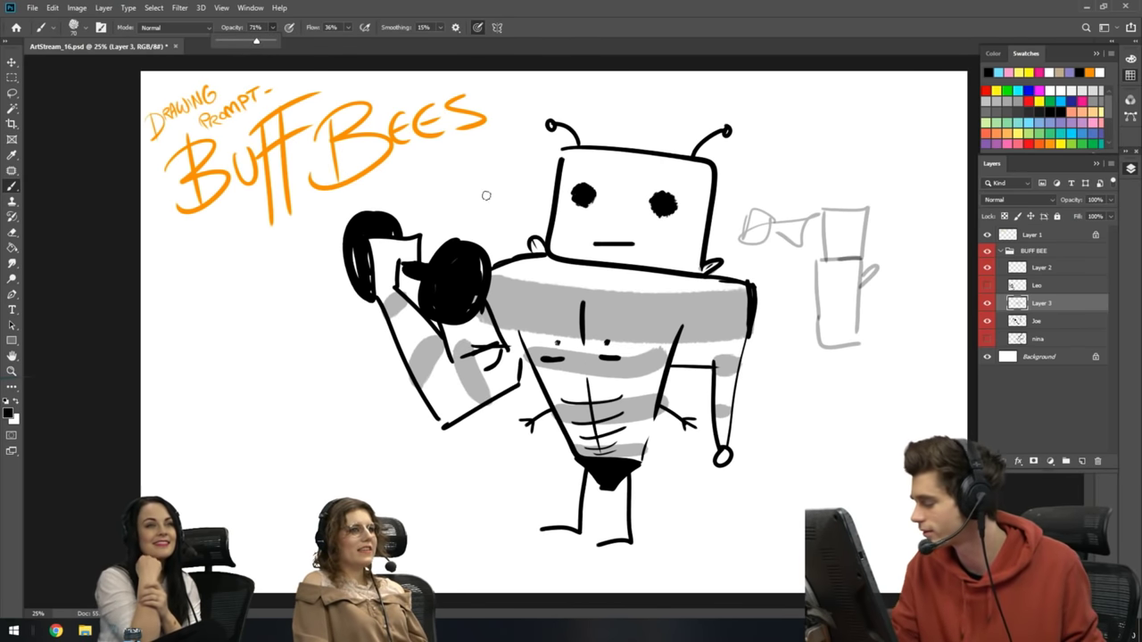
pyautogui.moveTo(580, 328)
pyautogui.mouseDown()
pyautogui.moveTo(646, 355)
pyautogui.moveTo(664, 346)
pyautogui.moveTo(575, 339)
pyautogui.moveTo(535, 359)
pyautogui.mouseUp()
pyautogui.hotkey('ctrl', 'z')
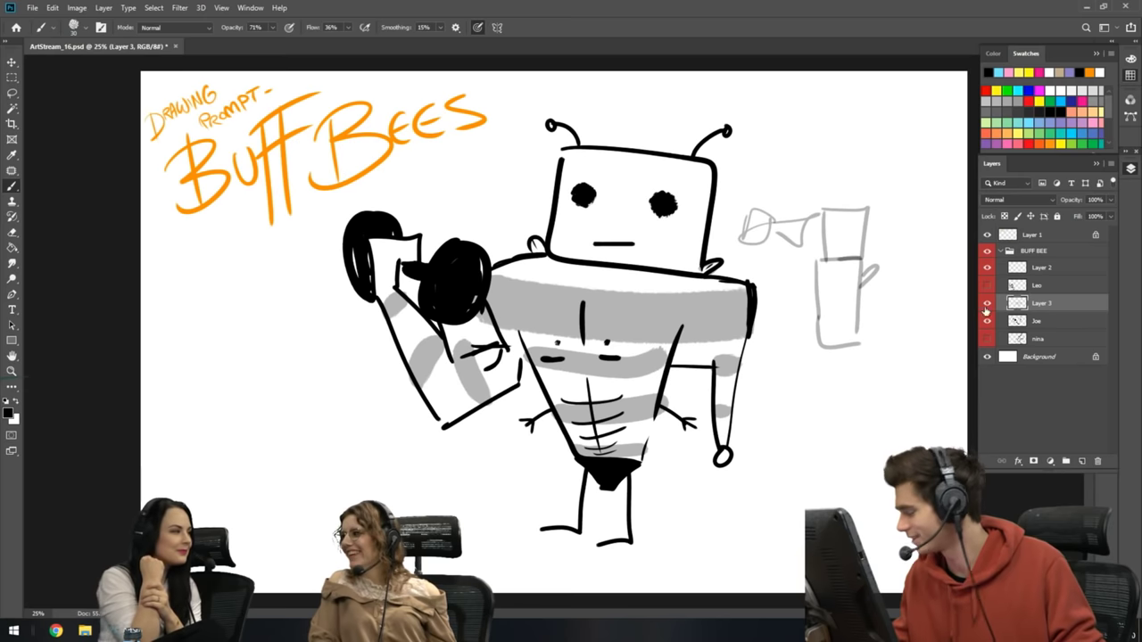
pyautogui.press('e')
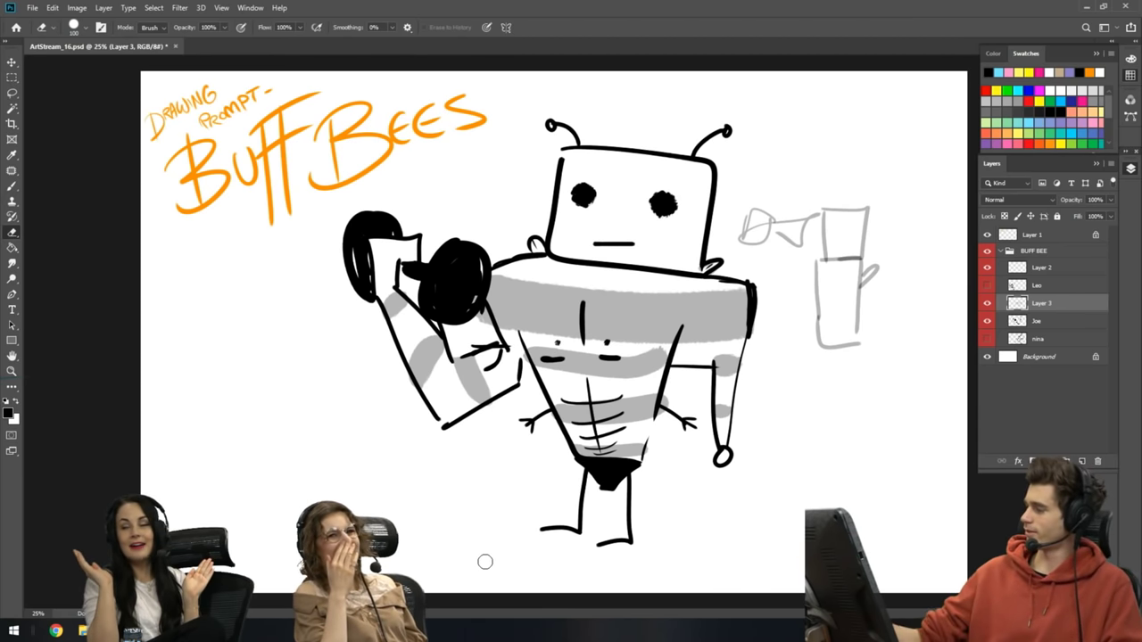
pyautogui.click(1032, 321)
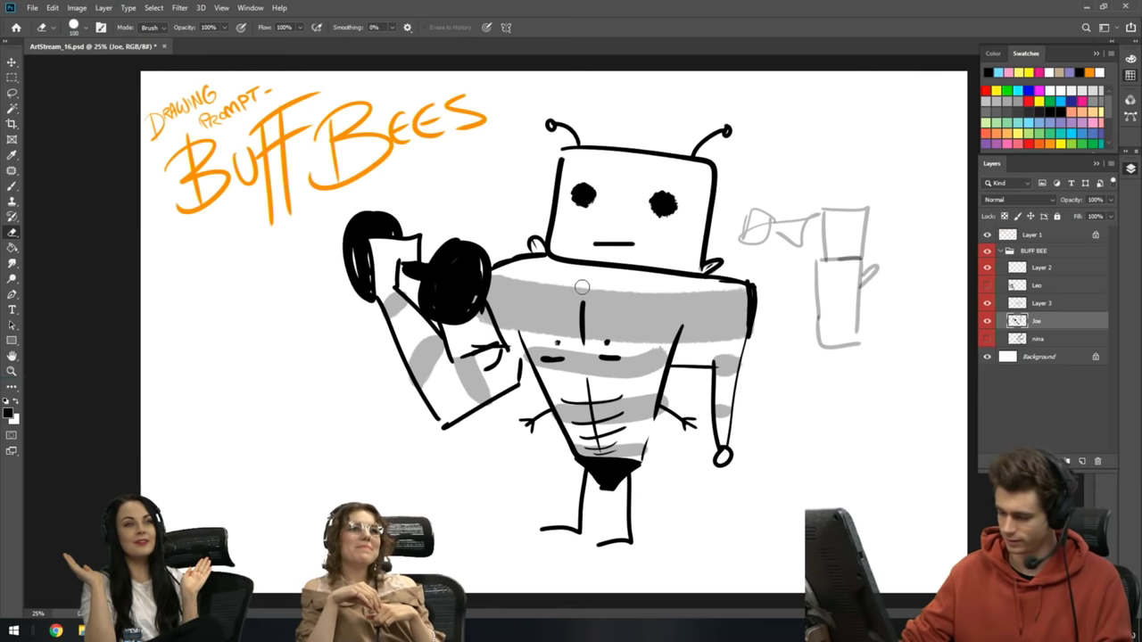
pyautogui.press('b')
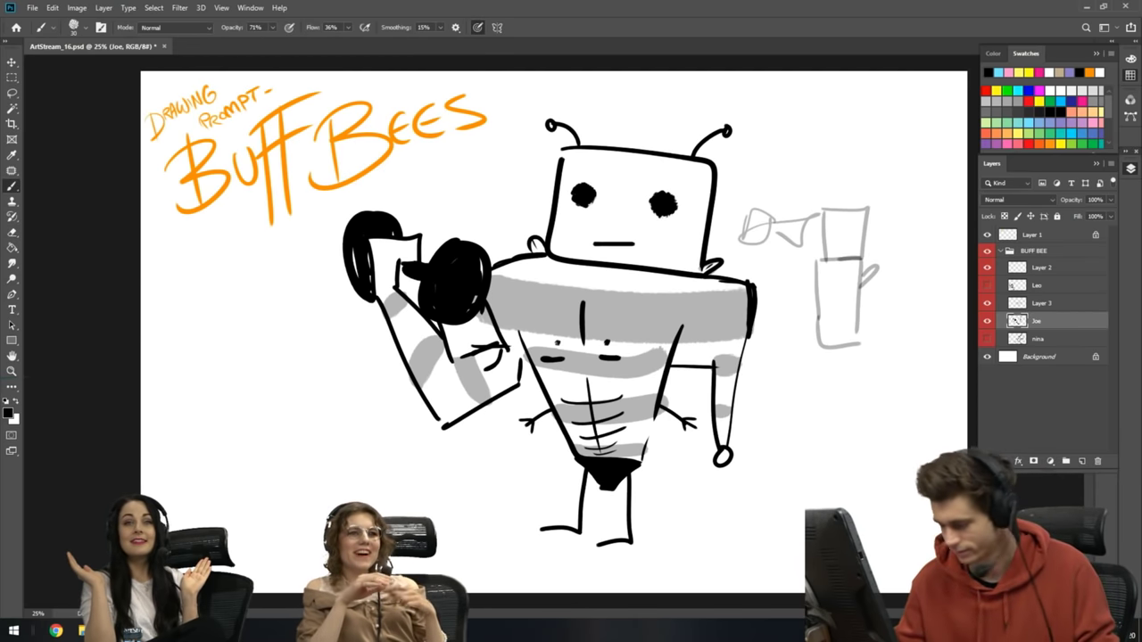
pyautogui.click(1030, 307)
# - Lower the brush flow to 21% and paint dark grey shading on the flexed biceps and under both chest muscles
pyautogui.click(347, 30)
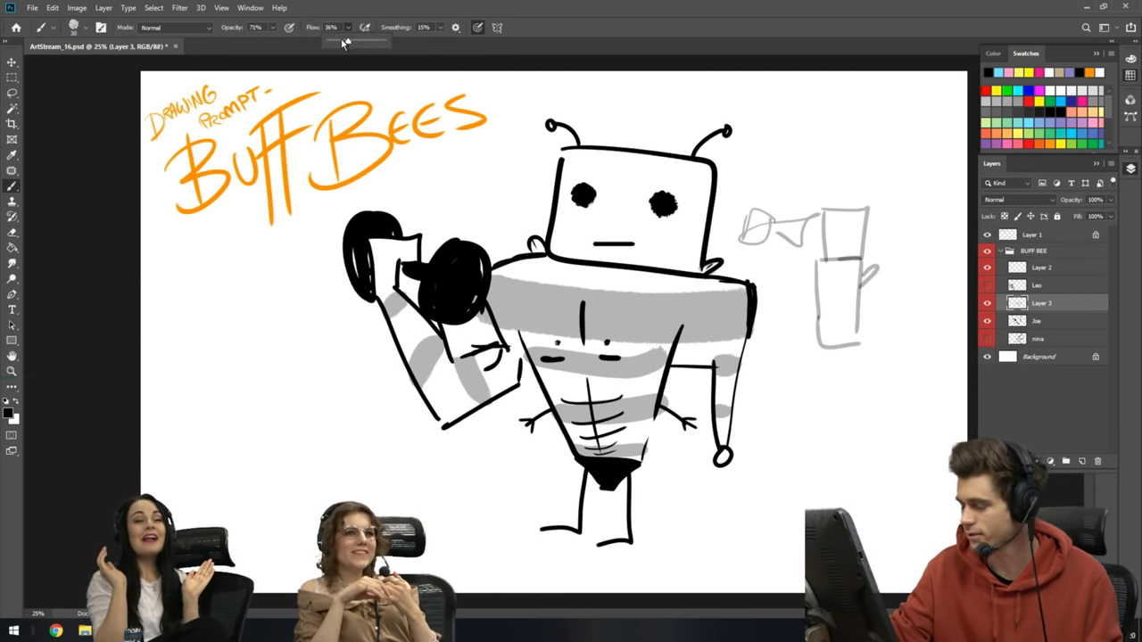
pyautogui.click(568, 45)
pyautogui.moveTo(462, 325)
pyautogui.mouseDown()
pyautogui.moveTo(459, 337)
pyautogui.moveTo(486, 343)
pyautogui.moveTo(482, 335)
pyautogui.moveTo(501, 329)
pyautogui.moveTo(473, 357)
pyautogui.moveTo(482, 370)
pyautogui.moveTo(639, 360)
pyautogui.mouseUp()
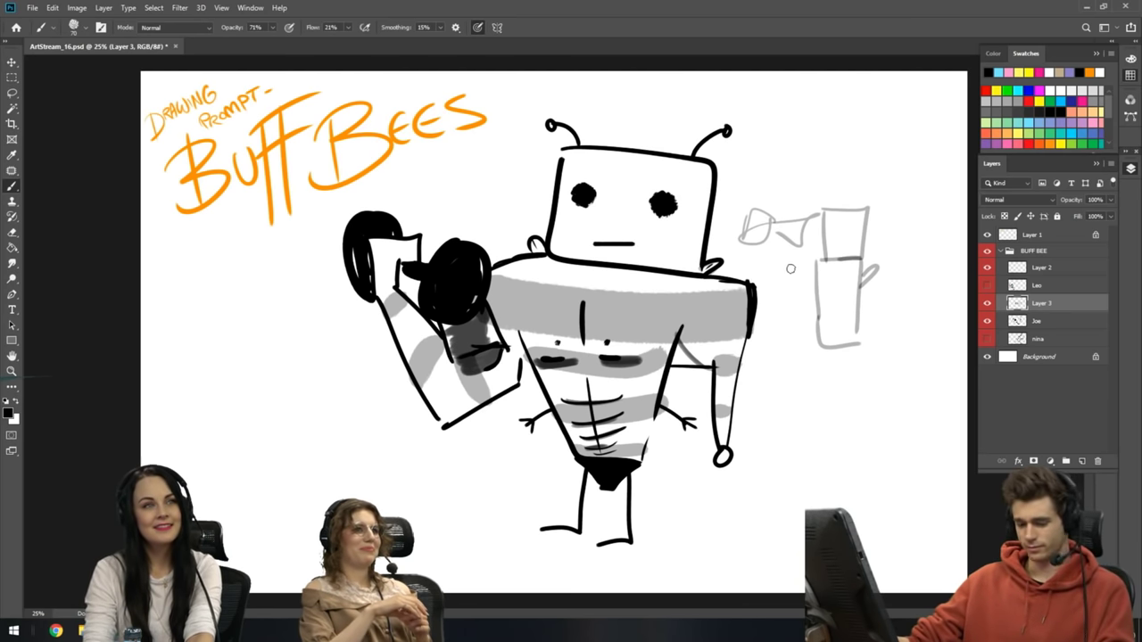
# - Raise the brush flow to 100% and paint a thick dark cross over each of the two chest dots
pyautogui.moveTo(348, 28); pyautogui.dragTo(392, 41)
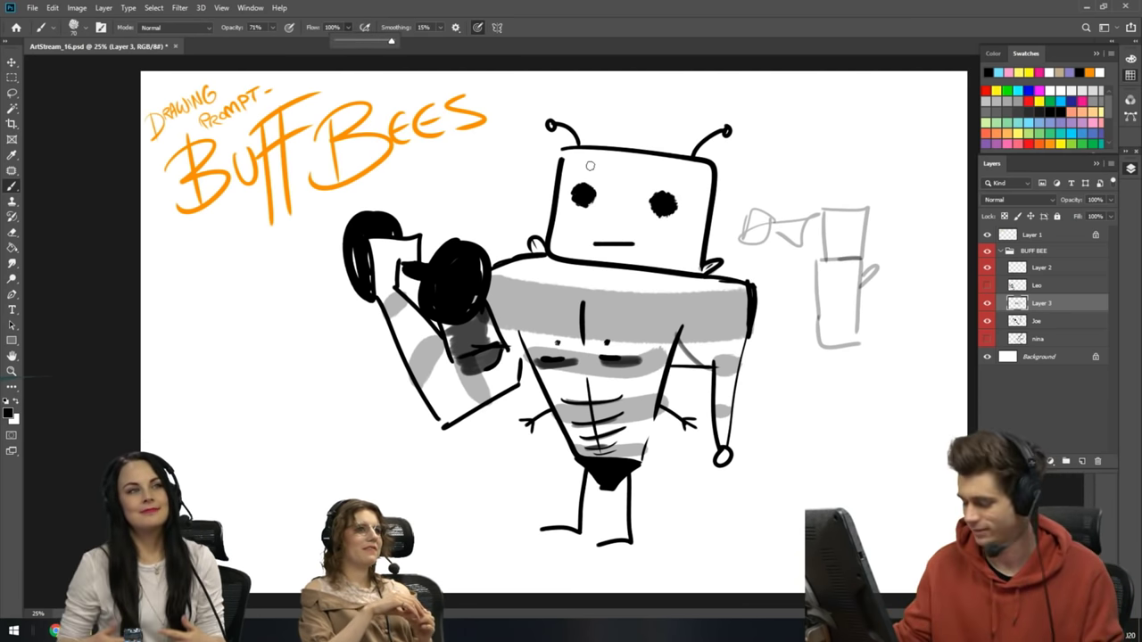
pyautogui.moveTo(543, 333)
pyautogui.mouseDown()
pyautogui.moveTo(569, 355)
pyautogui.moveTo(541, 357)
pyautogui.moveTo(618, 355)
pyautogui.moveTo(594, 356)
pyautogui.mouseUp()
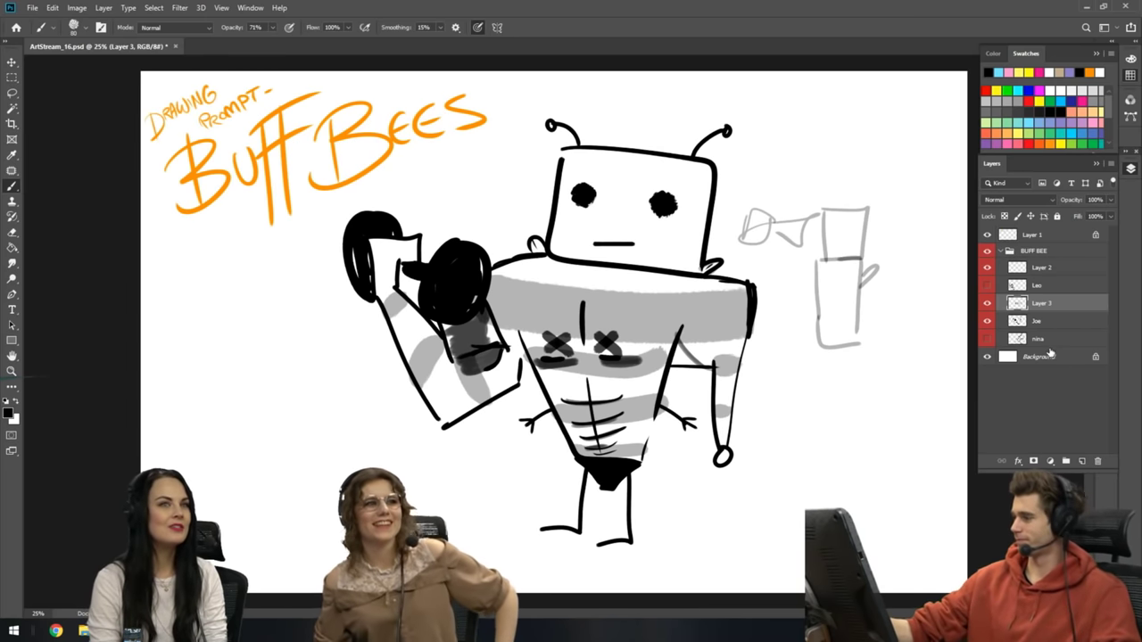
# - Show the other two artists' hidden bee drawings together with the blocky bee
pyautogui.click(986, 285)
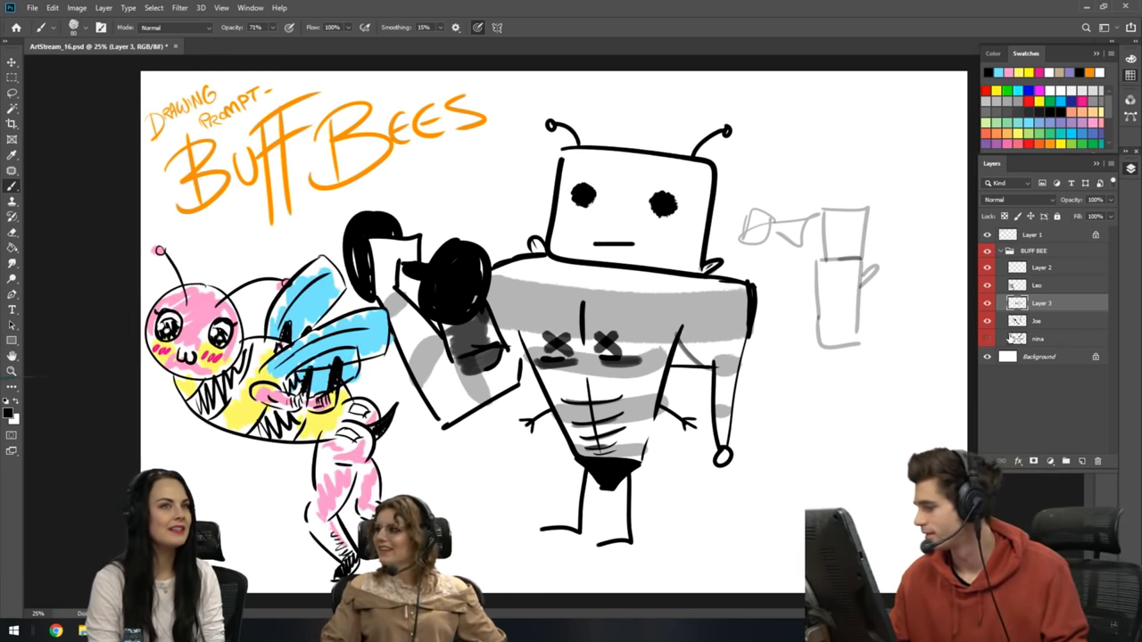
pyautogui.click(987, 339)
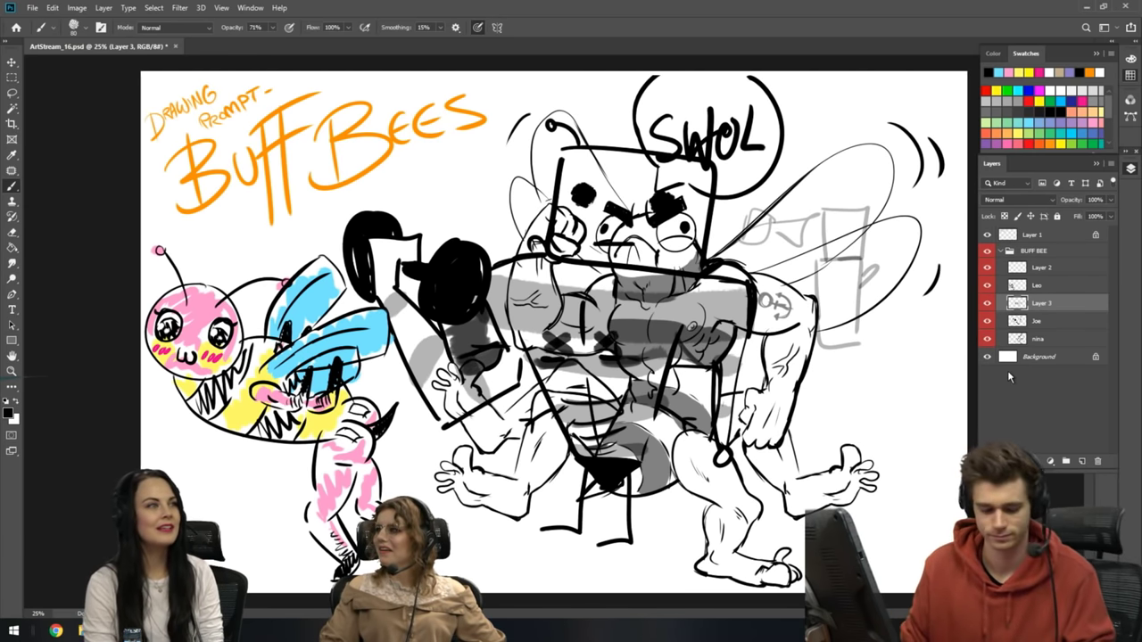
# - Try to move the blocky bee by shifting its grey shading layer down and to the left
pyautogui.press('t')
pyautogui.press('v')
pyautogui.moveTo(678, 344); pyautogui.dragTo(591, 439)
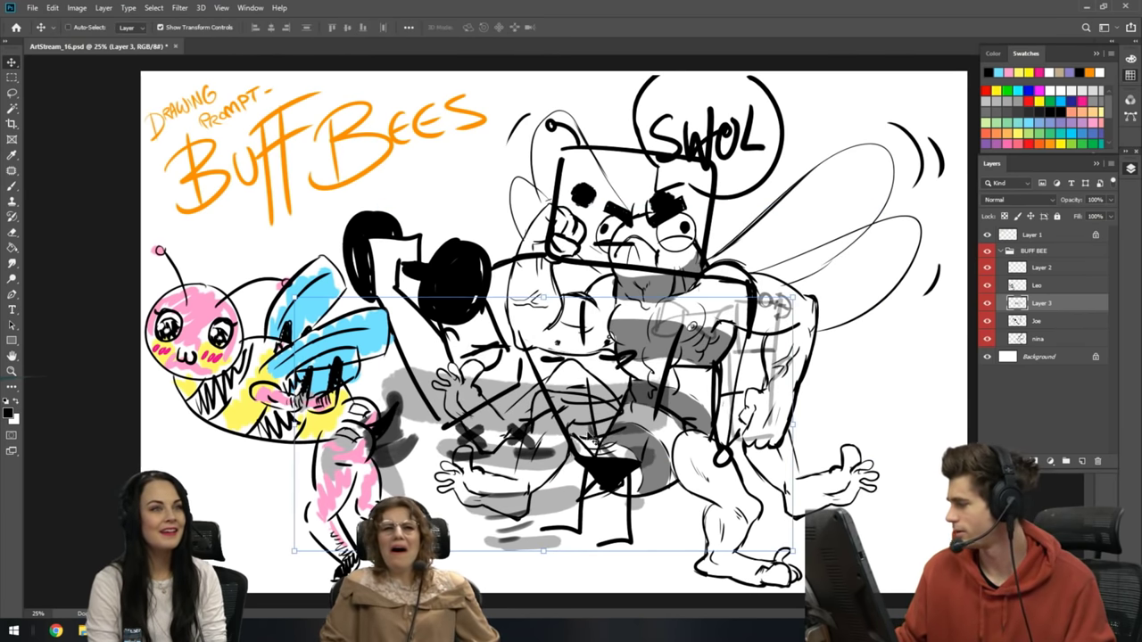
# - Group the blocky bee's shading and line-art layers, scale the group to about 60%, rotate it about 4°, and place it in the canvas's upper left
pyautogui.keyDown('shift'); pyautogui.click(1068, 322); pyautogui.keyUp('shift')
pyautogui.hotkey('ctrl', 'g')
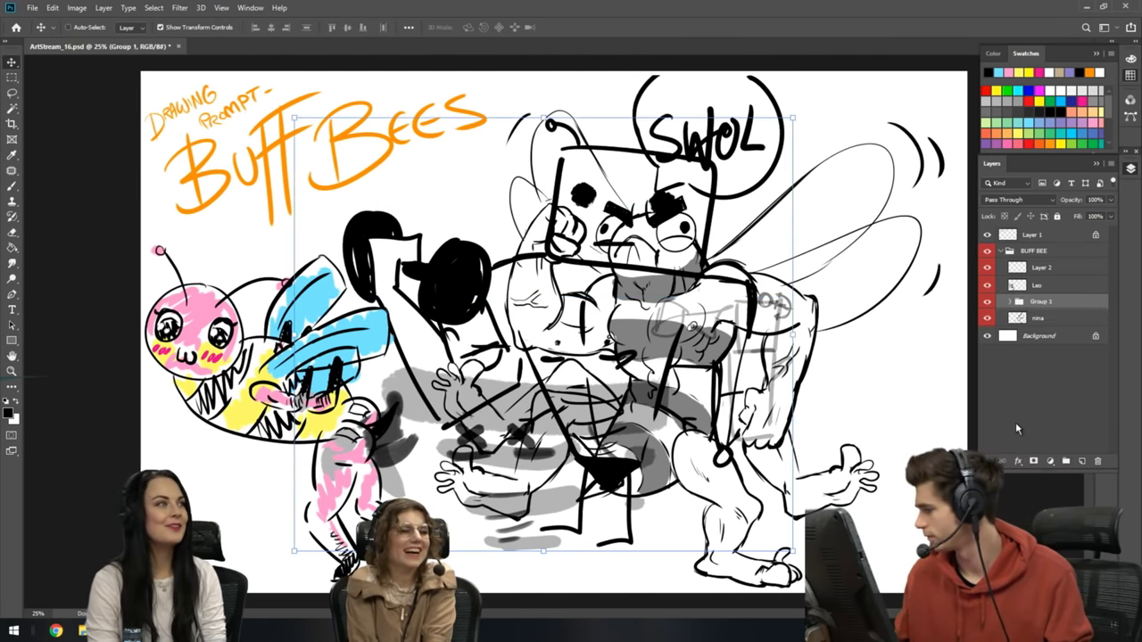
pyautogui.moveTo(792, 116)
pyautogui.mouseDown()
pyautogui.moveTo(620, 268)
pyautogui.moveTo(649, 286)
pyautogui.mouseUp()
pyautogui.moveTo(512, 411); pyautogui.dragTo(462, 229)
pyautogui.moveTo(563, 122); pyautogui.dragTo(525, 132)
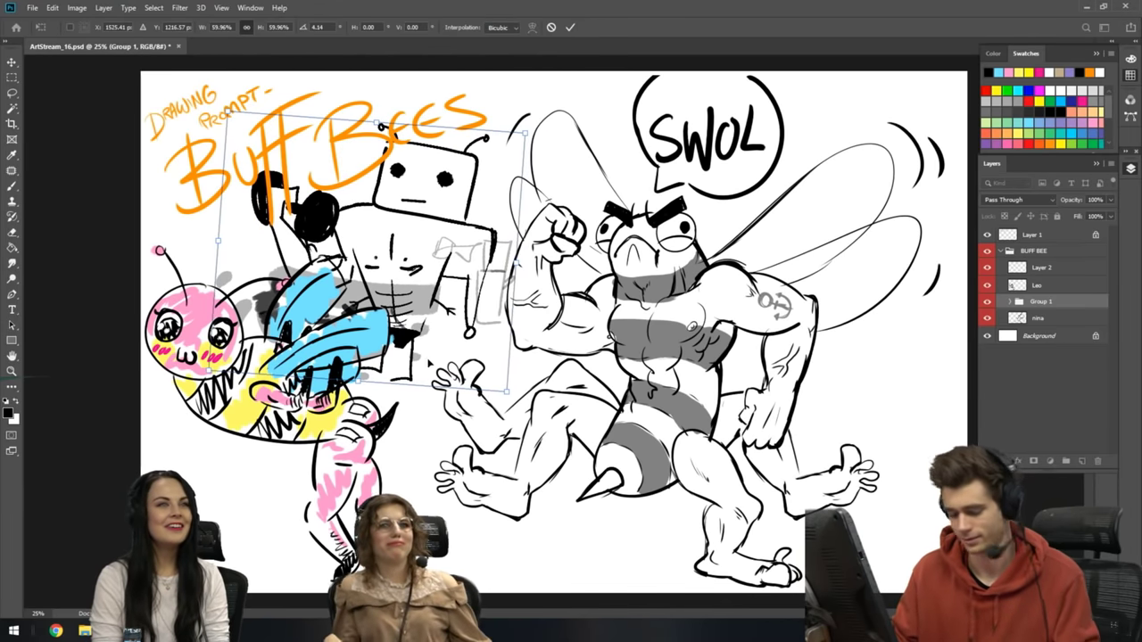
pyautogui.press('Return')
# - Shift the pink-and-yellow bee slightly down and left, and move the striped "SWOL" bee to the right
pyautogui.keyDown('ctrl'); pyautogui.click(307, 481); pyautogui.keyUp('ctrl')
pyautogui.moveTo(308, 482); pyautogui.dragTo(297, 503)
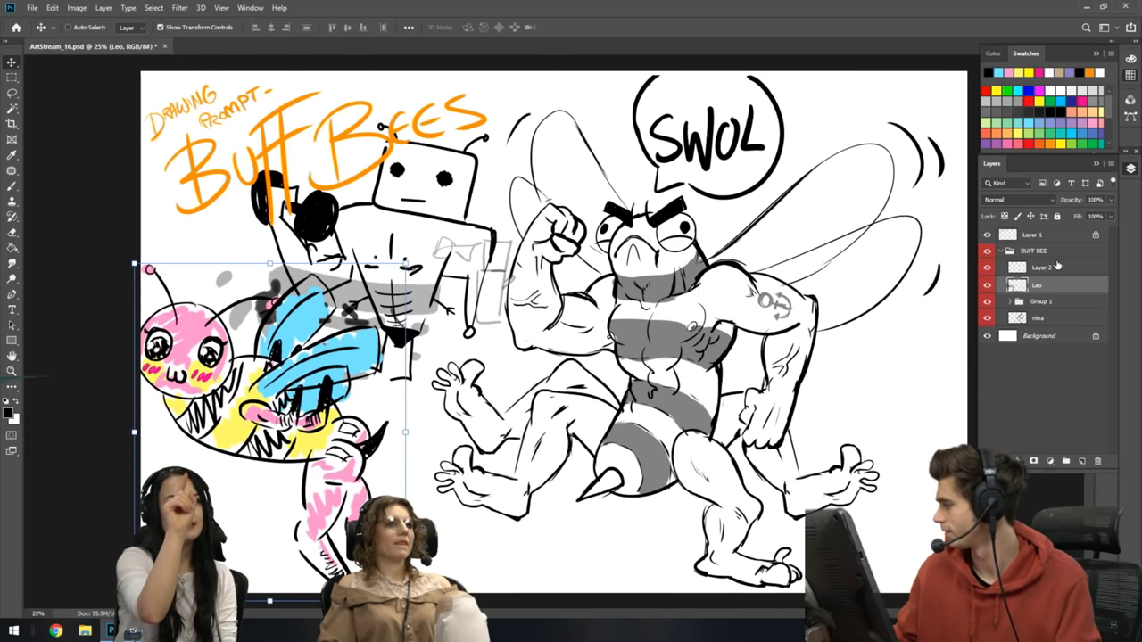
pyautogui.click(1038, 317)
pyautogui.moveTo(773, 350); pyautogui.dragTo(849, 350)
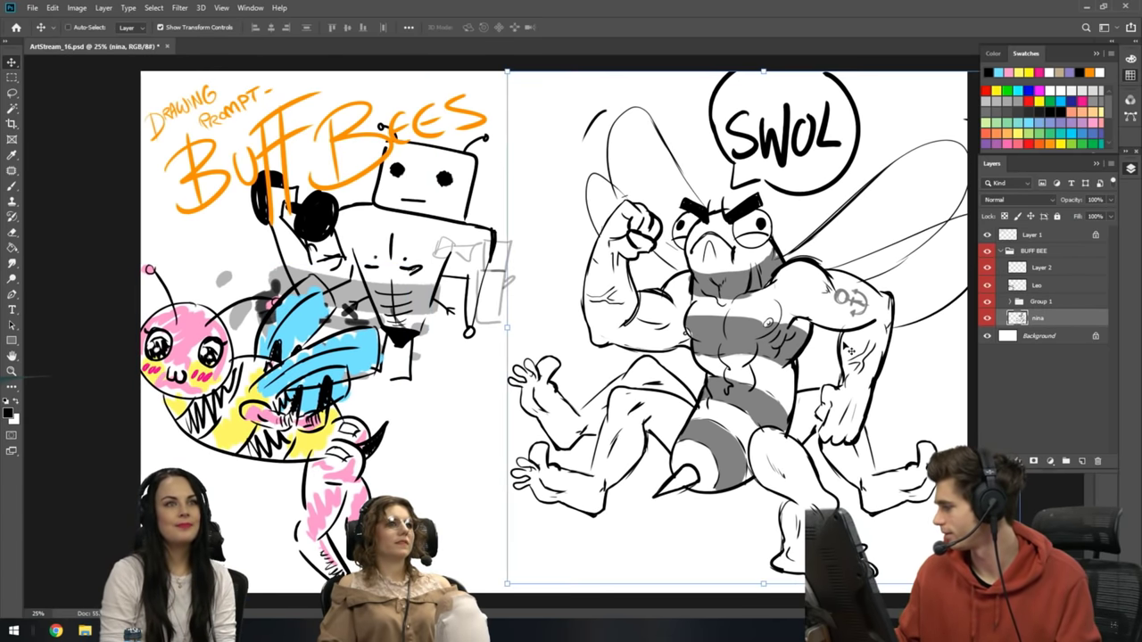
# - Hide the orange prompt title layer and move the blocky bee group slightly up and to the right
pyautogui.click(986, 234)
pyautogui.click(1036, 268)
pyautogui.click(1037, 284)
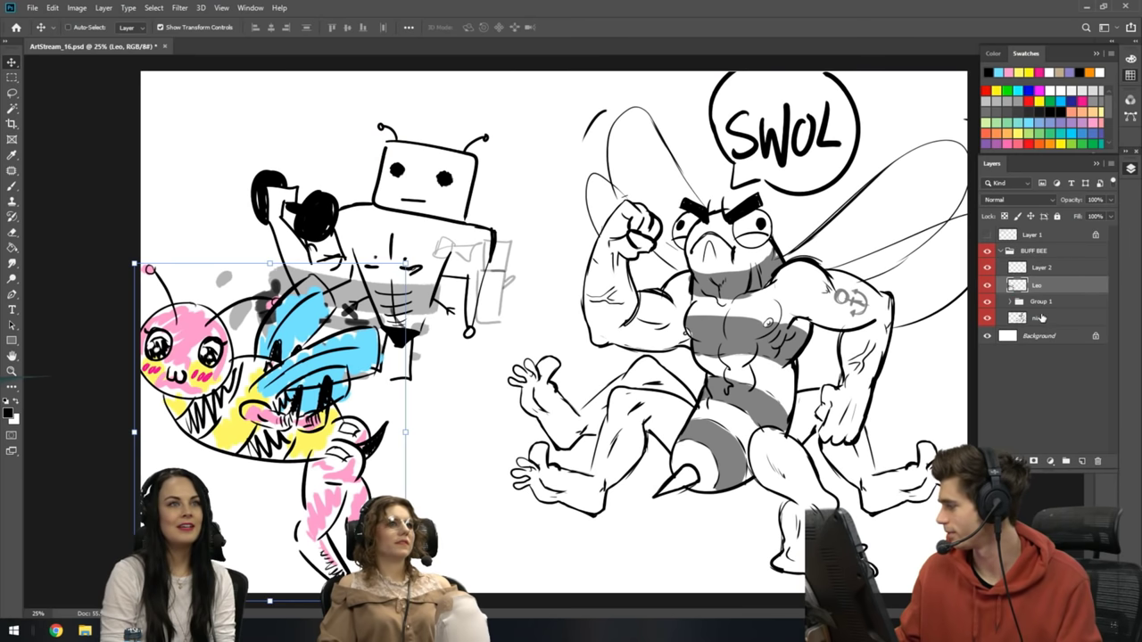
pyautogui.click(1039, 301)
pyautogui.moveTo(519, 376); pyautogui.dragTo(562, 367)
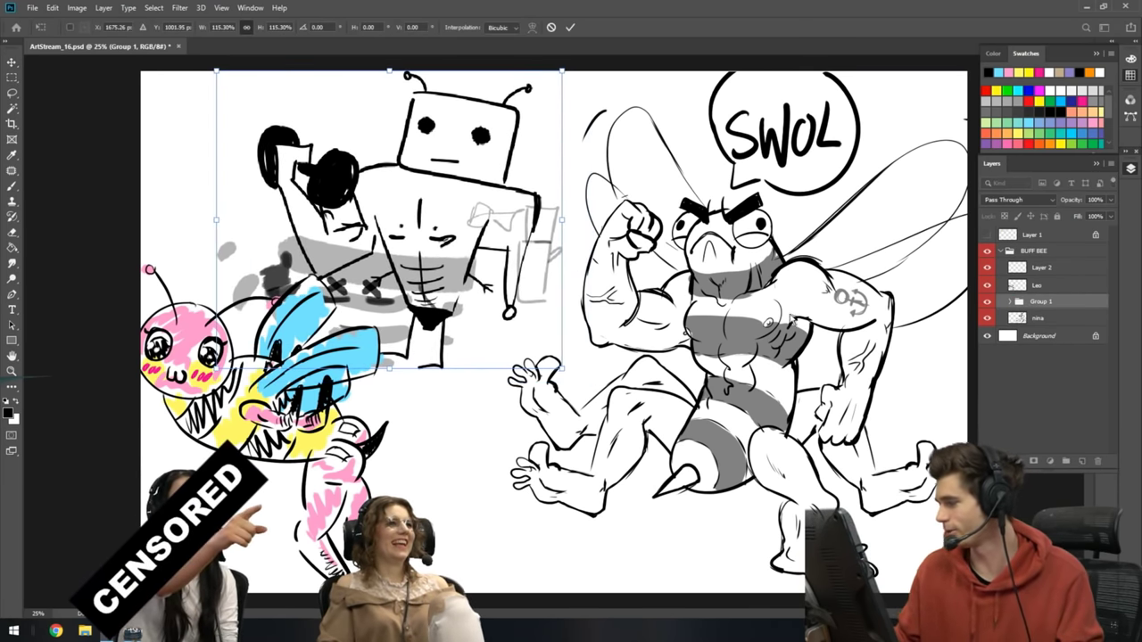
pyautogui.press('Escape')
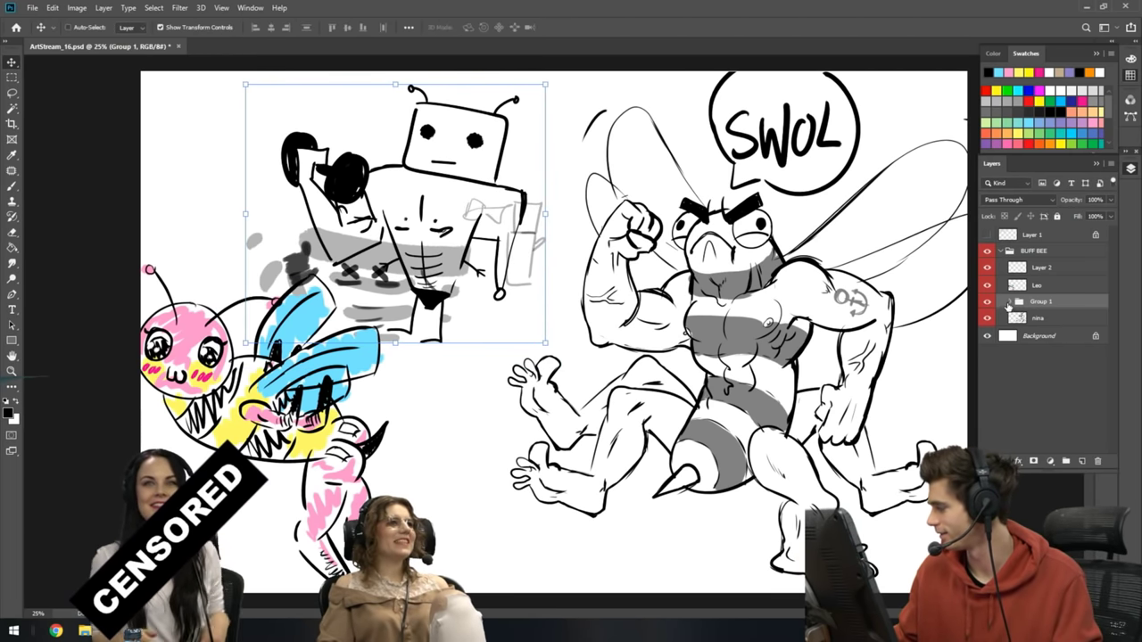
# - Move the grey shading layer inside the group back onto the blocky bee and erase the rough grey sketch beside it
pyautogui.doubleClick(1008, 305)
pyautogui.press('Escape')
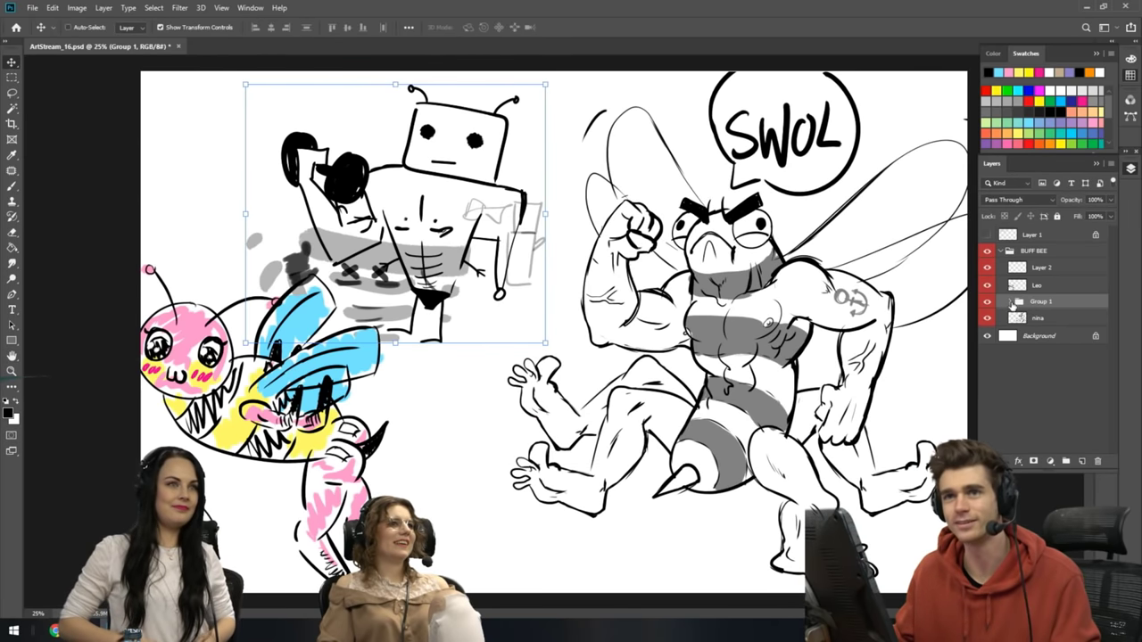
pyautogui.click(1010, 304)
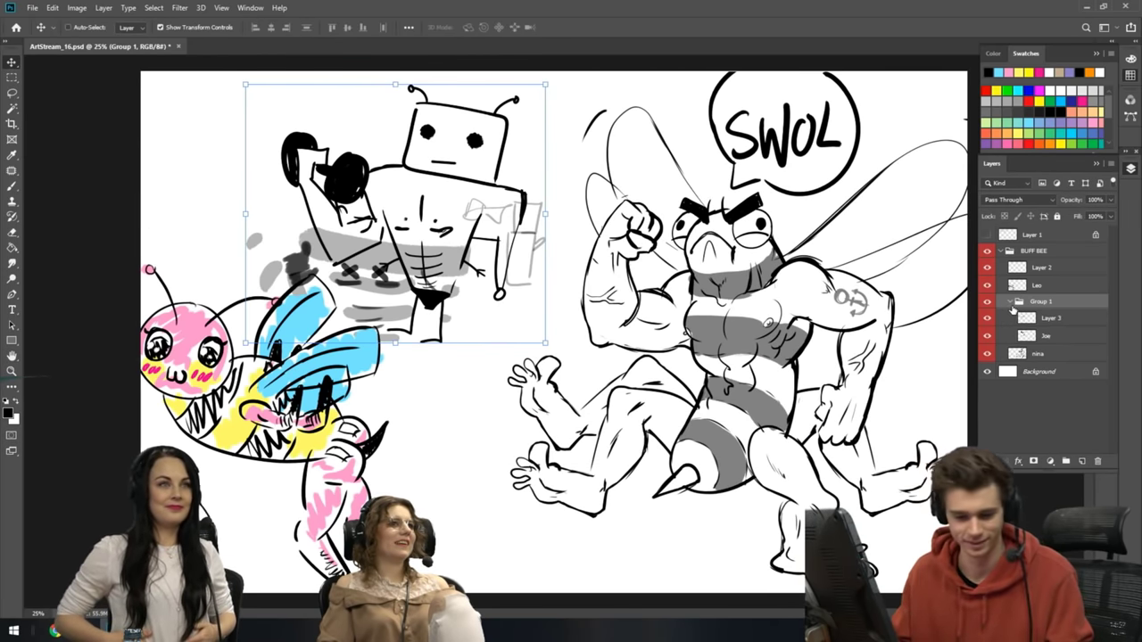
pyautogui.click(1010, 303)
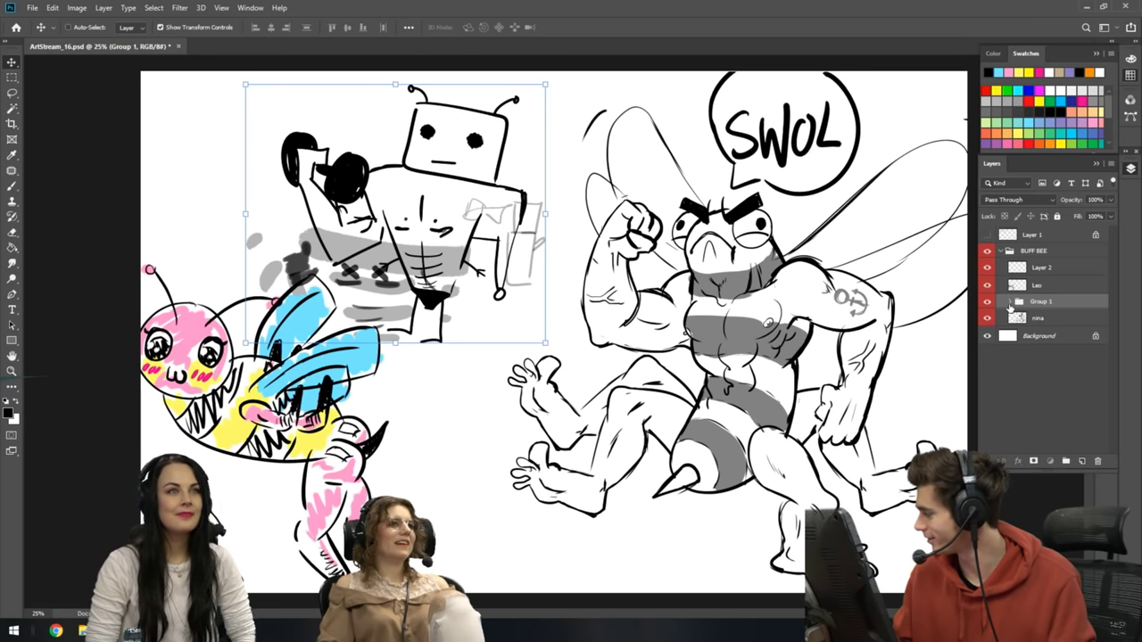
pyautogui.click(1010, 304)
pyautogui.click(1040, 323)
pyautogui.moveTo(419, 287); pyautogui.dragTo(478, 244)
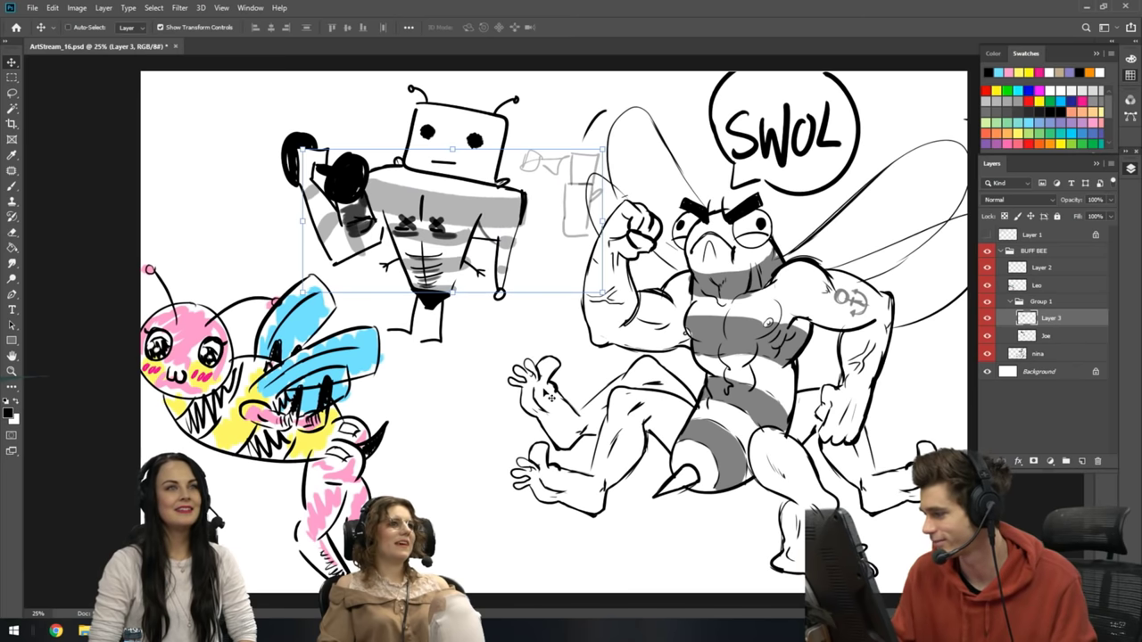
pyautogui.press('e')
pyautogui.moveTo(539, 153)
pyautogui.mouseDown()
pyautogui.moveTo(555, 179)
pyautogui.moveTo(564, 145)
pyautogui.moveTo(599, 142)
pyautogui.moveTo(603, 162)
pyautogui.moveTo(573, 182)
pyautogui.moveTo(561, 233)
pyautogui.mouseUp()
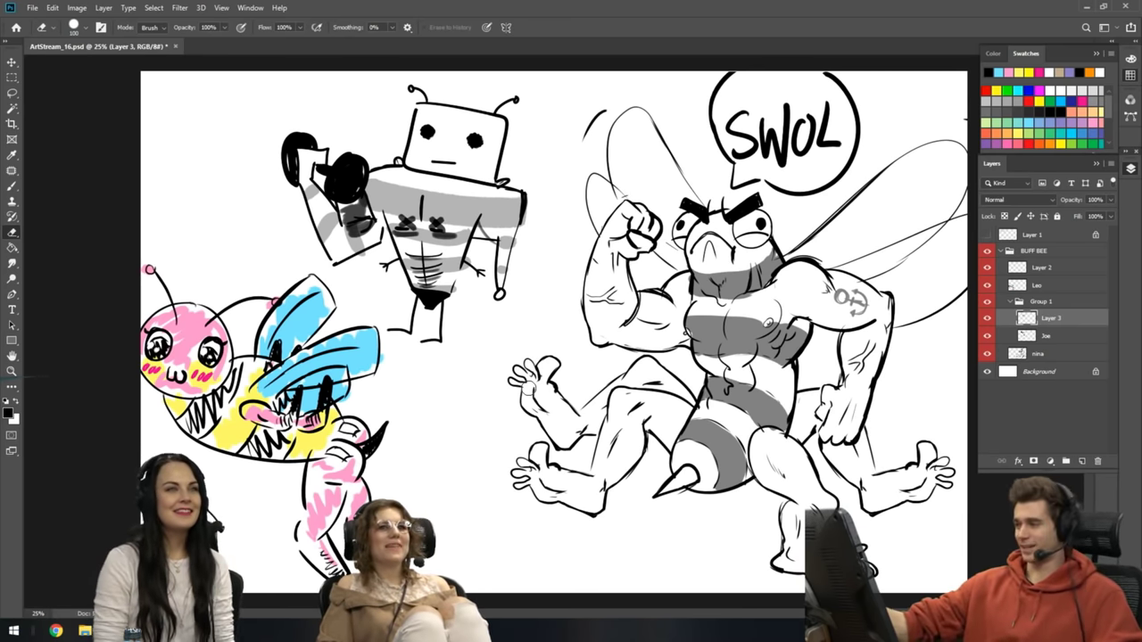
# - Collapse the BUFF BEE group and add an empty layer above it
pyautogui.click(1009, 250)
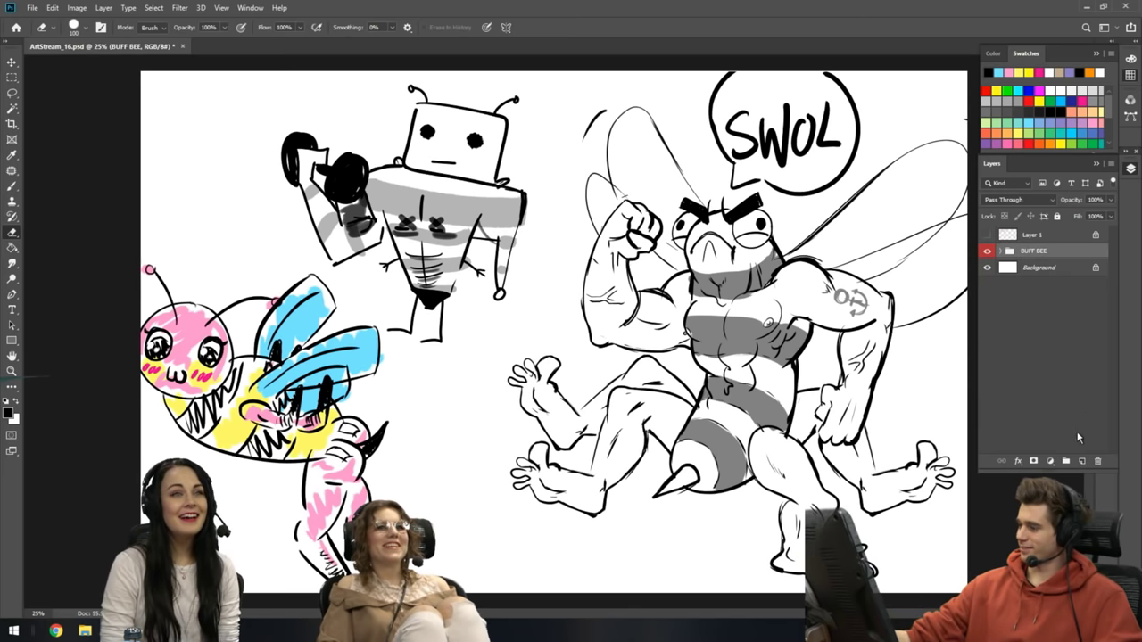
pyautogui.click(1082, 461)
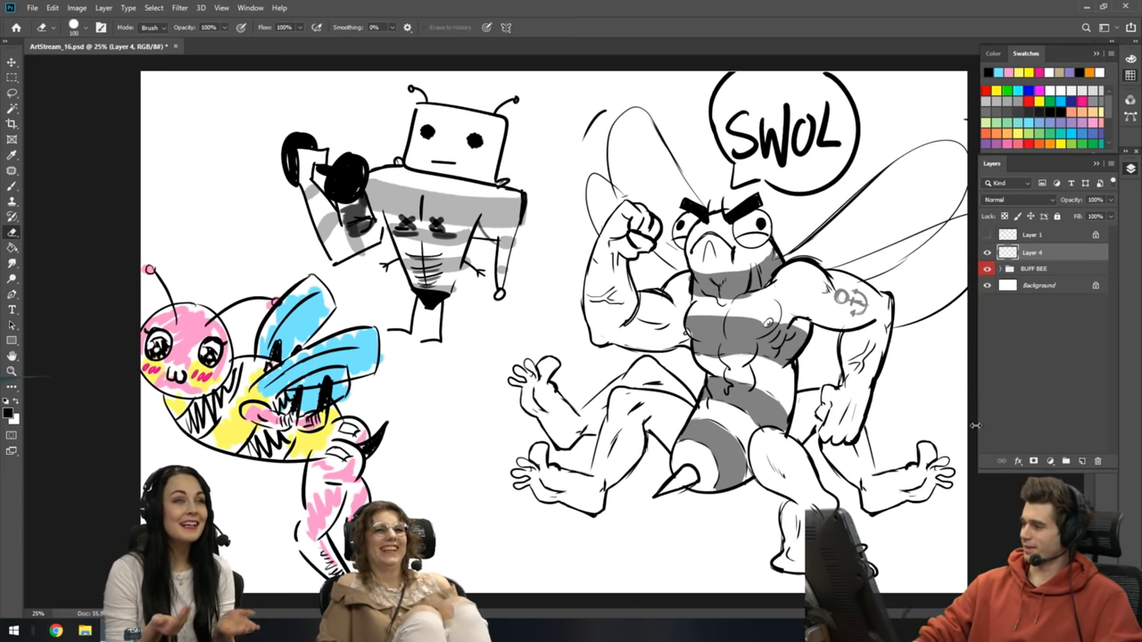
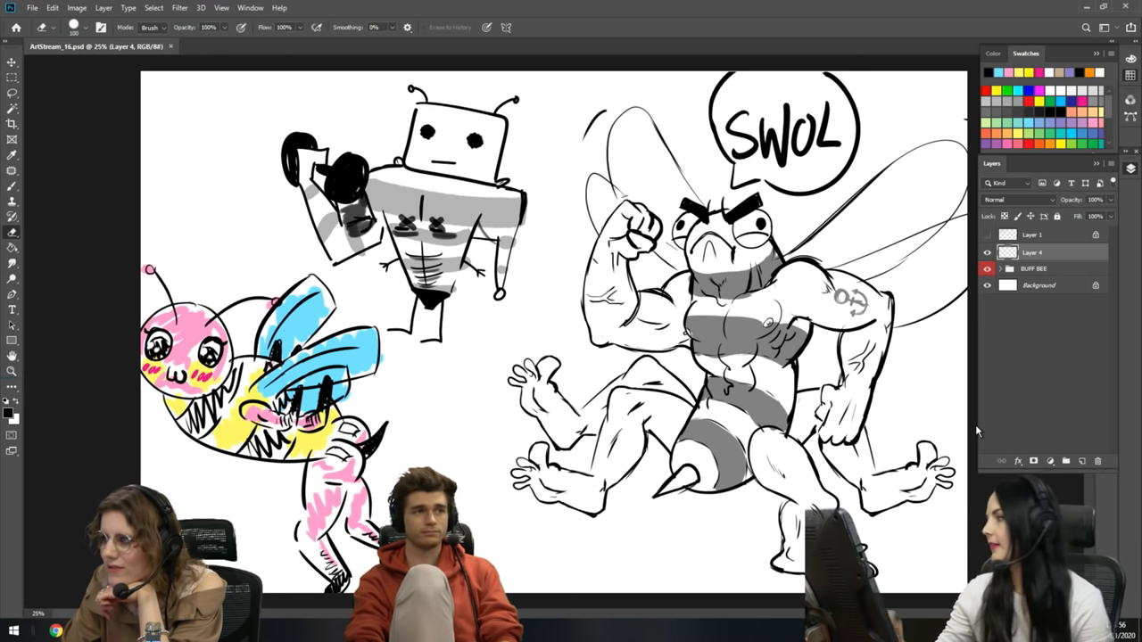
# - Hide the BUFF BEE group, add a new group containing an empty layer above it, and switch to the Brush tool
pyautogui.click(987, 268)
pyautogui.click(1040, 269)
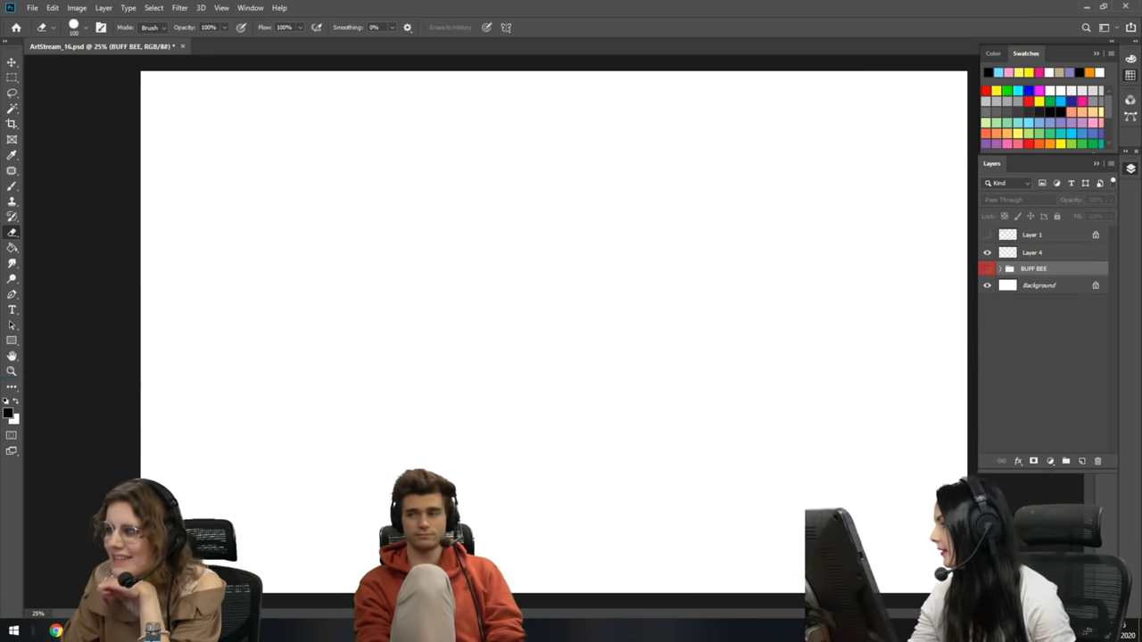
pyautogui.click(1065, 461)
pyautogui.click(1081, 462)
pyautogui.press('b')
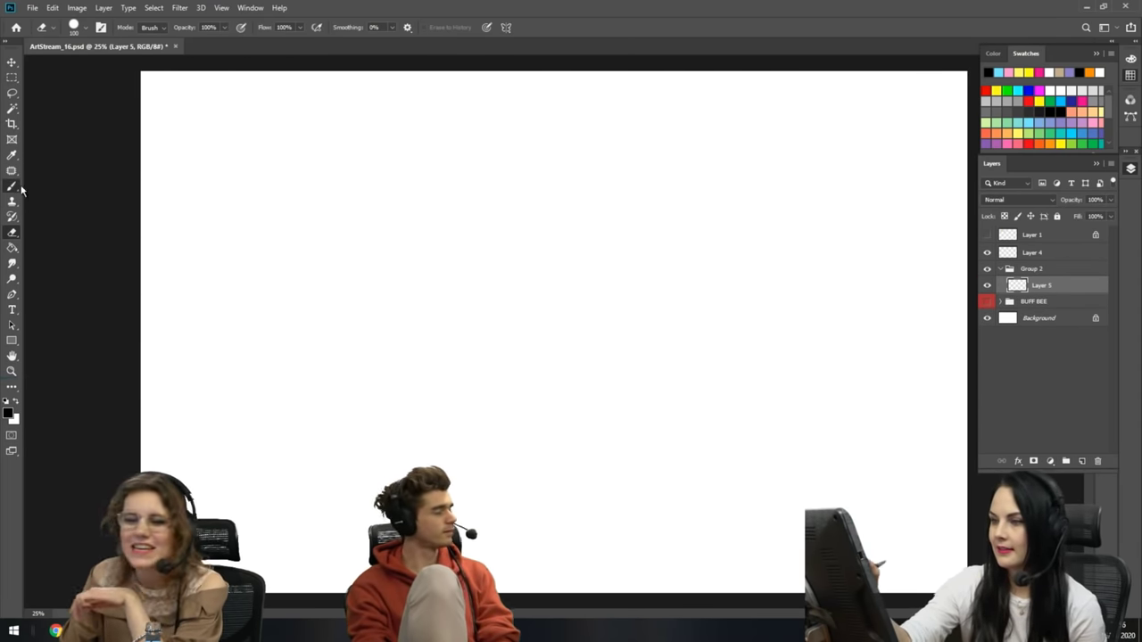
pyautogui.moveTo(175, 95)
pyautogui.mouseDown()
pyautogui.moveTo(166, 116)
pyautogui.moveTo(188, 117)
pyautogui.moveTo(211, 94)
pyautogui.moveTo(222, 111)
pyautogui.mouseUp()
pyautogui.hotkey('ctrl', 'z')
pyautogui.hotkey('ctrl', 'z')
pyautogui.hotkey('ctrl', 'z')
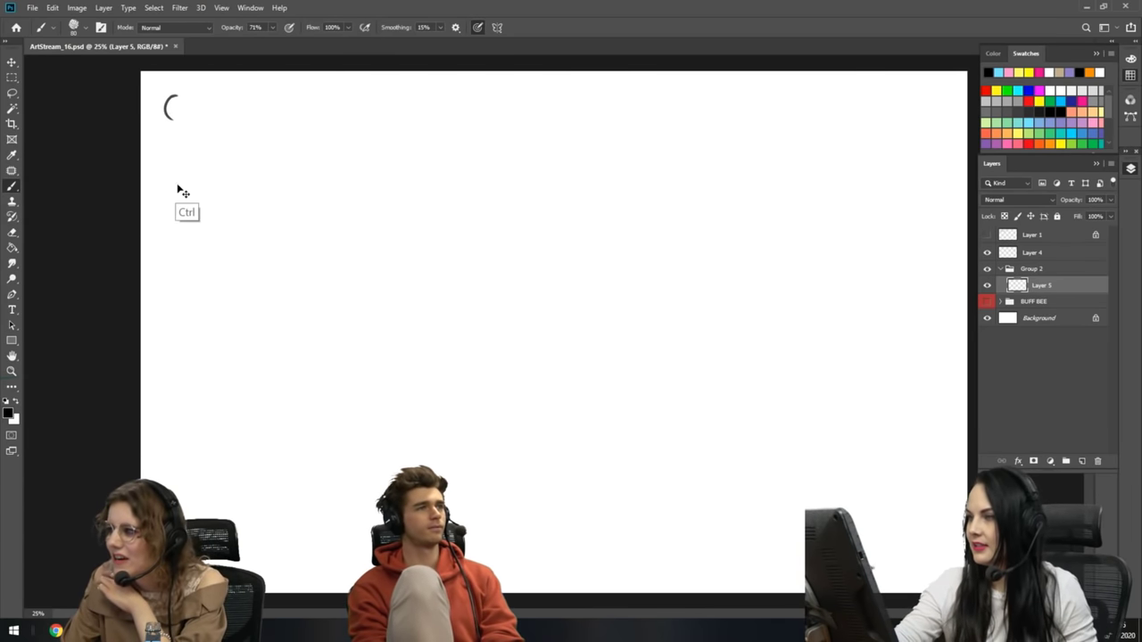
pyautogui.hotkey('ctrl', 'z')
# - Choose the Kyle Ultimate Brush Pen at 100% opacity and raise its flow to 100%
pyautogui.click(94, 27)
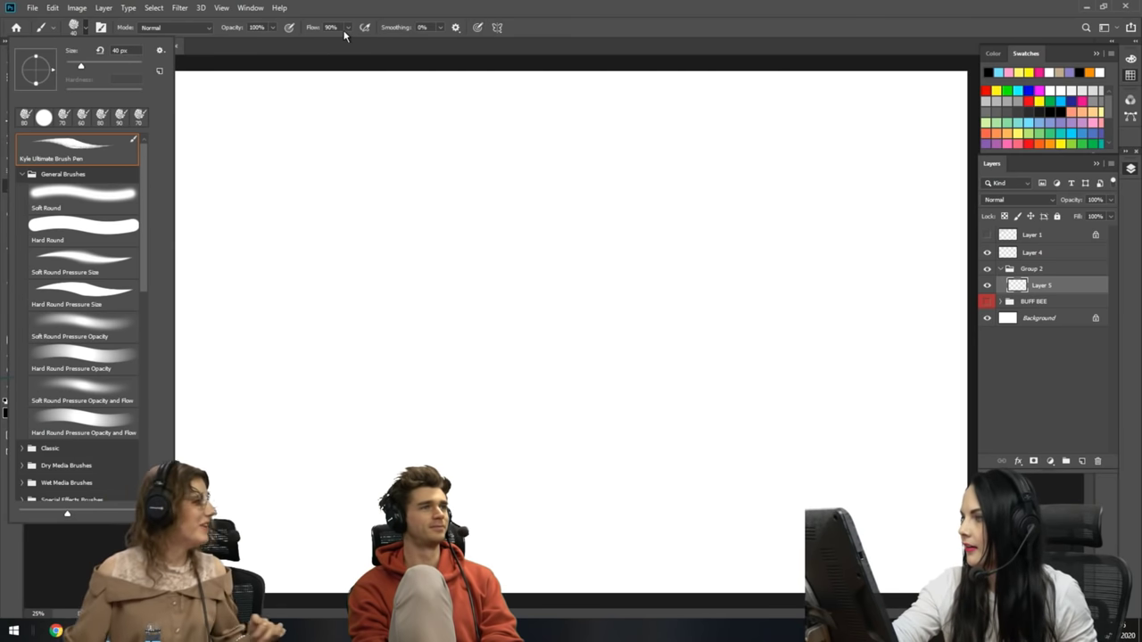
pyautogui.moveTo(348, 28); pyautogui.dragTo(357, 42)
# - Hand-letter "END BIN" in the canvas's upper left and erase it with an enlarged eraser
pyautogui.moveTo(195, 113)
pyautogui.mouseDown()
pyautogui.moveTo(175, 144)
pyautogui.moveTo(201, 155)
pyautogui.mouseUp()
pyautogui.moveTo(174, 136)
pyautogui.mouseDown()
pyautogui.moveTo(205, 125)
pyautogui.moveTo(253, 135)
pyautogui.moveTo(300, 113)
pyautogui.moveTo(350, 111)
pyautogui.mouseUp()
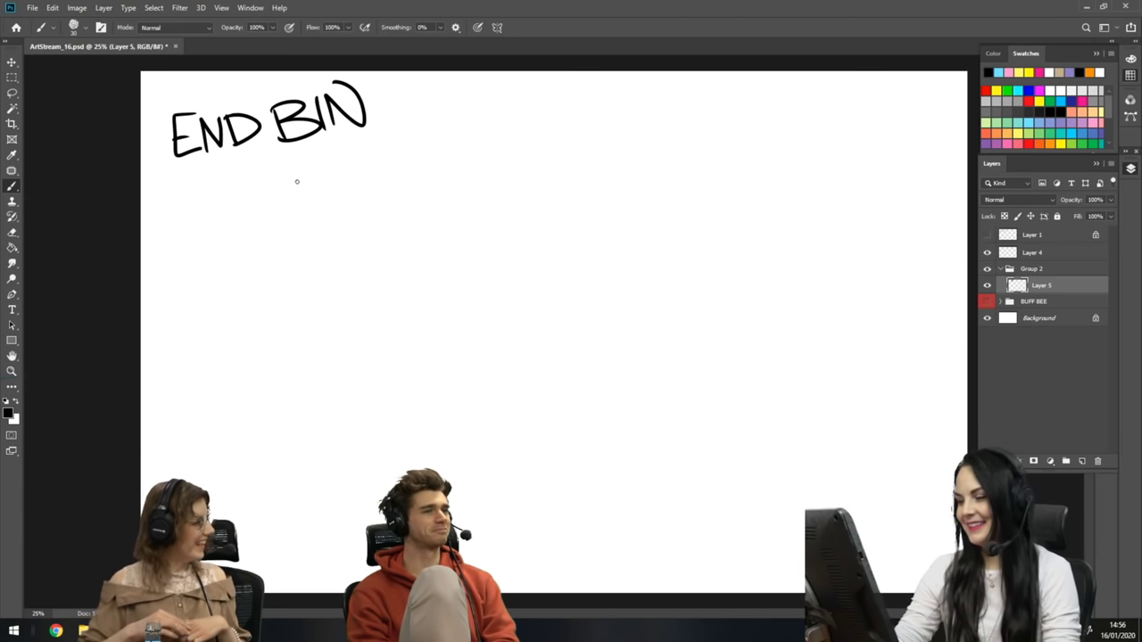
pyautogui.press('e')
pyautogui.press(']')
pyautogui.press(']')
pyautogui.press(']')
pyautogui.press(']')
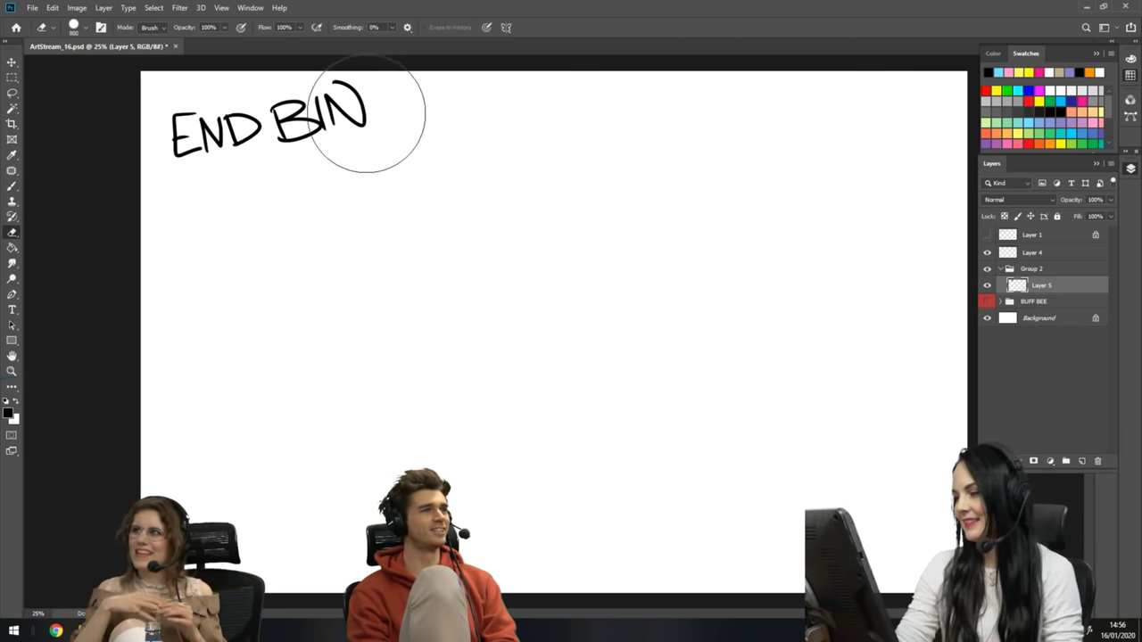
pyautogui.moveTo(364, 115)
pyautogui.mouseDown()
pyautogui.moveTo(134, 175)
pyautogui.moveTo(50, 158)
pyautogui.mouseUp()
# - Hand-letter "CHUNKY BIN" with a small underlined "PROMPT" above it, and move that layer to the top of the stack
pyautogui.press('b')
pyautogui.moveTo(190, 123)
pyautogui.mouseDown()
pyautogui.moveTo(188, 198)
pyautogui.moveTo(223, 153)
pyautogui.mouseUp()
pyautogui.moveTo(227, 180)
pyautogui.mouseDown()
pyautogui.moveTo(222, 152)
pyautogui.moveTo(274, 169)
pyautogui.mouseUp()
pyautogui.moveTo(267, 127)
pyautogui.mouseDown()
pyautogui.moveTo(291, 113)
pyautogui.moveTo(312, 159)
pyautogui.moveTo(337, 104)
pyautogui.moveTo(398, 100)
pyautogui.mouseUp()
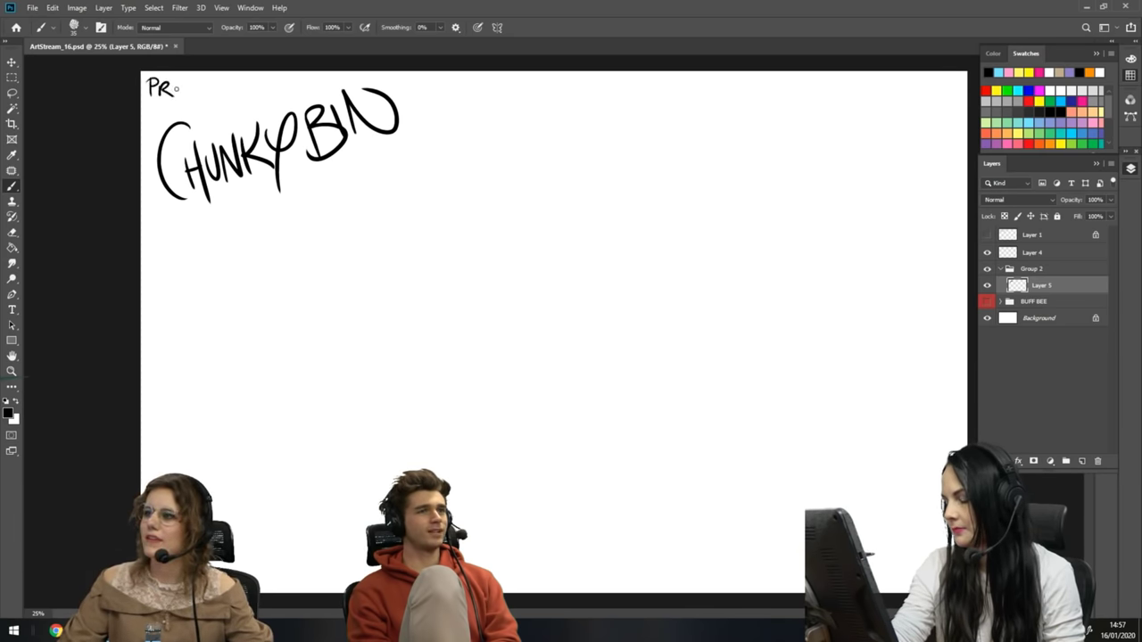
pyautogui.moveTo(183, 98); pyautogui.dragTo(200, 100)
pyautogui.moveTo(199, 80)
pyautogui.mouseDown()
pyautogui.moveTo(227, 80)
pyautogui.moveTo(234, 107)
pyautogui.mouseUp()
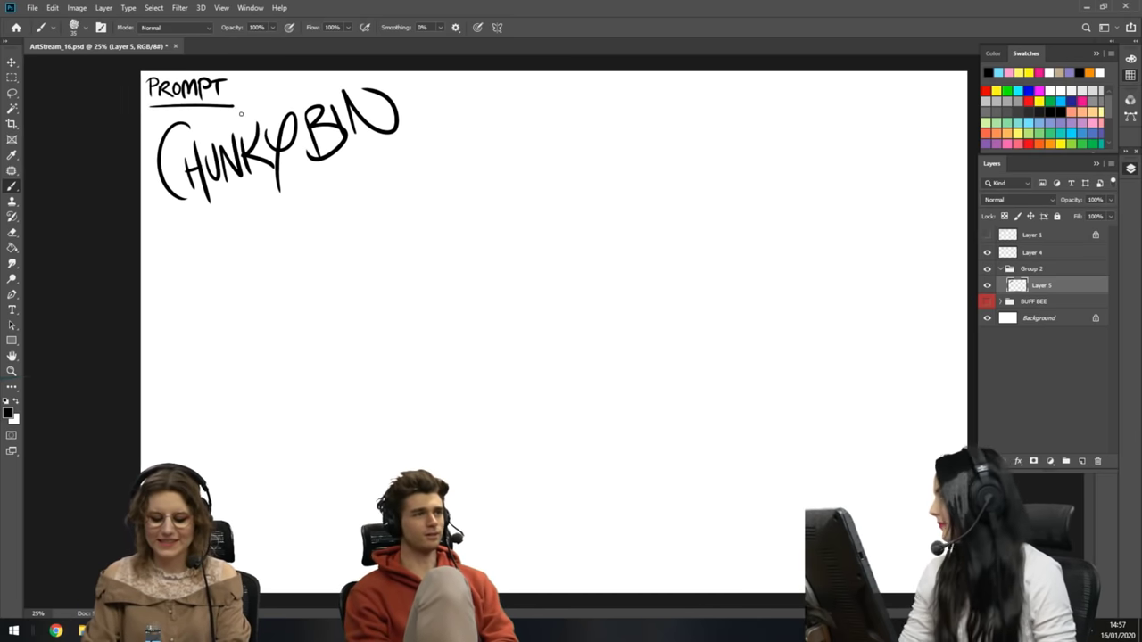
pyautogui.moveTo(1048, 286); pyautogui.dragTo(1049, 232)
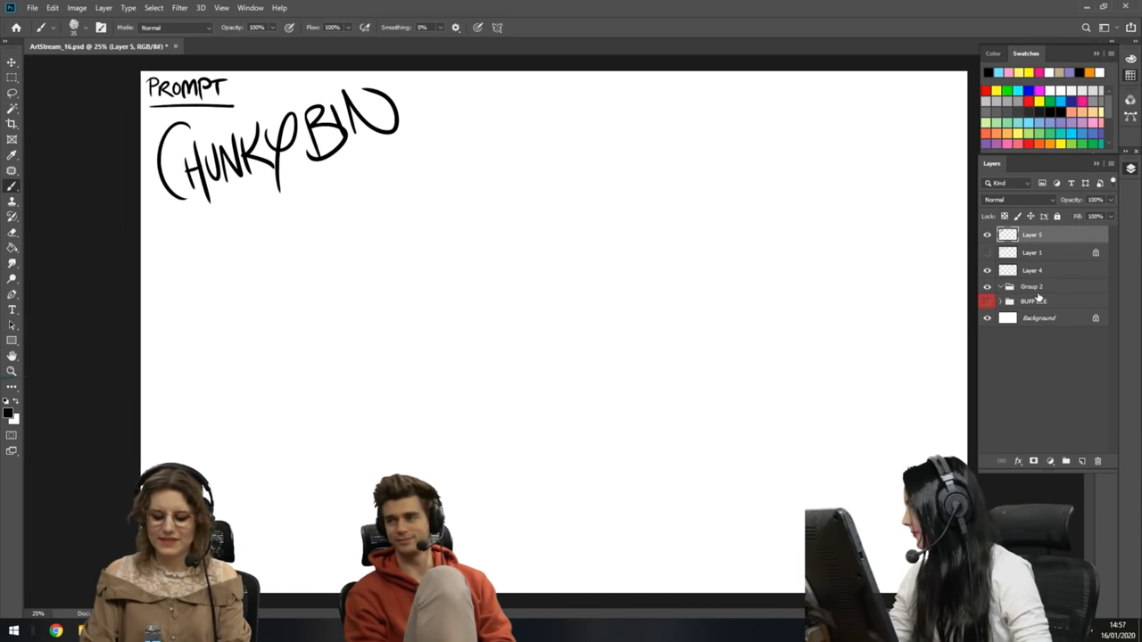
# - Rename the new empty group with the artist's first name and give it a blue colour label
pyautogui.click(1039, 287)
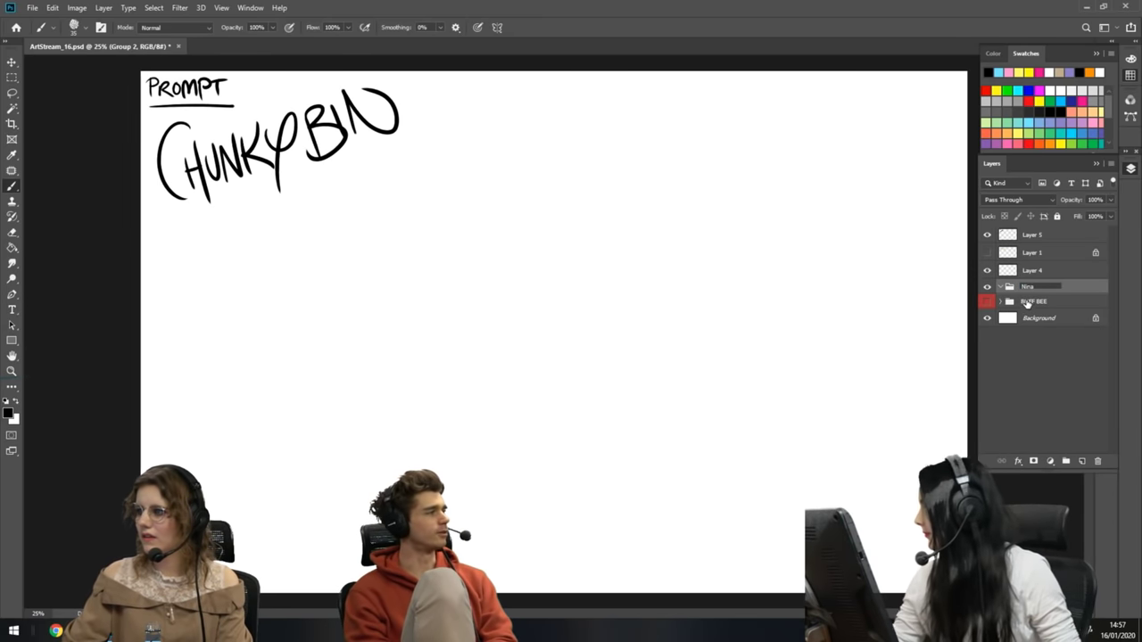
pyautogui.click(1026, 303)
pyautogui.rightClick(989, 296)
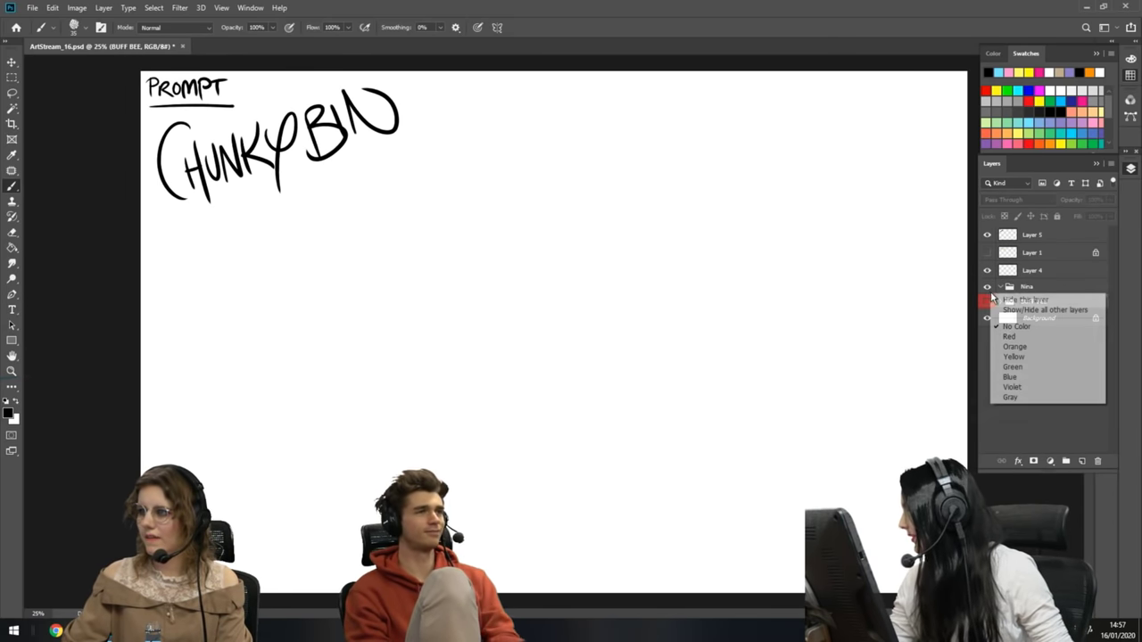
pyautogui.click(1009, 377)
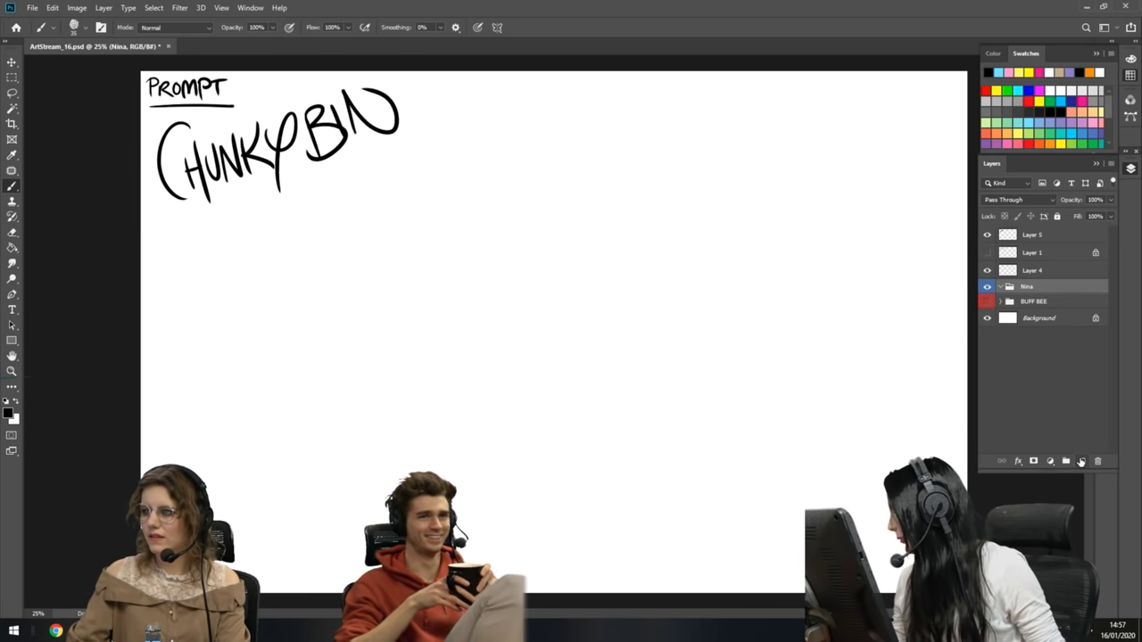
# - Add a layer inside the blue-labelled group and outline a curved, downward-sloping band right of the title as the bin's lid rim
pyautogui.click(1080, 461)
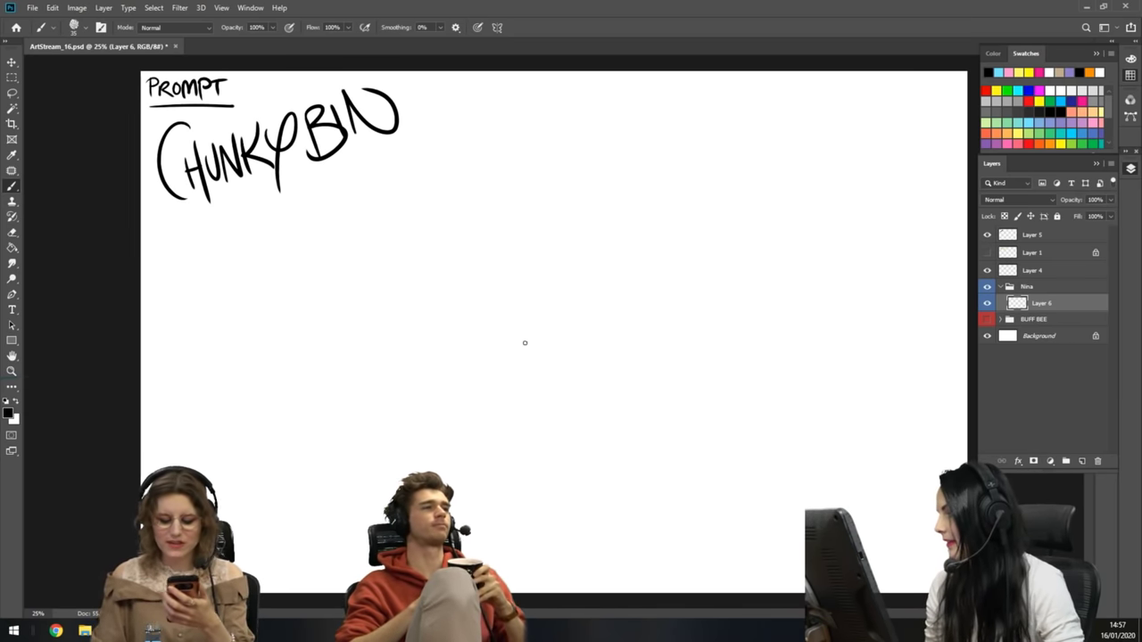
pyautogui.moveTo(541, 195); pyautogui.dragTo(752, 226)
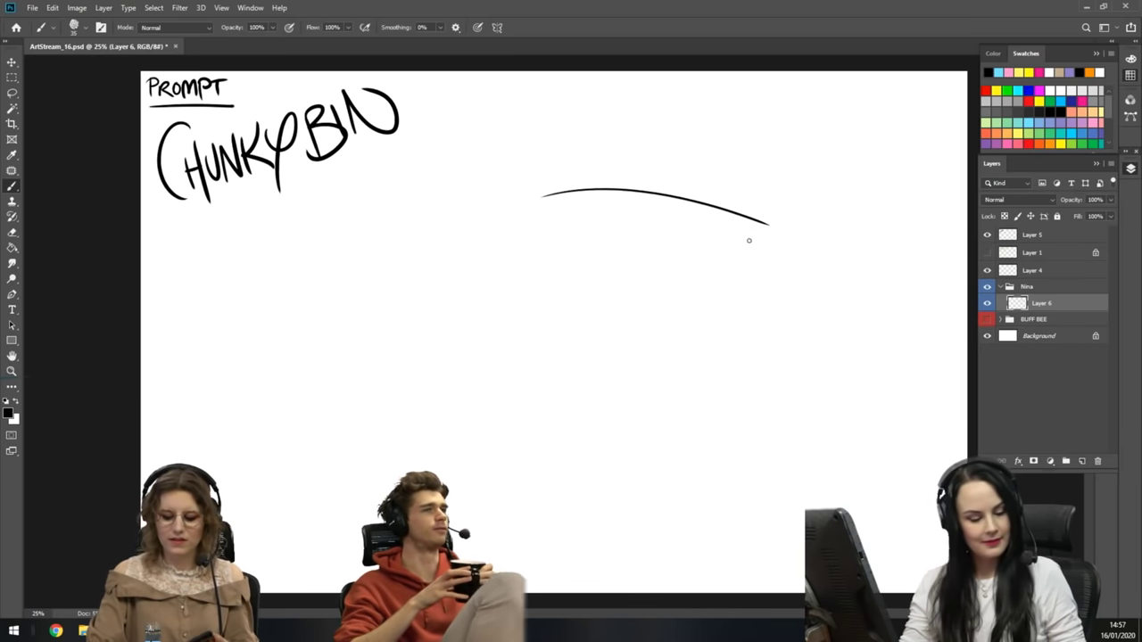
pyautogui.hotkey('ctrl', 'z')
pyautogui.moveTo(557, 171)
pyautogui.mouseDown()
pyautogui.moveTo(541, 207)
pyautogui.moveTo(763, 284)
pyautogui.mouseUp()
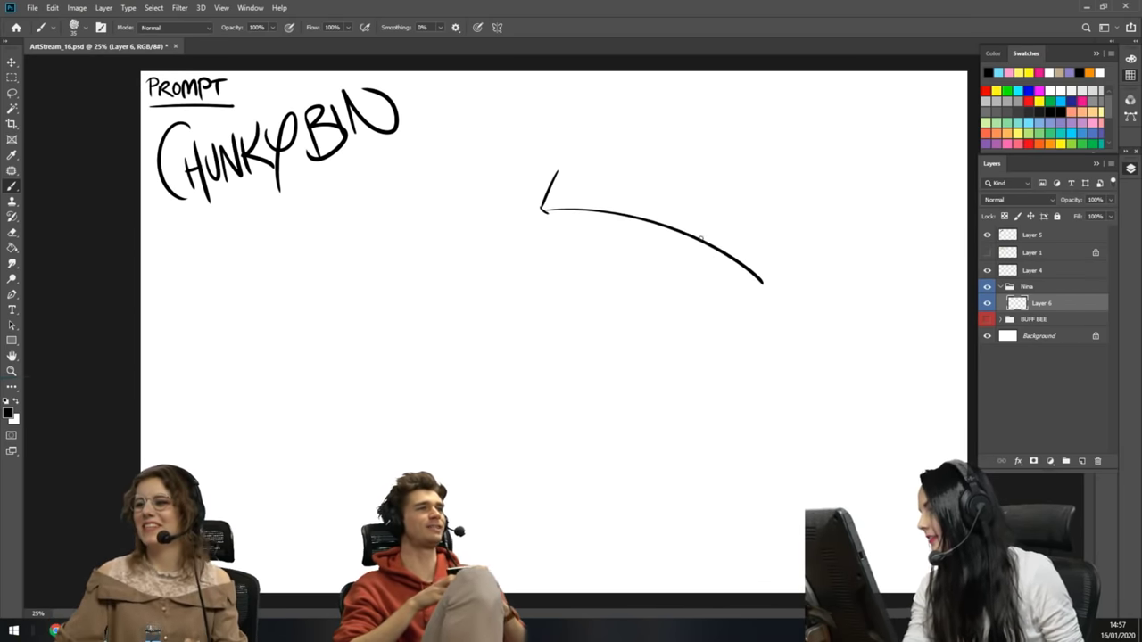
pyautogui.moveTo(556, 171); pyautogui.dragTo(780, 254)
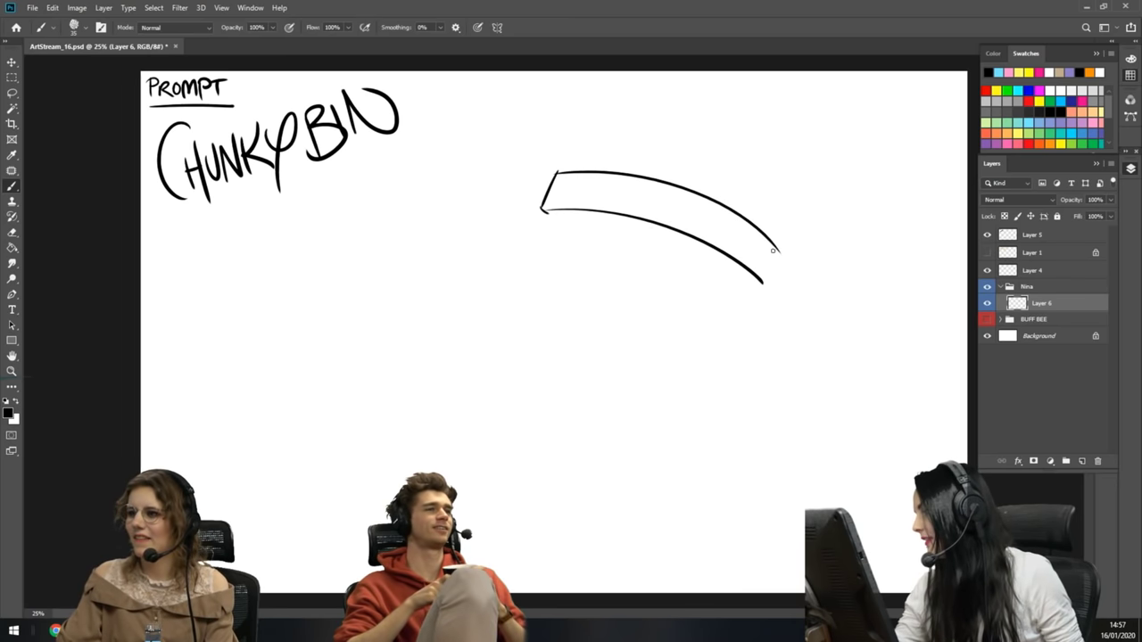
pyautogui.moveTo(562, 170); pyautogui.dragTo(636, 165)
pyautogui.hotkey('ctrl', 'z')
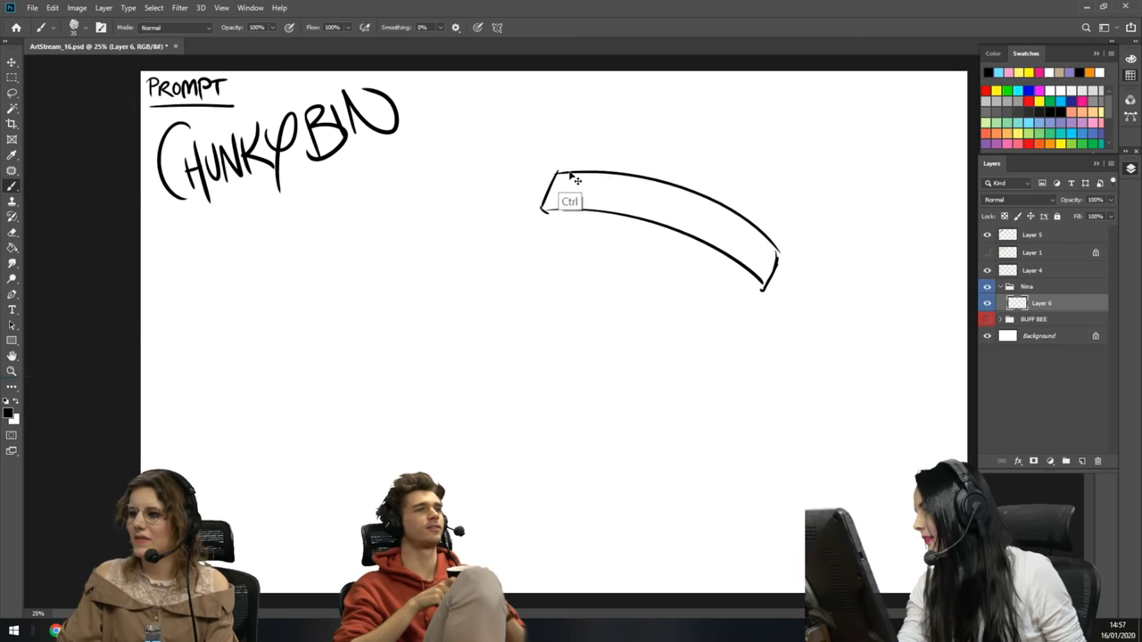
# - Draw the lid's shallow raised top along the upper rim edge and add a small arched handle at its middle
pyautogui.moveTo(564, 165)
pyautogui.mouseDown()
pyautogui.moveTo(633, 164)
pyautogui.moveTo(699, 185)
pyautogui.moveTo(775, 245)
pyautogui.mouseUp()
pyautogui.hotkey('ctrl', 'z')
pyautogui.hotkey('ctrl', 'shift', 'z')
pyautogui.hotkey('ctrl', 'z')
pyautogui.moveTo(699, 178); pyautogui.dragTo(767, 221)
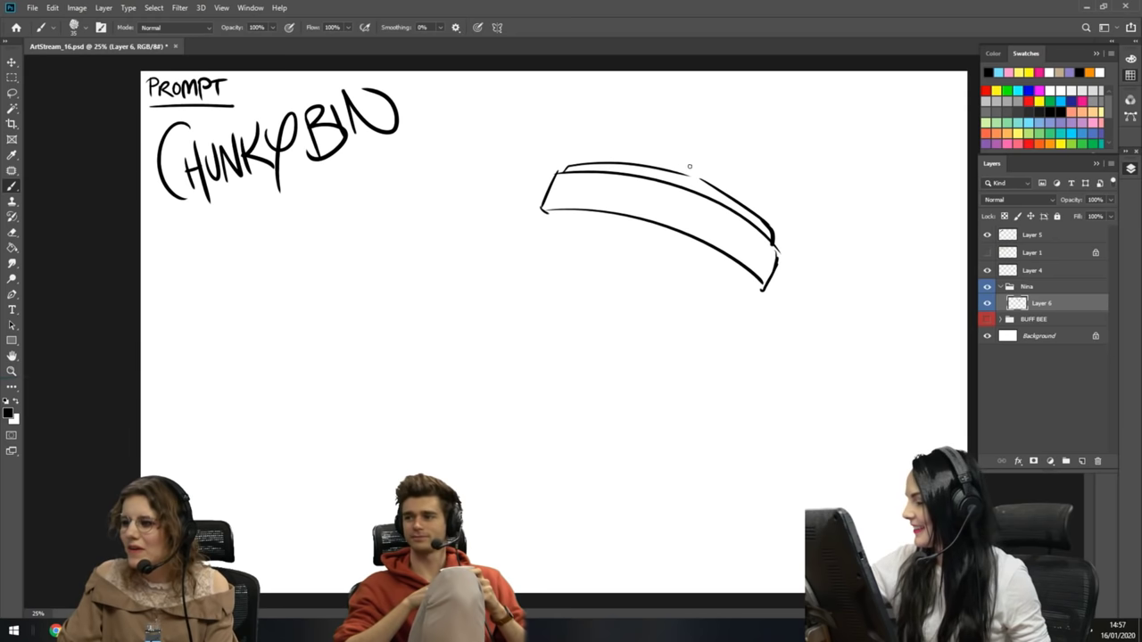
pyautogui.moveTo(682, 179); pyautogui.dragTo(695, 184)
pyautogui.moveTo(655, 152); pyautogui.dragTo(702, 178)
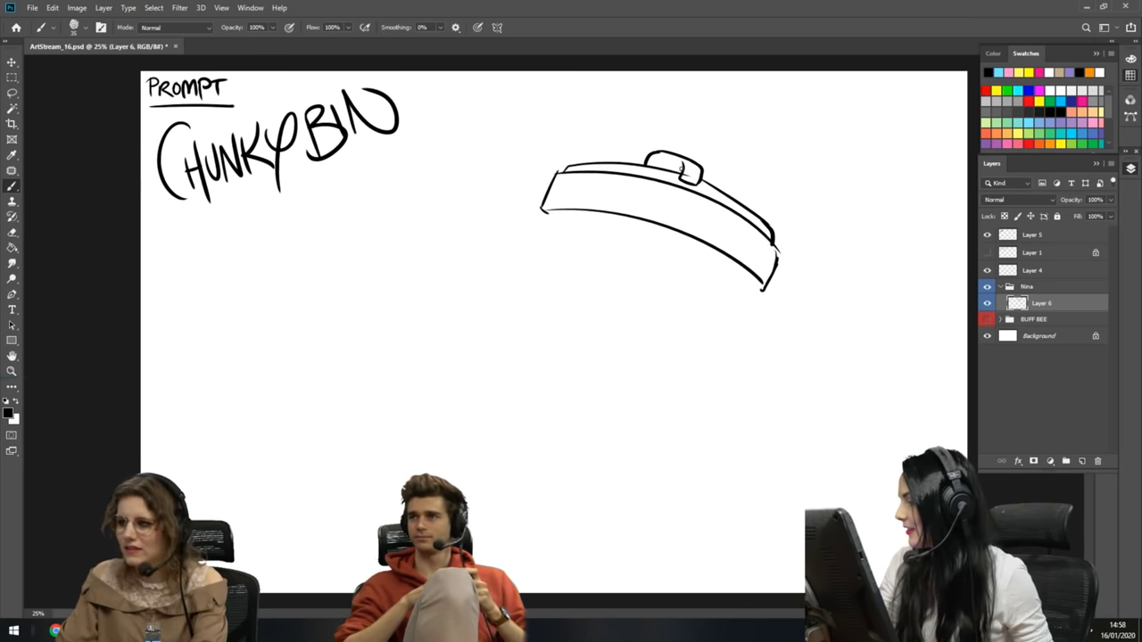
# - Switch to Twitter, open the tweet captioned "Here's your buff bee" and like it
pyautogui.hotkey('alt', 'Tab')
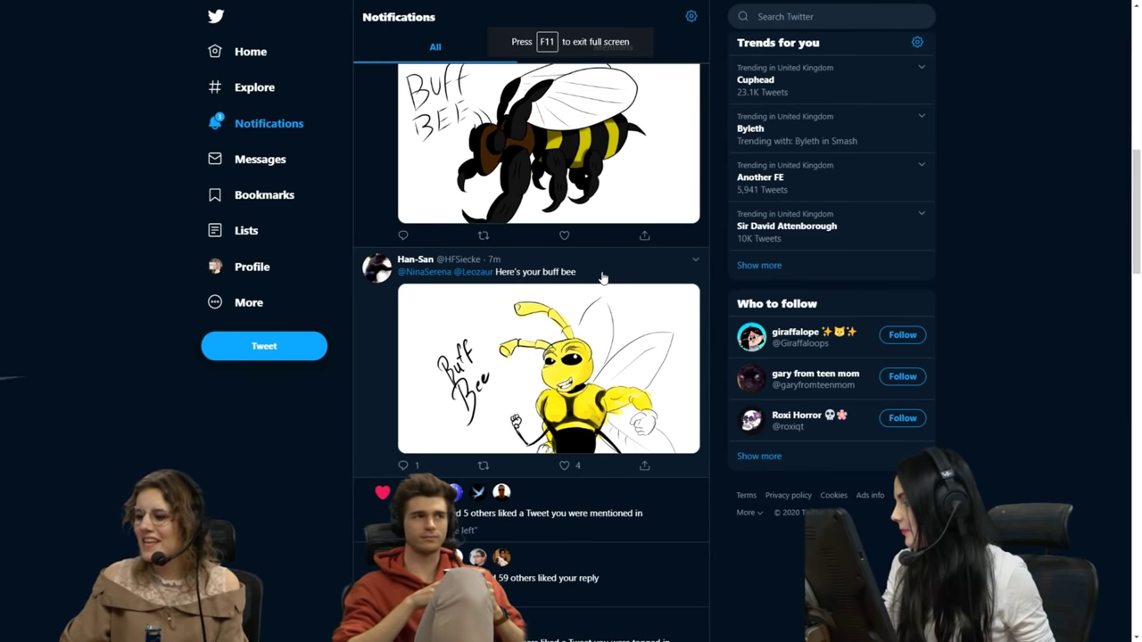
pyautogui.click(602, 277)
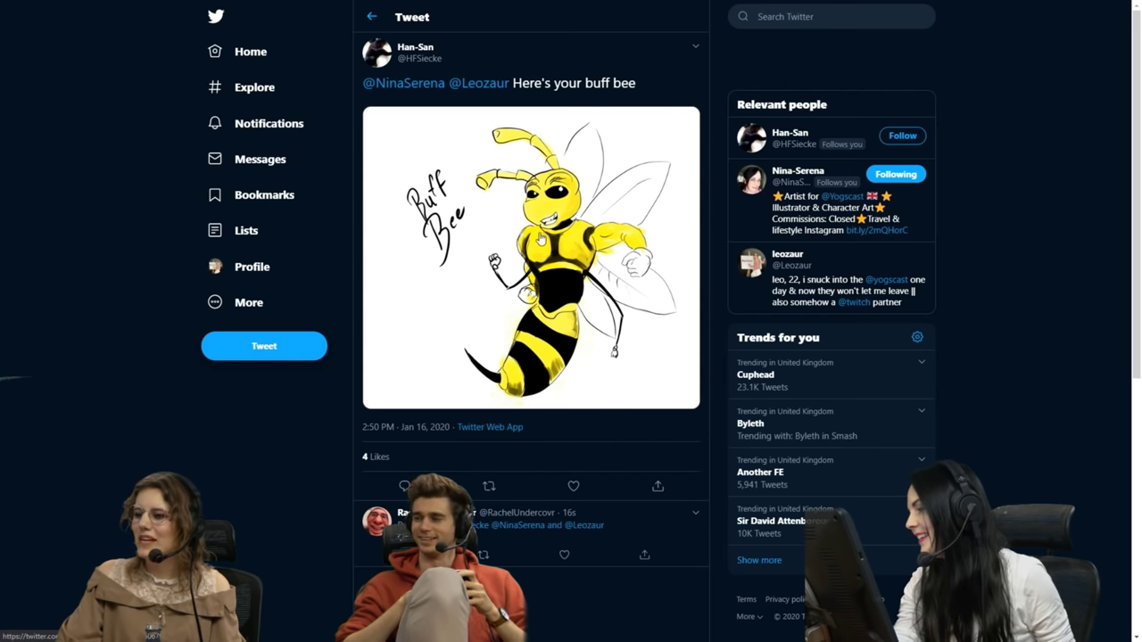
pyautogui.click(573, 486)
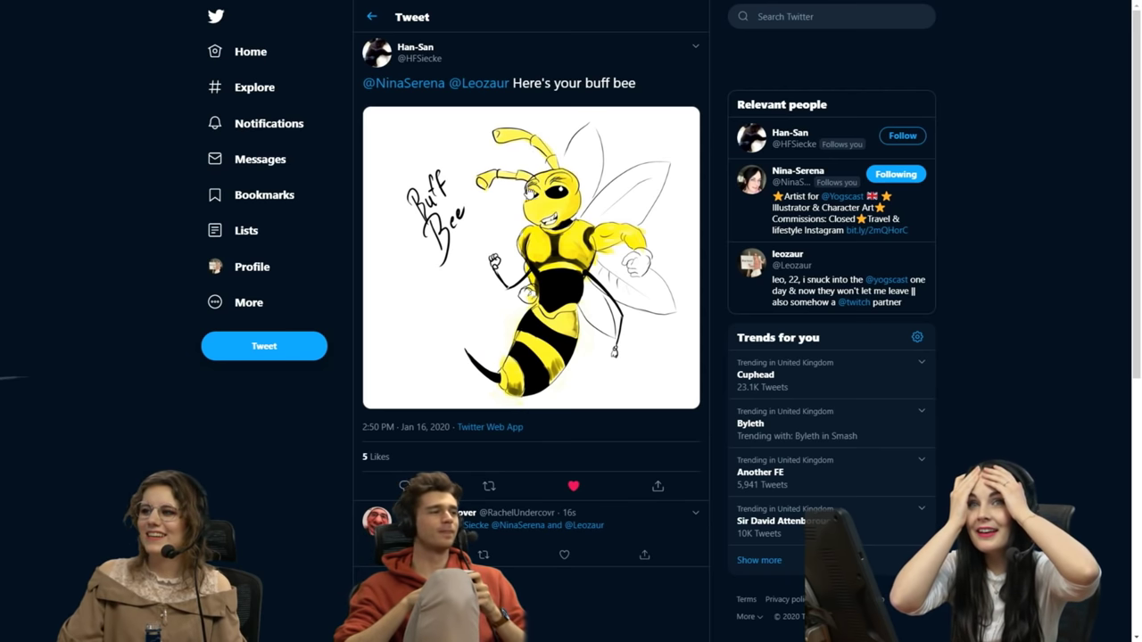
# - Return to the notifications, open the "art stream first prompt. Buff Bee" tweet and like it
pyautogui.click(371, 17)
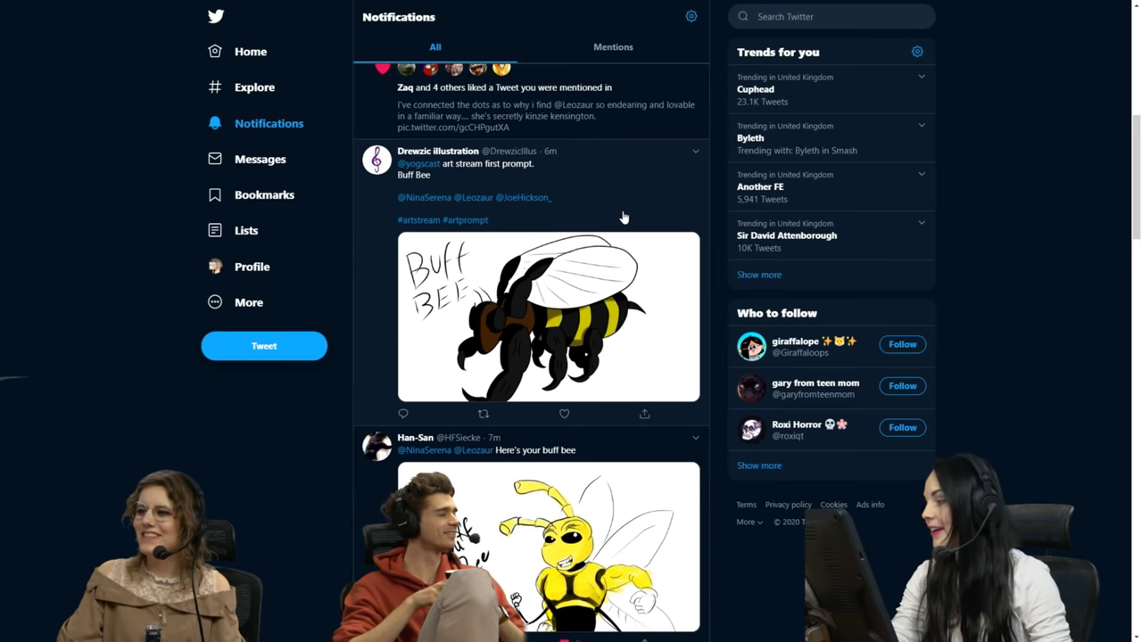
pyautogui.click(613, 213)
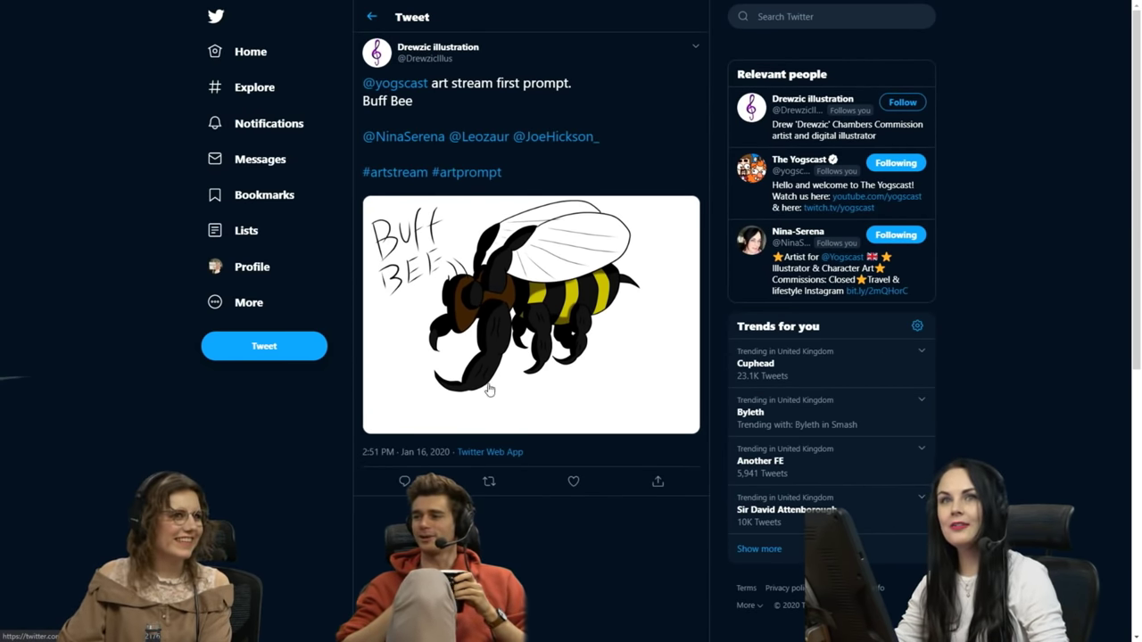
pyautogui.click(574, 481)
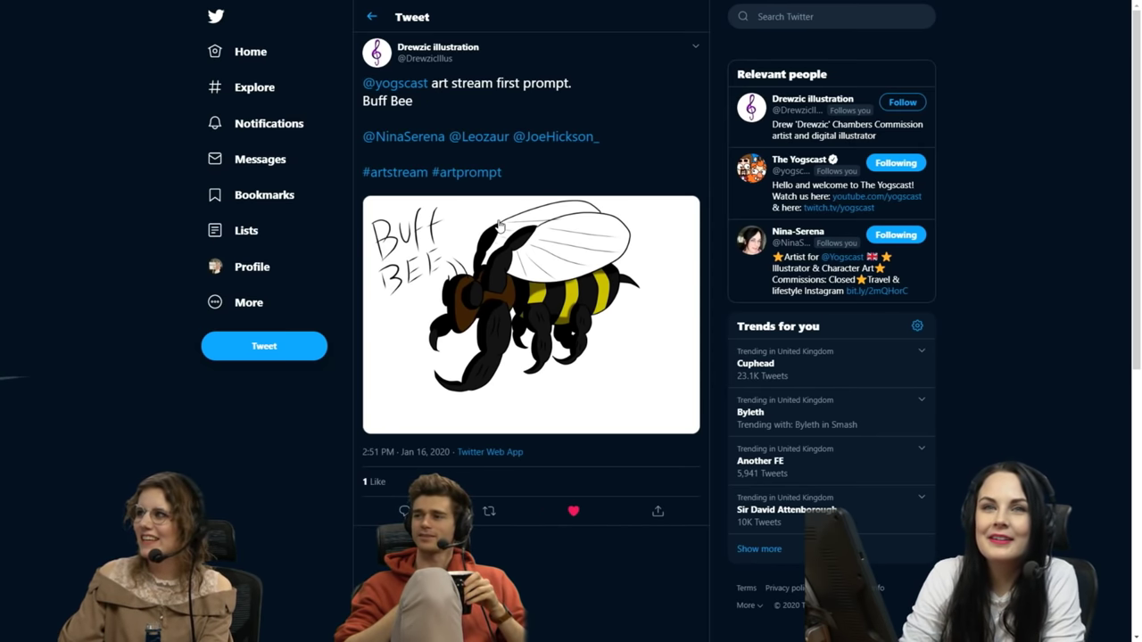
# - Go back to the notifications and look through them for further Buff Bee fan drawings
pyautogui.click(375, 17)
pyautogui.scroll(5, 506, 327)
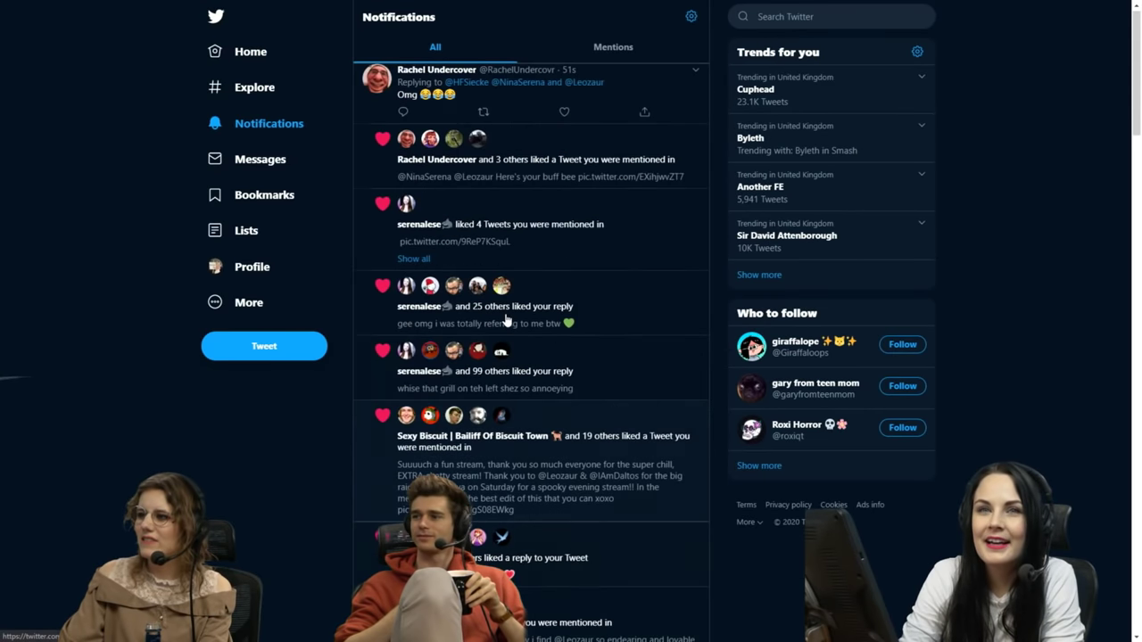
pyautogui.scroll(-3, 580, 267)
pyautogui.scroll(-4, 585, 283)
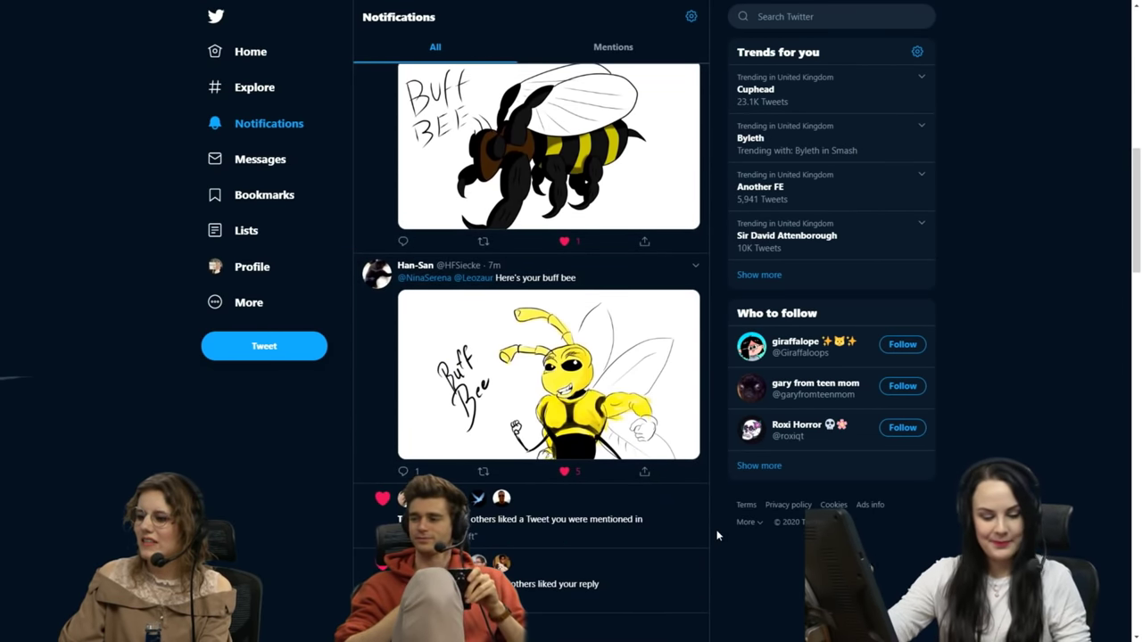
pyautogui.scroll(1, 642, 525)
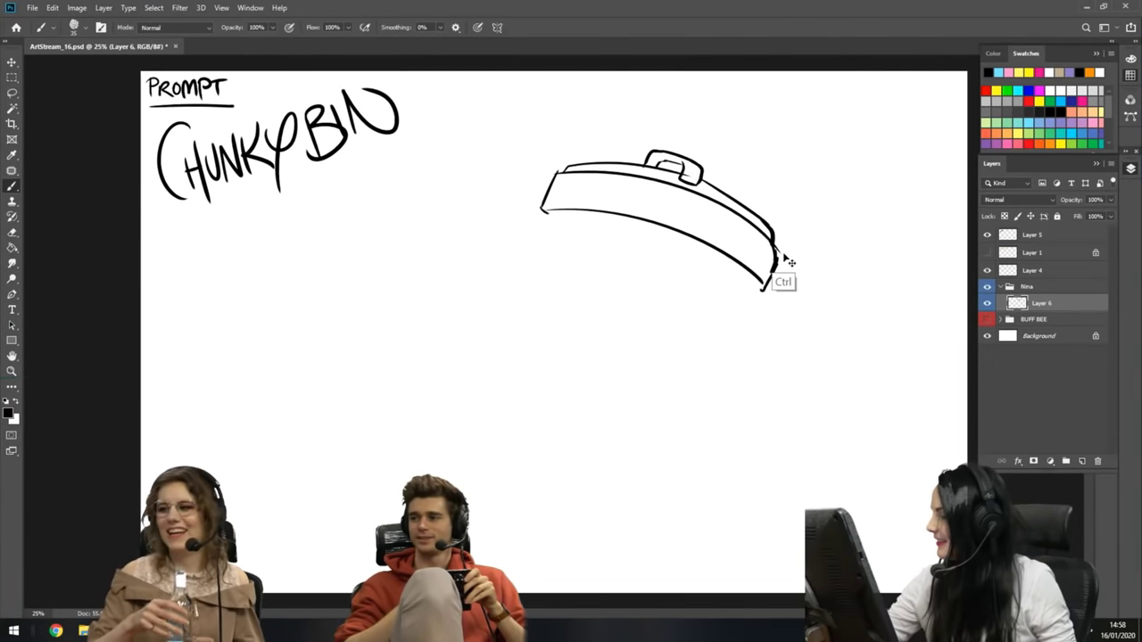
# - Back in Photoshop, redraw the lid rim's right end and erase the stray line beside it
pyautogui.moveTo(774, 246); pyautogui.dragTo(773, 273)
pyautogui.press('e')
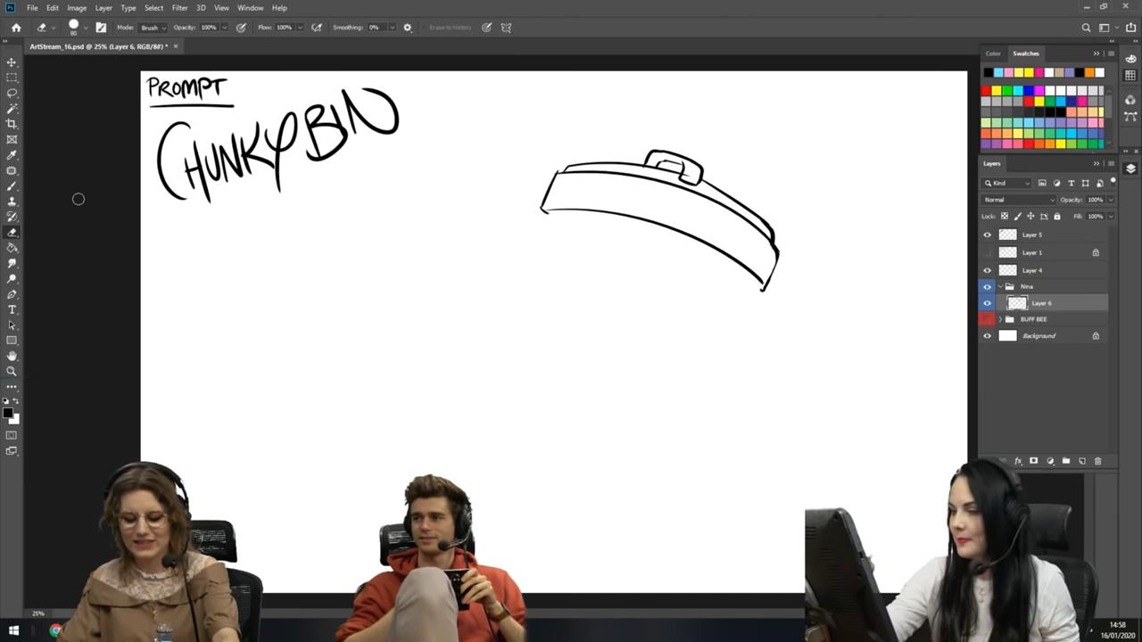
# - Draw the bin's two long slanting sides down from the ends of the lid rim, tapering slightly toward the base
pyautogui.press('b')
pyautogui.moveTo(549, 212); pyautogui.dragTo(469, 449)
pyautogui.hotkey('ctrl', 'z')
pyautogui.hotkey('ctrl', 'shift', 'z')
pyautogui.hotkey('ctrl', 'z')
pyautogui.moveTo(544, 215); pyautogui.dragTo(471, 449)
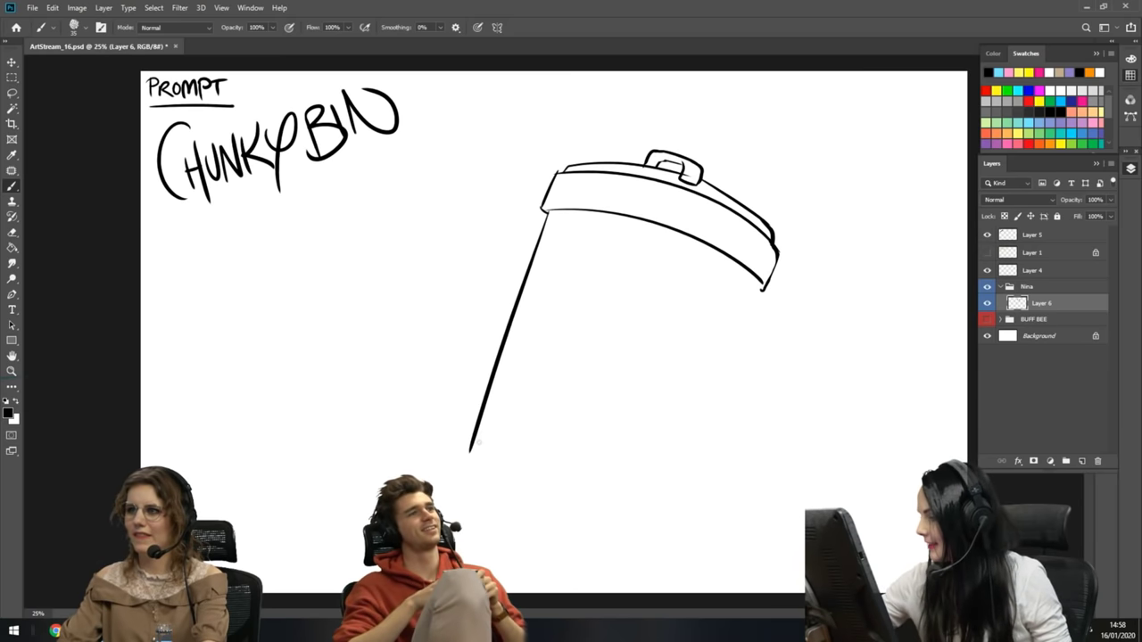
pyautogui.moveTo(761, 288); pyautogui.dragTo(629, 522)
pyautogui.hotkey('ctrl', 'z')
pyautogui.hotkey('ctrl', 'shift', 'z')
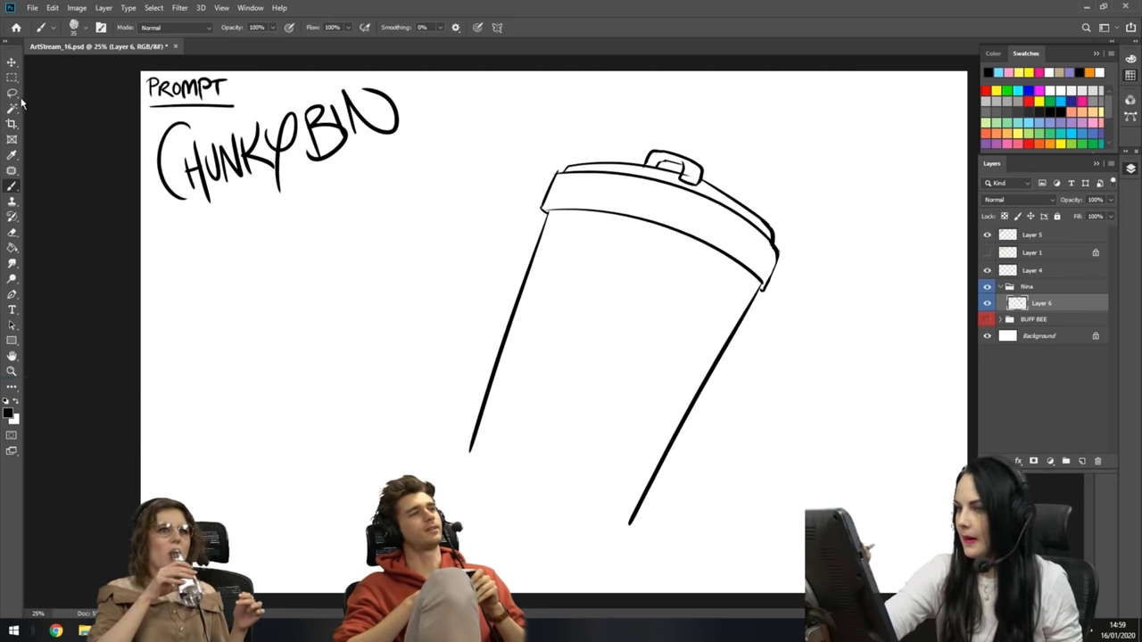
# - Lasso the whole lid and rotate it clockwise so its left end lifts off the bin's body
pyautogui.press('l')
pyautogui.moveTo(673, 112)
pyautogui.mouseDown()
pyautogui.moveTo(546, 223)
pyautogui.moveTo(833, 308)
pyautogui.moveTo(807, 139)
pyautogui.mouseUp()
pyautogui.rightClick(769, 206)
pyautogui.click(834, 325)
pyautogui.moveTo(851, 340)
pyautogui.mouseDown()
pyautogui.moveTo(829, 359)
pyautogui.moveTo(830, 294)
pyautogui.moveTo(838, 325)
pyautogui.mouseUp()
pyautogui.press('Return')
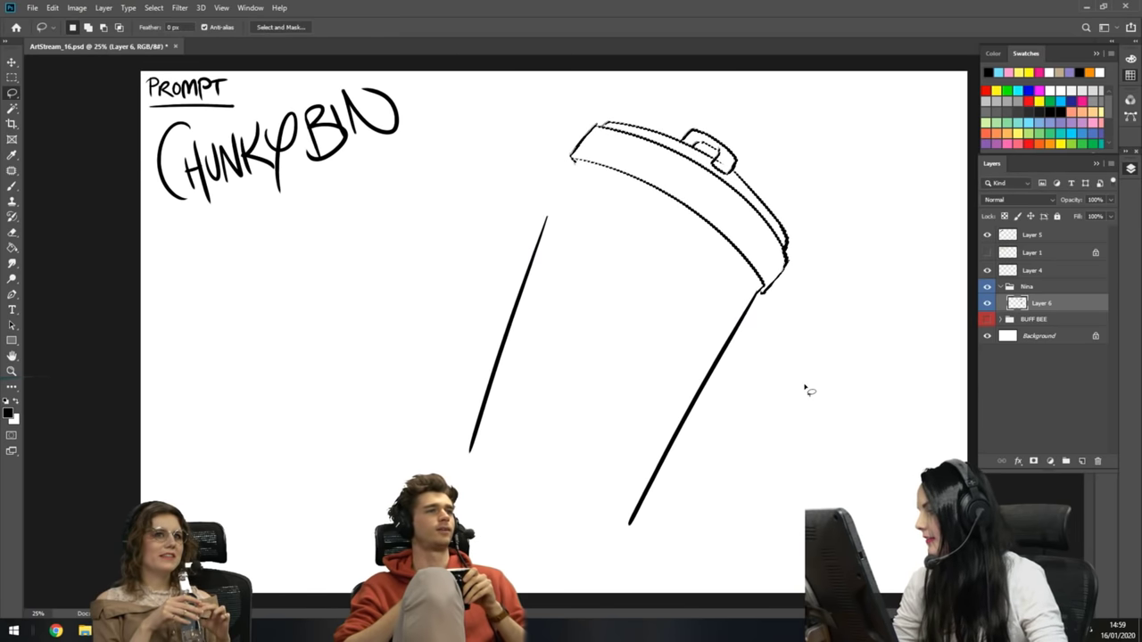
# - Draw the bin's curved top edge between the two sides, just beneath the tilted lid
pyautogui.click(11, 186)
pyautogui.moveTo(545, 204); pyautogui.dragTo(758, 296)
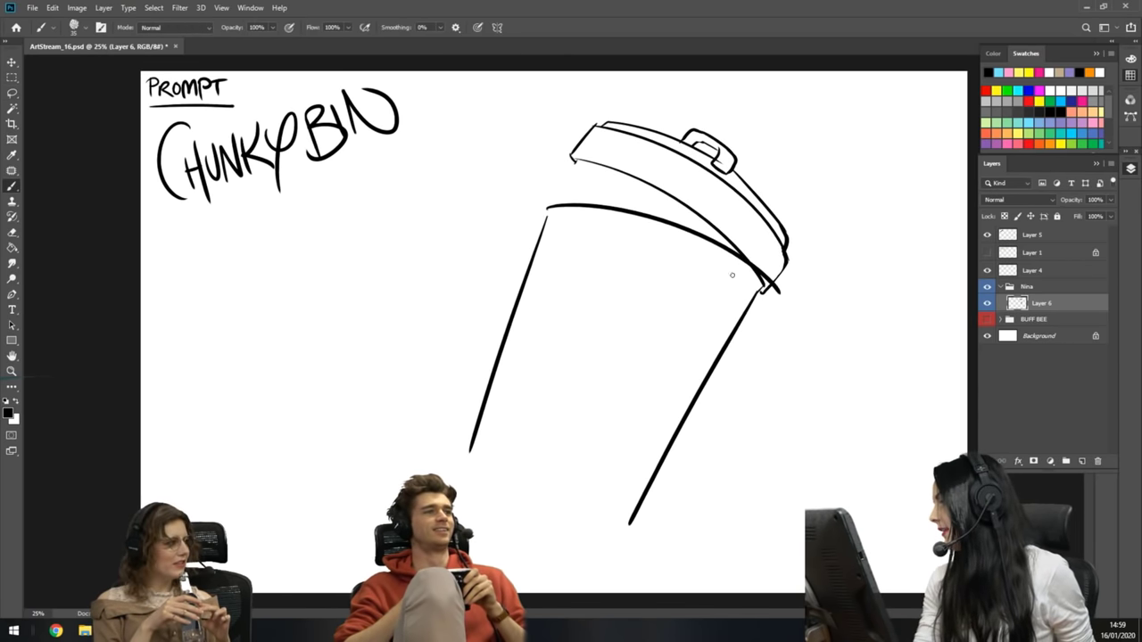
pyautogui.hotkey('ctrl', 'z')
pyautogui.hotkey('ctrl', 'shift', 'z')
pyautogui.hotkey('ctrl', 'z')
pyautogui.hotkey('ctrl', 'shift', 'z')
pyautogui.hotkey('ctrl', 'z')
pyautogui.hotkey('ctrl', 'shift', 'z')
pyautogui.hotkey('ctrl', 'z')
pyautogui.hotkey('ctrl', 'shift', 'z')
pyautogui.hotkey('ctrl', 'z')
pyautogui.hotkey('ctrl', 'shift', 'z')
pyautogui.hotkey('ctrl', 'z')
pyautogui.hotkey('ctrl', 'shift', 'z')
pyautogui.hotkey('ctrl', 'z')
pyautogui.moveTo(551, 206); pyautogui.dragTo(631, 210)
pyautogui.moveTo(687, 234); pyautogui.dragTo(749, 285)
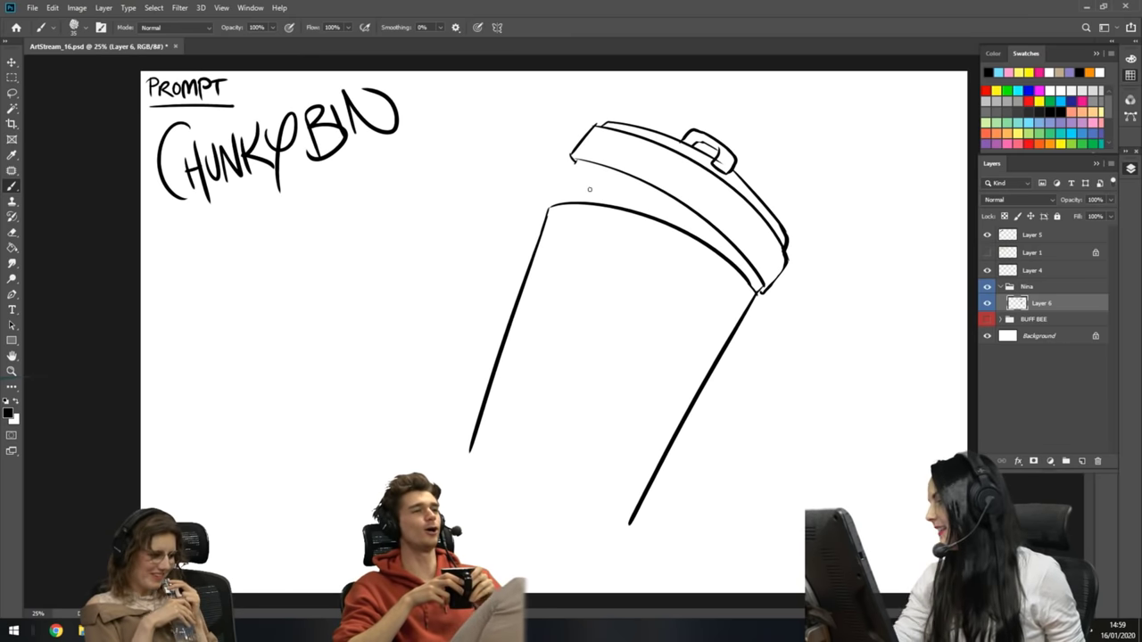
# - Draw the lid's curved underside from its left corner to the bin's top edge and erase the corner overlap
pyautogui.moveTo(574, 164); pyautogui.dragTo(607, 200)
pyautogui.moveTo(571, 157); pyautogui.dragTo(617, 207)
pyautogui.click(11, 232)
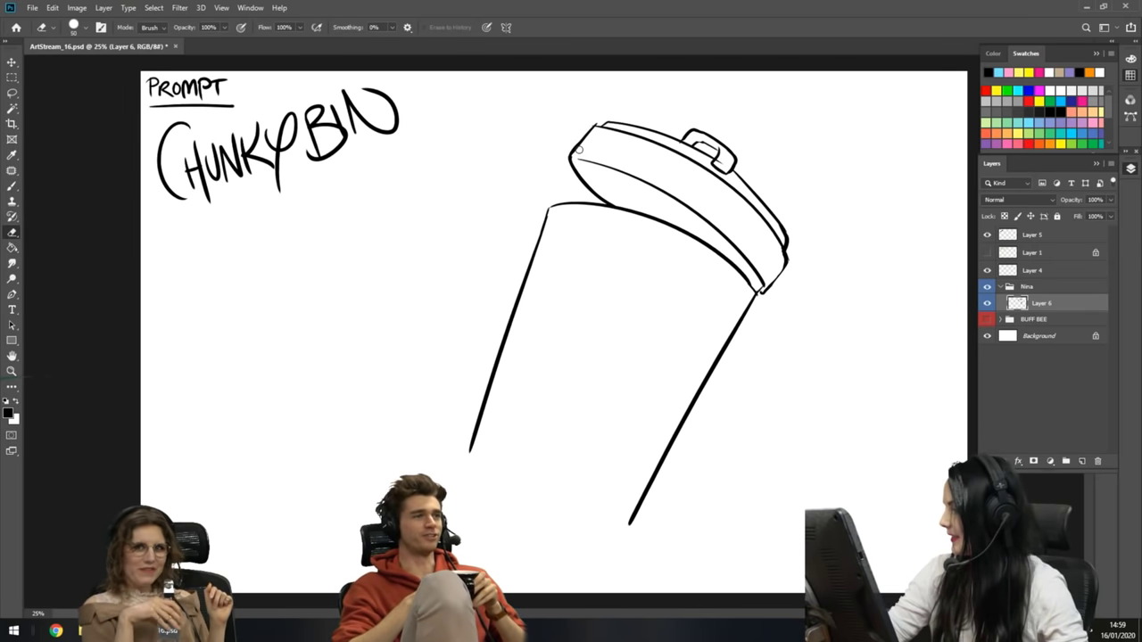
# - Close the bin's base with a rounded bottom curve and add a broken inner rim line above it
pyautogui.click(12, 185)
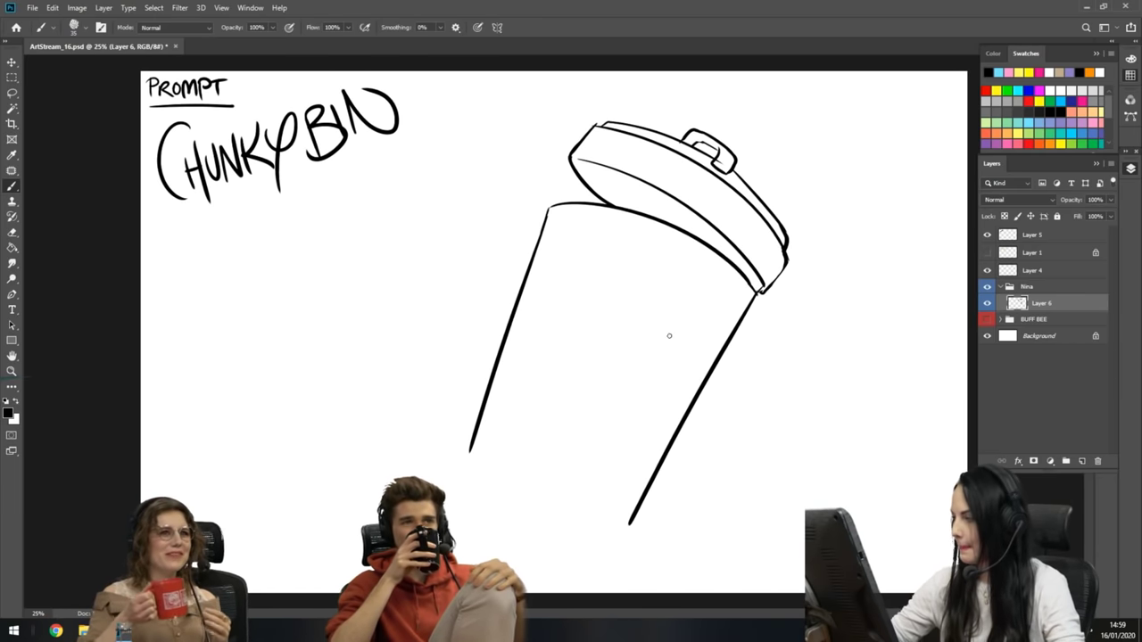
pyautogui.moveTo(510, 499); pyautogui.dragTo(608, 539)
pyautogui.moveTo(471, 444); pyautogui.dragTo(557, 480)
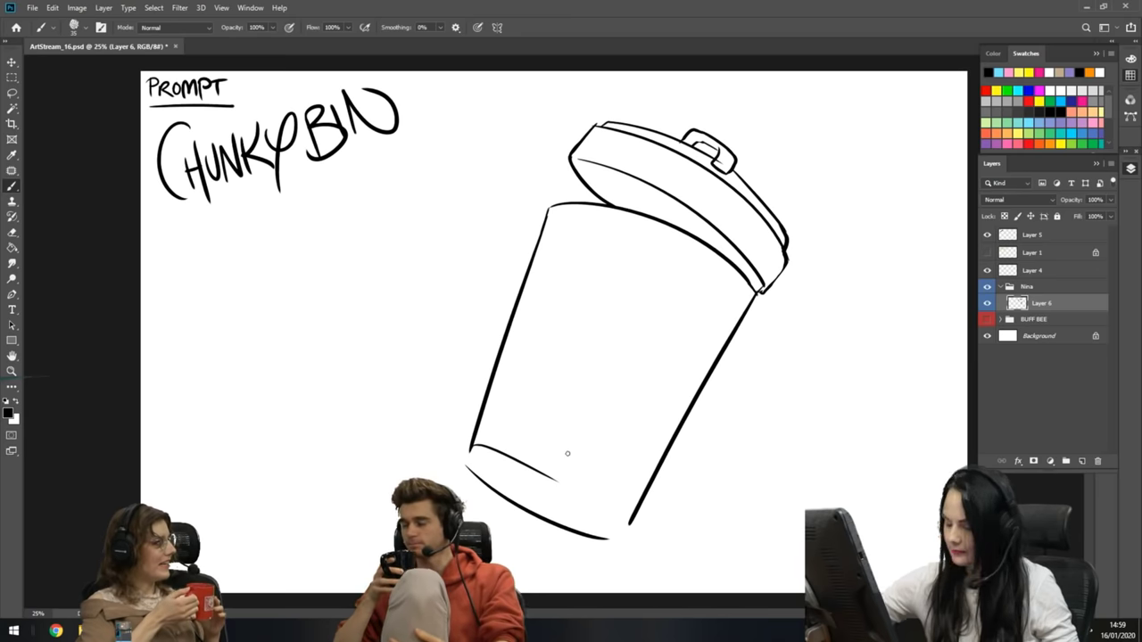
pyautogui.hotkey('ctrl', 'z')
pyautogui.moveTo(603, 539); pyautogui.dragTo(621, 535)
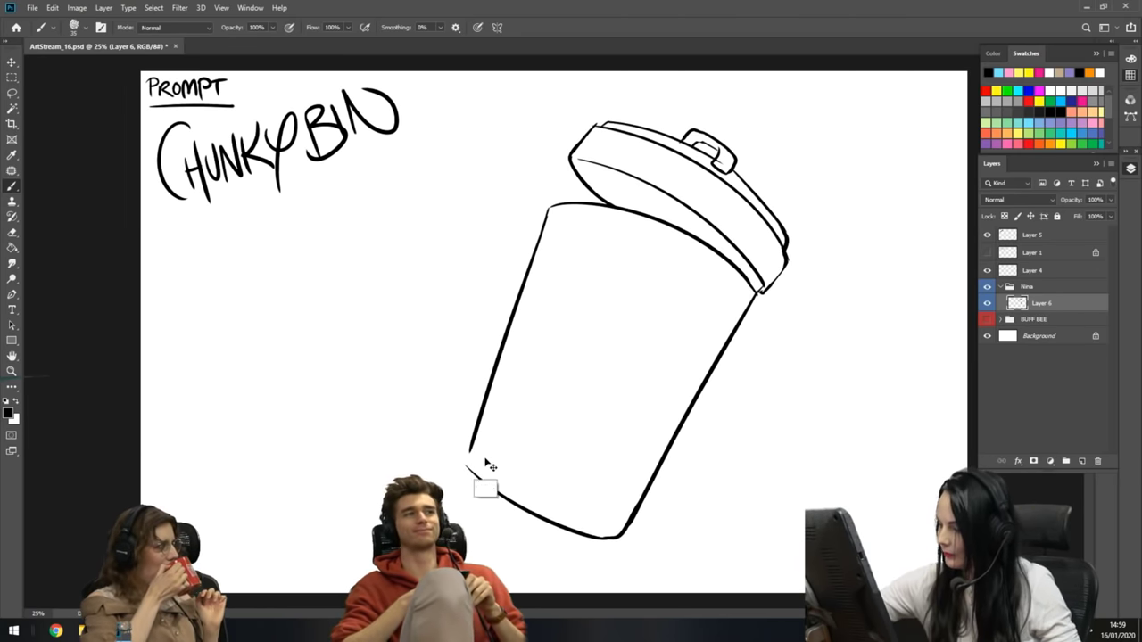
pyautogui.hotkey('ctrl', 'z')
pyautogui.moveTo(479, 453); pyautogui.dragTo(608, 532)
pyautogui.hotkey('ctrl', 'z')
pyautogui.moveTo(510, 466); pyautogui.dragTo(614, 530)
pyautogui.hotkey('ctrl', 'z')
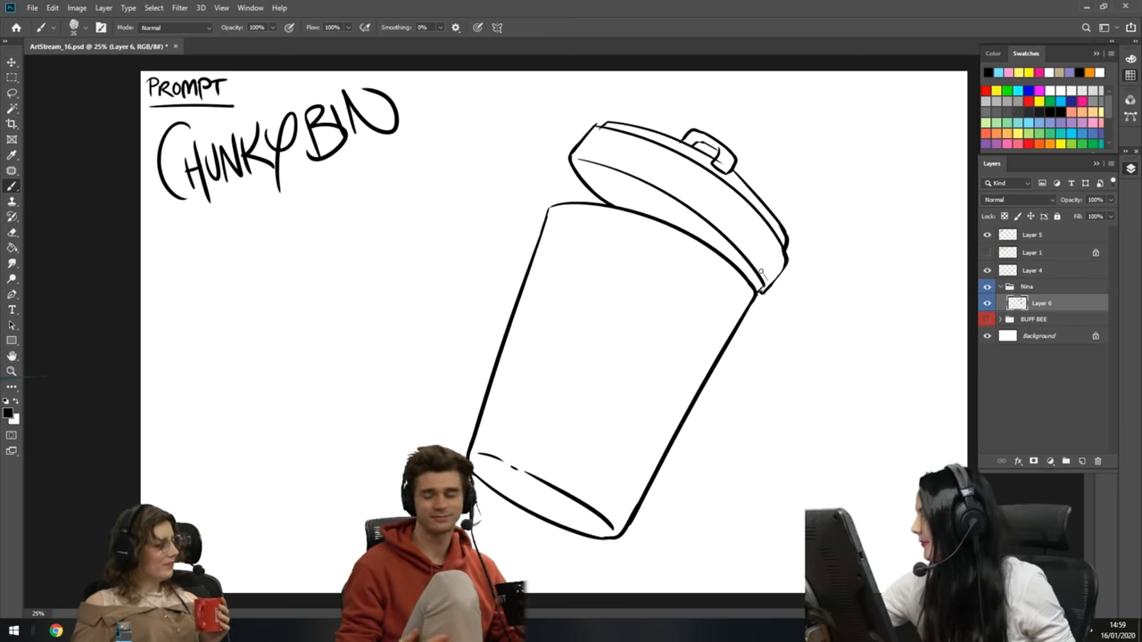
# - Touch up the lid's inner edge and the bin's upper right side, then erase the overlap at the lid's upper-left corner
pyautogui.moveTo(753, 262)
pyautogui.mouseDown()
pyautogui.moveTo(767, 295)
pyautogui.moveTo(751, 259)
pyautogui.mouseUp()
pyautogui.moveTo(746, 253); pyautogui.dragTo(760, 272)
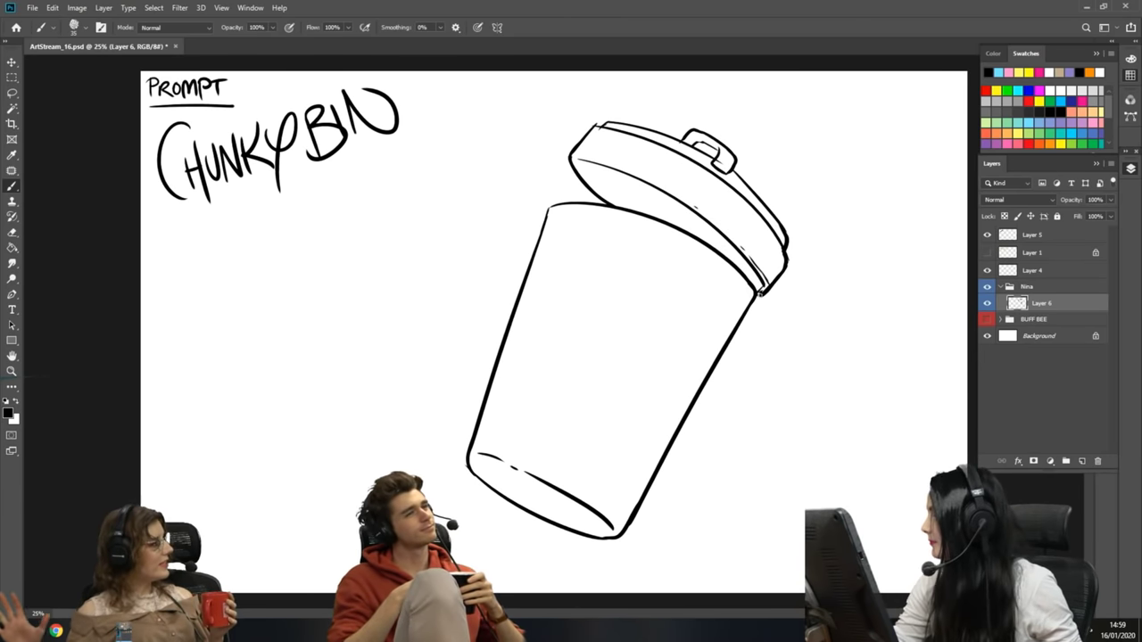
pyautogui.moveTo(750, 308); pyautogui.dragTo(694, 394)
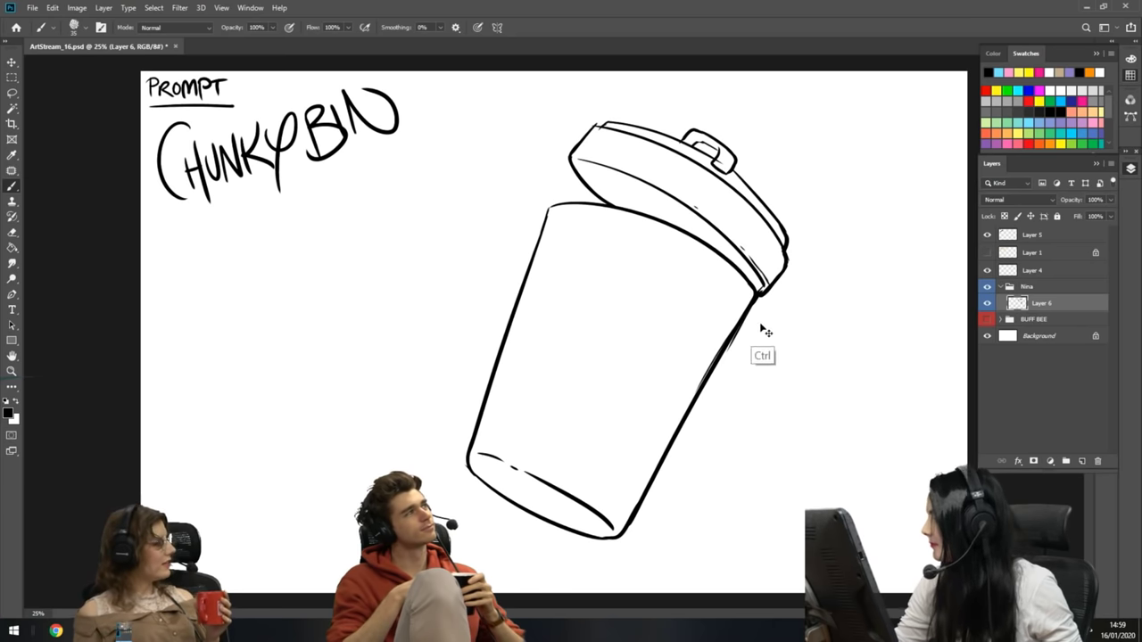
pyautogui.hotkey('ctrl', 'z')
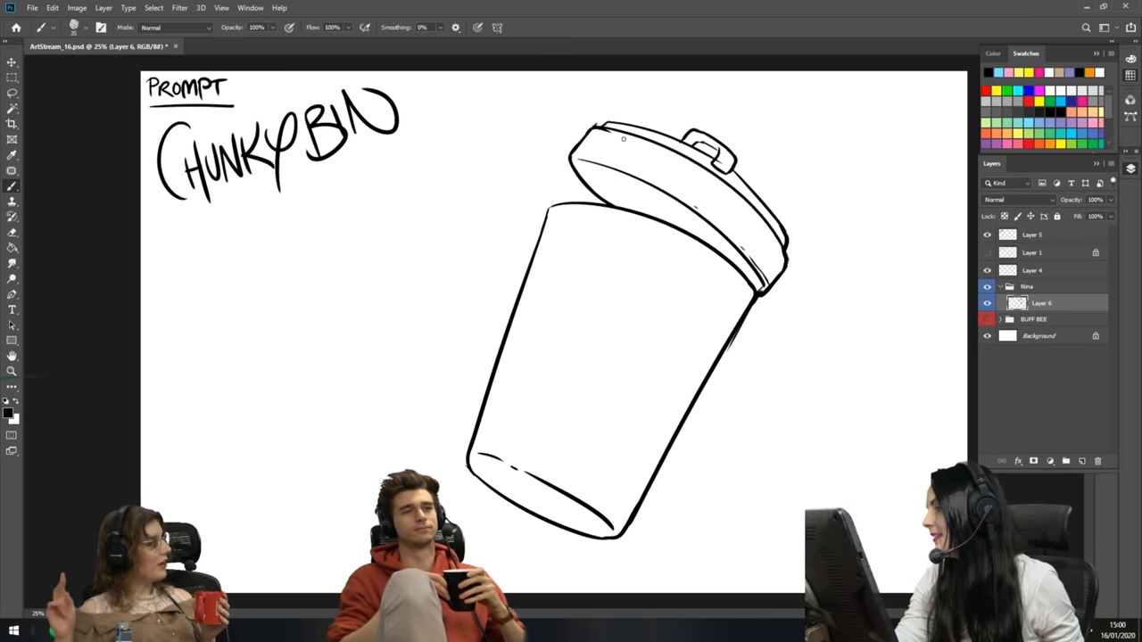
pyautogui.click(13, 234)
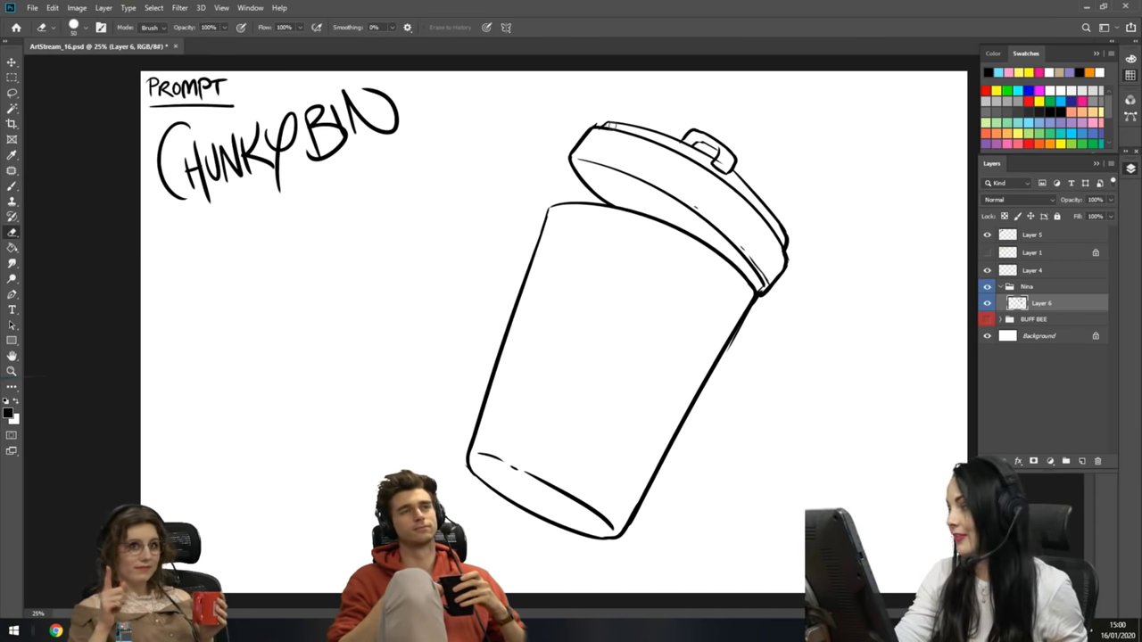
# - Draw a large belly bulging out of the bin's lower left side and erase the straight side line inside it
pyautogui.click(13, 186)
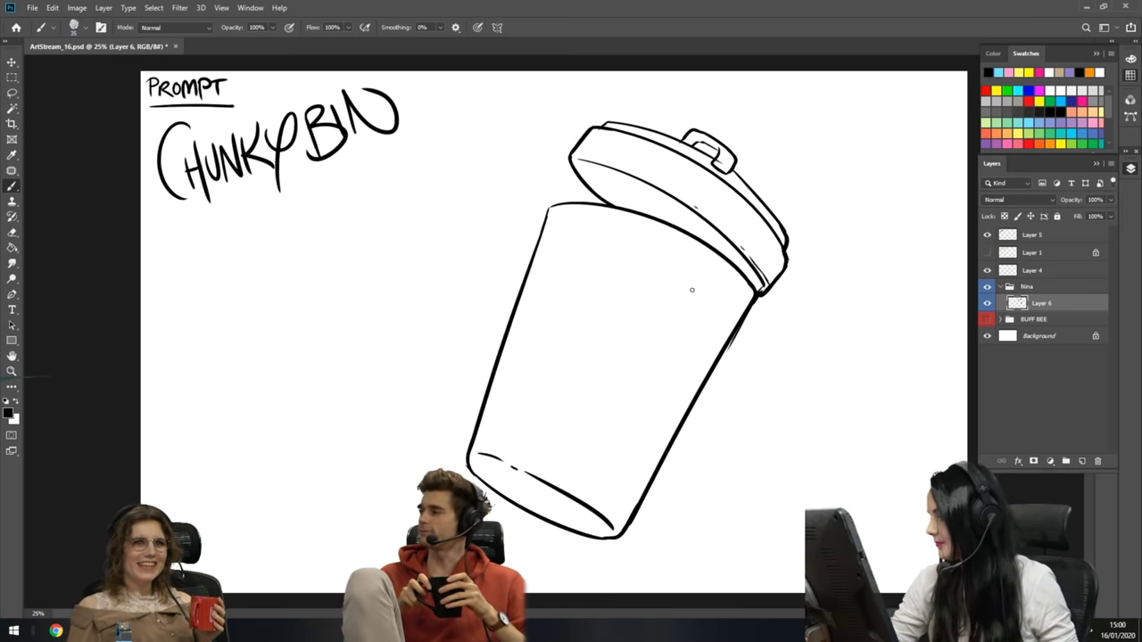
pyautogui.moveTo(551, 300)
pyautogui.mouseDown()
pyautogui.moveTo(472, 373)
pyautogui.moveTo(474, 412)
pyautogui.moveTo(526, 455)
pyautogui.mouseUp()
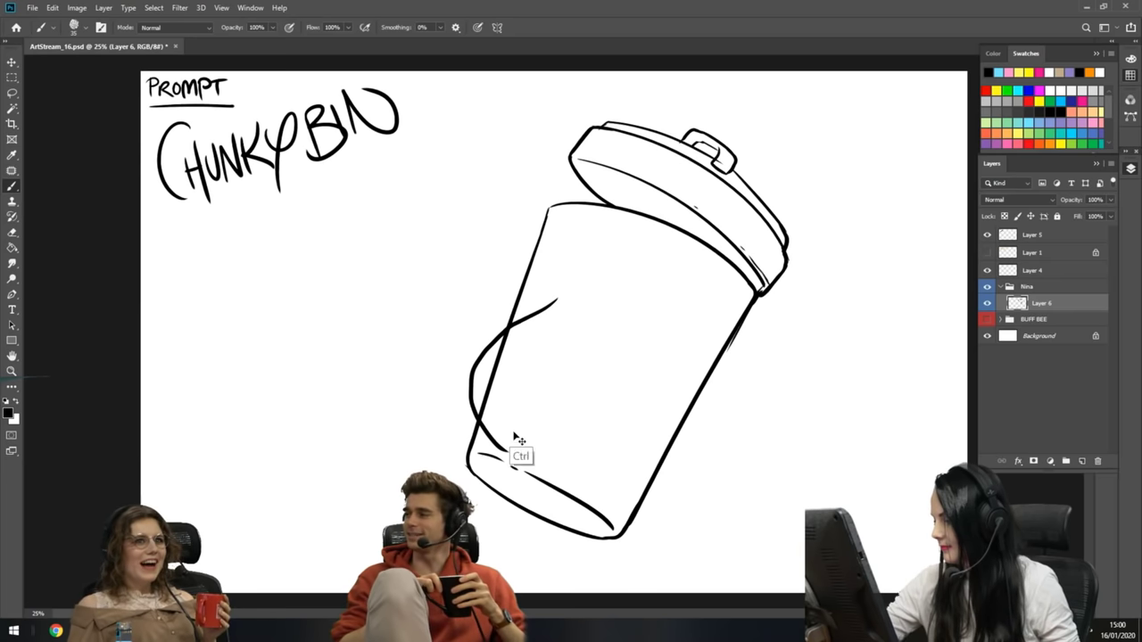
pyautogui.hotkey('ctrl', 'z')
pyautogui.moveTo(457, 421); pyautogui.dragTo(506, 451)
pyautogui.moveTo(448, 403)
pyautogui.mouseDown()
pyautogui.moveTo(555, 305)
pyautogui.moveTo(592, 290)
pyautogui.moveTo(476, 351)
pyautogui.moveTo(467, 410)
pyautogui.moveTo(496, 451)
pyautogui.mouseUp()
pyautogui.hotkey('ctrl', 'z')
pyautogui.hotkey('ctrl', 'z')
pyautogui.hotkey('ctrl', 'z')
pyautogui.moveTo(571, 288)
pyautogui.mouseDown()
pyautogui.moveTo(469, 427)
pyautogui.moveTo(478, 442)
pyautogui.moveTo(505, 337)
pyautogui.moveTo(490, 387)
pyautogui.mouseUp()
pyautogui.press('e')
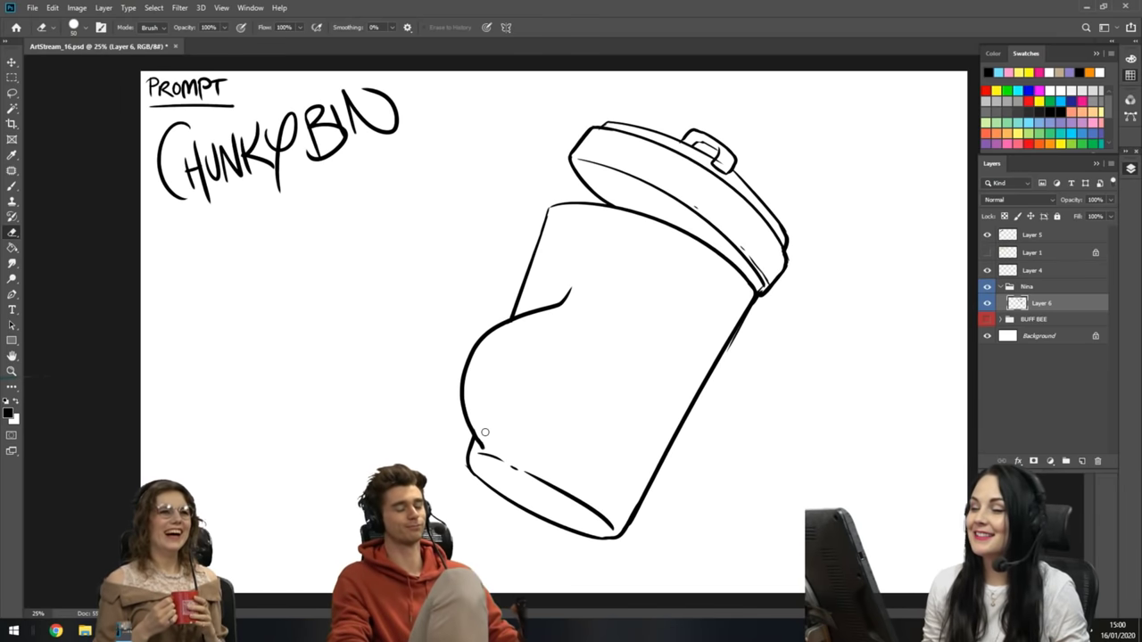
# - Try a small curled mark on the belly and a rounded bump on the bin's lower right side
pyautogui.click(14, 188)
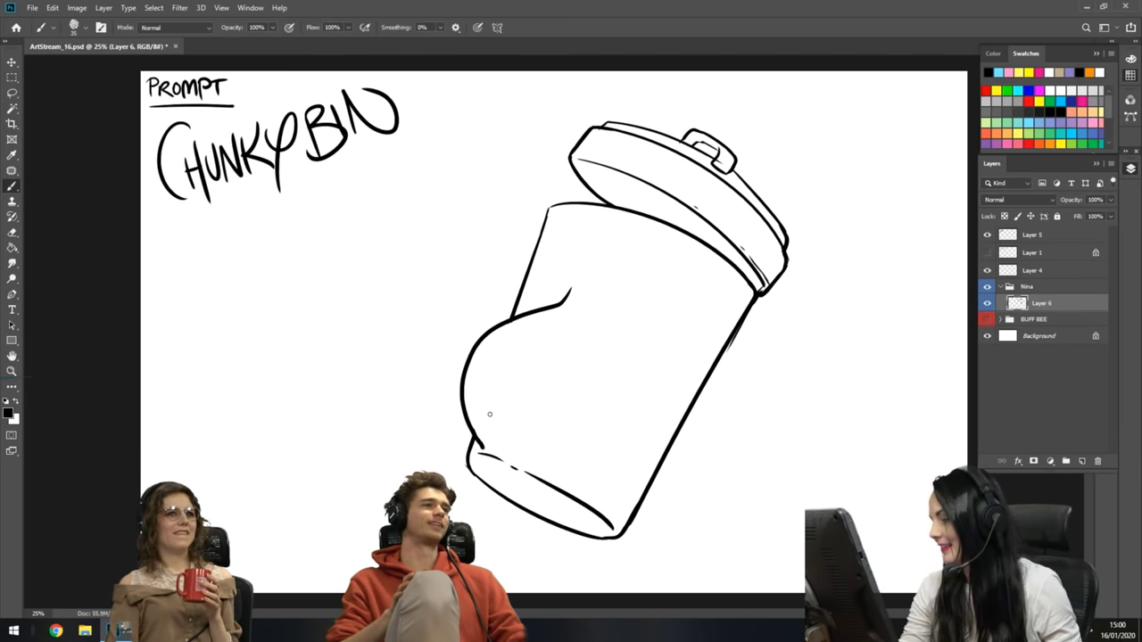
pyautogui.moveTo(488, 416); pyautogui.dragTo(490, 412)
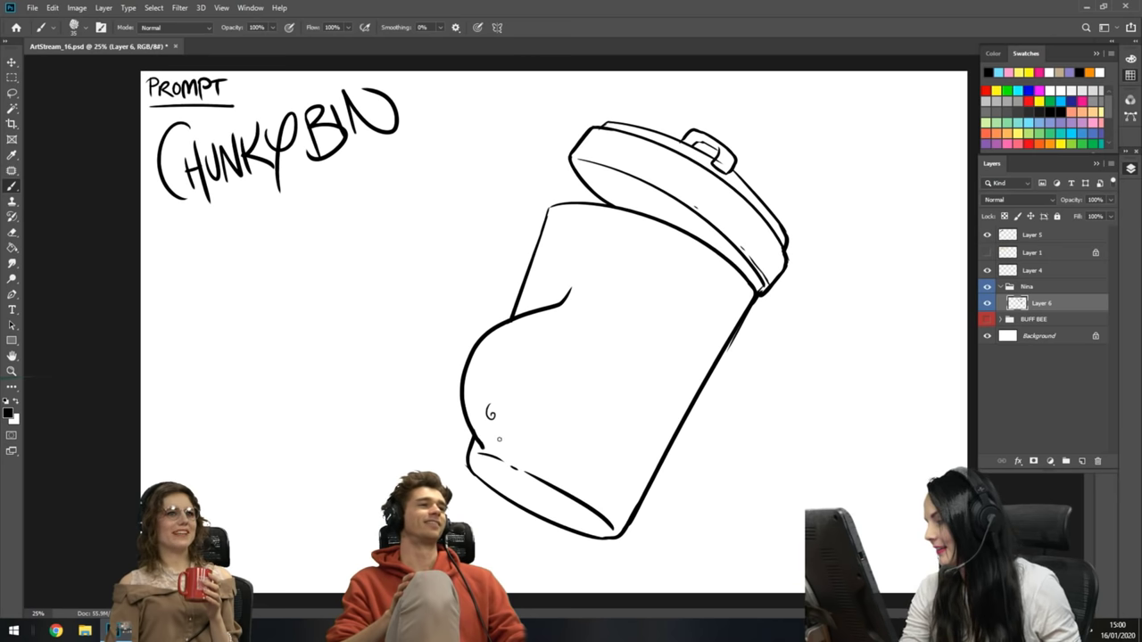
pyautogui.hotkey('ctrl', 'z')
pyautogui.moveTo(681, 443)
pyautogui.mouseDown()
pyautogui.moveTo(687, 482)
pyautogui.moveTo(640, 507)
pyautogui.mouseUp()
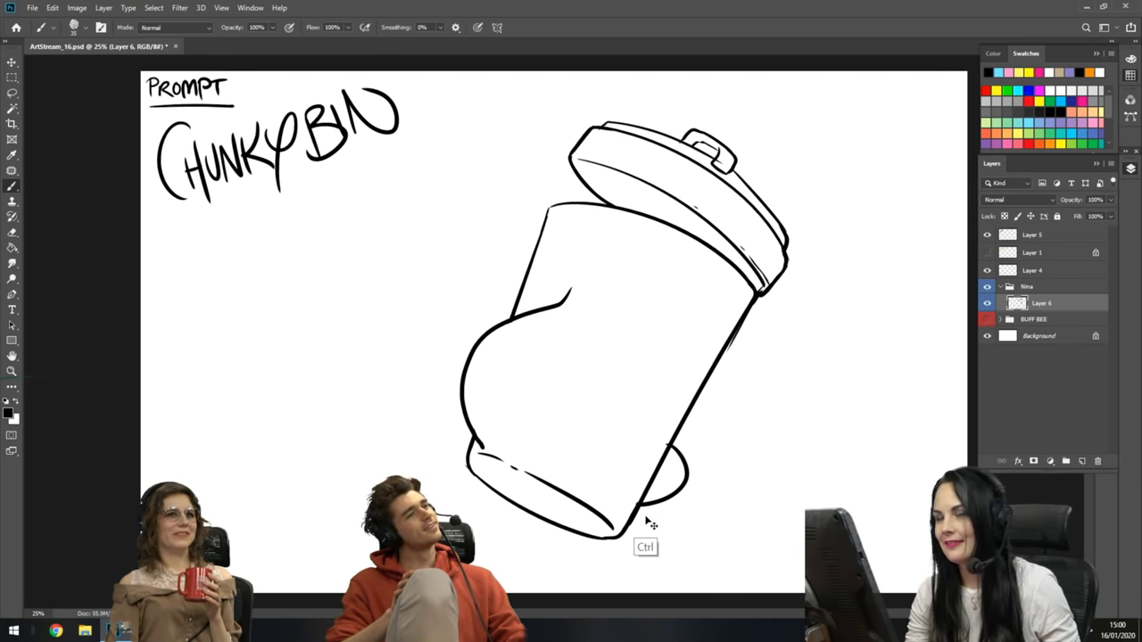
pyautogui.hotkey('ctrl', 'z')
pyautogui.moveTo(667, 453)
pyautogui.mouseDown()
pyautogui.moveTo(671, 487)
pyautogui.moveTo(642, 504)
pyautogui.mouseUp()
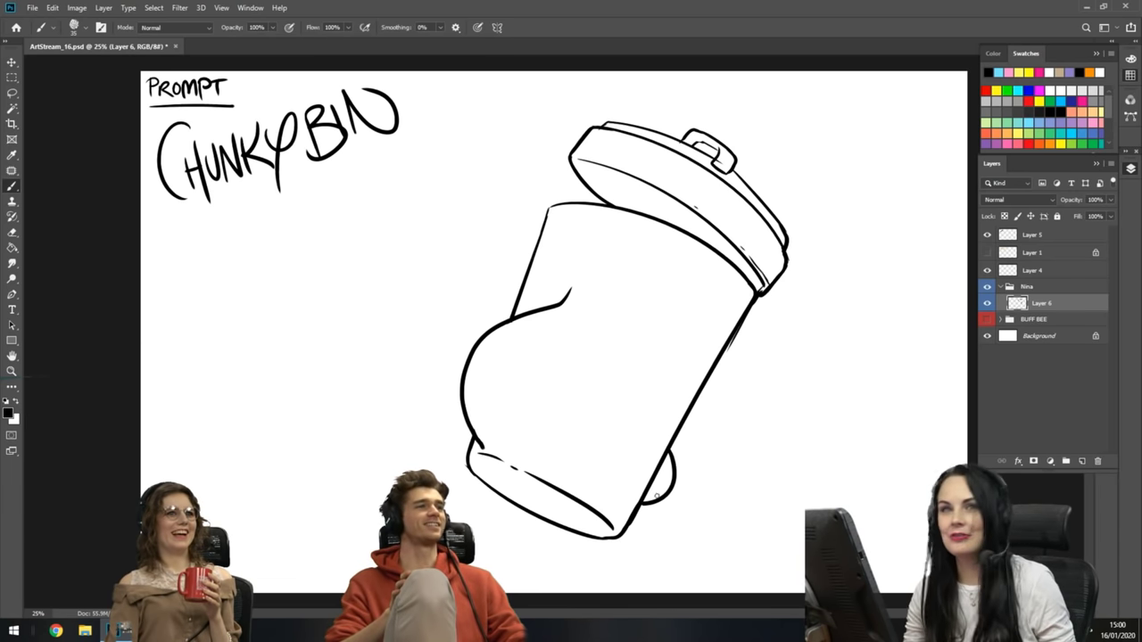
pyautogui.hotkey('ctrl', 'z')
# - Try short curved bulge strokes inside the bin's lower right side and undo them
pyautogui.moveTo(623, 410)
pyautogui.mouseDown()
pyautogui.moveTo(616, 455)
pyautogui.moveTo(648, 416)
pyautogui.mouseUp()
pyautogui.moveTo(630, 487); pyautogui.dragTo(658, 480)
pyautogui.moveTo(663, 418); pyautogui.dragTo(657, 483)
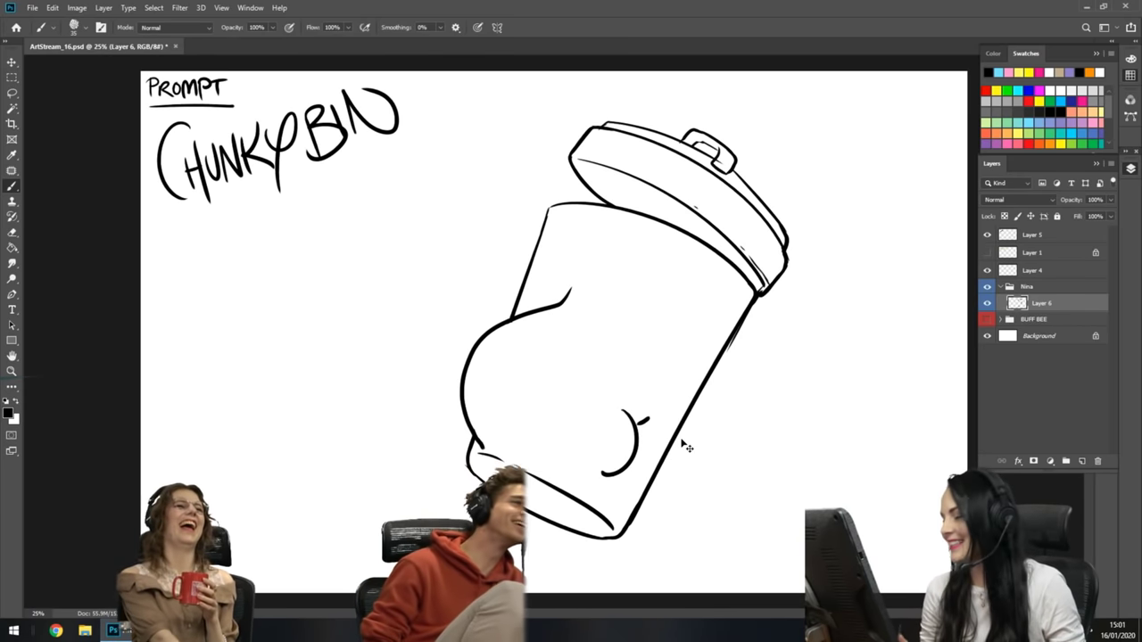
pyautogui.hotkey('ctrl', 'z')
pyautogui.hotkey('ctrl', 'z')
pyautogui.hotkey('ctrl', 'z')
pyautogui.hotkey('ctrl', 'z')
pyautogui.press('e')
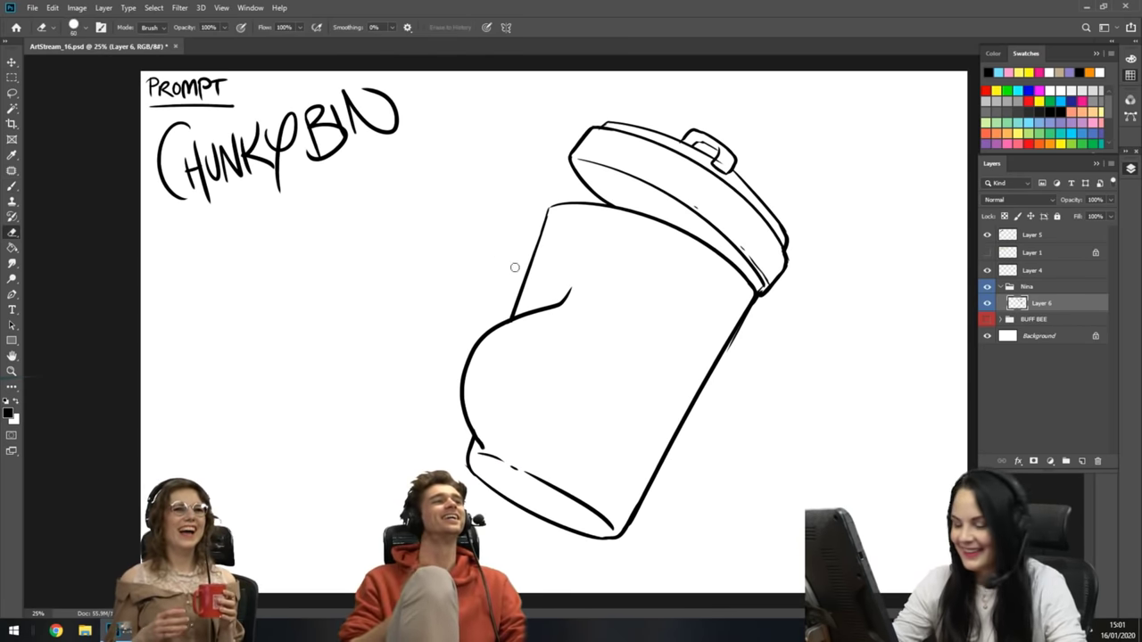
# - Enlarge the eraser to 200 px and erase the belly bulge from the bin's lower left side
pyautogui.moveTo(569, 291)
pyautogui.mouseDown()
pyautogui.moveTo(533, 312)
pyautogui.moveTo(515, 357)
pyautogui.moveTo(476, 386)
pyautogui.moveTo(473, 446)
pyautogui.mouseUp()
pyautogui.press(']')
pyautogui.press(']')
pyautogui.press(']')
pyautogui.press(']')
pyautogui.press(']')
pyautogui.press(']')
pyautogui.press(']')
pyautogui.press(']')
pyautogui.press('b')
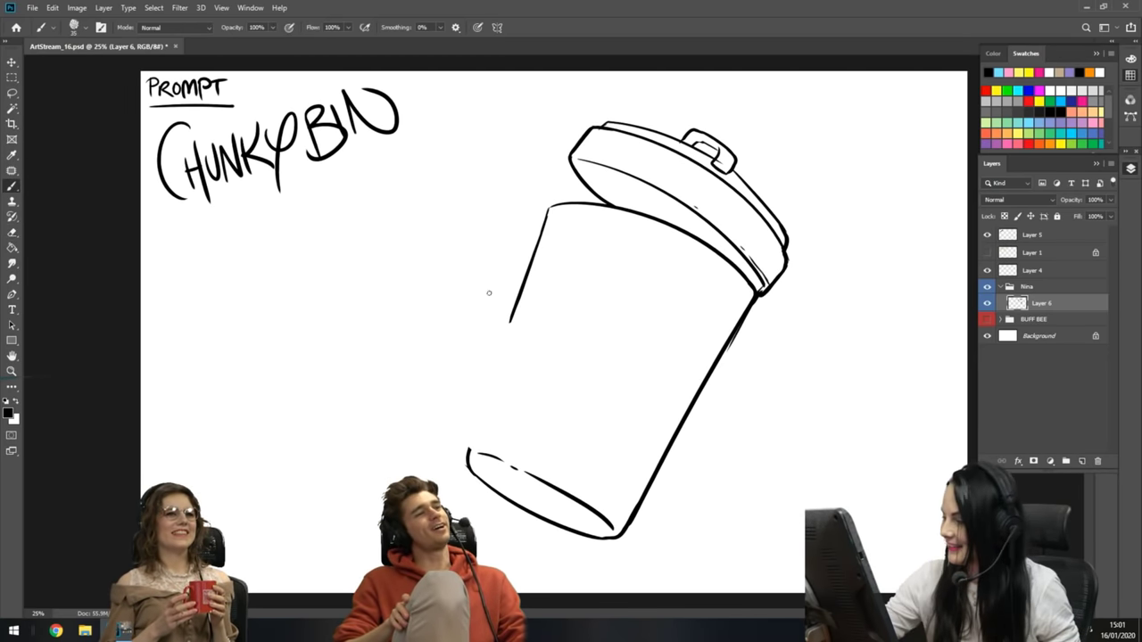
# - Redraw the bin's straight left side line from the upper stub down to the base
pyautogui.moveTo(510, 314); pyautogui.dragTo(473, 424)
pyautogui.hotkey('ctrl', 'z')
pyautogui.moveTo(521, 283); pyautogui.dragTo(472, 426)
pyautogui.hotkey('ctrl', 'z')
pyautogui.moveTo(509, 322); pyautogui.dragTo(472, 428)
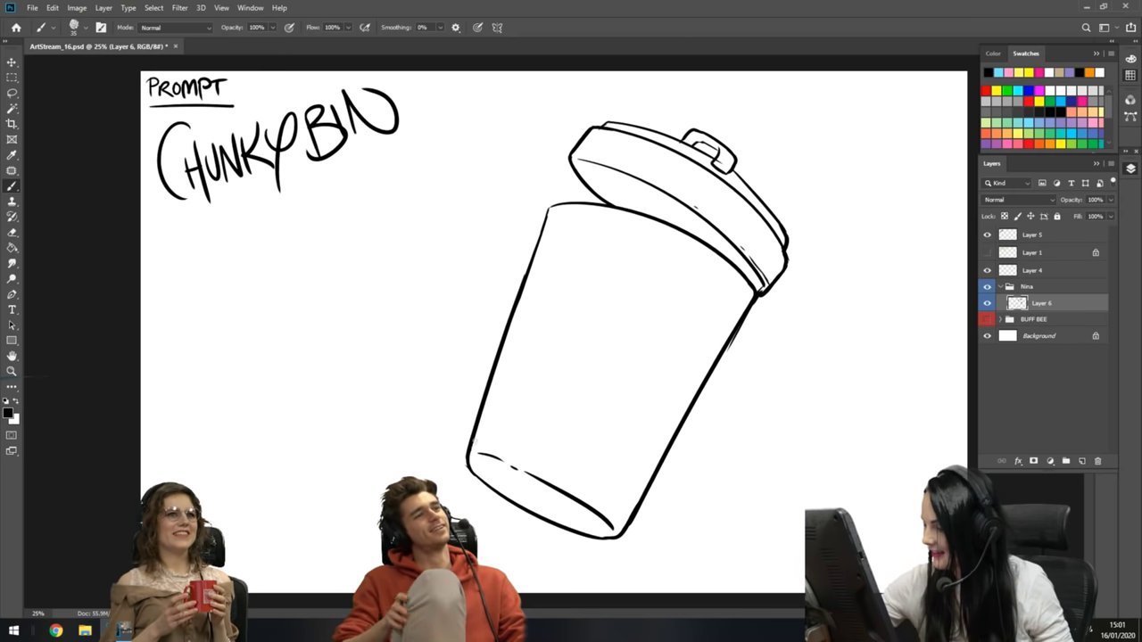
# - Draw a curved belly bulging outward from the lower half of the bin's left side line
pyautogui.moveTo(531, 267)
pyautogui.mouseDown()
pyautogui.moveTo(437, 393)
pyautogui.moveTo(453, 429)
pyautogui.mouseUp()
pyautogui.hotkey('ctrl', 'z')
pyautogui.moveTo(528, 271); pyautogui.dragTo(459, 436)
pyautogui.hotkey('ctrl', 'z')
pyautogui.moveTo(523, 278)
pyautogui.mouseDown()
pyautogui.moveTo(424, 380)
pyautogui.moveTo(459, 432)
pyautogui.mouseUp()
pyautogui.hotkey('ctrl', 'z')
pyautogui.moveTo(515, 302)
pyautogui.mouseDown()
pyautogui.moveTo(445, 407)
pyautogui.moveTo(470, 426)
pyautogui.mouseUp()
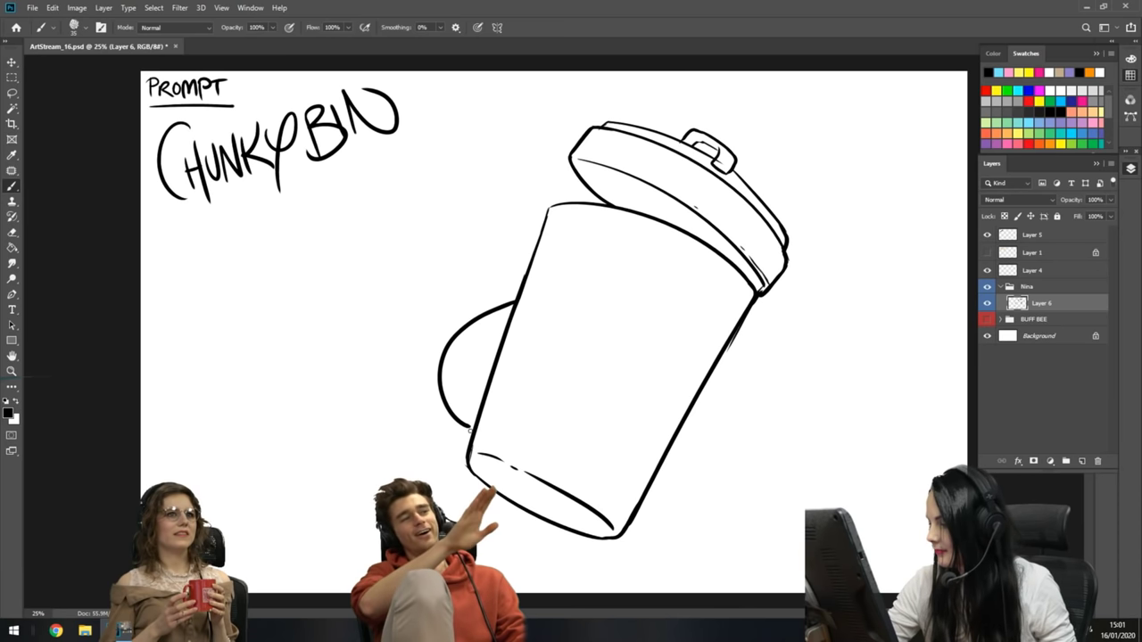
pyautogui.hotkey('ctrl', 'z')
pyautogui.moveTo(527, 281); pyautogui.dragTo(468, 435)
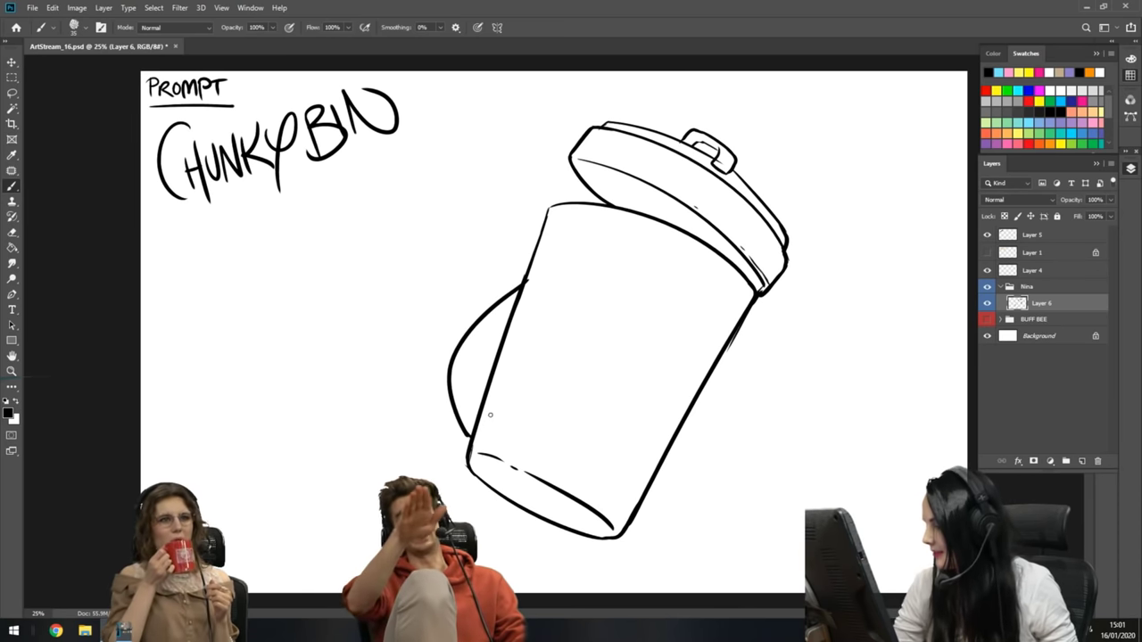
# - Draw two rounded buttock curves on the bin's lower right side and erase the side line between them
pyautogui.moveTo(617, 416)
pyautogui.mouseDown()
pyautogui.moveTo(619, 478)
pyautogui.moveTo(585, 482)
pyautogui.mouseUp()
pyautogui.hotkey('ctrl', 'z')
pyautogui.moveTo(611, 407); pyautogui.dragTo(591, 478)
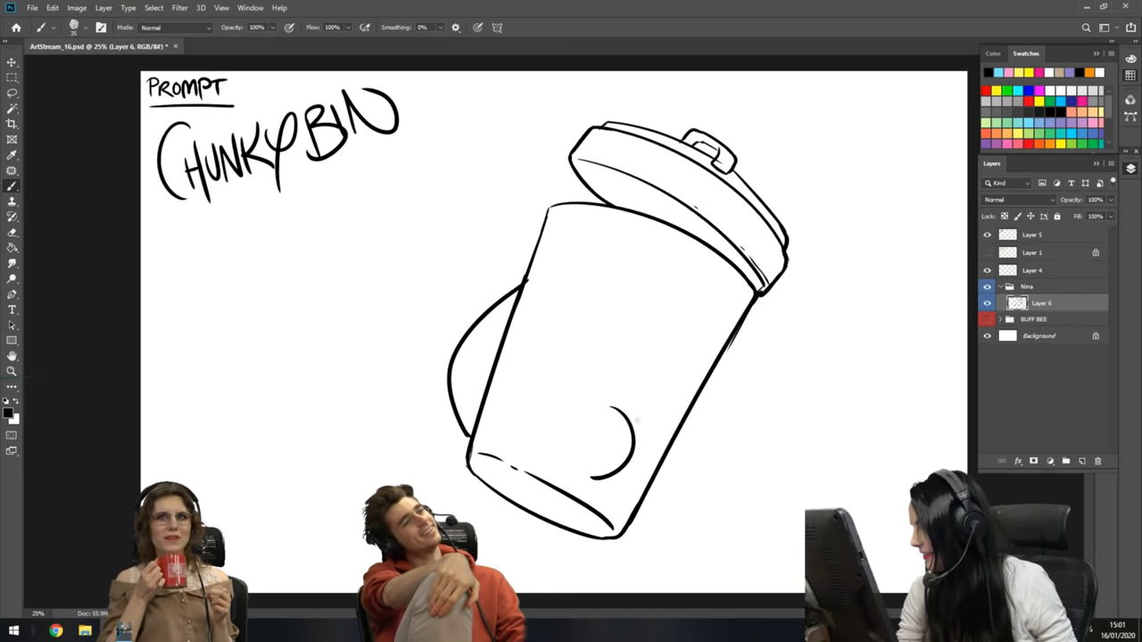
pyautogui.moveTo(649, 412)
pyautogui.mouseDown()
pyautogui.moveTo(677, 452)
pyautogui.moveTo(646, 478)
pyautogui.mouseUp()
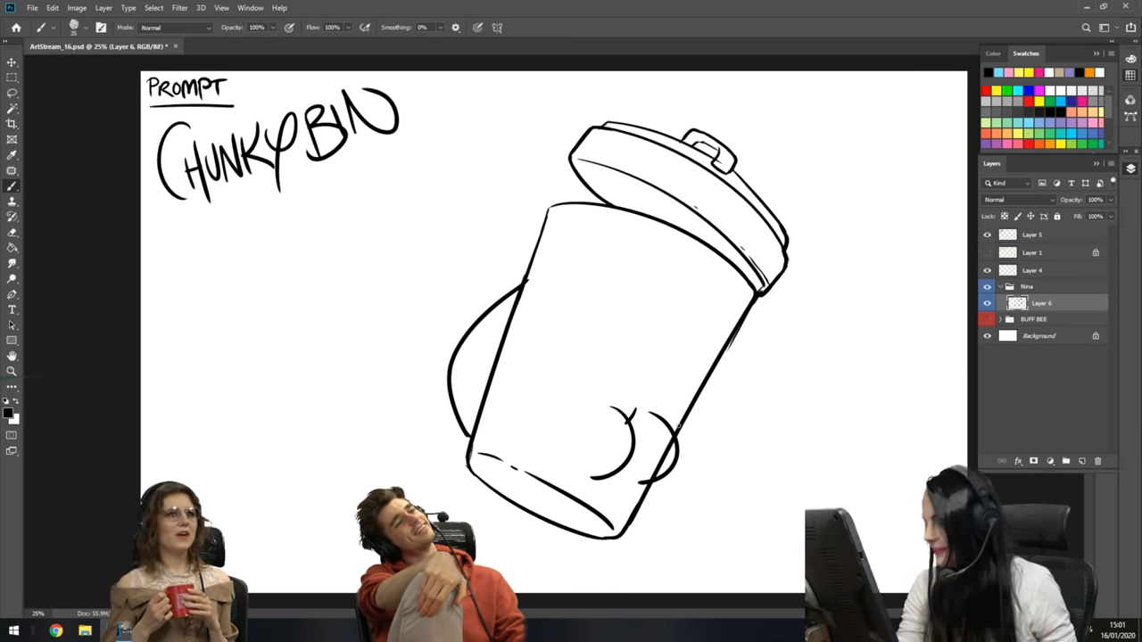
pyautogui.press('e')
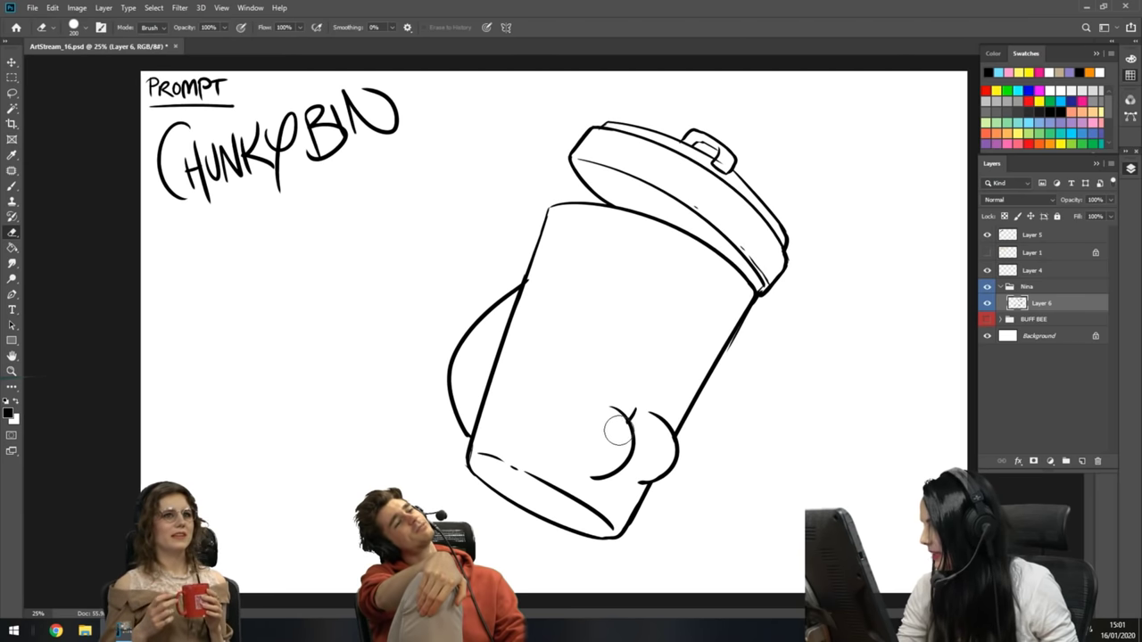
pyautogui.press('b')
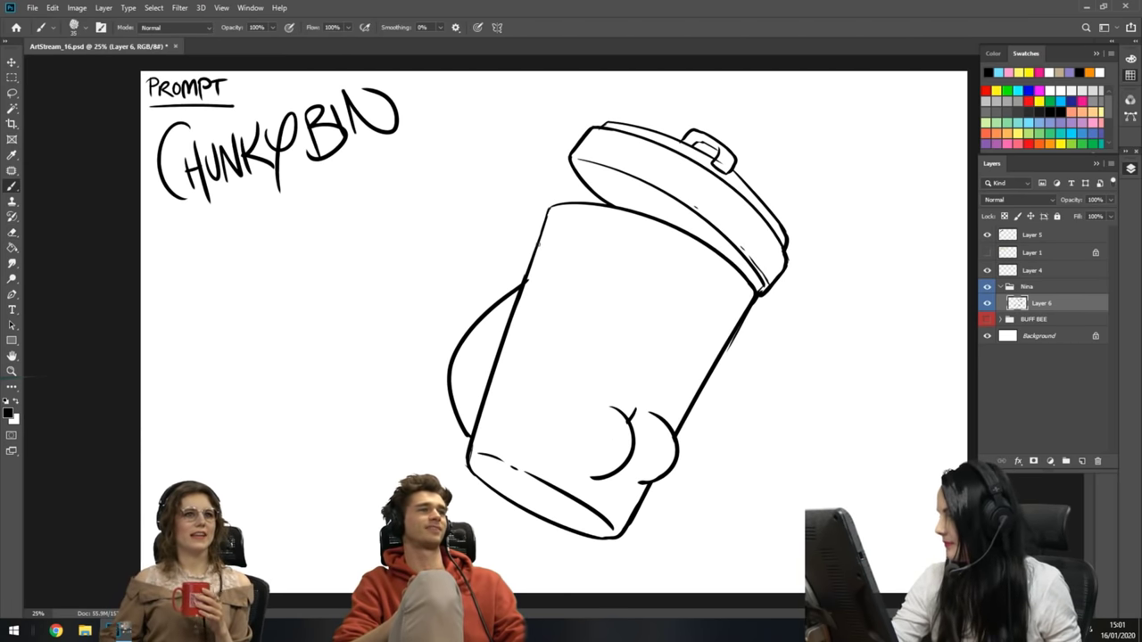
# - Draw four long round-topped ridges running down the front of the bin's body
pyautogui.moveTo(499, 431)
pyautogui.mouseDown()
pyautogui.moveTo(569, 228)
pyautogui.moveTo(586, 225)
pyautogui.mouseUp()
pyautogui.moveTo(573, 300)
pyautogui.mouseDown()
pyautogui.moveTo(522, 440)
pyautogui.moveTo(543, 430)
pyautogui.moveTo(531, 449)
pyautogui.moveTo(624, 244)
pyautogui.moveTo(644, 271)
pyautogui.mouseUp()
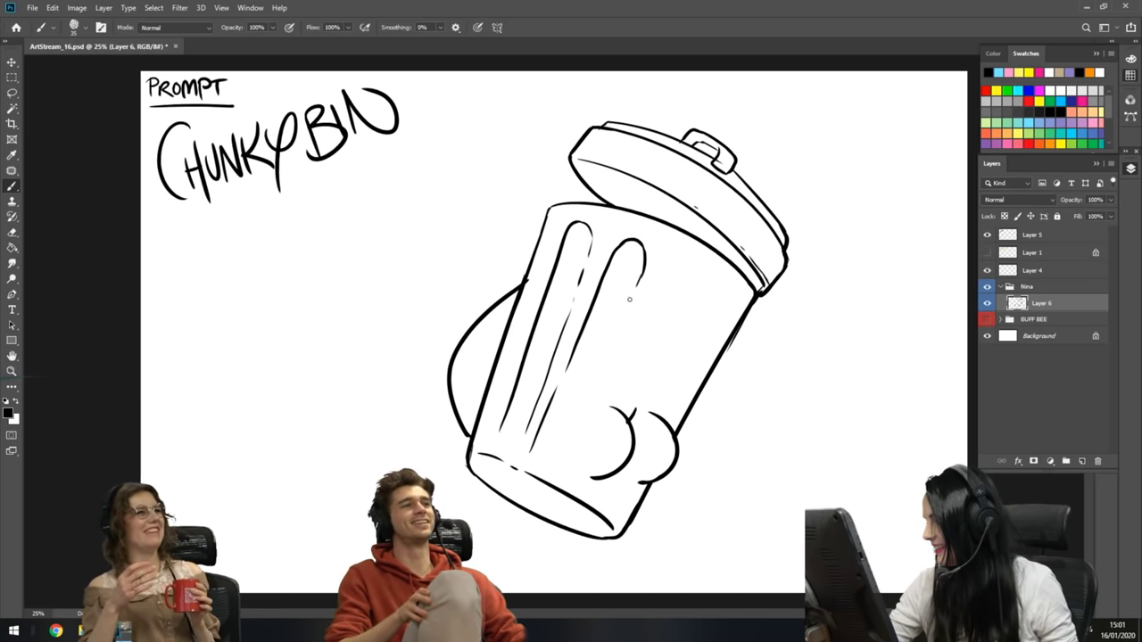
pyautogui.moveTo(622, 316); pyautogui.dragTo(547, 474)
pyautogui.moveTo(612, 384)
pyautogui.mouseDown()
pyautogui.moveTo(677, 264)
pyautogui.moveTo(698, 272)
pyautogui.moveTo(638, 391)
pyautogui.mouseUp()
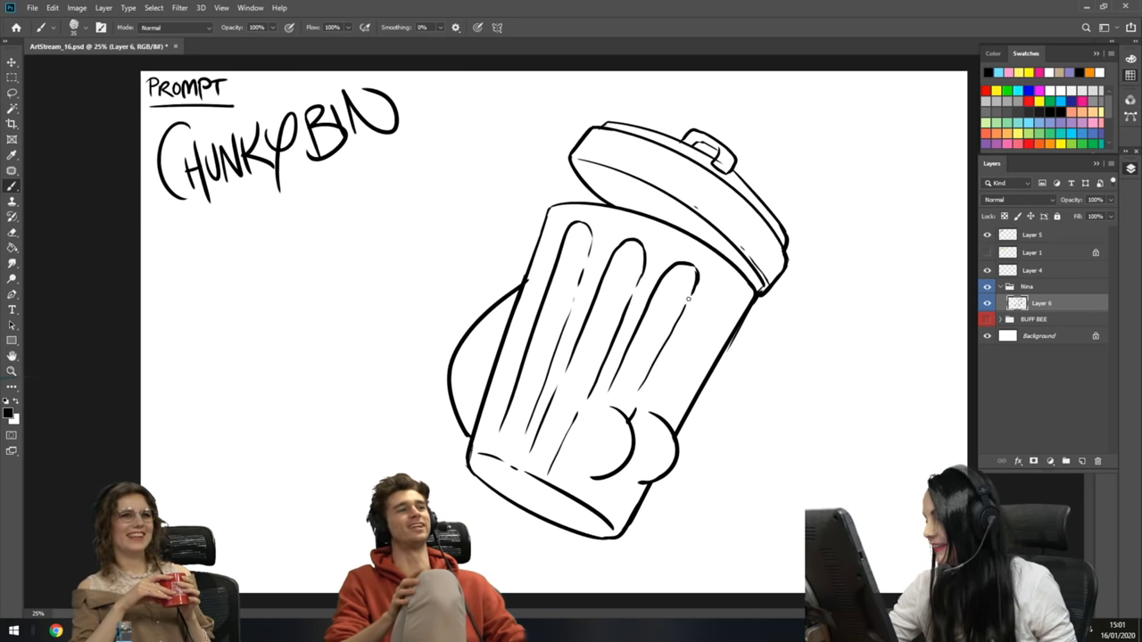
pyautogui.moveTo(649, 389); pyautogui.dragTo(733, 302)
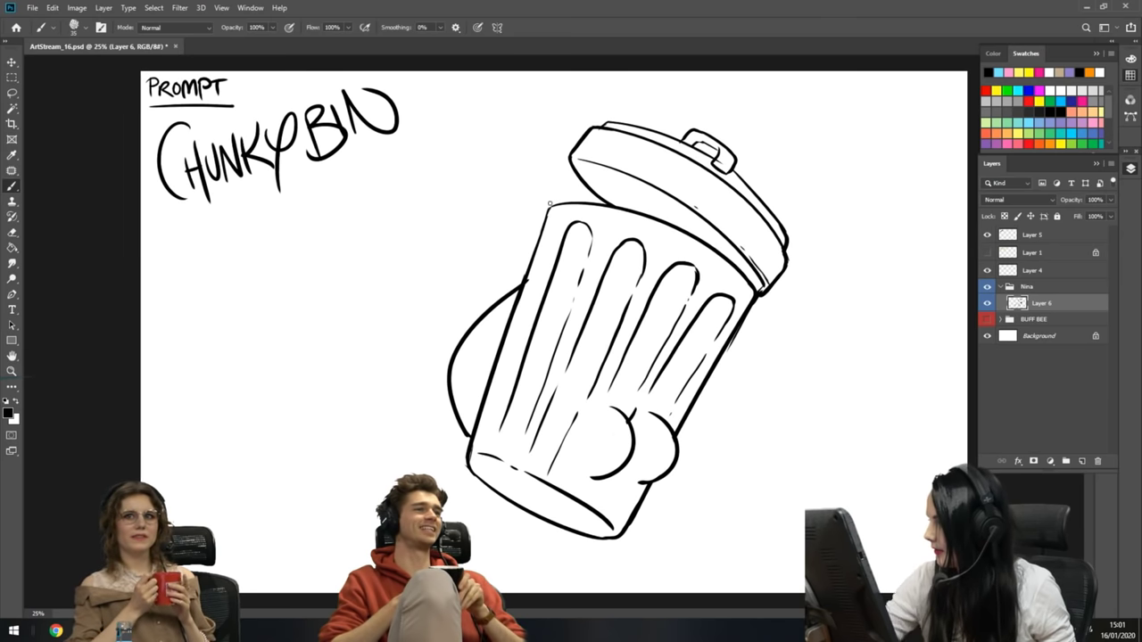
# - Try sketching a burger falling out beside the bin's upper left rim, then erase it
pyautogui.moveTo(571, 198)
pyautogui.mouseDown()
pyautogui.moveTo(509, 213)
pyautogui.moveTo(564, 196)
pyautogui.moveTo(522, 186)
pyautogui.moveTo(495, 207)
pyautogui.moveTo(502, 219)
pyautogui.moveTo(485, 209)
pyautogui.moveTo(483, 239)
pyautogui.mouseUp()
pyautogui.hotkey('ctrl', 'z')
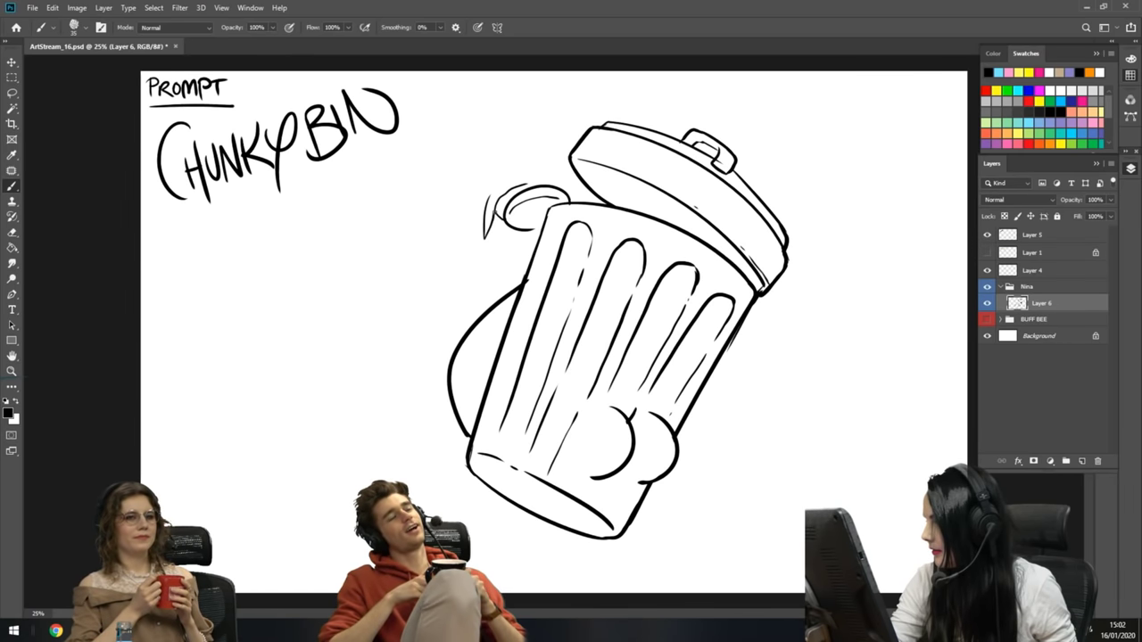
pyautogui.moveTo(526, 181)
pyautogui.mouseDown()
pyautogui.moveTo(552, 181)
pyautogui.moveTo(510, 173)
pyautogui.moveTo(562, 167)
pyautogui.moveTo(506, 184)
pyautogui.moveTo(544, 178)
pyautogui.mouseUp()
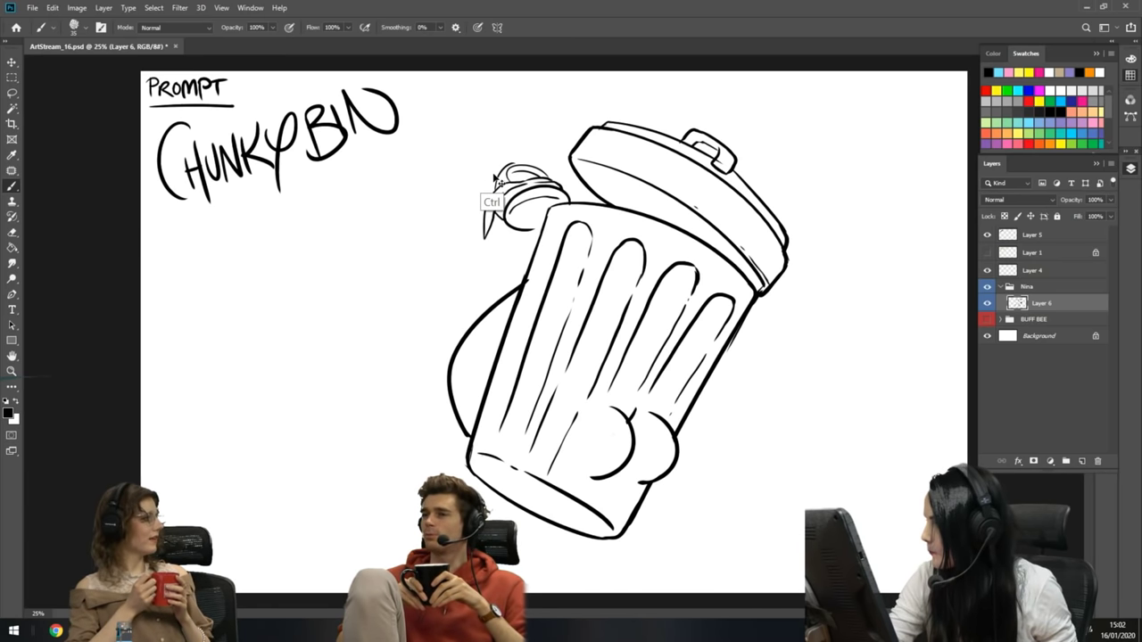
pyautogui.moveTo(495, 183)
pyautogui.mouseDown()
pyautogui.moveTo(473, 171)
pyautogui.moveTo(536, 159)
pyautogui.moveTo(485, 202)
pyautogui.moveTo(502, 203)
pyautogui.moveTo(477, 203)
pyautogui.moveTo(521, 161)
pyautogui.mouseUp()
pyautogui.hotkey('ctrl', 'z')
pyautogui.hotkey('ctrl', 'z')
pyautogui.hotkey('ctrl', 'z')
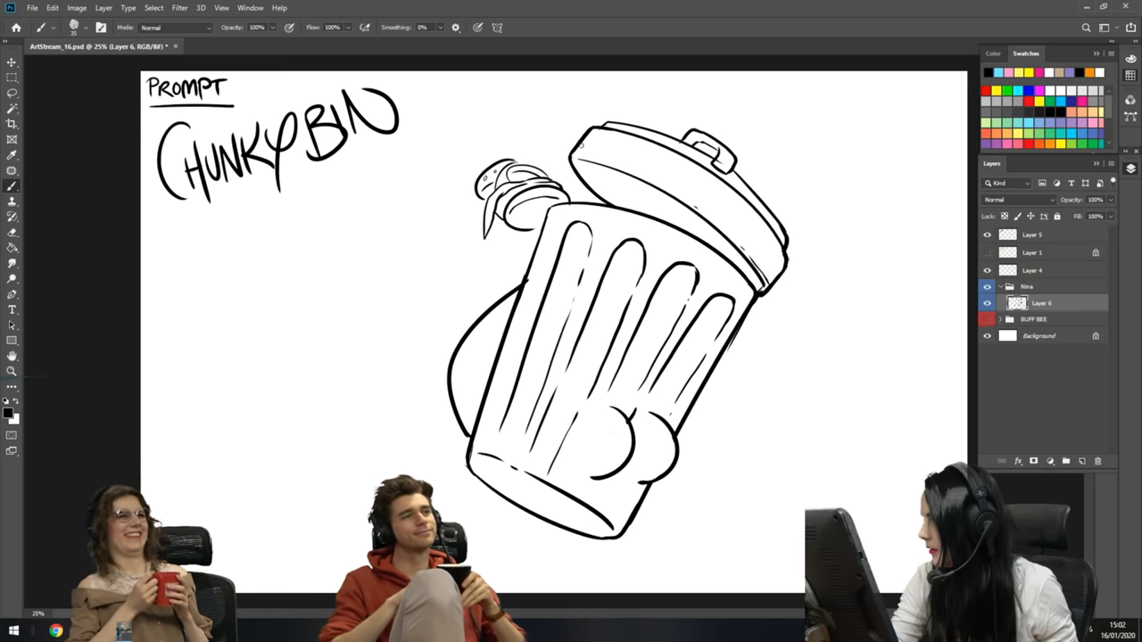
pyautogui.press('e')
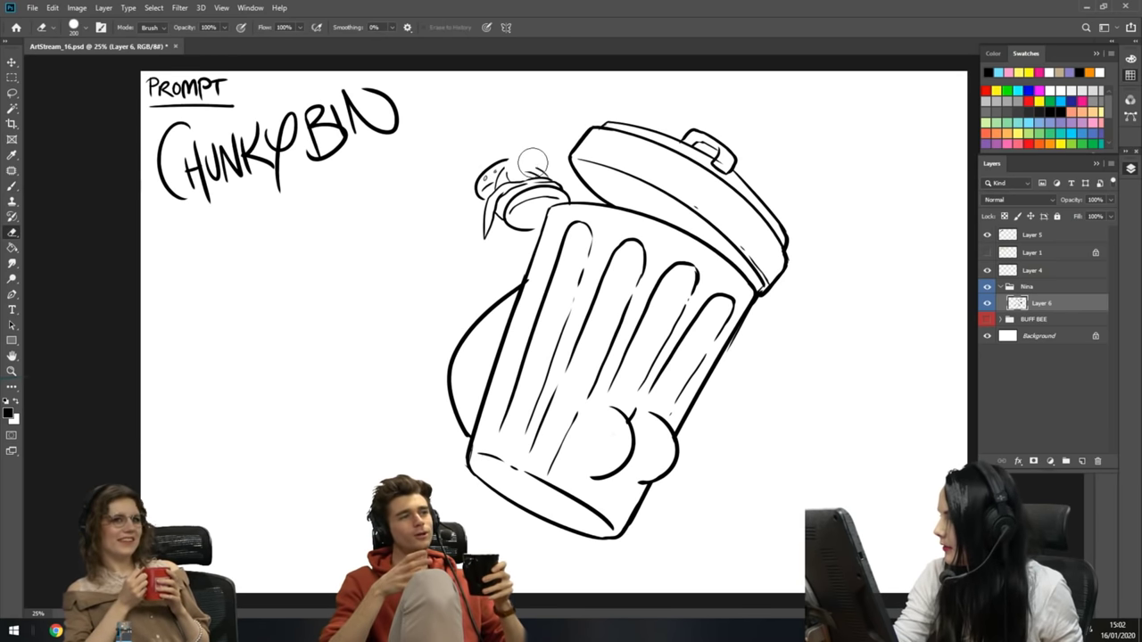
pyautogui.moveTo(500, 173)
pyautogui.mouseDown()
pyautogui.moveTo(512, 219)
pyautogui.moveTo(565, 187)
pyautogui.moveTo(515, 218)
pyautogui.mouseUp()
pyautogui.press('b')
pyautogui.hotkey('ctrl', 'z')
# - Redraw the burger closer to the bin's upper left rim, with its bottom bun, layered fillings and pointed lettuce
pyautogui.moveTo(575, 198)
pyautogui.mouseDown()
pyautogui.moveTo(537, 228)
pyautogui.moveTo(516, 215)
pyautogui.moveTo(550, 195)
pyautogui.mouseUp()
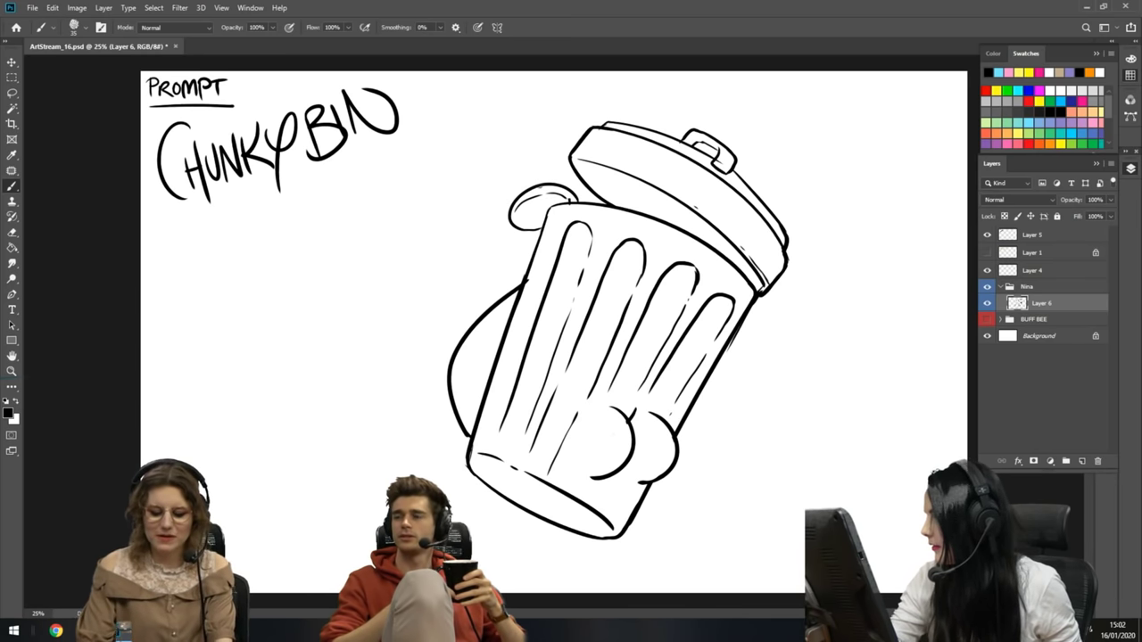
pyautogui.moveTo(513, 191); pyautogui.dragTo(565, 173)
pyautogui.hotkey('ctrl', 'z')
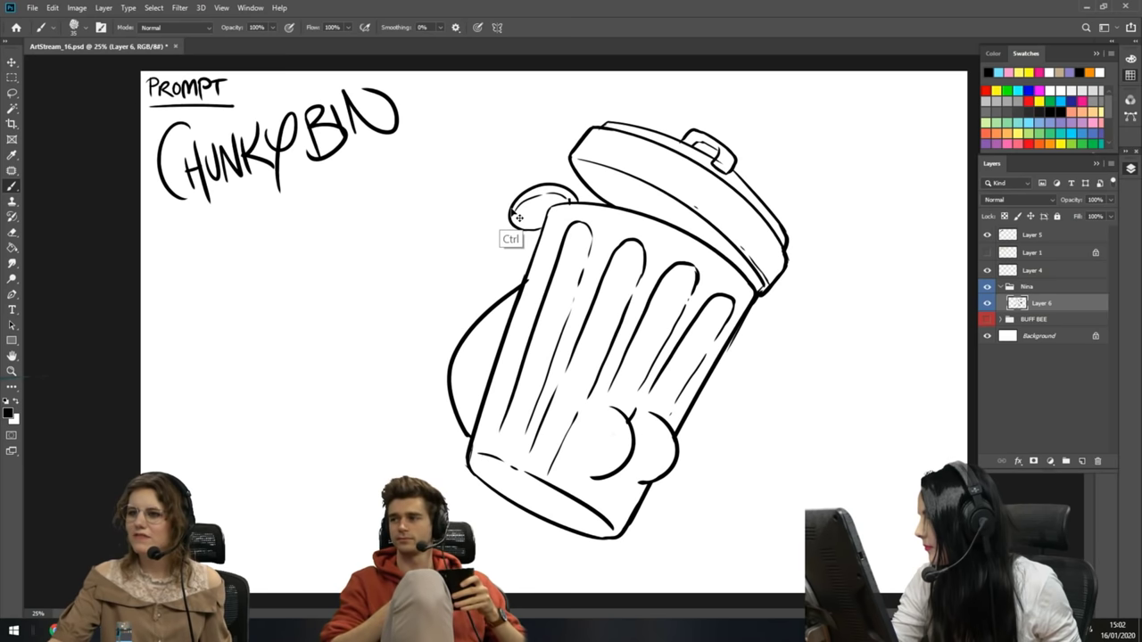
pyautogui.moveTo(514, 189); pyautogui.dragTo(565, 181)
pyautogui.moveTo(499, 196)
pyautogui.mouseDown()
pyautogui.moveTo(512, 214)
pyautogui.moveTo(567, 176)
pyautogui.mouseUp()
pyautogui.hotkey('ctrl', 'z')
pyautogui.moveTo(502, 191); pyautogui.dragTo(565, 177)
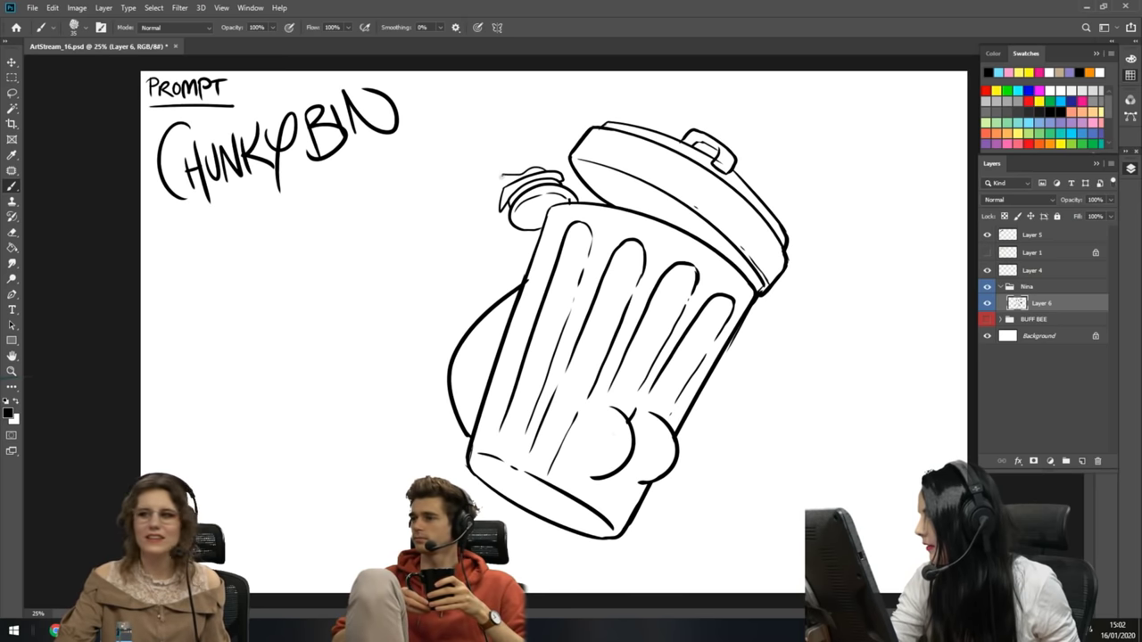
pyautogui.hotkey('ctrl', 'z')
pyautogui.moveTo(500, 198); pyautogui.dragTo(503, 182)
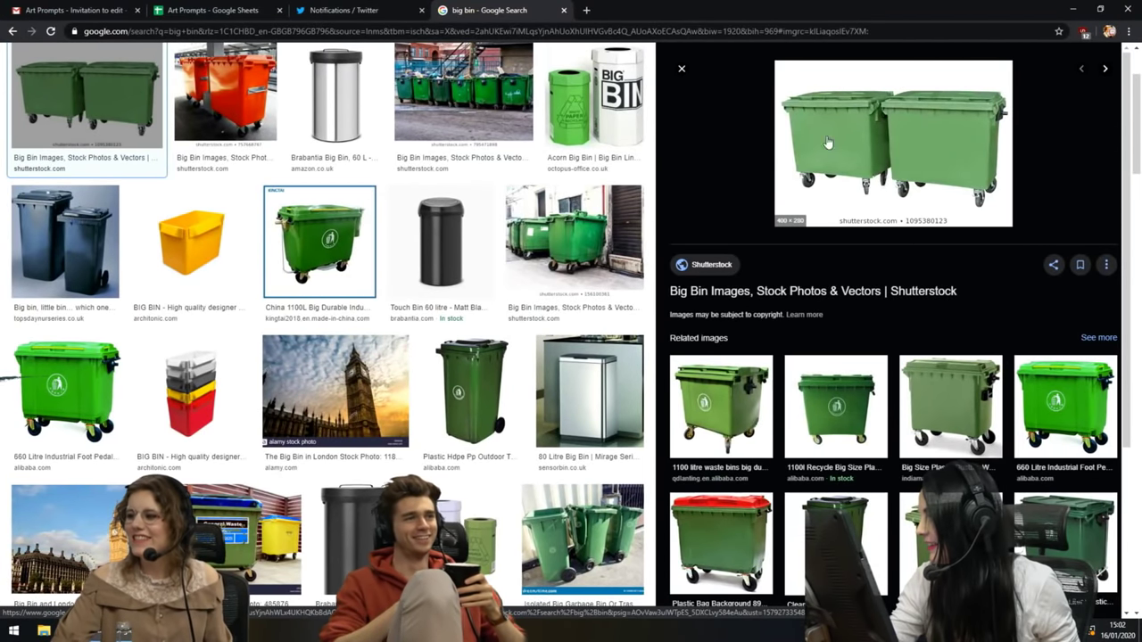
# - Examine the "big bin" image results in the browser for bin references and enlarge the black 3D-rendered bin
pyautogui.scroll(2, 761, 227)
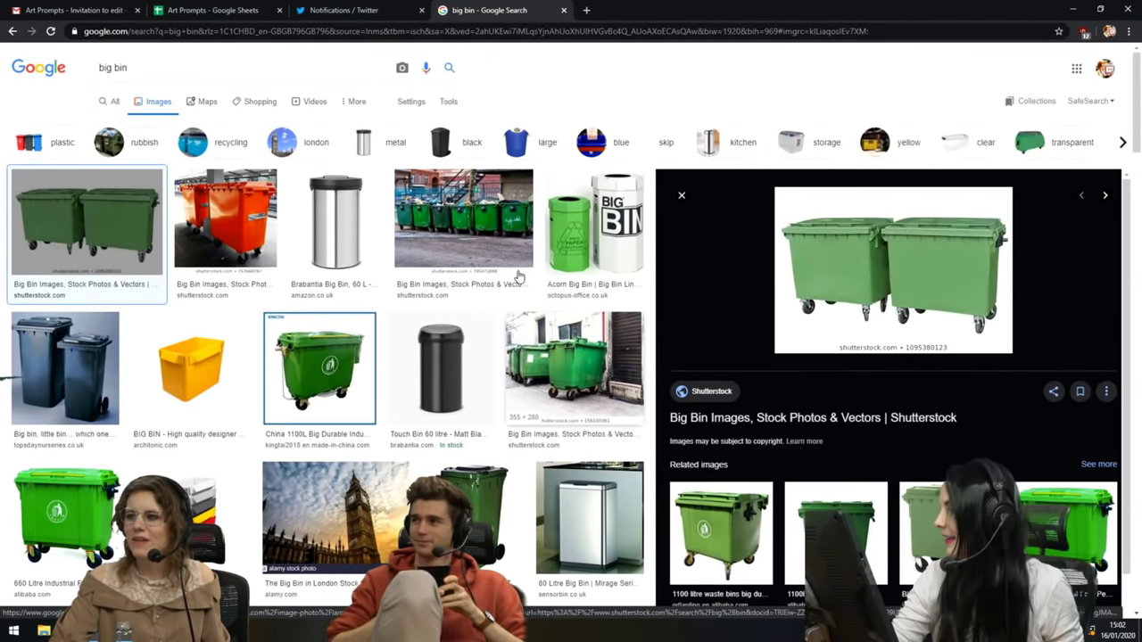
pyautogui.scroll(-6, 438, 282)
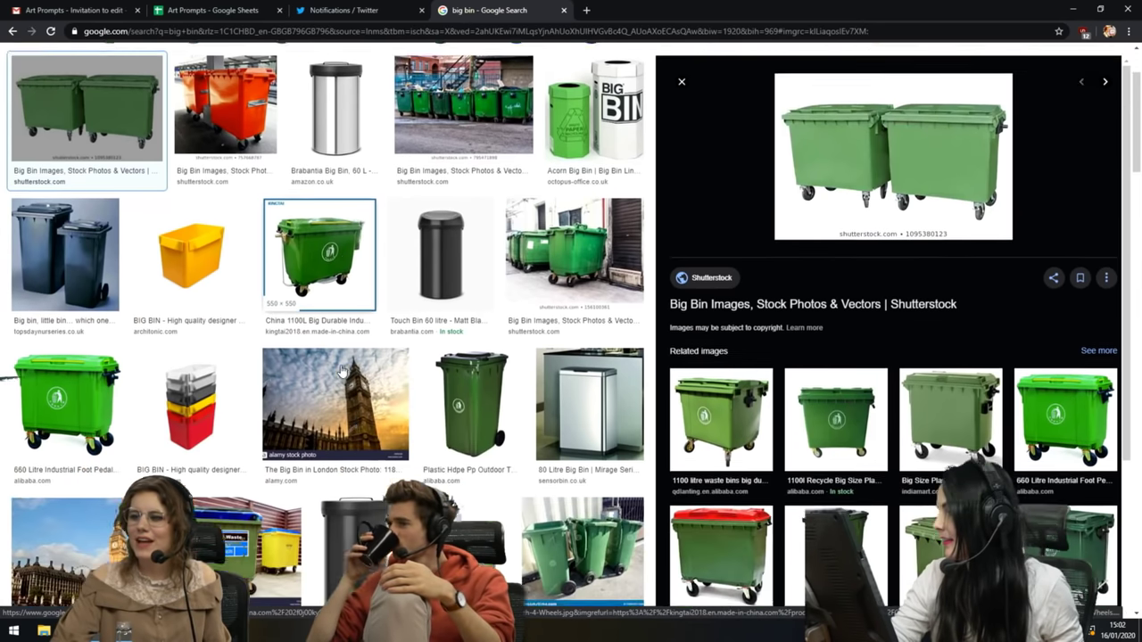
pyautogui.scroll(2, 388, 377)
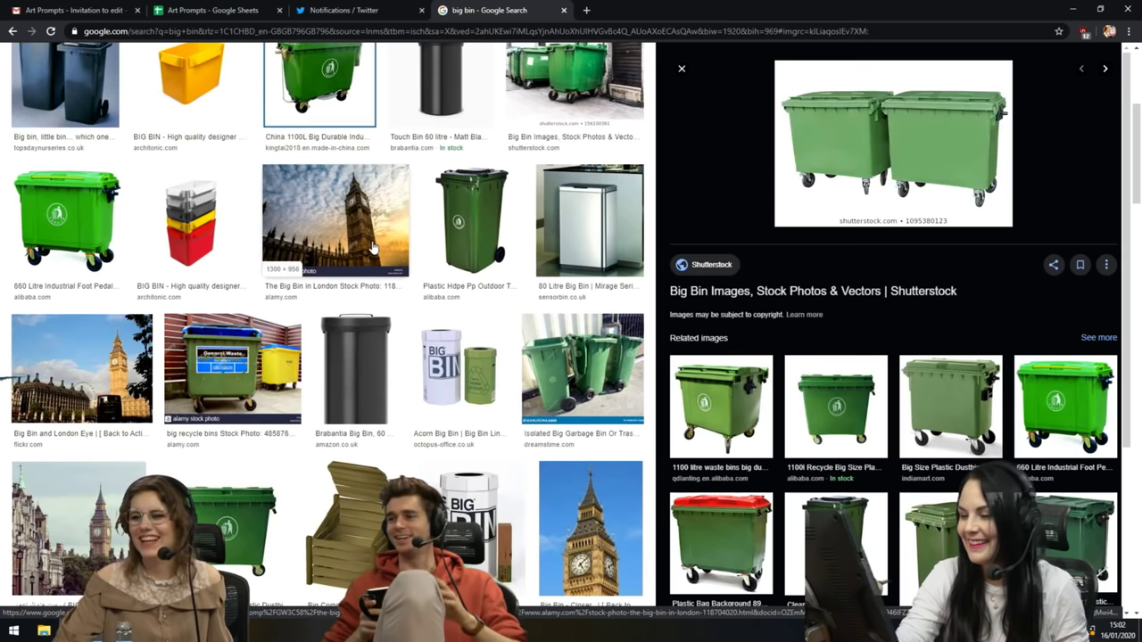
pyautogui.scroll(-4, 230, 419)
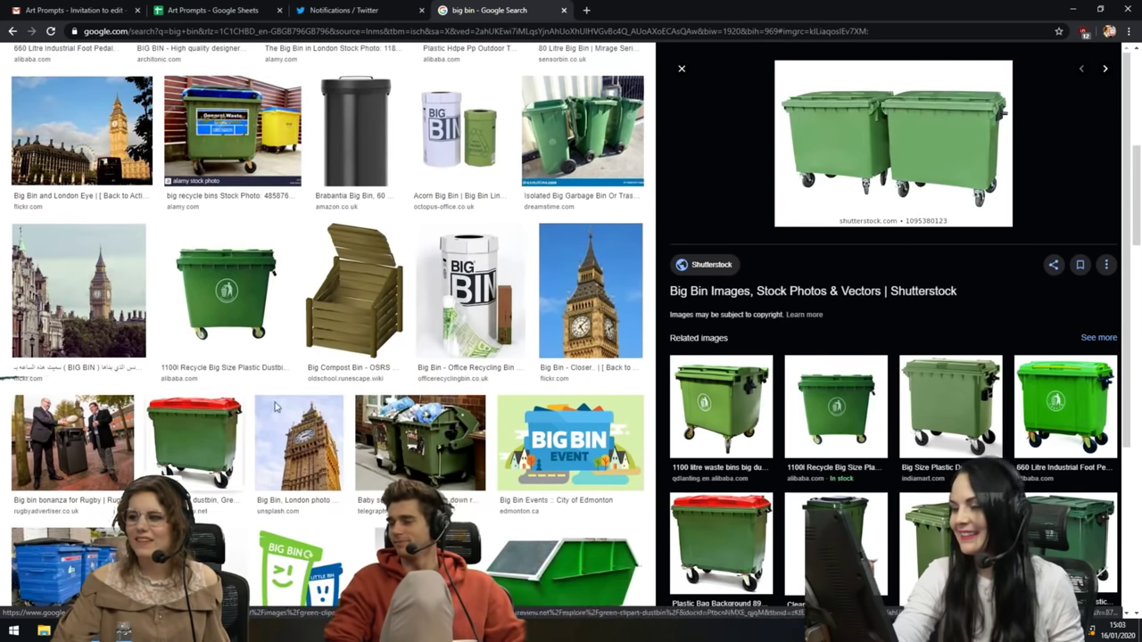
pyautogui.scroll(-1, 475, 334)
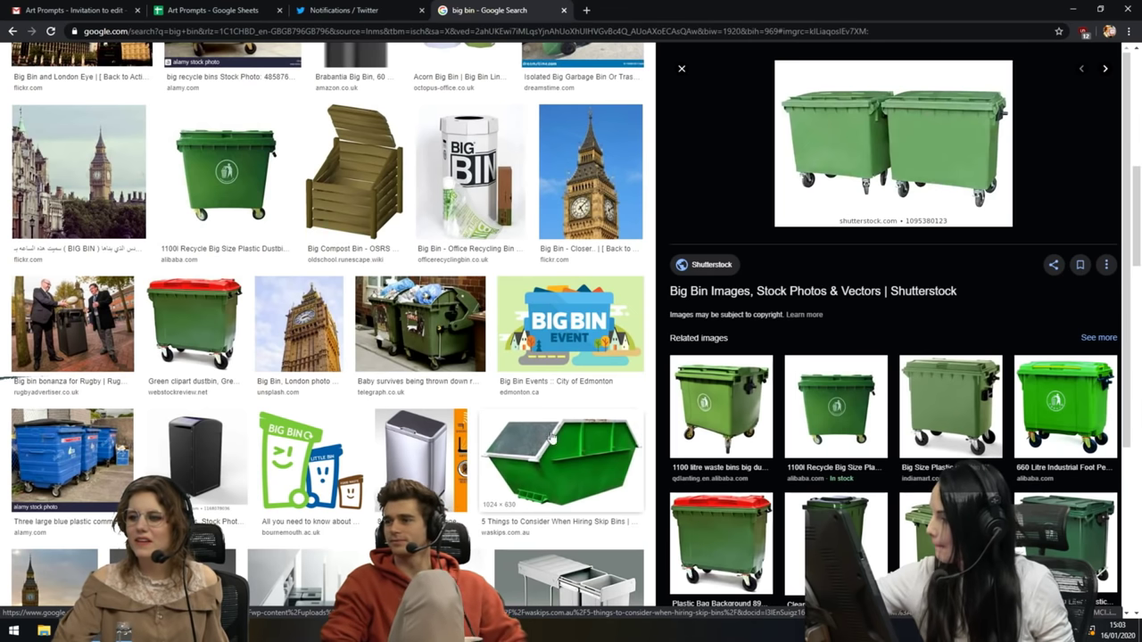
pyautogui.scroll(-1, 594, 468)
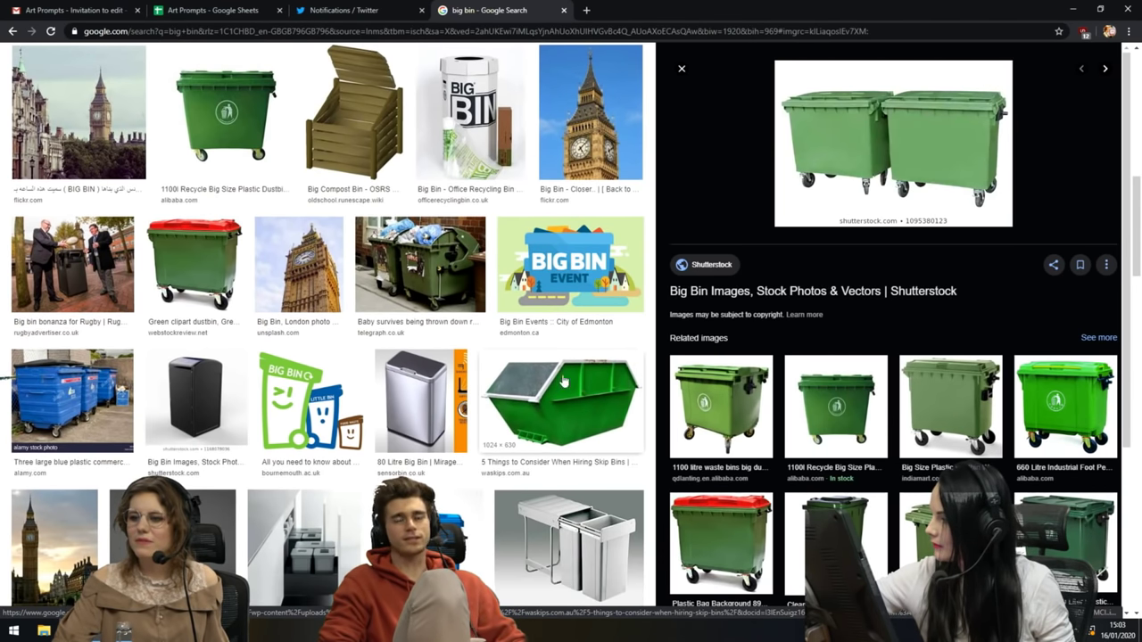
pyautogui.scroll(-2, 287, 425)
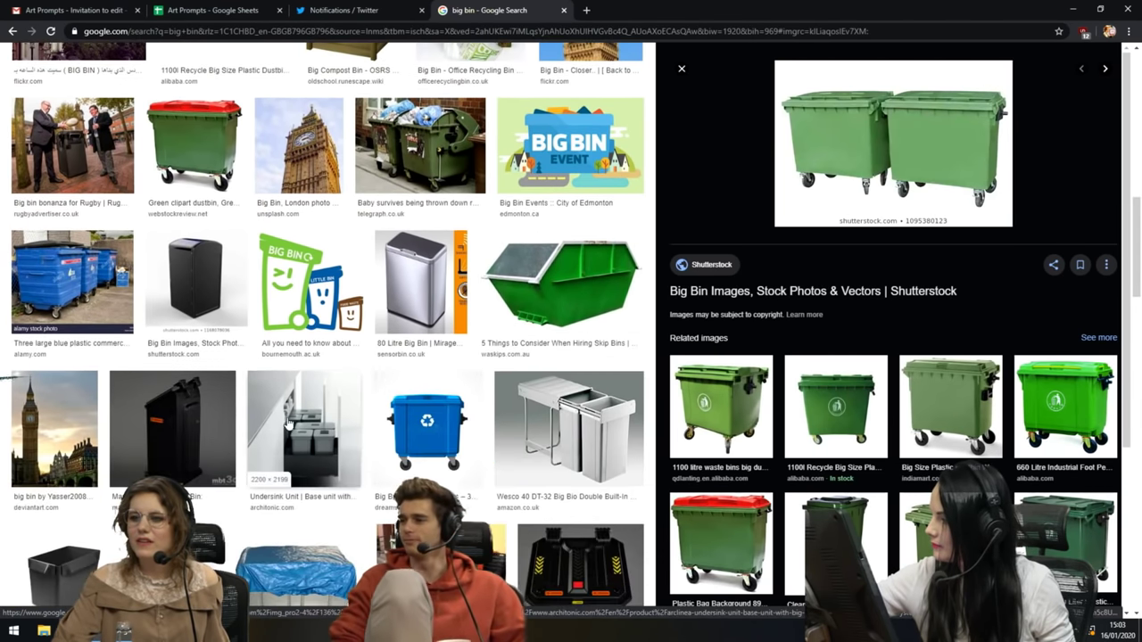
pyautogui.click(190, 431)
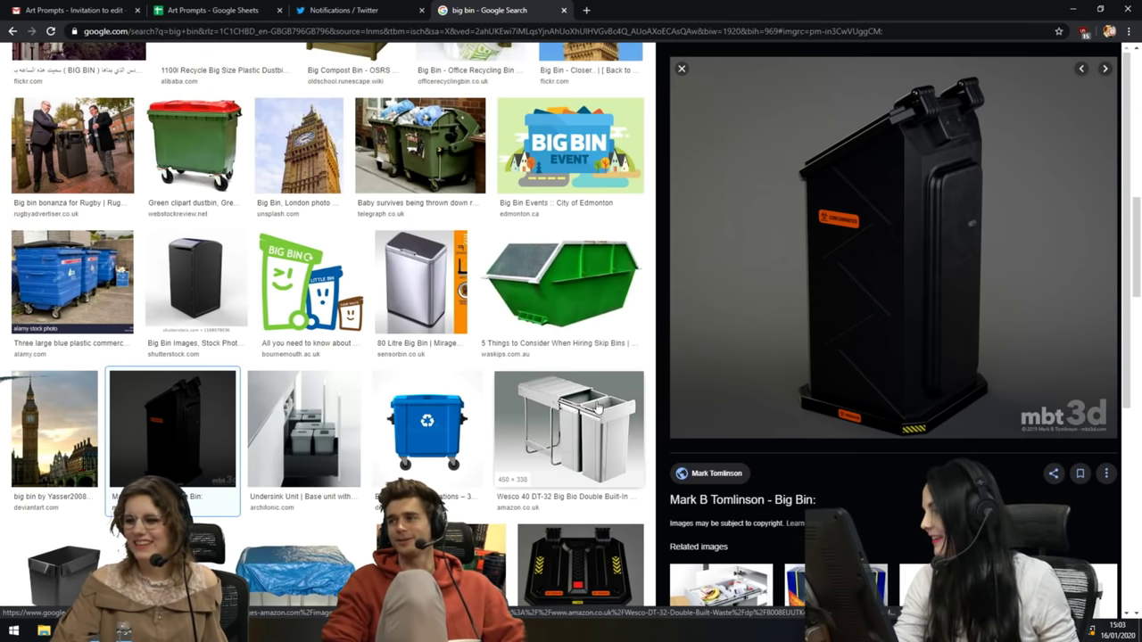
pyautogui.scroll(5, 506, 367)
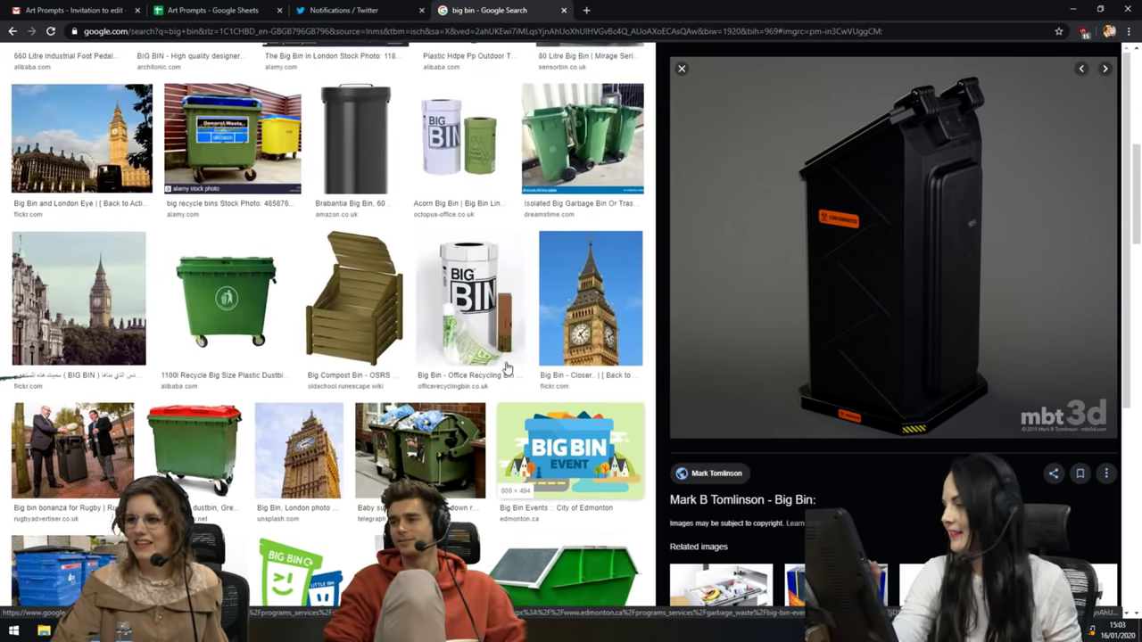
pyautogui.scroll(7, 506, 367)
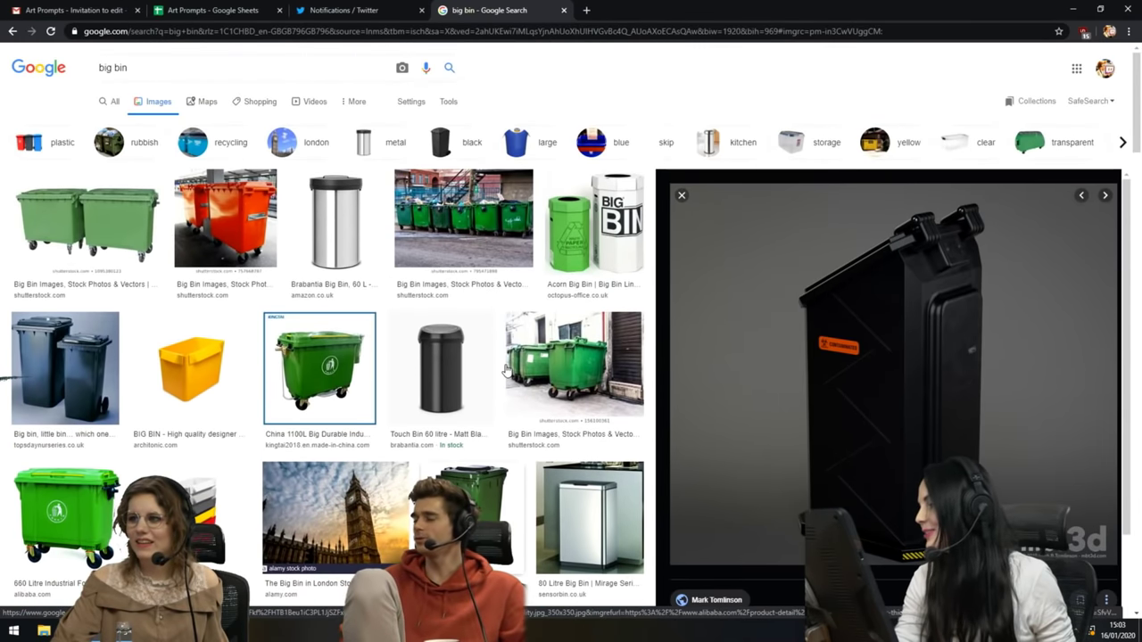
pyautogui.scroll(-8, 504, 369)
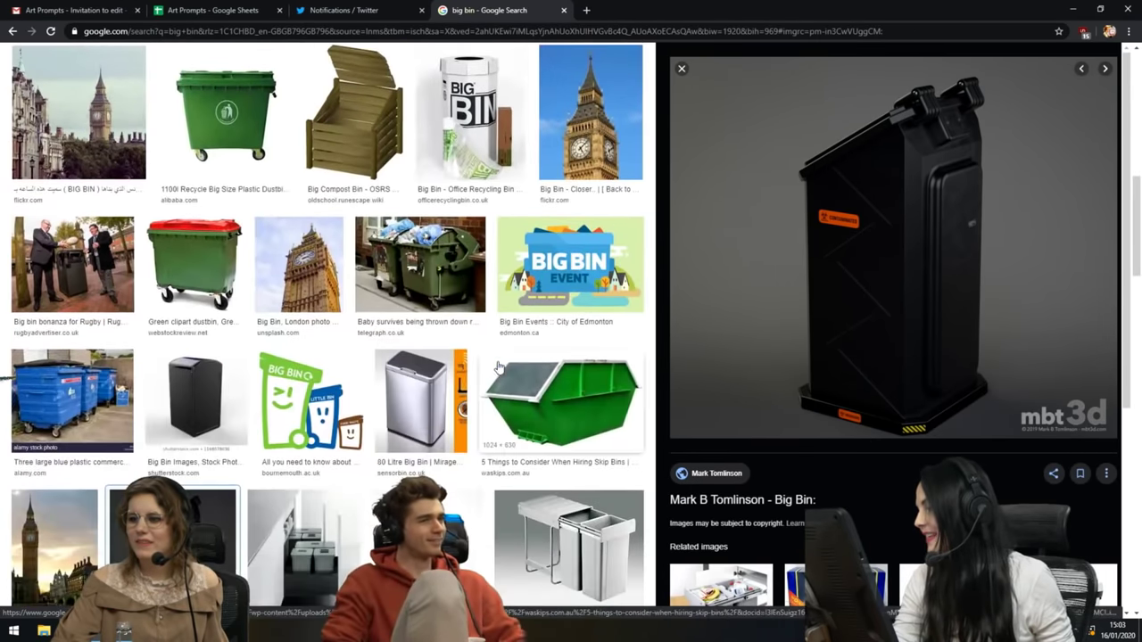
# - Back in Photoshop, draw an apple in the bin's opening and wrapped sweets around the burger, clearing the overlapping lines
pyautogui.hotkey('alt', 'Tab')
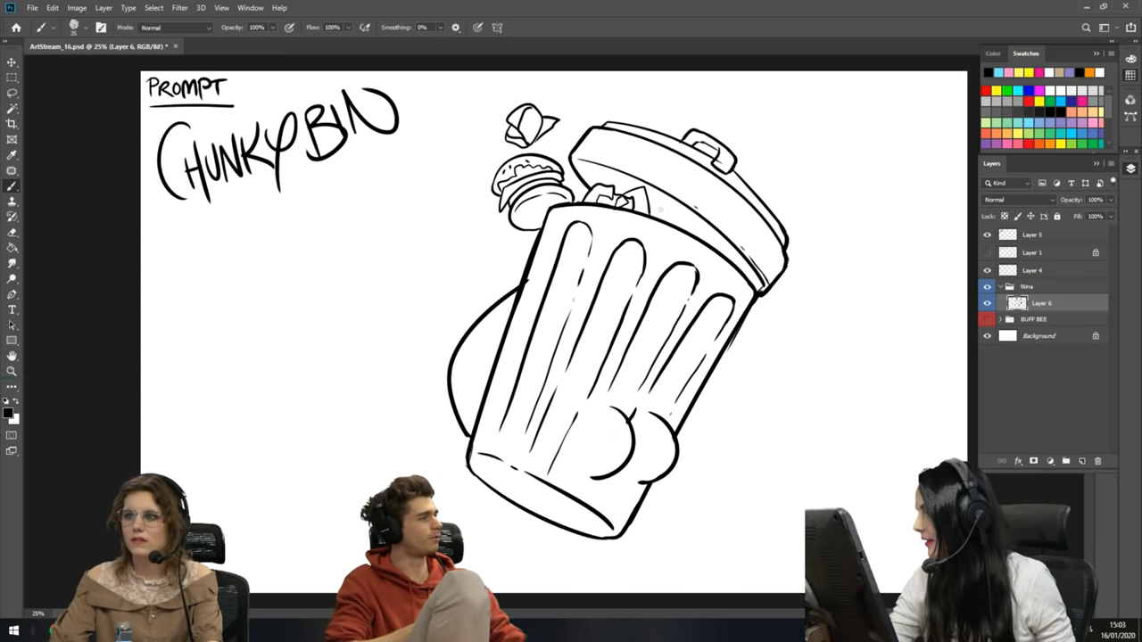
pyautogui.moveTo(664, 211)
pyautogui.mouseDown()
pyautogui.moveTo(678, 222)
pyautogui.moveTo(670, 212)
pyautogui.mouseUp()
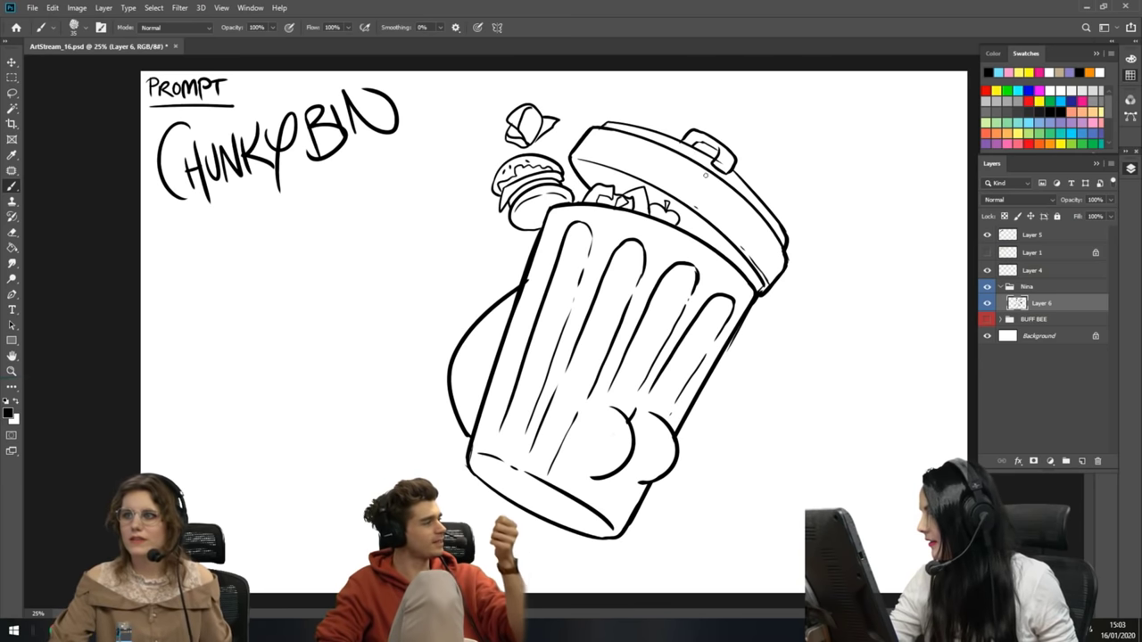
pyautogui.moveTo(477, 154)
pyautogui.mouseDown()
pyautogui.moveTo(483, 135)
pyautogui.moveTo(497, 146)
pyautogui.moveTo(468, 164)
pyautogui.moveTo(486, 177)
pyautogui.mouseUp()
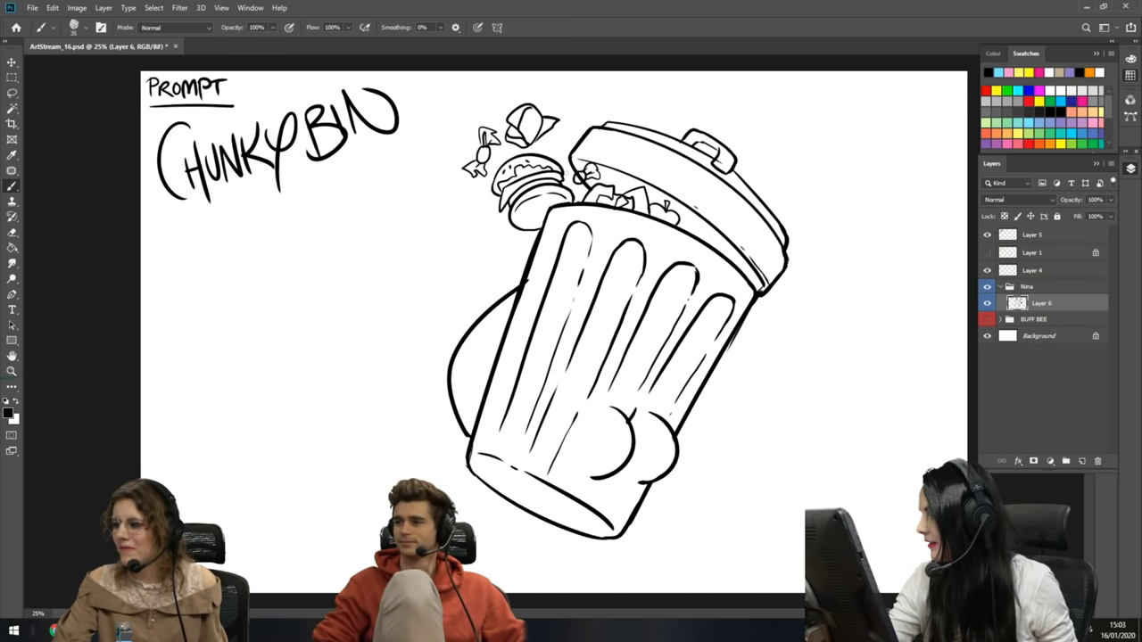
pyautogui.click(11, 232)
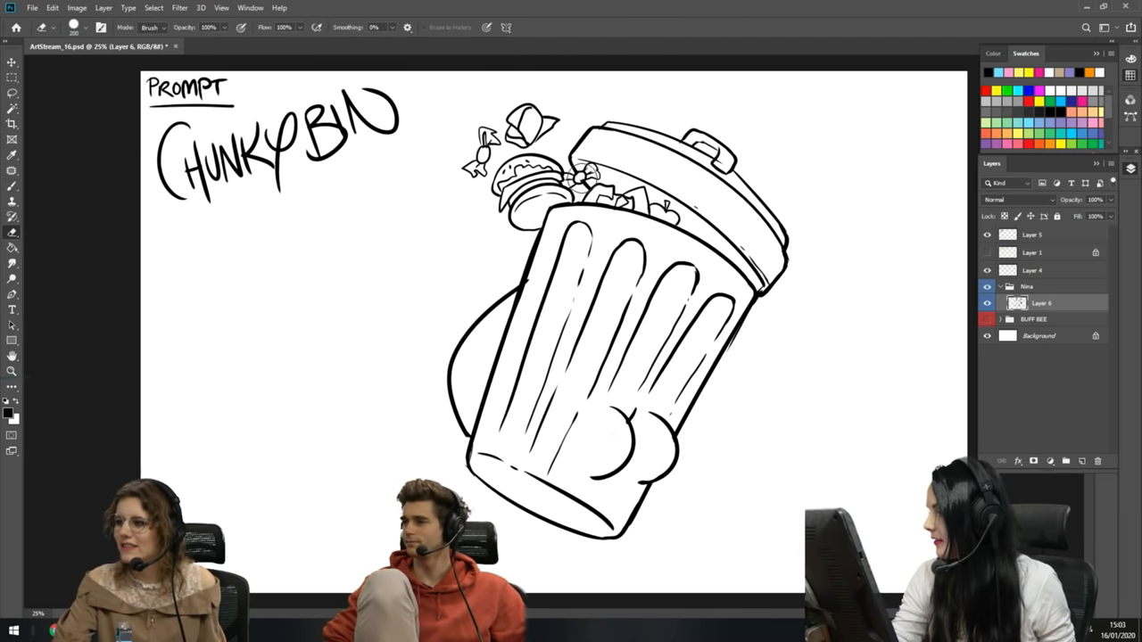
pyautogui.click(12, 185)
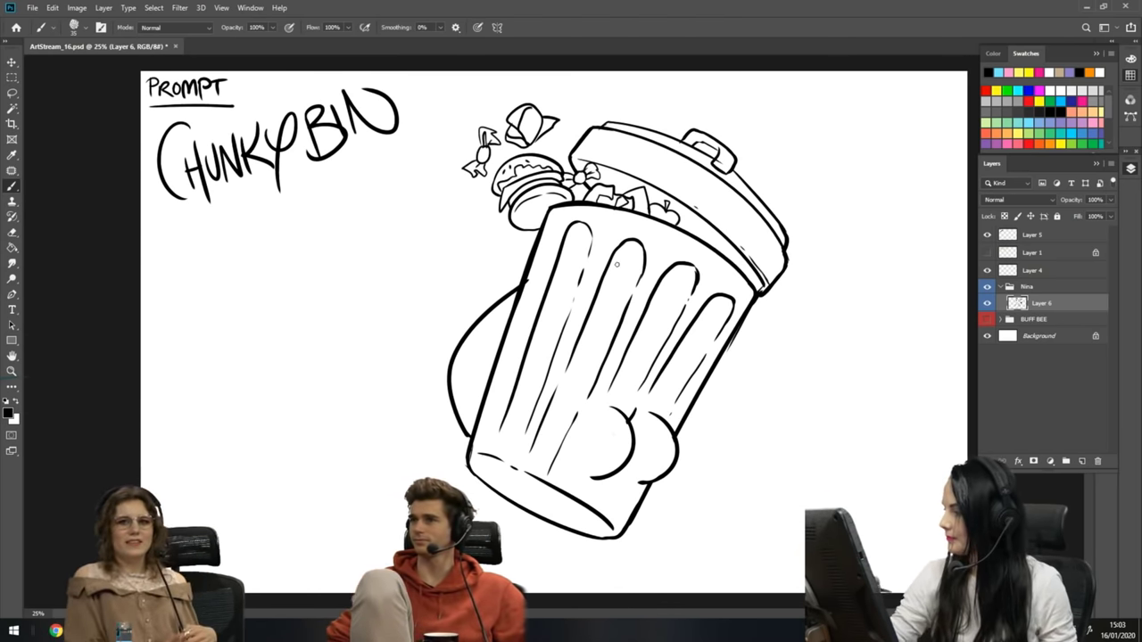
# - Switch to the browser and look through the "bristol bin" image results for bin references
pyautogui.hotkey('alt', 'Tab')
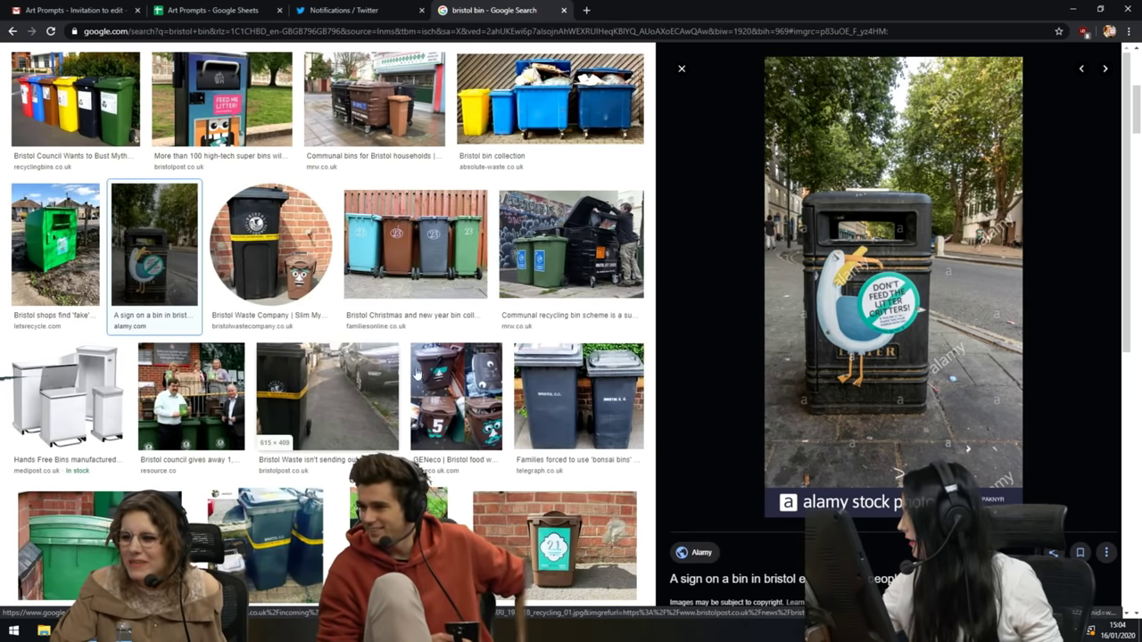
pyautogui.scroll(-6, 513, 399)
pyautogui.scroll(-5, 513, 399)
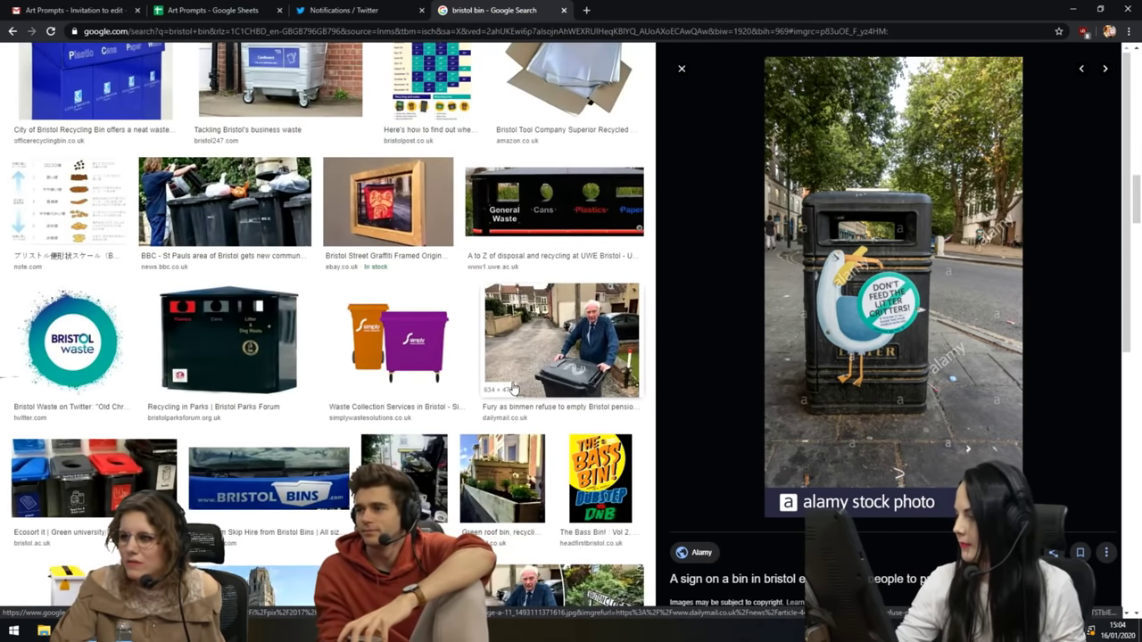
pyautogui.scroll(-2, 513, 388)
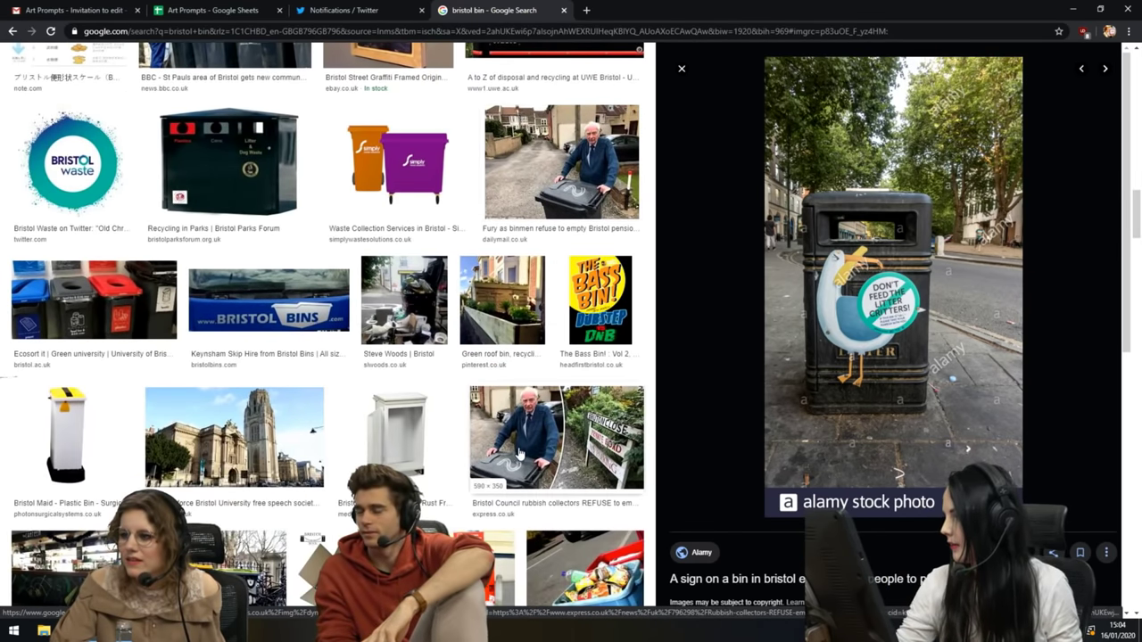
pyautogui.scroll(-1, 518, 446)
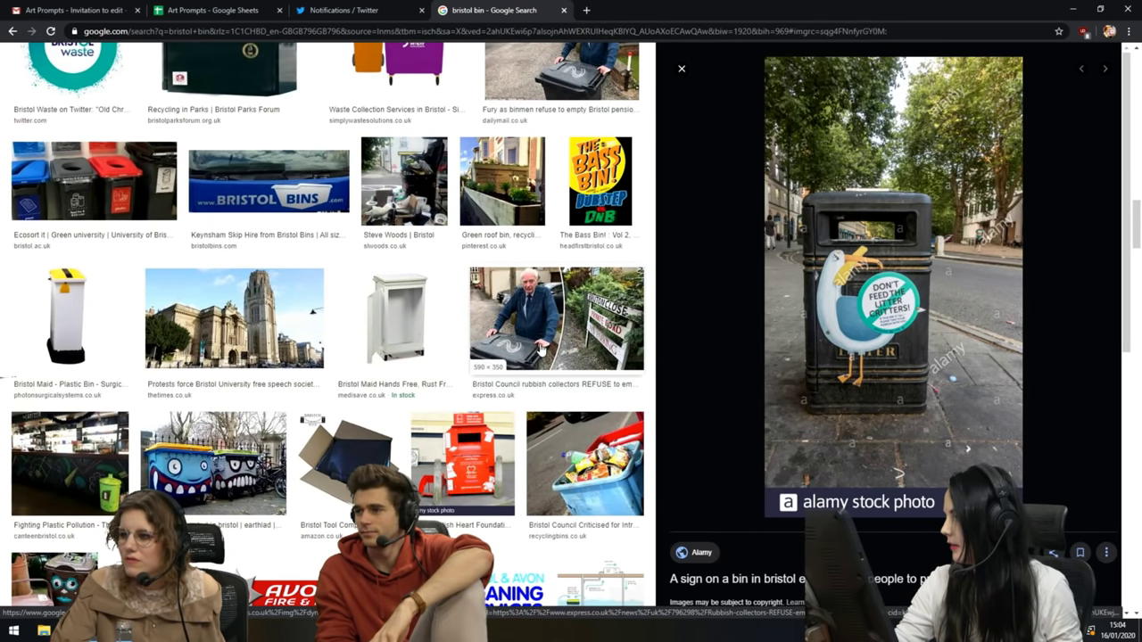
# - Open the Daily Express article about rubbish collectors refusing to empty an OAP's bin and accept its privacy notice
pyautogui.click(530, 386)
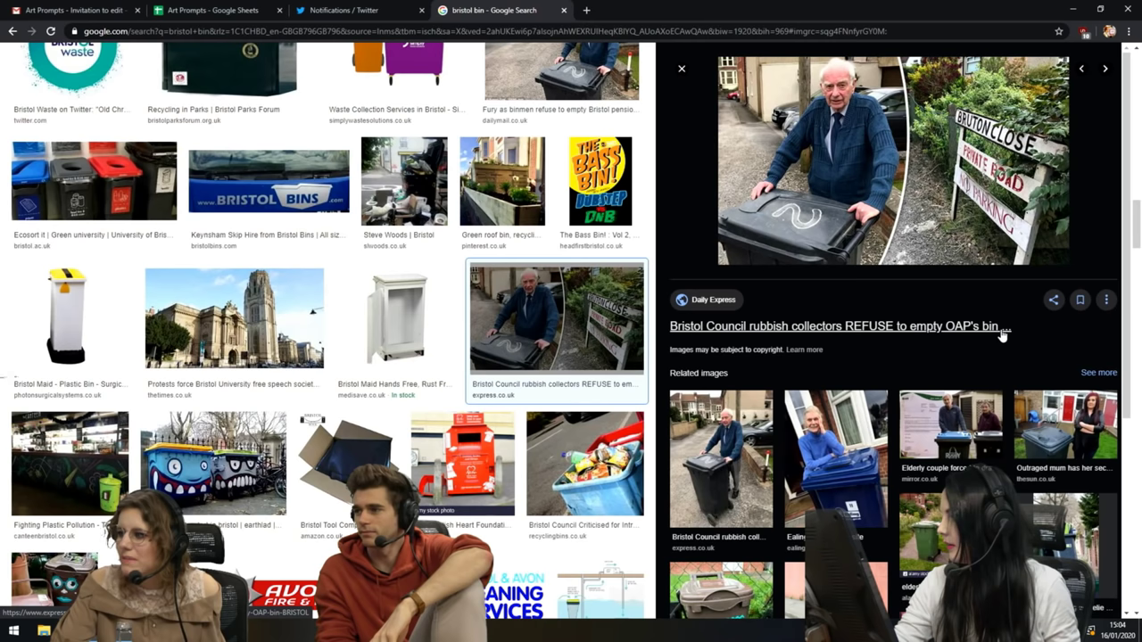
pyautogui.click(955, 326)
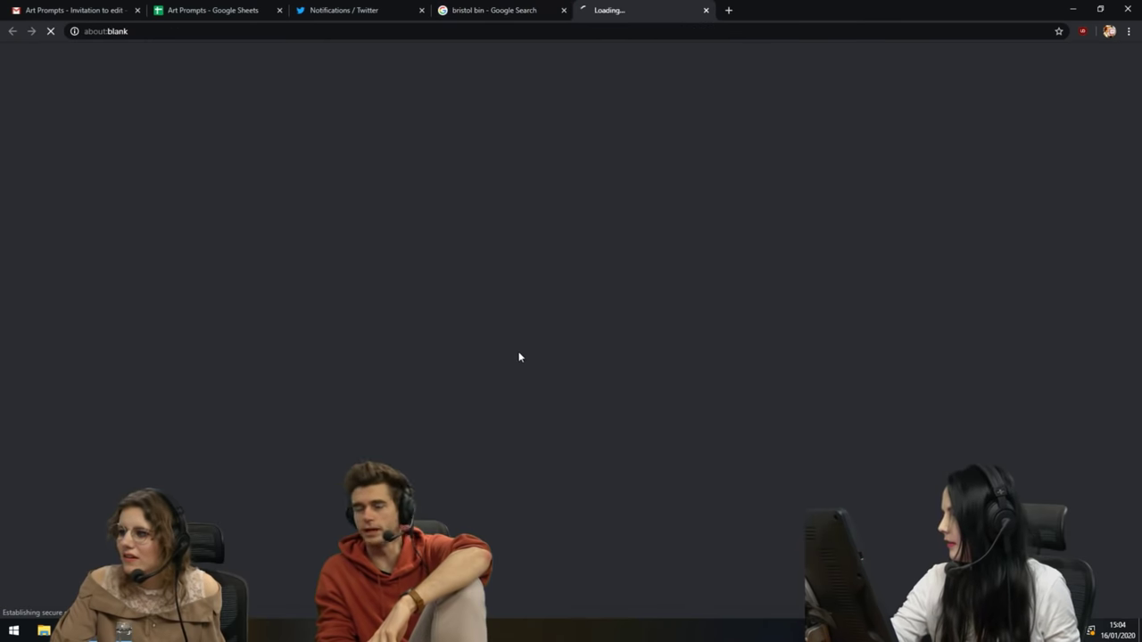
pyautogui.scroll(-3, 488, 357)
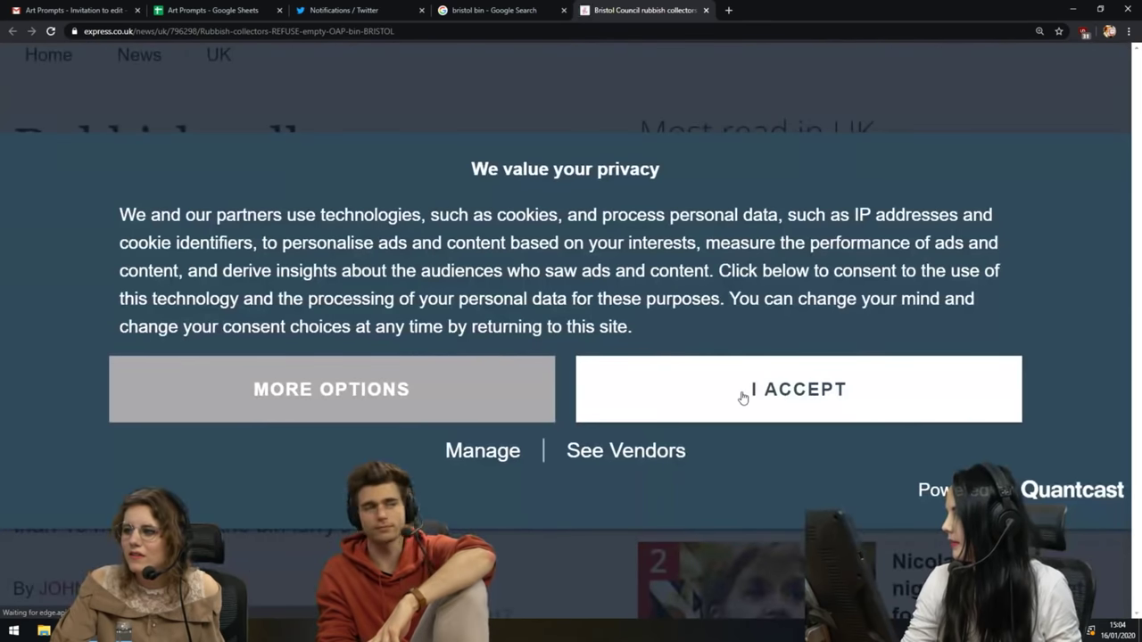
pyautogui.click(740, 394)
pyautogui.scroll(-1, 330, 366)
pyautogui.scroll(1, 329, 360)
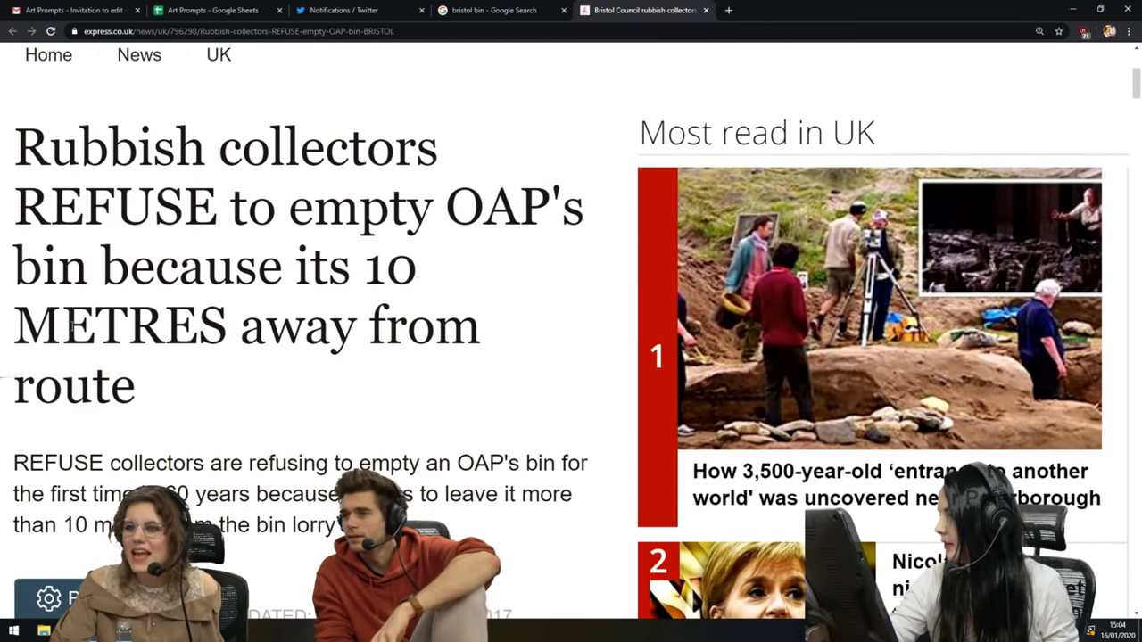
# - Read the article's headline and introduction about the refused bin, down to the lead photo
pyautogui.moveTo(77, 329); pyautogui.dragTo(198, 328)
pyautogui.scroll(-2, 331, 361)
pyautogui.moveTo(73, 343); pyautogui.dragTo(304, 343)
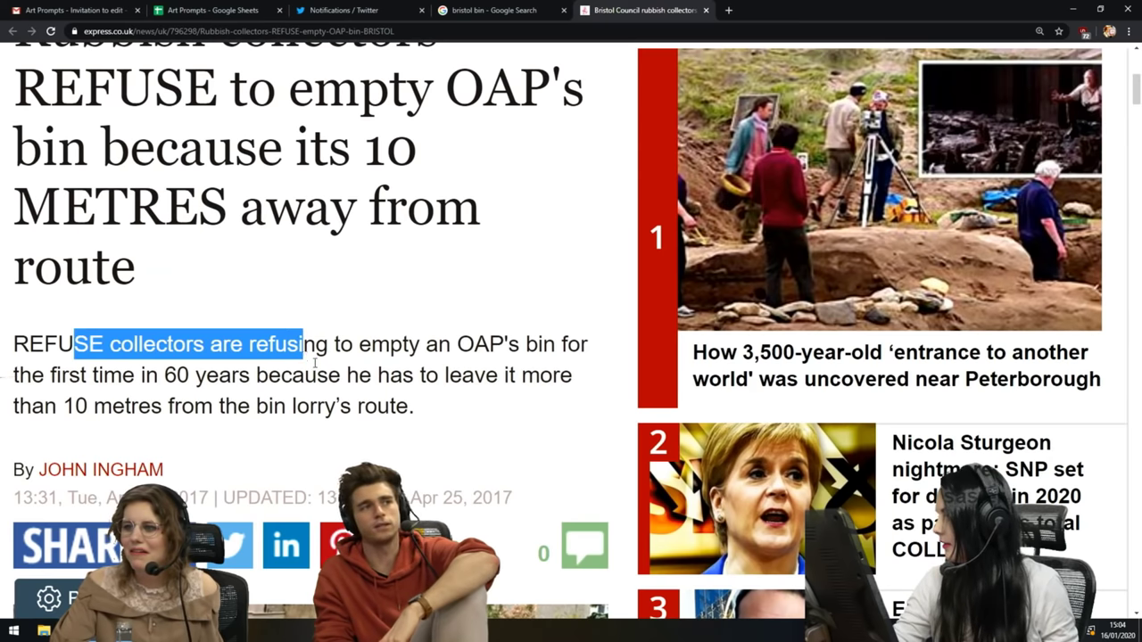
pyautogui.scroll(-1, 303, 343)
pyautogui.moveTo(122, 316); pyautogui.dragTo(454, 331)
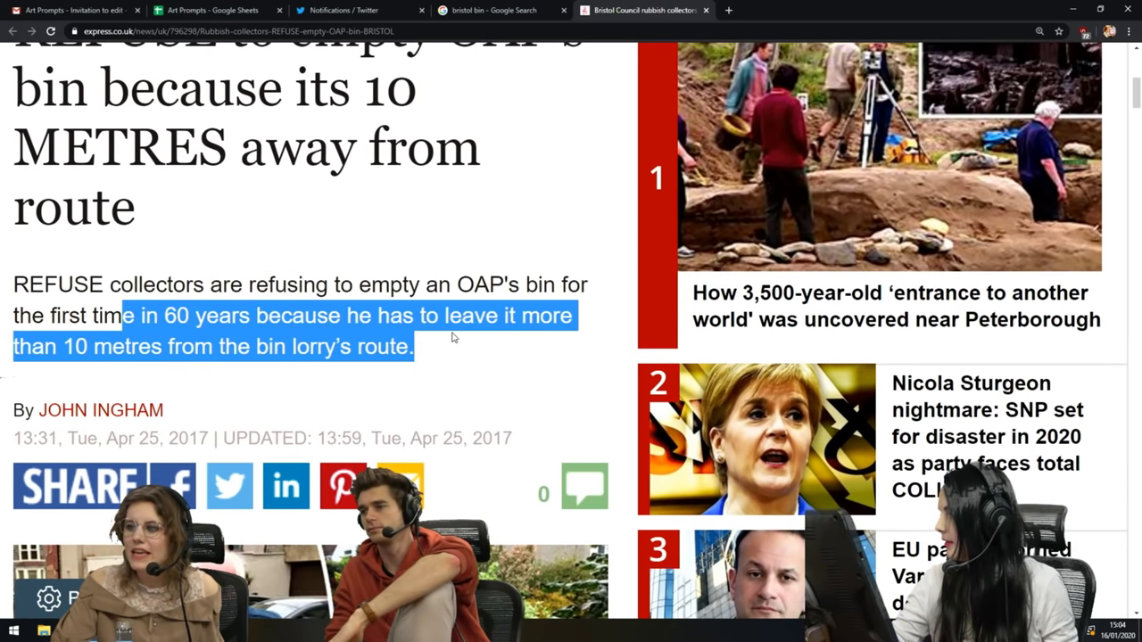
pyautogui.click(133, 333)
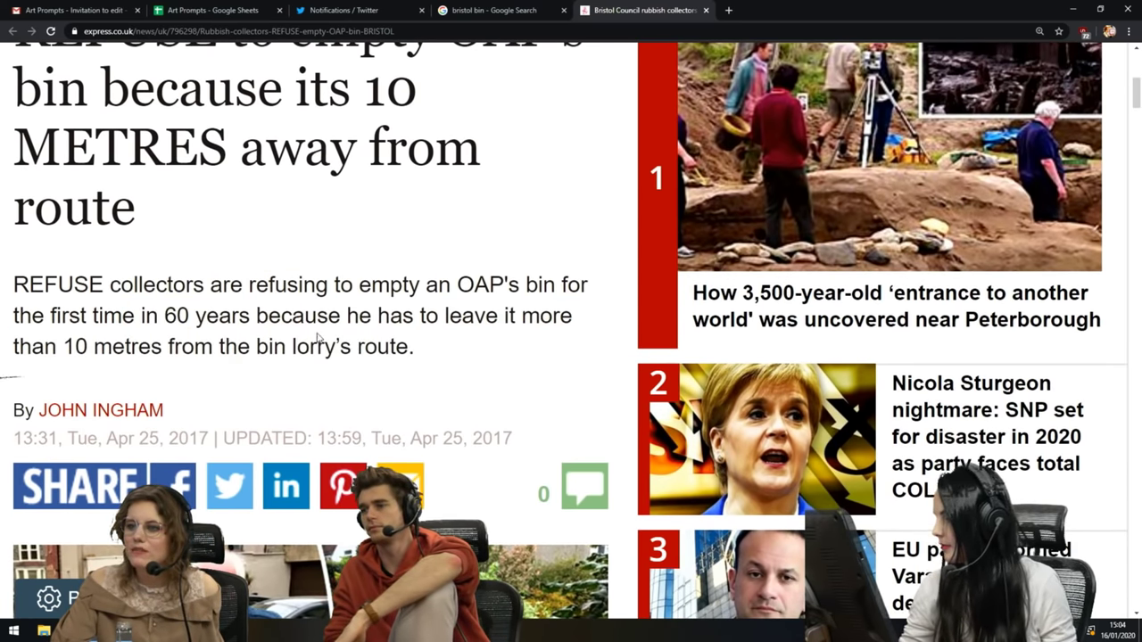
pyautogui.scroll(-6, 294, 332)
pyautogui.scroll(-1, 272, 327)
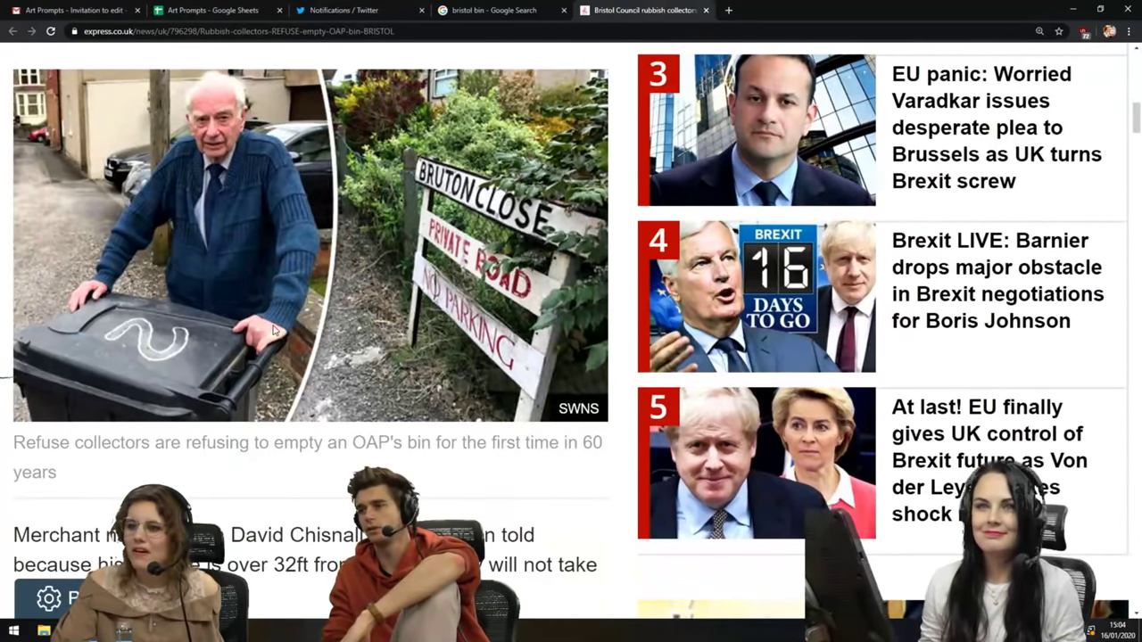
# - Read the article's opening paragraphs about the wheelie bin's distance from the road and the collectors' safety rules
pyautogui.scroll(-2, 275, 331)
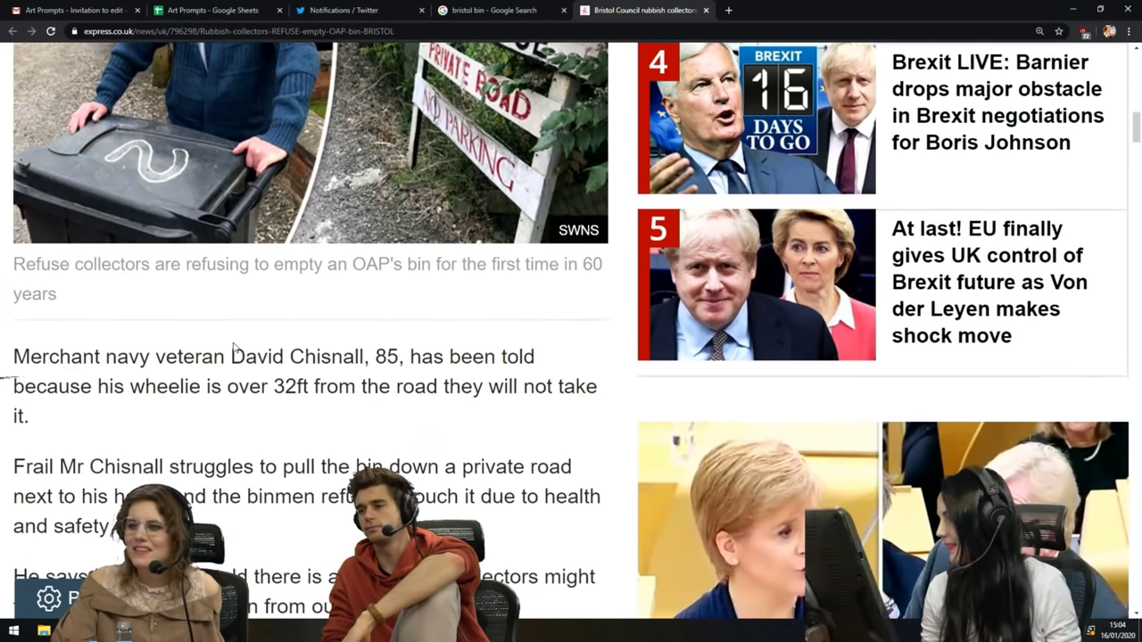
pyautogui.moveTo(144, 386); pyautogui.dragTo(404, 385)
pyautogui.click(7, 375)
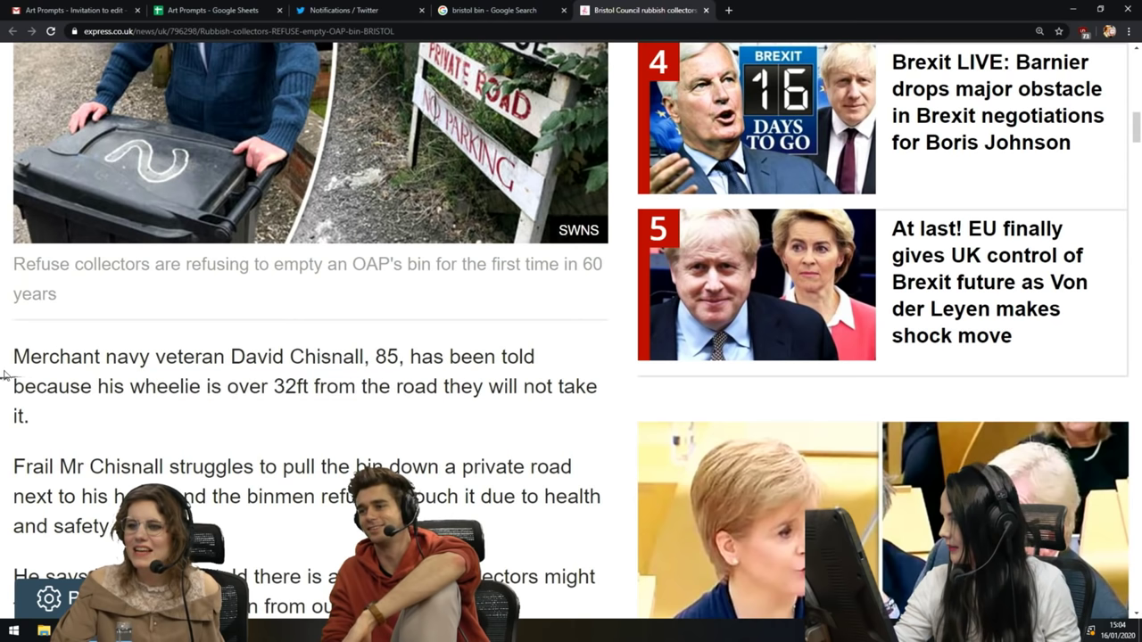
pyautogui.moveTo(129, 386); pyautogui.dragTo(273, 385)
pyautogui.click(294, 388)
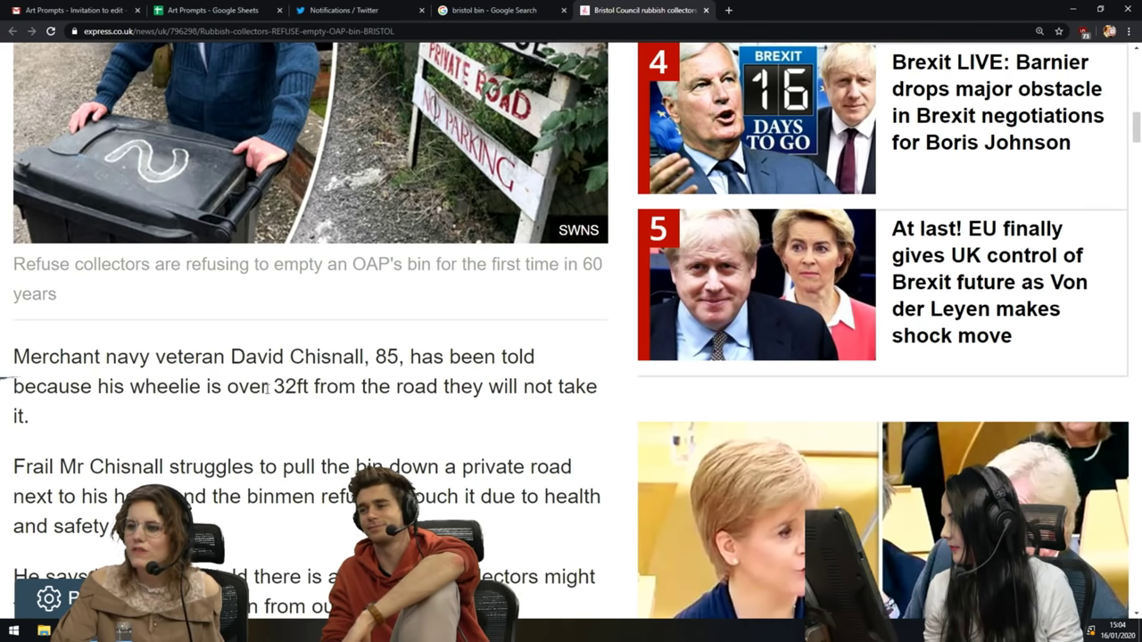
pyautogui.scroll(-1, 266, 389)
pyautogui.scroll(-2, 267, 389)
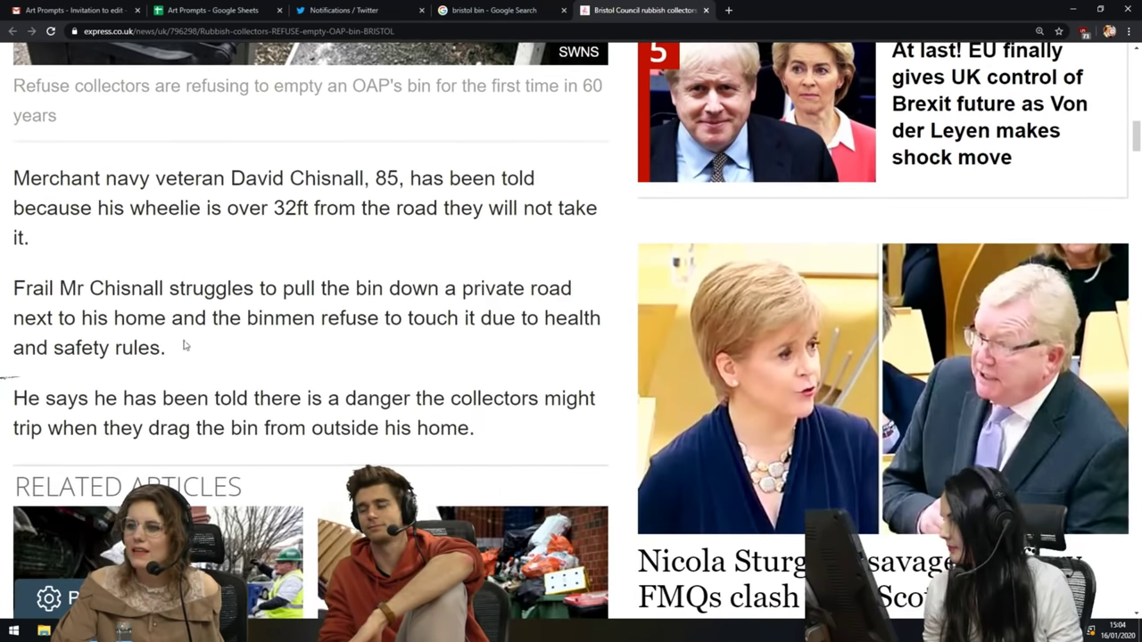
pyautogui.moveTo(368, 183); pyautogui.dragTo(421, 181)
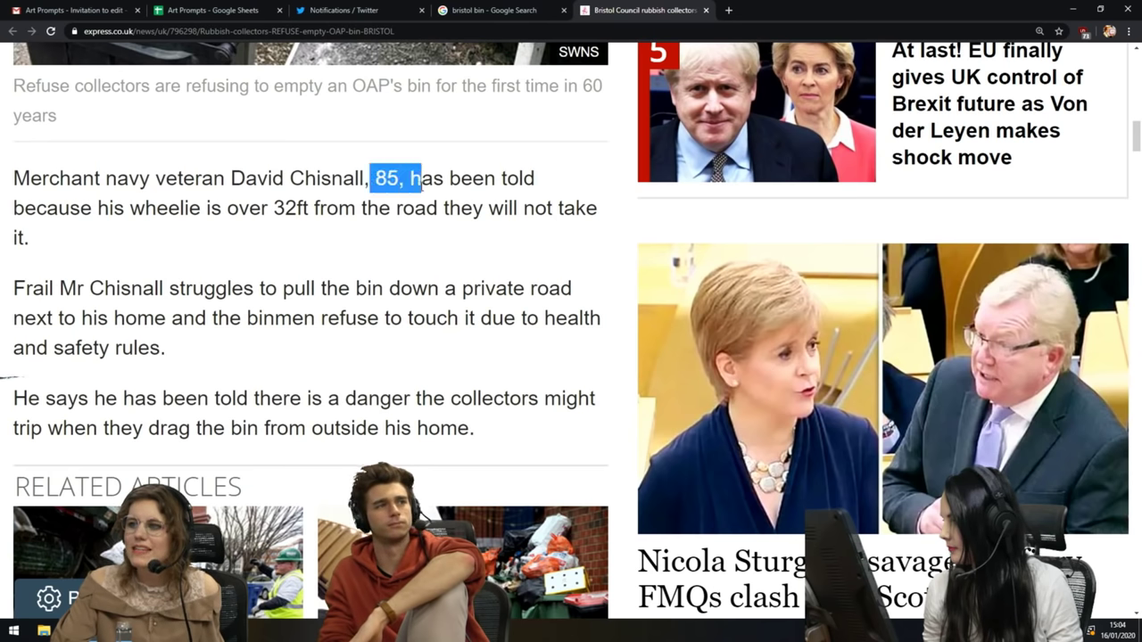
pyautogui.moveTo(59, 288); pyautogui.dragTo(275, 312)
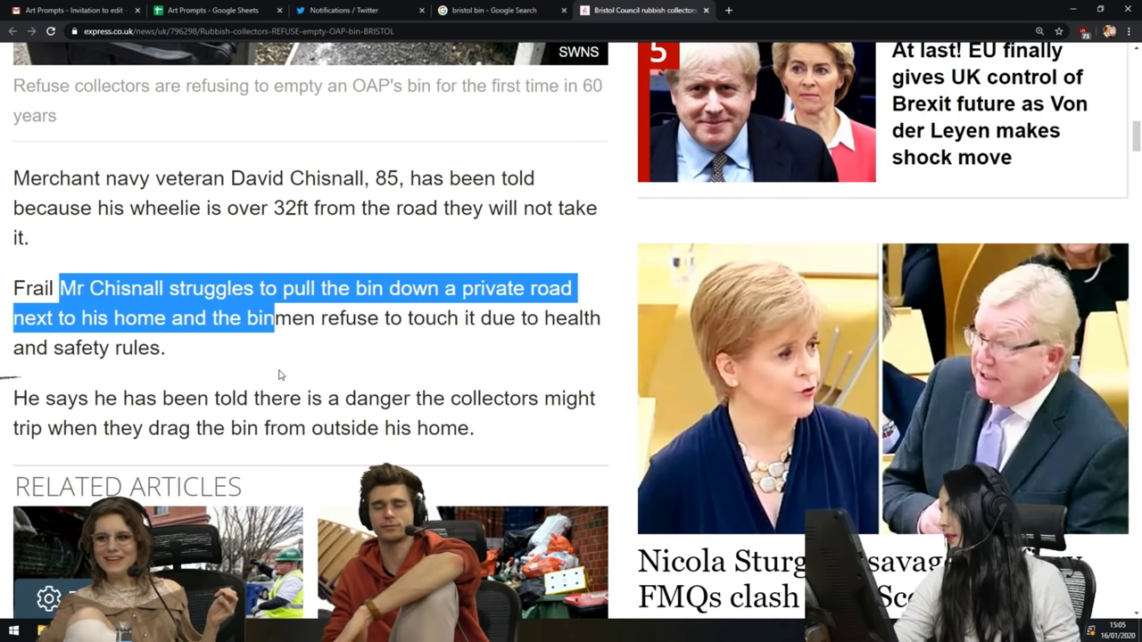
pyautogui.scroll(-1, 279, 374)
pyautogui.moveTo(92, 279); pyautogui.dragTo(518, 319)
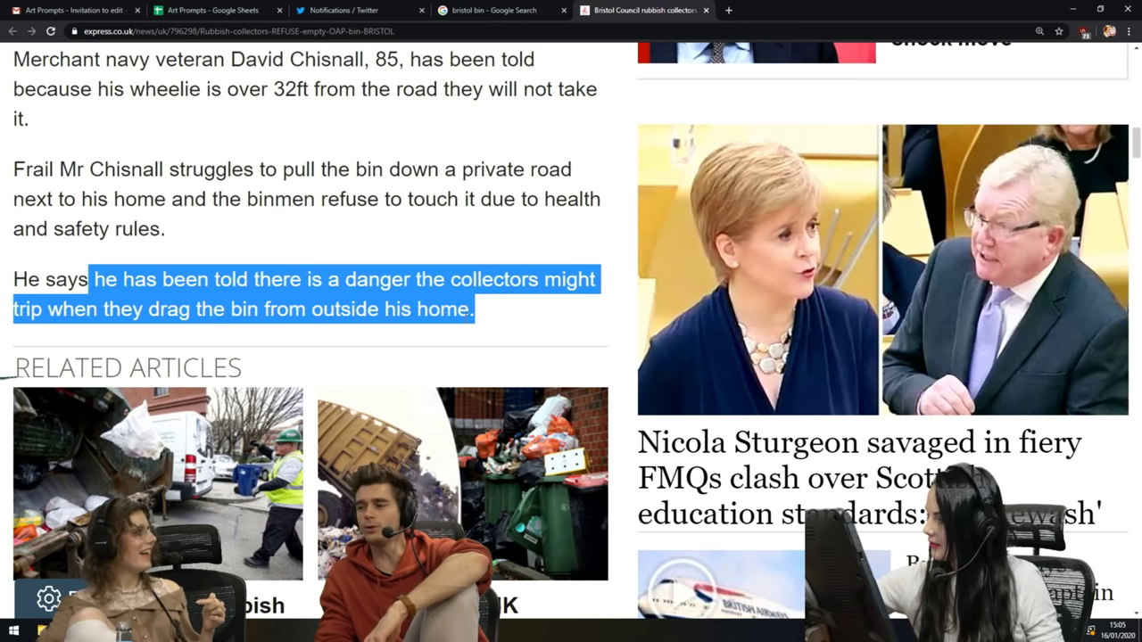
# - Revisit the article's lead photo and examine the full-length picture of the pensioner's black wheelie bin further down
pyautogui.scroll(7, 237, 208)
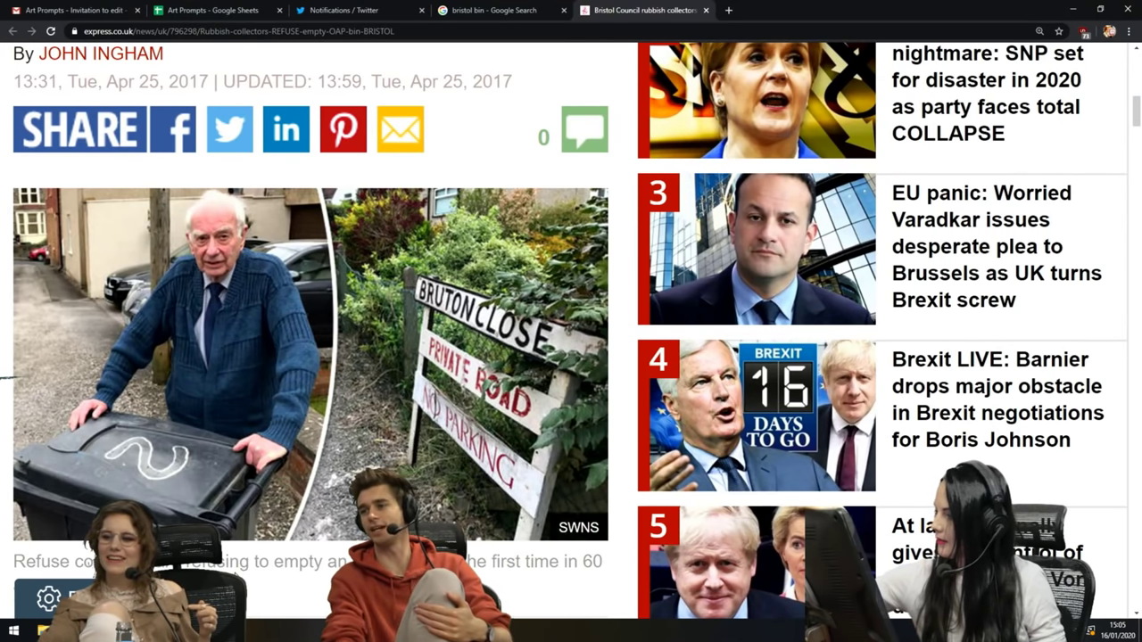
pyautogui.scroll(-2, 235, 571)
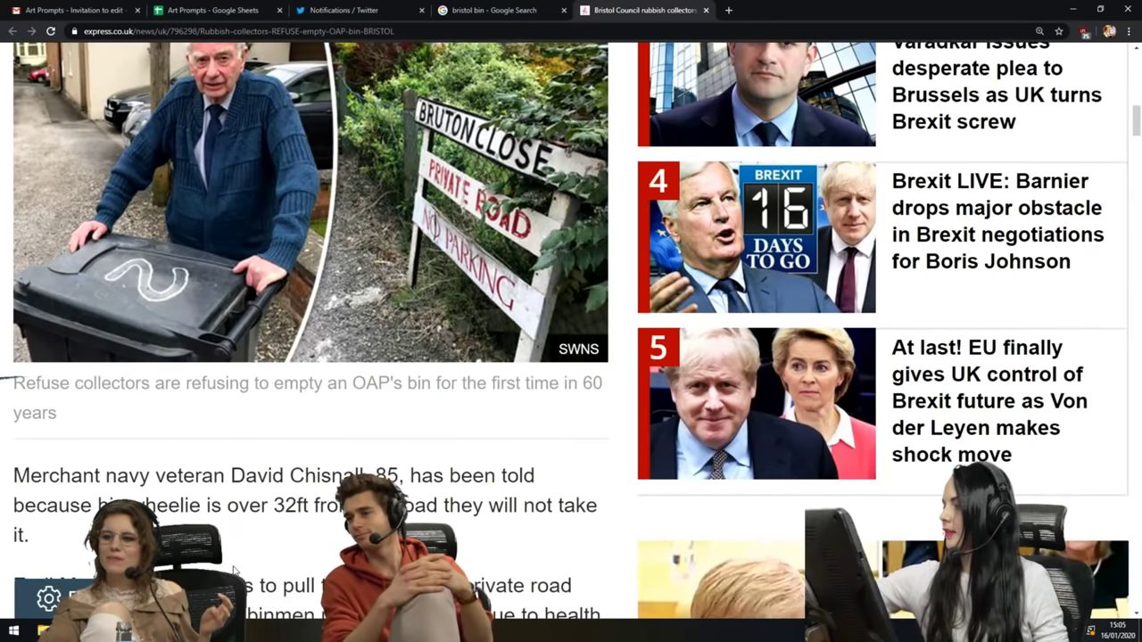
pyautogui.scroll(-12, 235, 570)
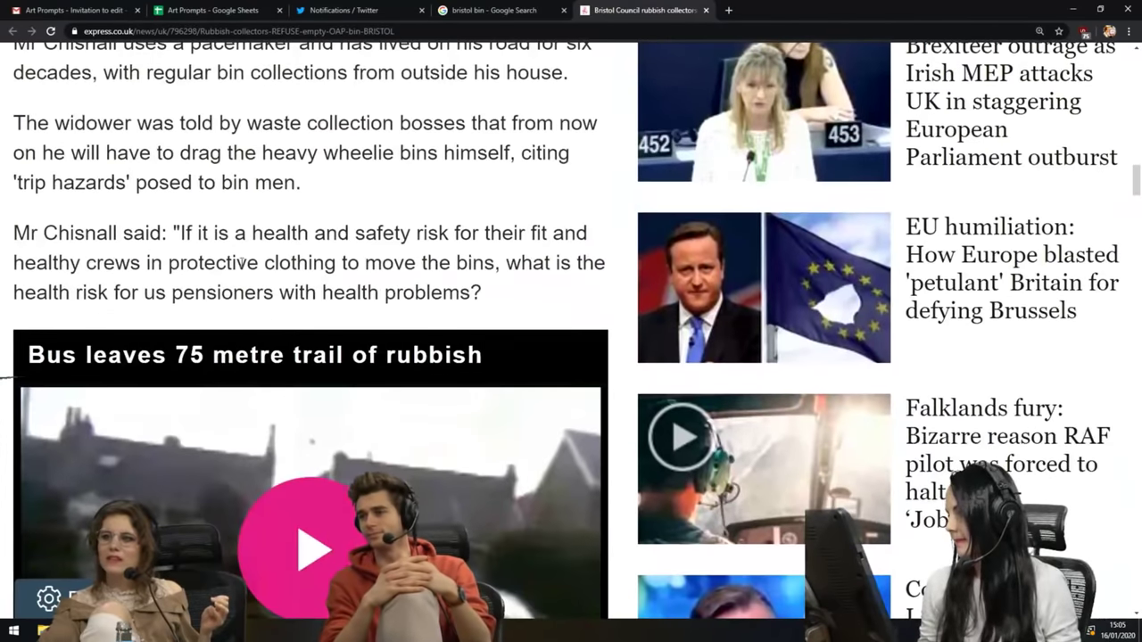
pyautogui.scroll(-10, 239, 261)
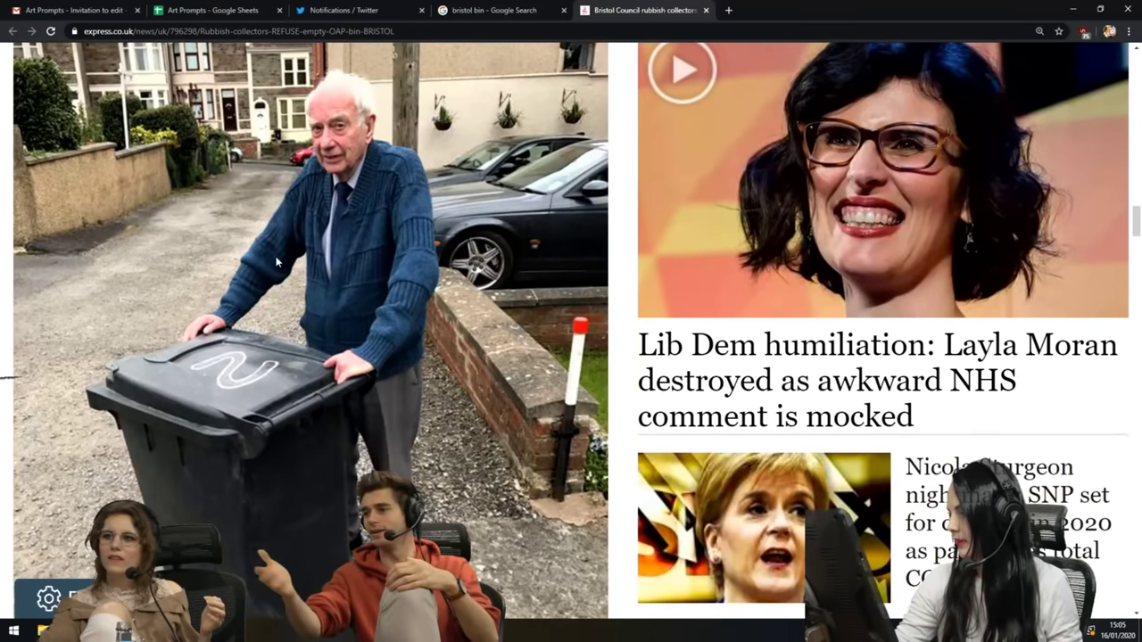
pyautogui.scroll(-4, 305, 416)
pyautogui.scroll(2, 311, 413)
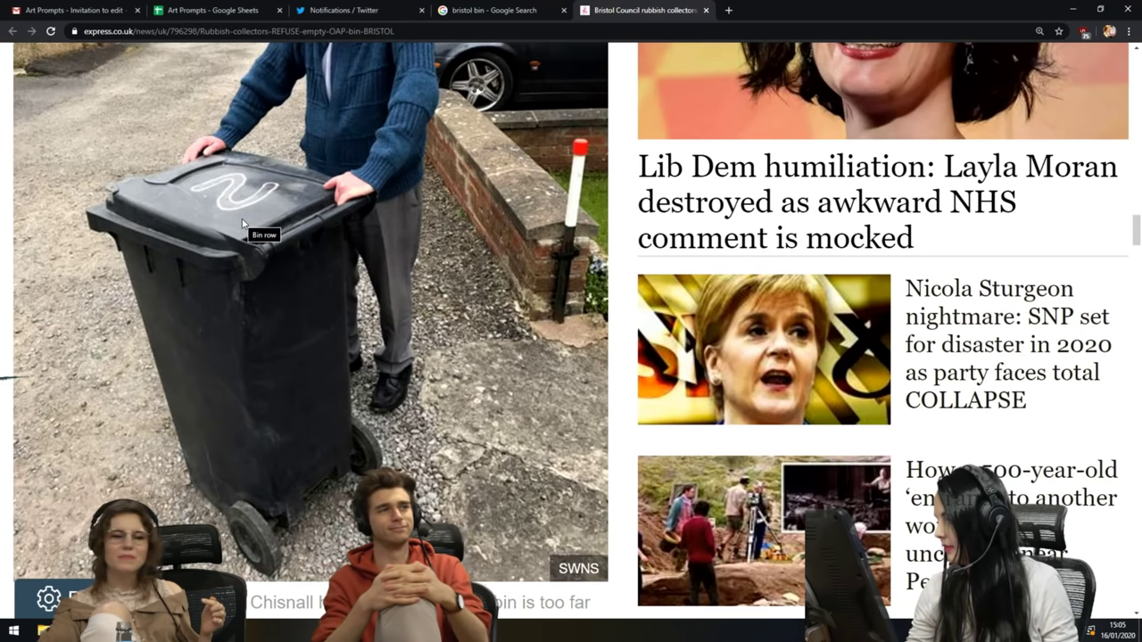
pyautogui.scroll(-4, 246, 338)
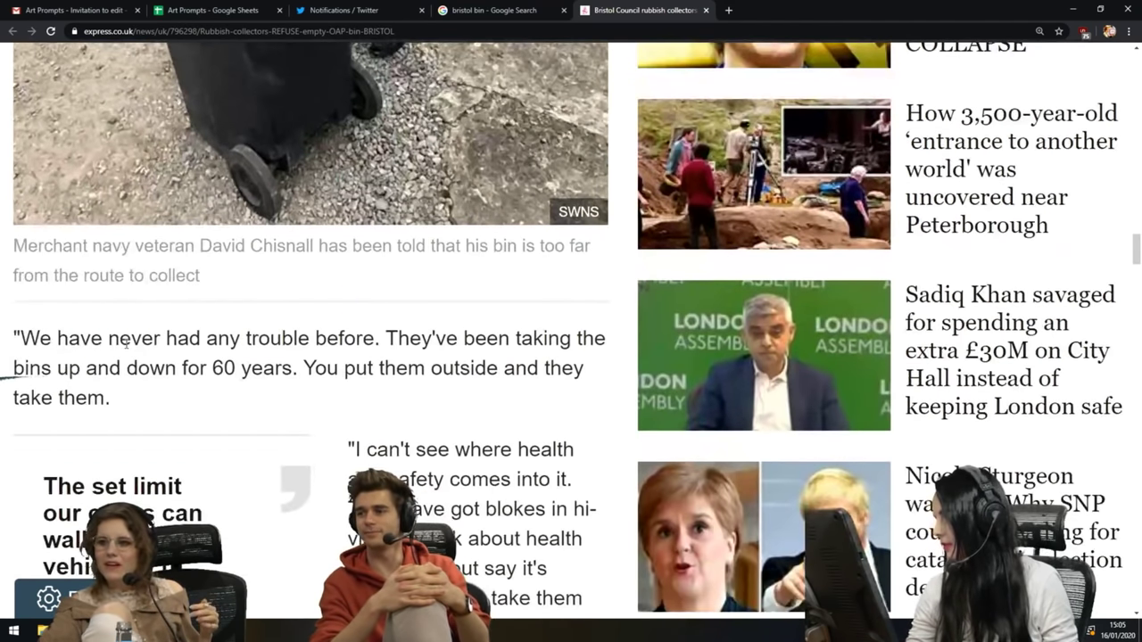
# - Read the rest of the article, covering the resident's comments and the council letter on the crews' walking limit
pyautogui.moveTo(125, 342); pyautogui.dragTo(401, 339)
pyautogui.scroll(-3, 400, 338)
pyautogui.moveTo(386, 258); pyautogui.dragTo(434, 332)
pyautogui.scroll(-2, 357, 311)
pyautogui.scroll(-8, 357, 310)
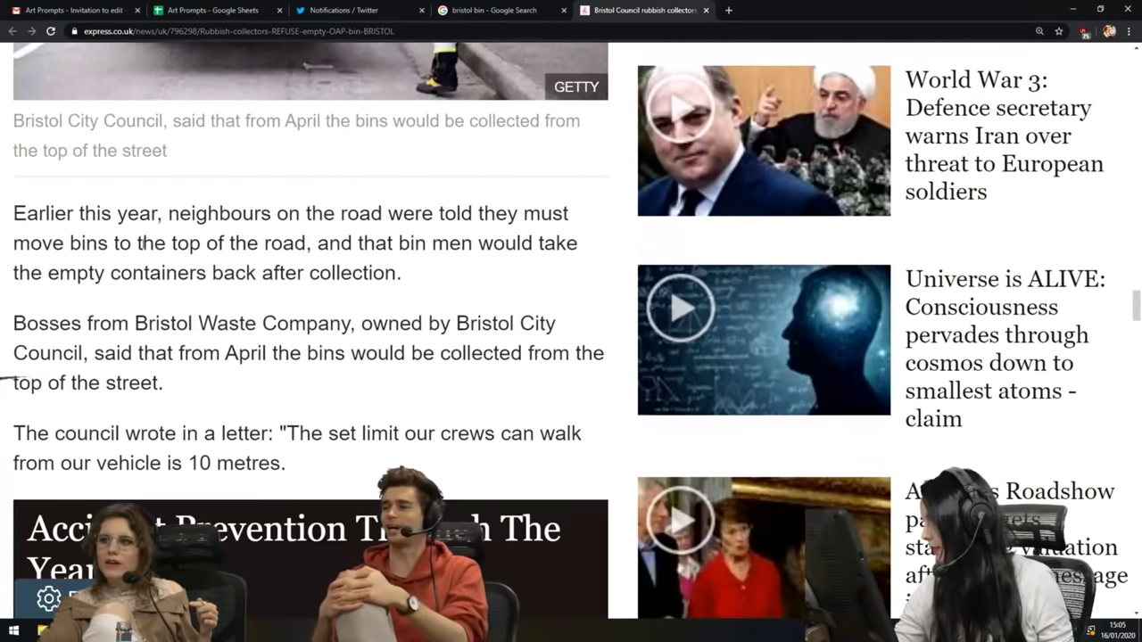
pyautogui.moveTo(140, 243); pyautogui.dragTo(395, 312)
pyautogui.moveTo(221, 323); pyautogui.dragTo(441, 323)
pyautogui.scroll(-2, 283, 304)
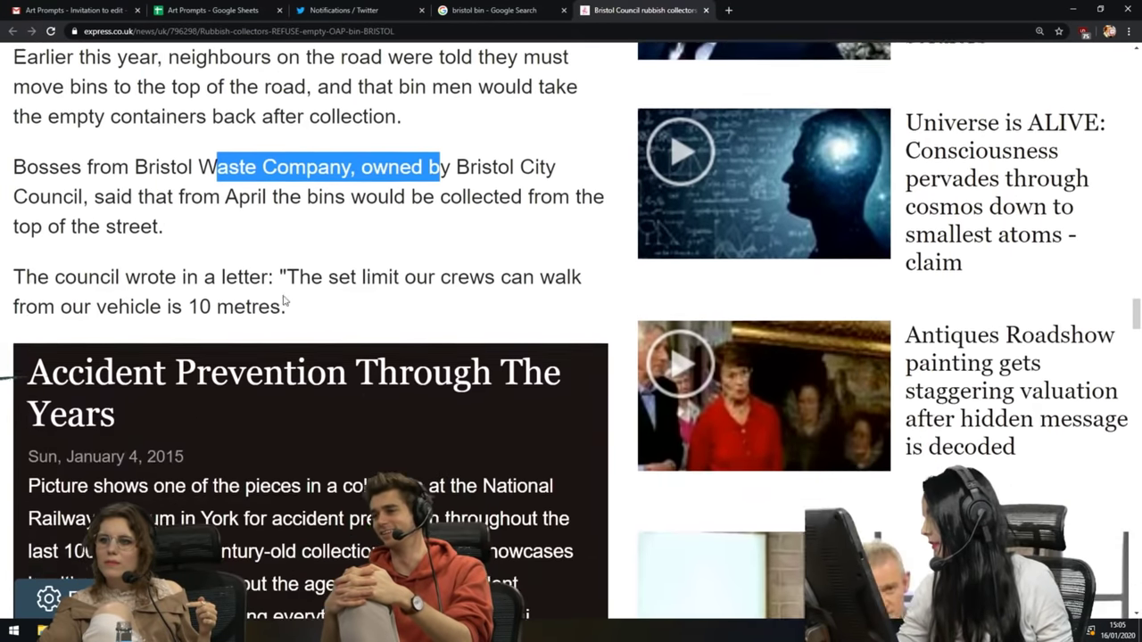
pyautogui.moveTo(189, 281); pyautogui.dragTo(410, 273)
pyautogui.scroll(-7, 413, 270)
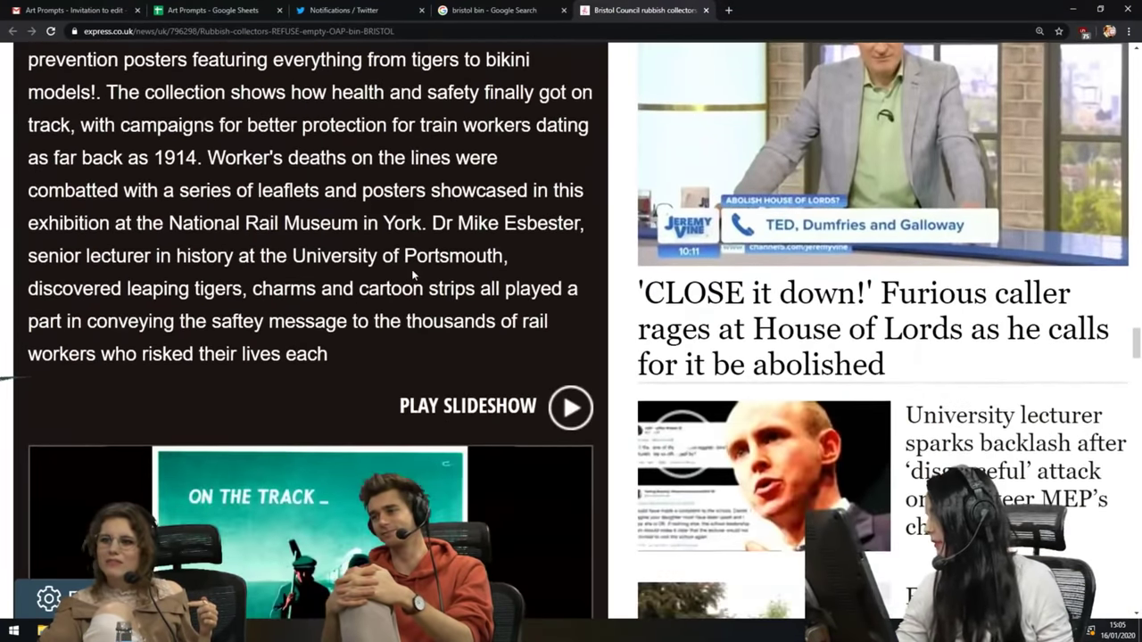
pyautogui.scroll(10, 413, 270)
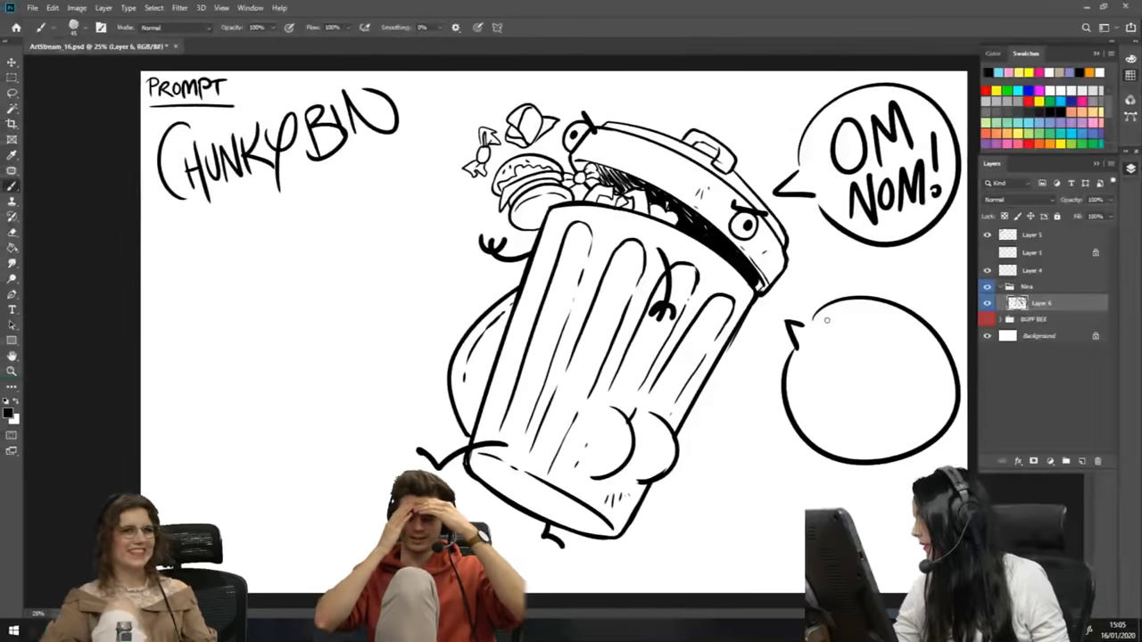
# - Back in Photoshop, hand-letter "I LOVE TRASH!" inside the empty speech bubble beside the bin
pyautogui.moveTo(823, 321); pyautogui.dragTo(845, 319)
pyautogui.moveTo(833, 321)
pyautogui.mouseDown()
pyautogui.moveTo(821, 349)
pyautogui.moveTo(874, 358)
pyautogui.moveTo(910, 346)
pyautogui.mouseUp()
pyautogui.moveTo(906, 357)
pyautogui.mouseDown()
pyautogui.moveTo(903, 373)
pyautogui.moveTo(921, 362)
pyautogui.mouseUp()
pyautogui.moveTo(801, 379); pyautogui.dragTo(842, 380)
pyautogui.moveTo(814, 382)
pyautogui.mouseDown()
pyautogui.moveTo(812, 425)
pyautogui.moveTo(823, 423)
pyautogui.mouseUp()
pyautogui.moveTo(825, 398)
pyautogui.mouseDown()
pyautogui.moveTo(861, 428)
pyautogui.moveTo(863, 410)
pyautogui.mouseUp()
pyautogui.moveTo(883, 401)
pyautogui.mouseDown()
pyautogui.moveTo(867, 429)
pyautogui.moveTo(903, 426)
pyautogui.mouseUp()
pyautogui.moveTo(892, 412)
pyautogui.mouseDown()
pyautogui.moveTo(921, 410)
pyautogui.moveTo(918, 425)
pyautogui.mouseUp()
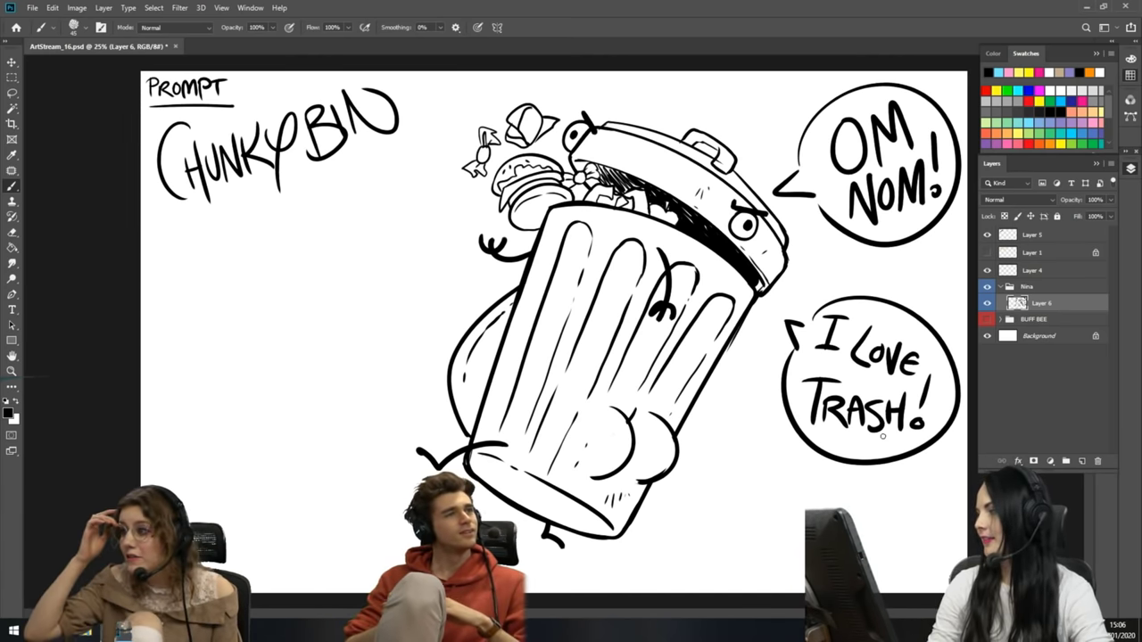
pyautogui.press('e')
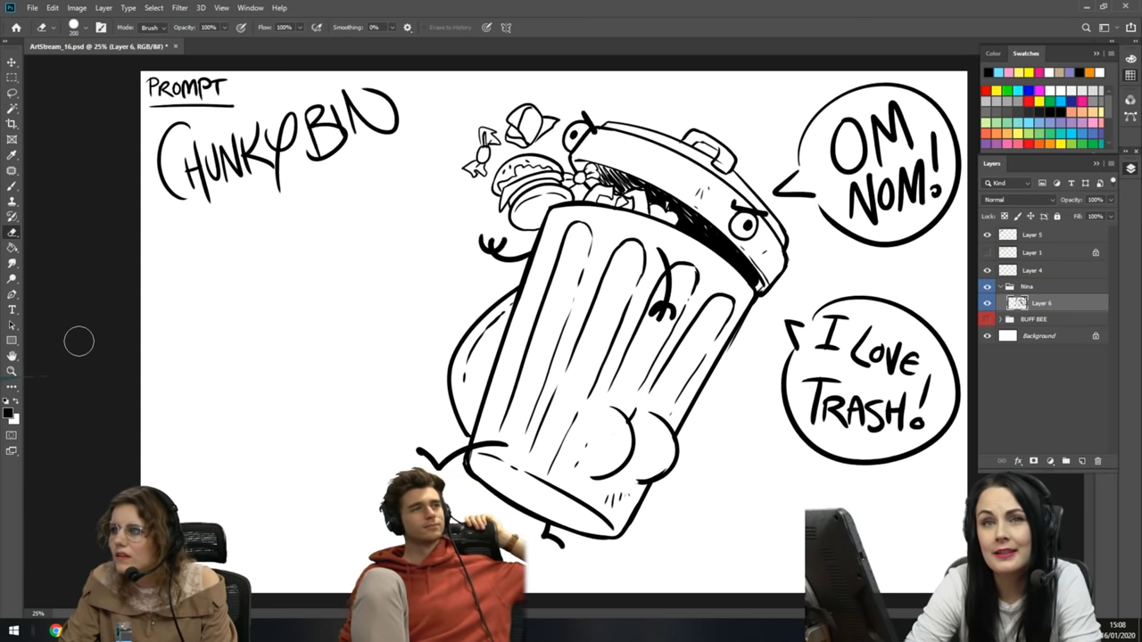
pyautogui.press('b')
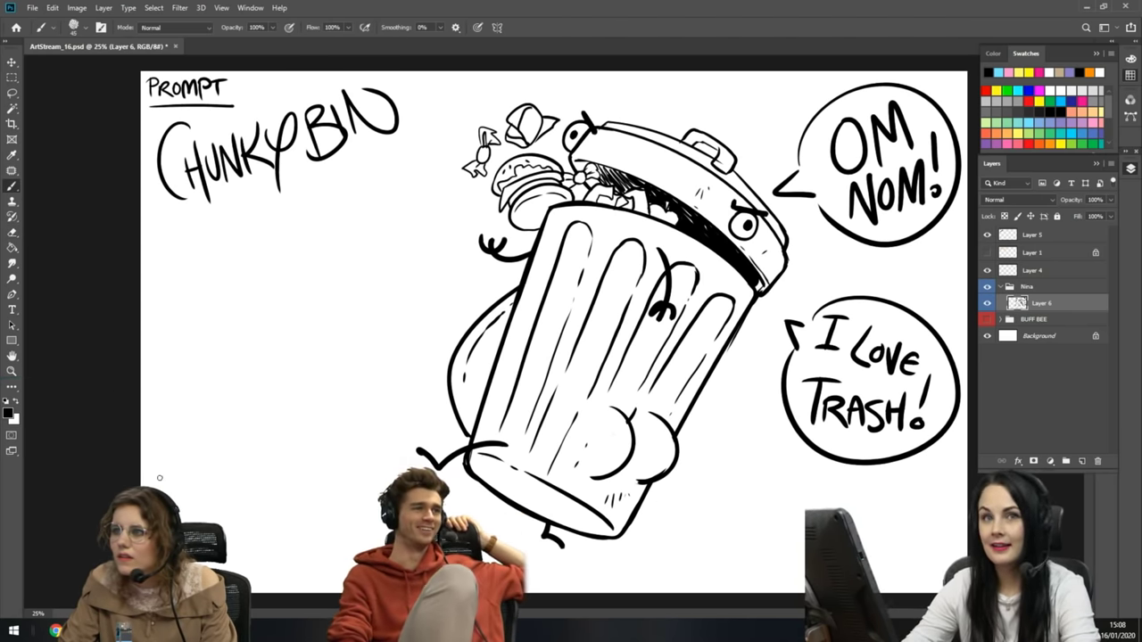
pyautogui.moveTo(160, 480)
pyautogui.mouseDown()
pyautogui.moveTo(173, 444)
pyautogui.moveTo(173, 481)
pyautogui.mouseUp()
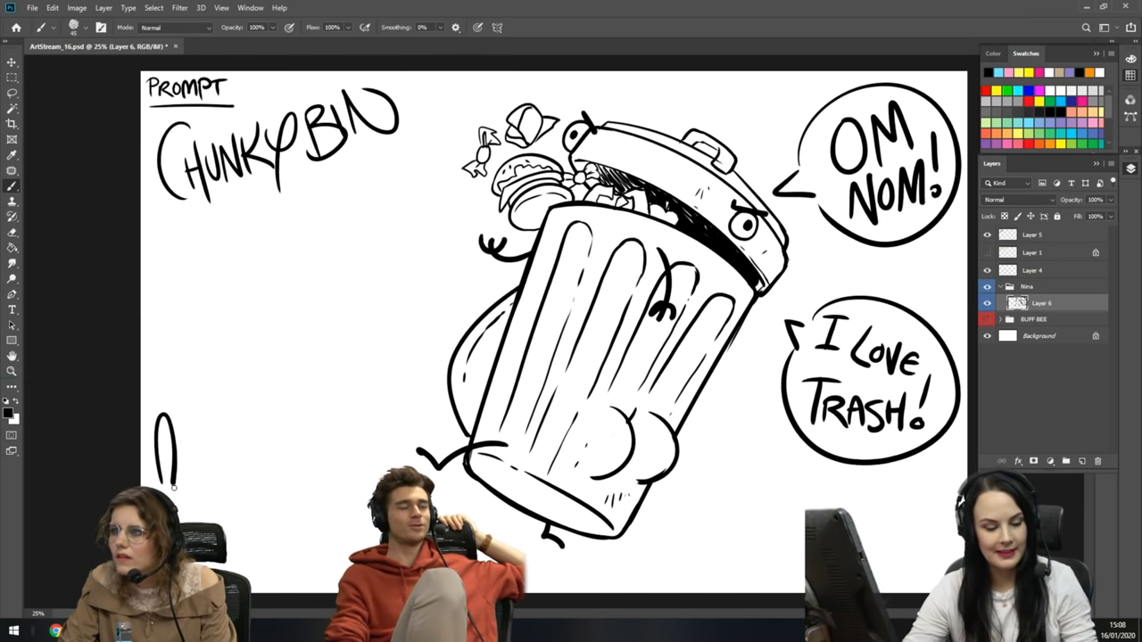
pyautogui.hotkey('ctrl', 'z')
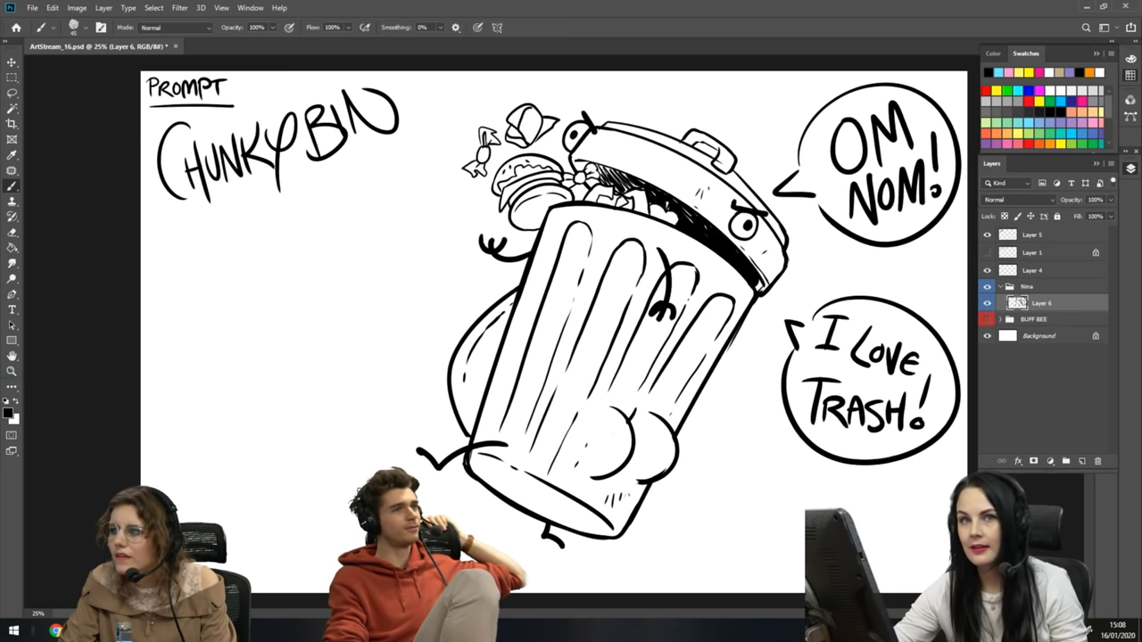
# - Draw a pair of long rabbit ears beside the bin's base and pointed cat ears near the canvas's lower left corner
pyautogui.moveTo(338, 459); pyautogui.dragTo(418, 446)
pyautogui.moveTo(347, 457); pyautogui.dragTo(360, 418)
pyautogui.moveTo(403, 459); pyautogui.dragTo(409, 420)
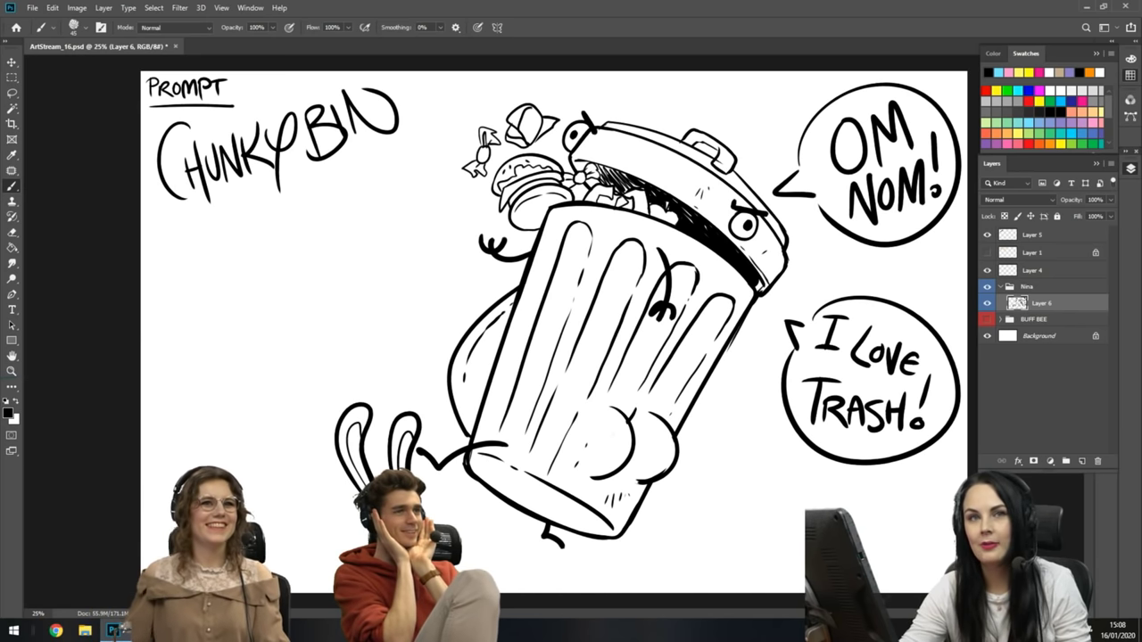
pyautogui.moveTo(223, 468)
pyautogui.mouseDown()
pyautogui.moveTo(256, 459)
pyautogui.moveTo(252, 489)
pyautogui.mouseUp()
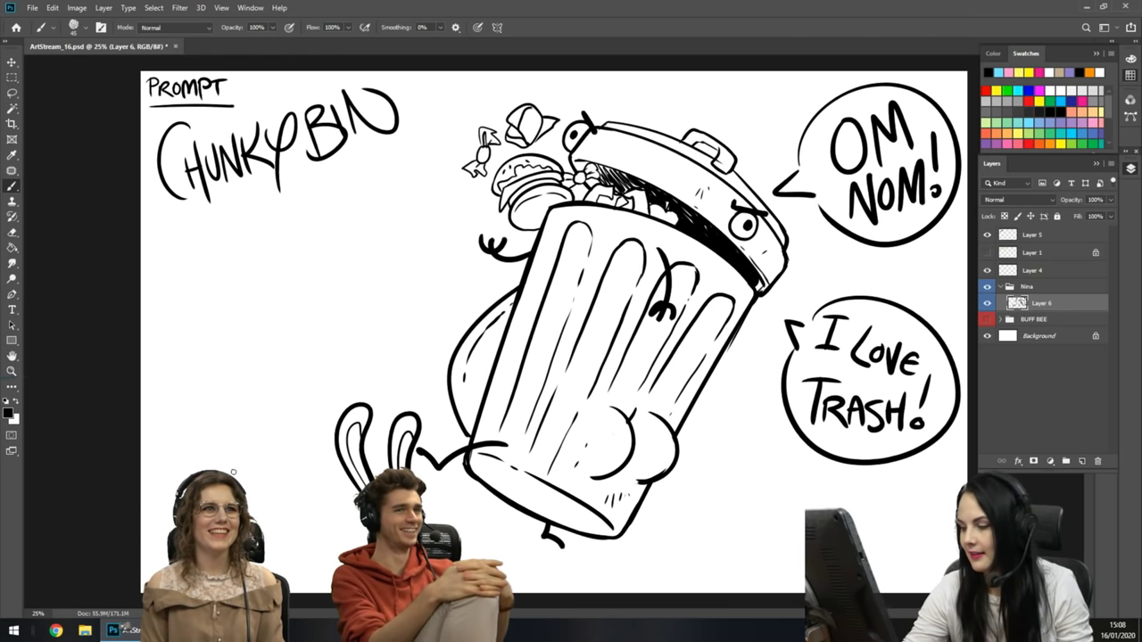
pyautogui.hotkey('ctrl', 'z')
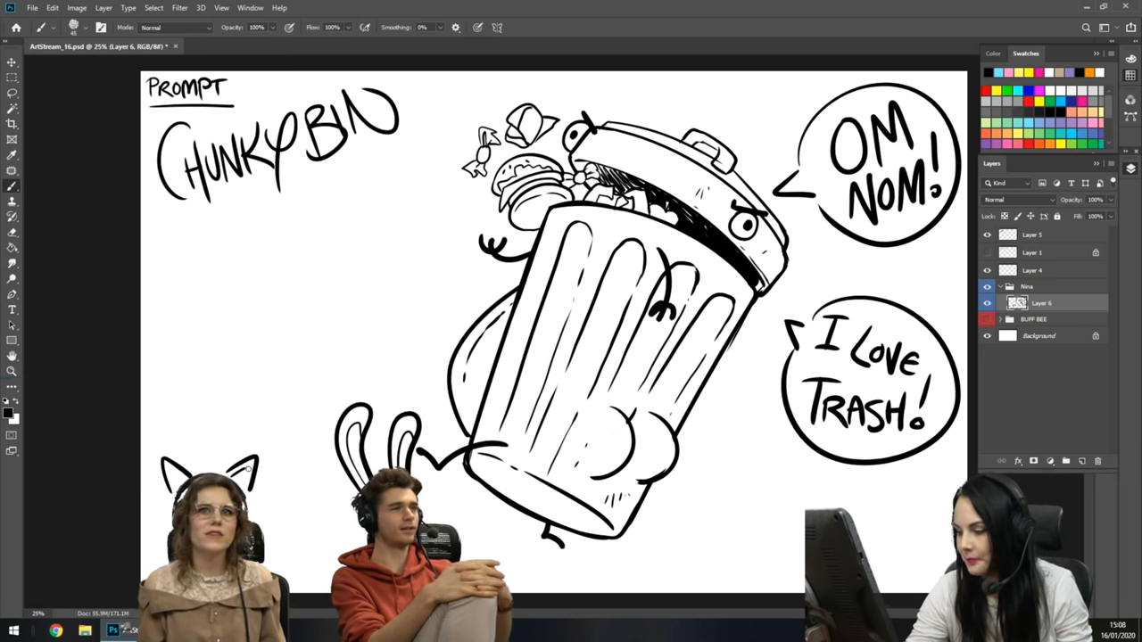
# - Draw a downward arrow above the two pairs of ears and hand-letter "FURRIES" slanting above it
pyautogui.moveTo(266, 406); pyautogui.dragTo(299, 408)
pyautogui.moveTo(275, 347); pyautogui.dragTo(284, 428)
pyautogui.moveTo(212, 326)
pyautogui.mouseDown()
pyautogui.moveTo(234, 362)
pyautogui.moveTo(230, 316)
pyautogui.moveTo(306, 277)
pyautogui.mouseUp()
pyautogui.moveTo(324, 256); pyautogui.dragTo(312, 274)
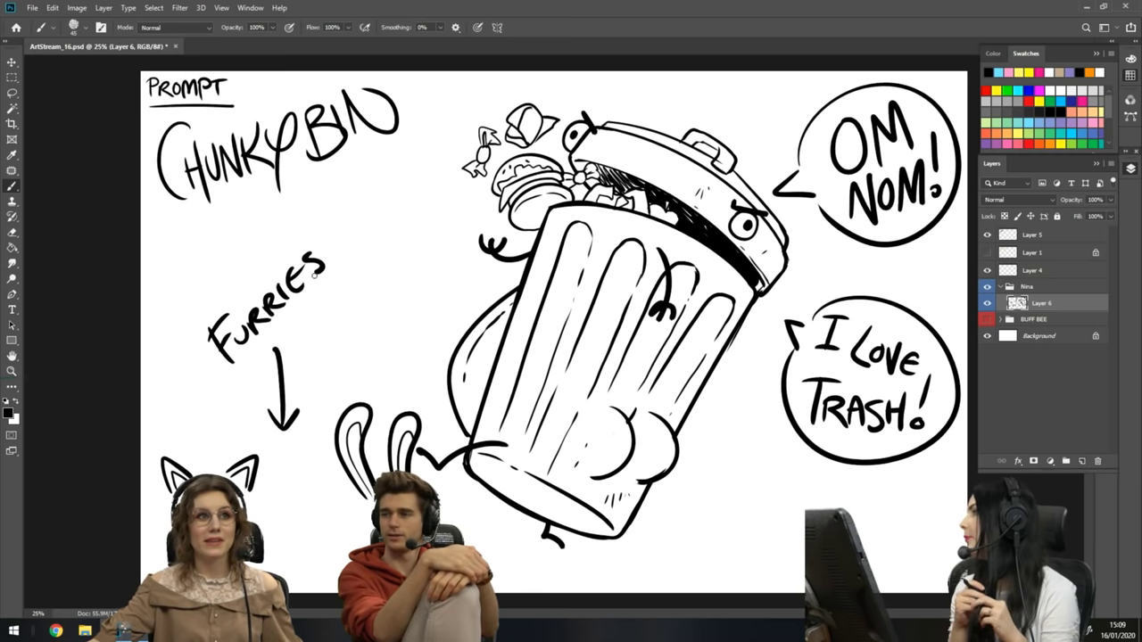
# - Switch to the browser and view the "new bins bristol" image results with the enlarged "Feed me litter!" bin
pyautogui.hotkey('alt', 'Tab')
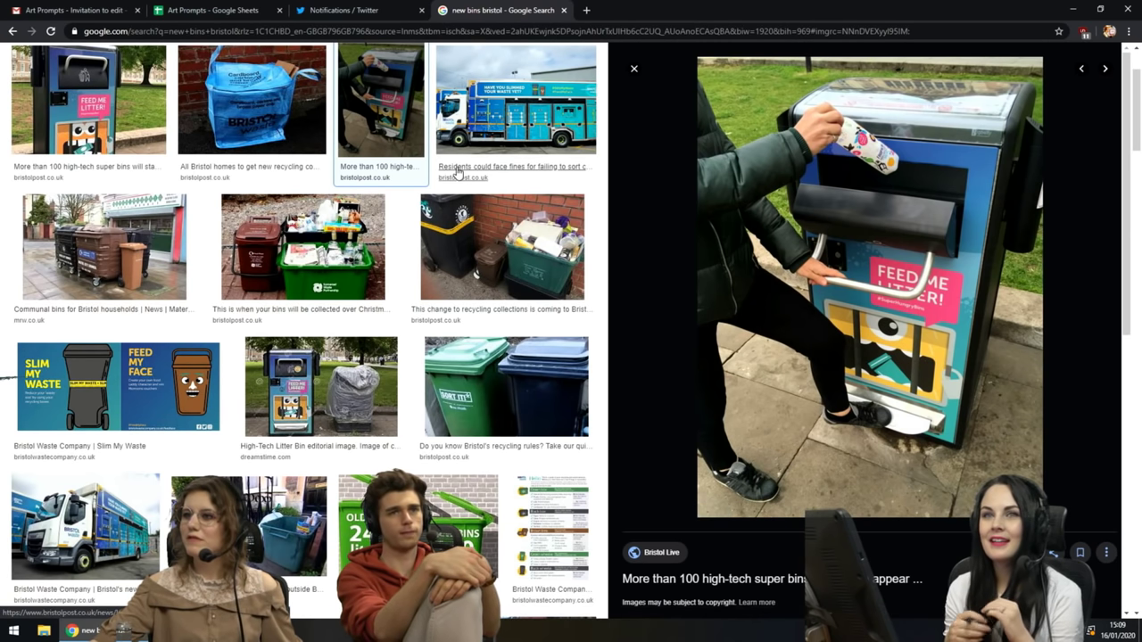
pyautogui.scroll(2, 726, 300)
pyautogui.scroll(-2, 727, 300)
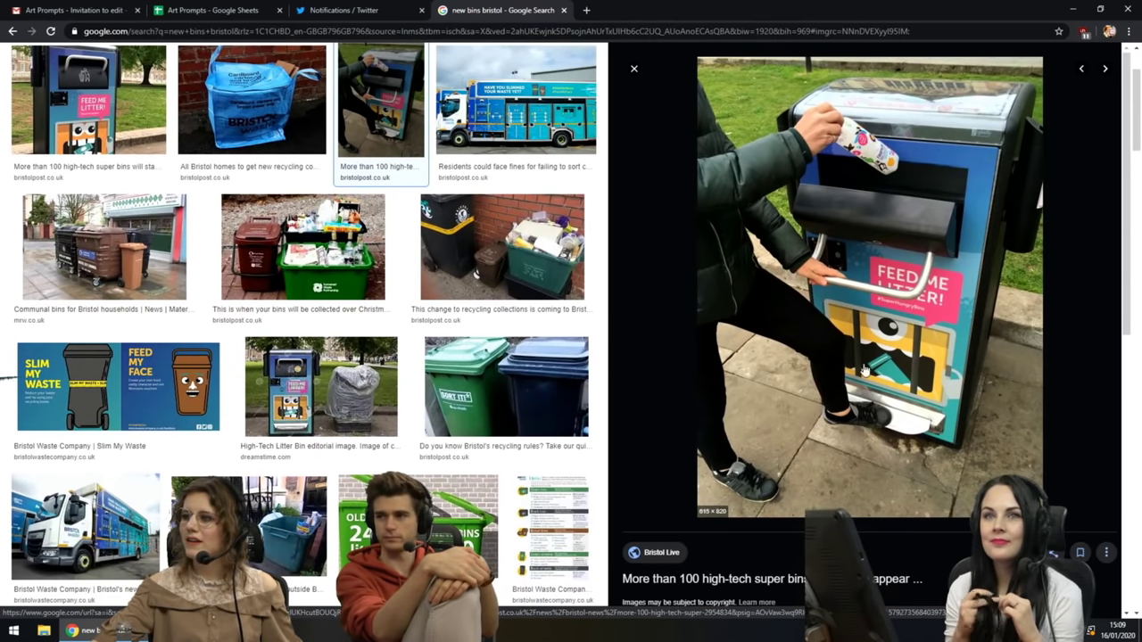
# - View the high-tech litter bin photos with the "Feed me litter!" artwork in the image results
pyautogui.click(122, 128)
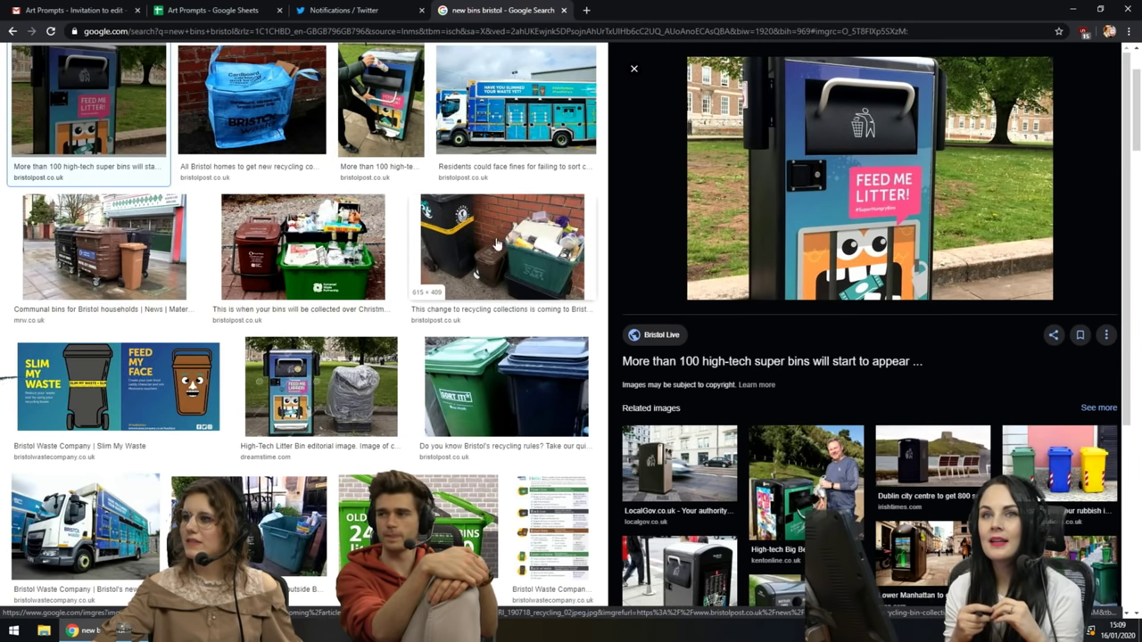
pyautogui.click(371, 142)
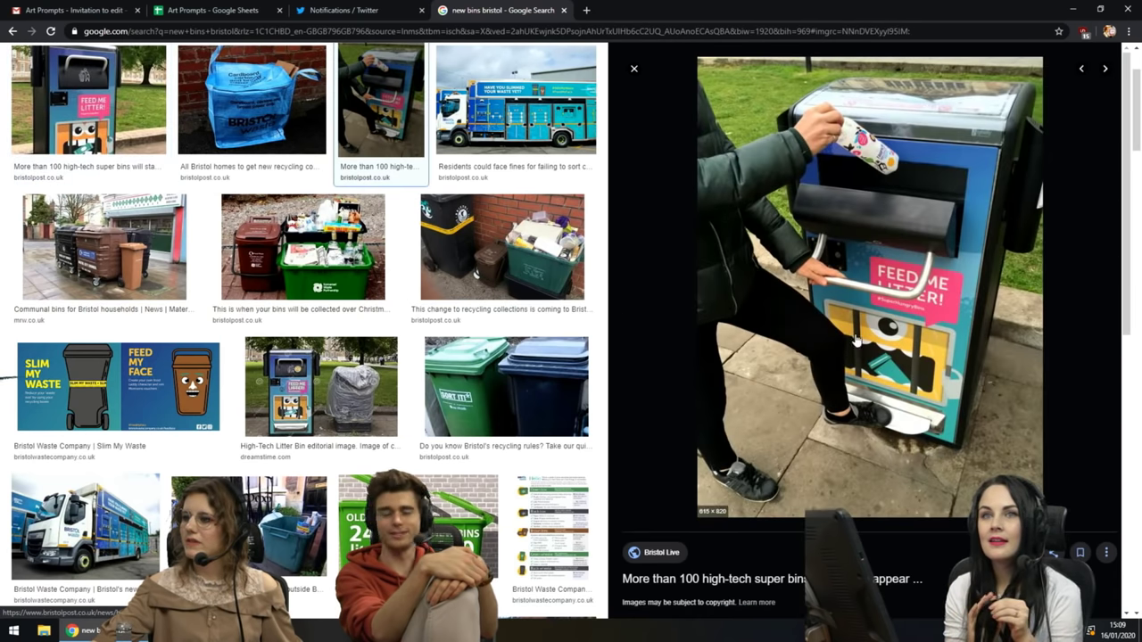
pyautogui.click(308, 379)
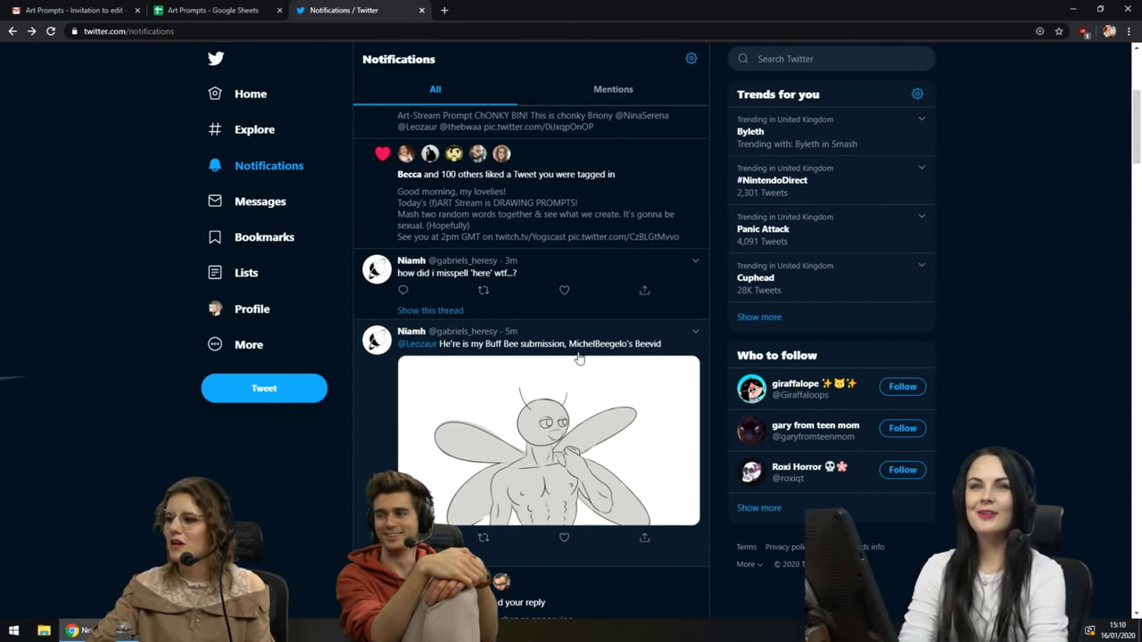
# - Open the tweet with the Buff Bee submission, examine the full drawing, and return to the notifications
pyautogui.click(664, 347)
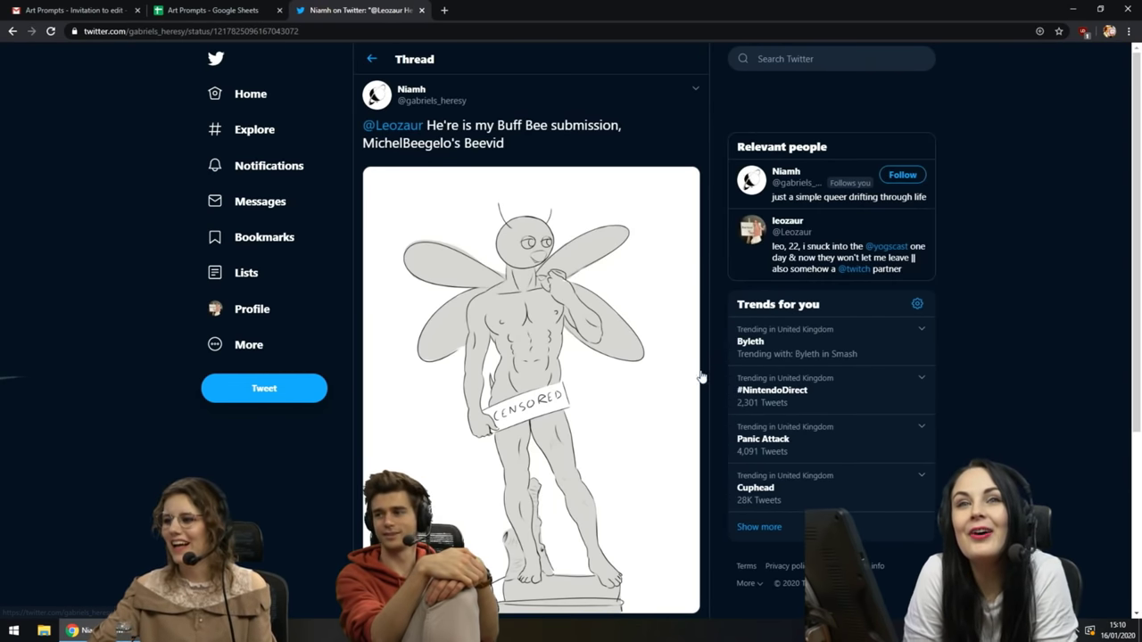
pyautogui.scroll(-2, 709, 399)
pyautogui.scroll(2, 709, 400)
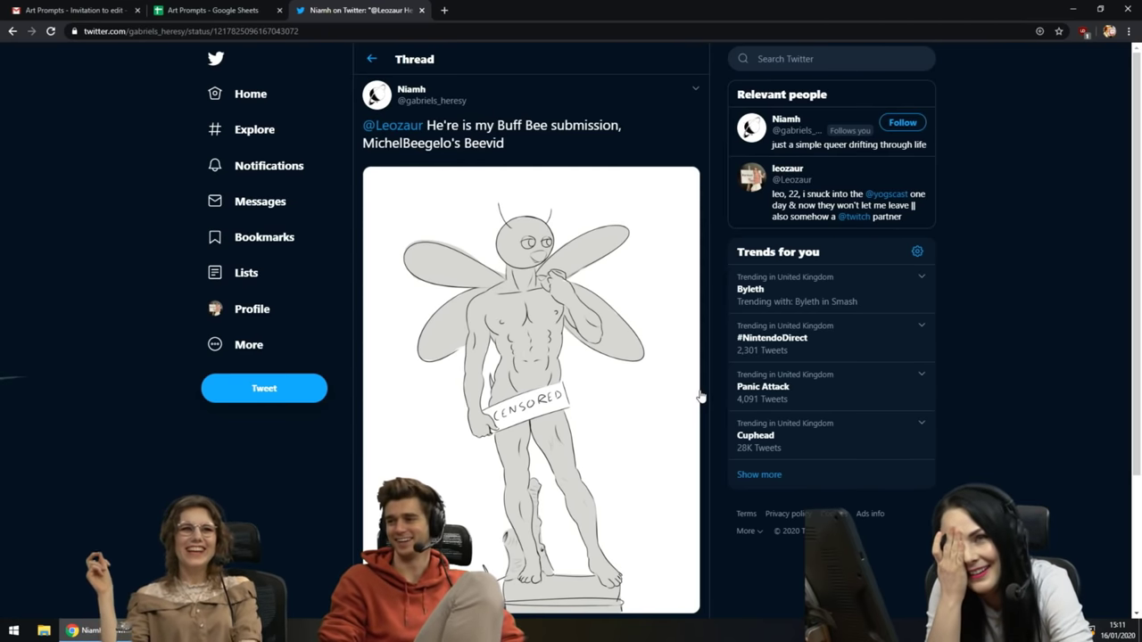
pyautogui.click(13, 30)
pyautogui.click(630, 340)
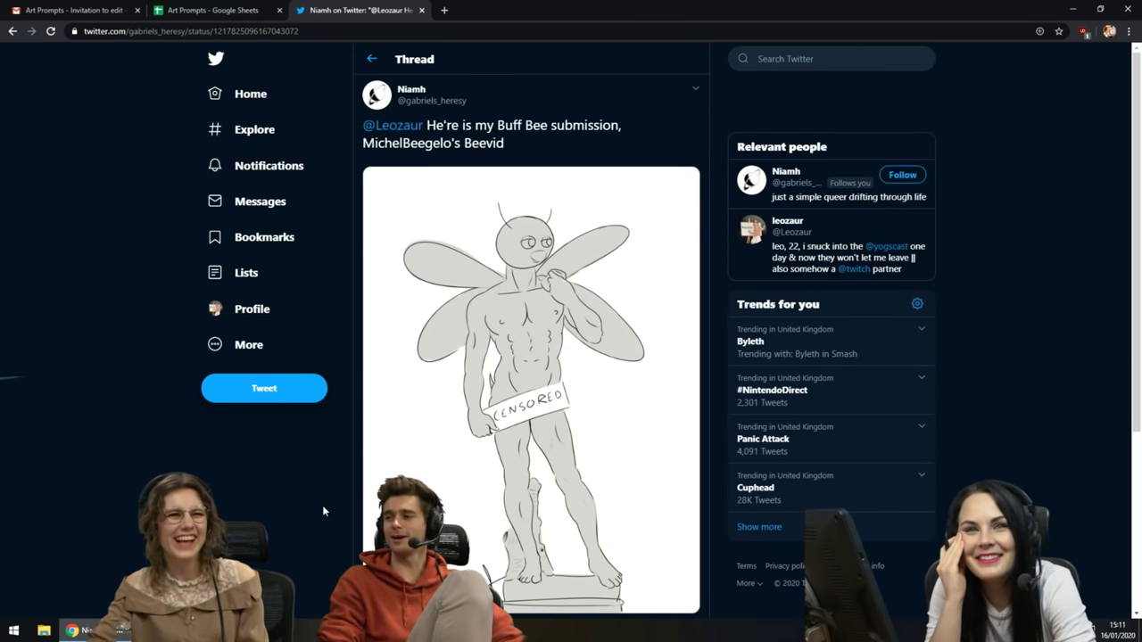
pyautogui.scroll(-2, 317, 498)
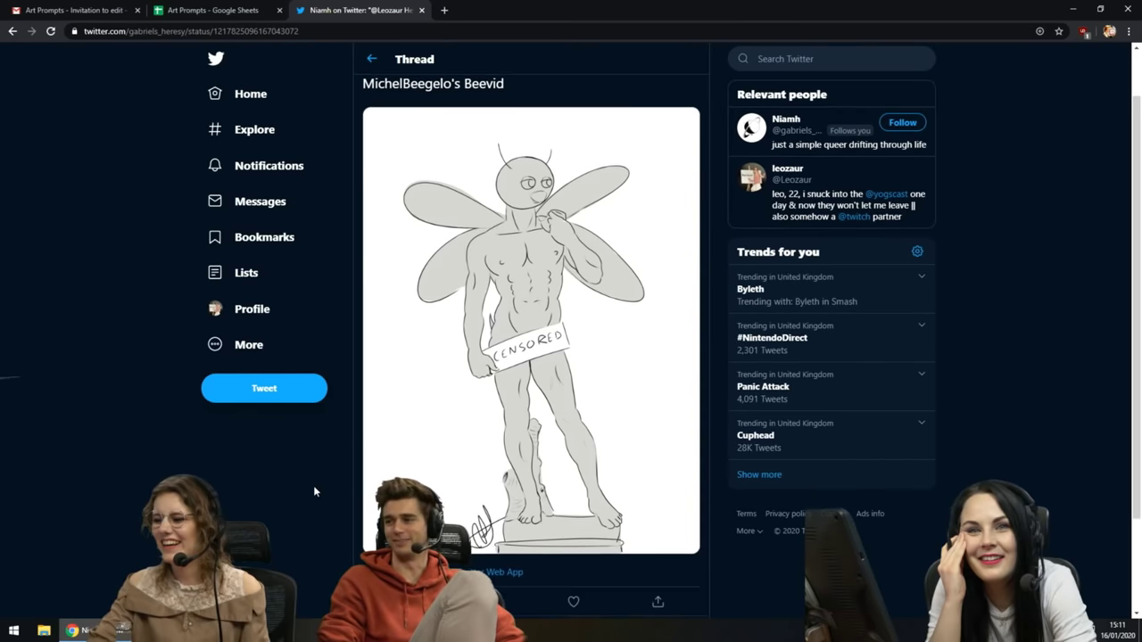
pyautogui.scroll(2, 314, 491)
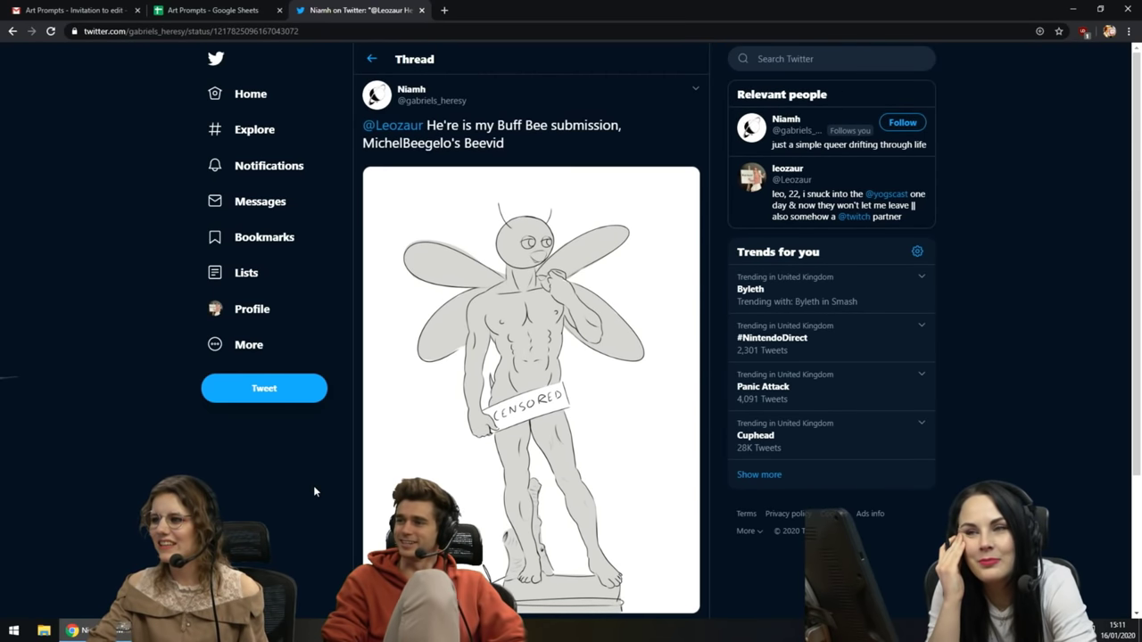
pyautogui.scroll(-1, 314, 491)
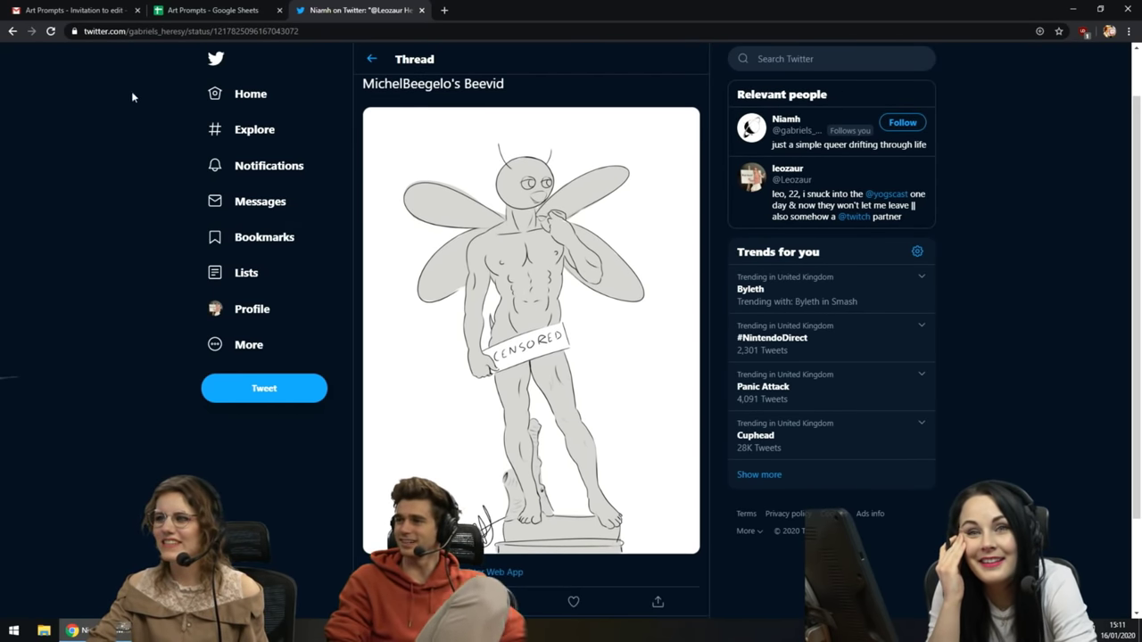
pyautogui.click(371, 59)
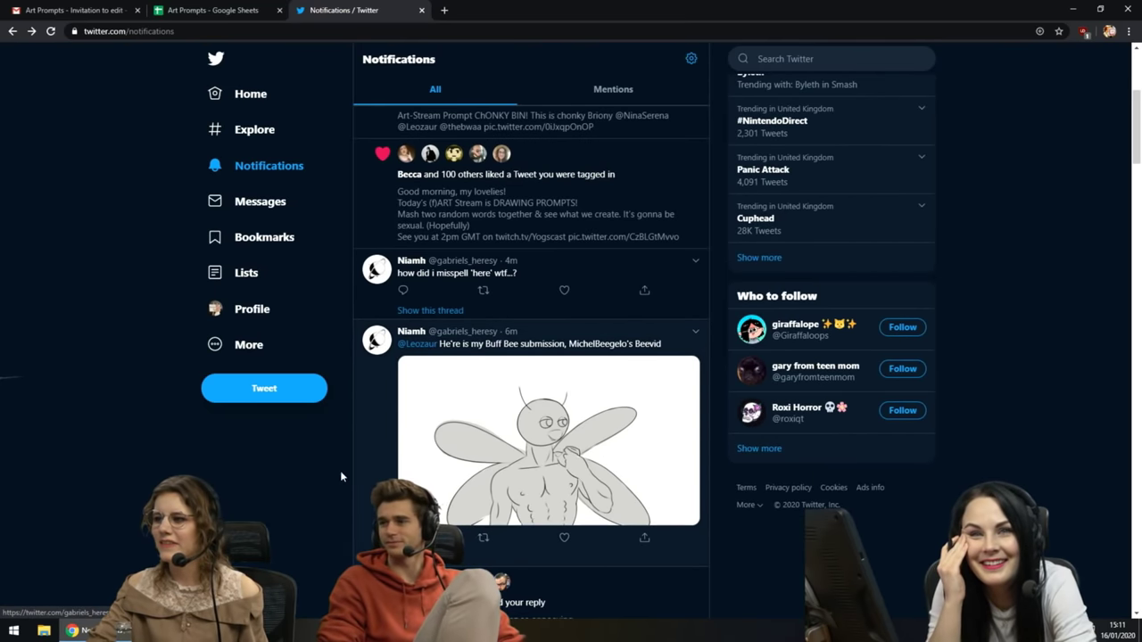
# - Switch to Photoshop and erase the "FURRIES" lettering, its arrow and the animal ears on Layer 6 with a size 700 eraser
pyautogui.hotkey('alt', 'Tab')
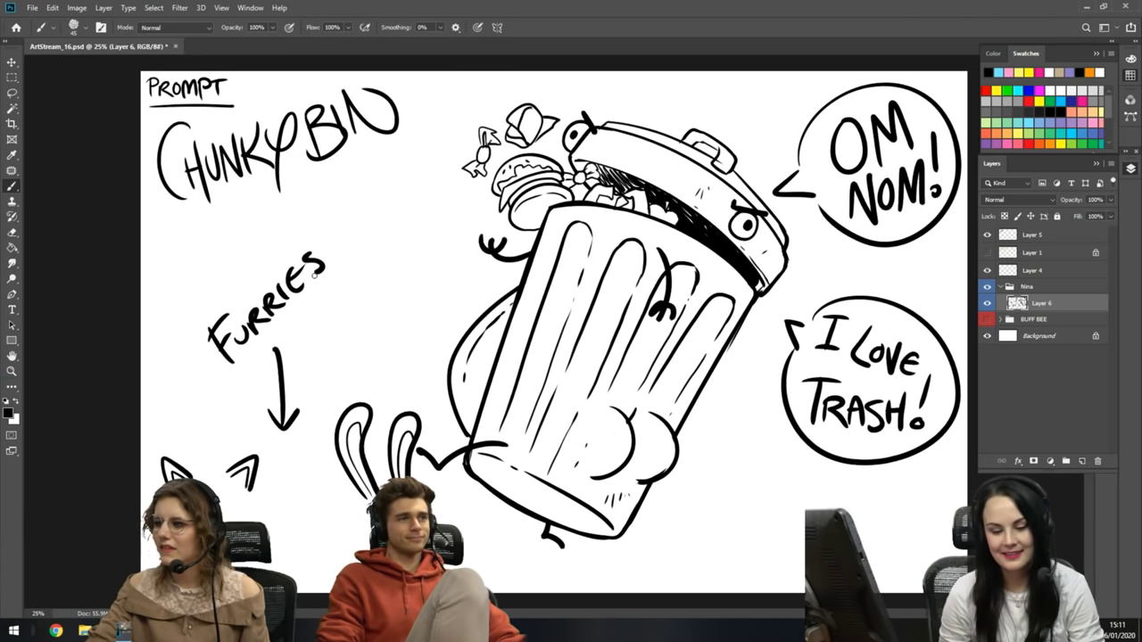
pyautogui.press('e')
pyautogui.press(']')
pyautogui.press(']')
pyautogui.press(']')
pyautogui.press(']')
pyautogui.press(']')
pyautogui.moveTo(300, 239)
pyautogui.mouseDown()
pyautogui.moveTo(149, 409)
pyautogui.moveTo(273, 322)
pyautogui.moveTo(192, 489)
pyautogui.moveTo(214, 501)
pyautogui.moveTo(203, 473)
pyautogui.moveTo(336, 410)
pyautogui.moveTo(347, 471)
pyautogui.moveTo(372, 395)
pyautogui.mouseUp()
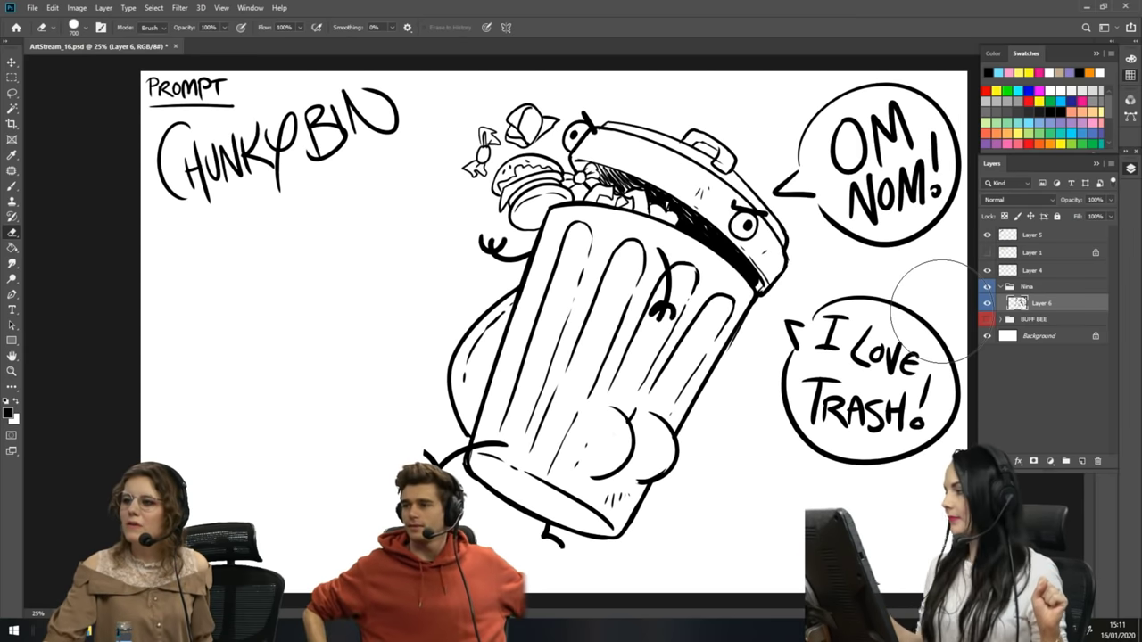
# - Erase the "CHUNKY BIN" prompt on Layer 5 and letter "CHUNKY BIN" diagonally beside the bin's lower right side on Layer 6
pyautogui.click(1031, 235)
pyautogui.moveTo(192, 151)
pyautogui.mouseDown()
pyautogui.moveTo(172, 165)
pyautogui.moveTo(396, 107)
pyautogui.mouseUp()
pyautogui.click(999, 303)
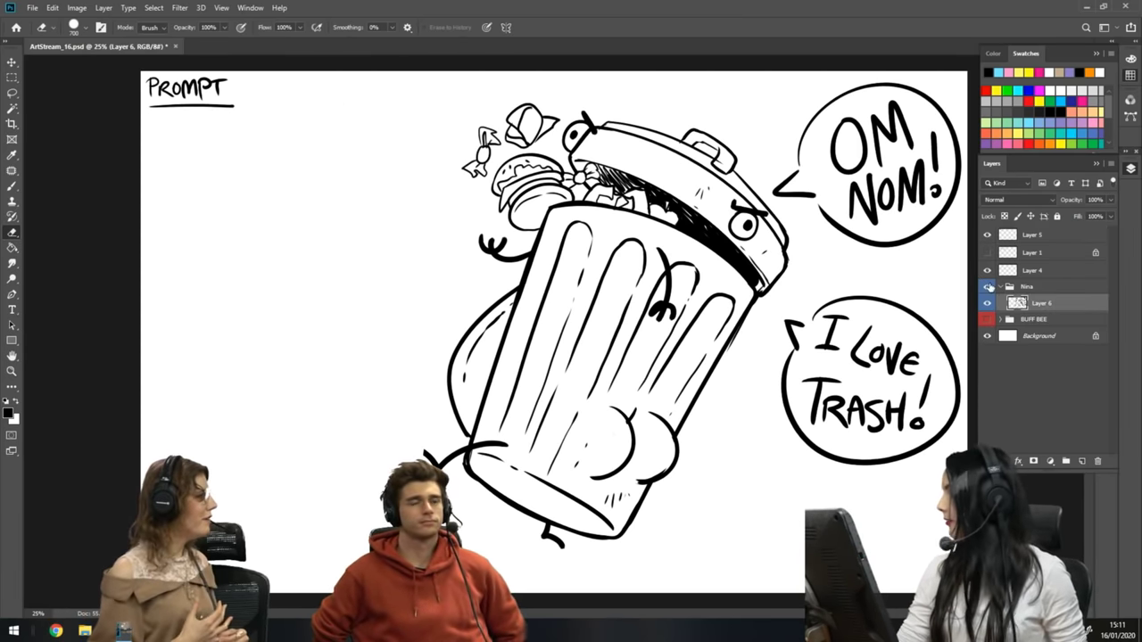
pyautogui.click(13, 187)
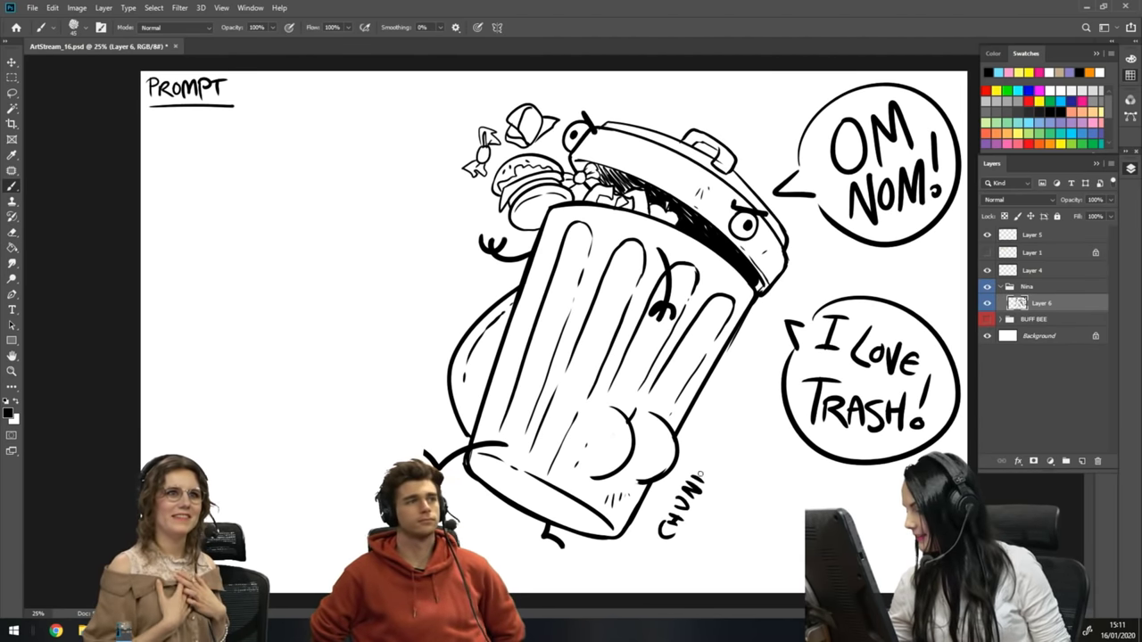
pyautogui.moveTo(724, 426); pyautogui.dragTo(740, 428)
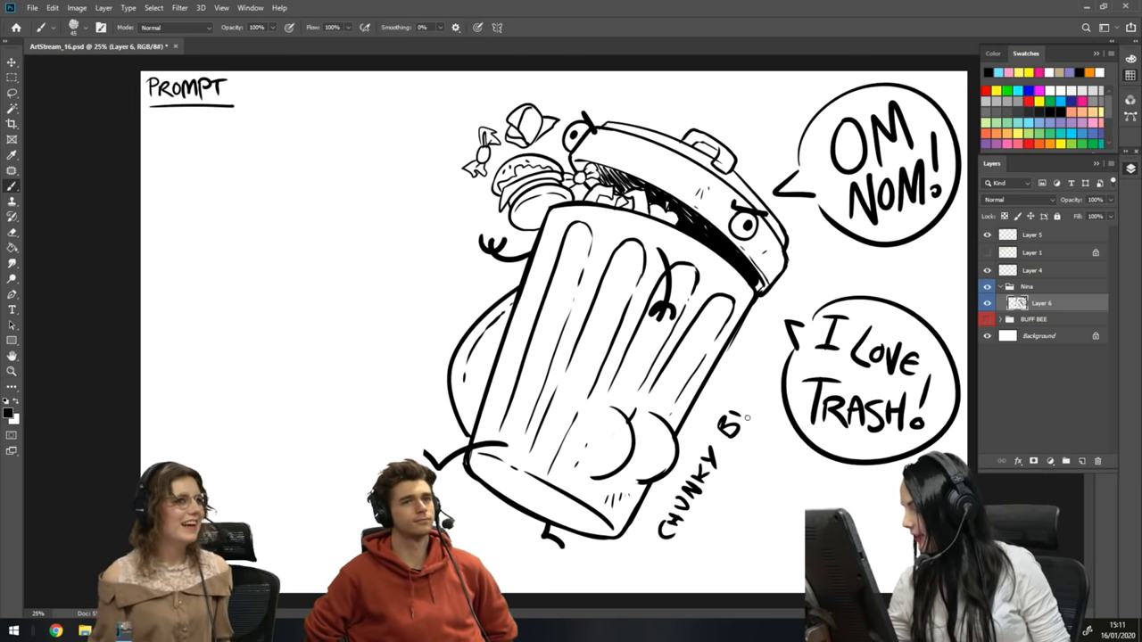
# - Hand-letter the prompt "MAGIC EGG" below the PROMPT heading on Layer 5 with the Brush
pyautogui.click(1027, 235)
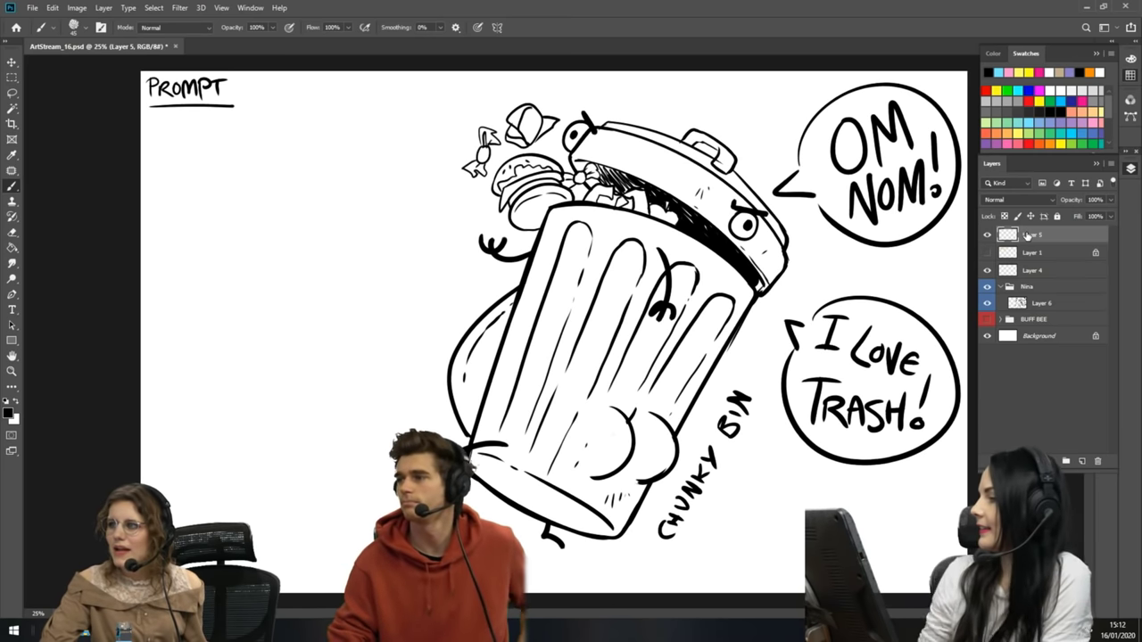
pyautogui.moveTo(158, 190)
pyautogui.mouseDown()
pyautogui.moveTo(172, 138)
pyautogui.moveTo(210, 181)
pyautogui.mouseUp()
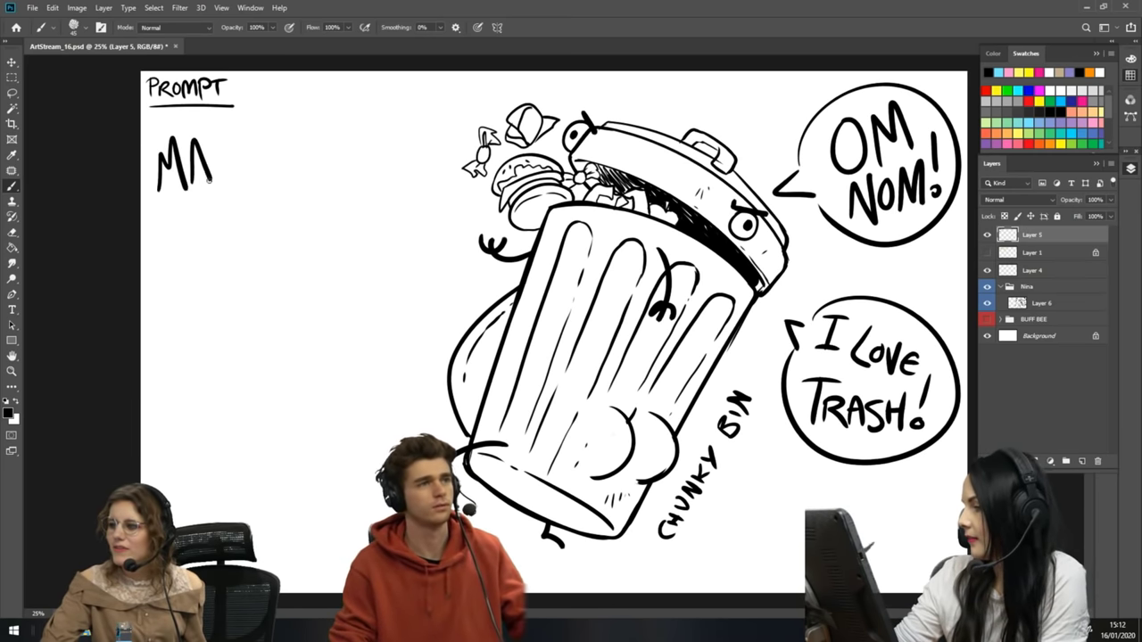
pyautogui.moveTo(236, 135); pyautogui.dragTo(240, 165)
pyautogui.moveTo(256, 125)
pyautogui.mouseDown()
pyautogui.moveTo(253, 164)
pyautogui.moveTo(275, 164)
pyautogui.mouseUp()
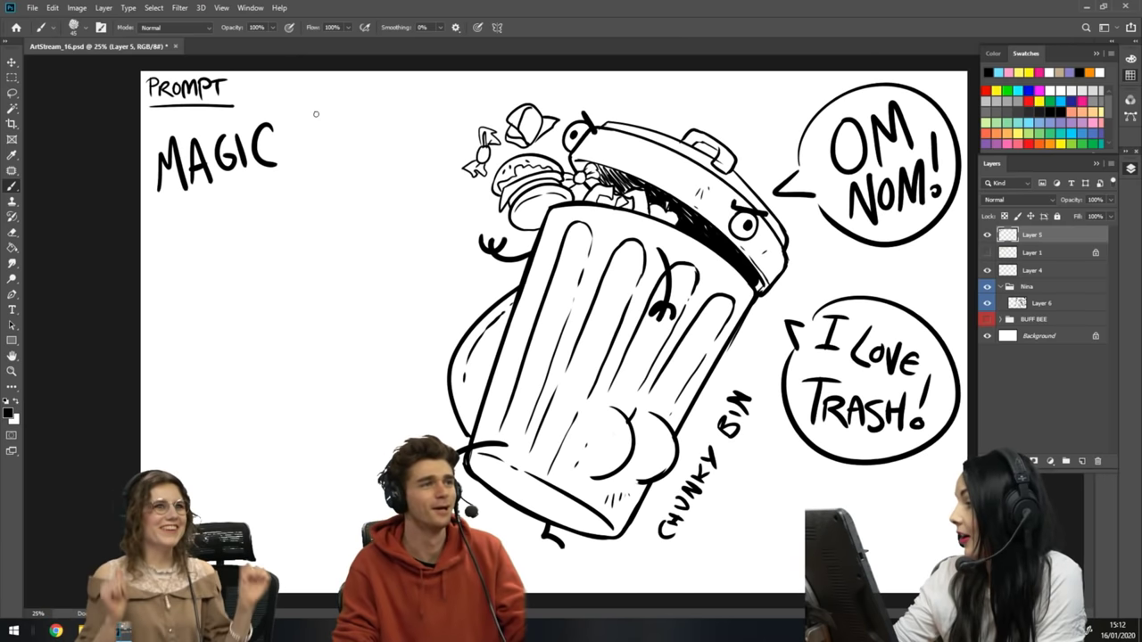
pyautogui.moveTo(336, 112); pyautogui.dragTo(337, 153)
pyautogui.moveTo(401, 104); pyautogui.dragTo(393, 127)
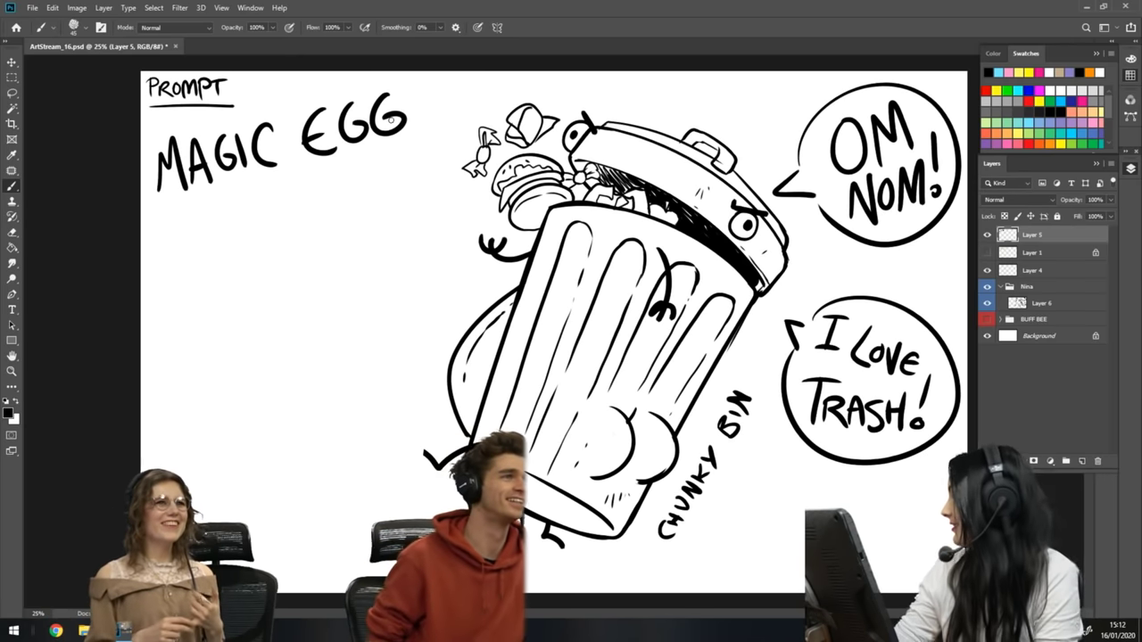
# - Hide the chunky bin drawing on Layer 6 and collapse the group that contains it
pyautogui.click(986, 304)
pyautogui.click(1000, 286)
pyautogui.click(1026, 287)
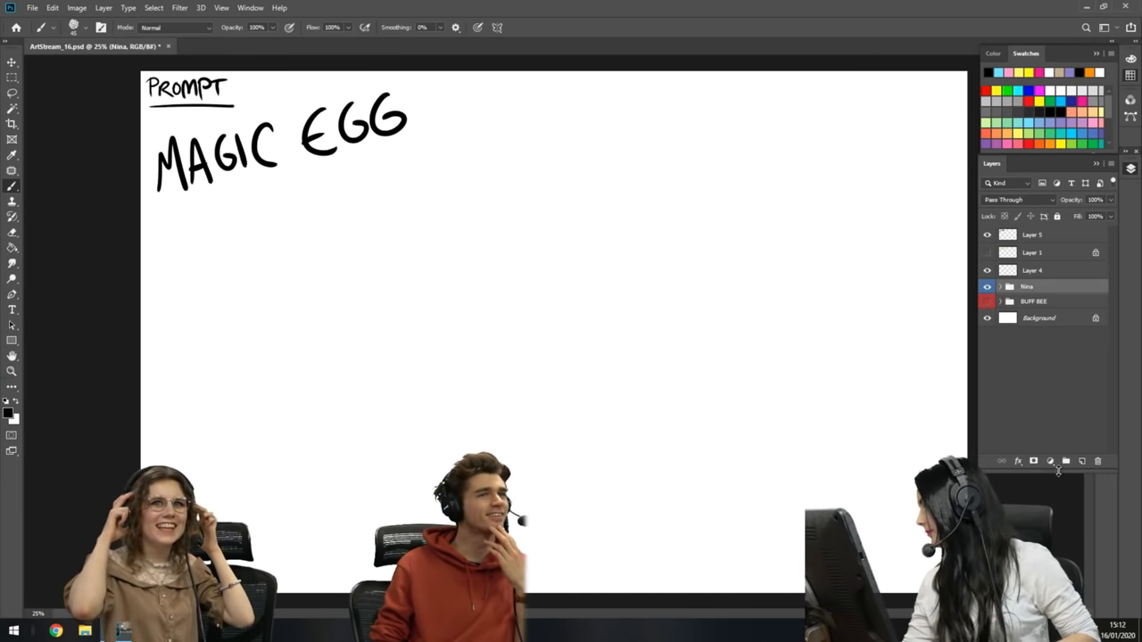
# - Create a new layer inside a new group, name the group with the artist's first name, and give it an orange label
pyautogui.hotkey('ctrl', 'shift', 'alt', 'n')
pyautogui.hotkey('ctrl', 'g')
pyautogui.doubleClick(1031, 286)
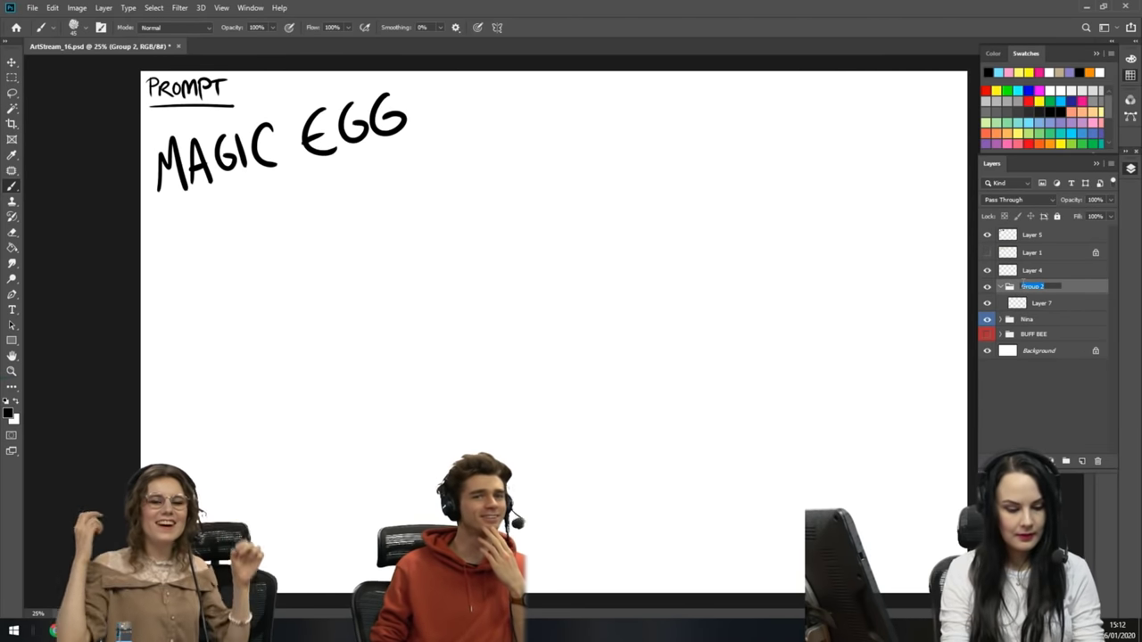
pyautogui.write('Leo')
pyautogui.click(1035, 304)
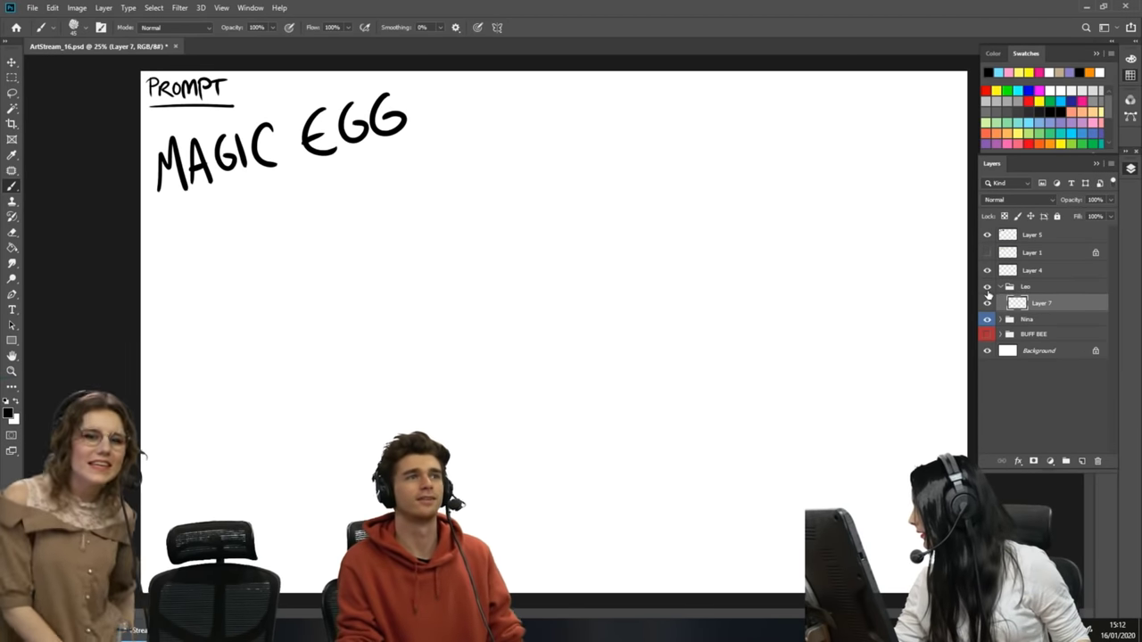
pyautogui.rightClick(987, 292)
pyautogui.click(1012, 345)
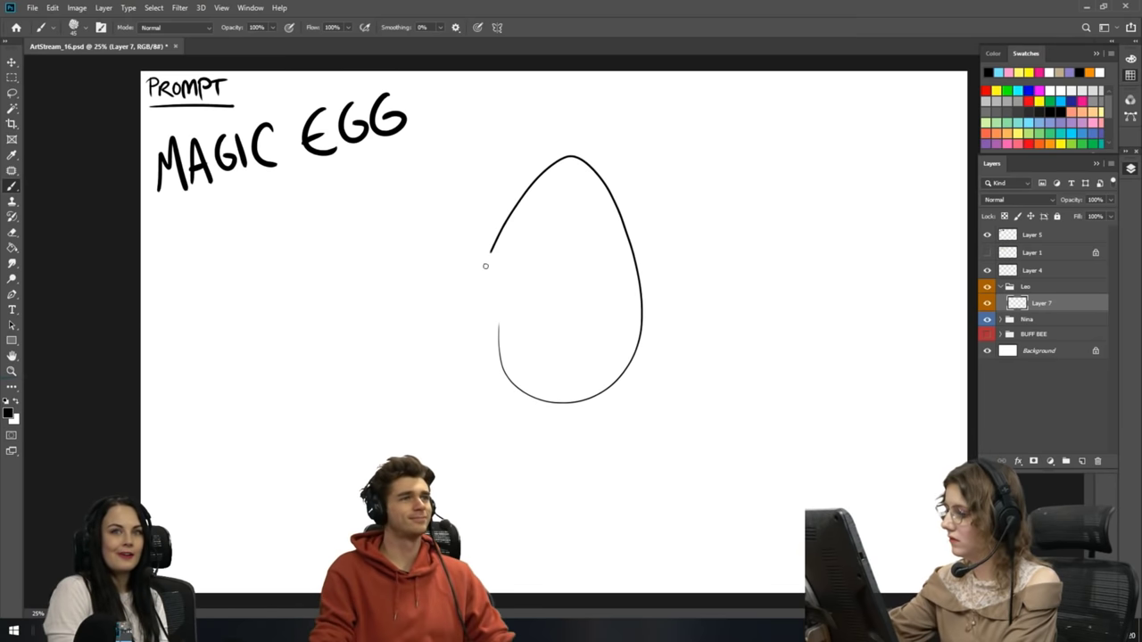
# - Undo the misshapen egg strokes and redraw a closed egg outline in the middle of the canvas on Layer 7
pyautogui.hotkey('ctrl', 'z')
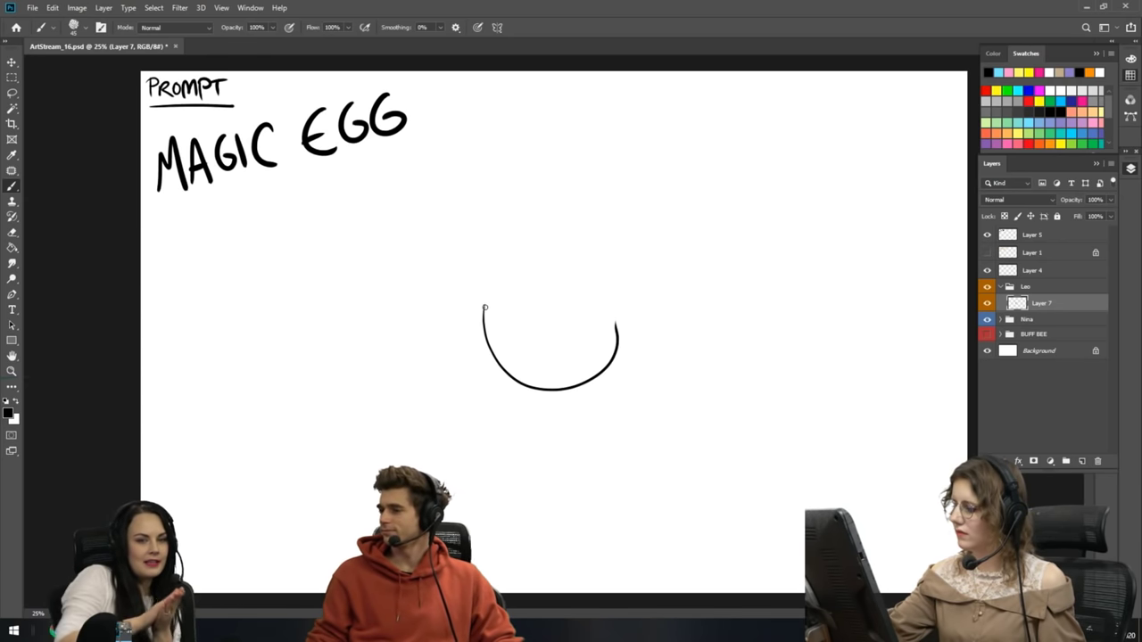
pyautogui.hotkey('ctrl', 'z')
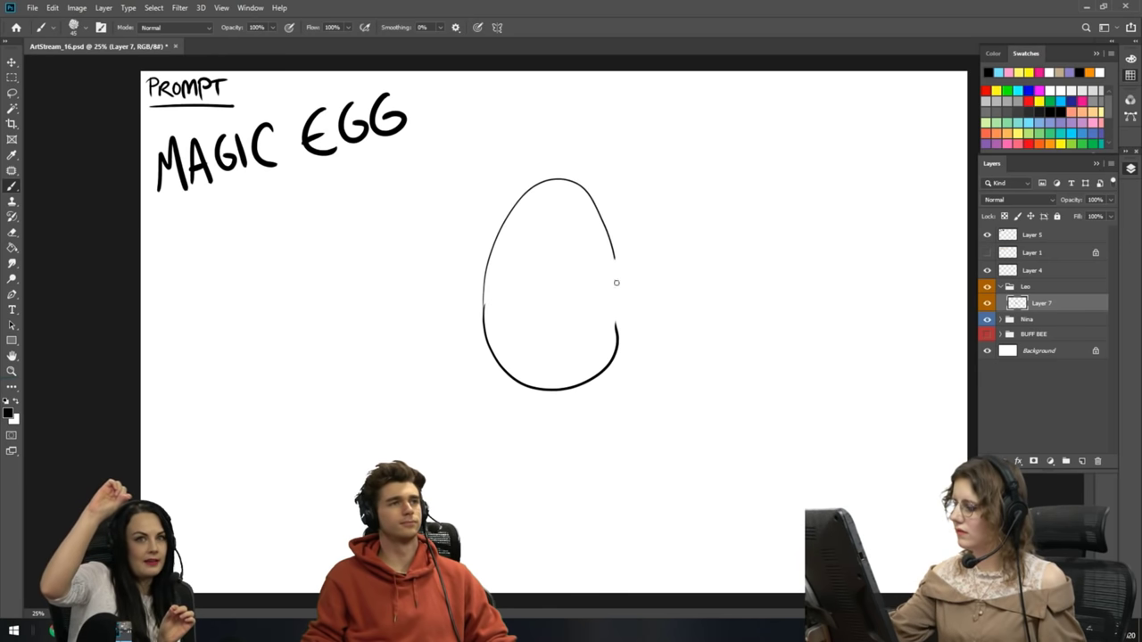
pyautogui.hotkey('ctrl', 'z')
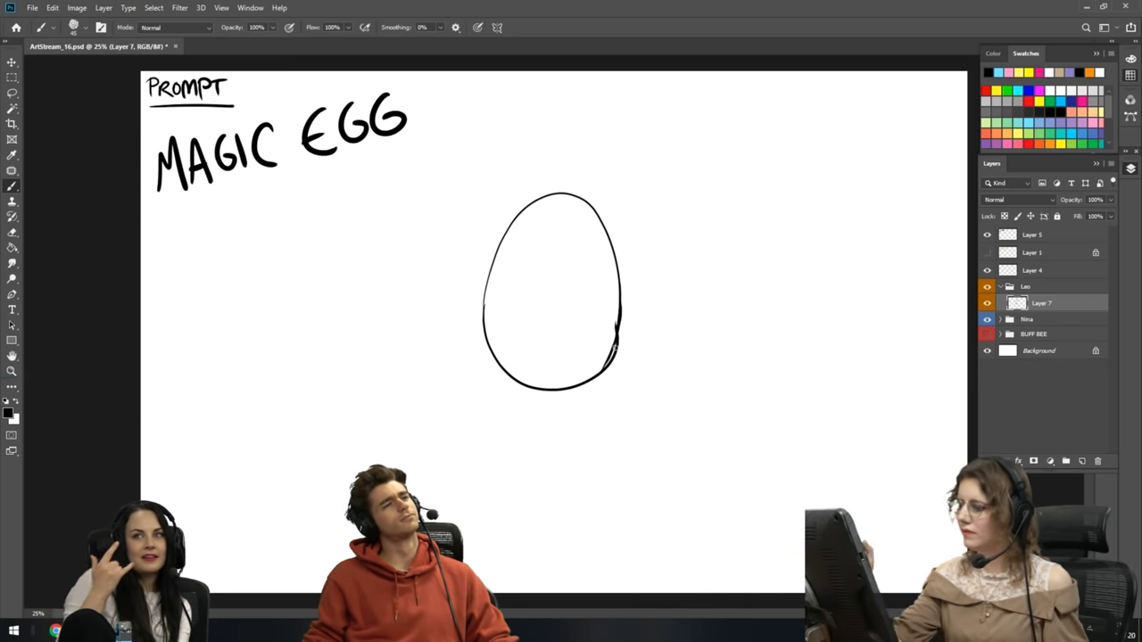
# - Erase the doubled line on the egg's lower right edge and redraw that part of the outline with the Brush
pyautogui.click(11, 232)
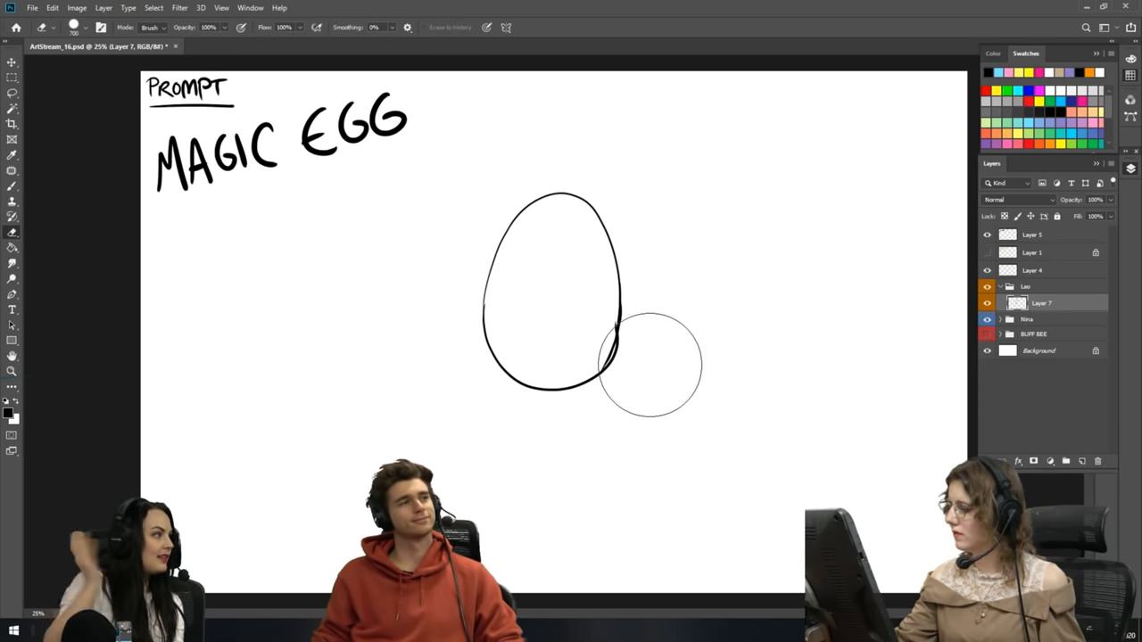
pyautogui.moveTo(625, 345); pyautogui.dragTo(636, 370)
pyautogui.press('ctrl')
pyautogui.hotkey('ctrl', 'z')
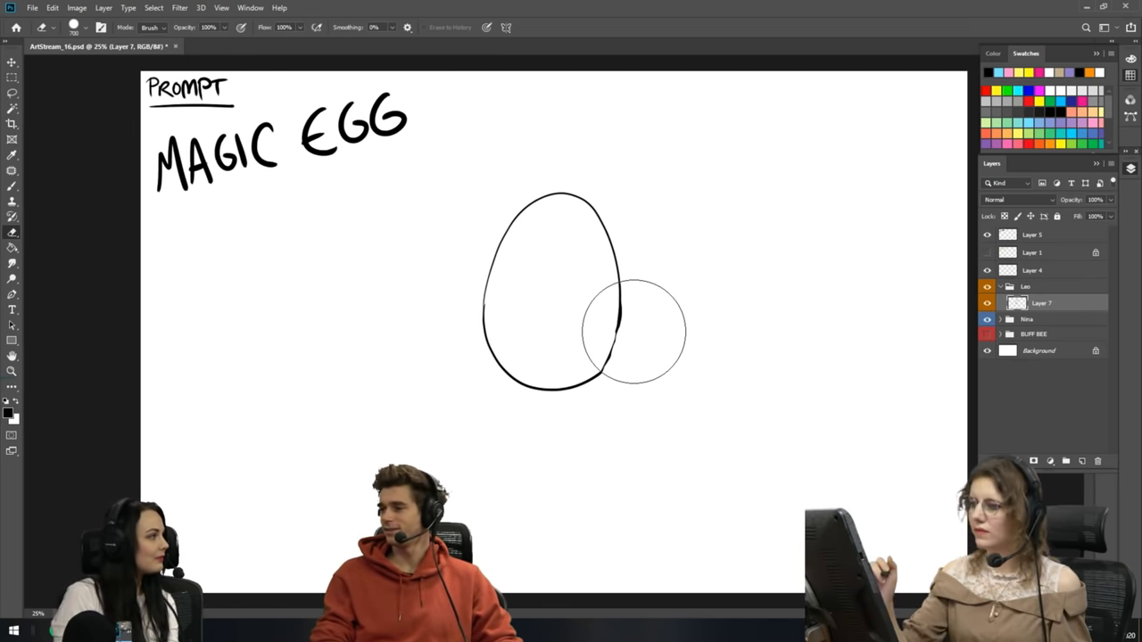
pyautogui.click(11, 186)
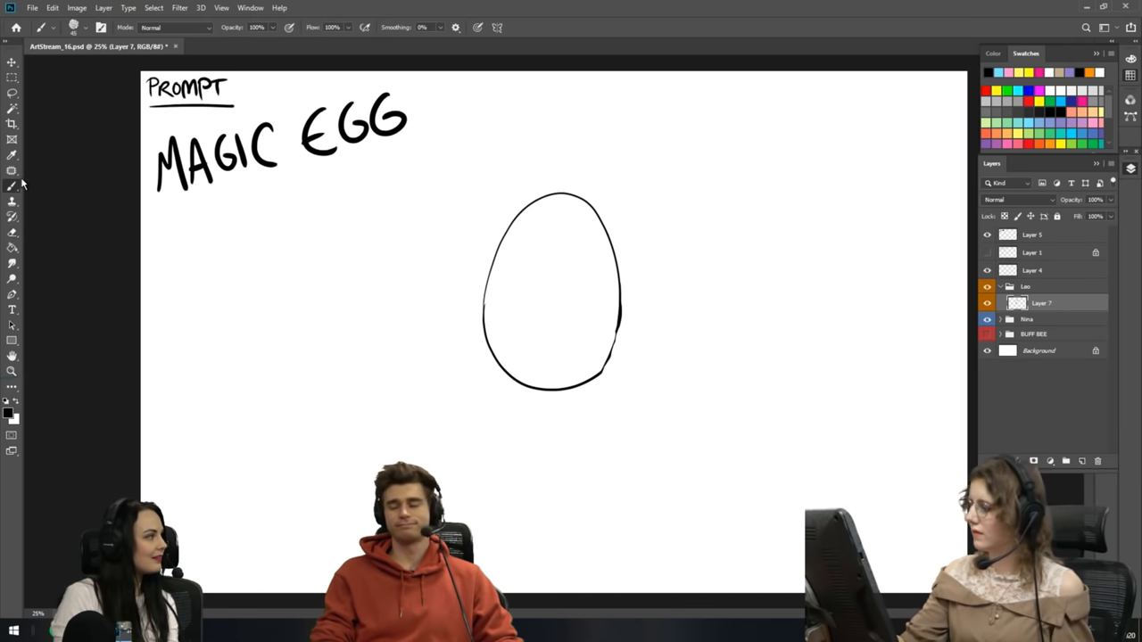
pyautogui.moveTo(619, 319)
pyautogui.mouseDown()
pyautogui.moveTo(611, 352)
pyautogui.moveTo(620, 305)
pyautogui.moveTo(610, 362)
pyautogui.moveTo(581, 389)
pyautogui.mouseUp()
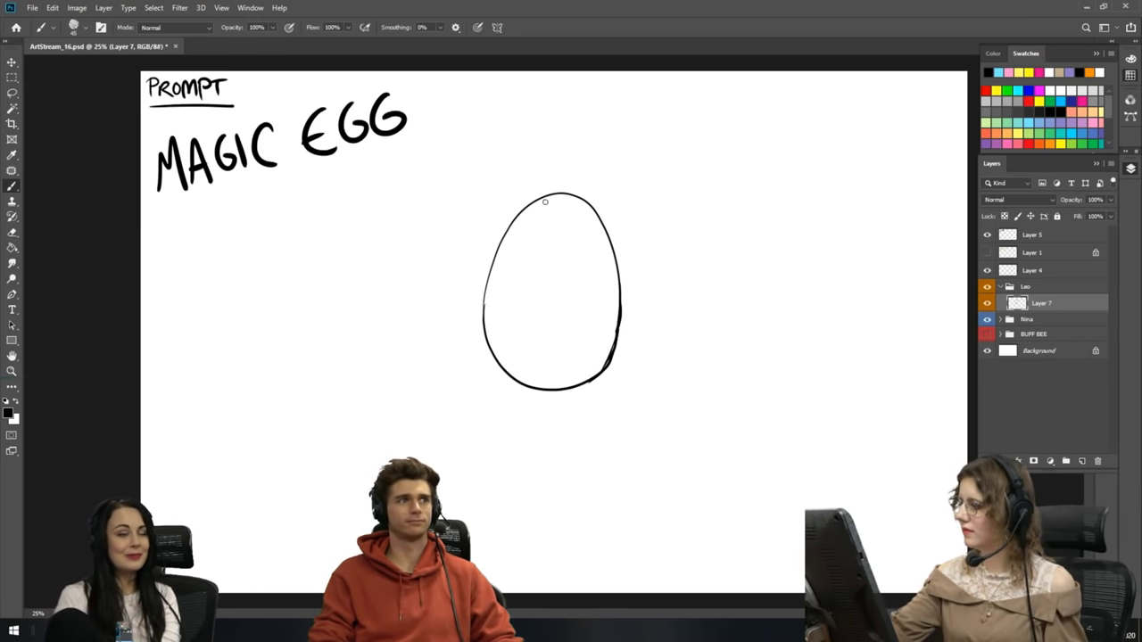
# - Draw a curved brim-like line across the egg's upper right with a short arc at its upper end
pyautogui.moveTo(522, 181)
pyautogui.mouseDown()
pyautogui.moveTo(533, 205)
pyautogui.moveTo(640, 261)
pyautogui.moveTo(632, 238)
pyautogui.mouseUp()
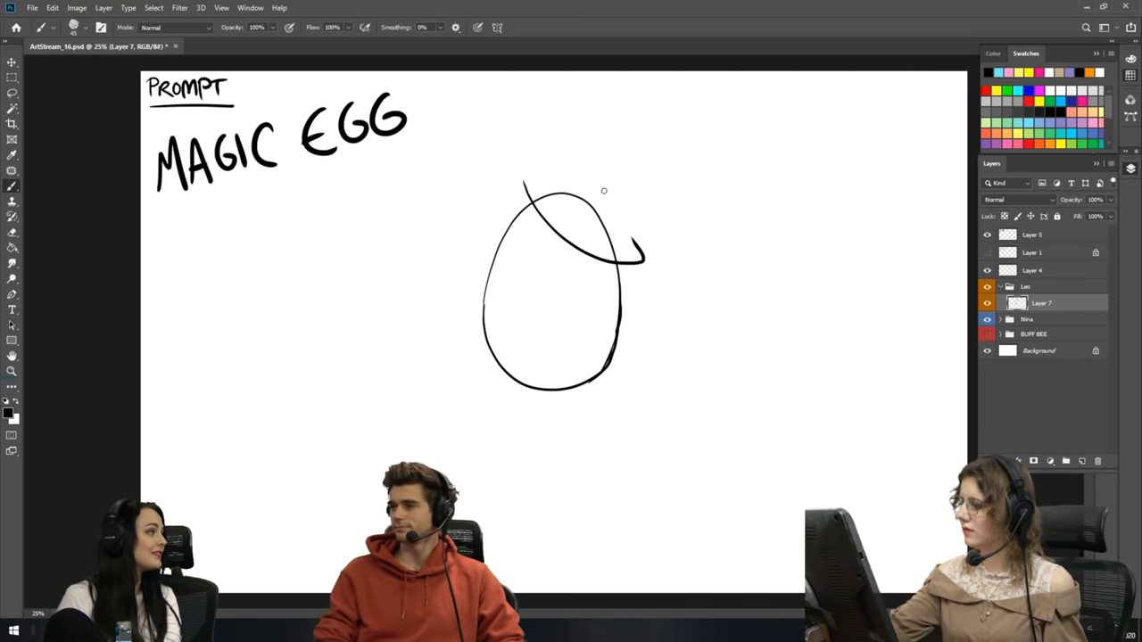
pyautogui.moveTo(526, 180); pyautogui.dragTo(553, 189)
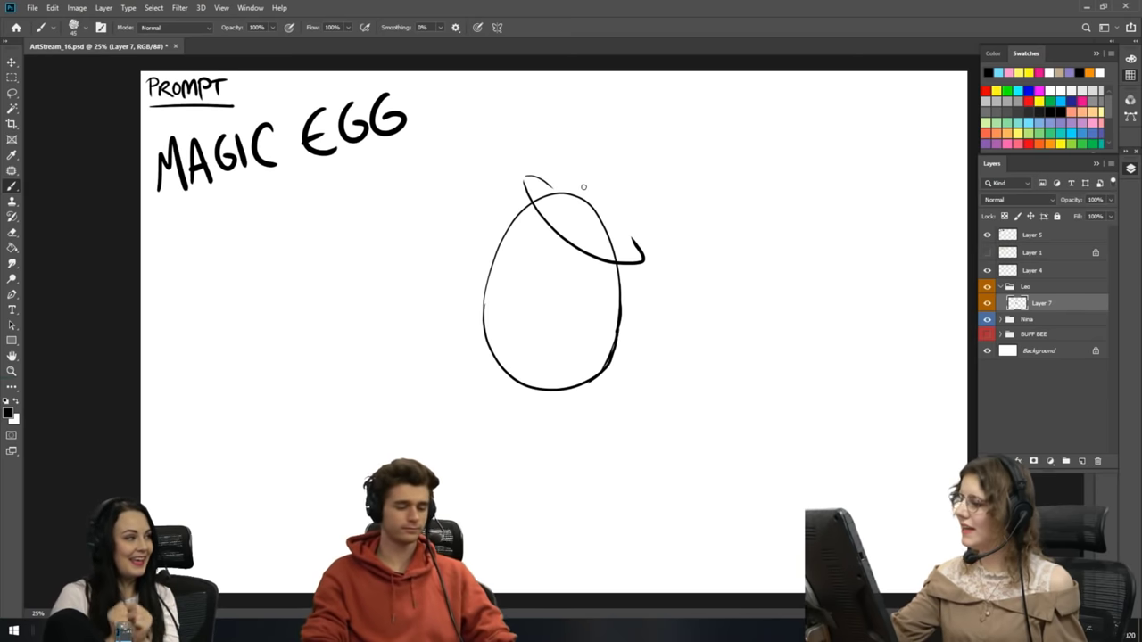
# - Erase the egg's outline above the hat brim, using a smaller eraser for the remnant near the brim's upper end
pyautogui.click(11, 232)
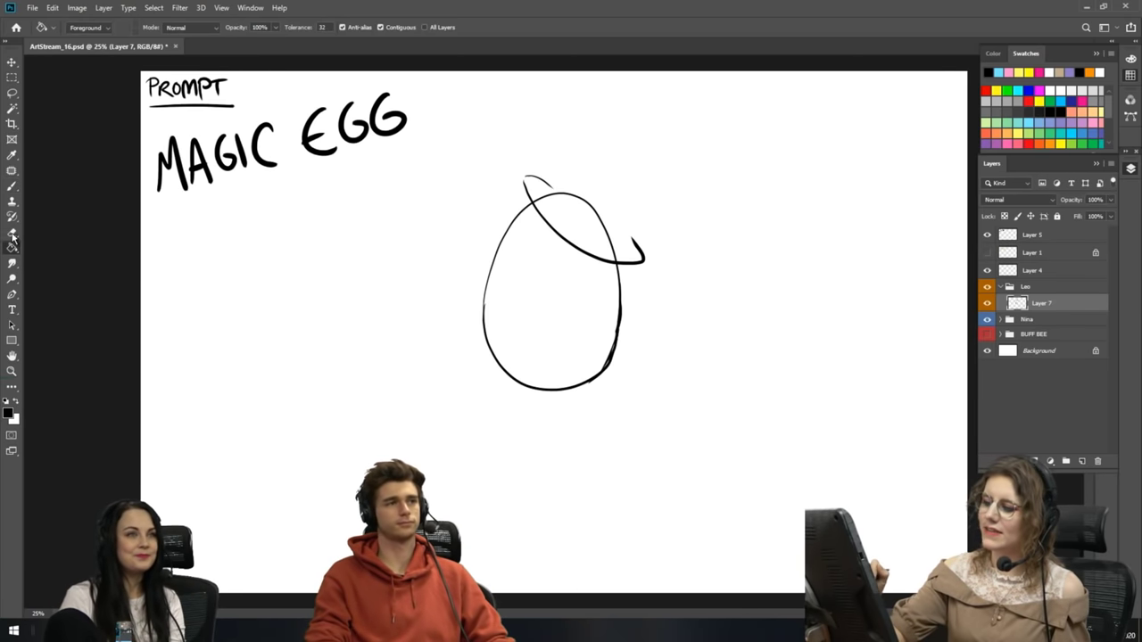
pyautogui.moveTo(618, 183); pyautogui.dragTo(601, 204)
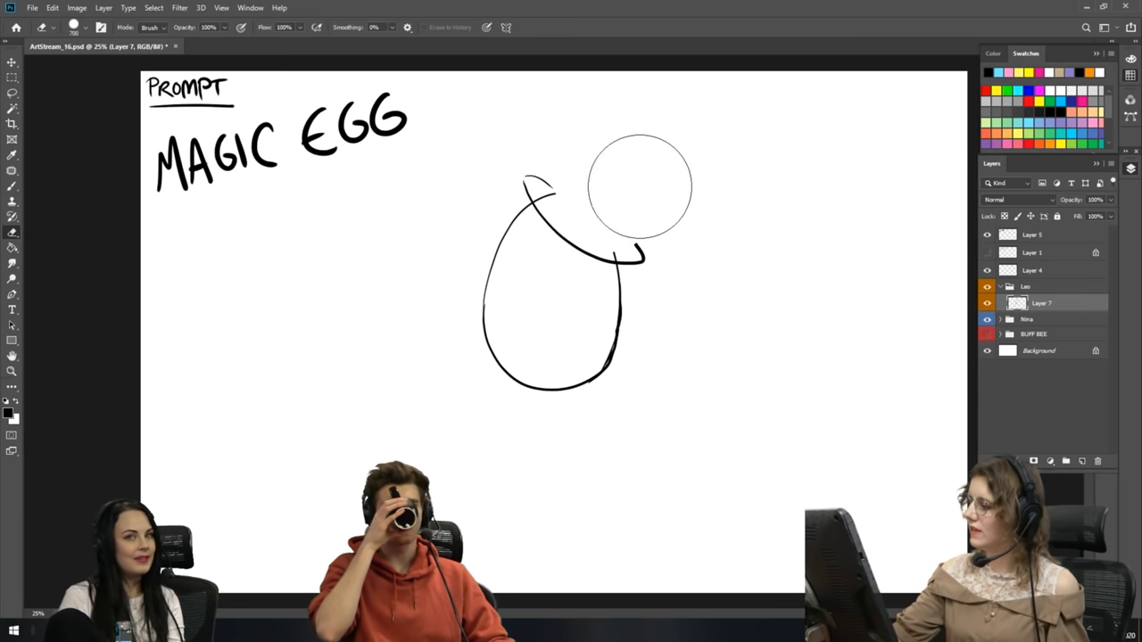
pyautogui.press('[')
pyautogui.press('[')
pyautogui.press('[')
pyautogui.press('[')
pyautogui.press('[')
pyautogui.press('[')
pyautogui.press('[')
pyautogui.press('[')
pyautogui.press('[')
pyautogui.press('[')
pyautogui.press('[')
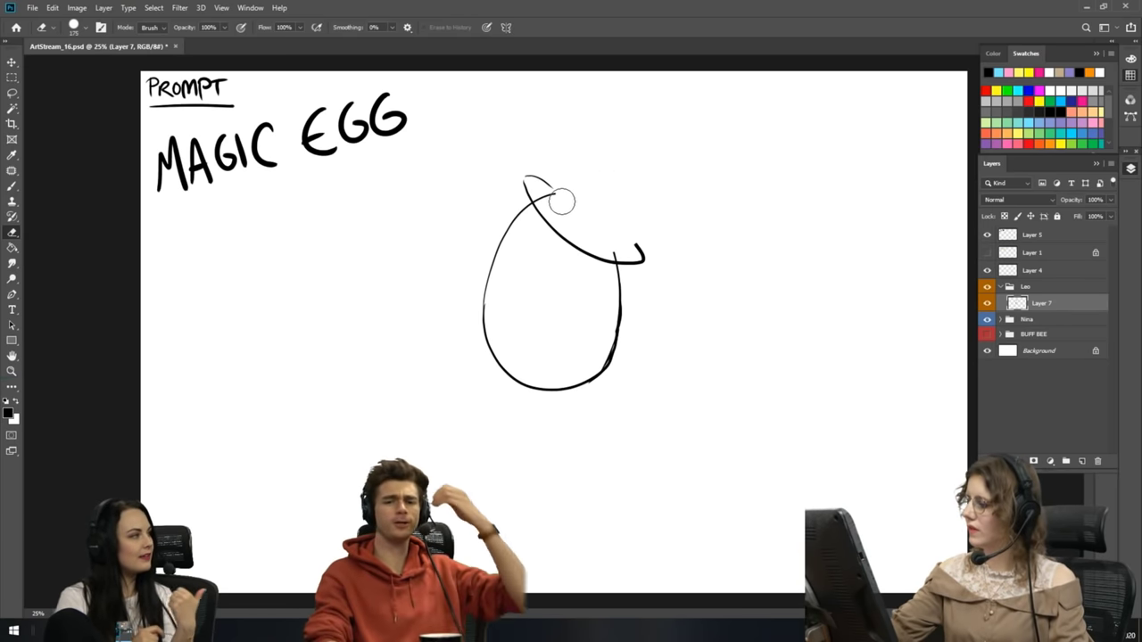
pyautogui.moveTo(544, 197); pyautogui.dragTo(539, 200)
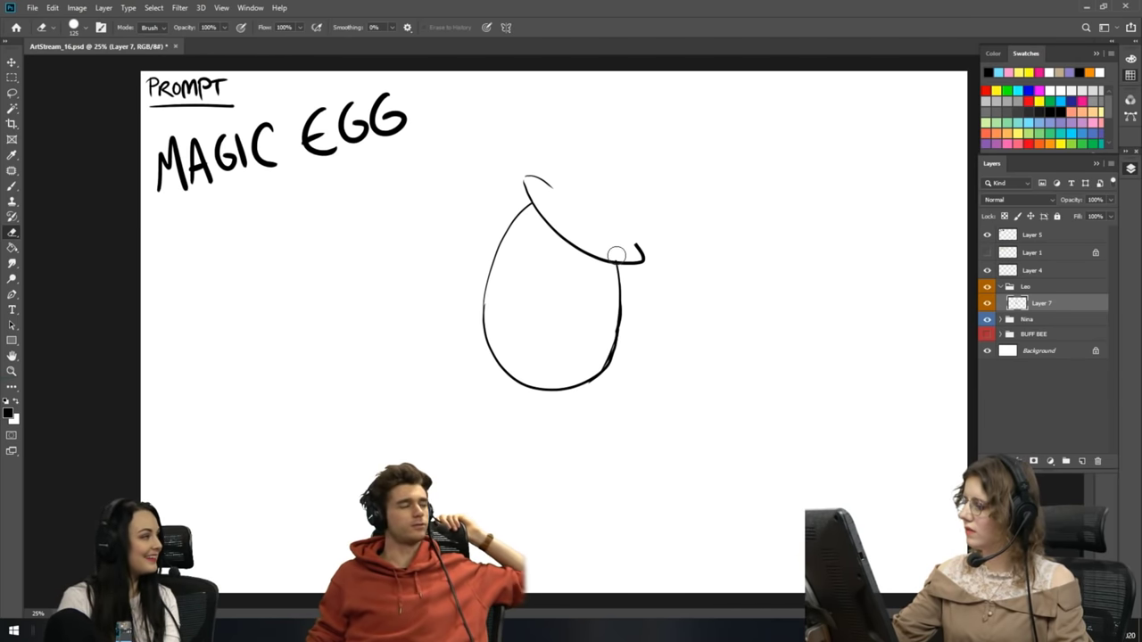
# - Draw the hat's two sides with the Brush, rising from the brim's upper and lower ends
pyautogui.click(13, 185)
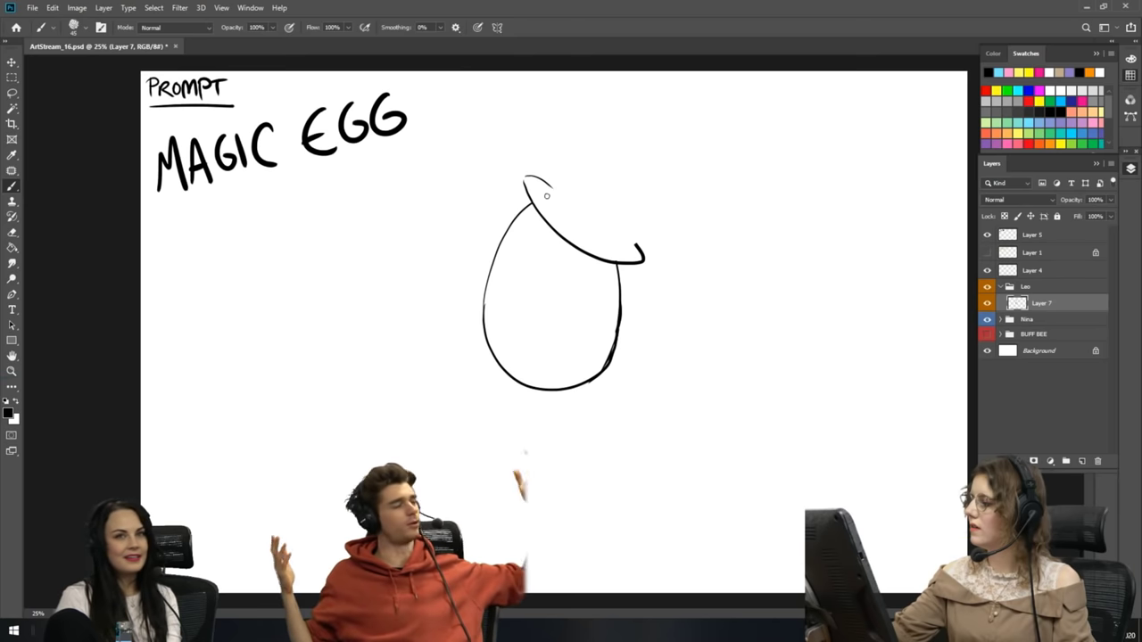
pyautogui.moveTo(545, 195); pyautogui.dragTo(657, 154)
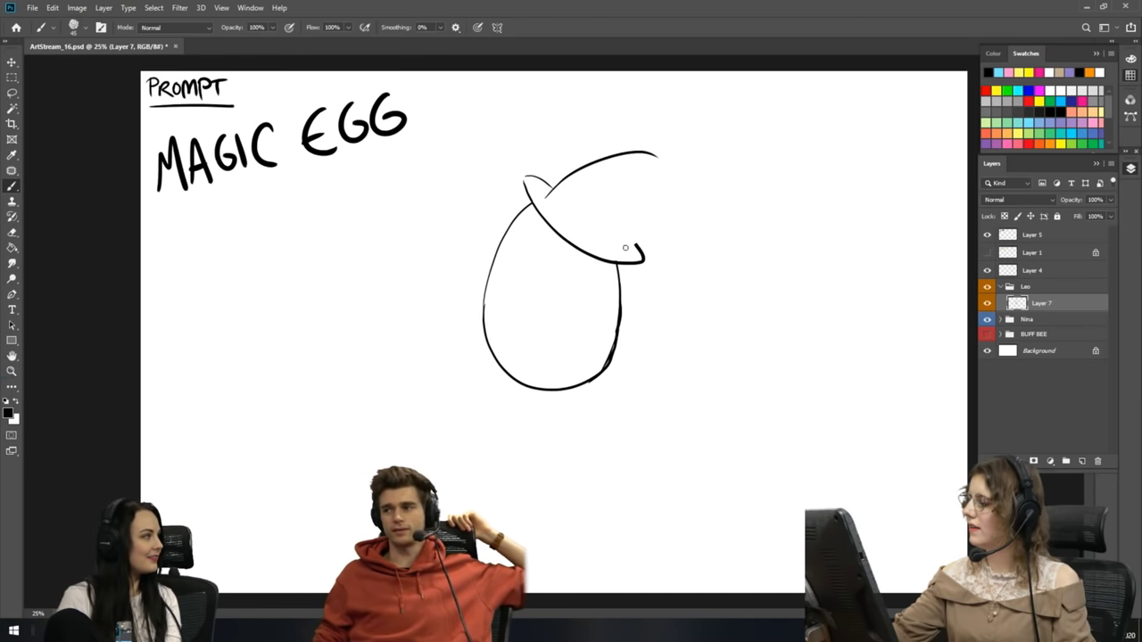
pyautogui.moveTo(622, 250)
pyautogui.mouseDown()
pyautogui.moveTo(655, 176)
pyautogui.moveTo(696, 231)
pyautogui.moveTo(698, 267)
pyautogui.mouseUp()
pyautogui.hotkey('ctrl', 'z')
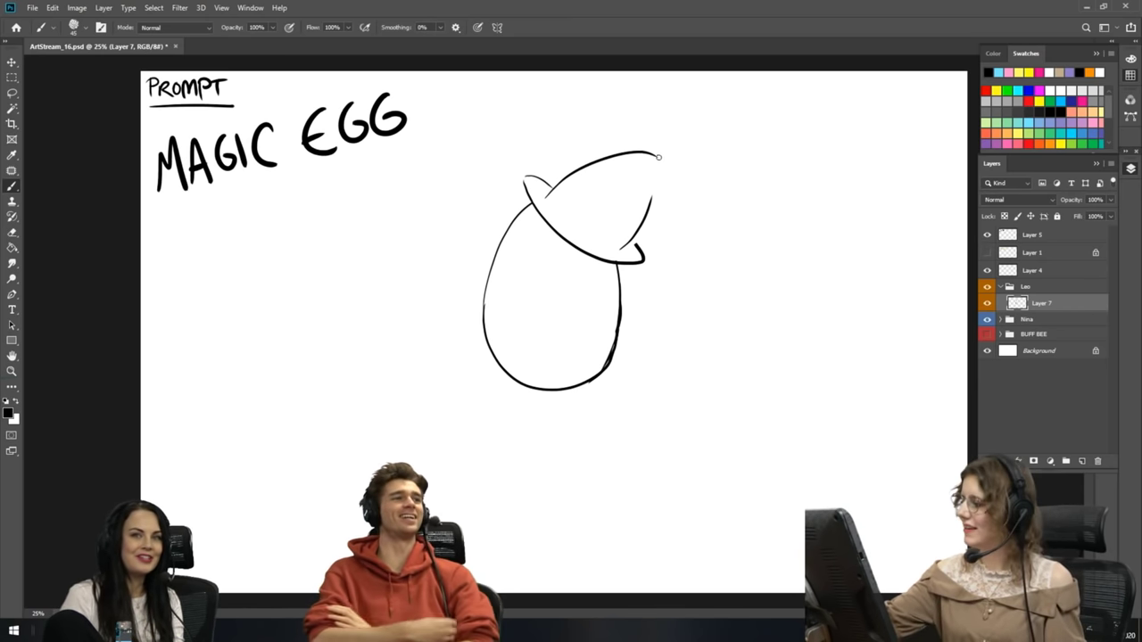
# - Extend the hat into a folded tip that droops down to a point beyond the egg's right side
pyautogui.moveTo(658, 157)
pyautogui.mouseDown()
pyautogui.moveTo(674, 184)
pyautogui.moveTo(688, 262)
pyautogui.mouseUp()
pyautogui.moveTo(650, 209); pyautogui.dragTo(690, 273)
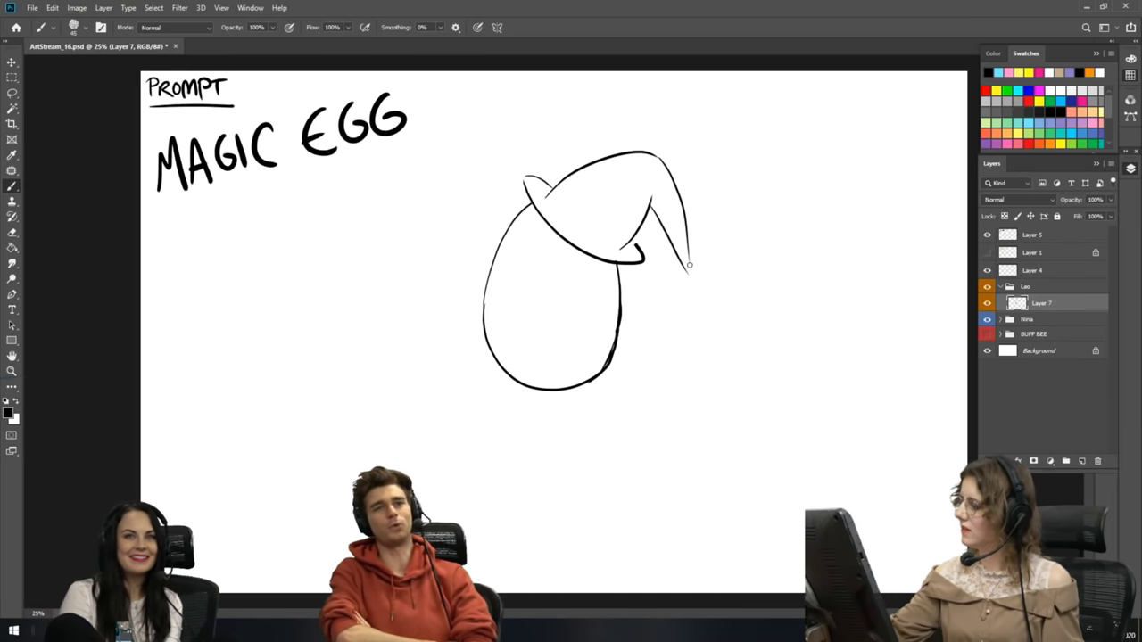
pyautogui.moveTo(689, 263); pyautogui.dragTo(695, 306)
pyautogui.hotkey('ctrl', 'z')
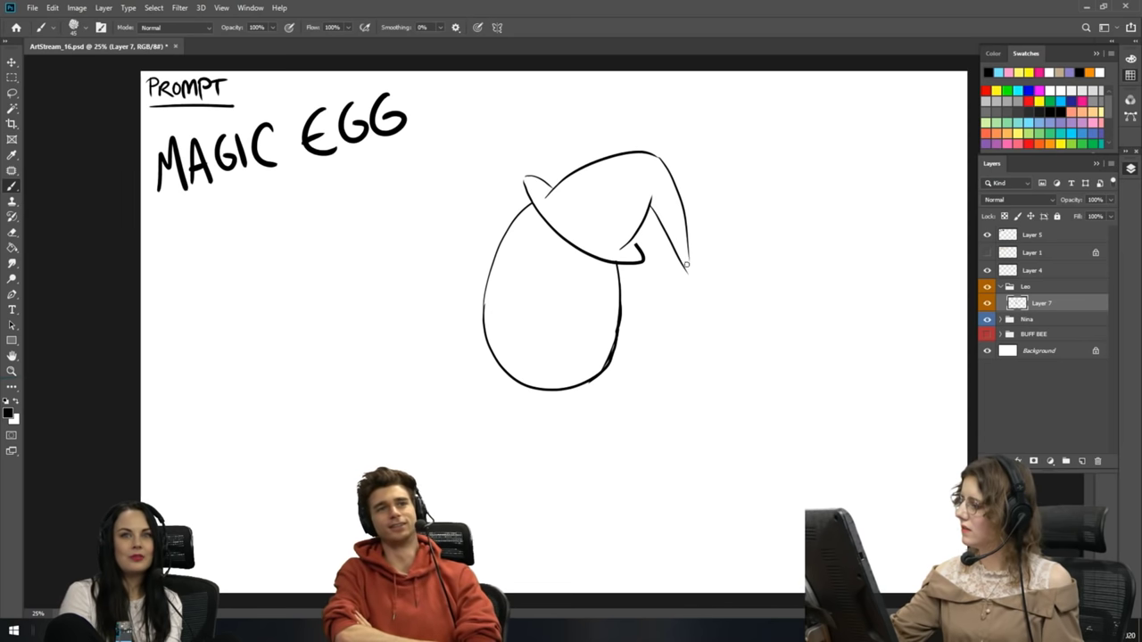
pyautogui.moveTo(687, 262); pyautogui.dragTo(688, 287)
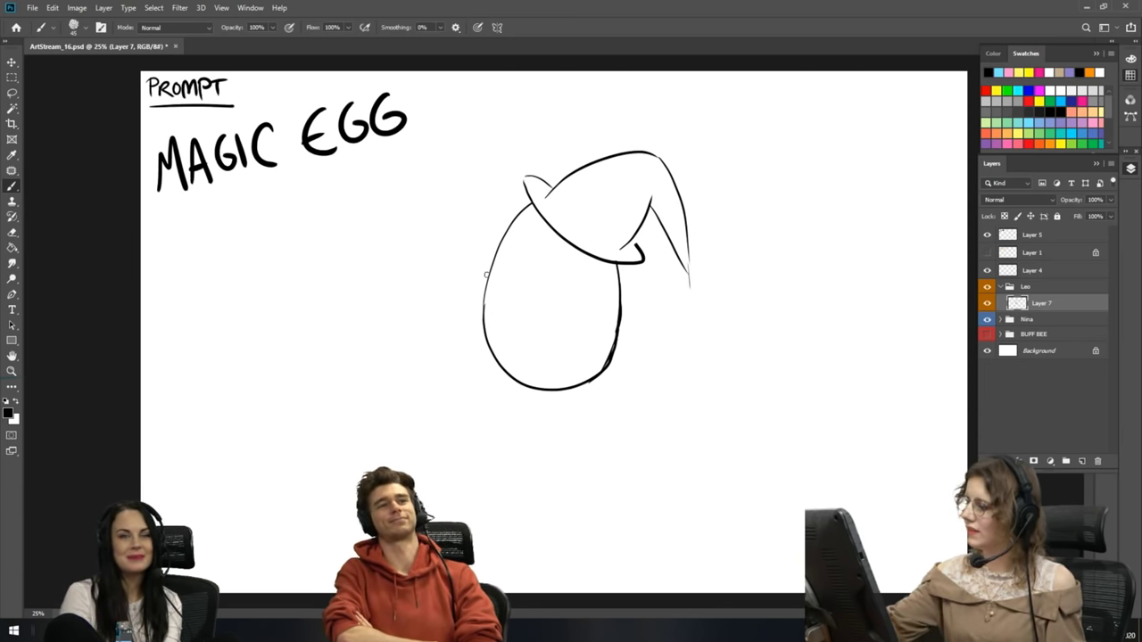
# - Draw a wand stick as two parallel slanted lines reaching up and outward from the egg's upper left edge
pyautogui.moveTo(462, 211); pyautogui.dragTo(488, 271)
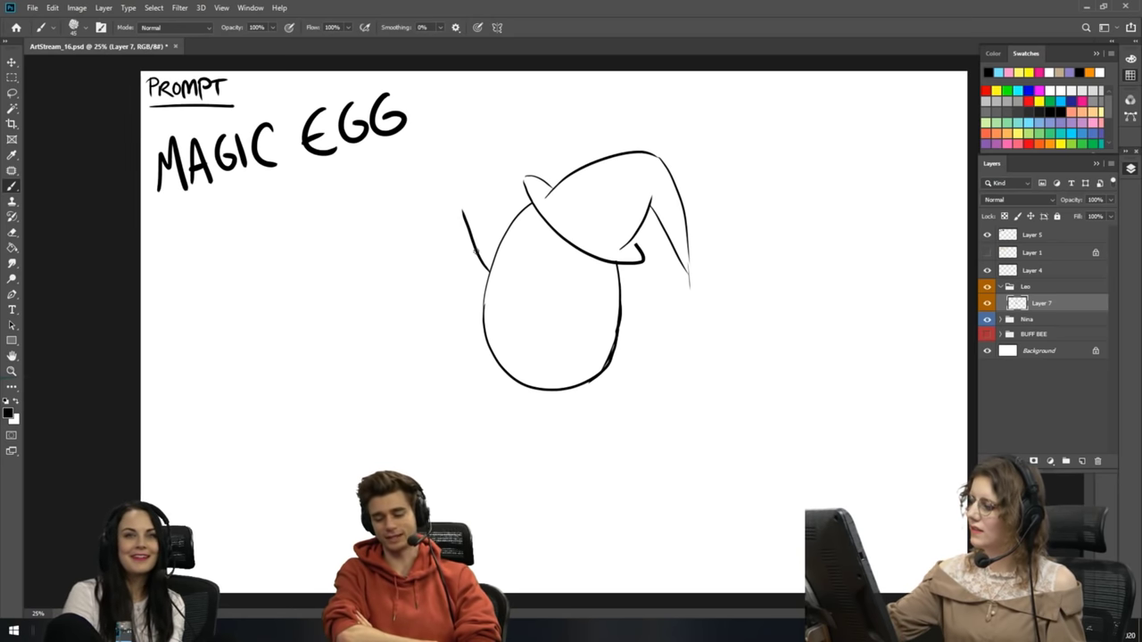
pyautogui.hotkey('ctrl', 'z')
pyautogui.moveTo(456, 212); pyautogui.dragTo(486, 272)
pyautogui.moveTo(447, 219); pyautogui.dragTo(486, 300)
pyautogui.hotkey('ctrl', 'z')
pyautogui.moveTo(448, 218); pyautogui.dragTo(485, 292)
pyautogui.hotkey('ctrl', 'z')
pyautogui.moveTo(448, 216); pyautogui.dragTo(482, 291)
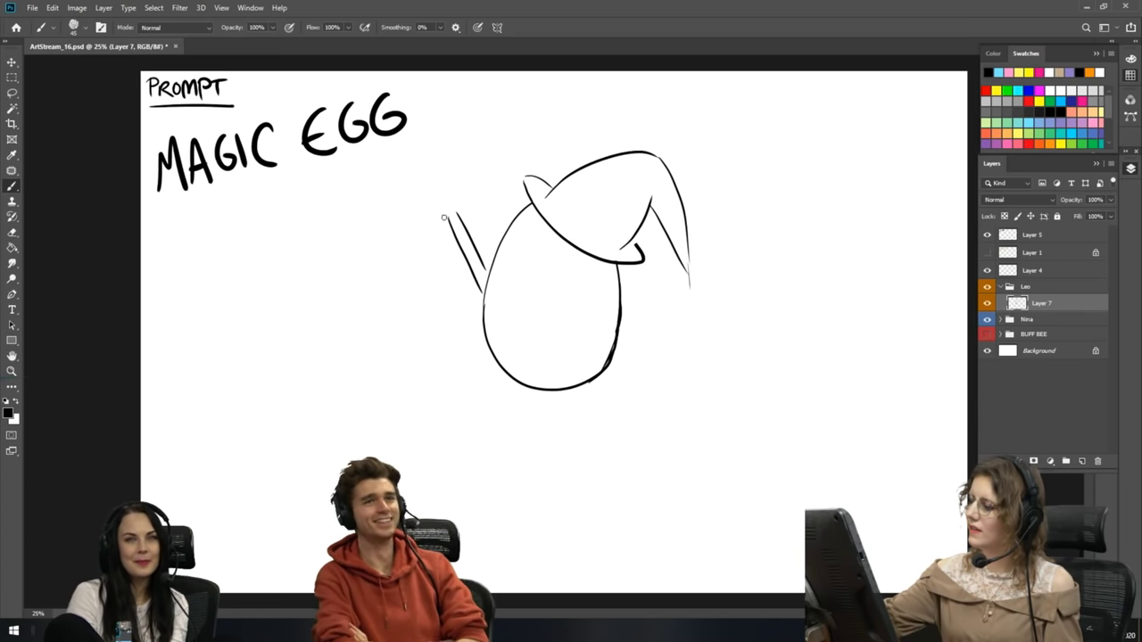
# - Try drawing an outlined five-pointed star at the wand's tip, redoing the upper points
pyautogui.moveTo(442, 224)
pyautogui.mouseDown()
pyautogui.moveTo(472, 213)
pyautogui.moveTo(431, 198)
pyautogui.moveTo(467, 210)
pyautogui.moveTo(453, 194)
pyautogui.moveTo(399, 198)
pyautogui.moveTo(427, 182)
pyautogui.moveTo(458, 178)
pyautogui.mouseUp()
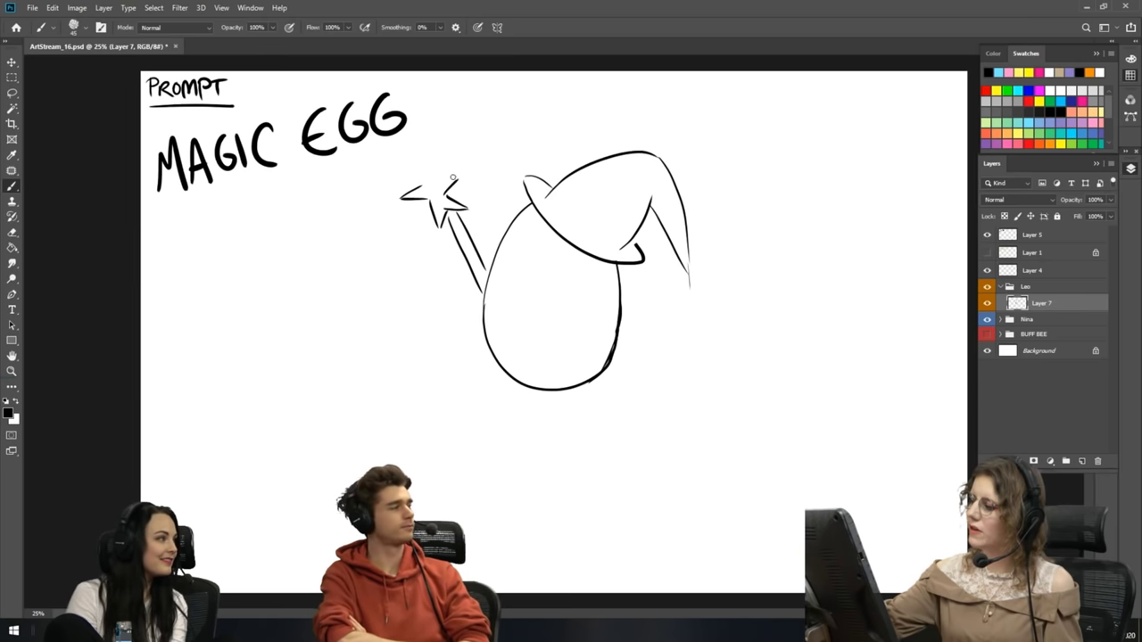
pyautogui.hotkey('ctrl', 'z')
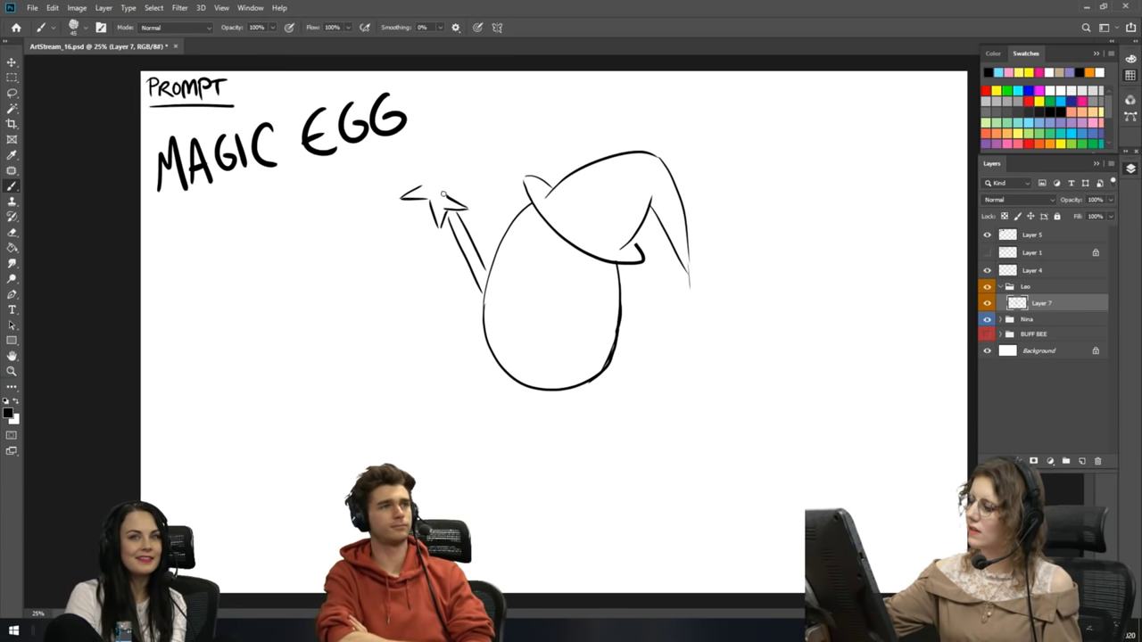
pyautogui.moveTo(442, 193)
pyautogui.mouseDown()
pyautogui.moveTo(448, 177)
pyautogui.moveTo(412, 164)
pyautogui.moveTo(418, 187)
pyautogui.mouseUp()
pyautogui.hotkey('ctrl', 'z')
pyautogui.hotkey('ctrl', 'z')
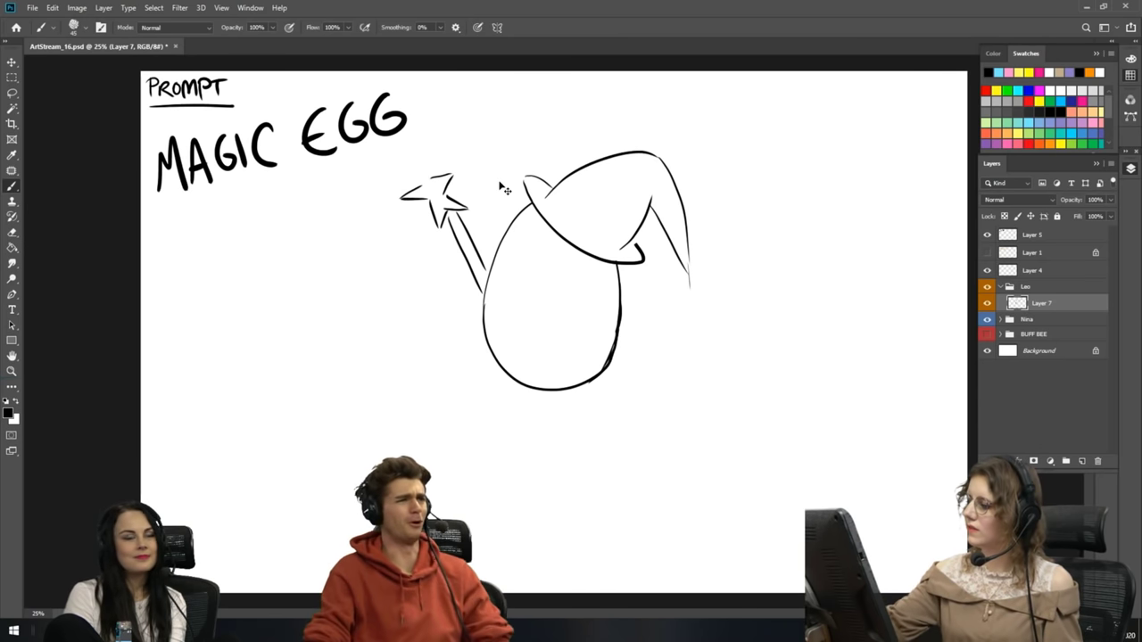
pyautogui.moveTo(424, 187)
pyautogui.mouseDown()
pyautogui.moveTo(427, 166)
pyautogui.moveTo(443, 177)
pyautogui.mouseUp()
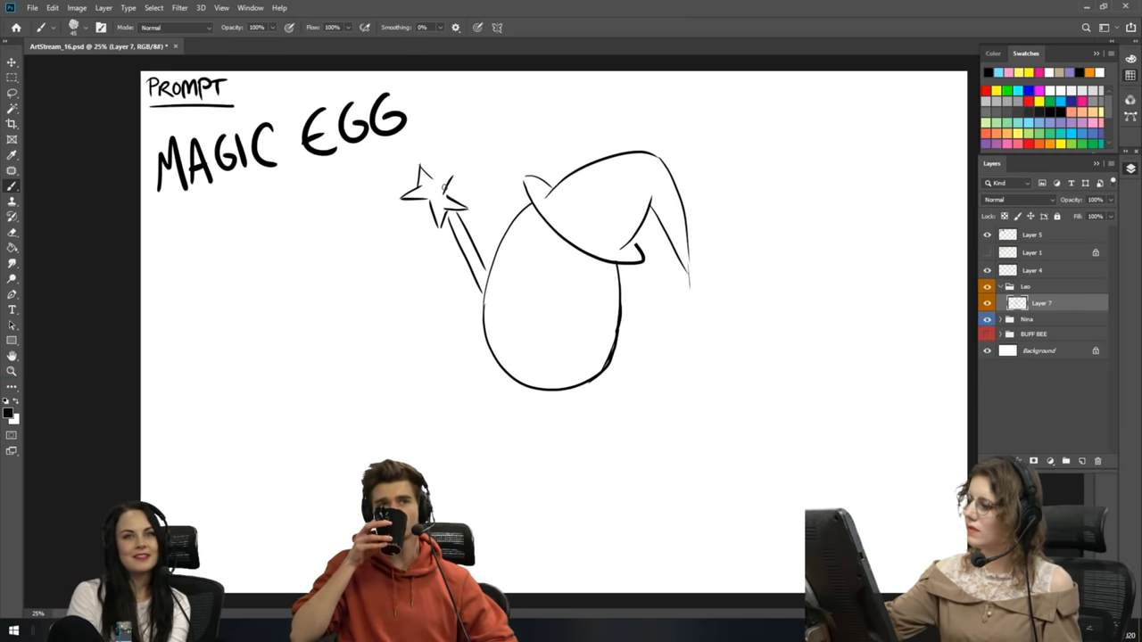
pyautogui.moveTo(430, 183); pyautogui.dragTo(451, 176)
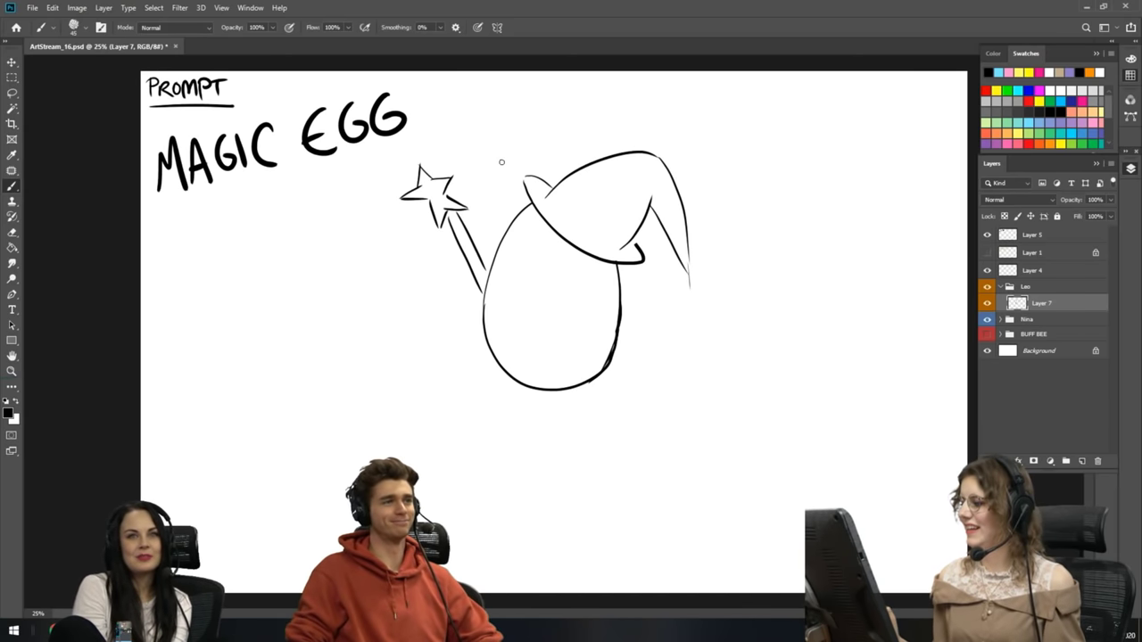
# - Erase the outlined star from the wand's tip while keeping the two stick lines
pyautogui.click(14, 234)
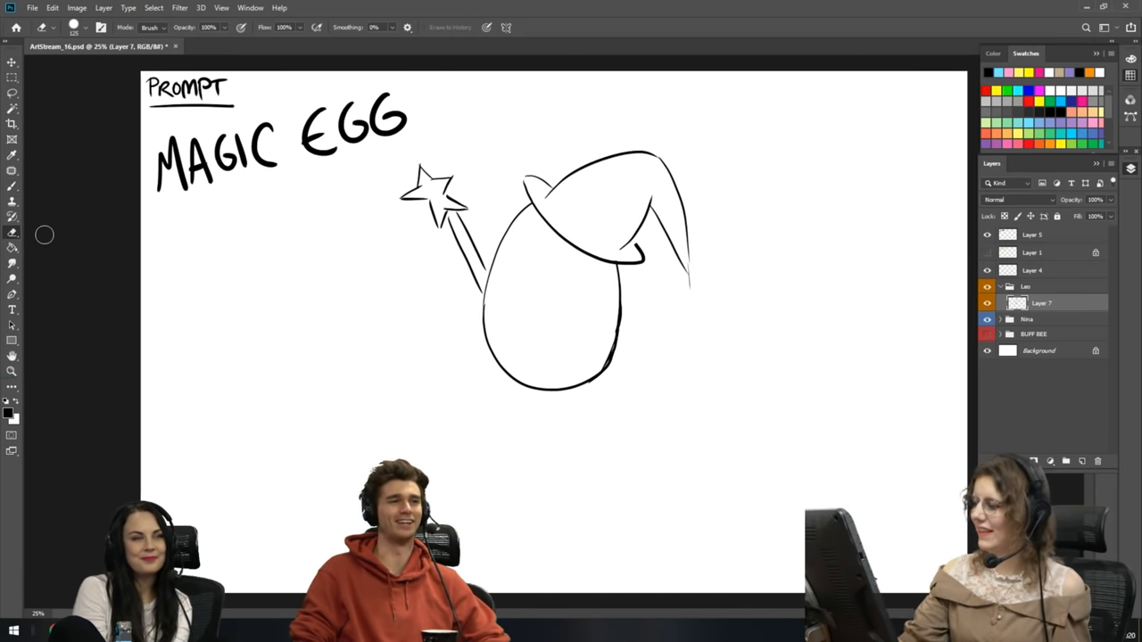
pyautogui.moveTo(424, 207)
pyautogui.mouseDown()
pyautogui.moveTo(418, 193)
pyautogui.moveTo(421, 209)
pyautogui.mouseUp()
pyautogui.click(12, 185)
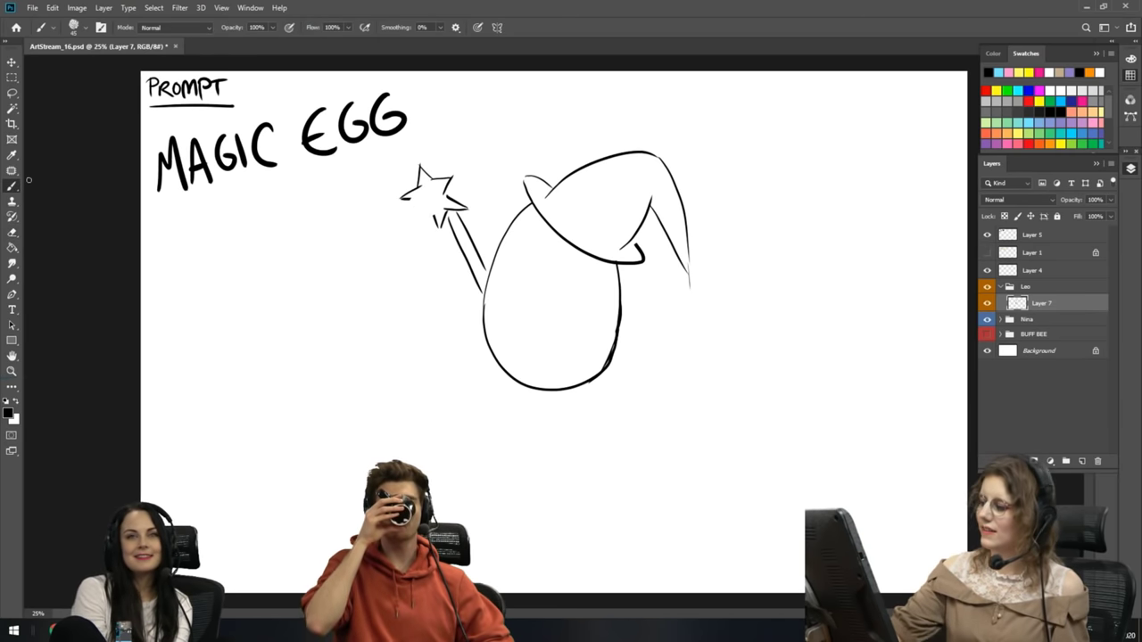
pyautogui.click(13, 234)
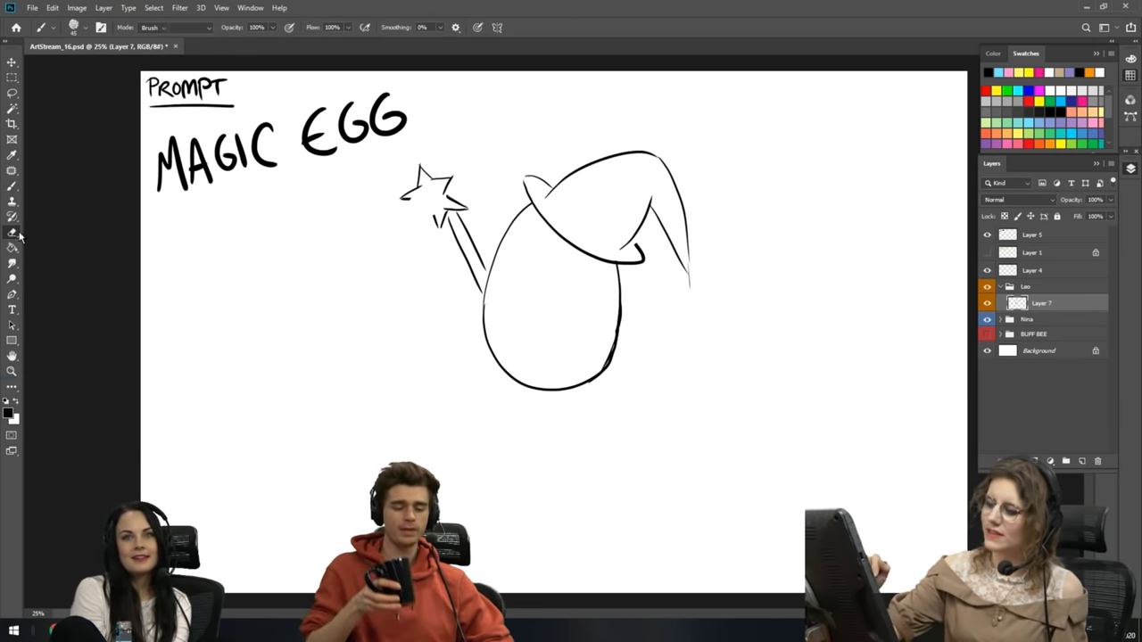
pyautogui.moveTo(390, 204)
pyautogui.mouseDown()
pyautogui.moveTo(433, 149)
pyautogui.moveTo(409, 188)
pyautogui.moveTo(421, 186)
pyautogui.moveTo(409, 201)
pyautogui.moveTo(453, 179)
pyautogui.moveTo(429, 209)
pyautogui.mouseUp()
pyautogui.press(']')
pyautogui.press(']')
pyautogui.press(']')
pyautogui.press(']')
pyautogui.press('[')
pyautogui.press('[')
pyautogui.press('[')
pyautogui.press('[')
pyautogui.moveTo(450, 207)
pyautogui.mouseDown()
pyautogui.moveTo(464, 191)
pyautogui.moveTo(433, 220)
pyautogui.mouseUp()
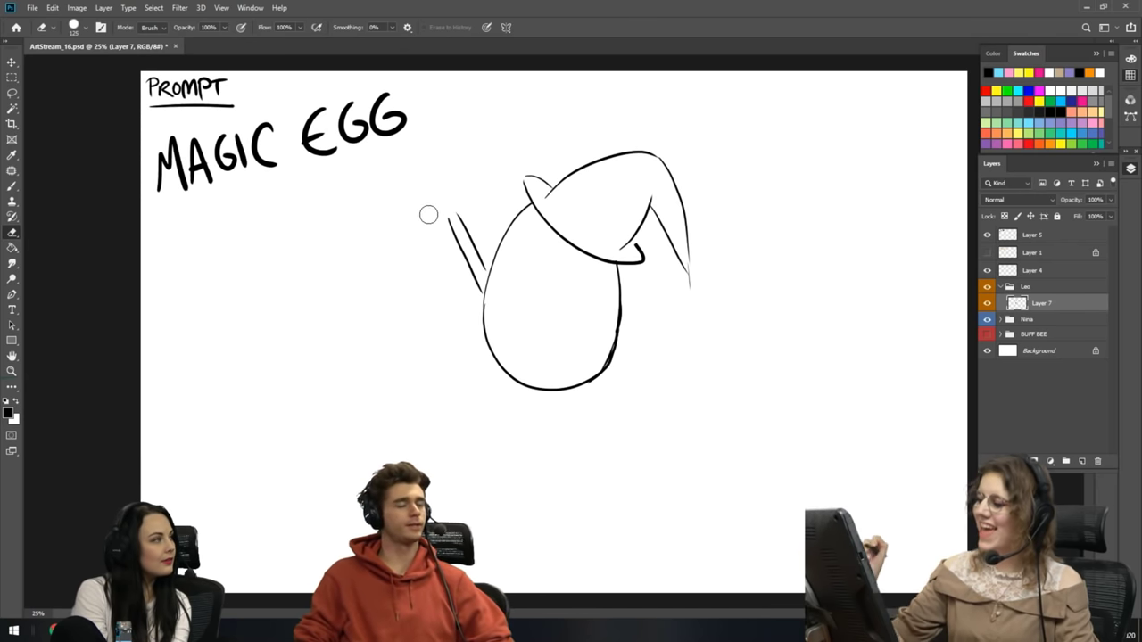
# - Undo the star started at the wand's tip and draw a practice star with crossing lines in the canvas's lower right area
pyautogui.click(13, 186)
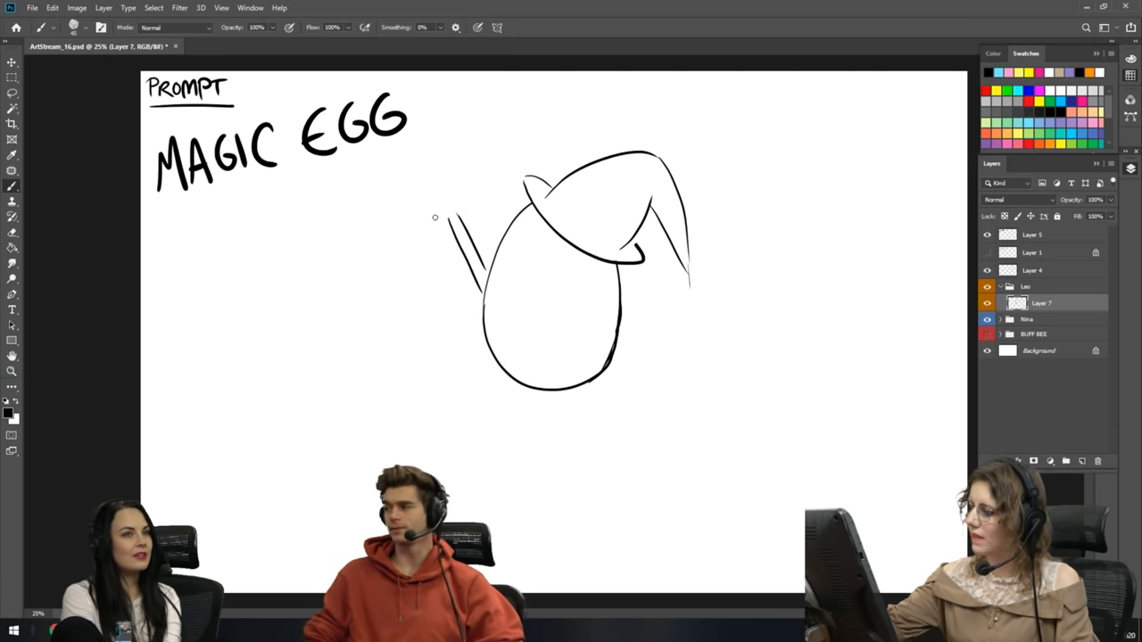
pyautogui.moveTo(436, 234)
pyautogui.mouseDown()
pyautogui.moveTo(460, 195)
pyautogui.moveTo(419, 192)
pyautogui.mouseUp()
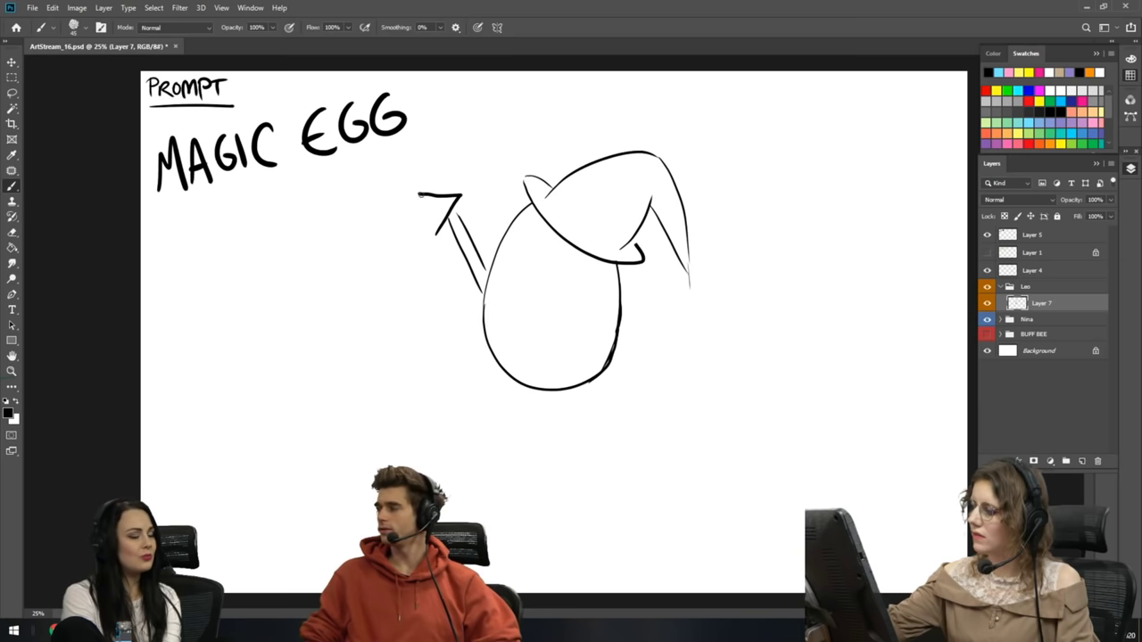
pyautogui.hotkey('ctrl', 'z')
pyautogui.moveTo(722, 390)
pyautogui.mouseDown()
pyautogui.moveTo(755, 407)
pyautogui.moveTo(763, 375)
pyautogui.mouseUp()
pyautogui.hotkey('ctrl', 'z')
pyautogui.moveTo(731, 433)
pyautogui.mouseDown()
pyautogui.moveTo(772, 431)
pyautogui.moveTo(739, 456)
pyautogui.moveTo(766, 427)
pyautogui.moveTo(719, 432)
pyautogui.mouseUp()
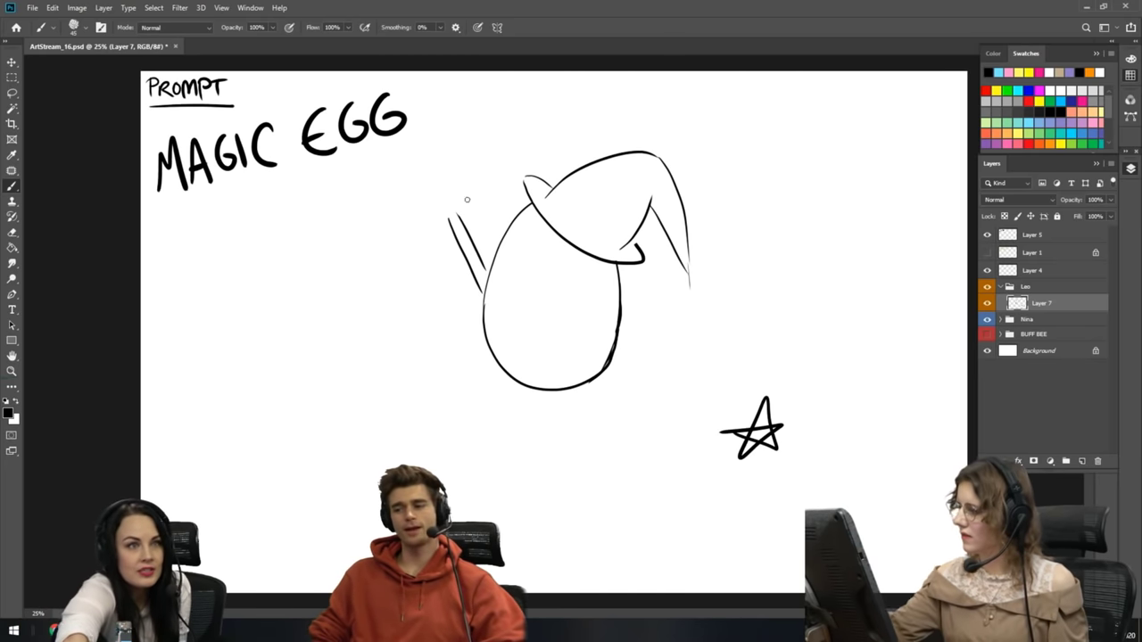
# - Try a small crossed-line star on the wand's tip and a large circle around the practice star, undoing both
pyautogui.moveTo(458, 218)
pyautogui.mouseDown()
pyautogui.moveTo(462, 187)
pyautogui.moveTo(466, 212)
pyautogui.moveTo(482, 200)
pyautogui.mouseUp()
pyautogui.hotkey('ctrl', 'z')
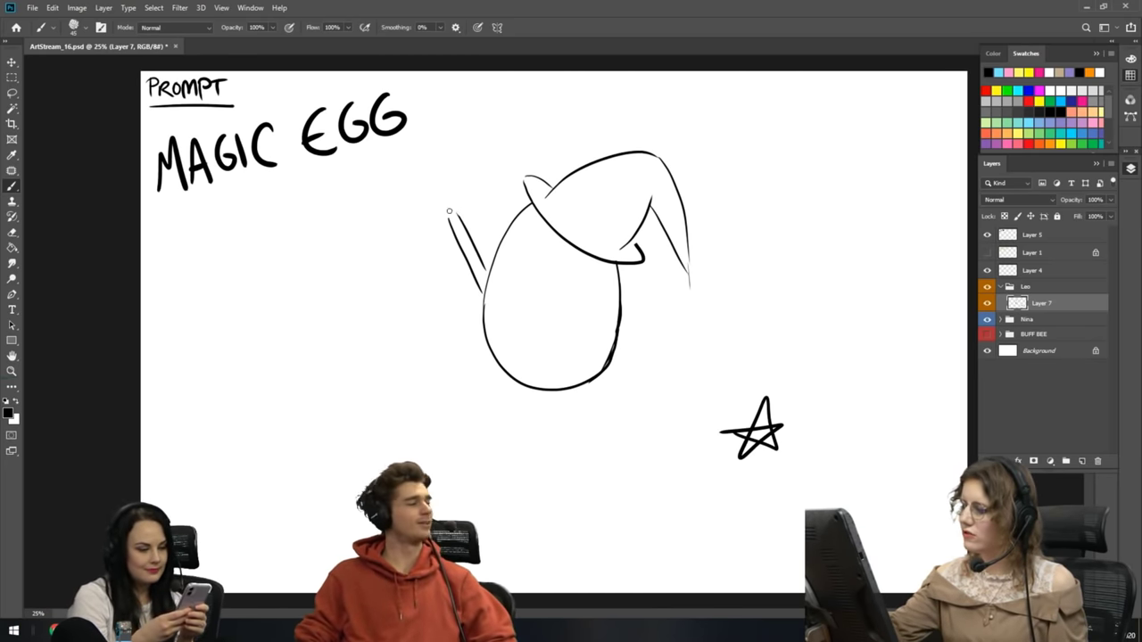
pyautogui.moveTo(462, 212)
pyautogui.mouseDown()
pyautogui.moveTo(455, 187)
pyautogui.moveTo(445, 225)
pyautogui.moveTo(454, 207)
pyautogui.mouseUp()
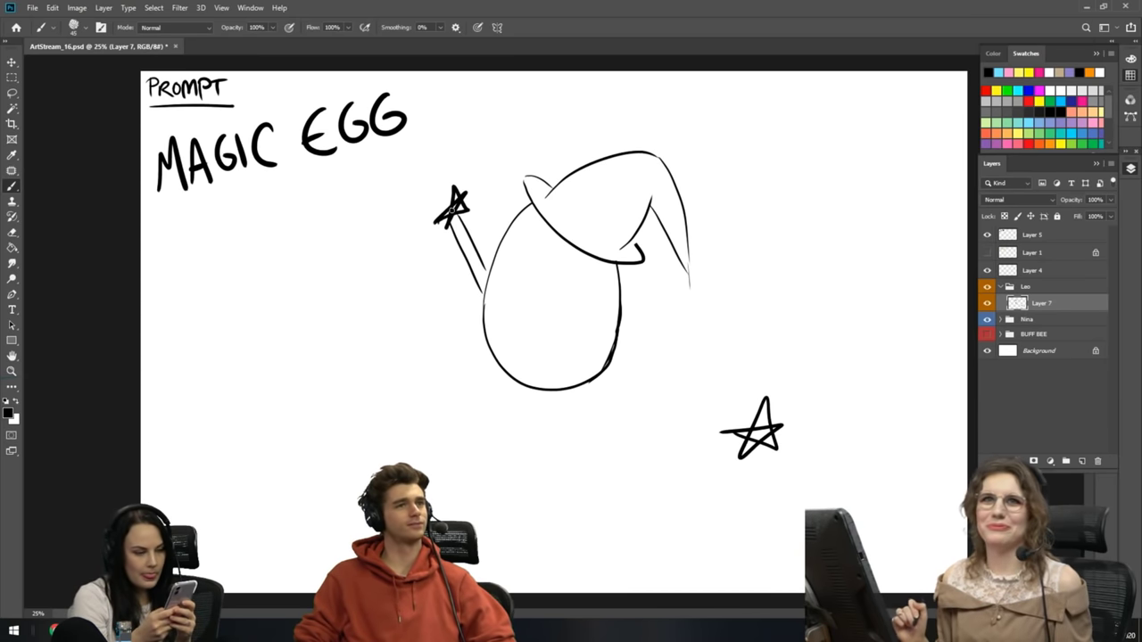
pyautogui.hotkey('ctrl', 'z')
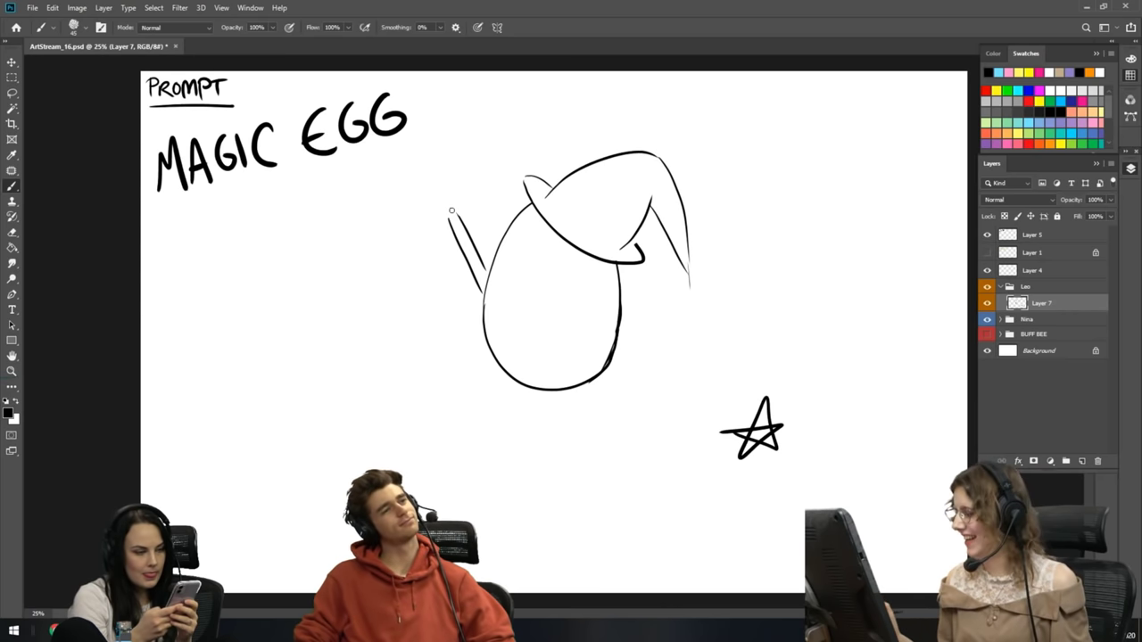
pyautogui.moveTo(790, 367); pyautogui.dragTo(828, 408)
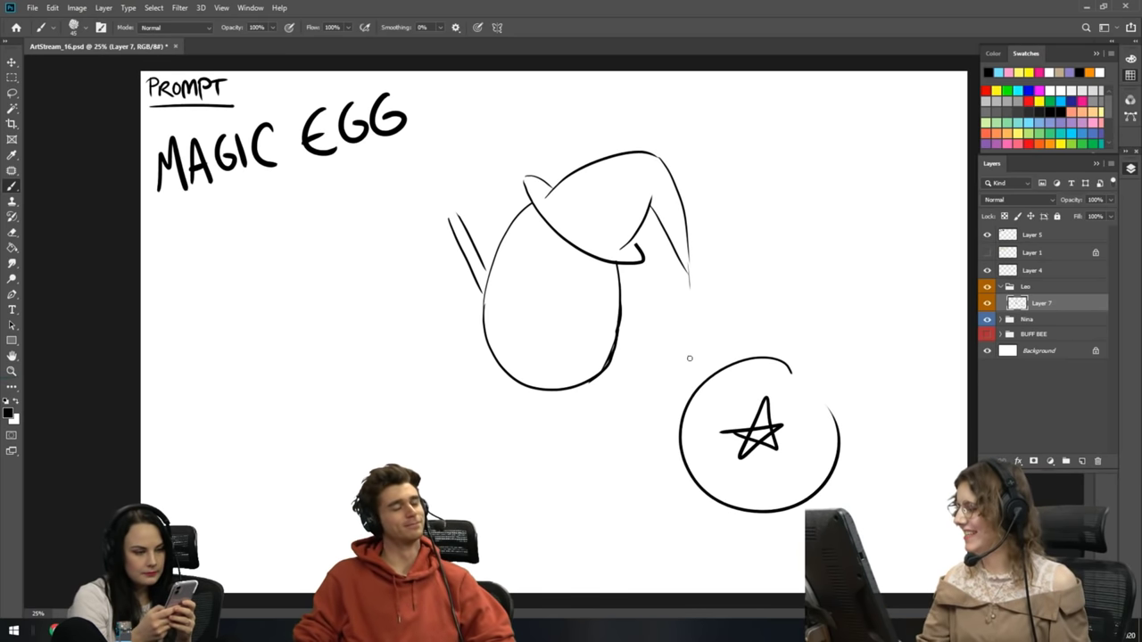
pyautogui.hotkey('ctrl', 'z')
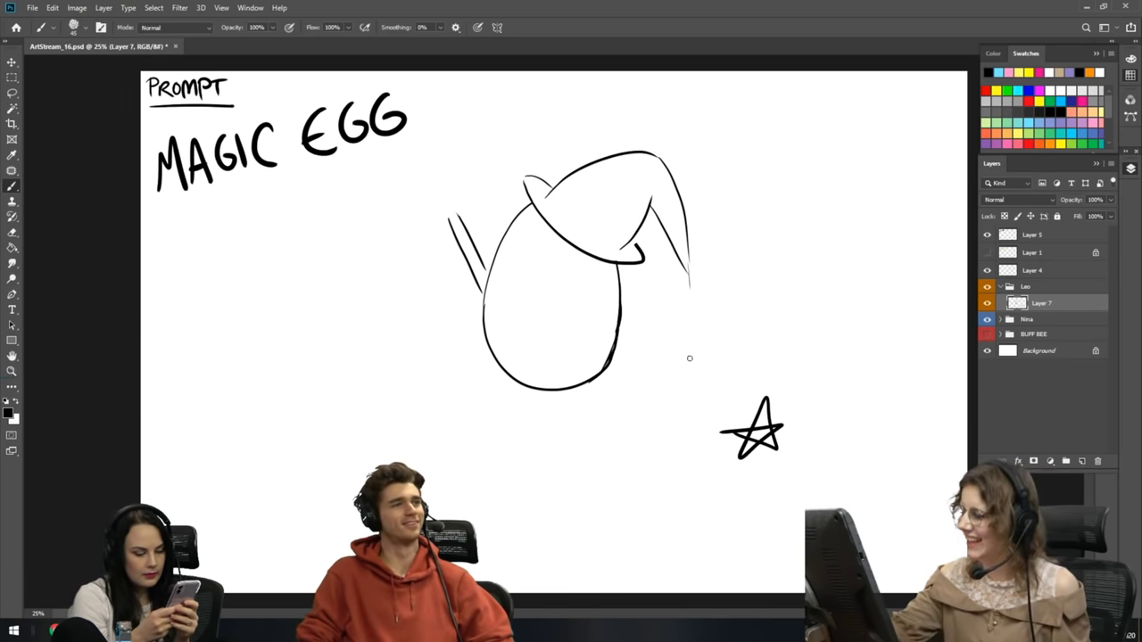
# - Undo the unfinished star strokes and draw a small thick-lined star with crossing lines on the wand's tip
pyautogui.moveTo(444, 223); pyautogui.dragTo(470, 217)
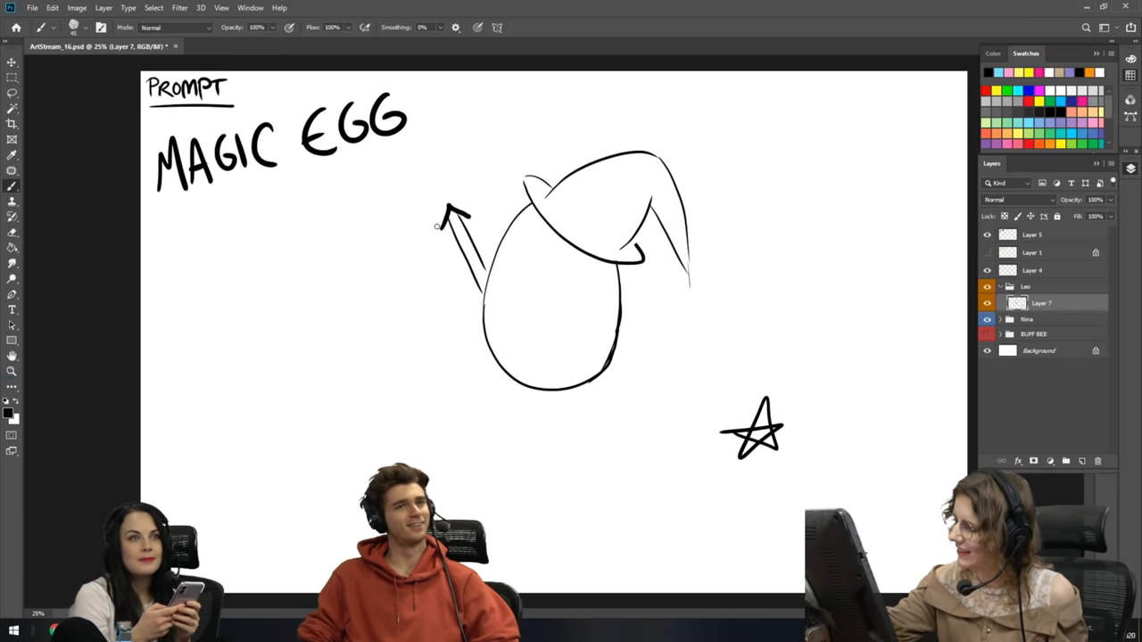
pyautogui.hotkey('ctrl', 'z')
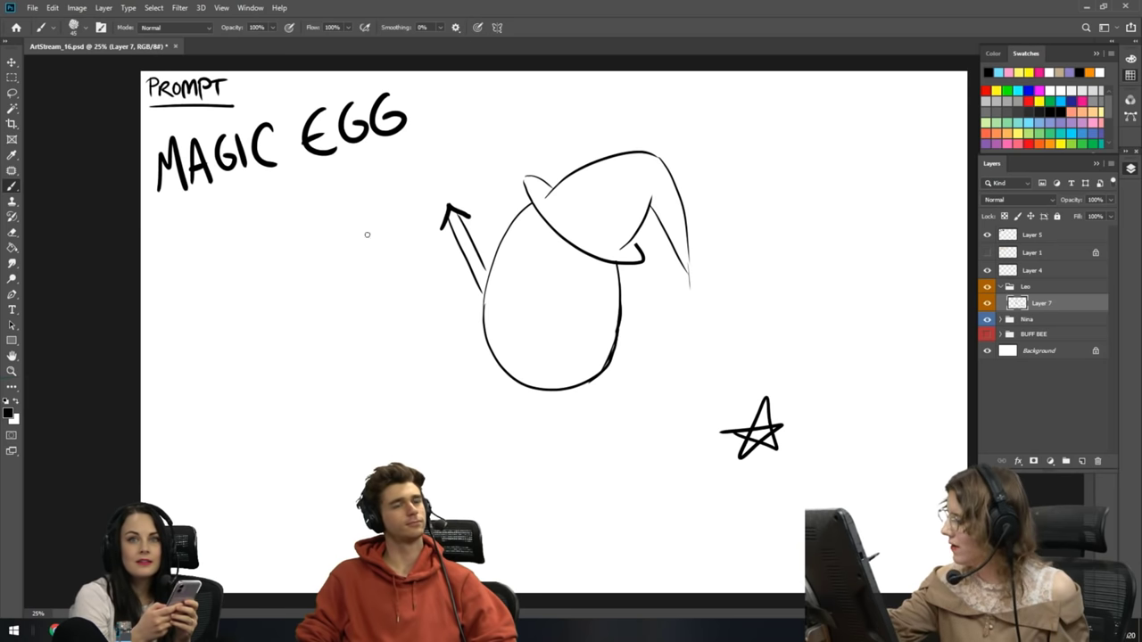
pyautogui.hotkey('ctrl', 'z')
pyautogui.moveTo(433, 224)
pyautogui.mouseDown()
pyautogui.moveTo(465, 212)
pyautogui.moveTo(442, 188)
pyautogui.moveTo(445, 229)
pyautogui.moveTo(465, 199)
pyautogui.moveTo(428, 227)
pyautogui.mouseUp()
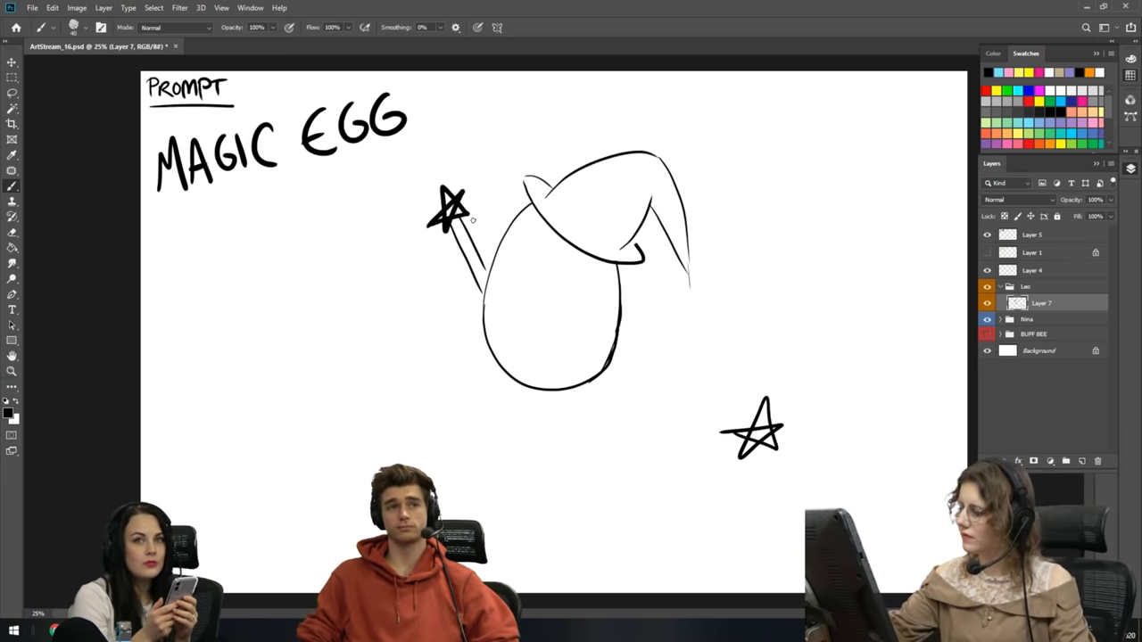
# - Try shading the wand's stick between its two lines, including with zigzag hatching, and undo each attempt
pyautogui.moveTo(451, 223); pyautogui.dragTo(475, 291)
pyautogui.hotkey('ctrl', 'z')
pyautogui.moveTo(451, 225); pyautogui.dragTo(480, 292)
pyautogui.hotkey('ctrl', 'z')
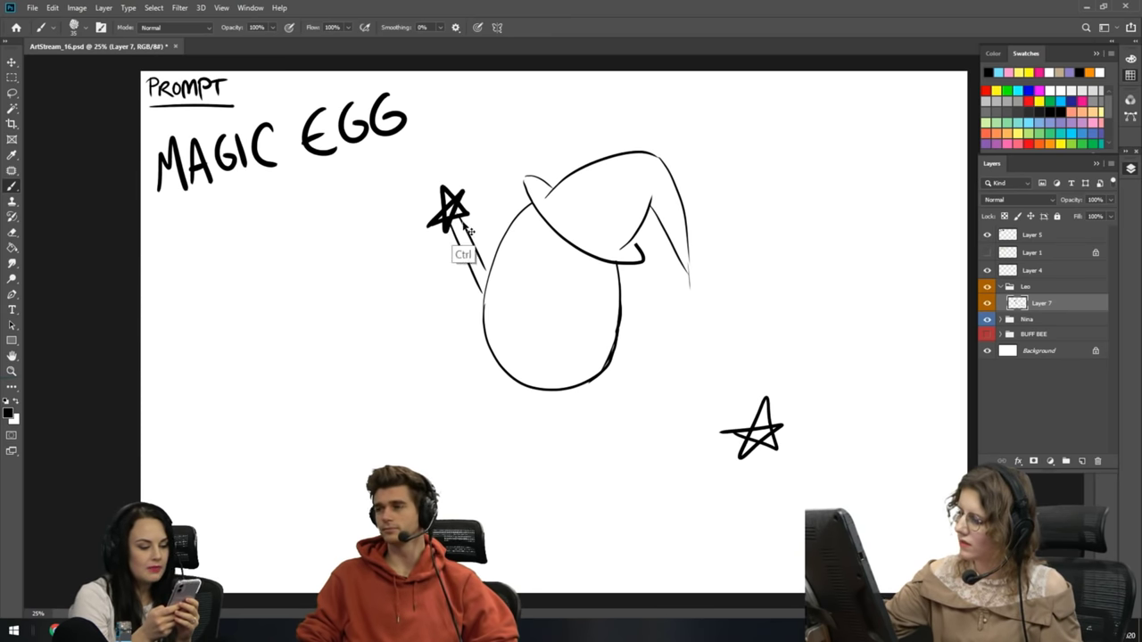
pyautogui.moveTo(455, 225); pyautogui.dragTo(482, 288)
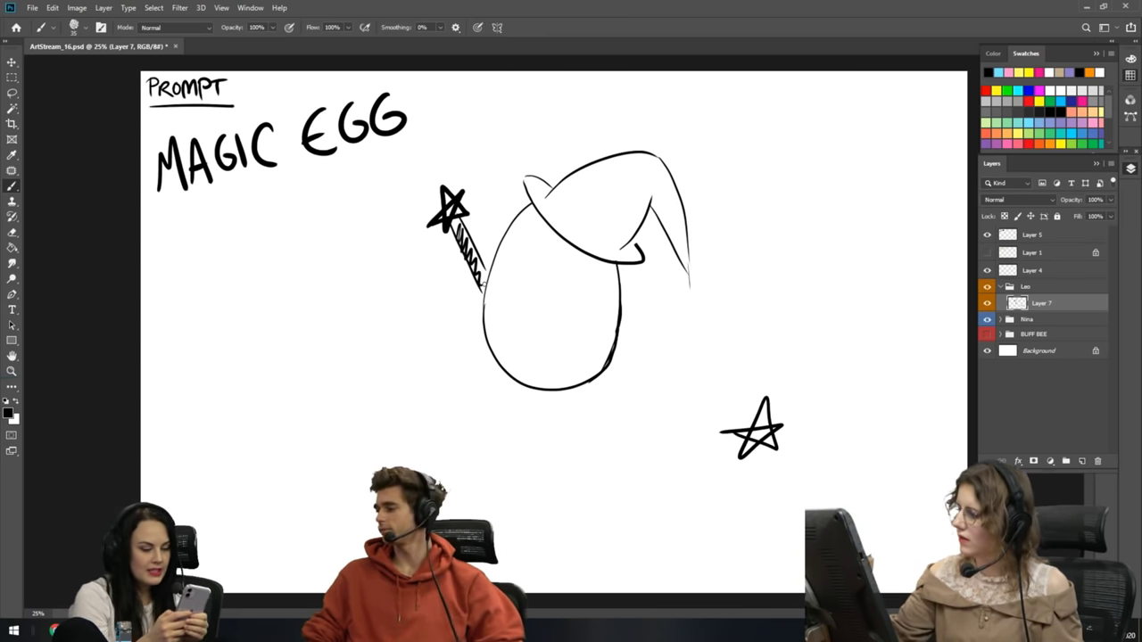
pyautogui.hotkey('ctrl', 'z')
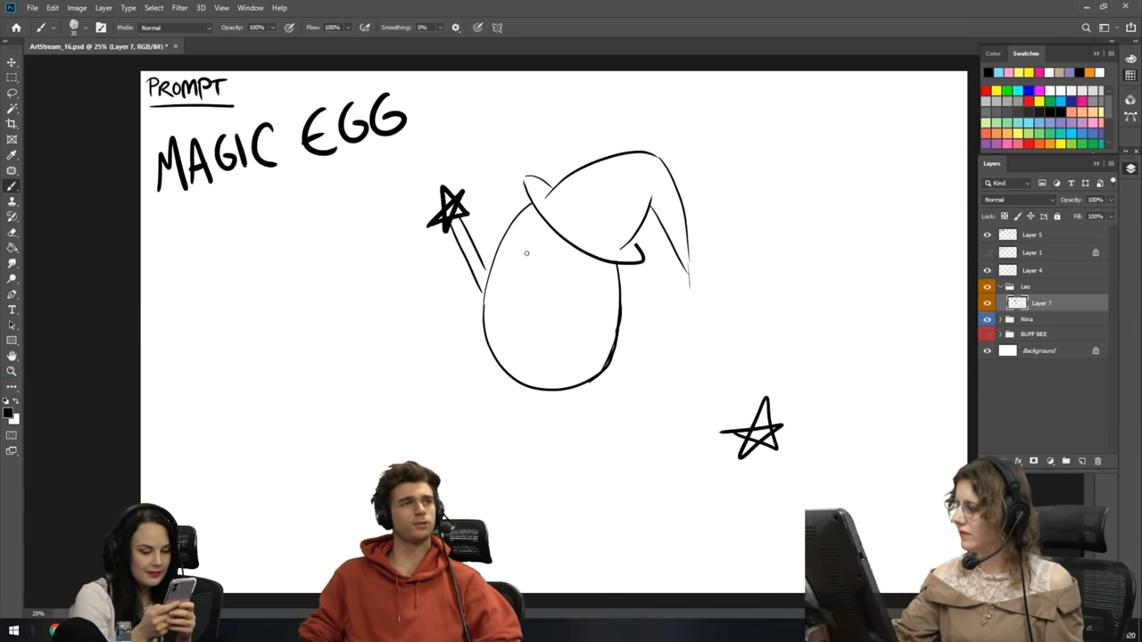
pyautogui.moveTo(561, 198); pyautogui.dragTo(573, 209)
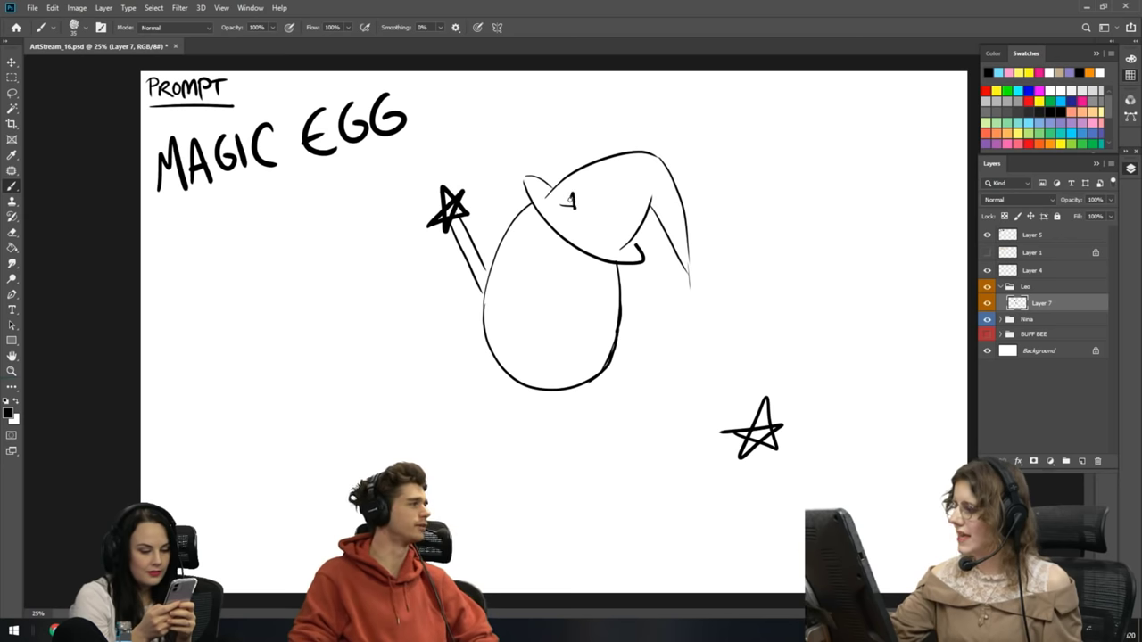
pyautogui.hotkey('ctrl', 'z')
pyautogui.hotkey('ctrl', 'z')
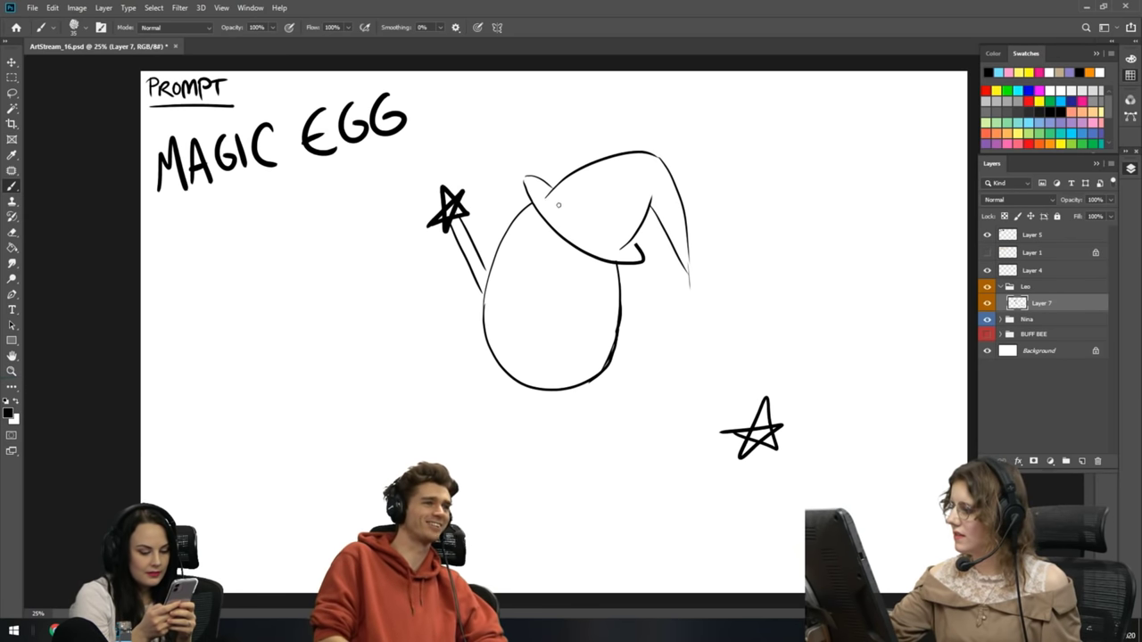
# - Draw six small crossed-line stars scattered across the wizard hat: on its cone, its drooping tail and the left brim
pyautogui.moveTo(561, 200)
pyautogui.mouseDown()
pyautogui.moveTo(571, 216)
pyautogui.moveTo(577, 208)
pyautogui.mouseUp()
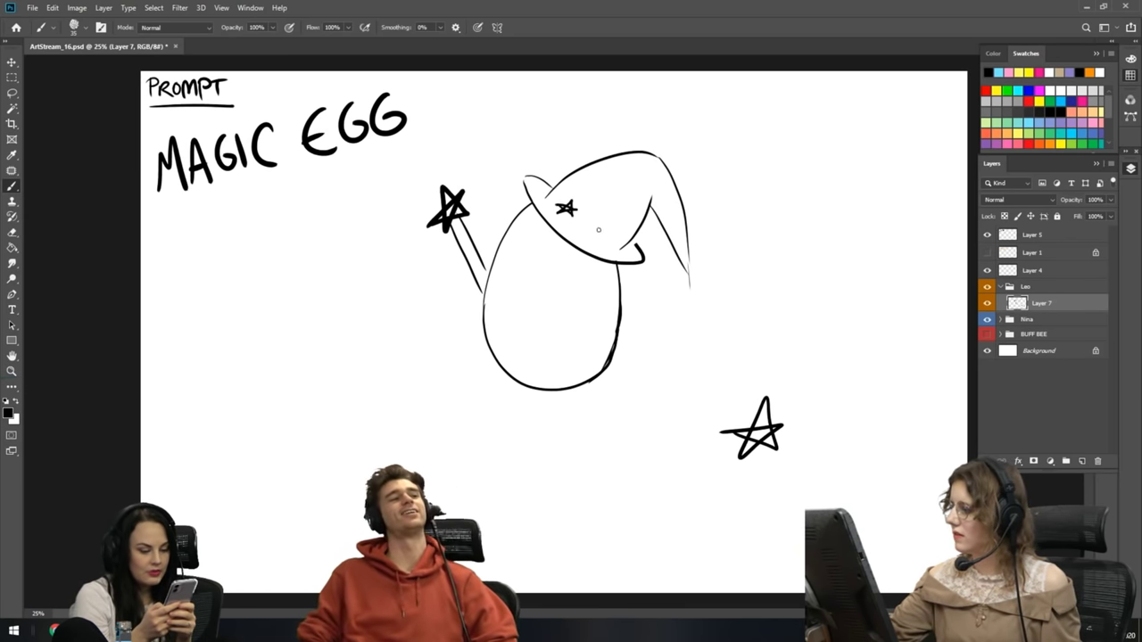
pyautogui.moveTo(624, 177)
pyautogui.mouseDown()
pyautogui.moveTo(646, 182)
pyautogui.moveTo(630, 182)
pyautogui.moveTo(649, 169)
pyautogui.mouseUp()
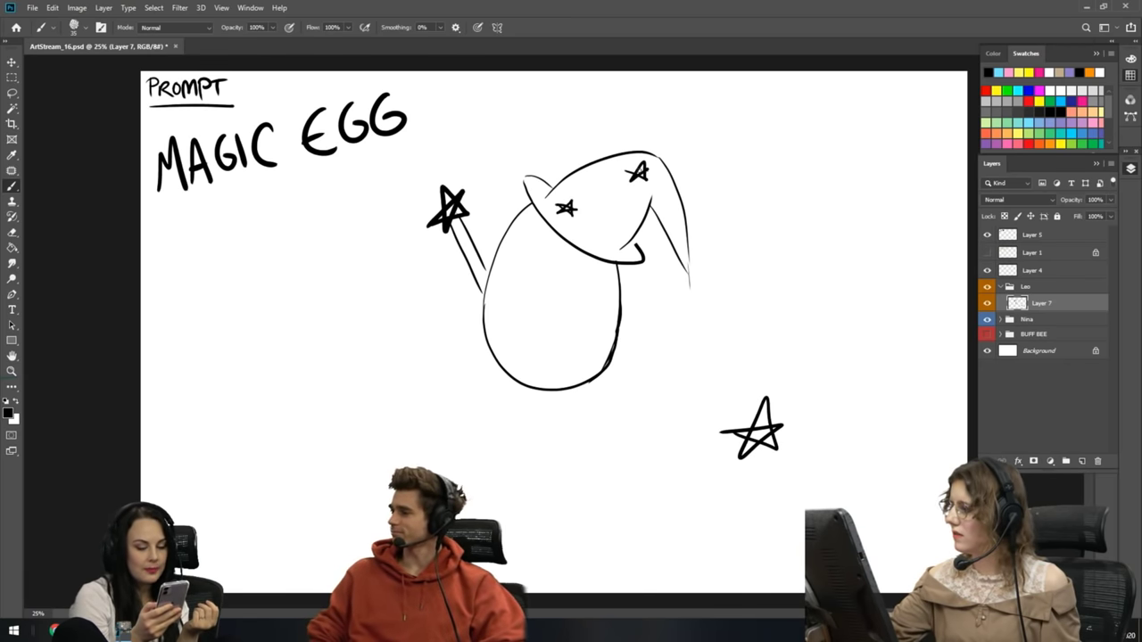
pyautogui.moveTo(613, 221)
pyautogui.mouseDown()
pyautogui.moveTo(621, 236)
pyautogui.moveTo(614, 190)
pyautogui.mouseUp()
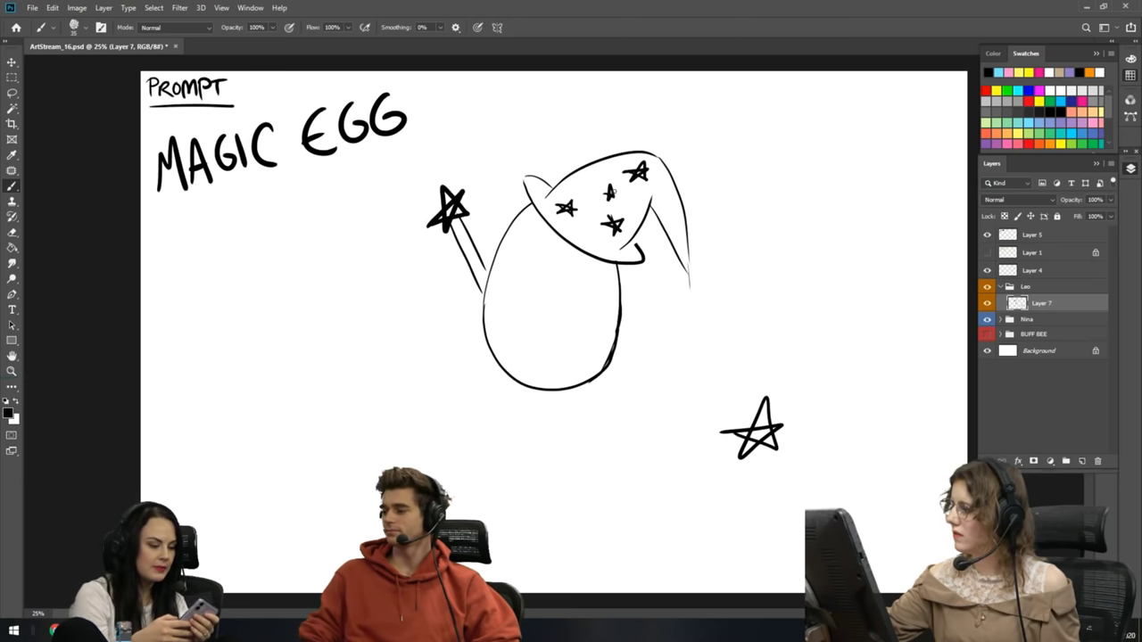
pyautogui.moveTo(667, 217); pyautogui.dragTo(680, 209)
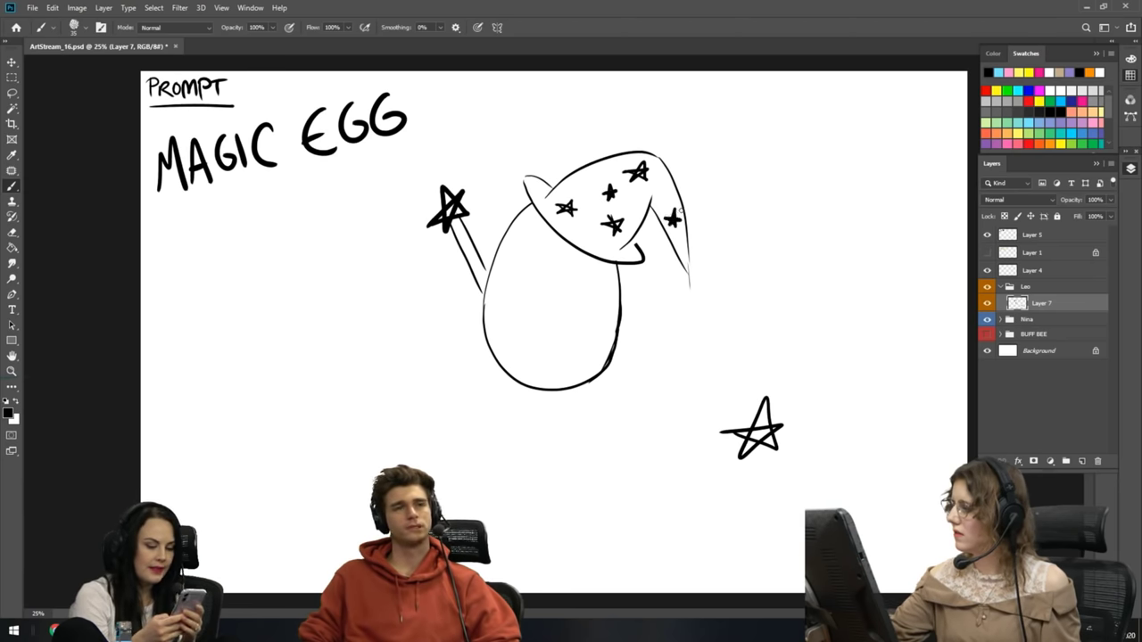
pyautogui.moveTo(537, 188); pyautogui.dragTo(543, 176)
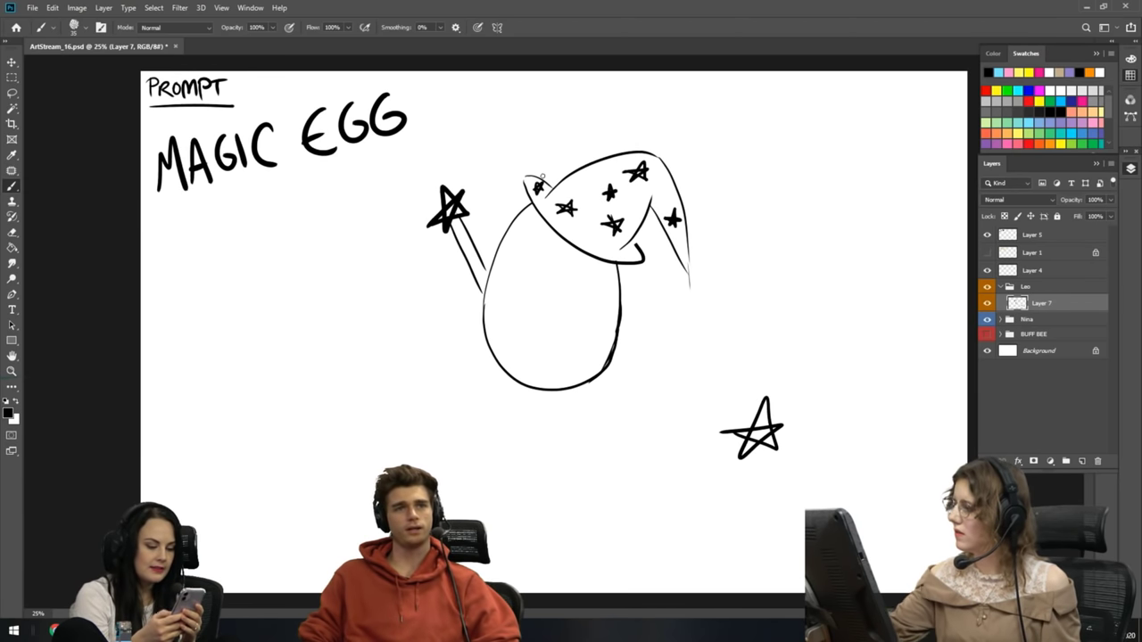
# - Undo the first band line and draw a broken curved line across the hat just above the brim
pyautogui.moveTo(549, 197); pyautogui.dragTo(591, 223)
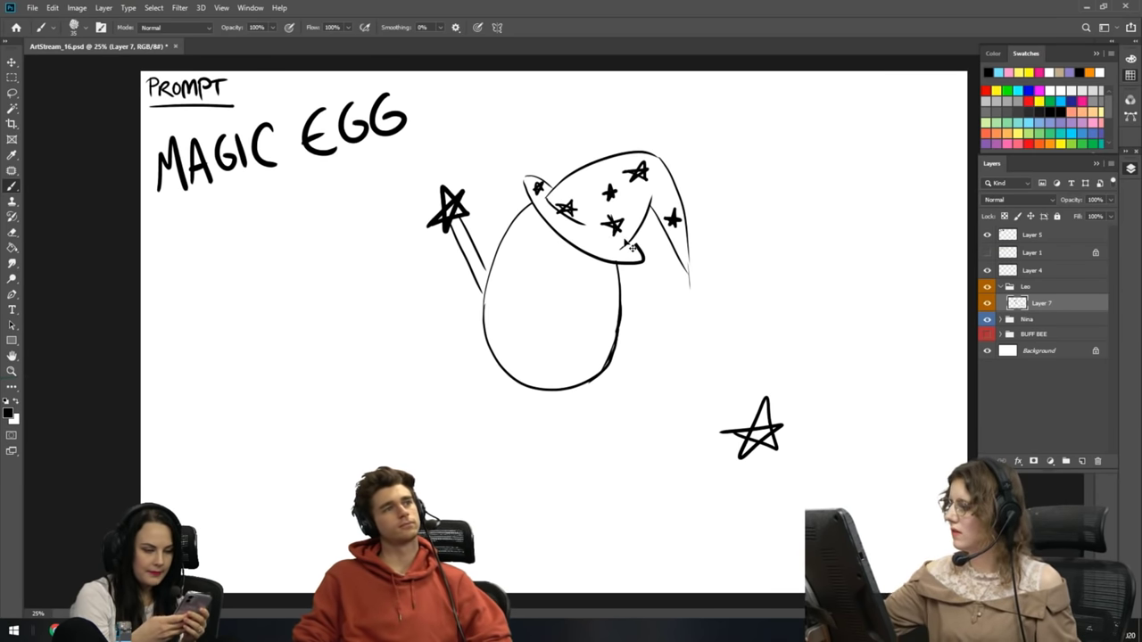
pyautogui.hotkey('ctrl', 'z')
pyautogui.moveTo(546, 202)
pyautogui.mouseDown()
pyautogui.moveTo(571, 228)
pyautogui.moveTo(612, 241)
pyautogui.mouseUp()
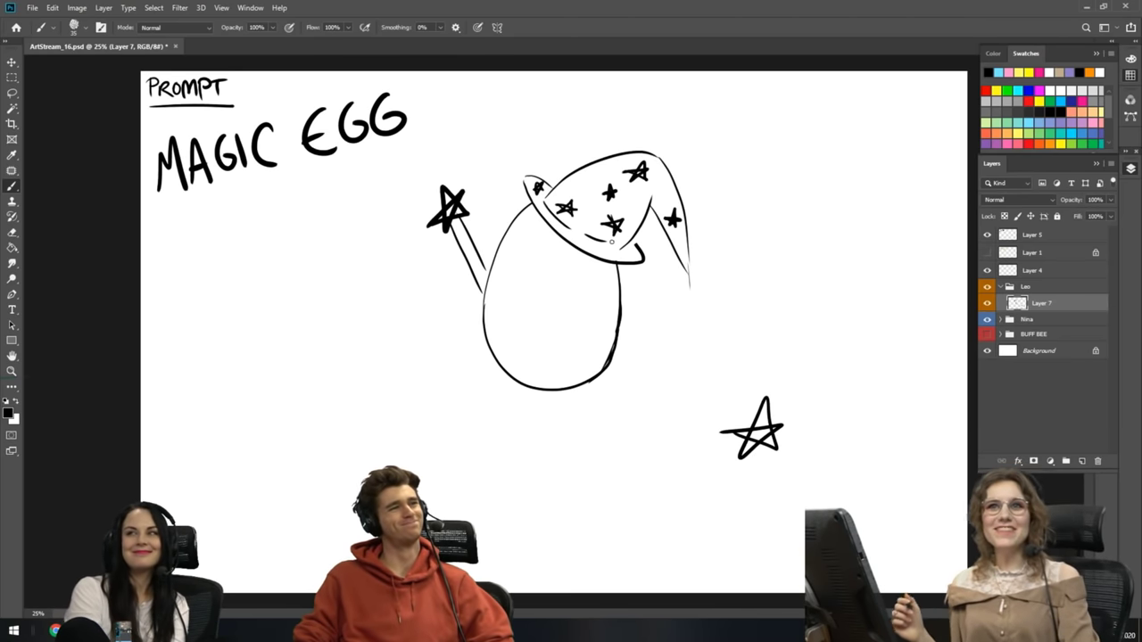
# - Draw a small crossed-line star at the drooping tip of the wizard hat
pyautogui.moveTo(686, 269)
pyautogui.mouseDown()
pyautogui.moveTo(685, 282)
pyautogui.moveTo(701, 278)
pyautogui.moveTo(692, 264)
pyautogui.moveTo(686, 288)
pyautogui.mouseUp()
pyautogui.press('ctrl')
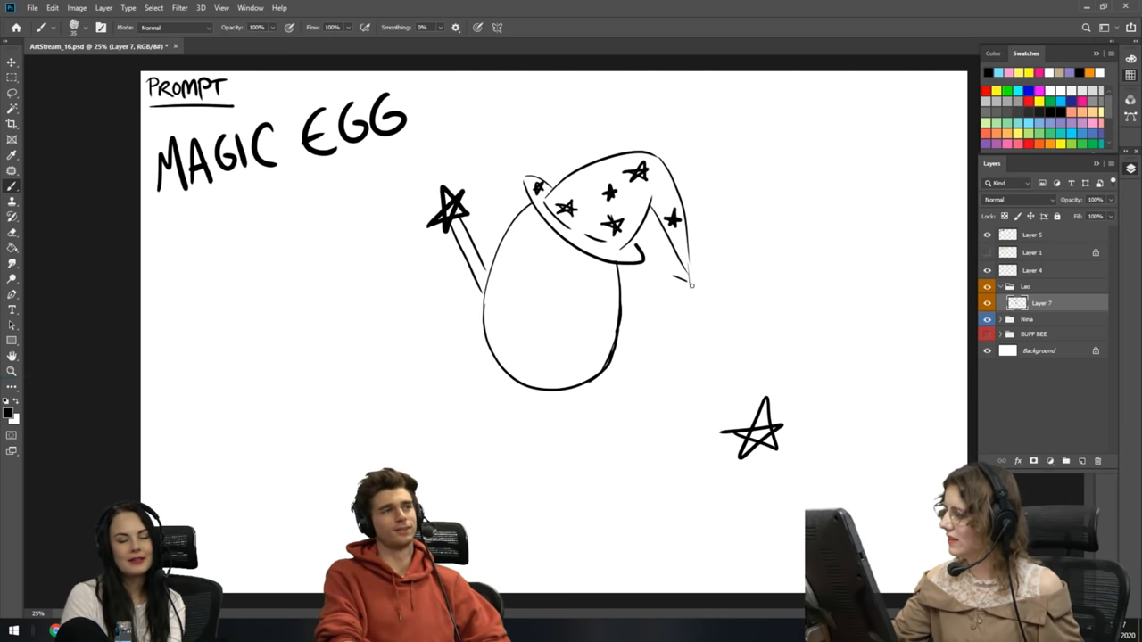
pyautogui.rightClick(691, 284)
pyautogui.click(880, 265)
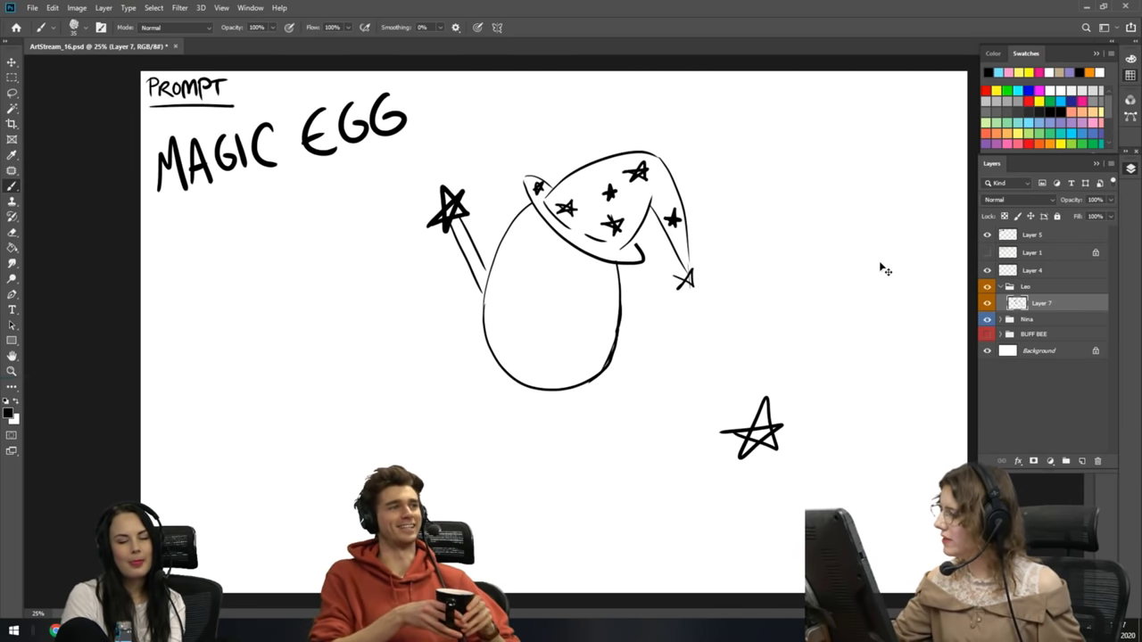
pyautogui.moveTo(699, 284)
pyautogui.mouseDown()
pyautogui.moveTo(689, 268)
pyautogui.moveTo(680, 282)
pyautogui.mouseUp()
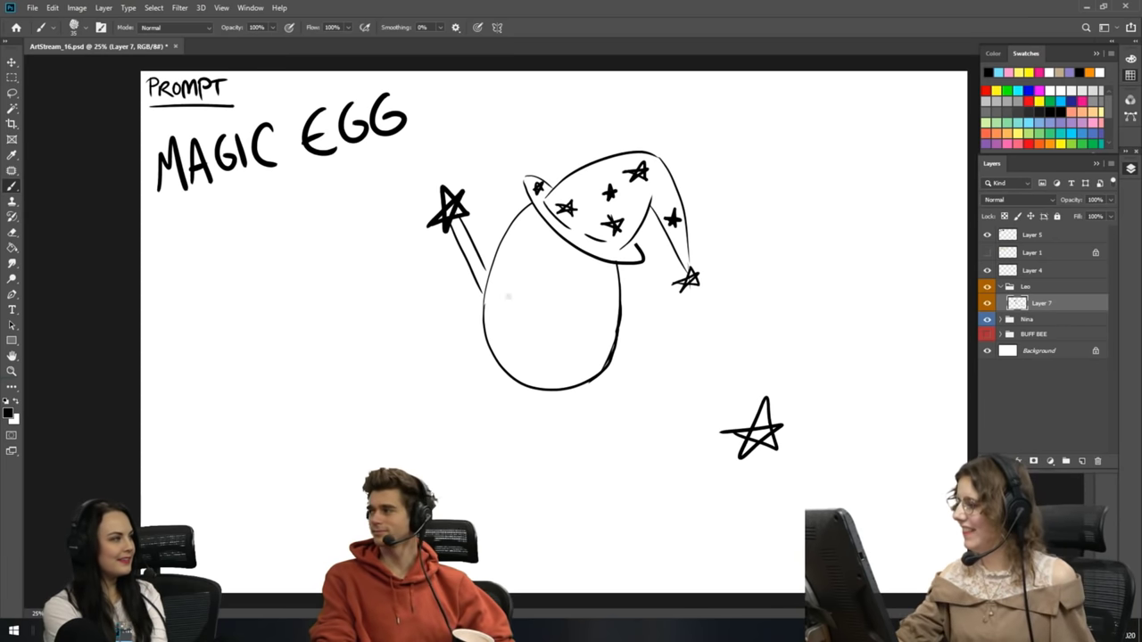
pyautogui.rightClick(532, 252)
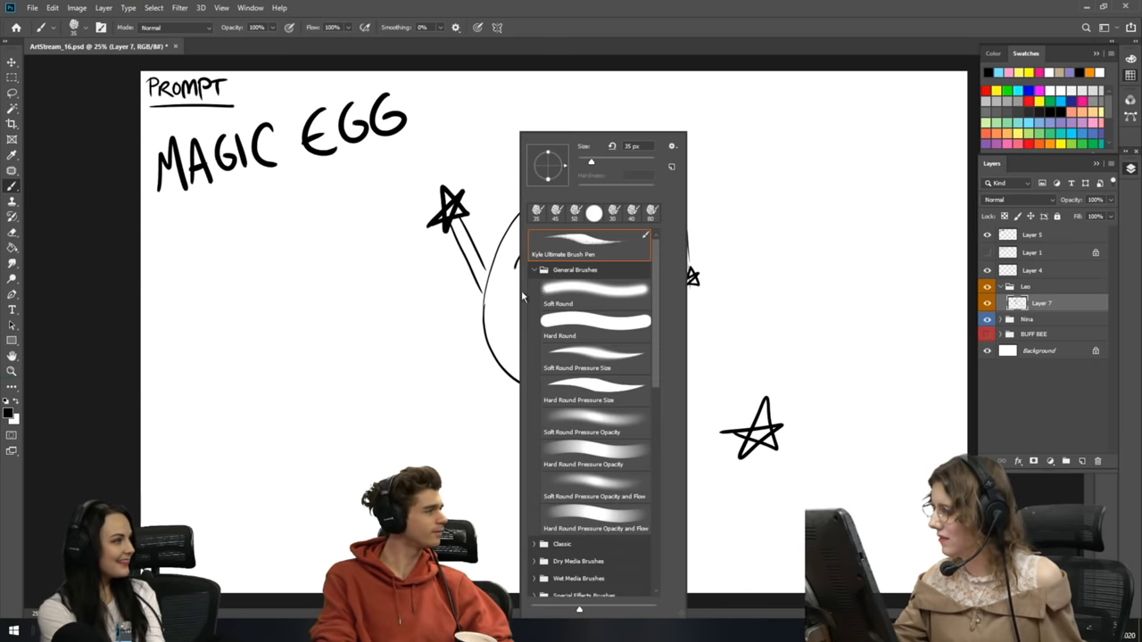
pyautogui.moveTo(515, 267); pyautogui.dragTo(535, 251)
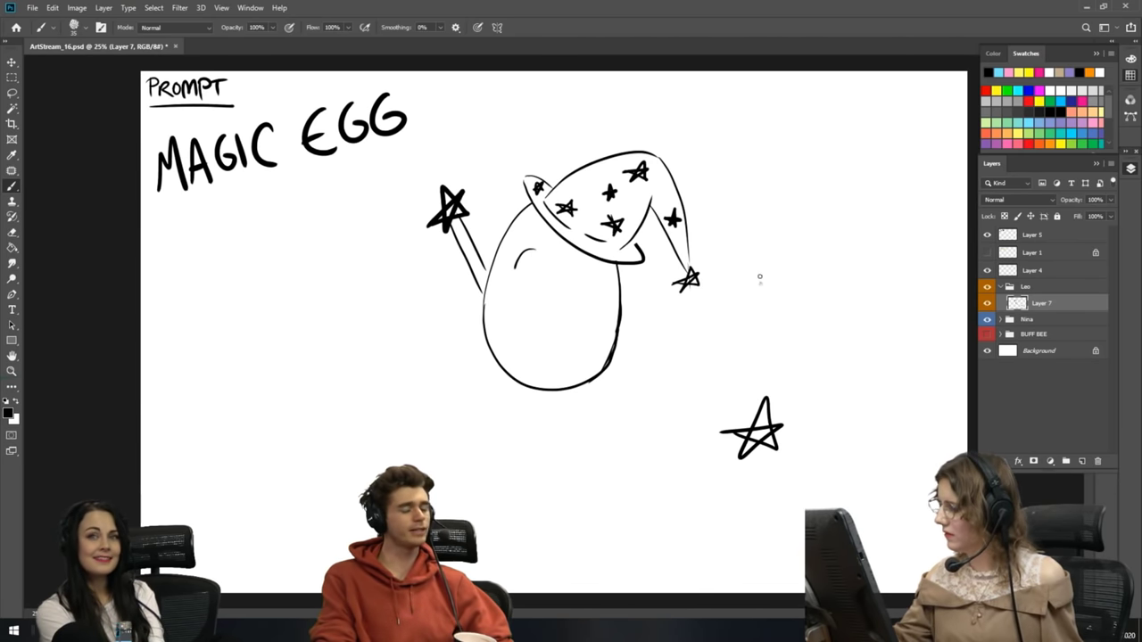
pyautogui.hotkey('ctrl', 'z')
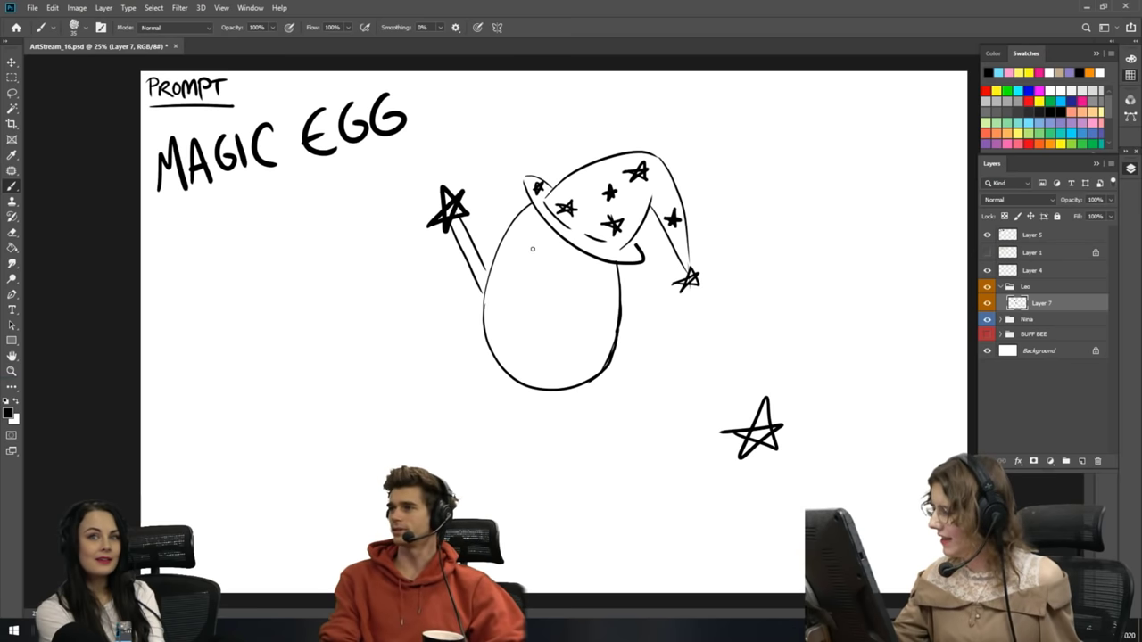
# - Draw two round eyes with small dot pupils on the egg below the hat brim, undoing the faulty strokes
pyautogui.moveTo(532, 247)
pyautogui.mouseDown()
pyautogui.moveTo(546, 270)
pyautogui.moveTo(511, 287)
pyautogui.moveTo(511, 269)
pyautogui.moveTo(548, 272)
pyautogui.moveTo(539, 293)
pyautogui.moveTo(593, 300)
pyautogui.moveTo(569, 294)
pyautogui.moveTo(583, 259)
pyautogui.mouseUp()
pyautogui.hotkey('ctrl', 'z')
pyautogui.hotkey('ctrl', 'z')
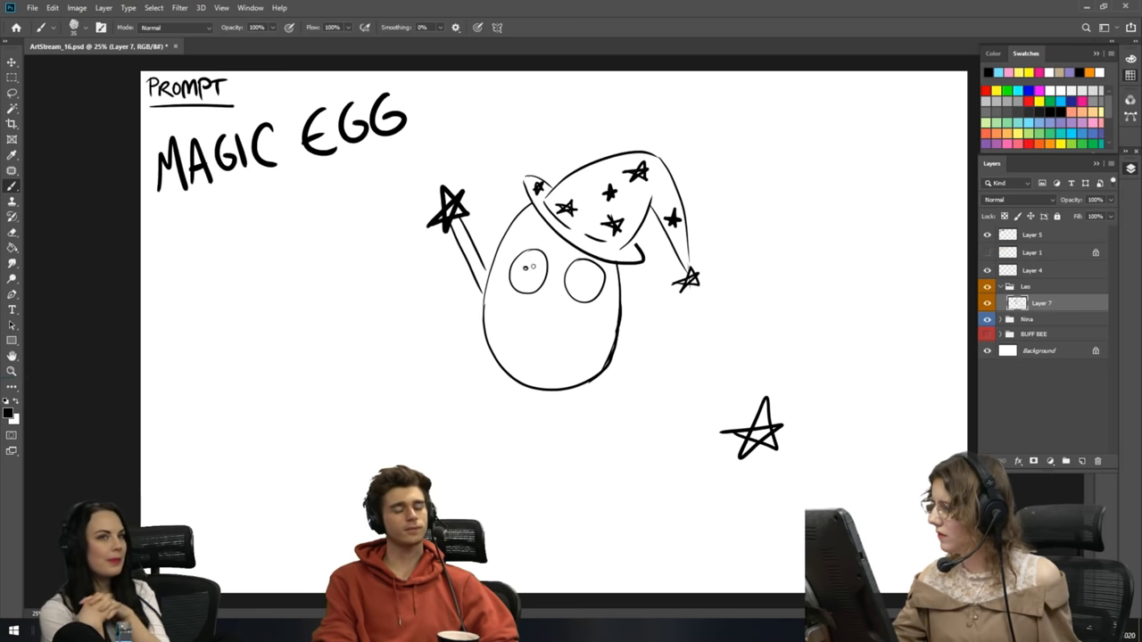
pyautogui.moveTo(585, 278); pyautogui.dragTo(591, 294)
pyautogui.hotkey('ctrl', 'z')
pyautogui.click(581, 279)
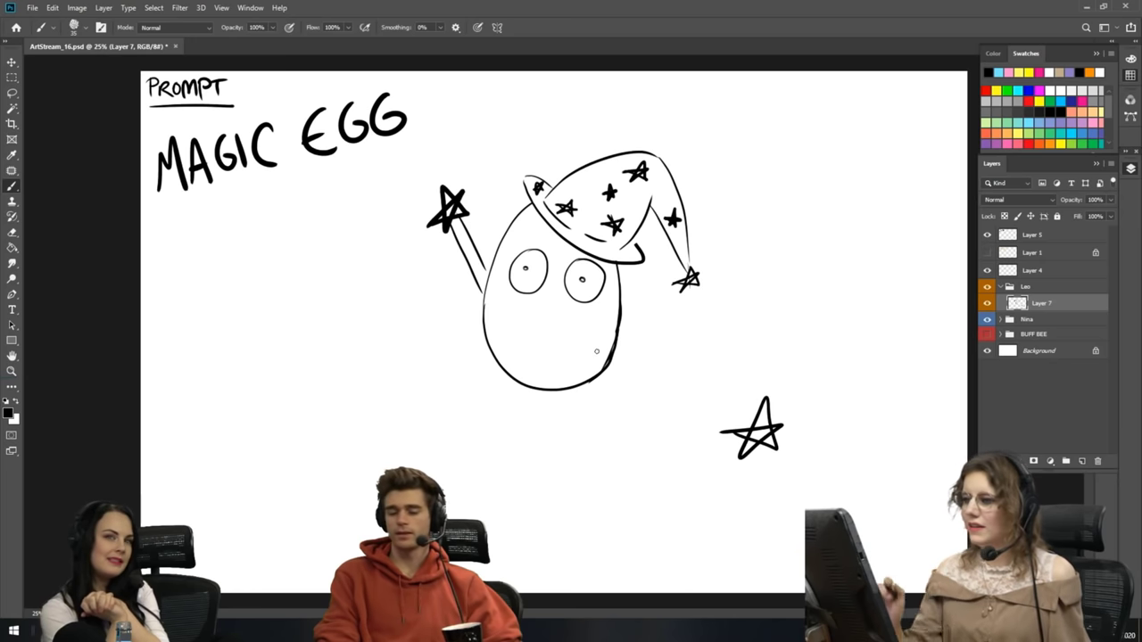
# - Lasso the practice star in the canvas's lower right area, delete it and clear the selection
pyautogui.press('l')
pyautogui.moveTo(775, 478)
pyautogui.mouseDown()
pyautogui.moveTo(671, 452)
pyautogui.moveTo(769, 481)
pyautogui.mouseUp()
pyautogui.press('Delete')
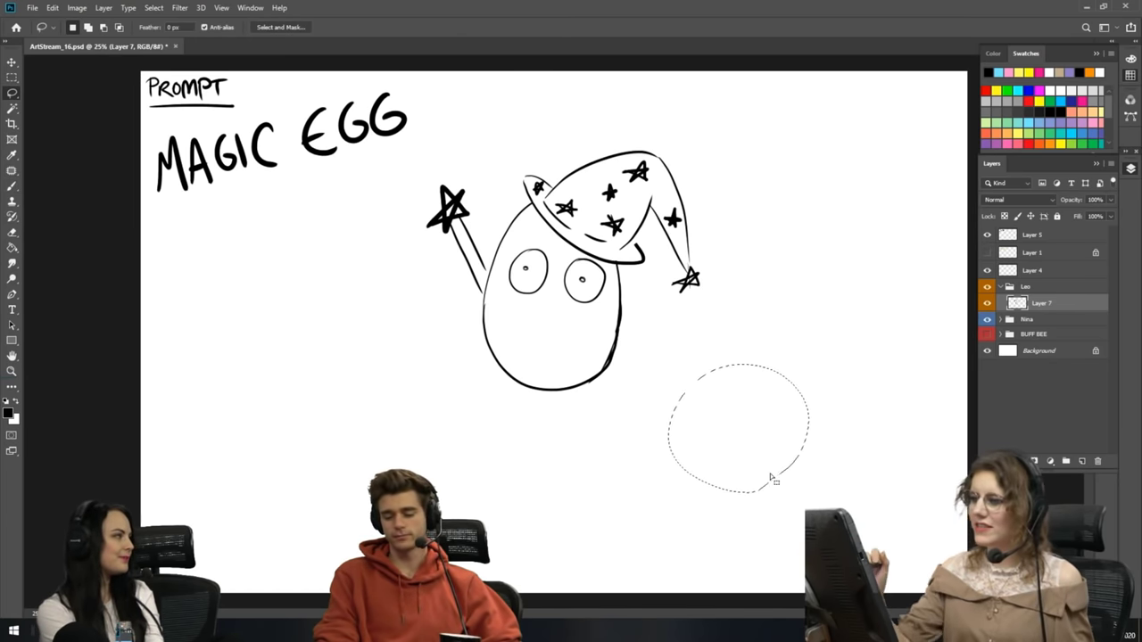
pyautogui.click(12, 186)
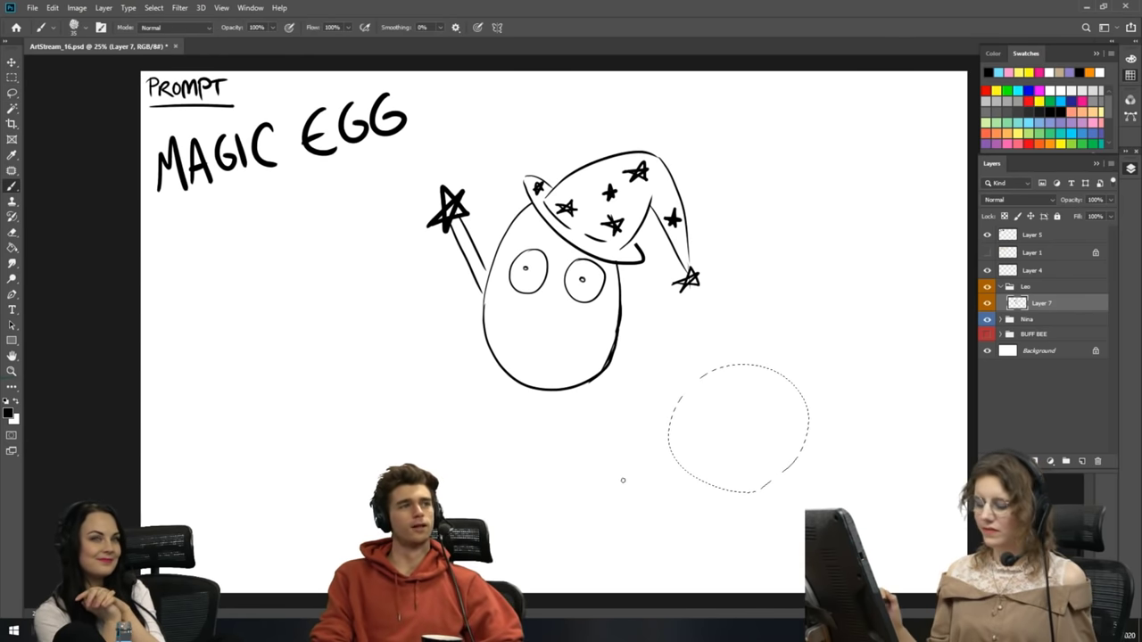
pyautogui.hotkey('ctrl', 'd')
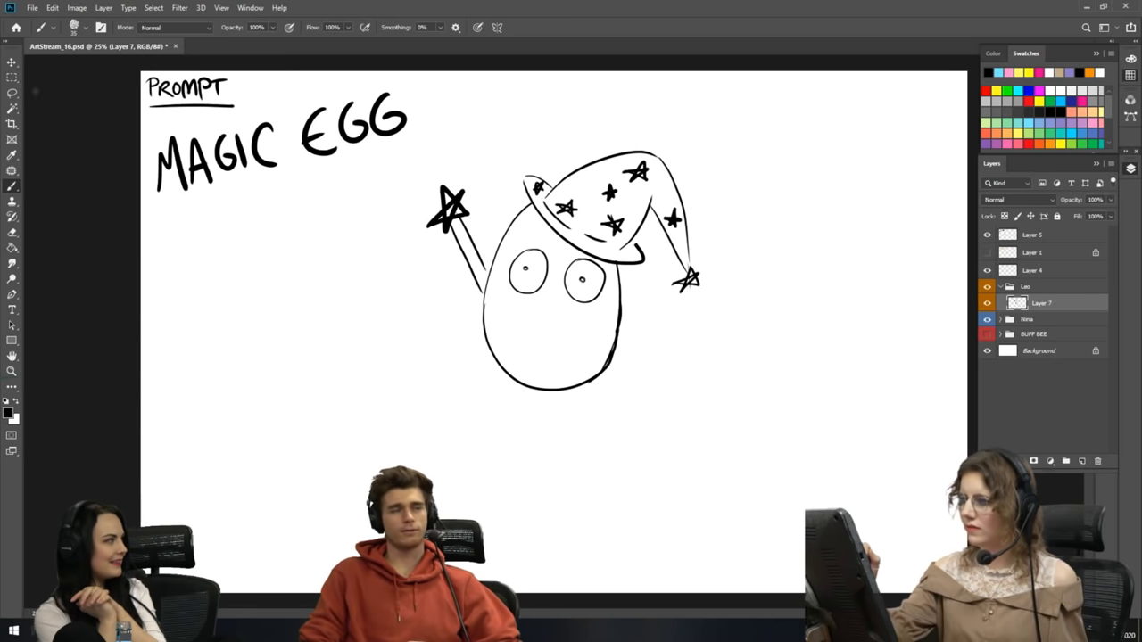
# - Lasso the star wand beside the egg, delete it and clear the selection
pyautogui.click(12, 93)
pyautogui.moveTo(459, 303)
pyautogui.mouseDown()
pyautogui.moveTo(398, 215)
pyautogui.moveTo(435, 166)
pyautogui.moveTo(478, 184)
pyautogui.moveTo(495, 226)
pyautogui.moveTo(475, 314)
pyautogui.mouseUp()
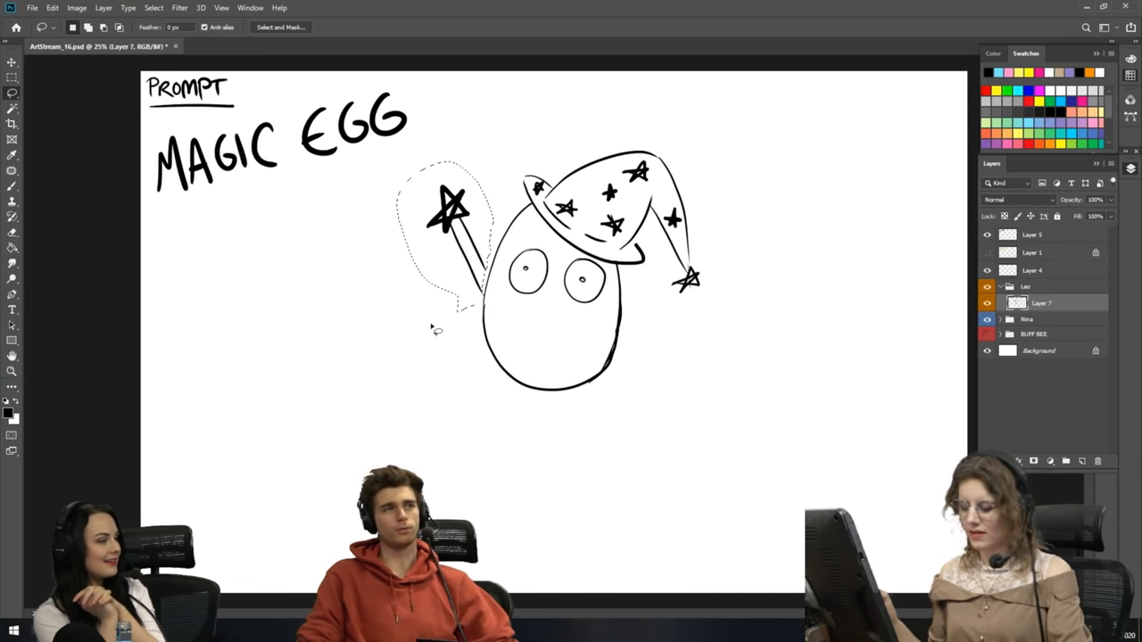
pyautogui.press('Delete')
pyautogui.hotkey('ctrl', 'd')
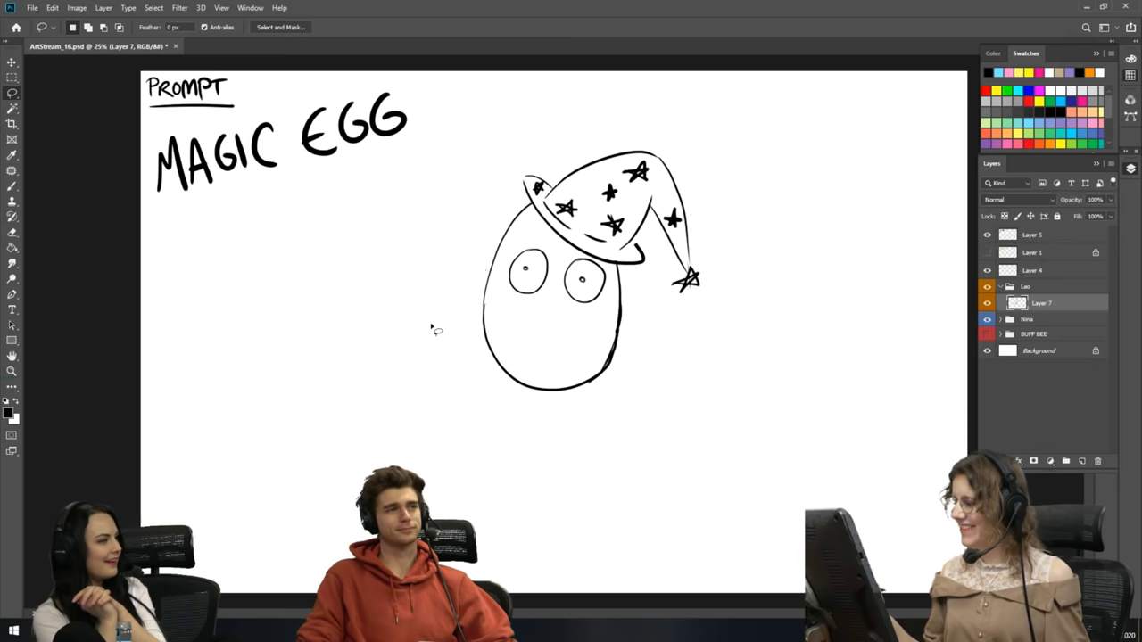
# - Draw a new thin wand stick of two parallel lines rising from the egg's left edge with the Brush tool
pyautogui.click(13, 186)
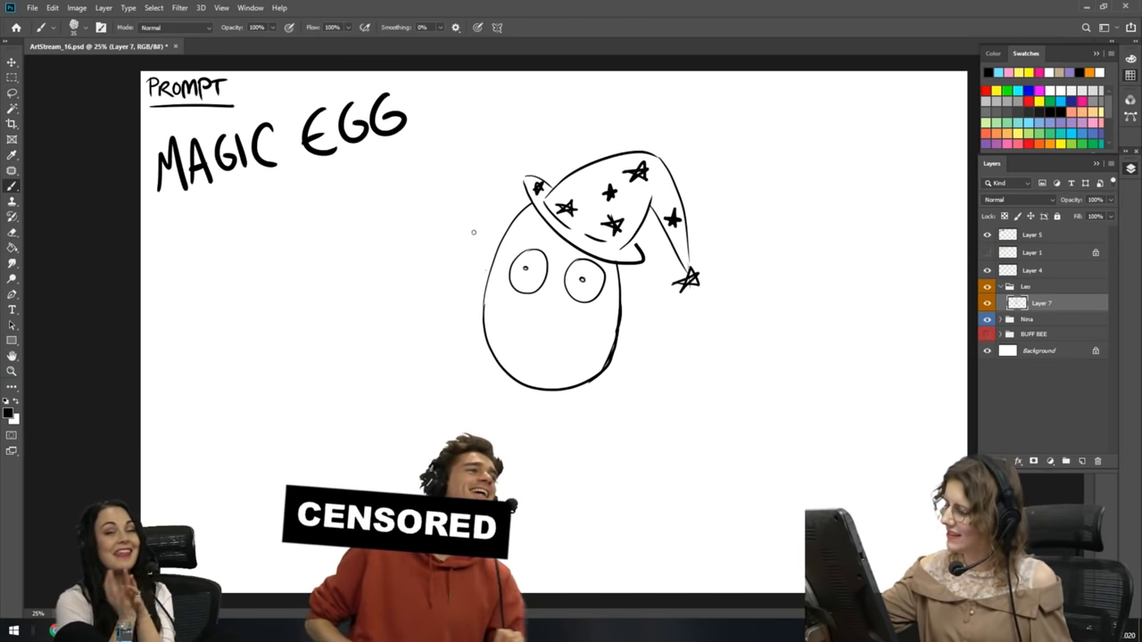
pyautogui.moveTo(486, 273)
pyautogui.mouseDown()
pyautogui.moveTo(469, 219)
pyautogui.moveTo(487, 267)
pyautogui.mouseUp()
pyautogui.hotkey('ctrl', 'z')
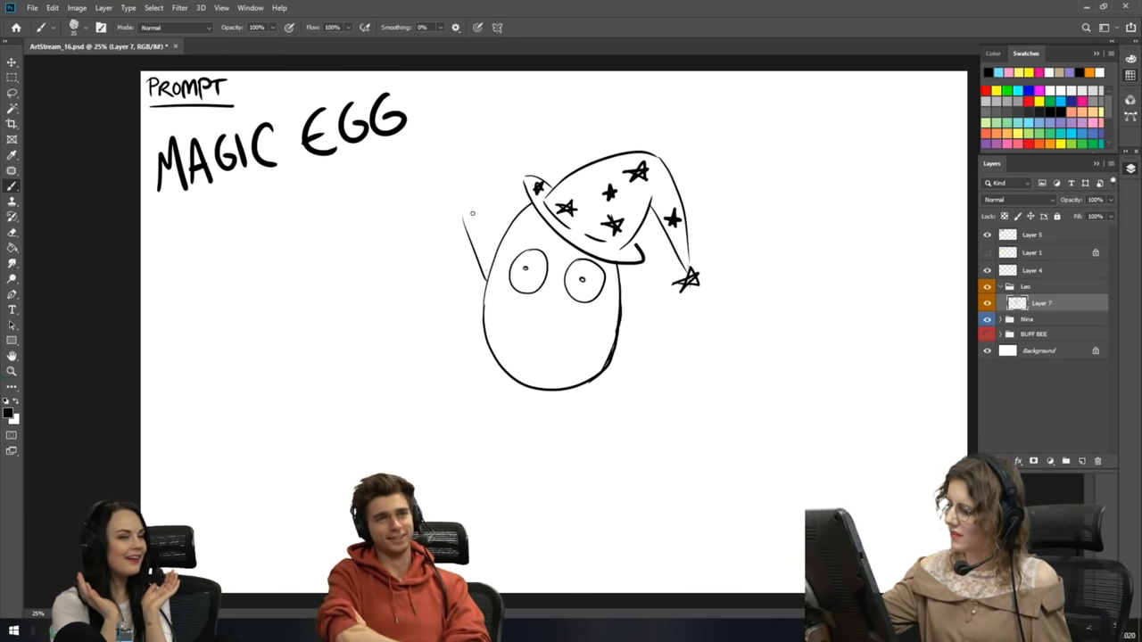
pyautogui.moveTo(473, 213); pyautogui.dragTo(489, 269)
pyautogui.moveTo(473, 218); pyautogui.dragTo(493, 278)
pyautogui.hotkey('ctrl', 'z')
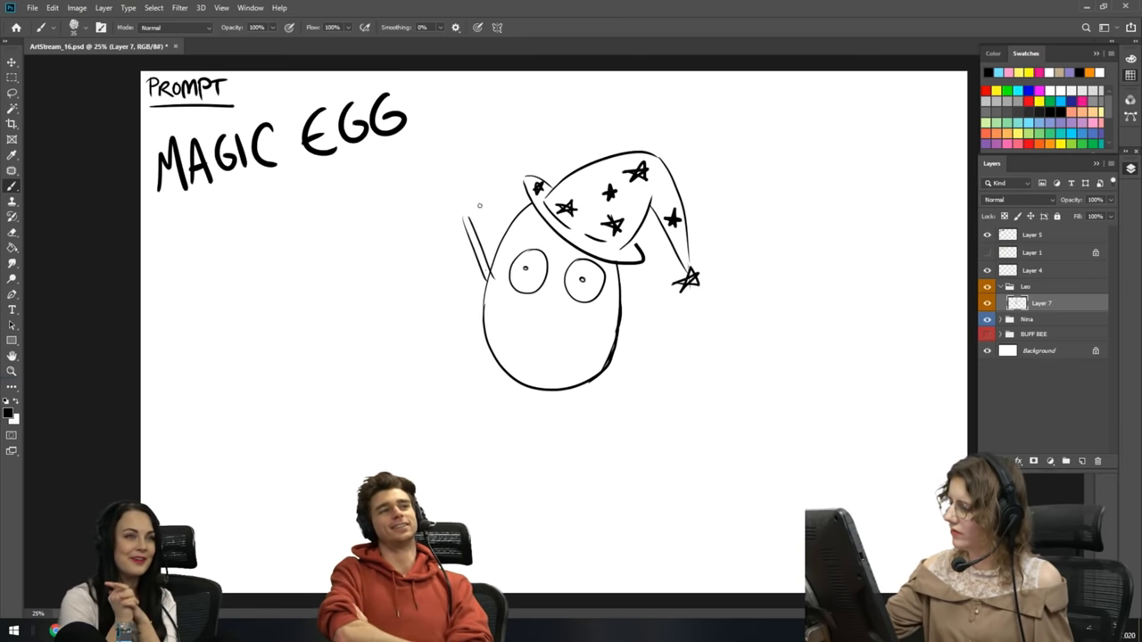
# - Draw a round spiral head on the end of the wand stick, undoing the unsuccessful strokes
pyautogui.moveTo(473, 214)
pyautogui.mouseDown()
pyautogui.moveTo(450, 221)
pyautogui.moveTo(481, 210)
pyautogui.moveTo(477, 218)
pyautogui.moveTo(452, 220)
pyautogui.moveTo(462, 200)
pyautogui.moveTo(459, 216)
pyautogui.mouseUp()
pyautogui.hotkey('ctrl', 'z')
pyautogui.hotkey('ctrl', 'z')
pyautogui.hotkey('ctrl', 'z')
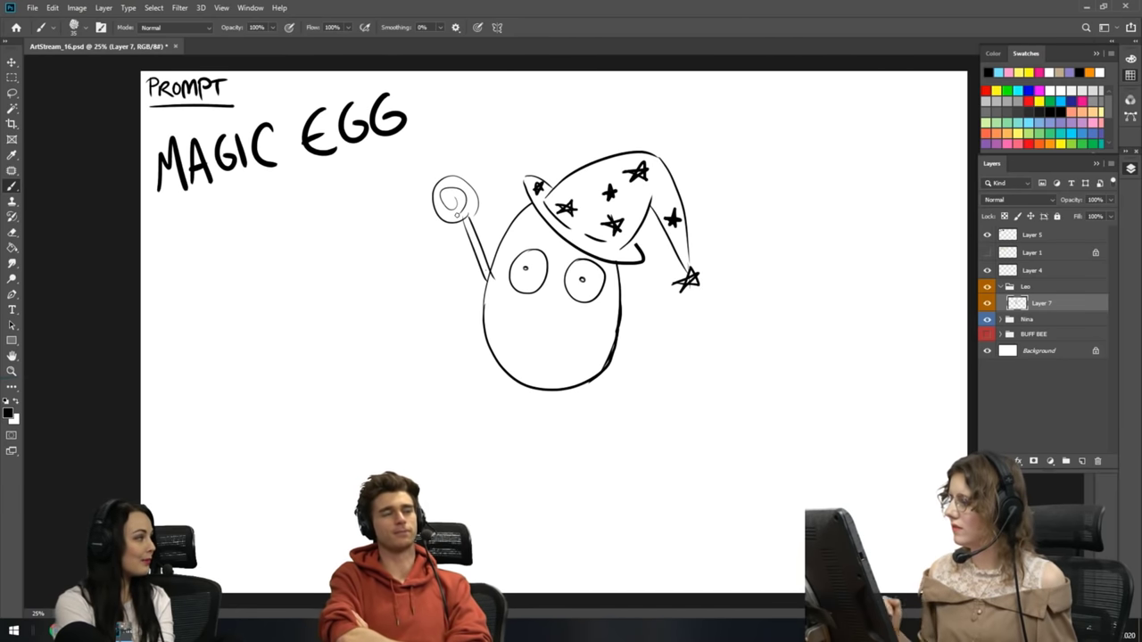
# - Draw small bubble circles above the wand's spiral, beside the hat's tip and above the hat
pyautogui.moveTo(475, 156)
pyautogui.mouseDown()
pyautogui.moveTo(481, 168)
pyautogui.moveTo(453, 144)
pyautogui.mouseUp()
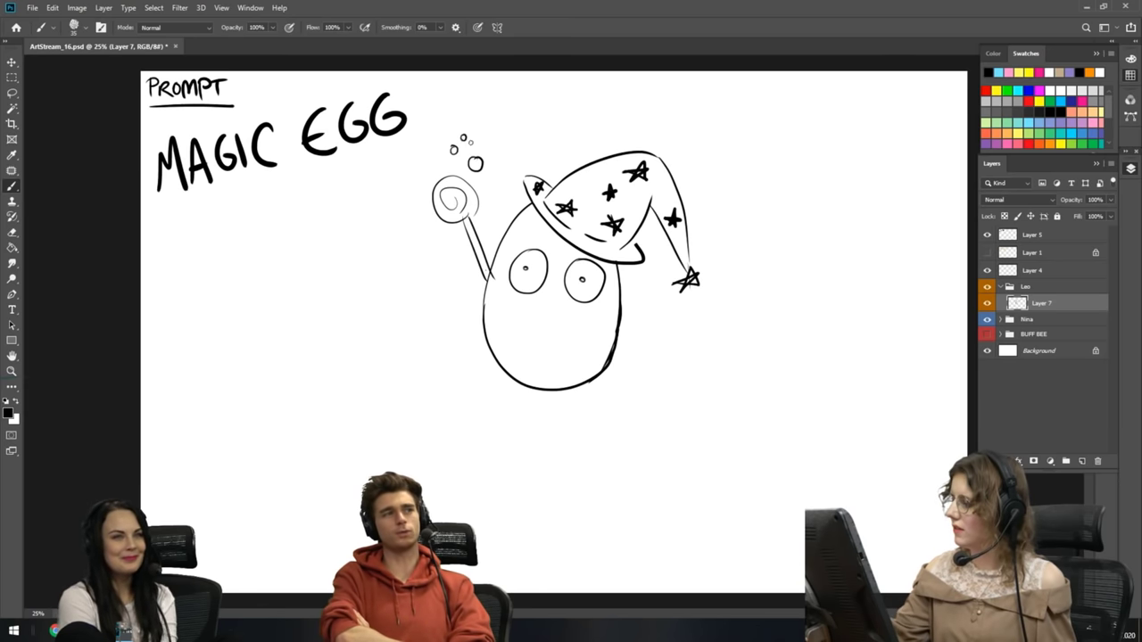
pyautogui.rightClick(696, 216)
pyautogui.click(893, 236)
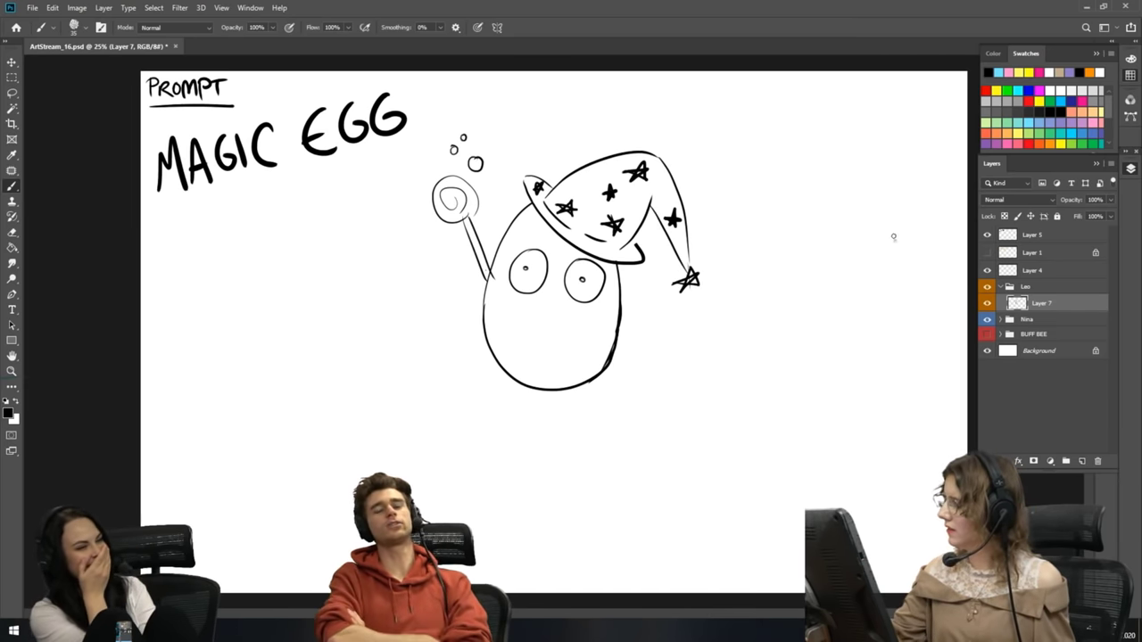
pyautogui.moveTo(701, 250)
pyautogui.mouseDown()
pyautogui.moveTo(725, 239)
pyautogui.moveTo(714, 222)
pyautogui.mouseUp()
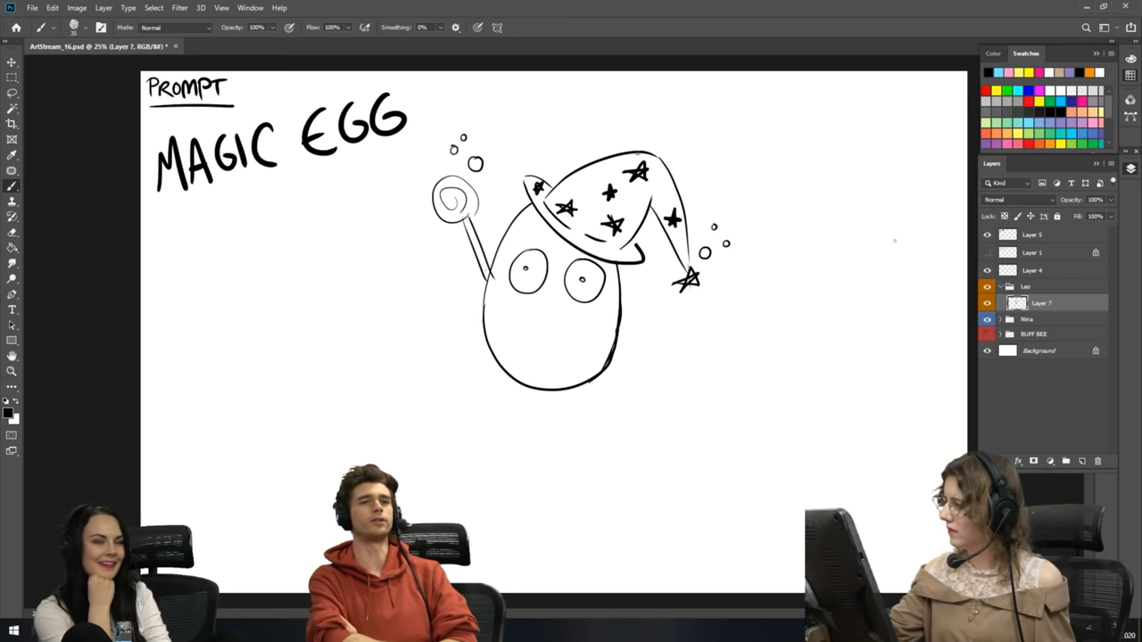
pyautogui.moveTo(590, 135)
pyautogui.mouseDown()
pyautogui.moveTo(599, 141)
pyautogui.moveTo(592, 134)
pyautogui.mouseUp()
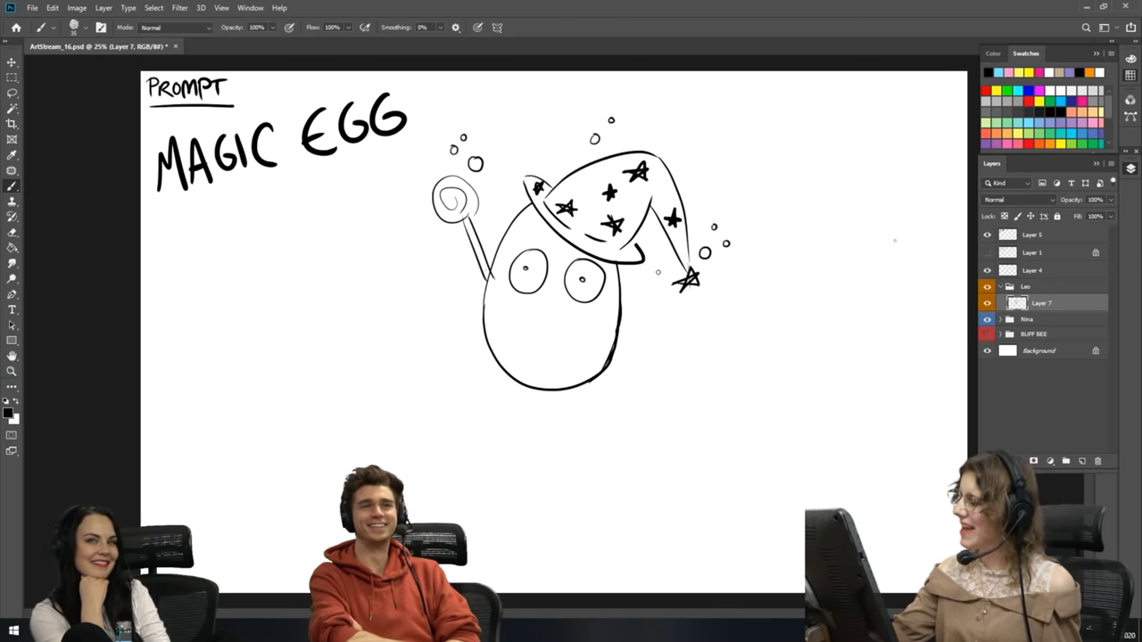
# - Try drawing long curved shine lines down the egg's left side, above and below the left eye, with the Brush tool
pyautogui.click(11, 232)
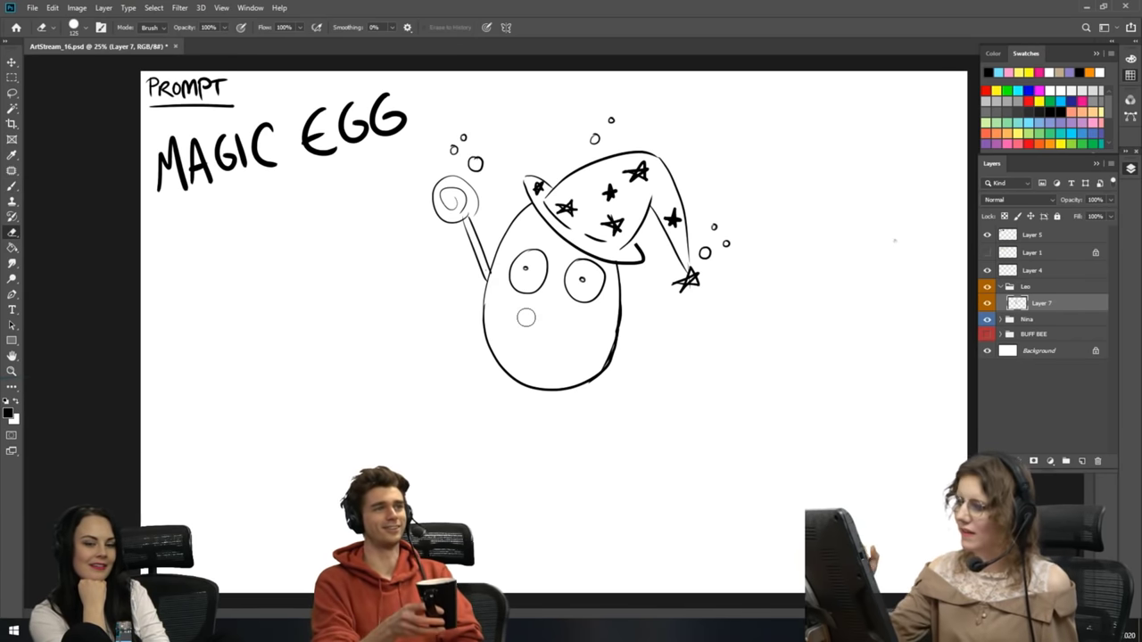
pyautogui.click(12, 184)
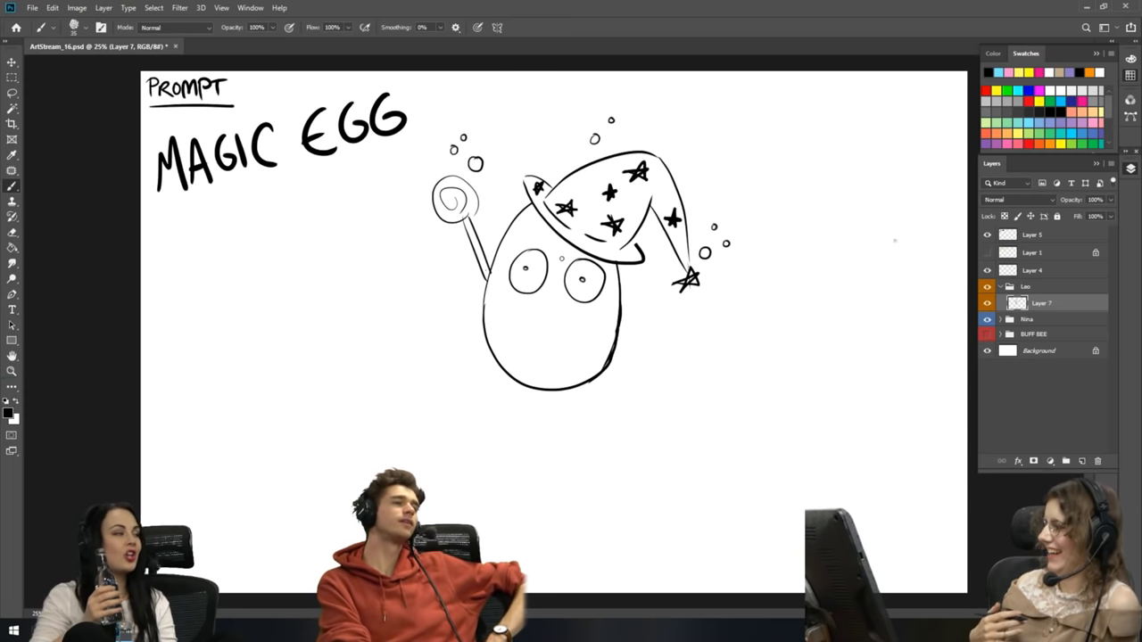
pyautogui.rightClick(525, 235)
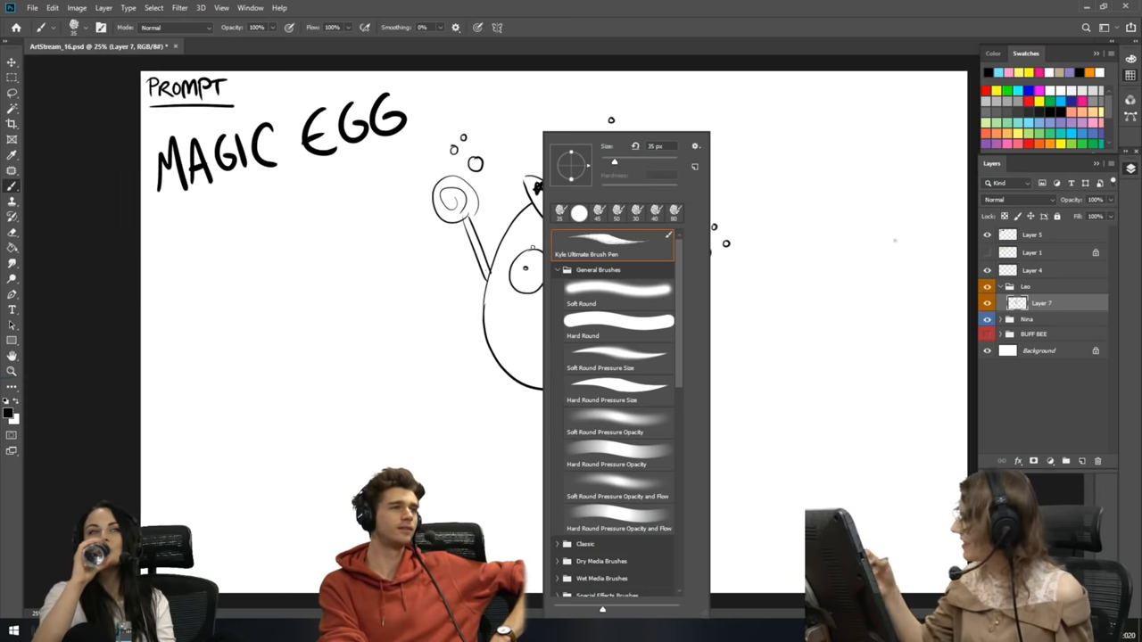
pyautogui.click(785, 422)
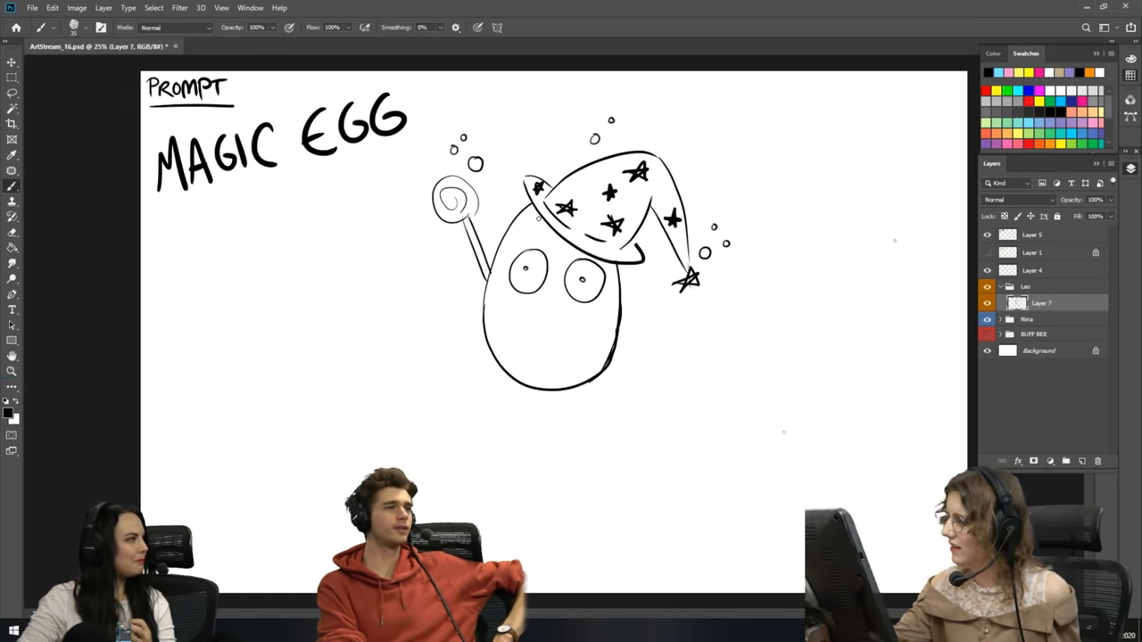
pyautogui.moveTo(549, 233); pyautogui.dragTo(536, 249)
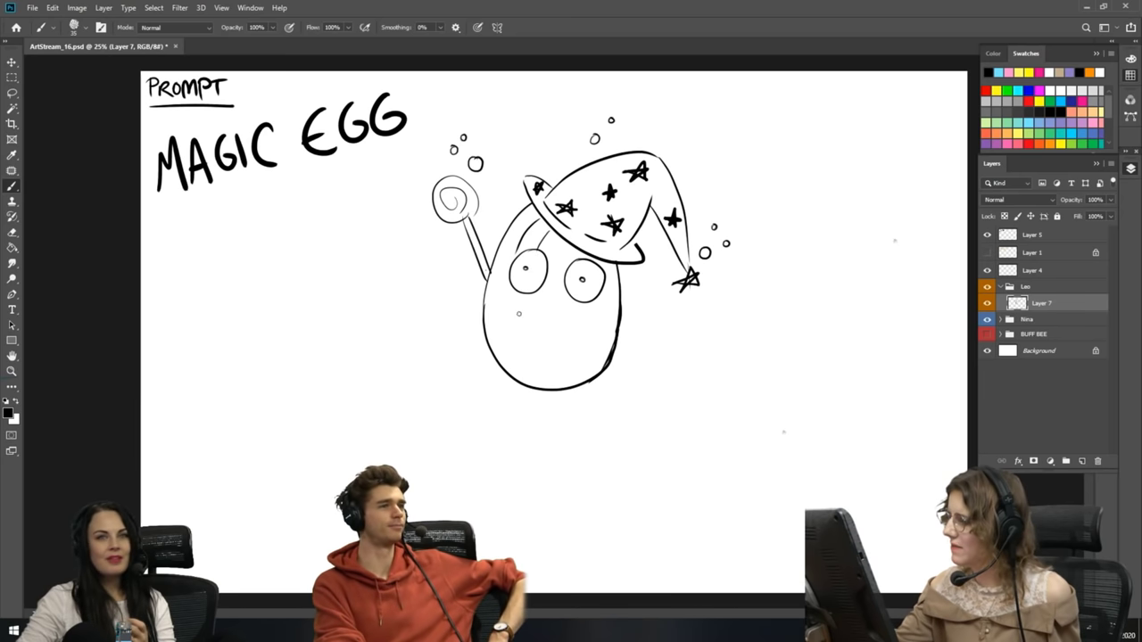
pyautogui.rightClick(511, 289)
pyautogui.click(723, 353)
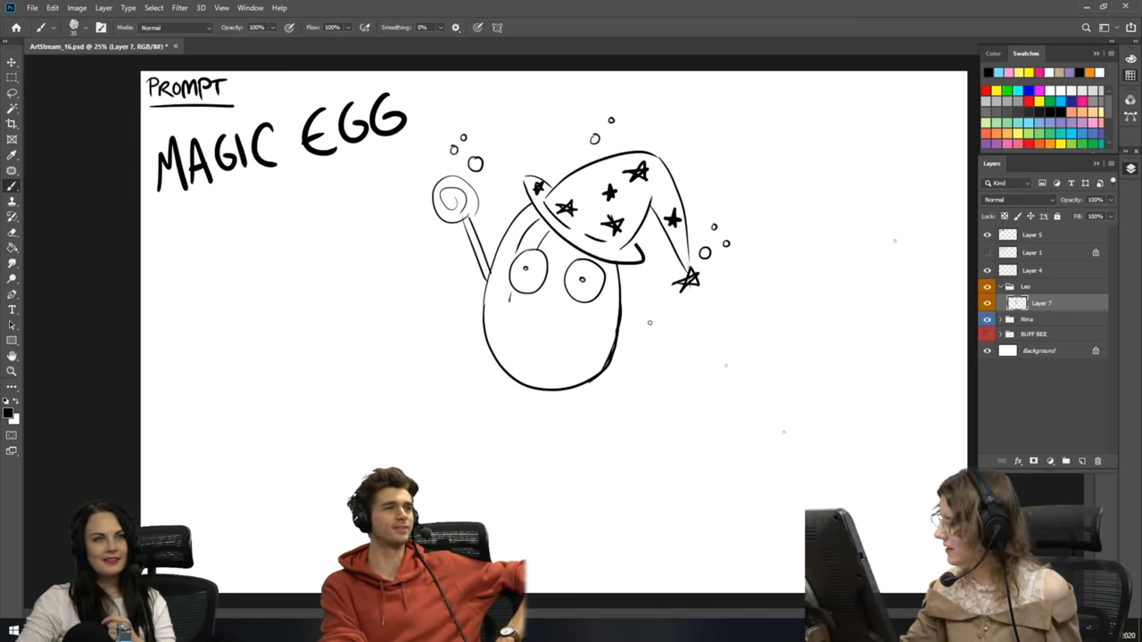
pyautogui.moveTo(512, 287); pyautogui.dragTo(506, 344)
pyautogui.moveTo(523, 293)
pyautogui.mouseDown()
pyautogui.moveTo(510, 357)
pyautogui.moveTo(525, 385)
pyautogui.mouseUp()
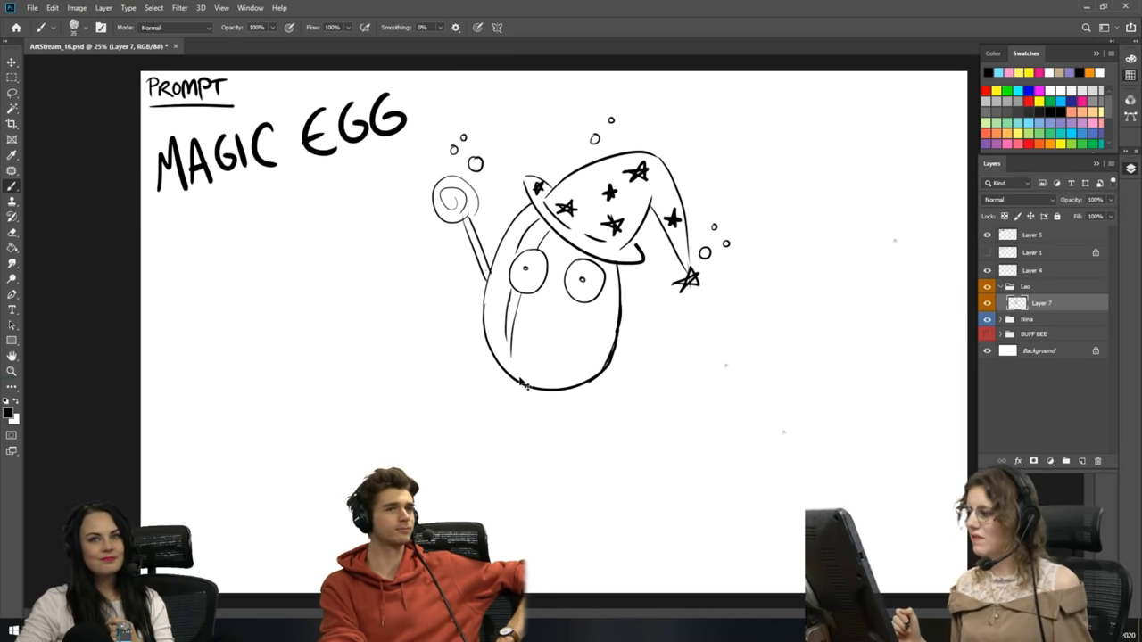
# - Undo all of the curved shine lines on the egg's left side
pyautogui.hotkey('ctrl', 'z')
pyautogui.hotkey('ctrl', 'z')
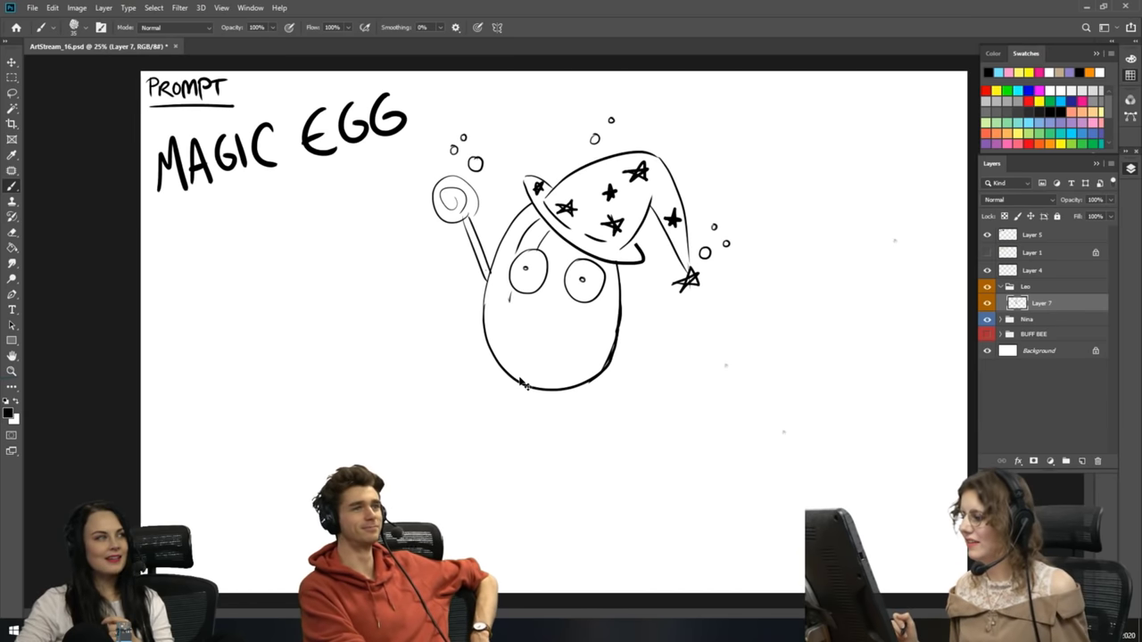
pyautogui.hotkey('ctrl', 'z')
pyautogui.hotkey('ctrl', 'z')
pyautogui.hotkey('ctrl', 'z')
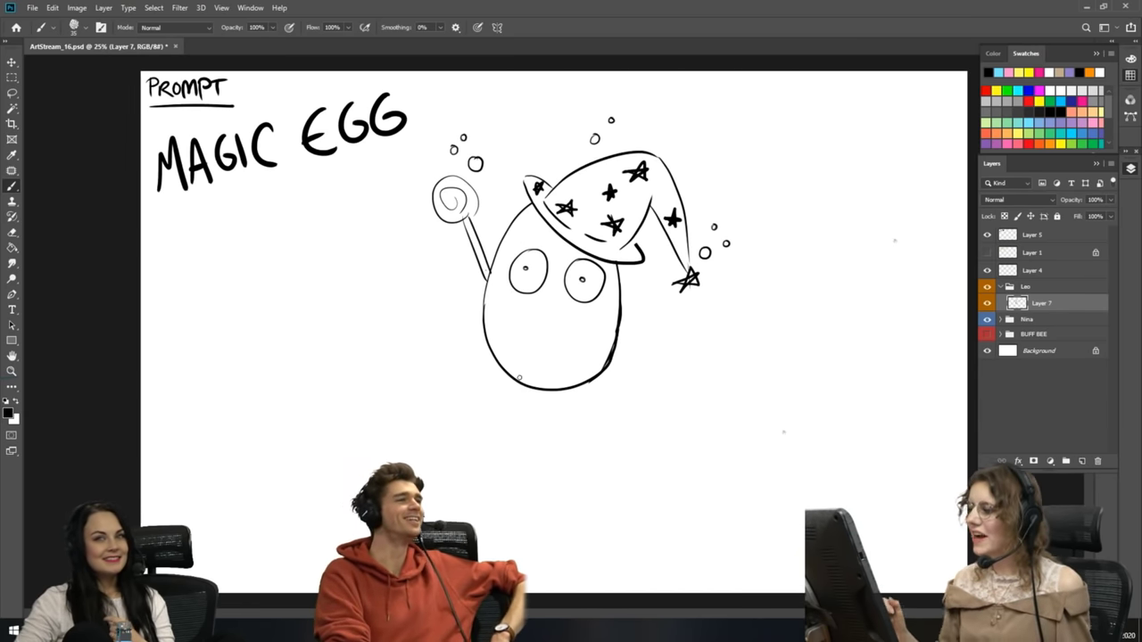
# - Lasso the spiral wand beside the egg, delete it and clear the selection
pyautogui.press('l')
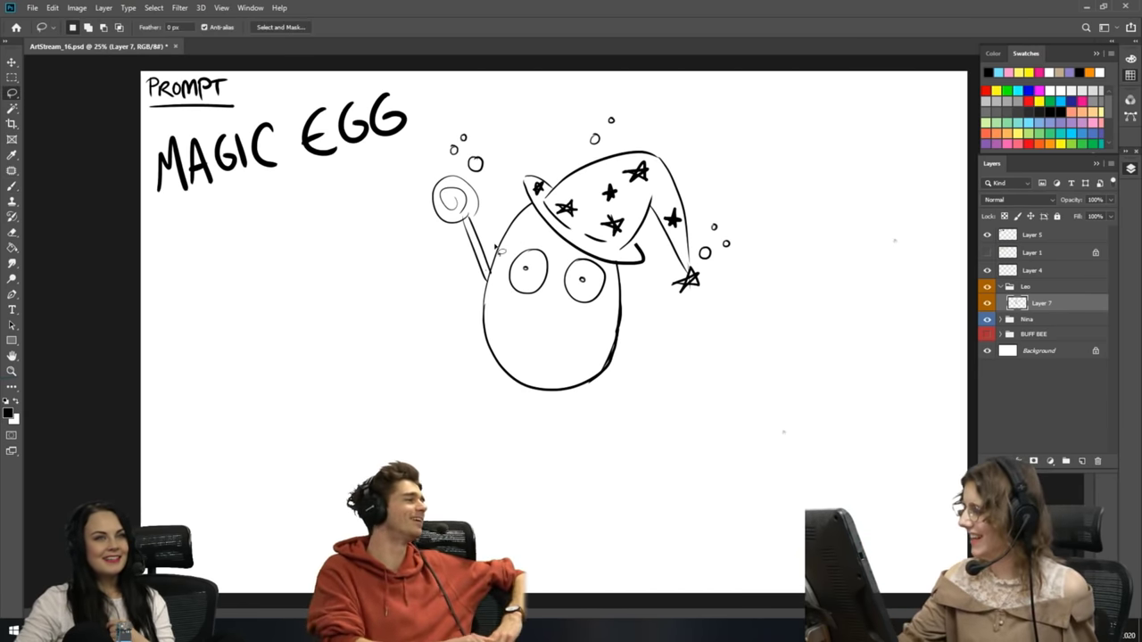
pyautogui.moveTo(492, 256)
pyautogui.mouseDown()
pyautogui.moveTo(438, 282)
pyautogui.moveTo(416, 230)
pyautogui.moveTo(423, 175)
pyautogui.moveTo(480, 179)
pyautogui.moveTo(495, 205)
pyautogui.moveTo(493, 266)
pyautogui.mouseUp()
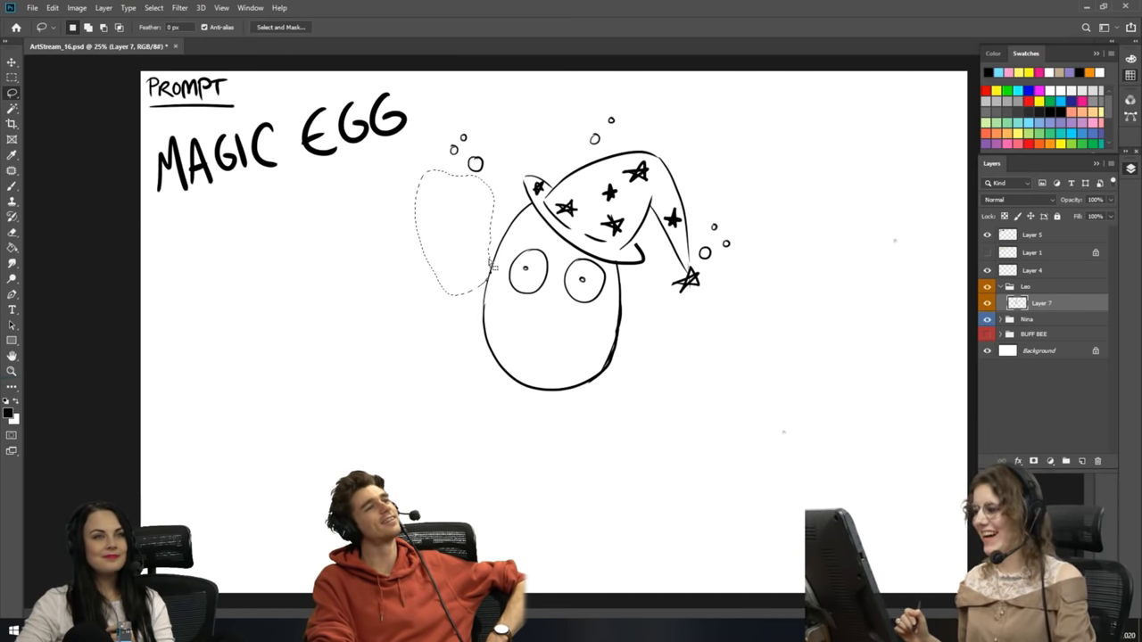
pyautogui.hotkey('ctrl', 'd')
# - Draw a new wand stick of two parallel lines rising from the egg's left edge with the Brush tool, undoing unsuccessful strokes
pyautogui.click(12, 186)
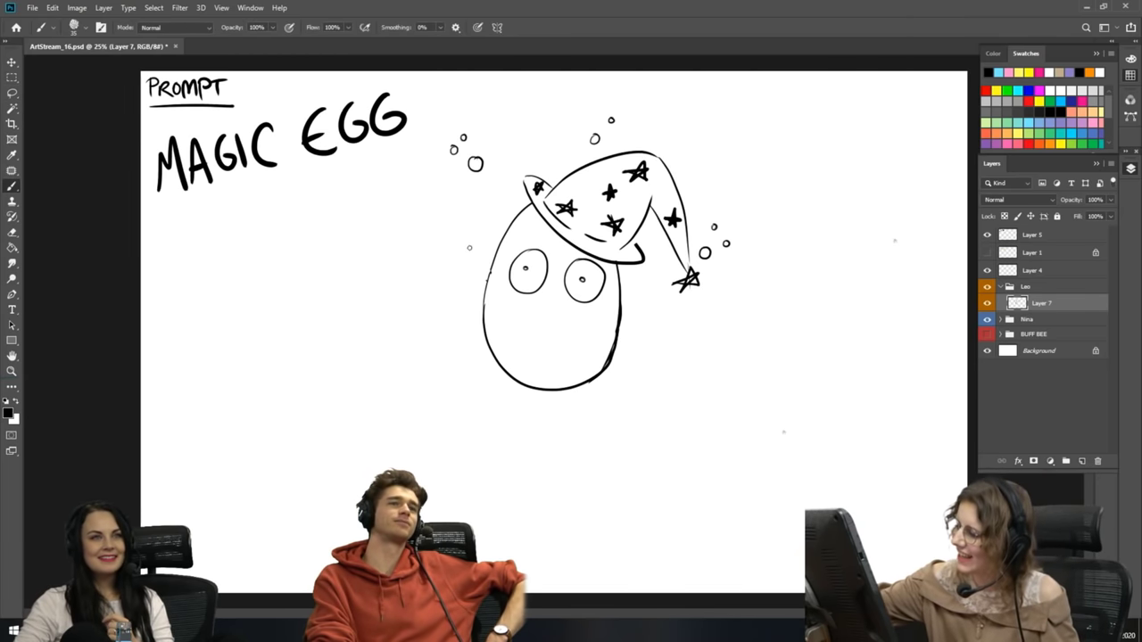
pyautogui.moveTo(458, 231); pyautogui.dragTo(487, 284)
pyautogui.moveTo(465, 227); pyautogui.dragTo(491, 275)
pyautogui.hotkey('ctrl', 'z')
pyautogui.hotkey('ctrl', 'z')
pyautogui.moveTo(460, 232); pyautogui.dragTo(489, 290)
pyautogui.rightClick(470, 224)
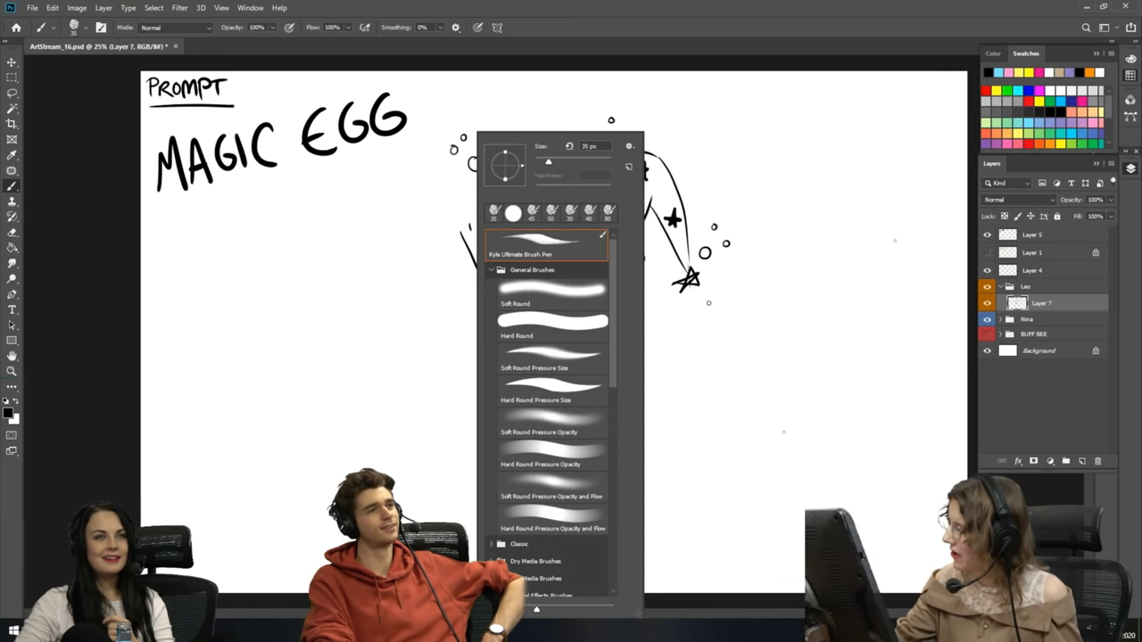
pyautogui.click(750, 341)
pyautogui.moveTo(468, 222); pyautogui.dragTo(491, 286)
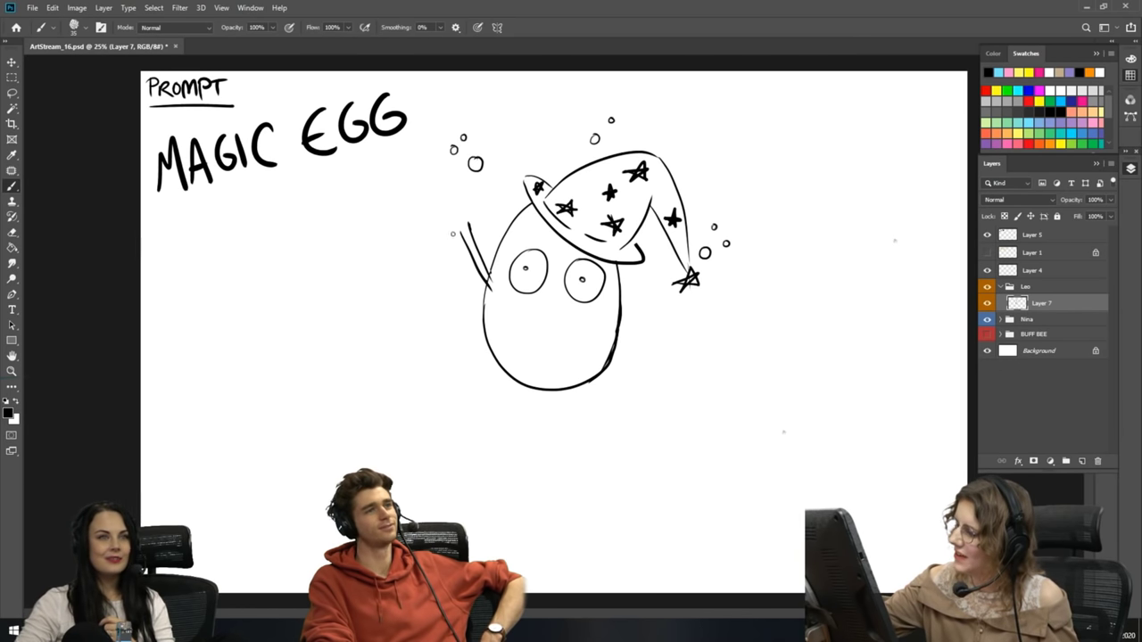
# - Try outlining a star at the tip of the wand and undo the strokes
pyautogui.rightClick(476, 223)
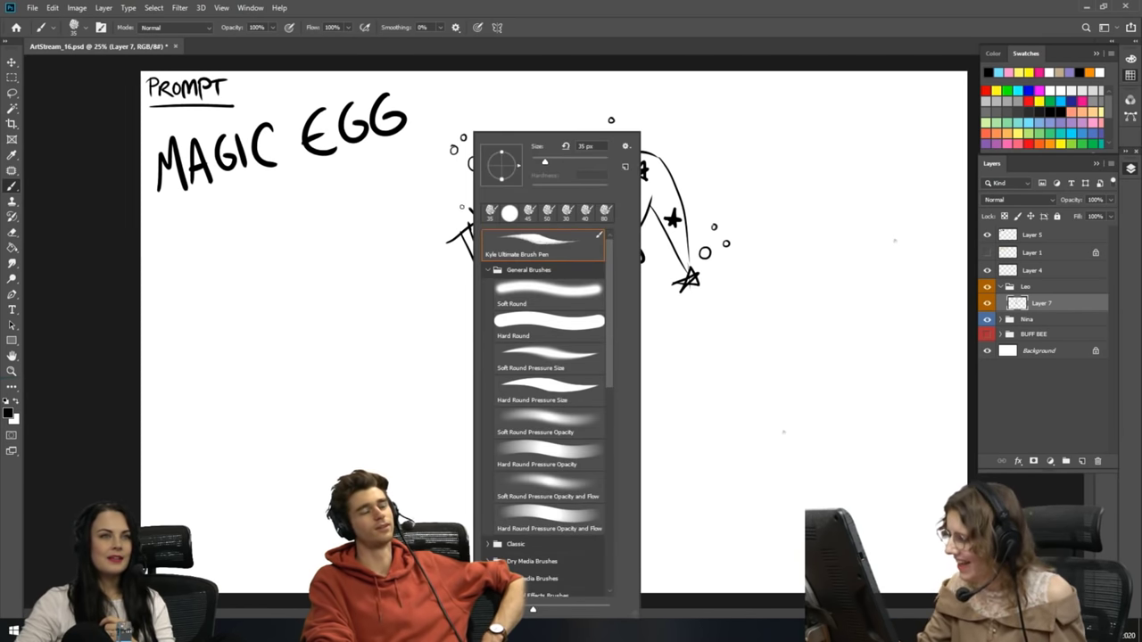
pyautogui.click(765, 396)
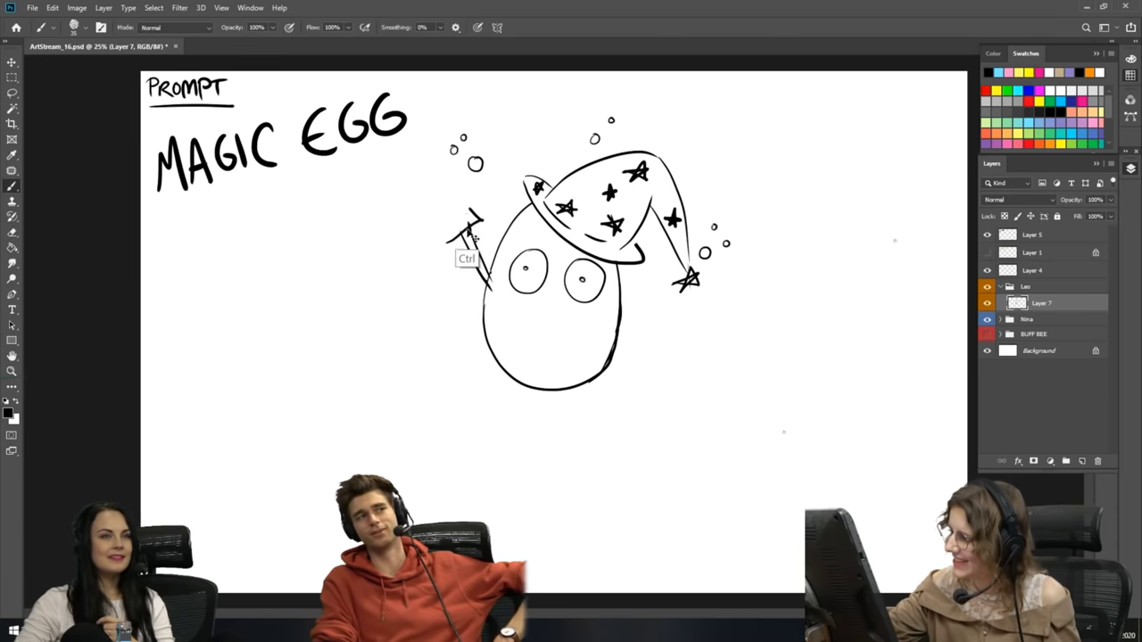
pyautogui.hotkey('ctrl', 'z')
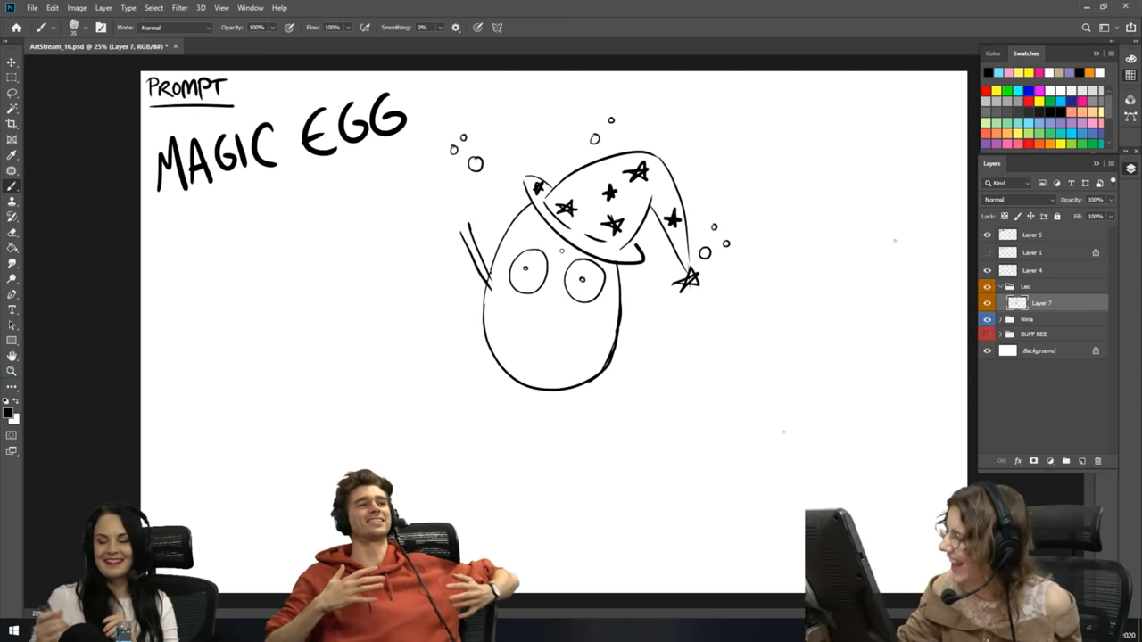
# - Try drawing a tiny smiley face between the hat brim and the egg's left eye, and undo it
pyautogui.moveTo(542, 229); pyautogui.dragTo(552, 242)
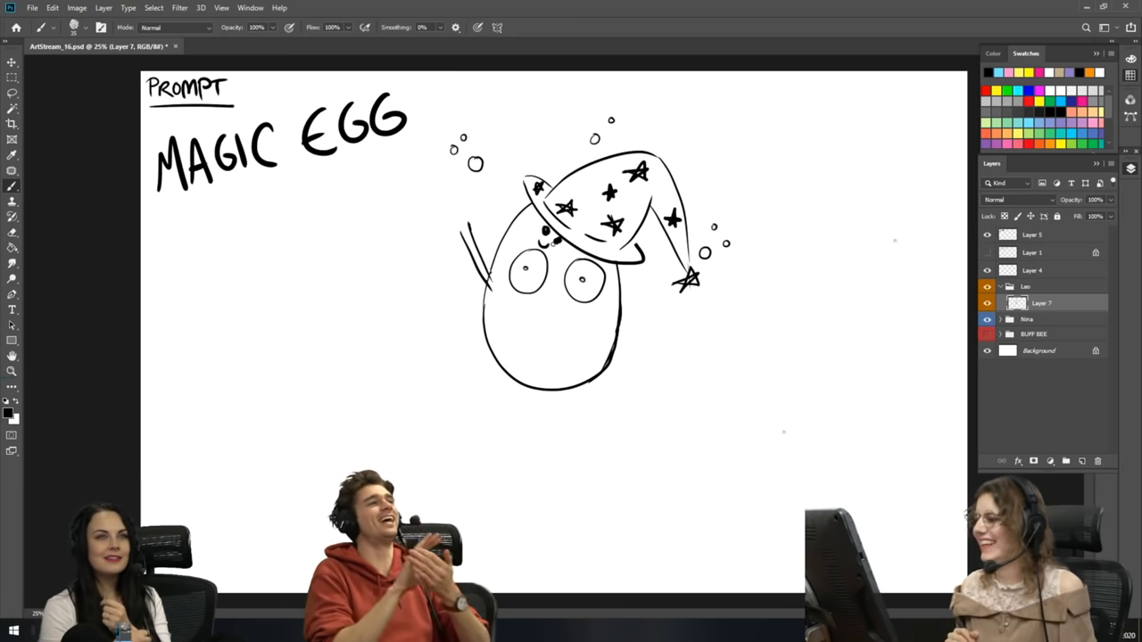
pyautogui.hotkey('ctrl', 'z')
pyautogui.hotkey('ctrl', 'z')
pyautogui.hotkey('ctrl', 'z')
pyautogui.hotkey('ctrl', 'z')
# - Redraw the wand's right line and top the stick with a five-pointed star filled solid black
pyautogui.moveTo(469, 221); pyautogui.dragTo(491, 275)
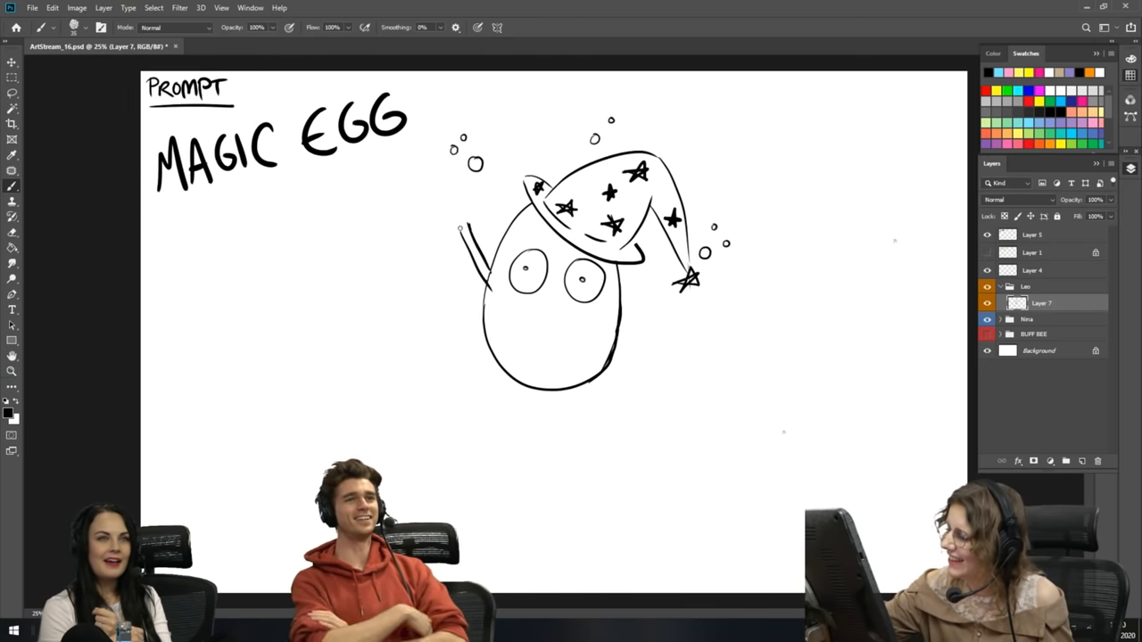
pyautogui.moveTo(462, 231)
pyautogui.mouseDown()
pyautogui.moveTo(454, 196)
pyautogui.moveTo(468, 235)
pyautogui.moveTo(476, 205)
pyautogui.moveTo(446, 241)
pyautogui.mouseUp()
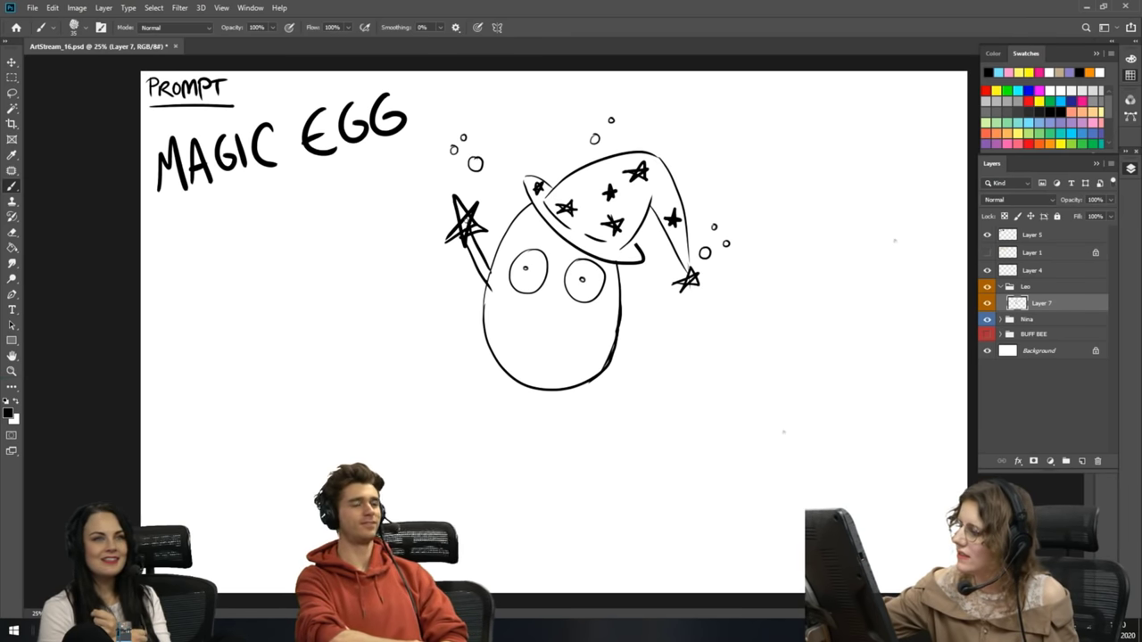
pyautogui.moveTo(456, 230); pyautogui.dragTo(462, 246)
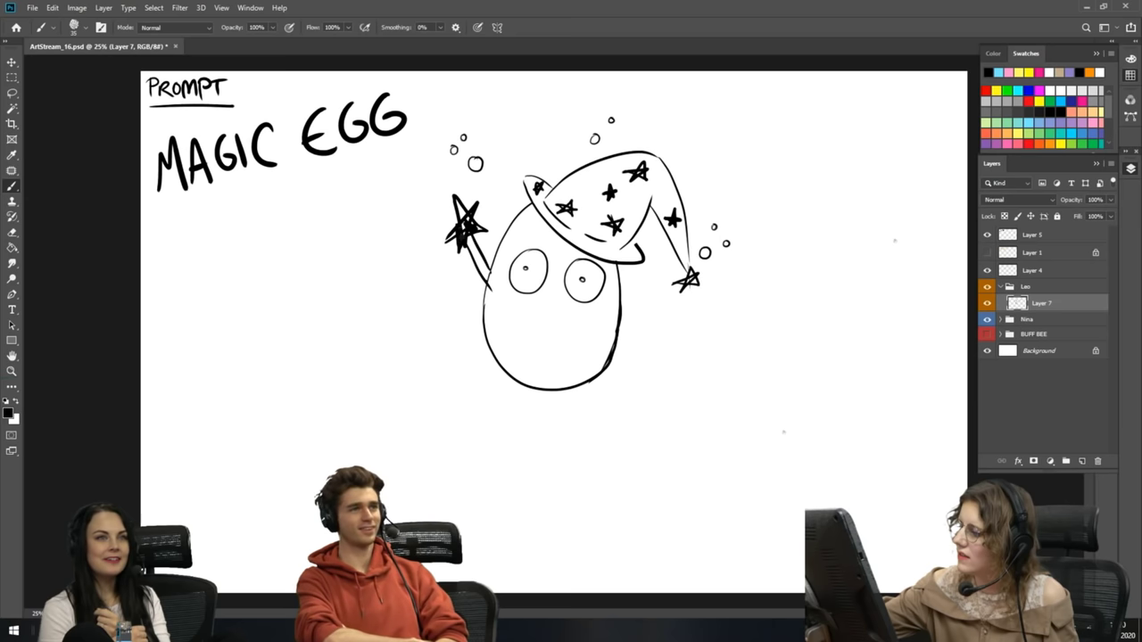
pyautogui.moveTo(470, 230); pyautogui.dragTo(465, 234)
pyautogui.rightClick(465, 221)
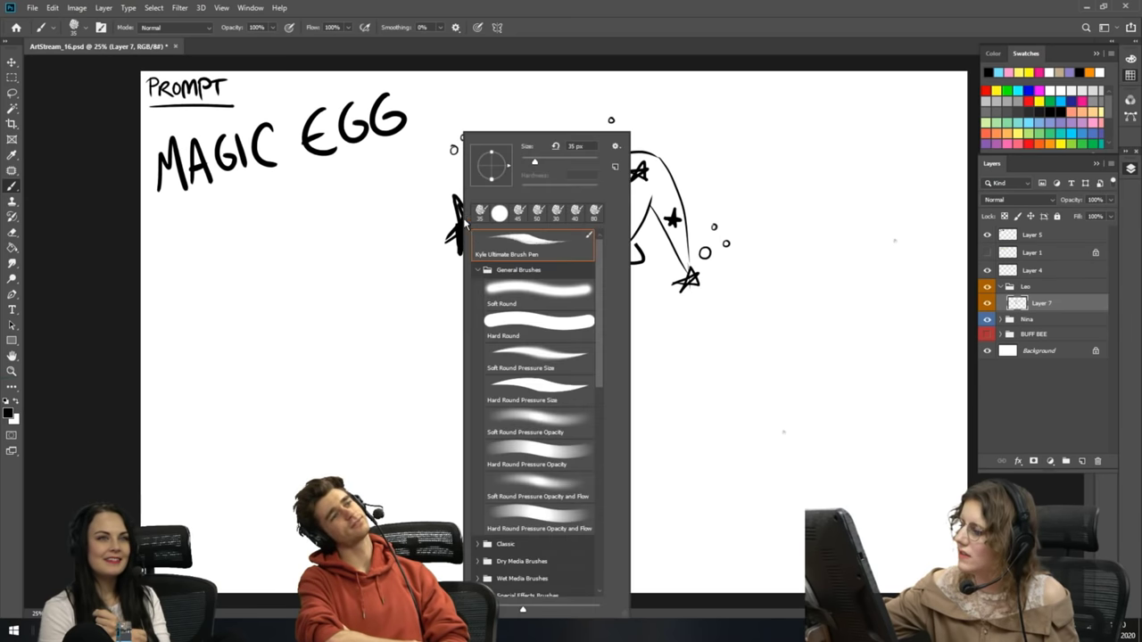
pyautogui.press('Escape')
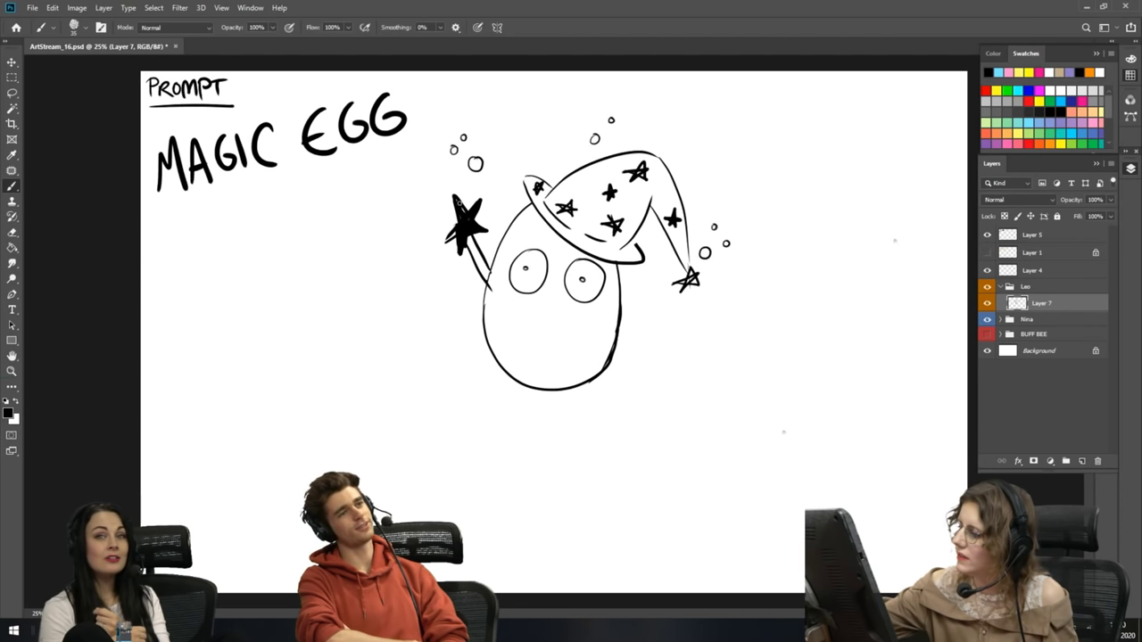
pyautogui.moveTo(446, 235); pyautogui.dragTo(458, 240)
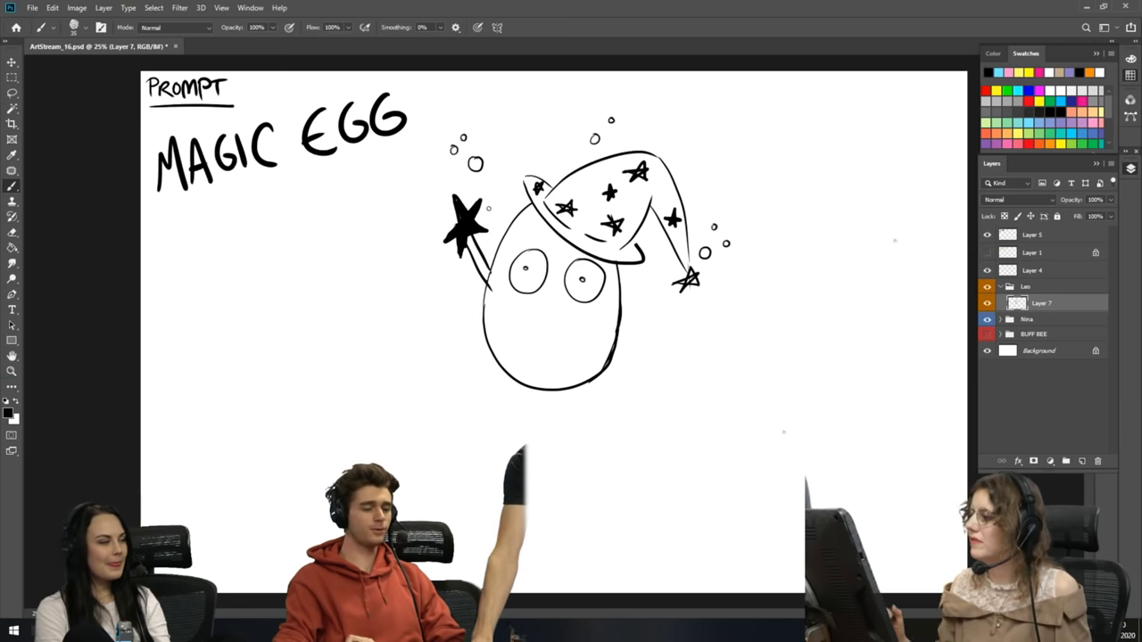
# - Add a U-shaped nose, bolder pupils and outlined shine marks along the egg's left side, undoing an unsuccessful stroke
pyautogui.rightClick(462, 228)
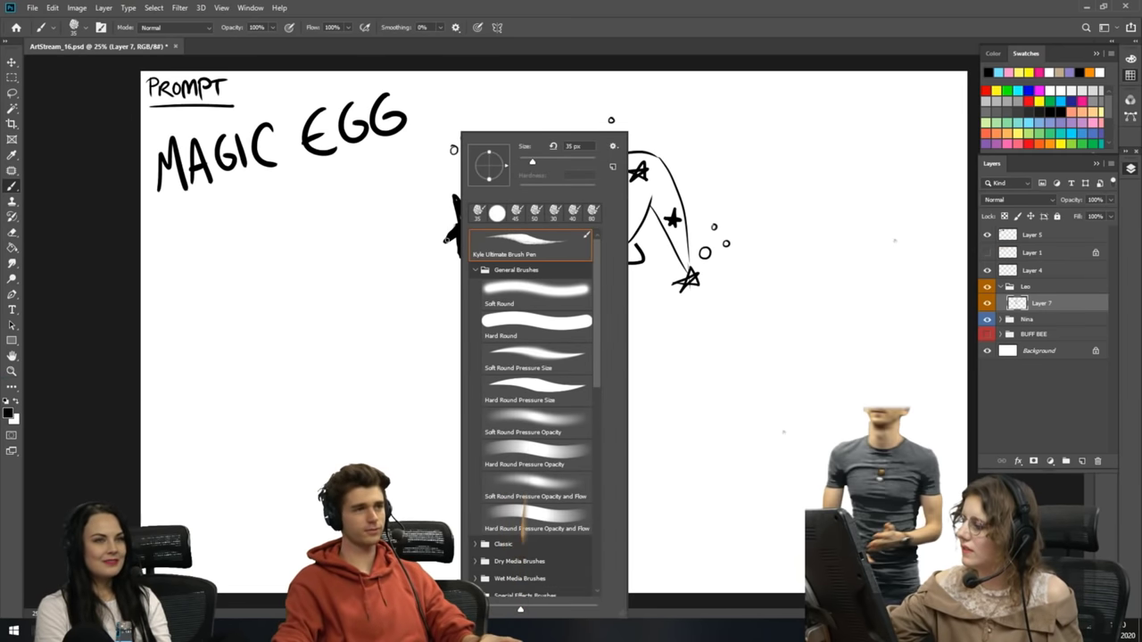
pyautogui.press('Escape')
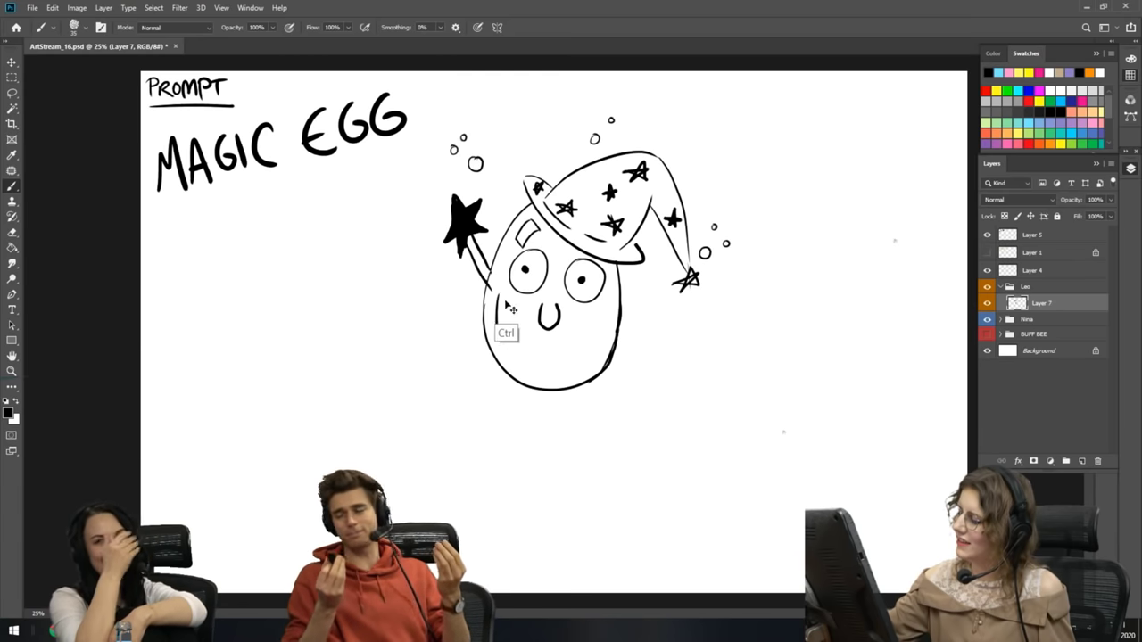
pyautogui.hotkey('ctrl', 'z')
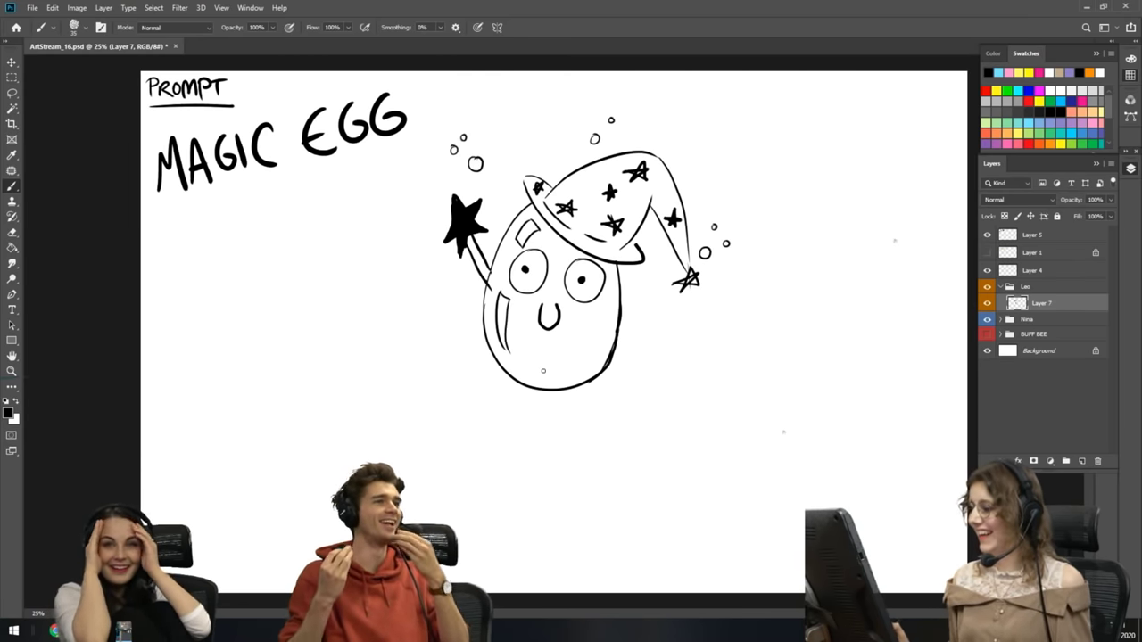
# - Create a new layer beneath the egg's line art layer and set the painting colour to Pastel Yellow
pyautogui.click(1081, 461)
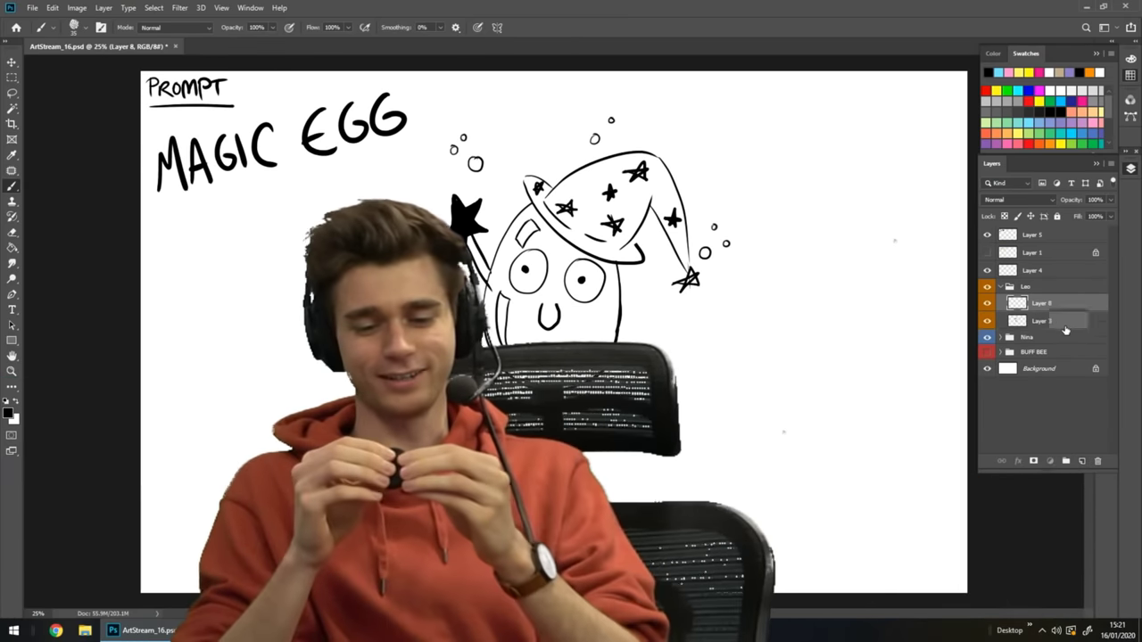
pyautogui.moveTo(1043, 305); pyautogui.dragTo(1061, 330)
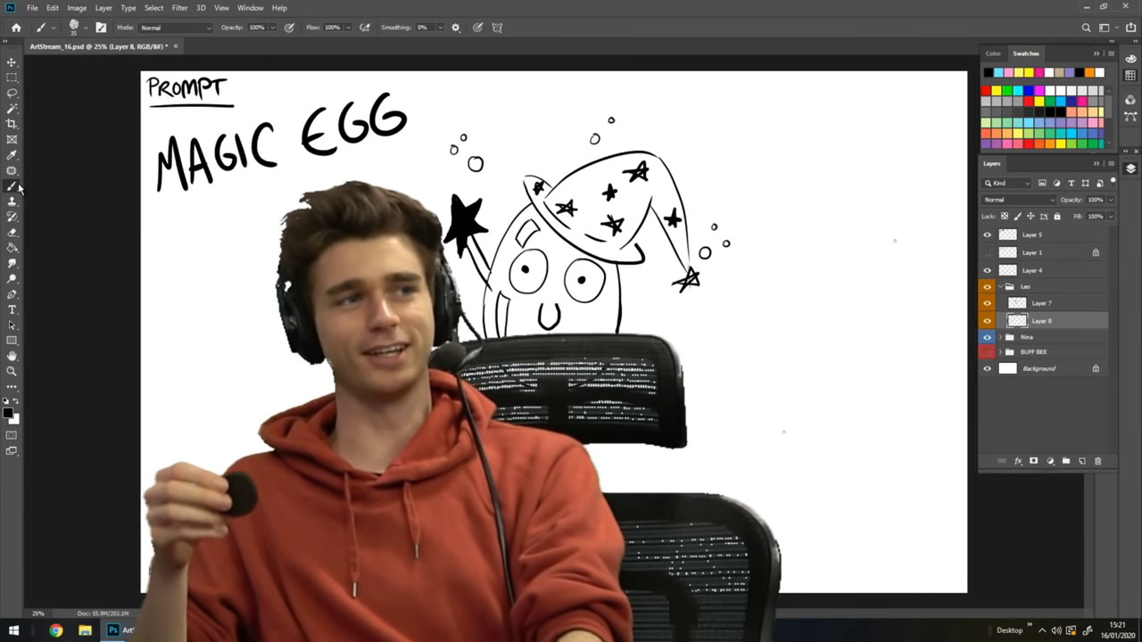
pyautogui.click(1096, 110)
pyautogui.click(1098, 109)
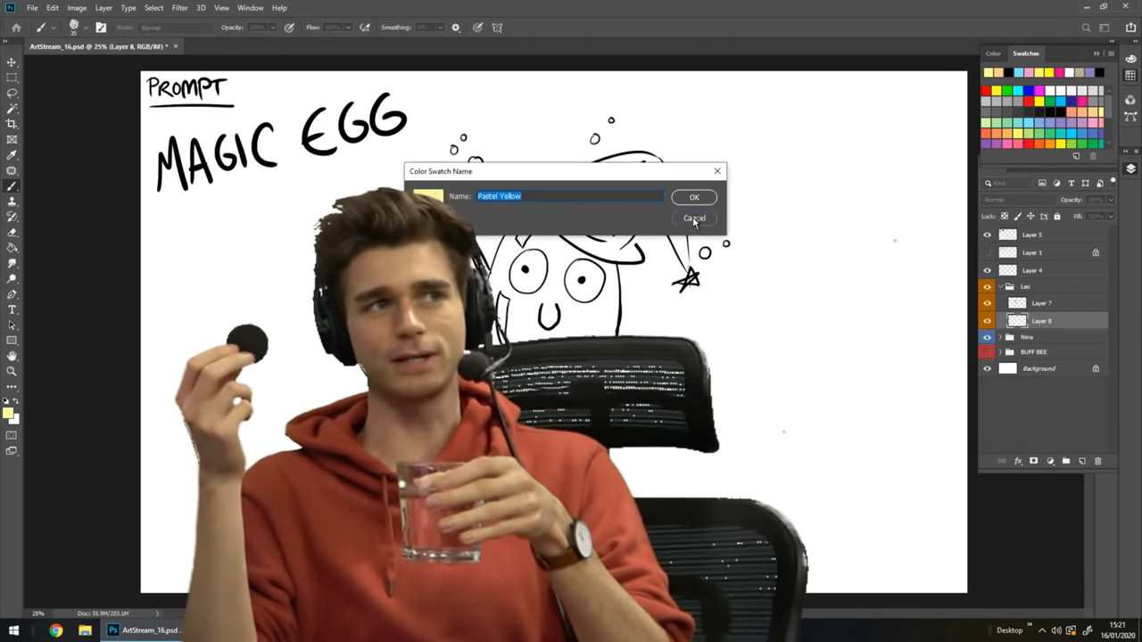
pyautogui.click(692, 216)
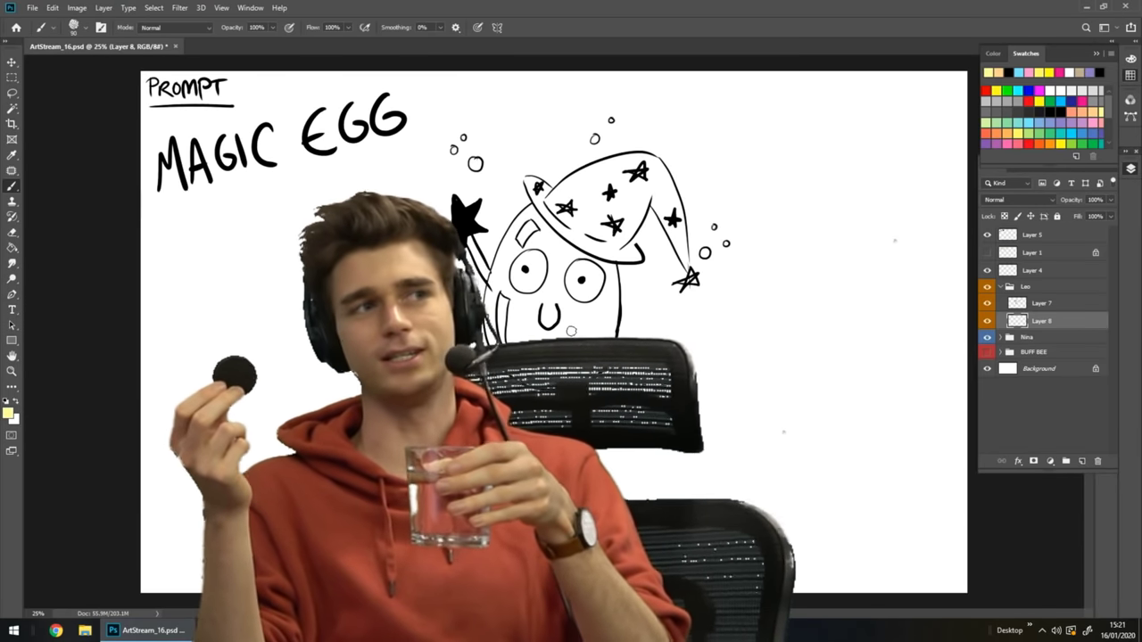
# - Enlarge the brush to 400 px and paint the egg's body yellow around the white eyes
pyautogui.press(']')
pyautogui.press(']')
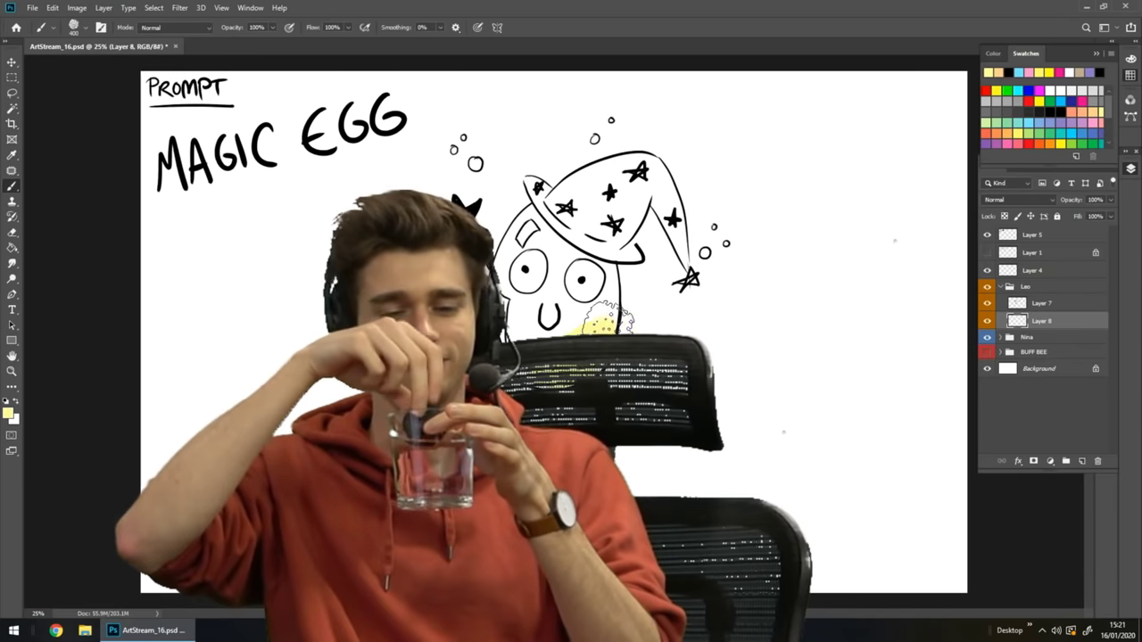
pyautogui.moveTo(555, 296)
pyautogui.mouseDown()
pyautogui.moveTo(567, 250)
pyautogui.moveTo(589, 308)
pyautogui.moveTo(614, 279)
pyautogui.mouseUp()
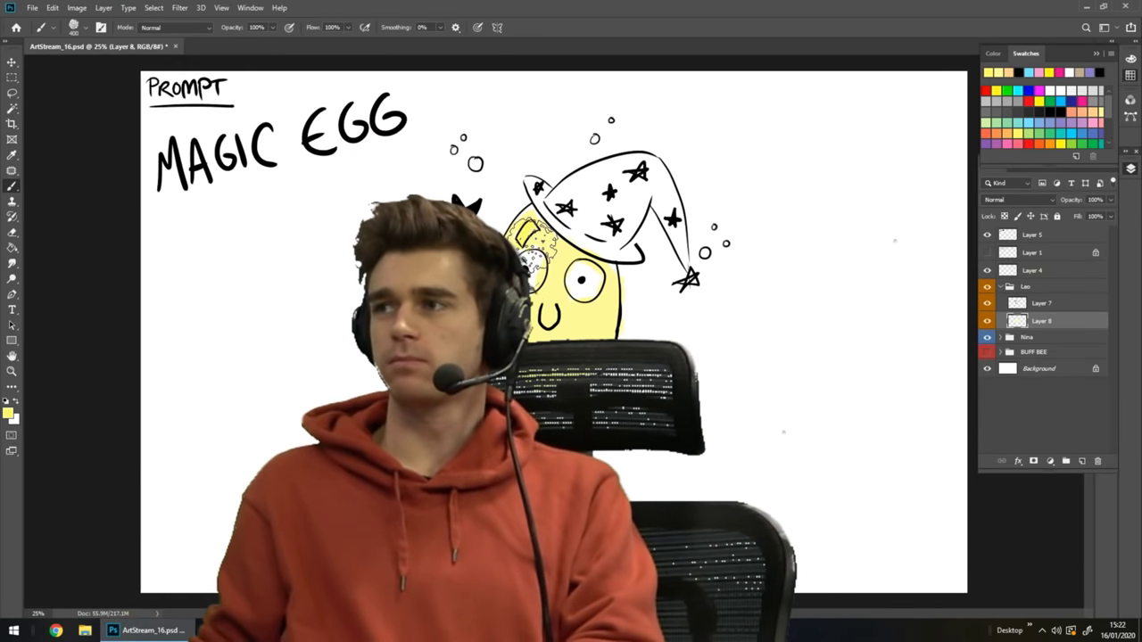
# - Paint the egg's U-shaped nose pink on the colour layer beneath the line art
pyautogui.click(1020, 133)
pyautogui.moveTo(533, 302); pyautogui.dragTo(563, 332)
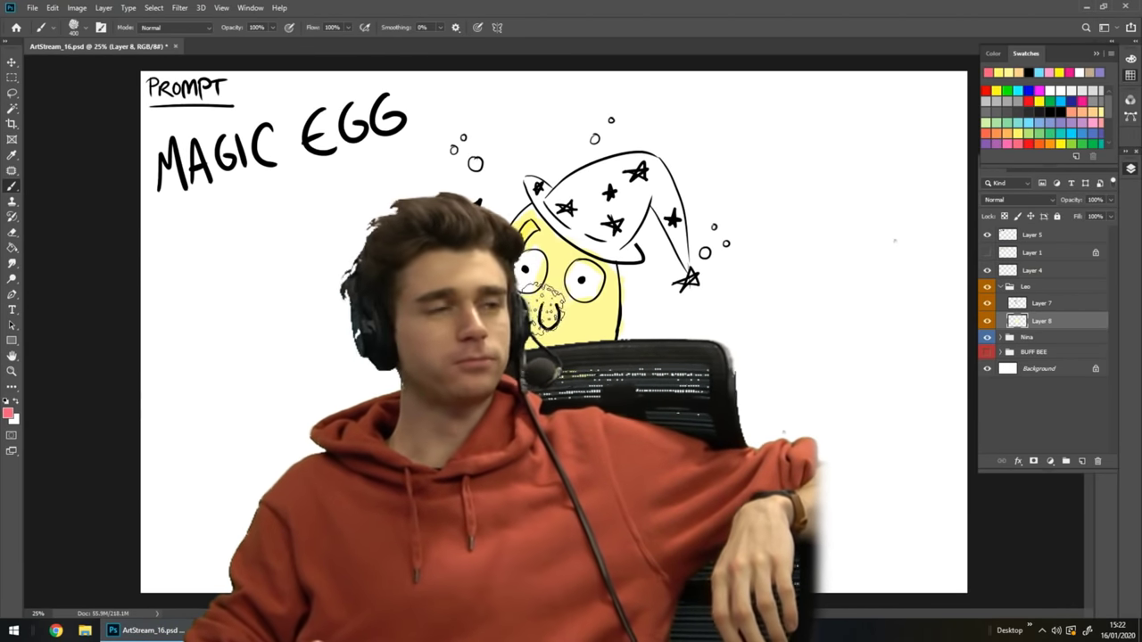
pyautogui.hotkey('ctrl', 'z')
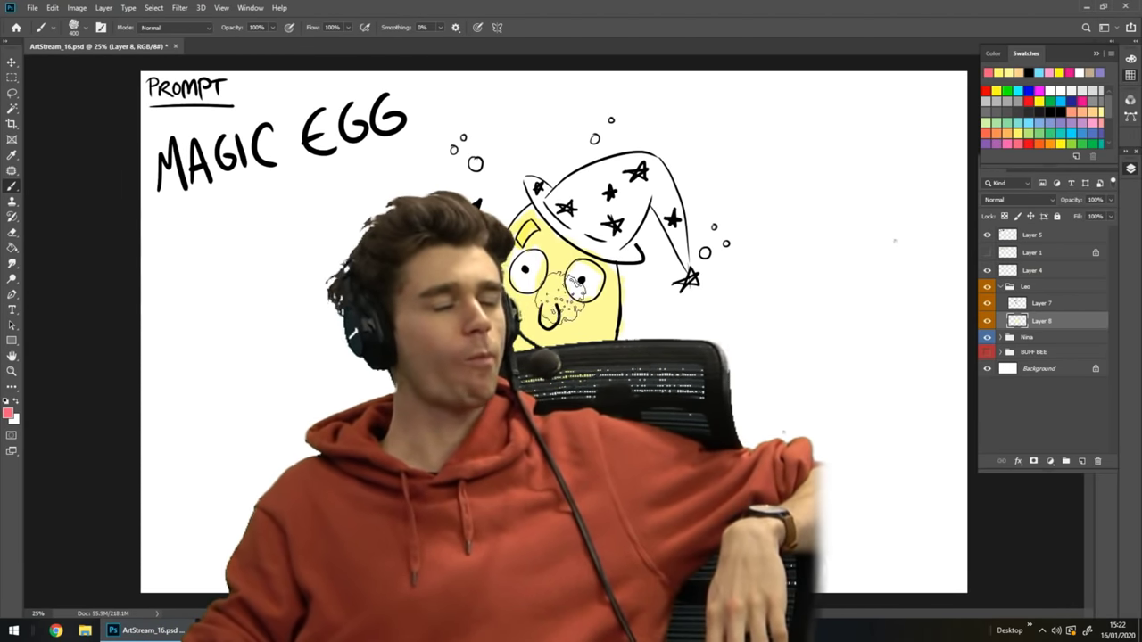
pyautogui.hotkey('ctrl', 'shift', 'z')
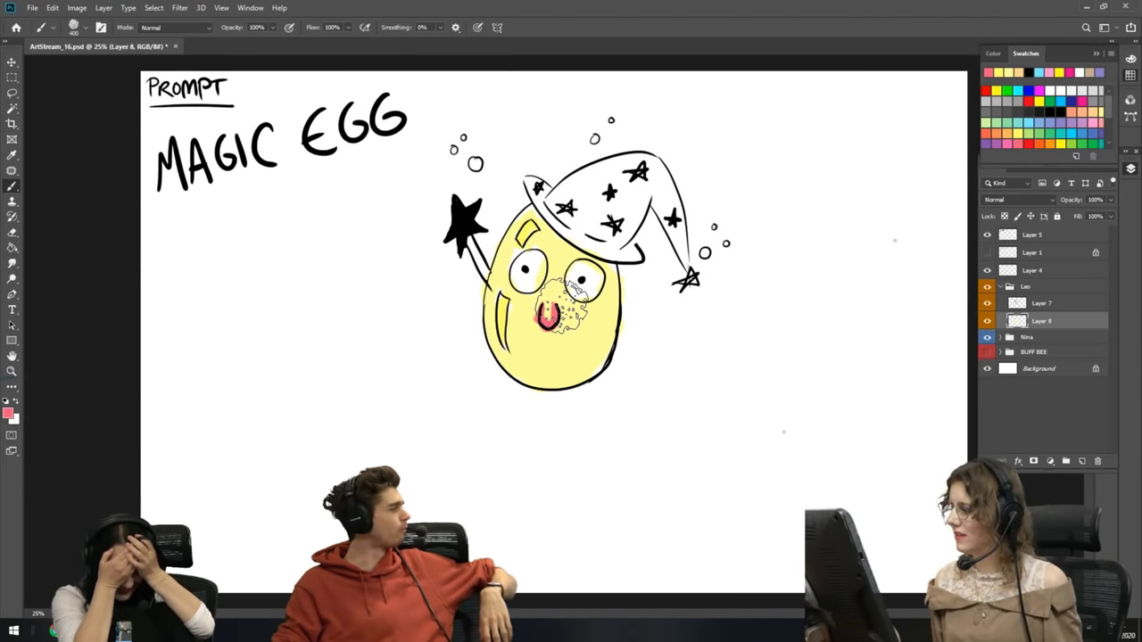
# - Fill the wizard hat and its brim with purple, and shade the brim and the folded tip dark blue
pyautogui.click(990, 143)
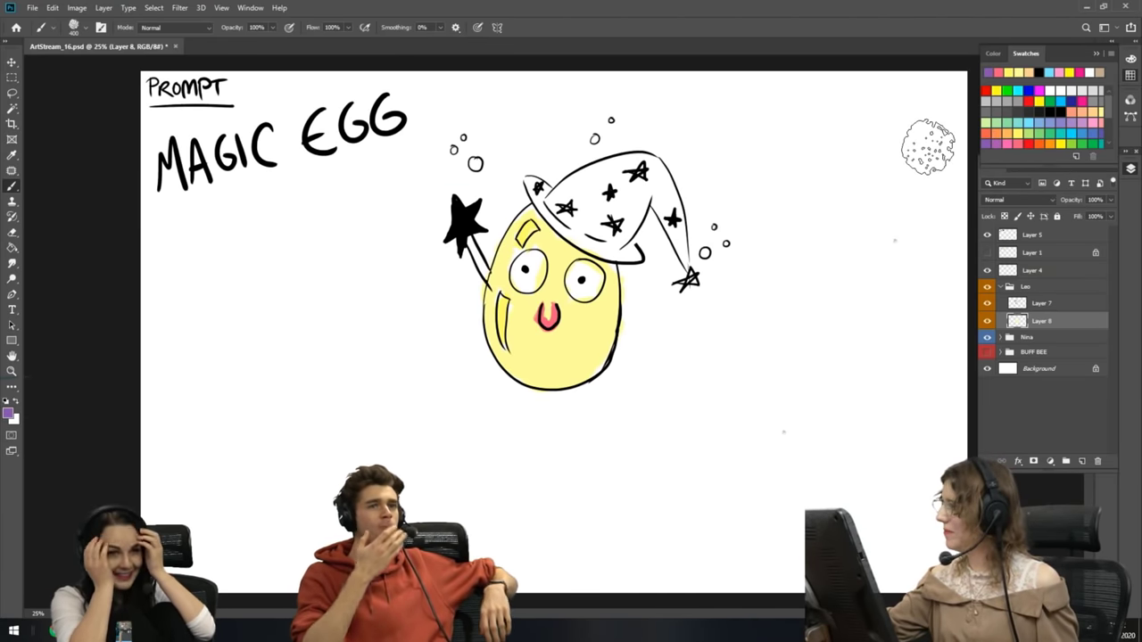
pyautogui.moveTo(586, 205)
pyautogui.mouseDown()
pyautogui.moveTo(624, 179)
pyautogui.moveTo(606, 210)
pyautogui.moveTo(615, 223)
pyautogui.mouseUp()
pyautogui.moveTo(665, 187); pyautogui.dragTo(691, 267)
pyautogui.hotkey('ctrl', 'z')
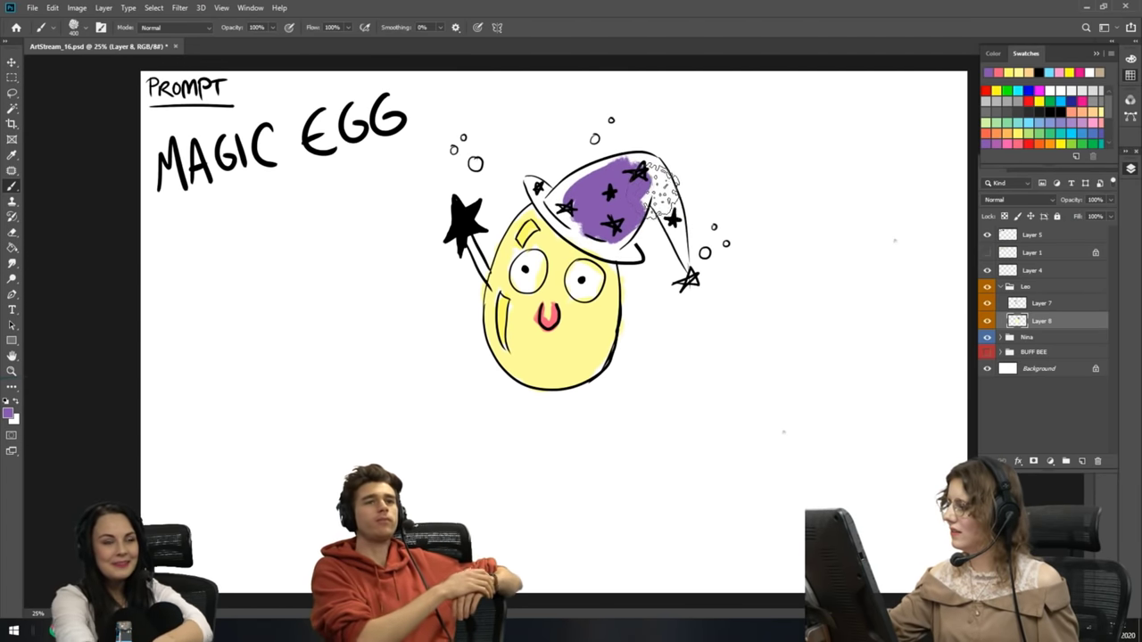
pyautogui.moveTo(659, 178)
pyautogui.mouseDown()
pyautogui.moveTo(685, 267)
pyautogui.moveTo(659, 183)
pyautogui.moveTo(676, 183)
pyautogui.moveTo(685, 268)
pyautogui.mouseUp()
pyautogui.hotkey('ctrl', 'z')
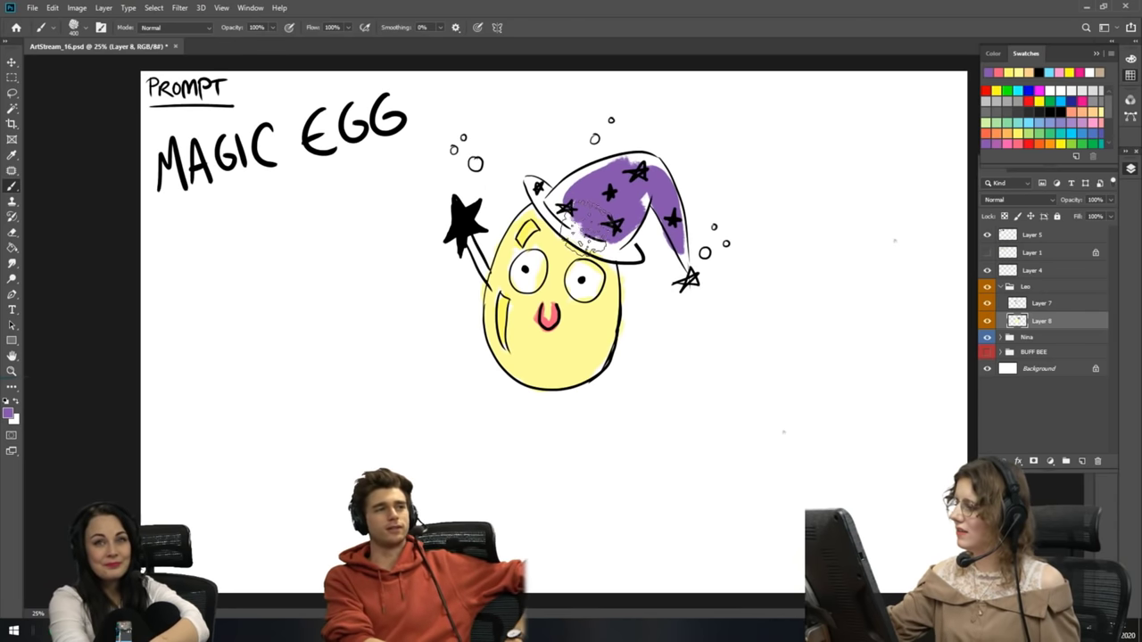
pyautogui.moveTo(562, 211); pyautogui.dragTo(532, 160)
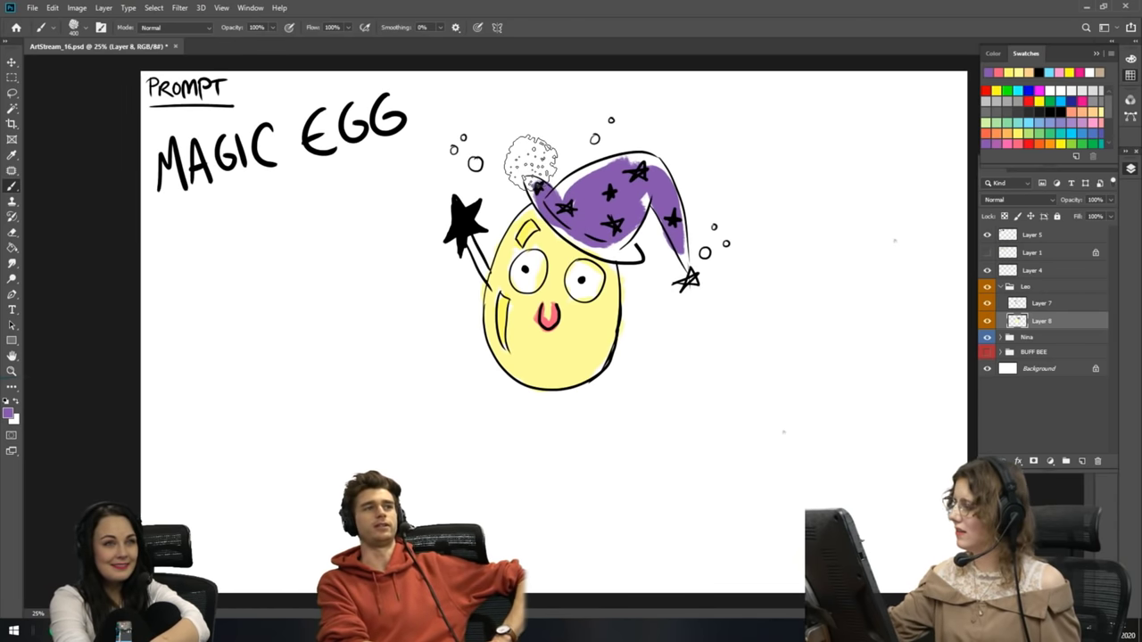
pyautogui.click(1049, 95)
pyautogui.moveTo(571, 223)
pyautogui.mouseDown()
pyautogui.moveTo(673, 249)
pyautogui.moveTo(660, 205)
pyautogui.moveTo(625, 223)
pyautogui.moveTo(642, 228)
pyautogui.moveTo(638, 243)
pyautogui.moveTo(597, 236)
pyautogui.moveTo(606, 241)
pyautogui.moveTo(557, 203)
pyautogui.moveTo(614, 236)
pyautogui.moveTo(624, 259)
pyautogui.moveTo(607, 258)
pyautogui.moveTo(651, 259)
pyautogui.moveTo(700, 227)
pyautogui.moveTo(655, 196)
pyautogui.moveTo(687, 263)
pyautogui.moveTo(617, 236)
pyautogui.moveTo(646, 192)
pyautogui.mouseUp()
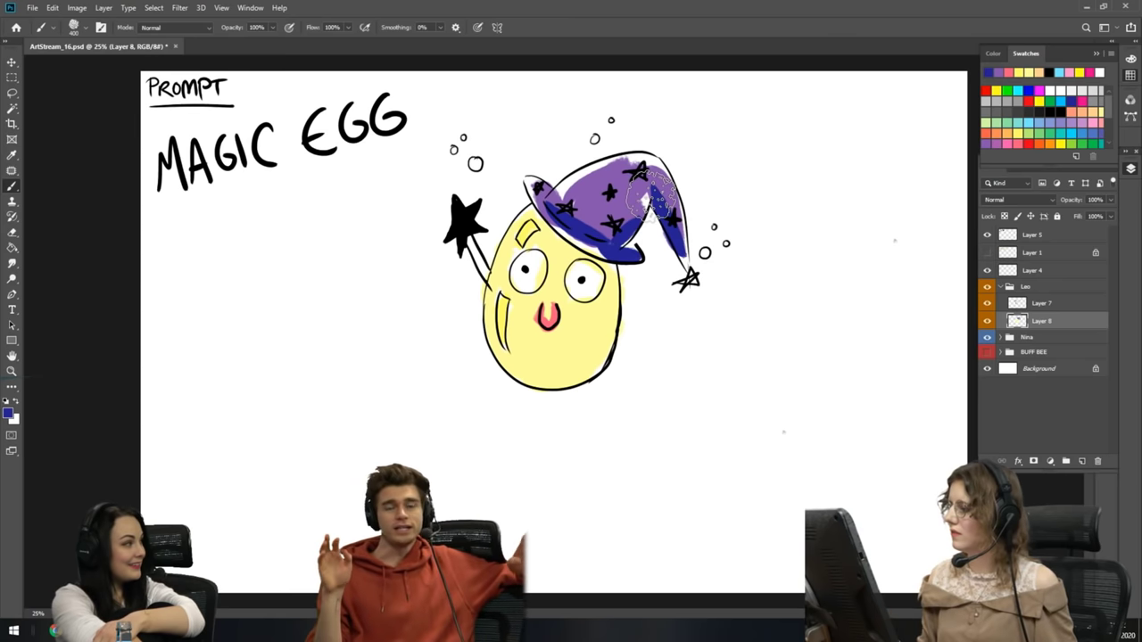
# - Colour the stars on the hat, its brim and its drooping tip yellow
pyautogui.click(1027, 123)
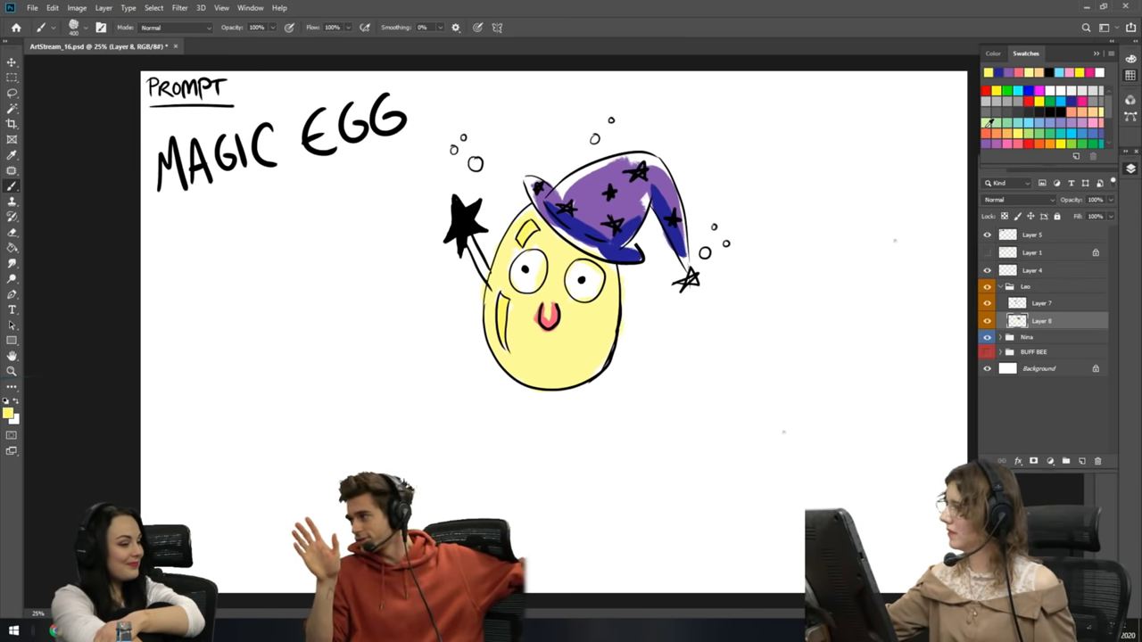
pyautogui.moveTo(560, 202)
pyautogui.mouseDown()
pyautogui.moveTo(605, 190)
pyautogui.moveTo(614, 200)
pyautogui.moveTo(642, 176)
pyautogui.mouseUp()
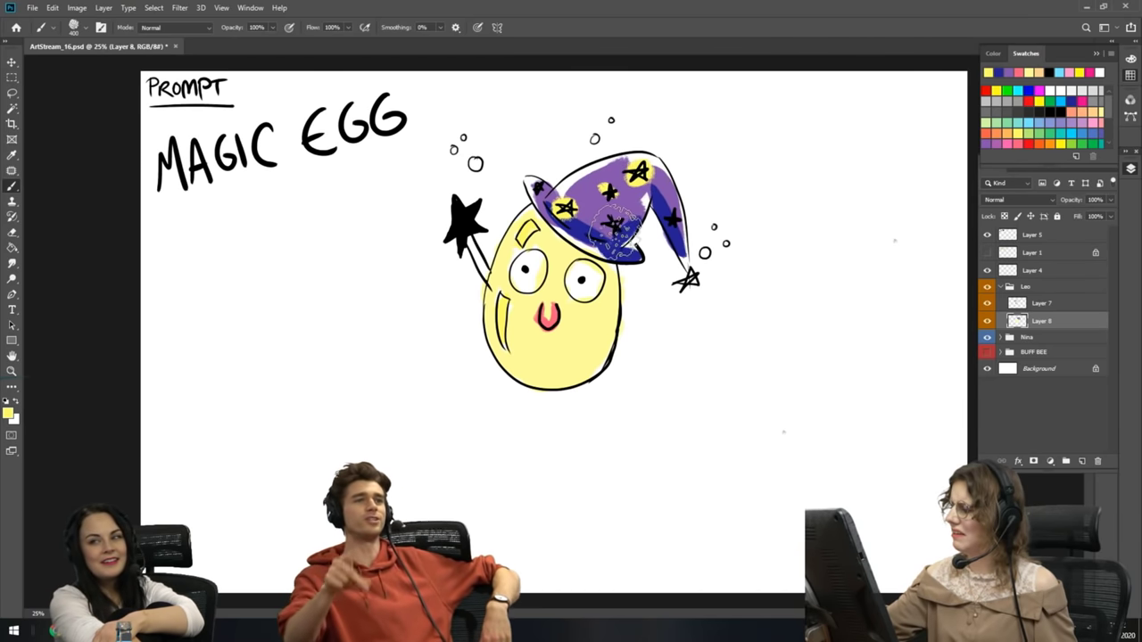
pyautogui.moveTo(667, 213); pyautogui.dragTo(675, 221)
pyautogui.moveTo(685, 274); pyautogui.dragTo(690, 282)
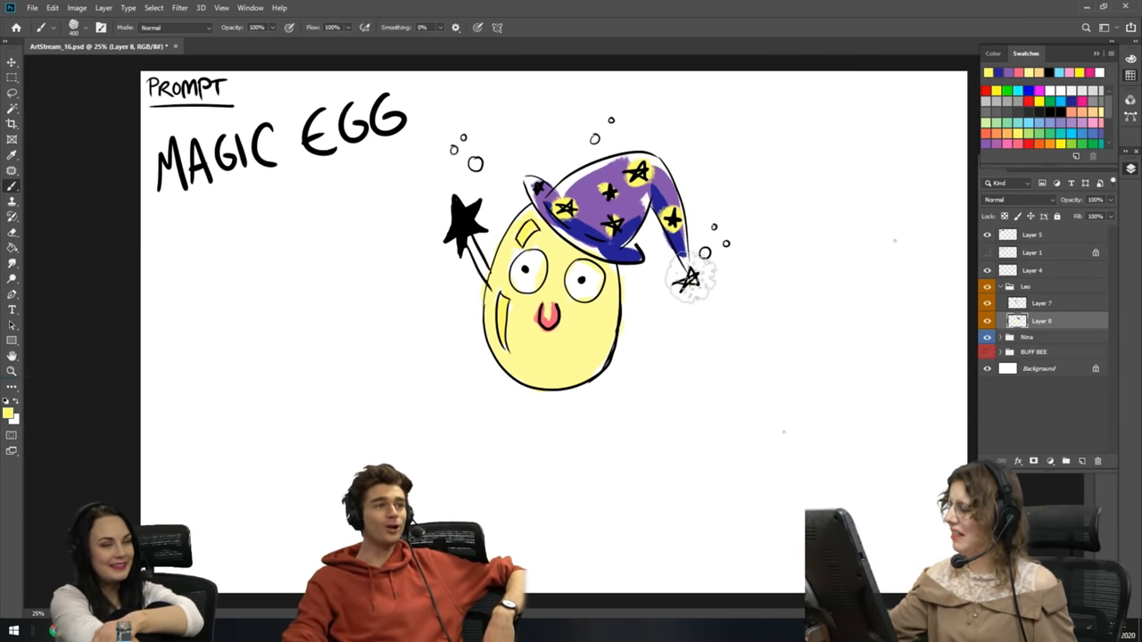
pyautogui.moveTo(533, 183); pyautogui.dragTo(539, 189)
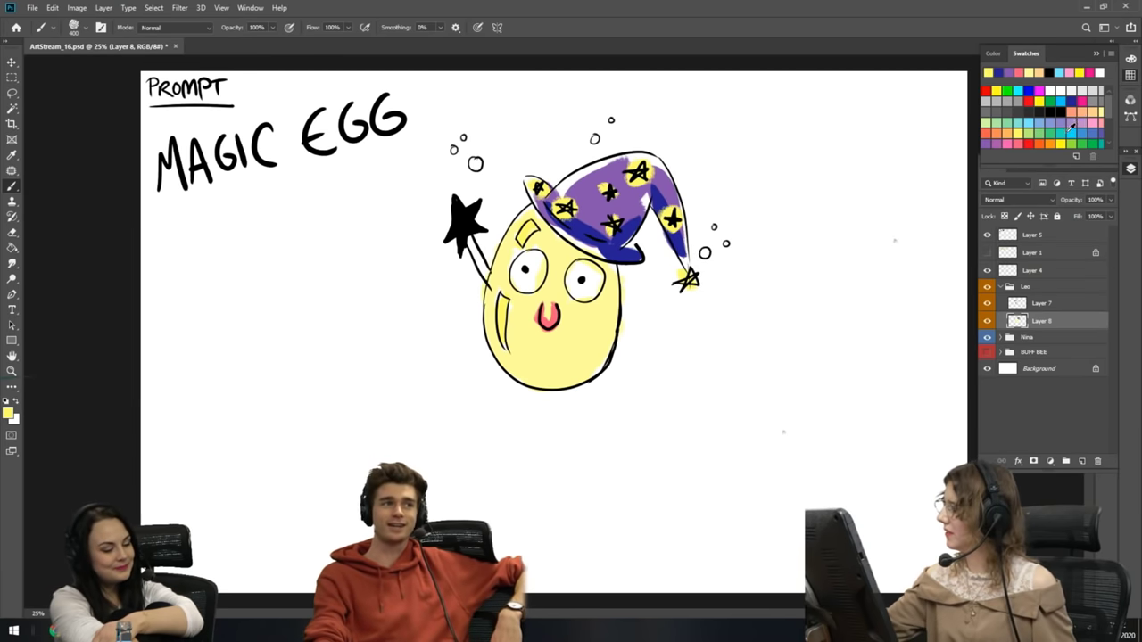
# - Colour the three groups of small bubbles around the hat and wand bright cyan
pyautogui.click(1017, 90)
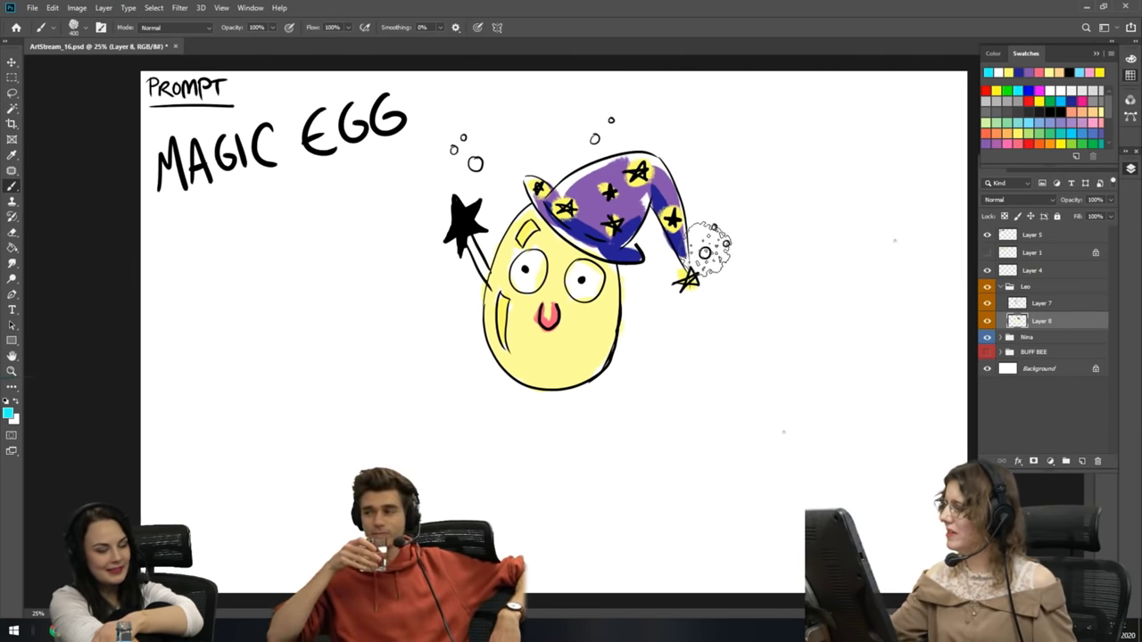
pyautogui.moveTo(708, 251)
pyautogui.mouseDown()
pyautogui.moveTo(724, 237)
pyautogui.moveTo(715, 223)
pyautogui.mouseUp()
pyautogui.moveTo(599, 122); pyautogui.dragTo(613, 114)
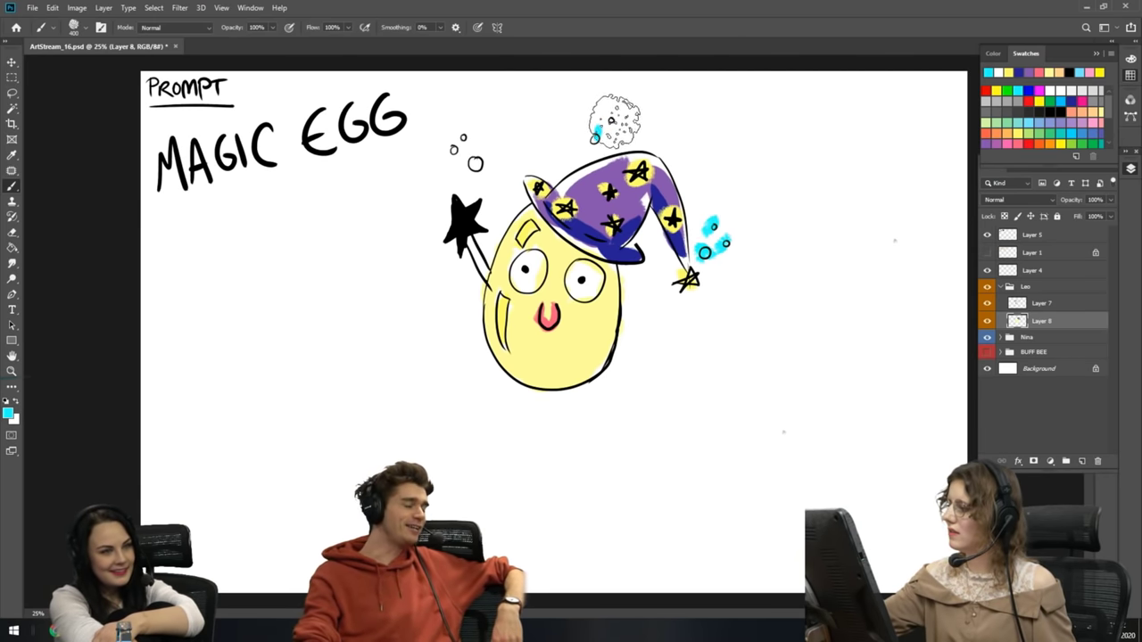
pyautogui.moveTo(472, 153)
pyautogui.mouseDown()
pyautogui.moveTo(454, 134)
pyautogui.moveTo(468, 132)
pyautogui.mouseUp()
# - Paint a cyan glow around the wand, undo the overly wide strokes, and repaint it closer to the star and stick
pyautogui.moveTo(450, 219)
pyautogui.mouseDown()
pyautogui.moveTo(478, 203)
pyautogui.moveTo(486, 225)
pyautogui.moveTo(453, 248)
pyautogui.moveTo(489, 287)
pyautogui.mouseUp()
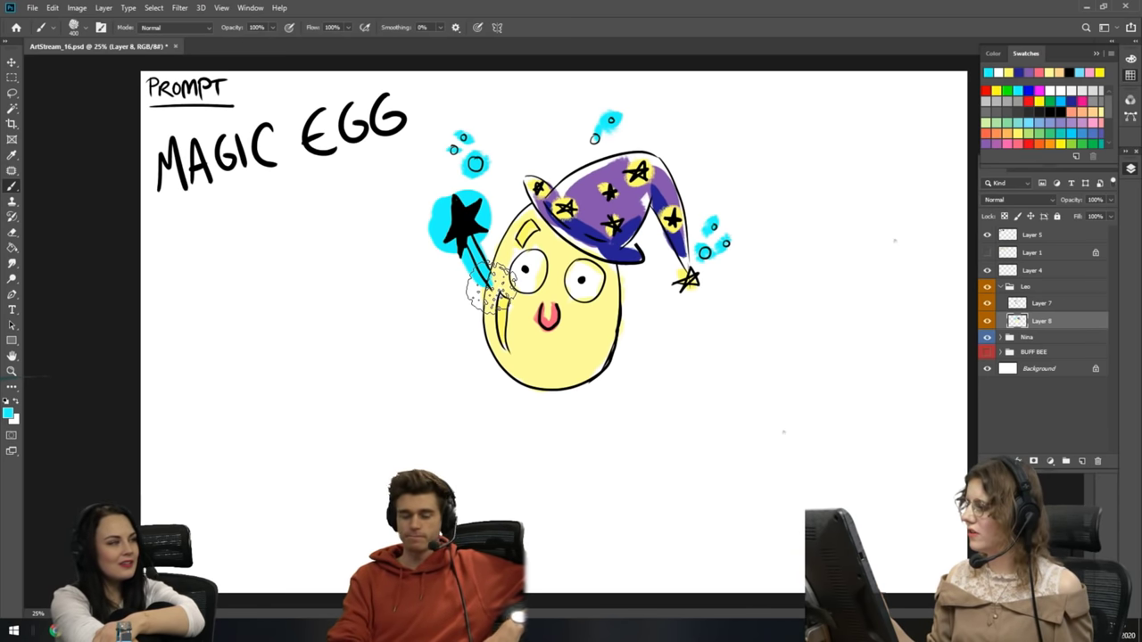
pyautogui.hotkey('ctrl', 'z')
pyautogui.hotkey('ctrl', 'z')
pyautogui.hotkey('ctrl', 'z')
pyautogui.hotkey('ctrl', 'z')
pyautogui.moveTo(460, 216)
pyautogui.mouseDown()
pyautogui.moveTo(448, 242)
pyautogui.moveTo(444, 223)
pyautogui.moveTo(474, 252)
pyautogui.moveTo(460, 248)
pyautogui.moveTo(472, 294)
pyautogui.mouseUp()
pyautogui.hotkey('ctrl', 'z')
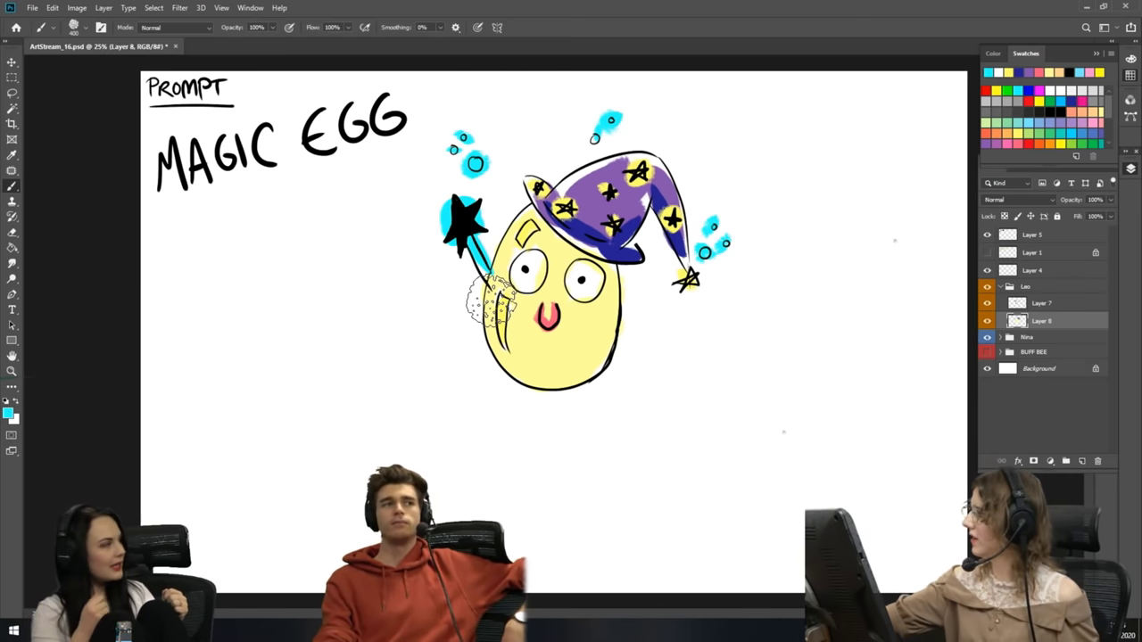
# - Cover the stray yellow inside the egg's left eye with white
pyautogui.click(998, 71)
pyautogui.moveTo(522, 254)
pyautogui.mouseDown()
pyautogui.moveTo(584, 281)
pyautogui.moveTo(530, 272)
pyautogui.mouseUp()
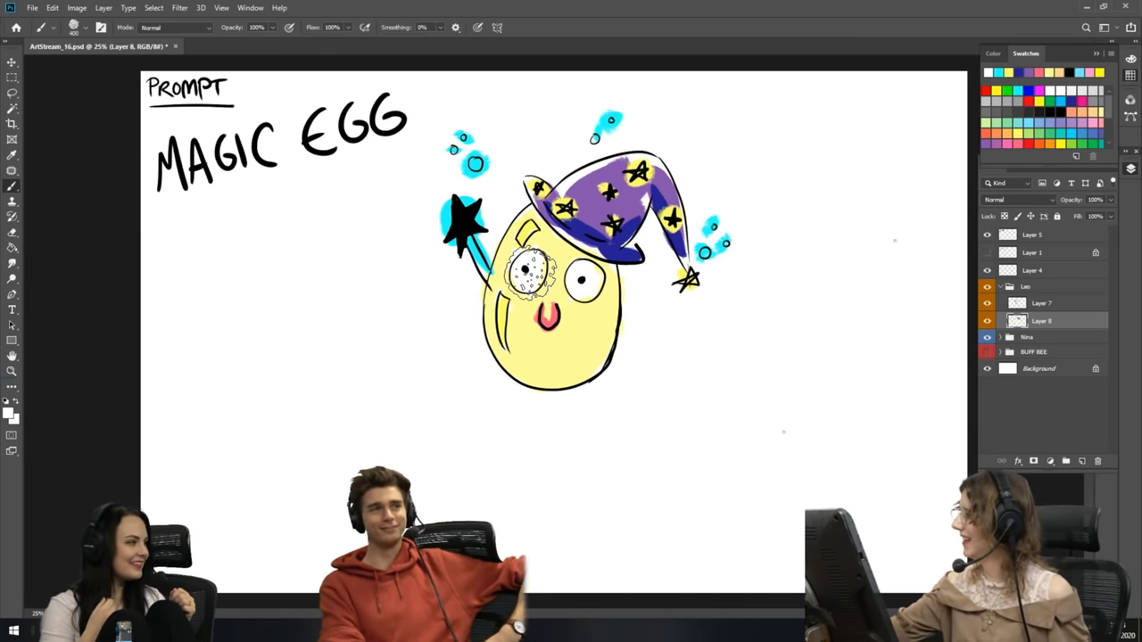
pyautogui.moveTo(529, 272); pyautogui.dragTo(526, 268)
pyautogui.click(1060, 121)
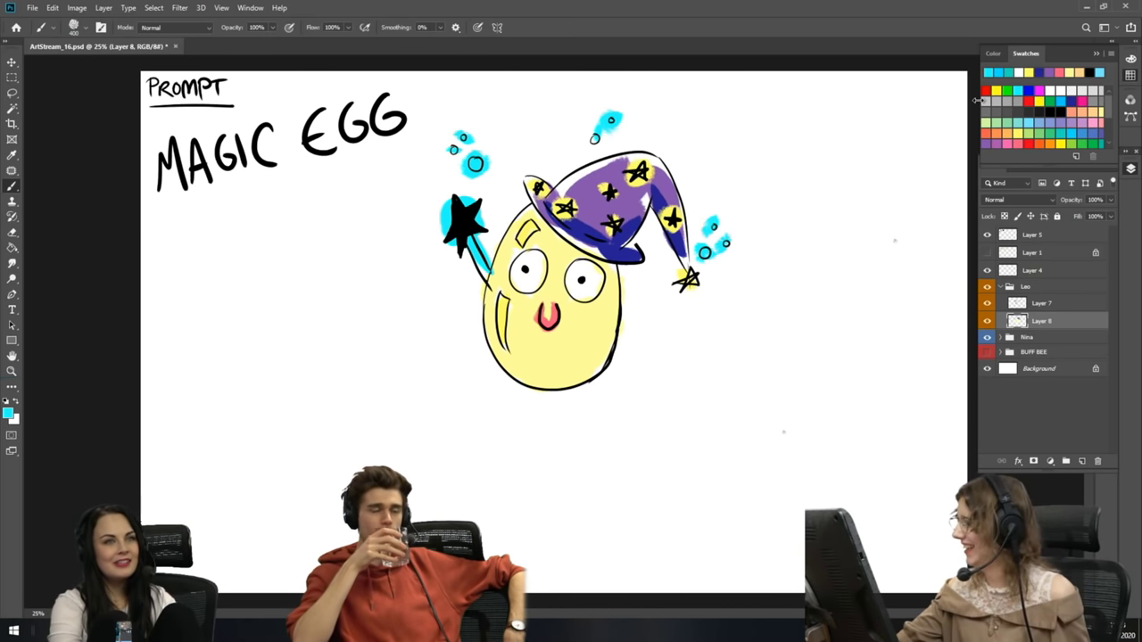
# - On the line art layer, paint the wand's black star pale yellow and give it a dark blue centre
pyautogui.click(1026, 304)
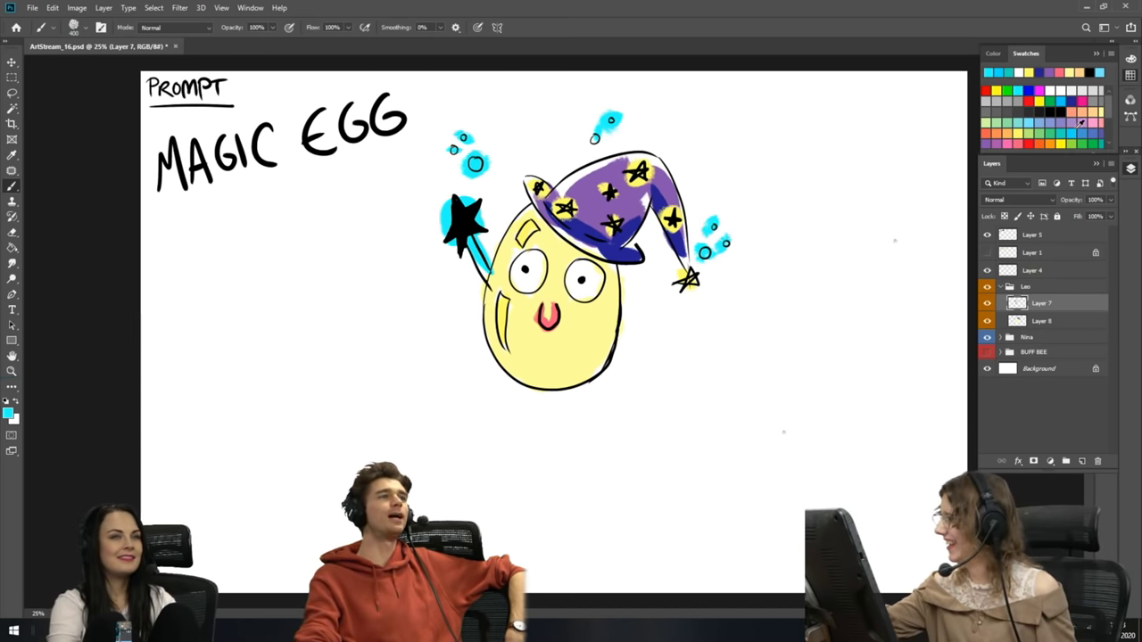
pyautogui.click(1098, 110)
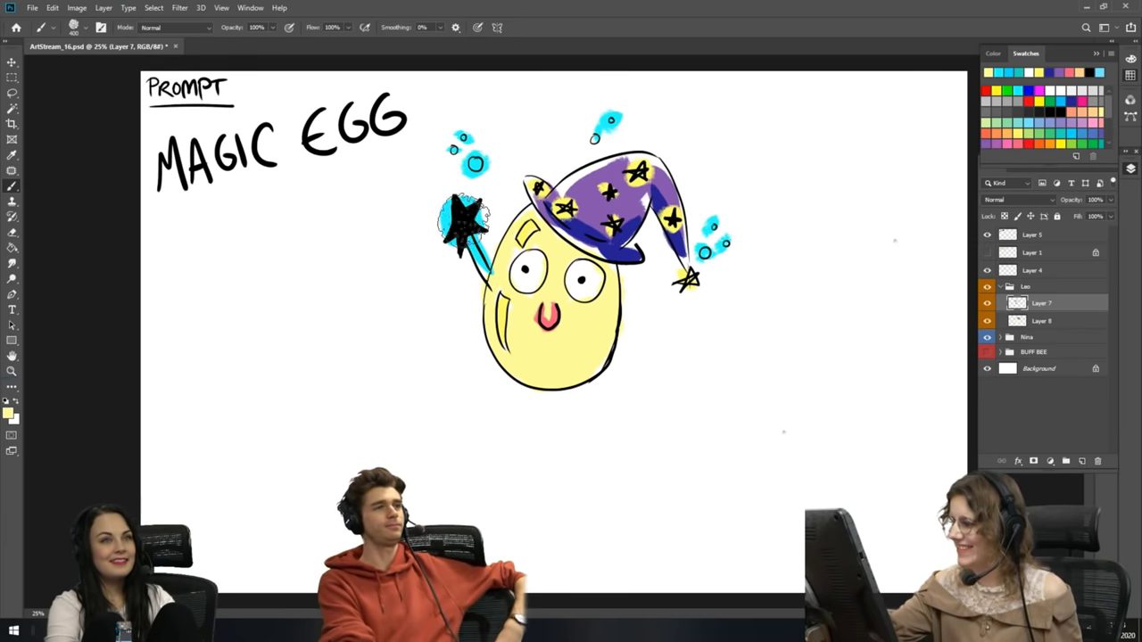
pyautogui.moveTo(451, 207)
pyautogui.mouseDown()
pyautogui.moveTo(490, 214)
pyautogui.moveTo(472, 191)
pyautogui.moveTo(449, 209)
pyautogui.moveTo(444, 200)
pyautogui.moveTo(449, 214)
pyautogui.moveTo(480, 212)
pyautogui.moveTo(442, 250)
pyautogui.mouseUp()
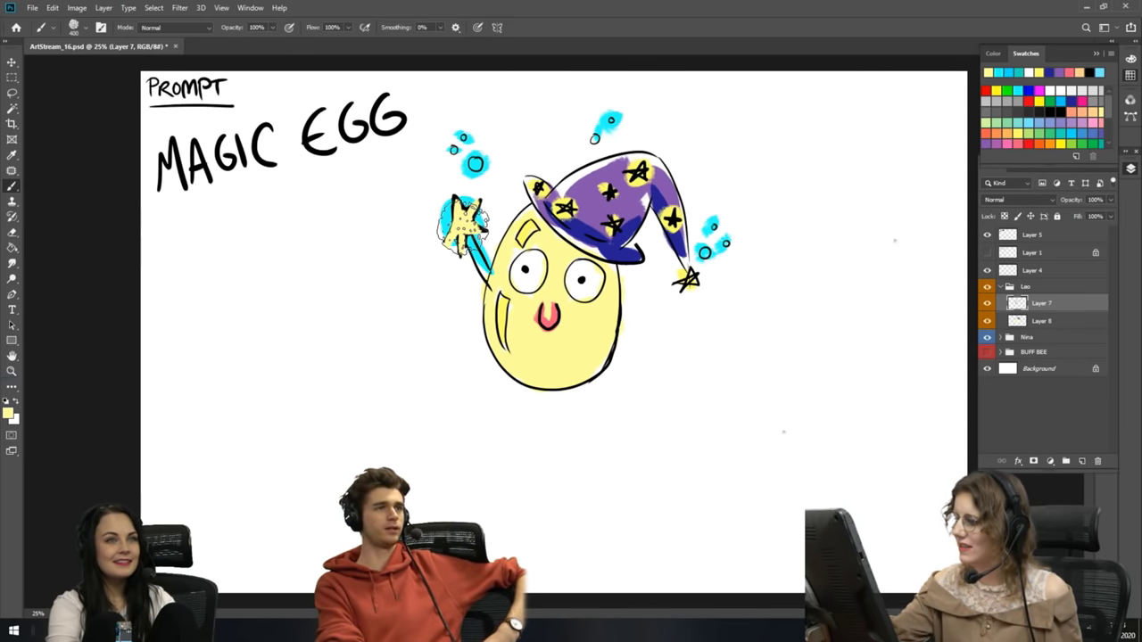
pyautogui.hotkey('ctrl', 'z')
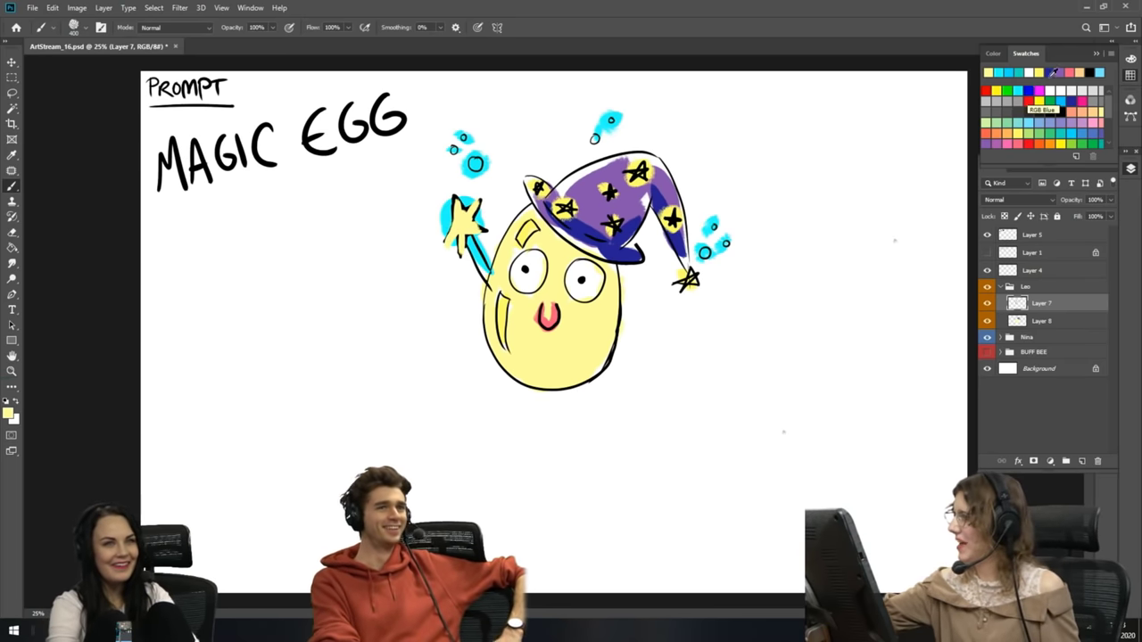
pyautogui.click(1022, 88)
pyautogui.moveTo(464, 212)
pyautogui.mouseDown()
pyautogui.moveTo(450, 234)
pyautogui.moveTo(478, 230)
pyautogui.moveTo(455, 219)
pyautogui.moveTo(484, 208)
pyautogui.mouseUp()
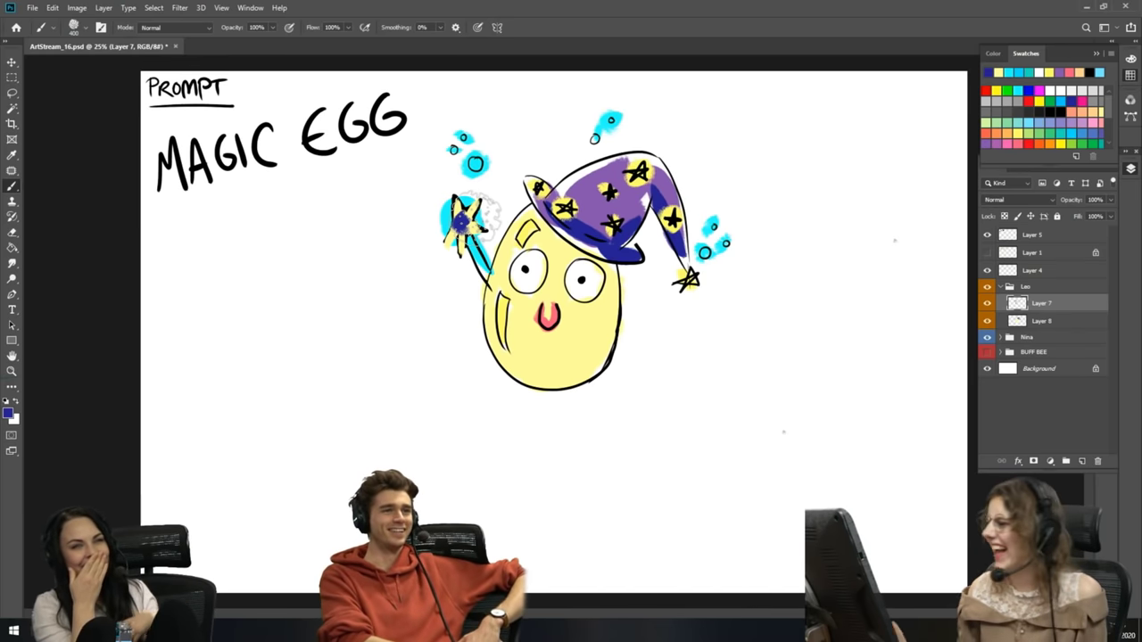
# - Return to the colour layer and fill the two shine marks on the egg's left side with light grey
pyautogui.moveTo(1107, 114)
pyautogui.mouseDown()
pyautogui.moveTo(1109, 140)
pyautogui.moveTo(1111, 98)
pyautogui.mouseUp()
pyautogui.click(1094, 113)
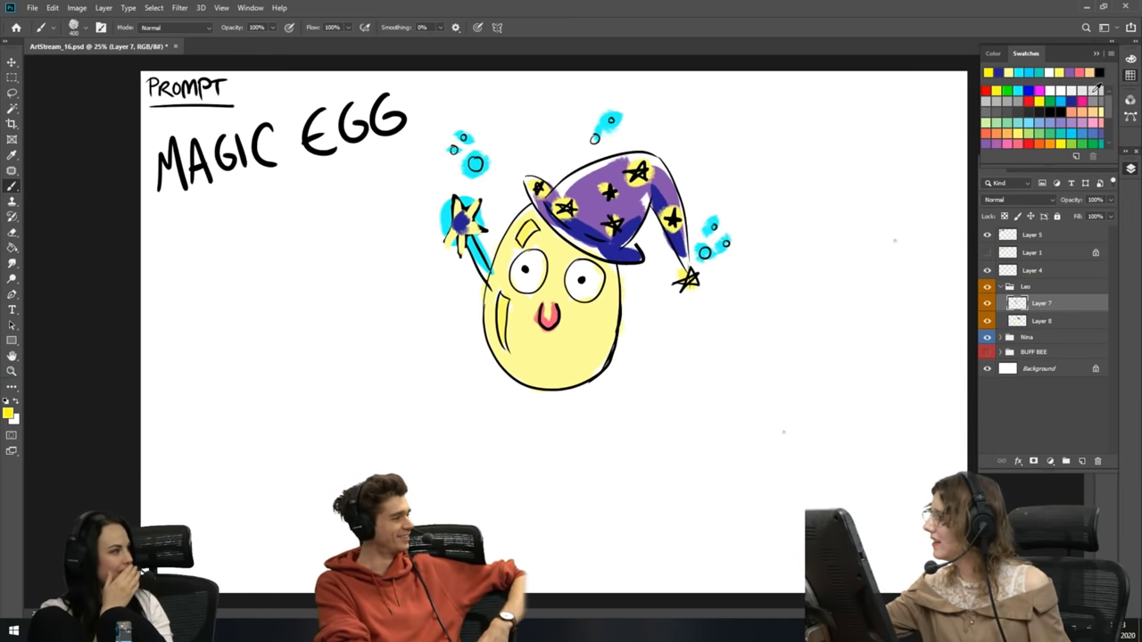
pyautogui.click(1084, 89)
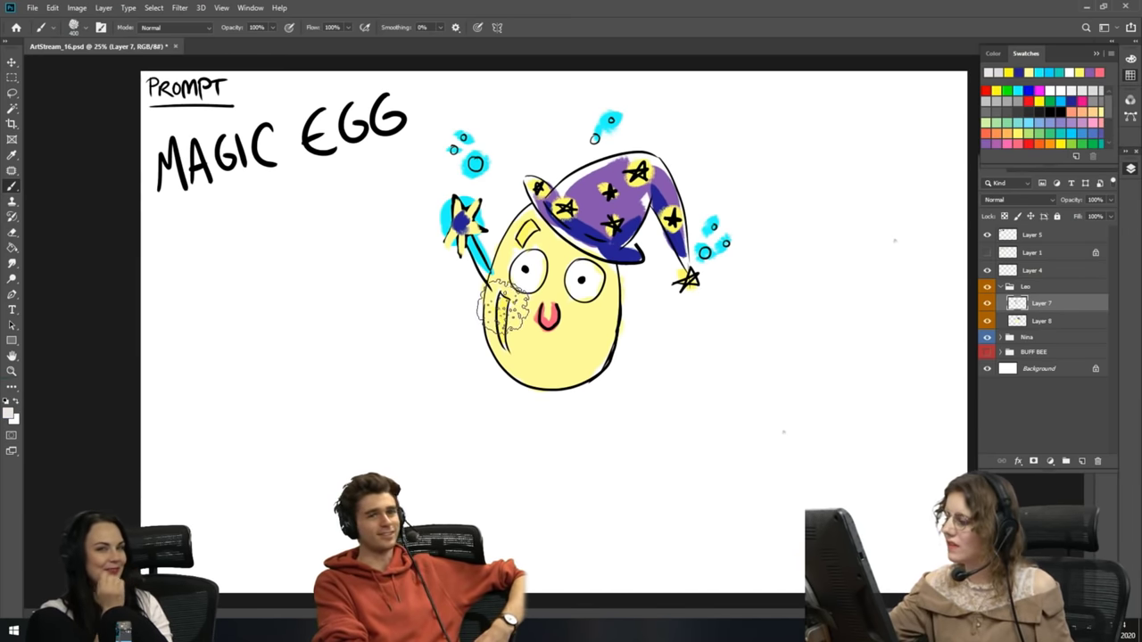
pyautogui.hotkey('alt', '[')
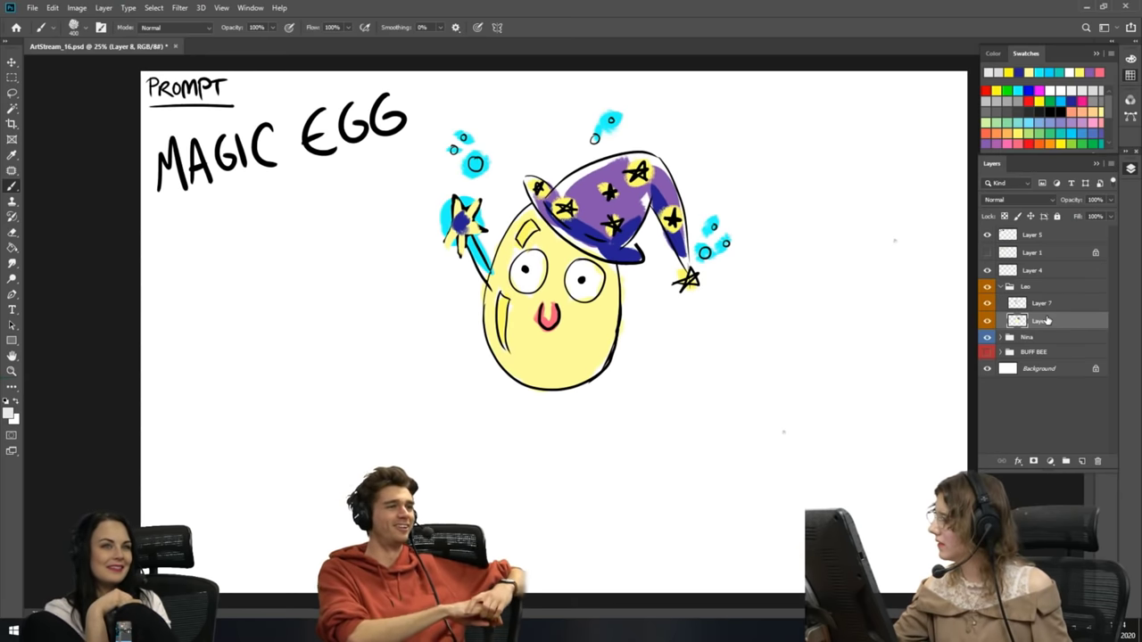
pyautogui.moveTo(540, 243); pyautogui.dragTo(531, 272)
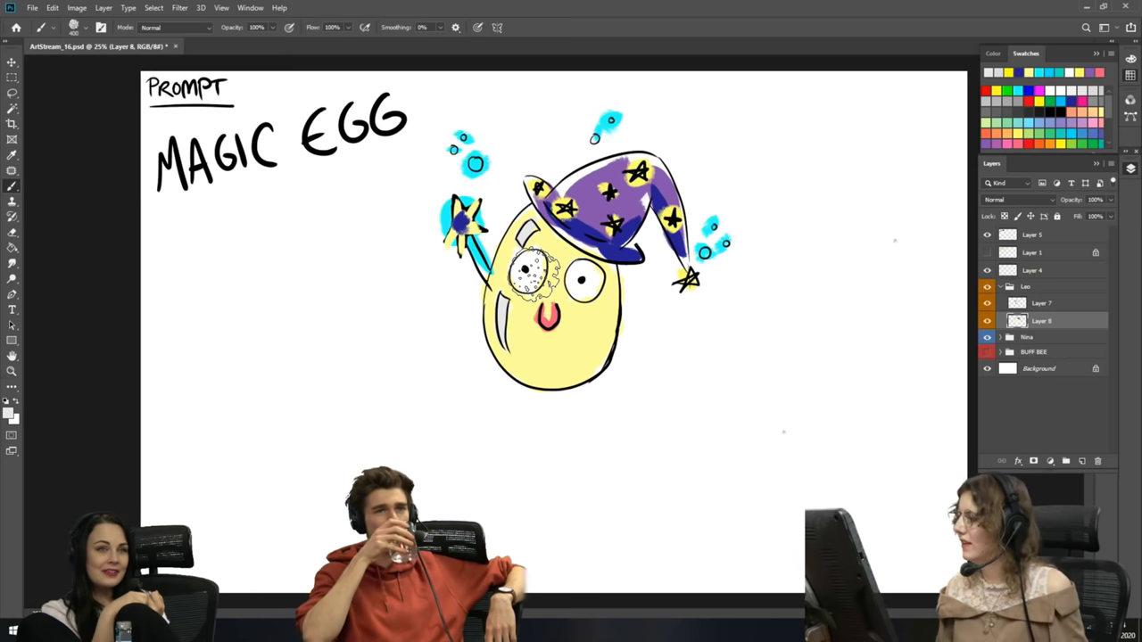
# - Merge the egg's line art layer and colour layer into a single layer
pyautogui.keyDown('shift'); pyautogui.click(1011, 309); pyautogui.keyUp('shift')
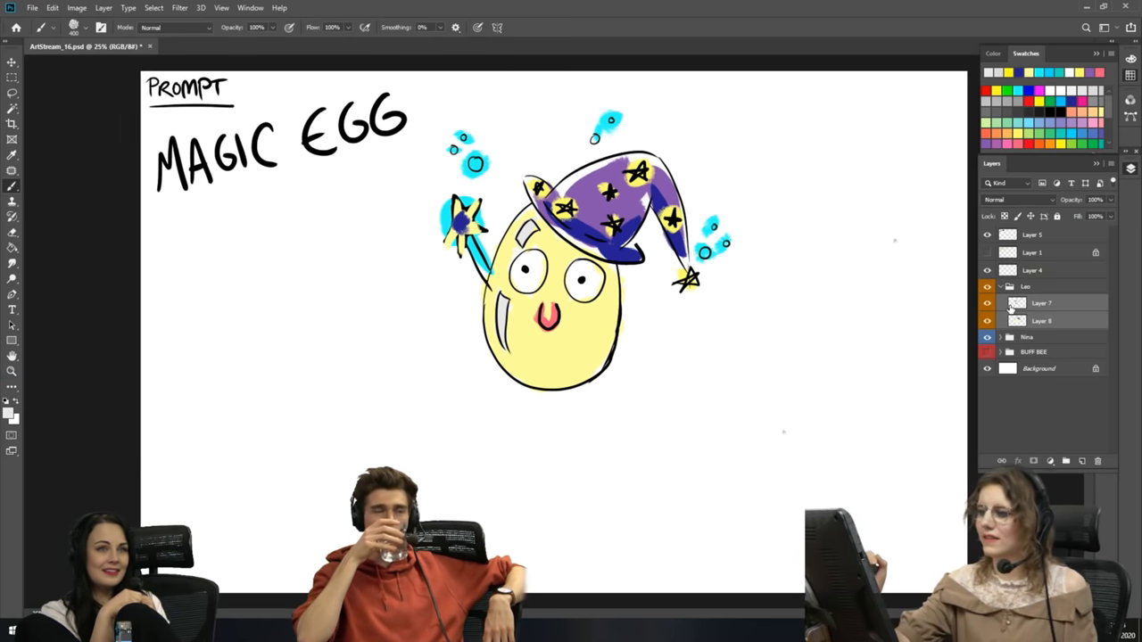
pyautogui.rightClick(1072, 321)
pyautogui.press('Escape')
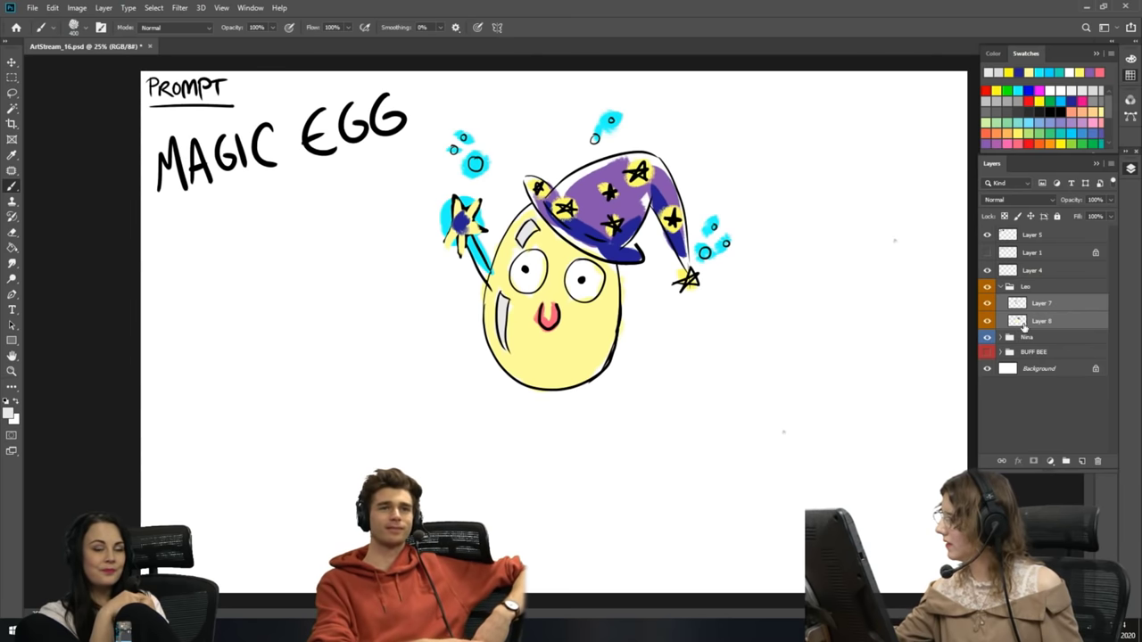
pyautogui.rightClick(1052, 304)
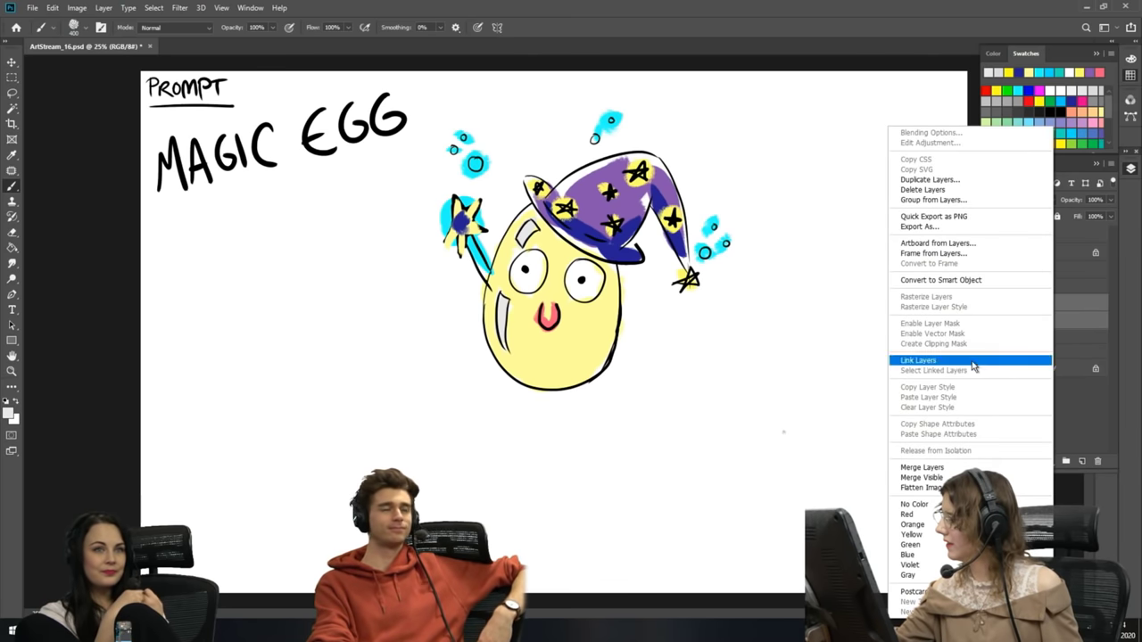
pyautogui.click(914, 465)
# - Reduce the brush to 150 px and paint a peach shadow on the egg along the underside of the hat brim
pyautogui.click(12, 233)
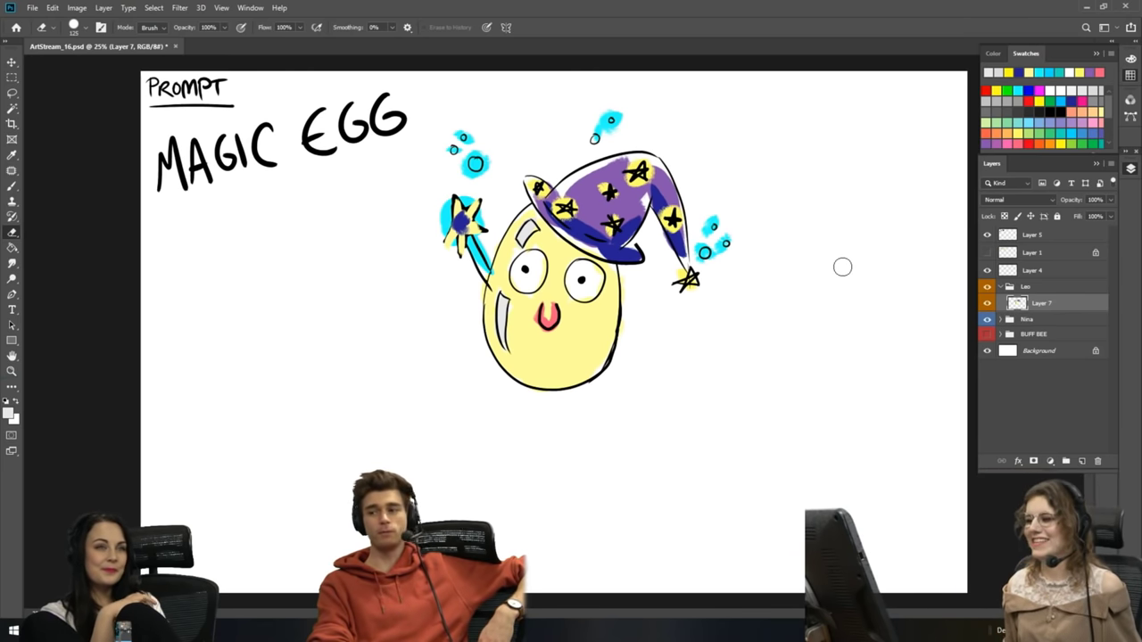
pyautogui.click(1090, 109)
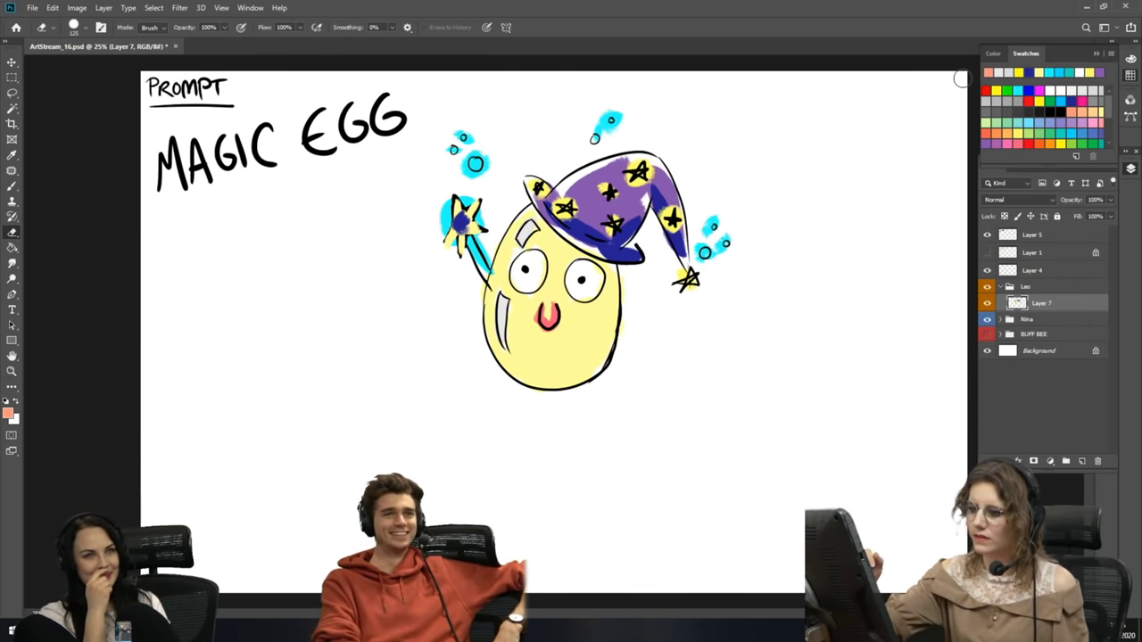
pyautogui.click(12, 186)
pyautogui.press('[')
pyautogui.press('[')
pyautogui.press('[')
pyautogui.press('[')
pyautogui.moveTo(578, 259); pyautogui.dragTo(553, 236)
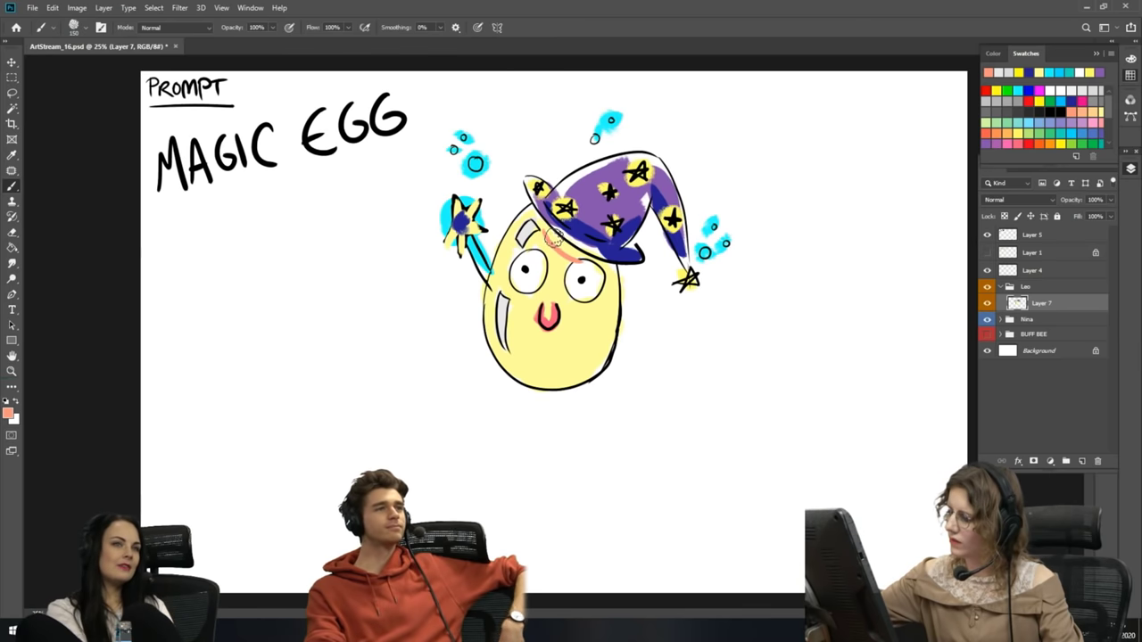
pyautogui.hotkey('ctrl', 'z')
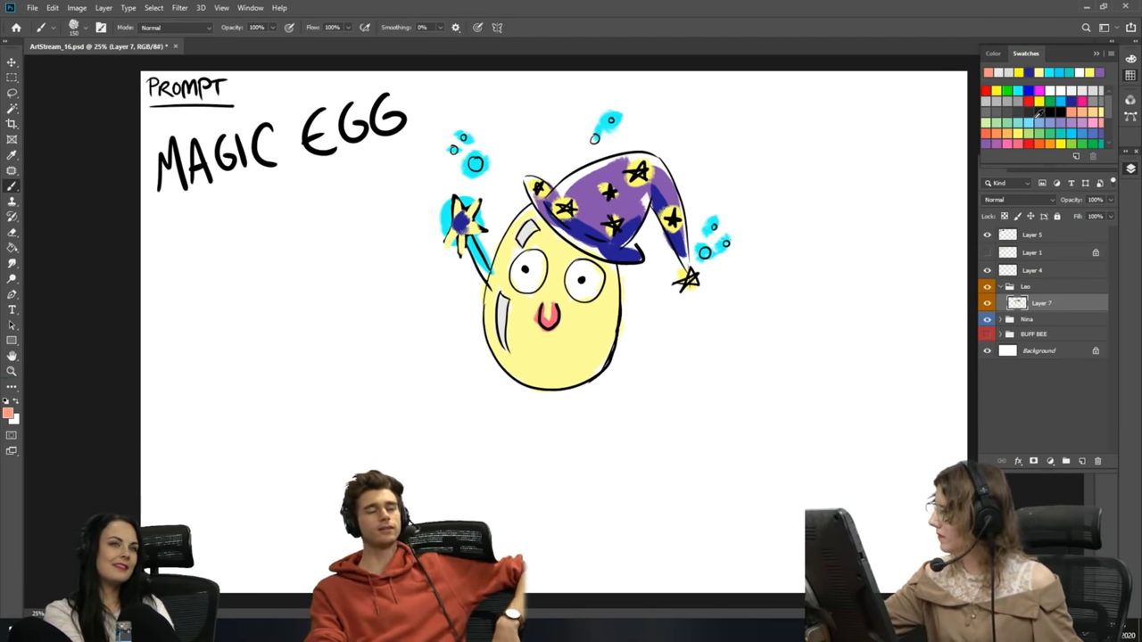
pyautogui.moveTo(542, 228)
pyautogui.mouseDown()
pyautogui.moveTo(563, 252)
pyautogui.moveTo(623, 274)
pyautogui.mouseUp()
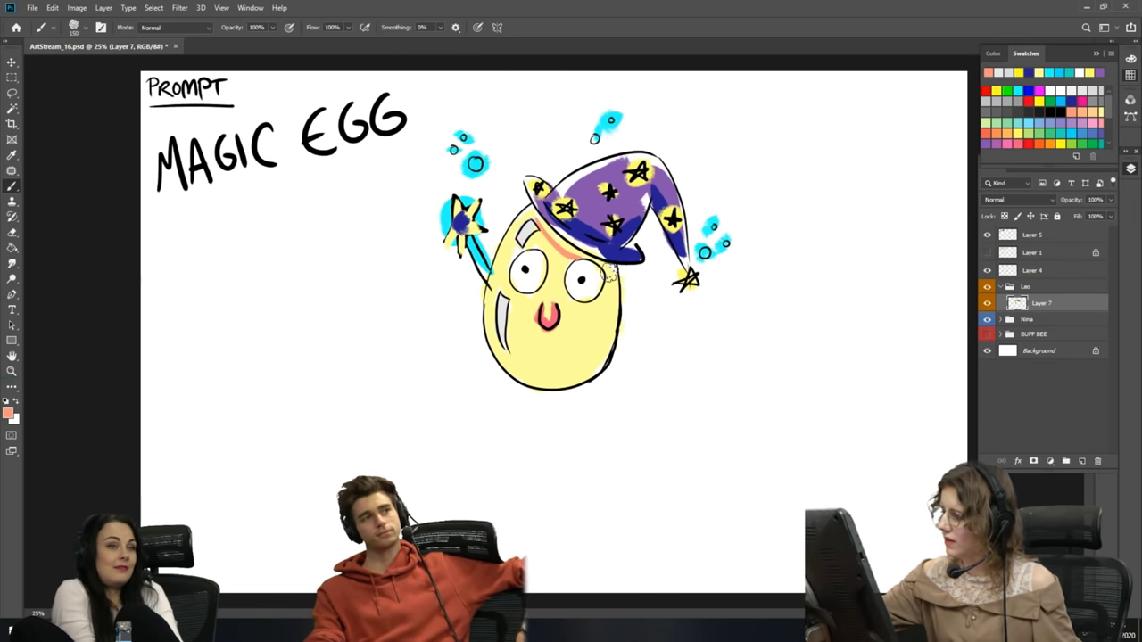
# - Undo the last peach stroke, then repaint the shadow under the hat brim and down the egg's right edge
pyautogui.hotkey('ctrl', 'z')
pyautogui.moveTo(532, 227)
pyautogui.mouseDown()
pyautogui.moveTo(622, 287)
pyautogui.moveTo(607, 367)
pyautogui.mouseUp()
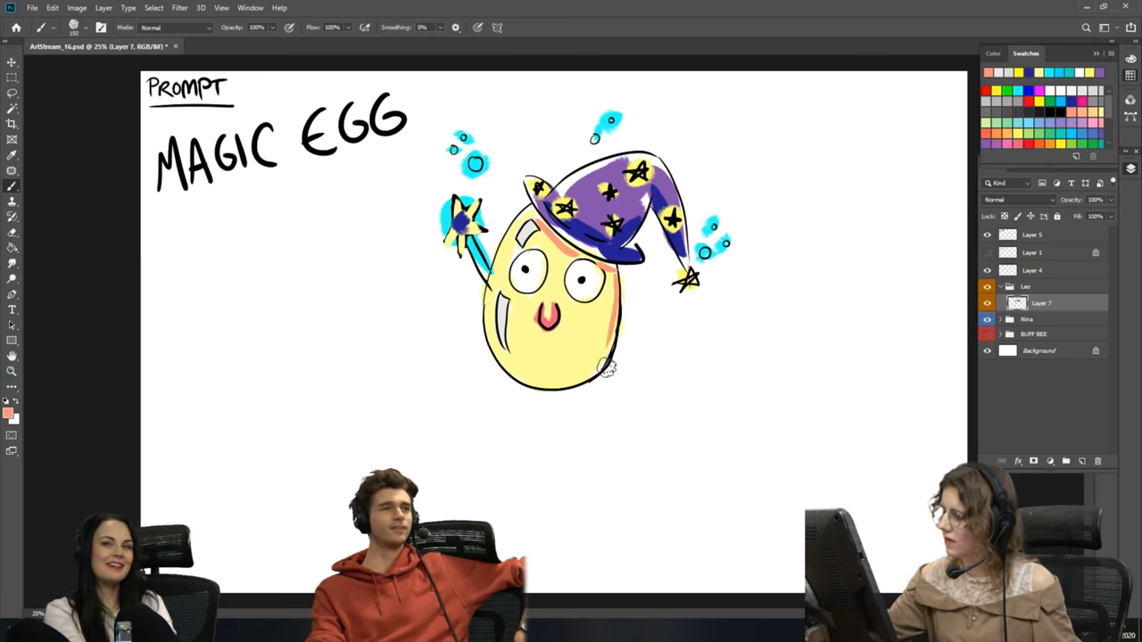
pyautogui.moveTo(610, 298); pyautogui.dragTo(581, 392)
pyautogui.hotkey('ctrl', 'z')
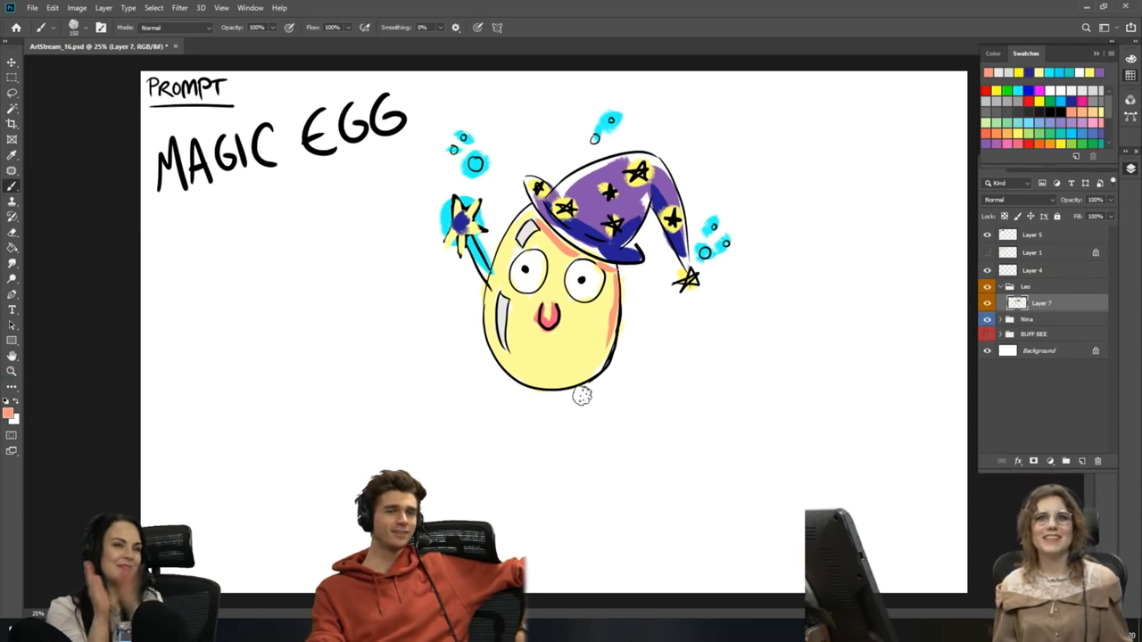
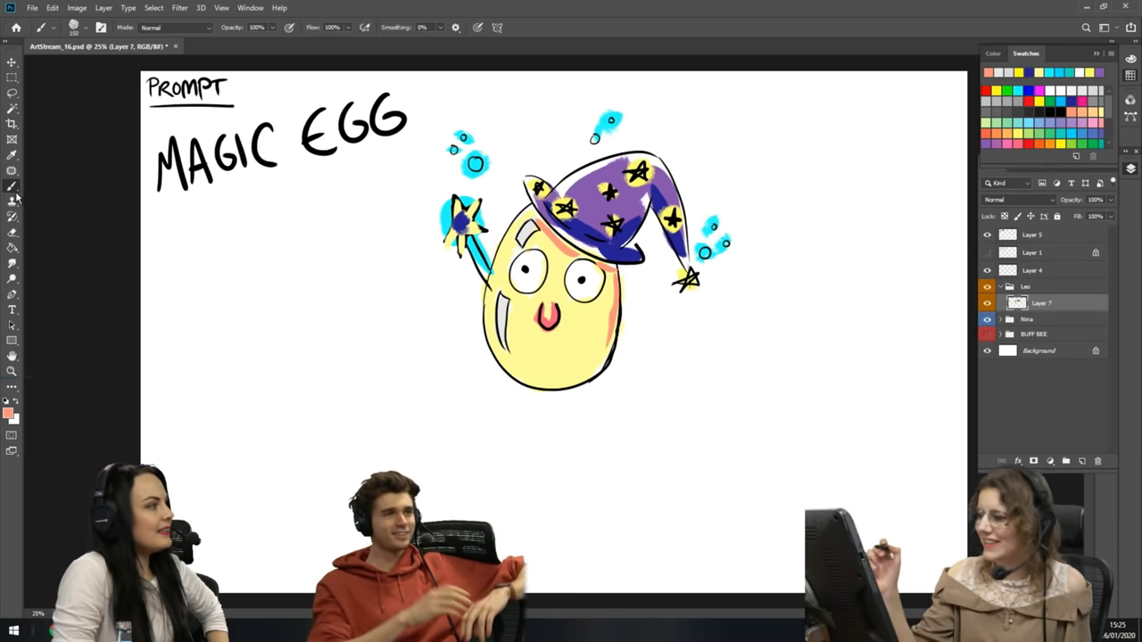
# - Set the paint colour to black and reduce the brush to 90 px
pyautogui.click(1060, 106)
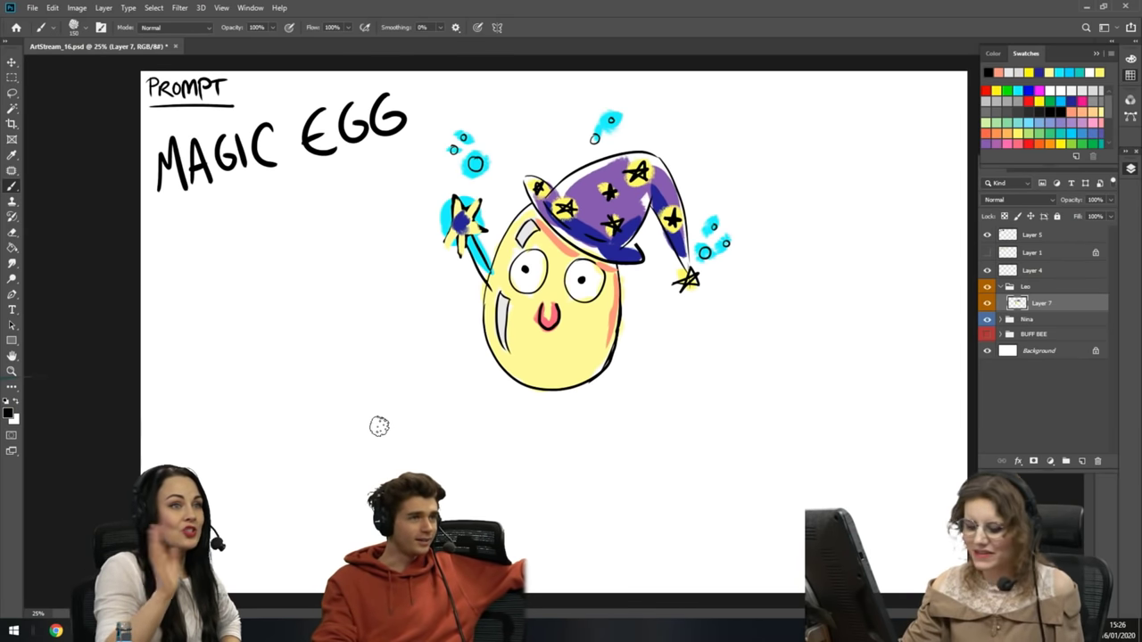
pyautogui.press('[')
pyautogui.press('[')
pyautogui.press('[')
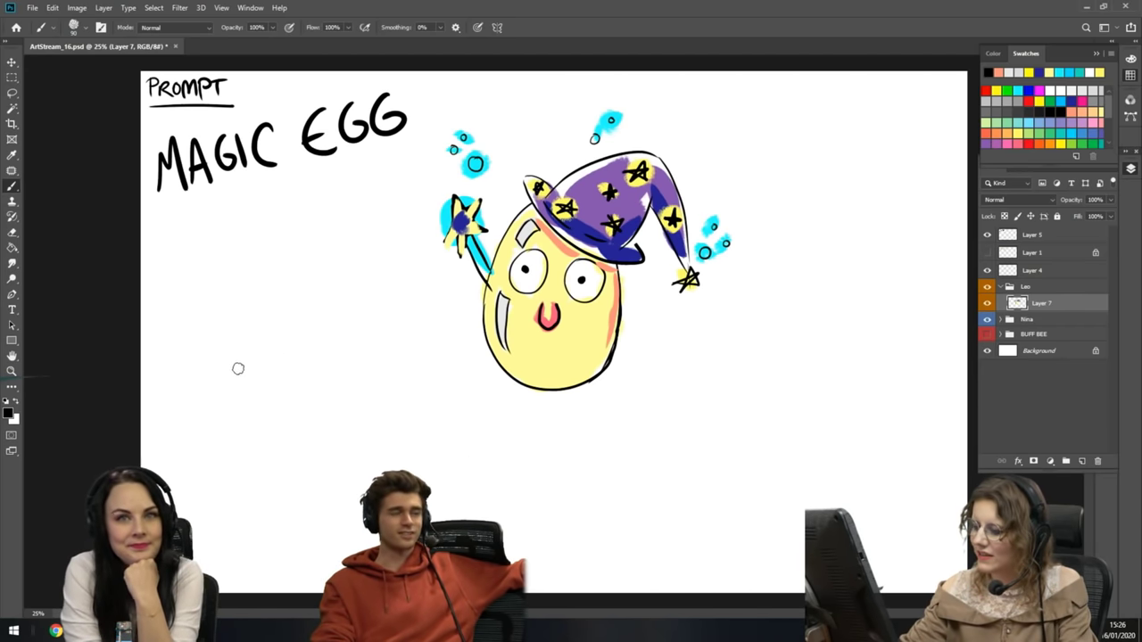
pyautogui.moveTo(221, 379)
pyautogui.mouseDown()
pyautogui.moveTo(243, 355)
pyautogui.moveTo(273, 395)
pyautogui.moveTo(282, 379)
pyautogui.mouseUp()
pyautogui.hotkey('ctrl', 'z')
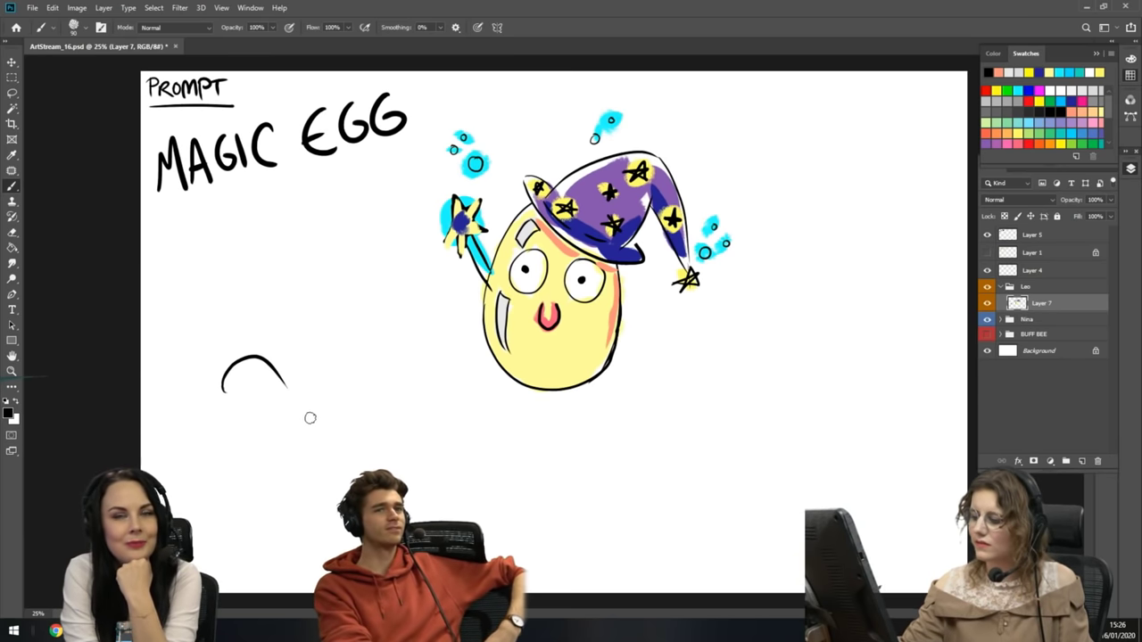
pyautogui.hotkey('ctrl', 'z')
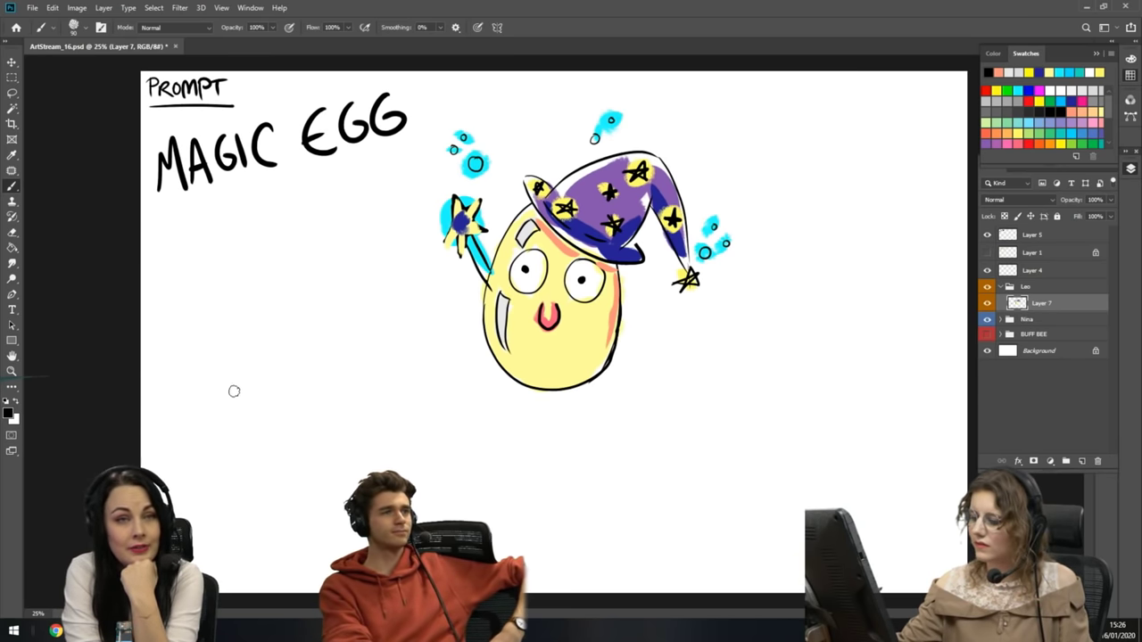
# - Draw the lying yolk character's curved back, raised rump and belly line in black, below and left of the magic egg
pyautogui.moveTo(229, 389)
pyautogui.mouseDown()
pyautogui.moveTo(264, 369)
pyautogui.moveTo(376, 396)
pyautogui.moveTo(349, 399)
pyautogui.moveTo(372, 379)
pyautogui.moveTo(392, 415)
pyautogui.mouseUp()
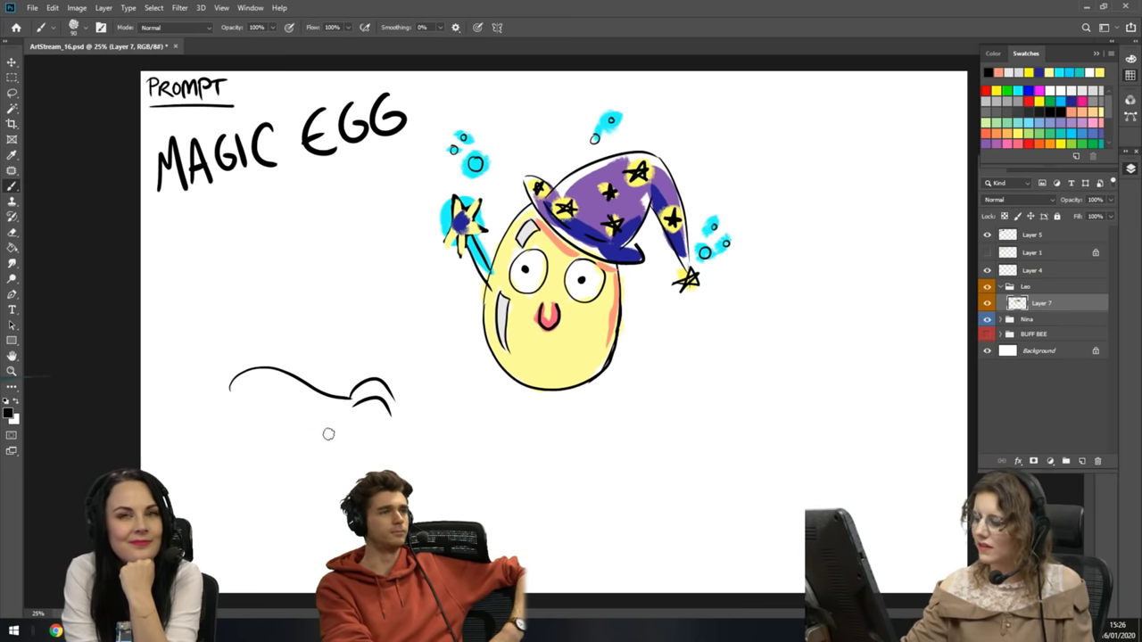
pyautogui.moveTo(309, 434)
pyautogui.mouseDown()
pyautogui.moveTo(237, 419)
pyautogui.moveTo(332, 431)
pyautogui.mouseUp()
pyautogui.hotkey('ctrl', 'z')
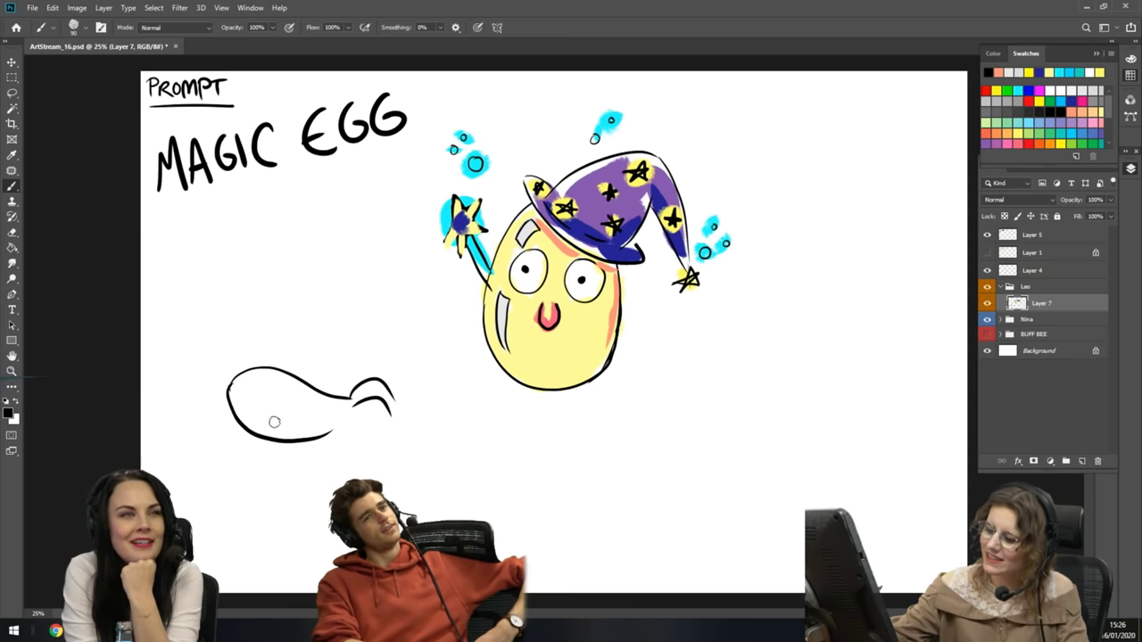
# - Redraw the yolk character's front arm as a thinner flipper along the belly and add a small raised arm on its back
pyautogui.press('ctrl')
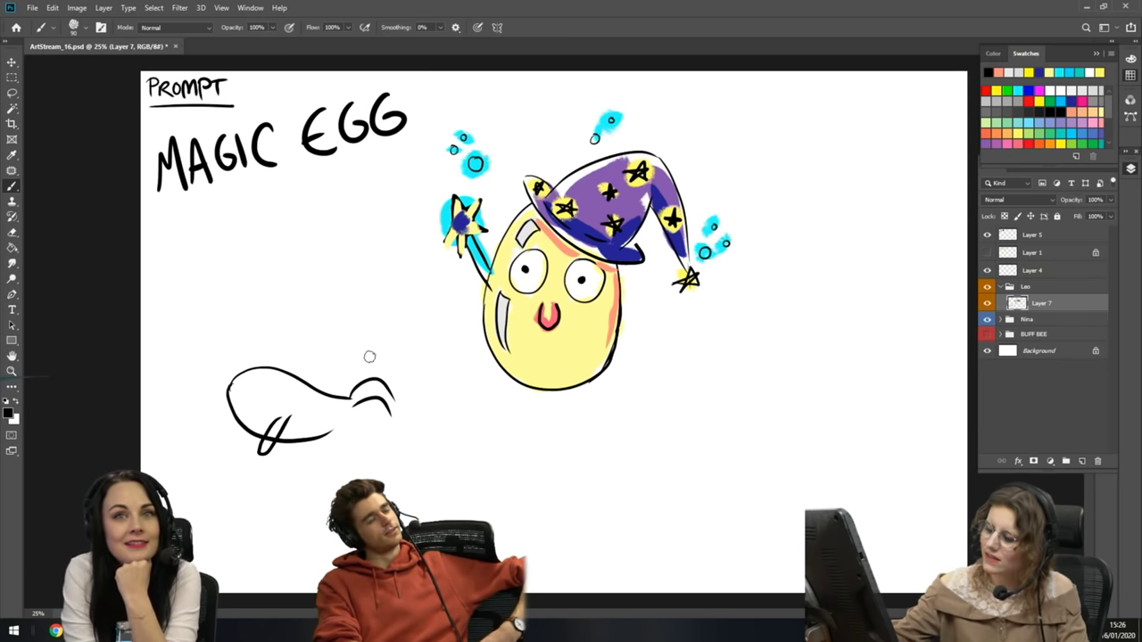
pyautogui.moveTo(282, 416); pyautogui.dragTo(263, 439)
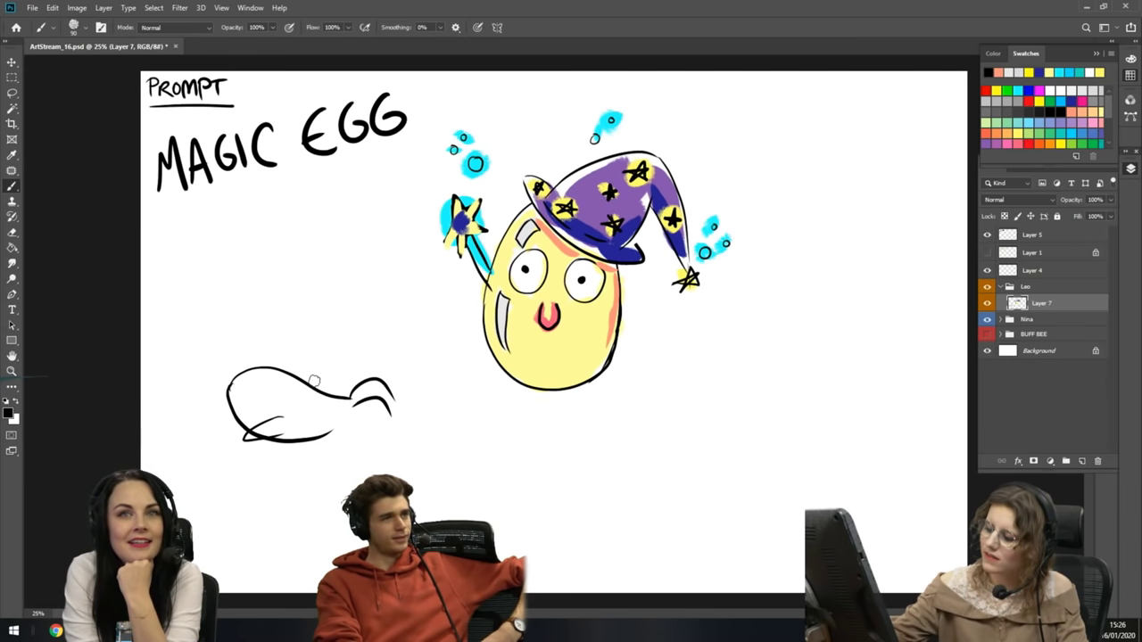
pyautogui.moveTo(305, 386); pyautogui.dragTo(317, 386)
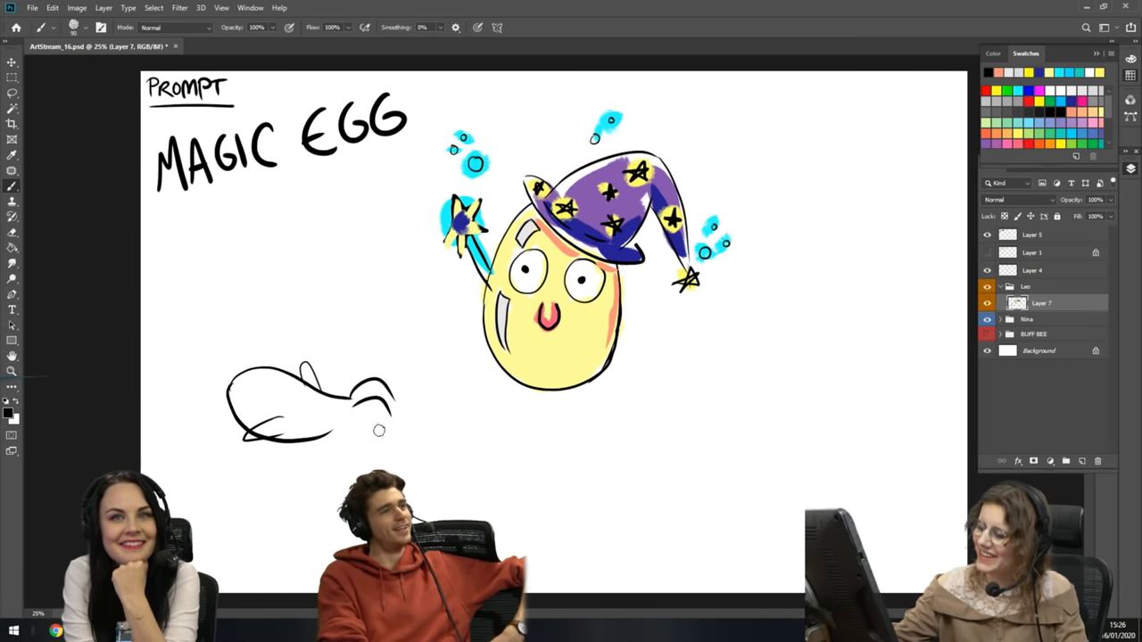
# - Close the outline around the yolk character's rump and add two small feet, one underneath and one behind
pyautogui.moveTo(395, 404); pyautogui.dragTo(332, 441)
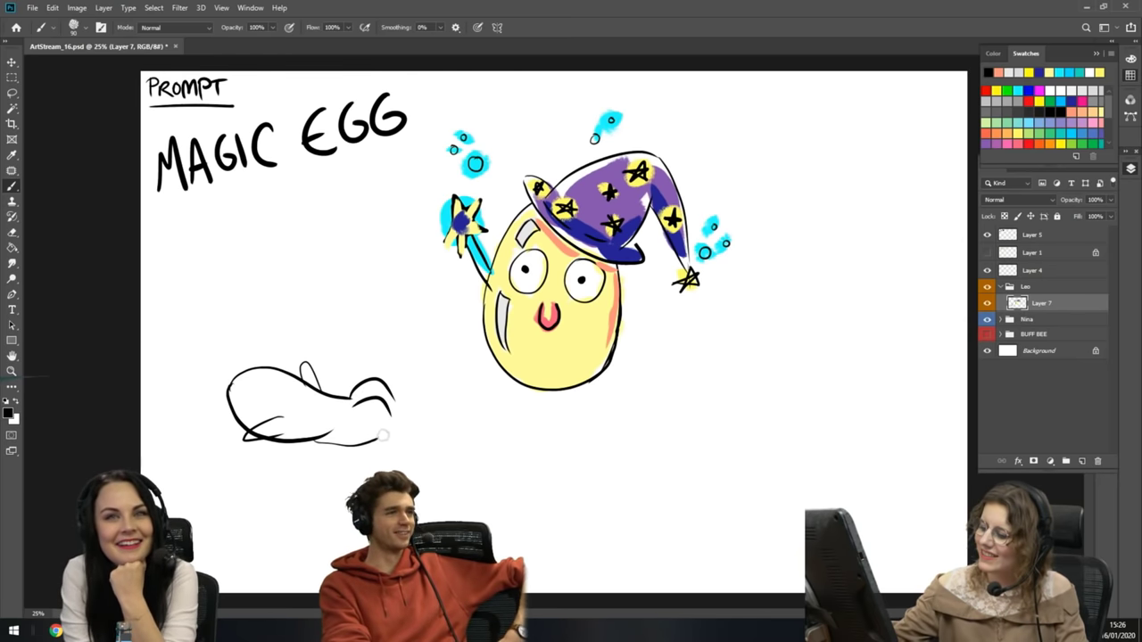
pyautogui.hotkey('ctrl', 'z')
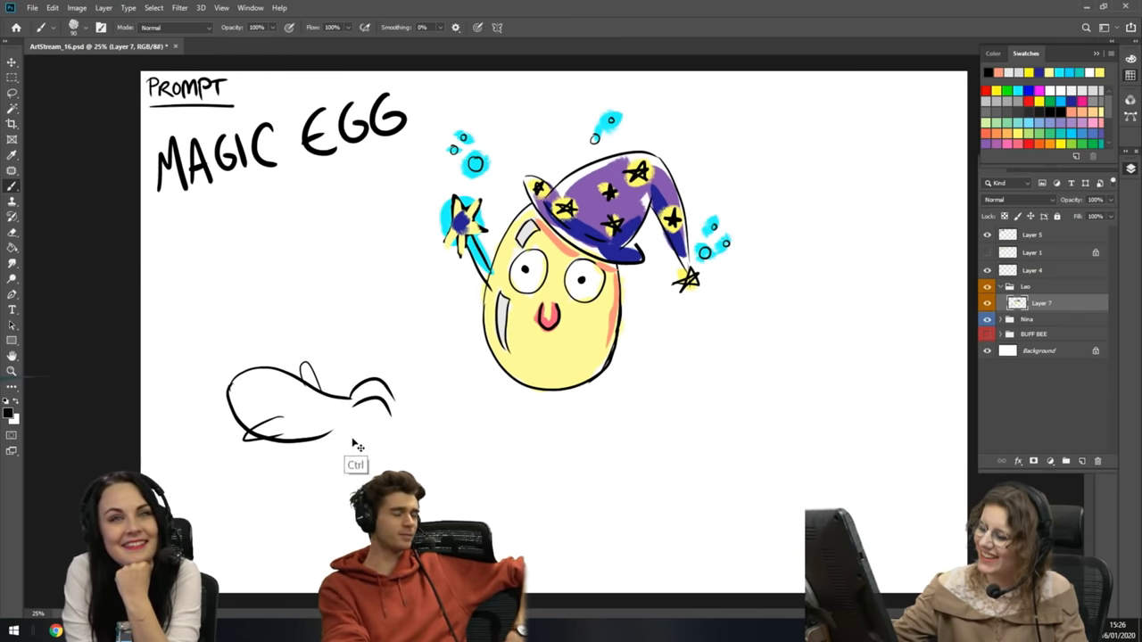
pyautogui.moveTo(375, 381)
pyautogui.mouseDown()
pyautogui.moveTo(378, 431)
pyautogui.moveTo(313, 428)
pyautogui.moveTo(309, 403)
pyautogui.moveTo(318, 442)
pyautogui.moveTo(346, 448)
pyautogui.moveTo(394, 427)
pyautogui.moveTo(395, 379)
pyautogui.moveTo(395, 410)
pyautogui.moveTo(358, 442)
pyautogui.mouseUp()
pyautogui.hotkey('ctrl', 'z')
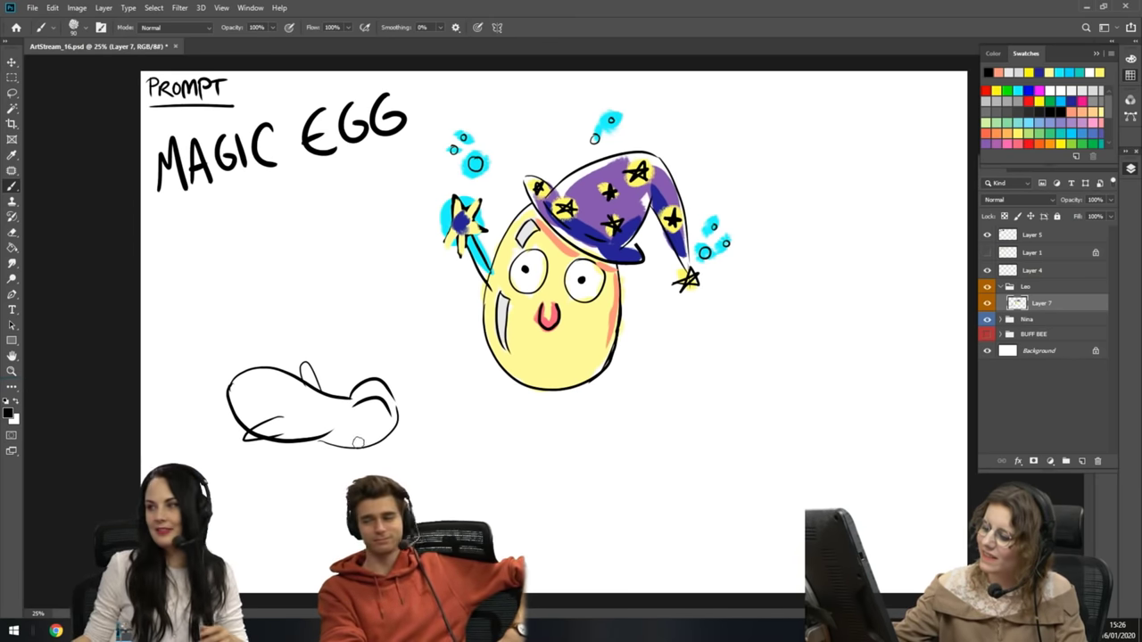
pyautogui.moveTo(356, 435)
pyautogui.mouseDown()
pyautogui.moveTo(382, 446)
pyautogui.moveTo(414, 394)
pyautogui.mouseUp()
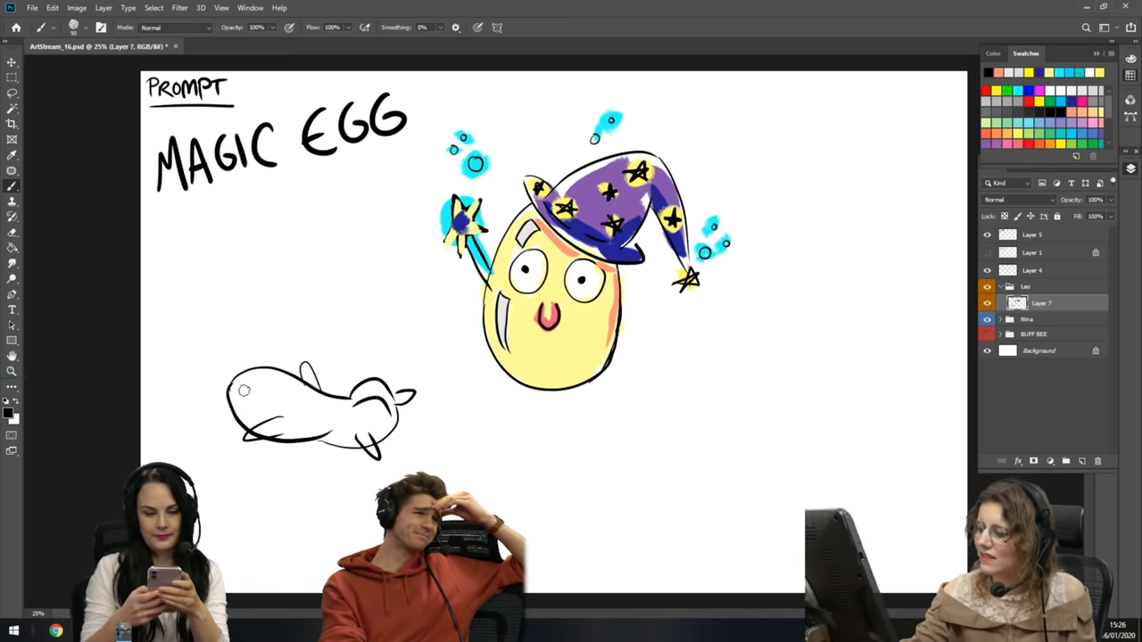
# - Draw the yolk character's face with two filled black eyes and a small frowning open mouth
pyautogui.moveTo(238, 385)
pyautogui.mouseDown()
pyautogui.moveTo(255, 389)
pyautogui.moveTo(239, 412)
pyautogui.moveTo(239, 391)
pyautogui.mouseUp()
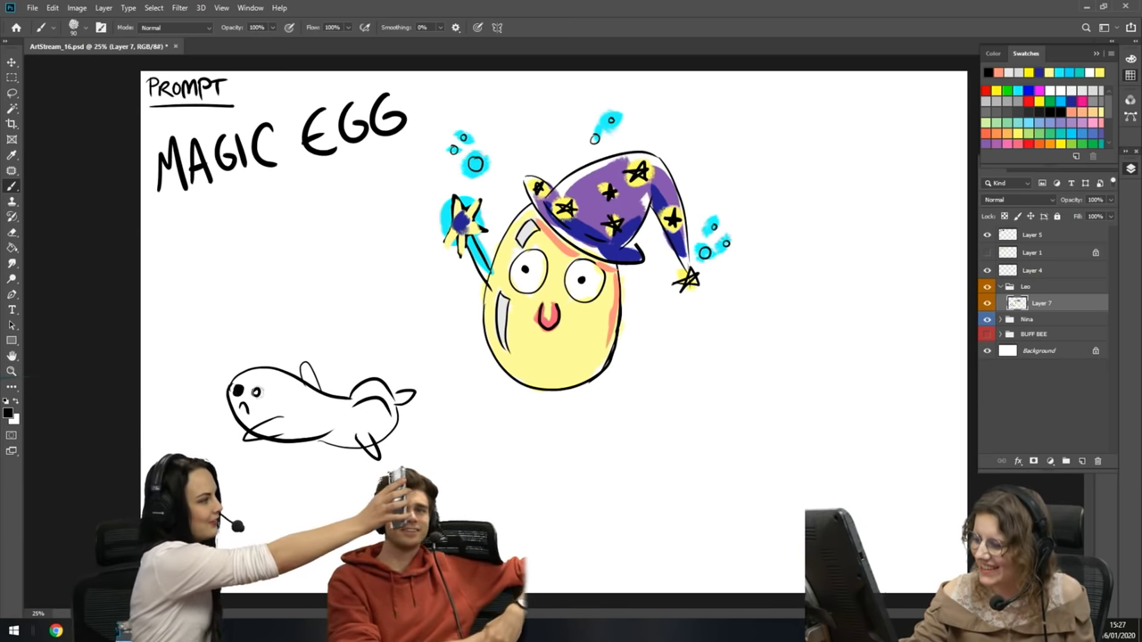
pyautogui.moveTo(255, 390); pyautogui.dragTo(256, 392)
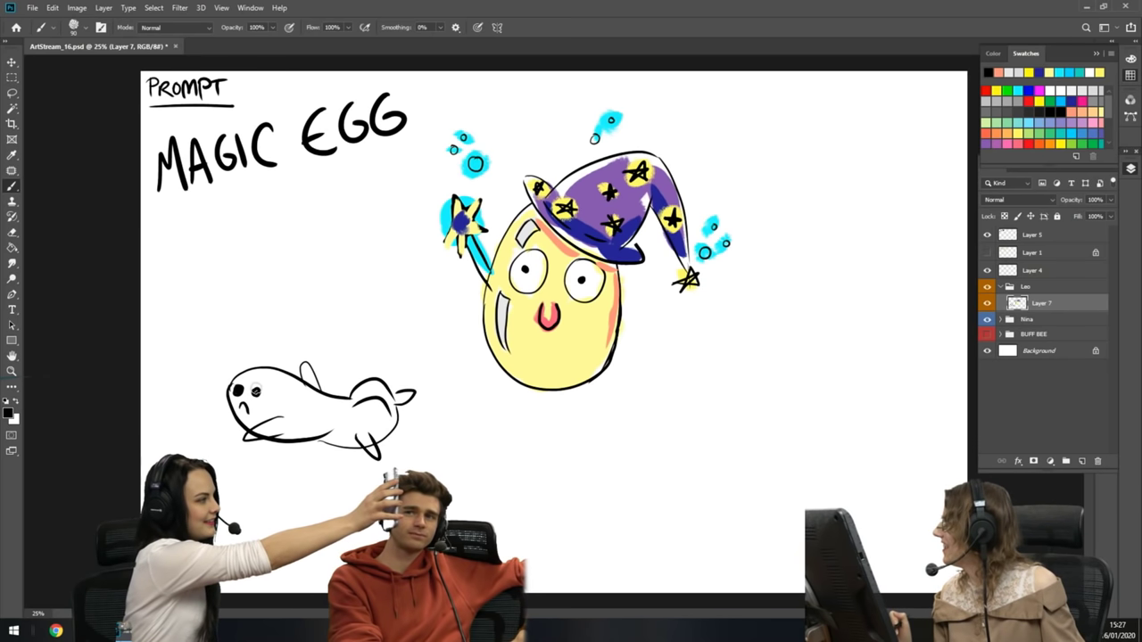
pyautogui.hotkey('ctrl', 'z')
pyautogui.hotkey('ctrl', 'z')
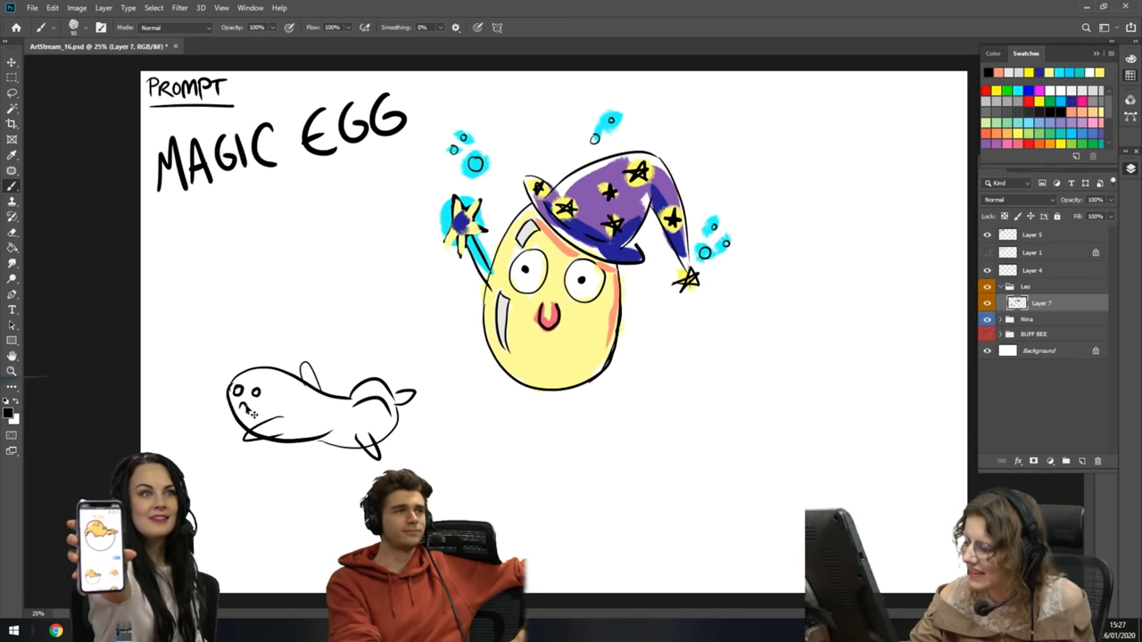
pyautogui.moveTo(241, 398)
pyautogui.mouseDown()
pyautogui.moveTo(255, 410)
pyautogui.moveTo(246, 416)
pyautogui.moveTo(241, 391)
pyautogui.moveTo(258, 393)
pyautogui.mouseUp()
pyautogui.hotkey('ctrl', 'z')
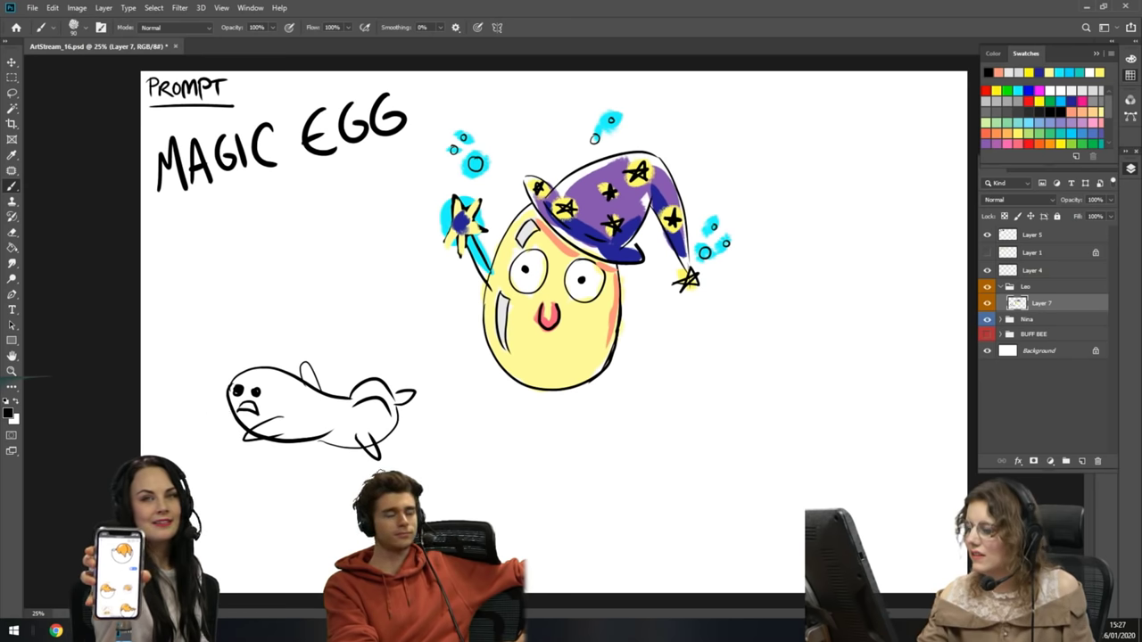
# - Outline a wavy egg white around the yolk character and add two shine marks on its left side
pyautogui.moveTo(232, 398)
pyautogui.mouseDown()
pyautogui.moveTo(184, 470)
pyautogui.moveTo(329, 511)
pyautogui.mouseUp()
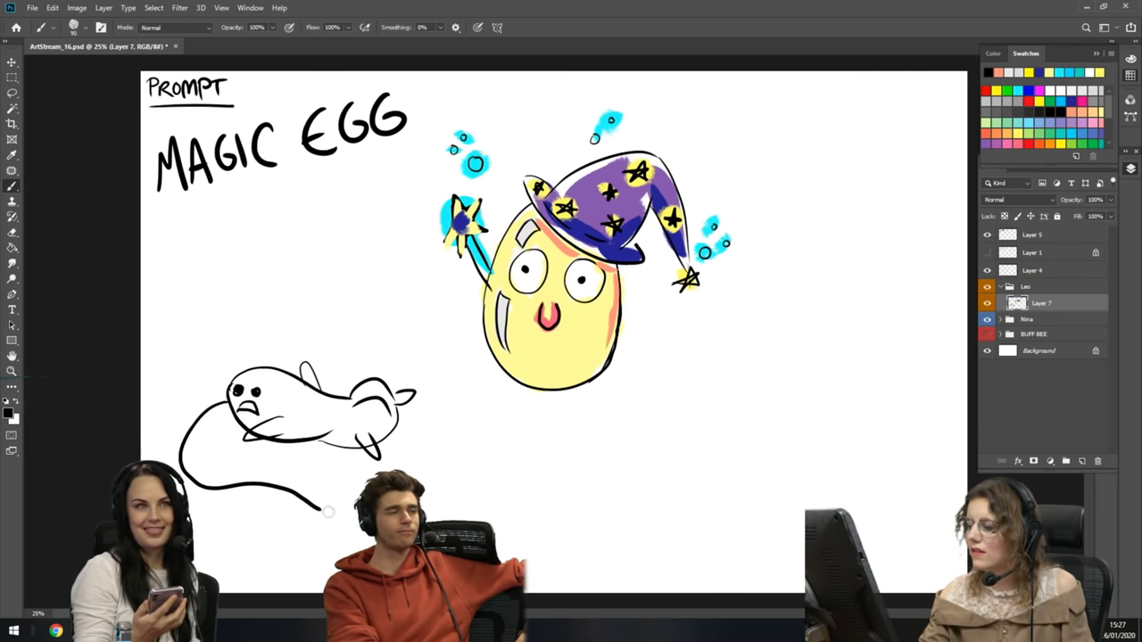
pyautogui.moveTo(454, 437); pyautogui.dragTo(394, 414)
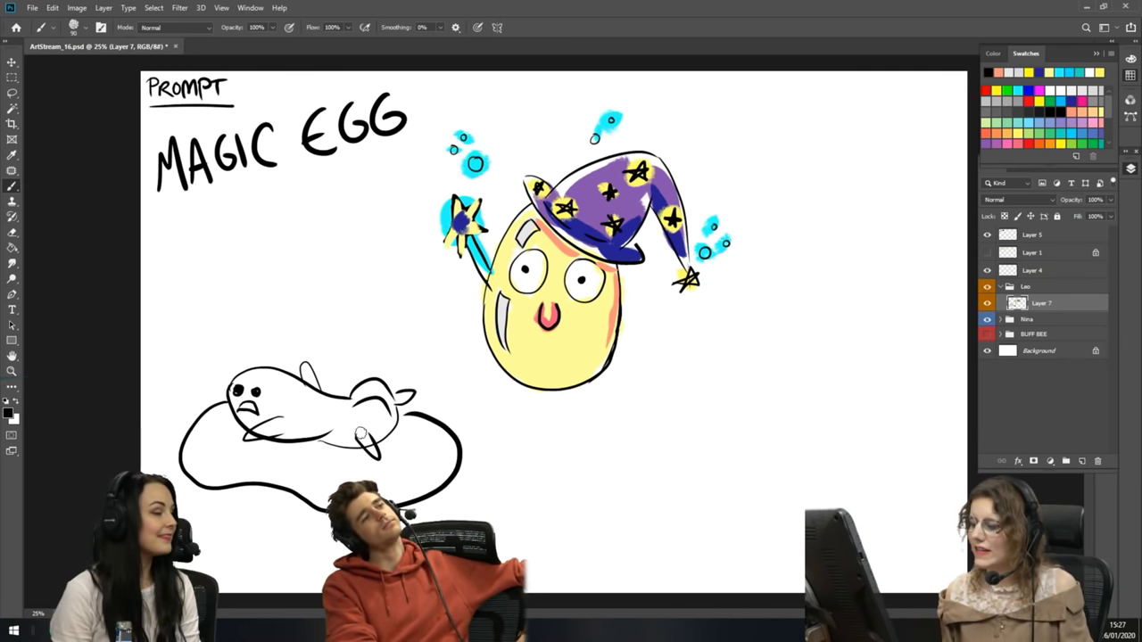
pyautogui.moveTo(225, 410); pyautogui.dragTo(193, 455)
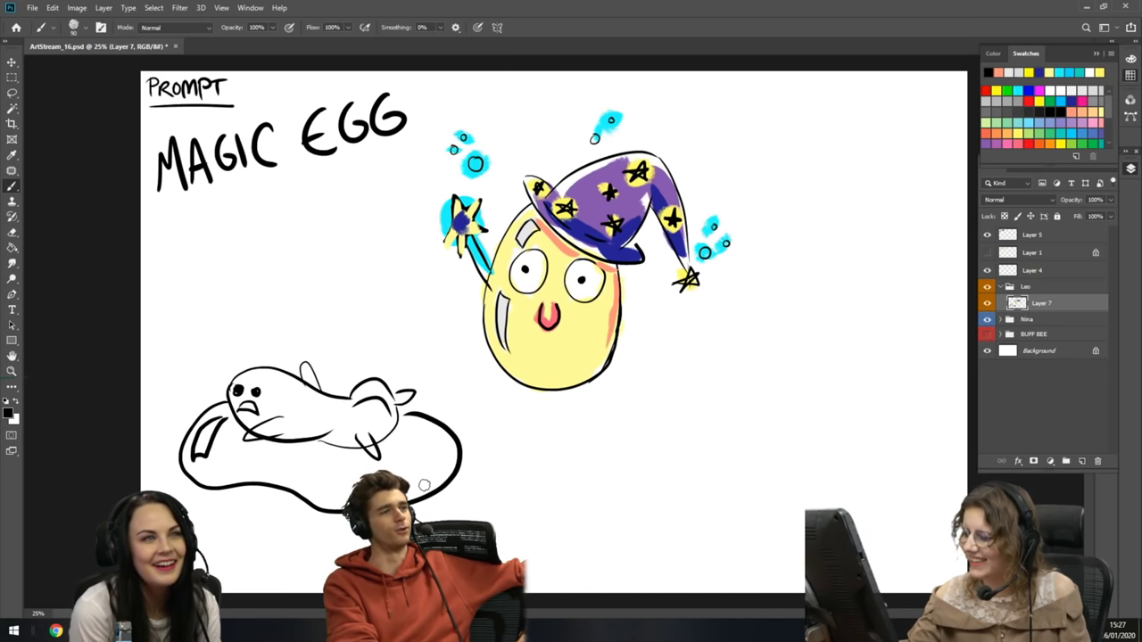
pyautogui.moveTo(202, 467)
pyautogui.mouseDown()
pyautogui.moveTo(231, 472)
pyautogui.moveTo(196, 459)
pyautogui.mouseUp()
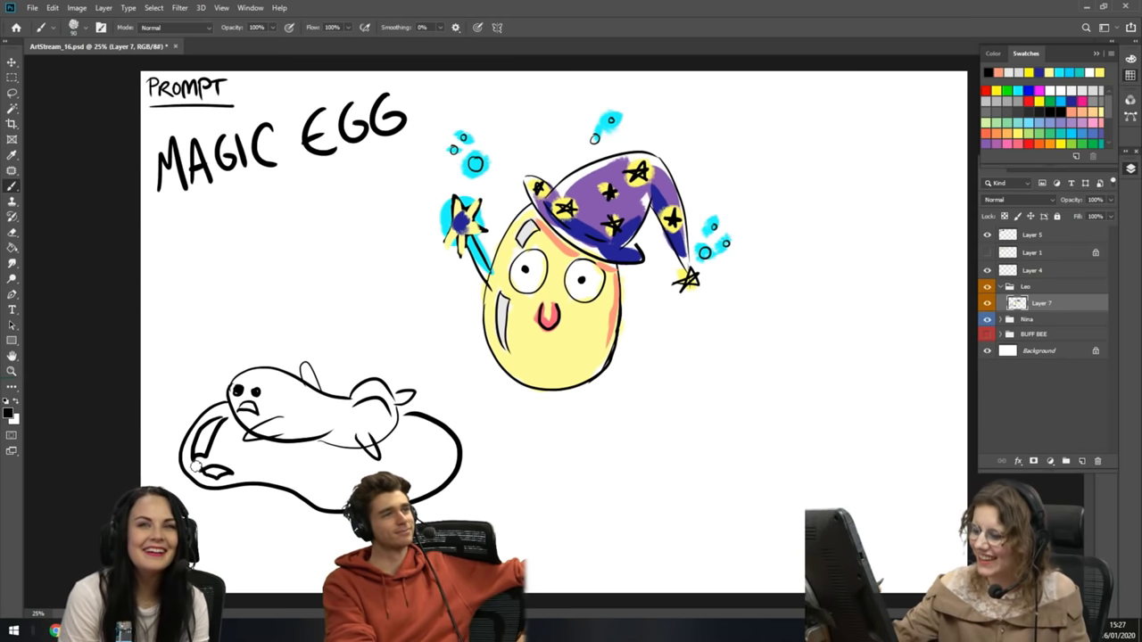
# - Rework the yolk character's two solid black eyes
pyautogui.click(255, 391)
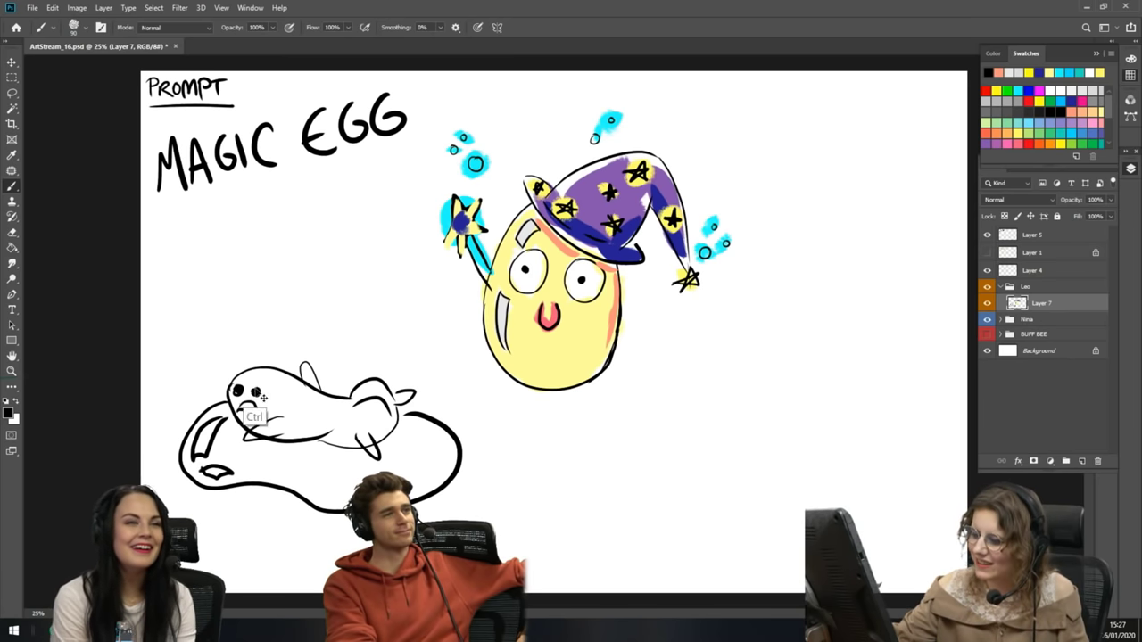
pyautogui.click(237, 392)
pyautogui.moveTo(238, 392); pyautogui.dragTo(253, 390)
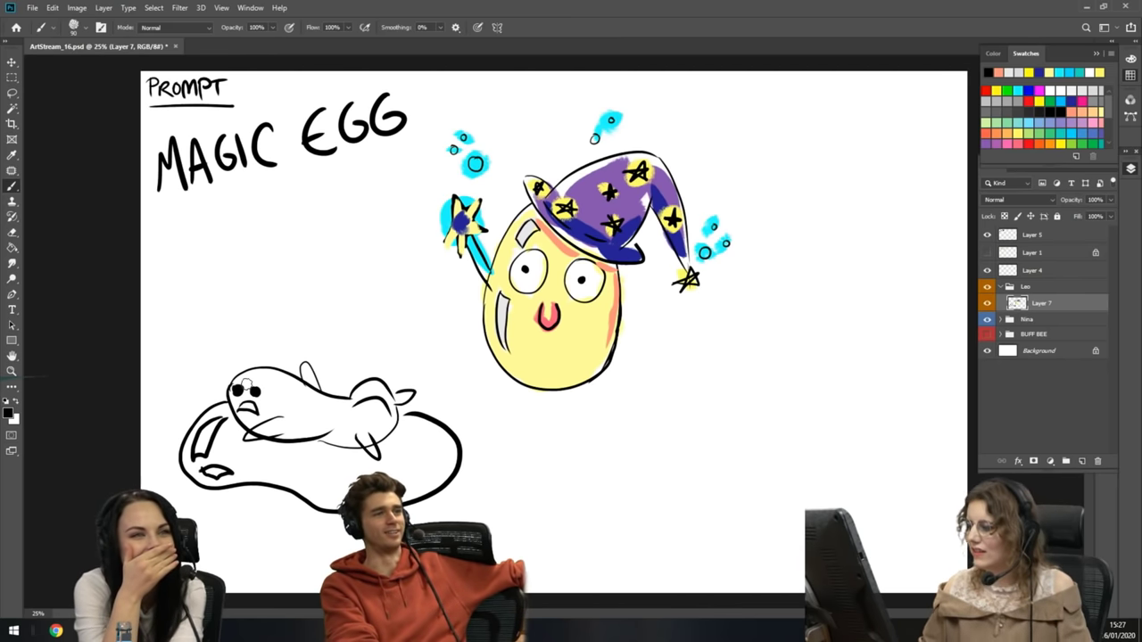
# - Add a new layer beneath the line art and paint the yolk character orange with a 400 px brush
pyautogui.click(1082, 461)
pyautogui.moveTo(1050, 306); pyautogui.dragTo(1044, 328)
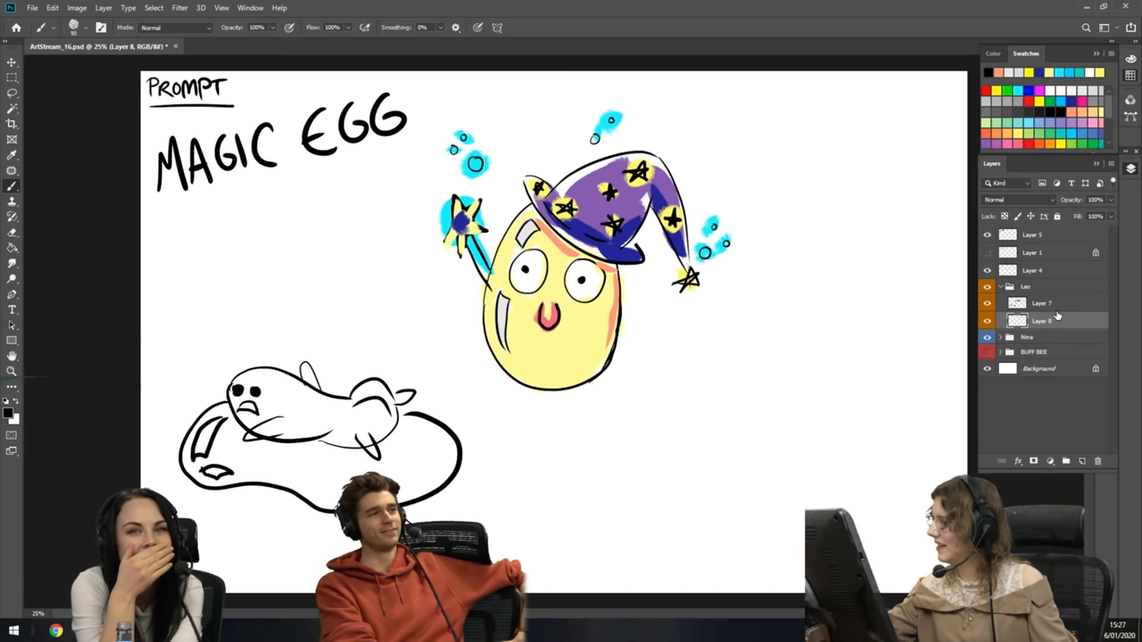
pyautogui.click(1049, 135)
pyautogui.press(']')
pyautogui.moveTo(251, 412); pyautogui.dragTo(237, 398)
pyautogui.press(']')
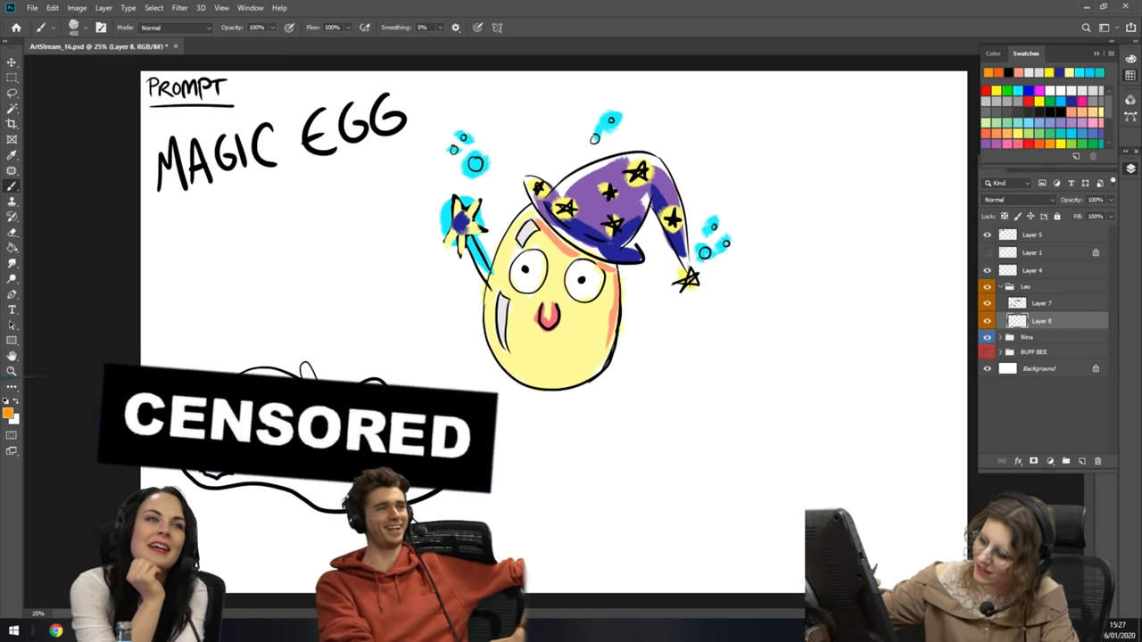
pyautogui.moveTo(267, 406); pyautogui.dragTo(277, 406)
pyautogui.moveTo(352, 410); pyautogui.dragTo(366, 410)
pyautogui.moveTo(276, 373)
pyautogui.mouseDown()
pyautogui.moveTo(238, 370)
pyautogui.moveTo(306, 373)
pyautogui.mouseUp()
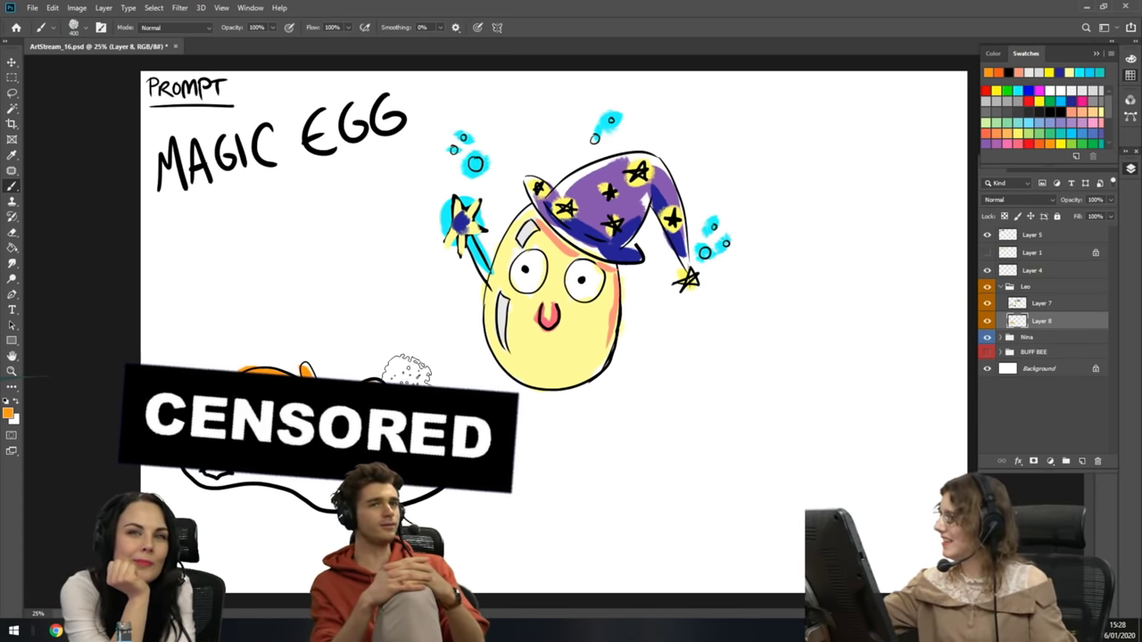
# - Paint white highlights on the orange yolk character and shade its egg white with light grey using a 200 px brush
pyautogui.click(1039, 73)
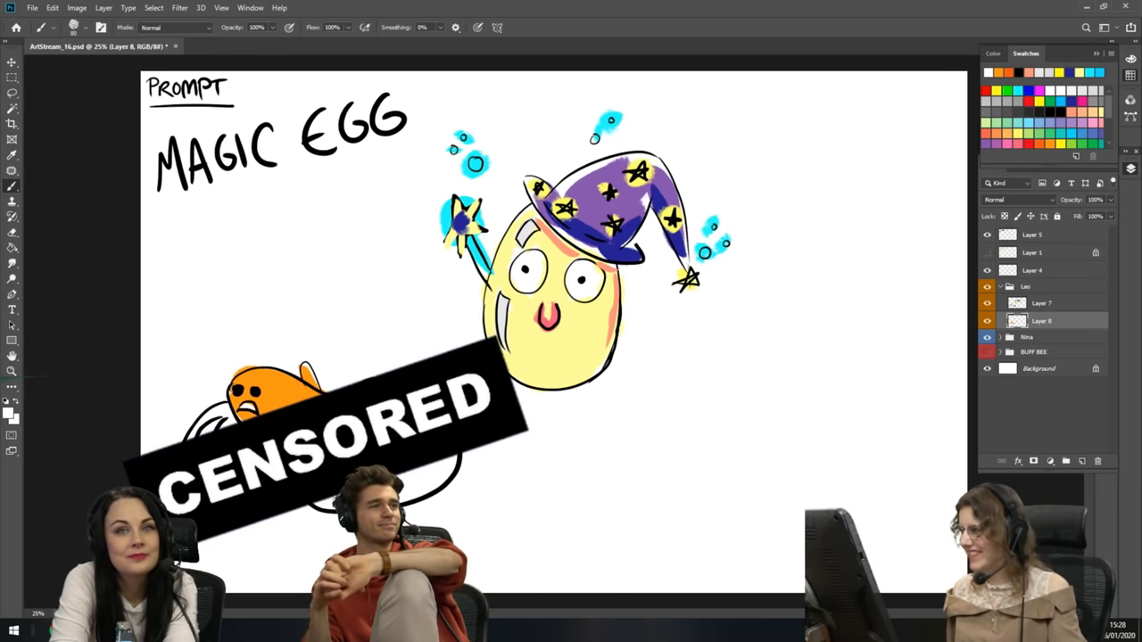
pyautogui.click(1087, 87)
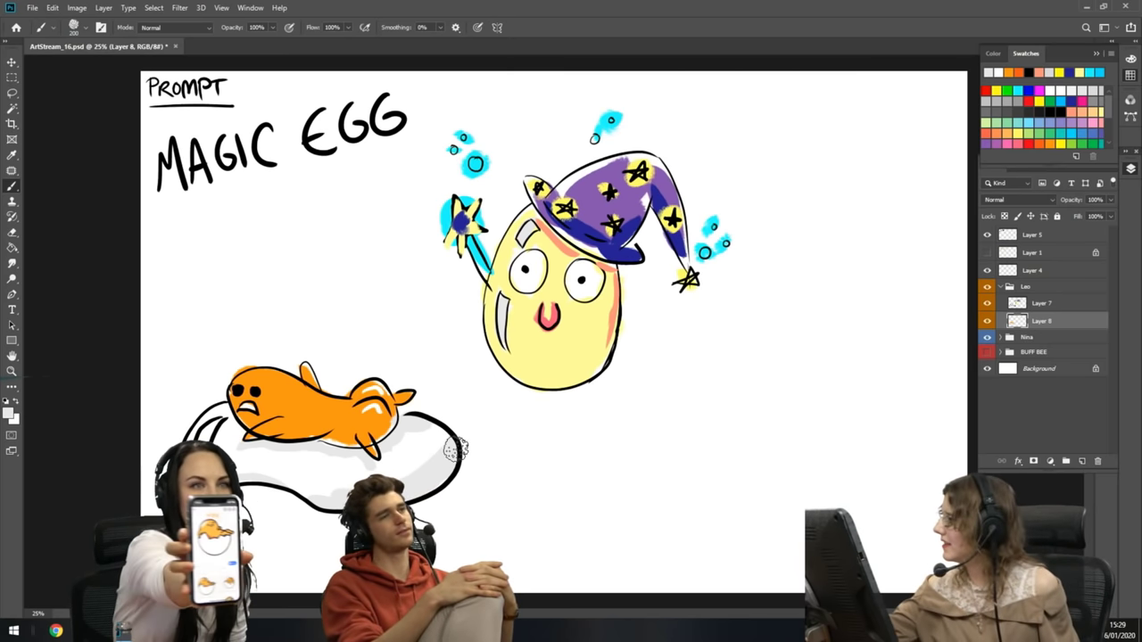
# - Set the paint colour back to white and reduce the brush to 100 px for highlighting the yolk character
pyautogui.click(1058, 87)
pyautogui.click(1053, 90)
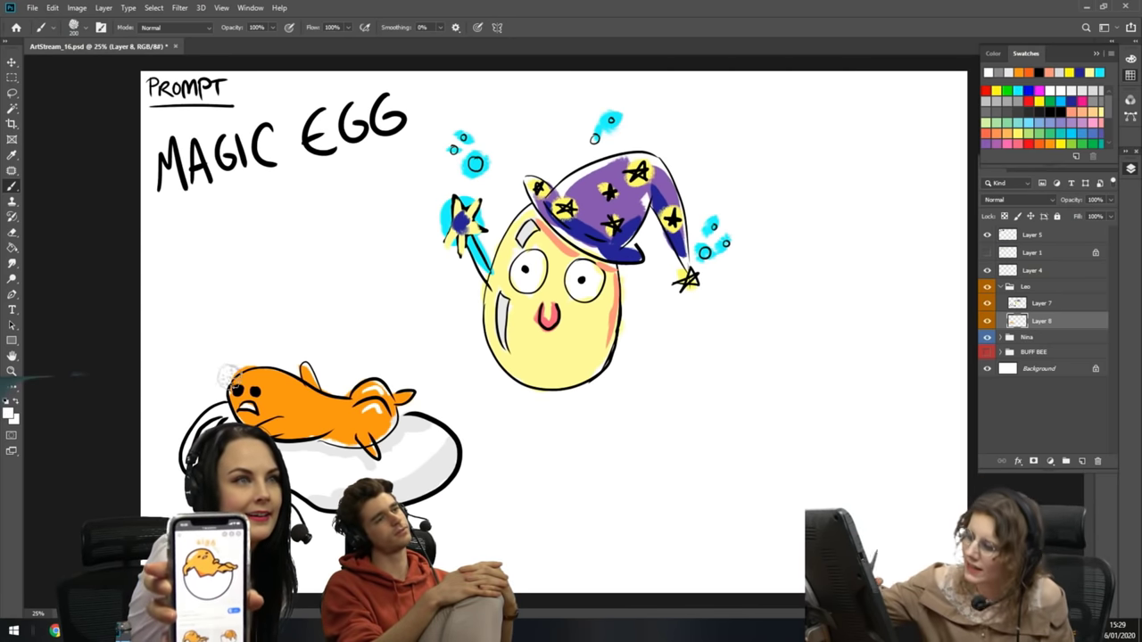
pyautogui.press('[')
pyautogui.press('[')
pyautogui.press('[')
pyautogui.press('[')
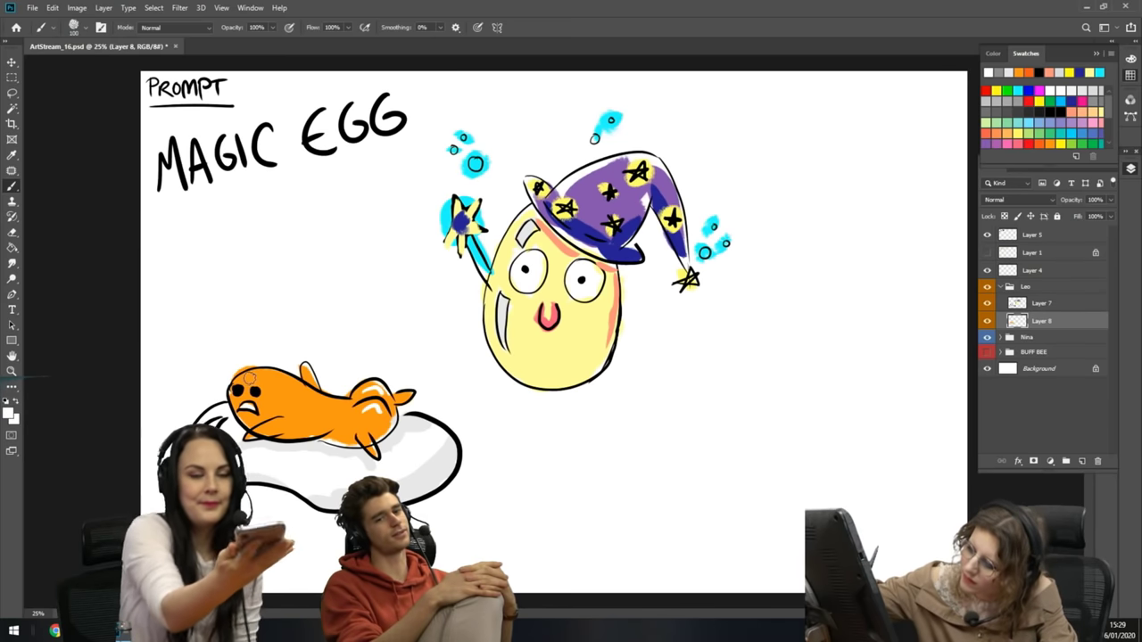
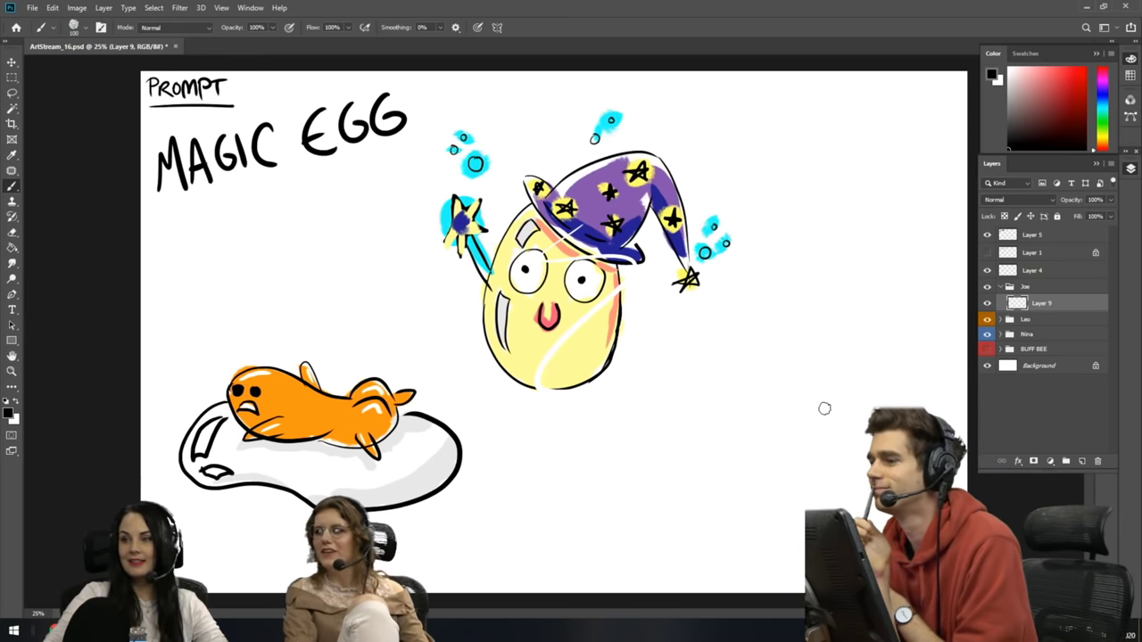
# - Switch to the browser and view the "Chunky Bin" drawing posted on Twitter
pyautogui.hotkey('alt', 'Tab')
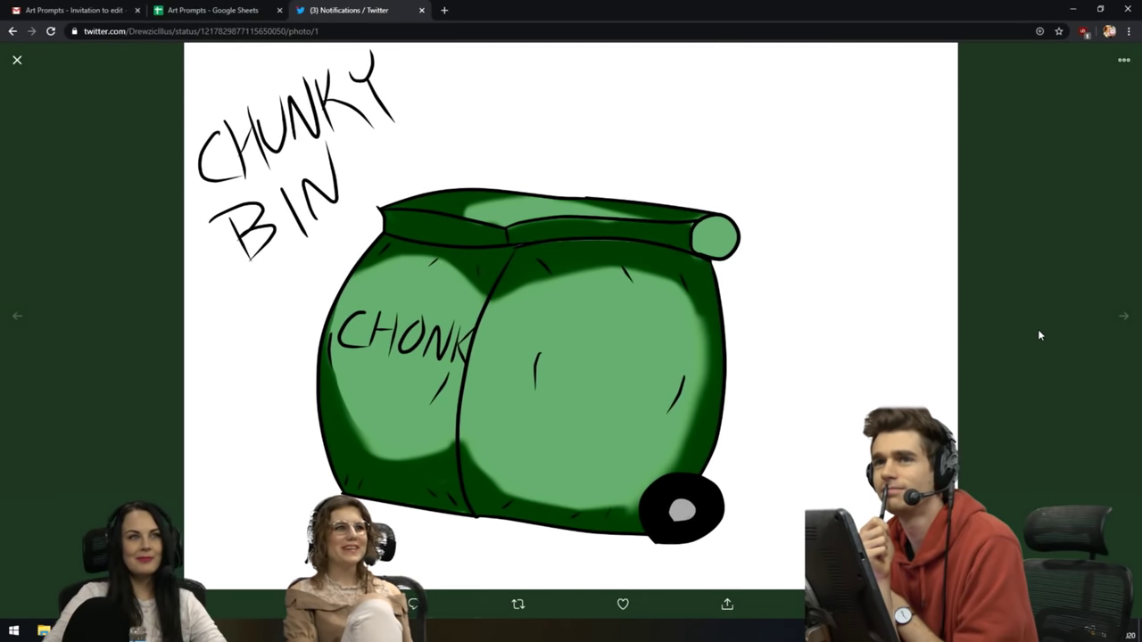
# - Close the "Chunky Bin" drawing and view the "Magic Egg - Based on Dr Strange" drawing from the notifications
pyautogui.click(993, 307)
pyautogui.scroll(1, 568, 359)
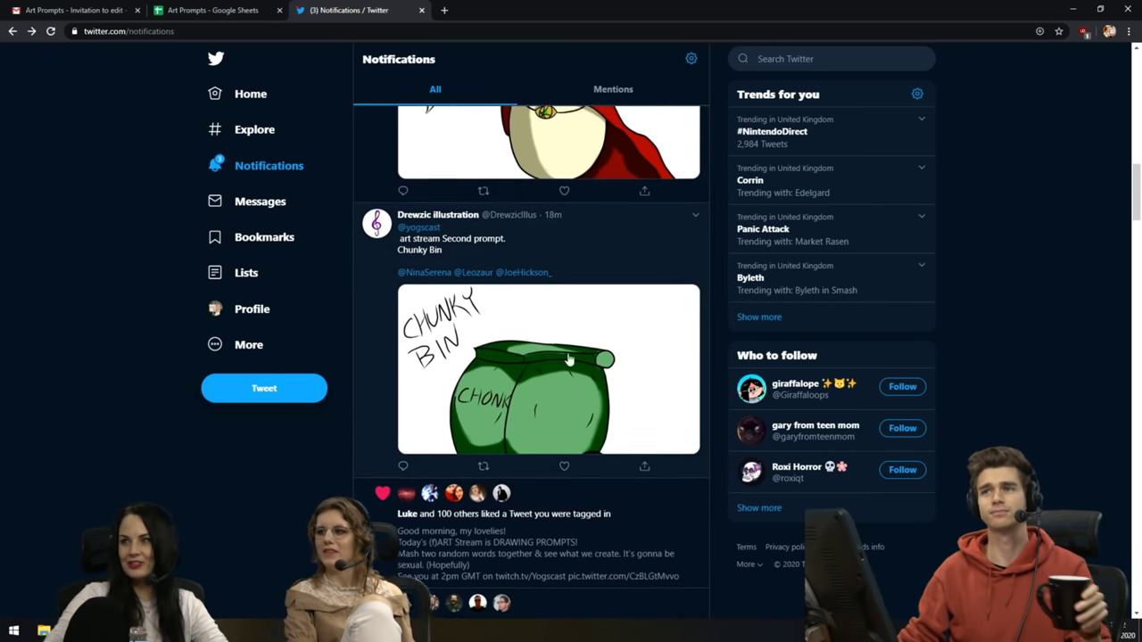
pyautogui.scroll(2, 568, 359)
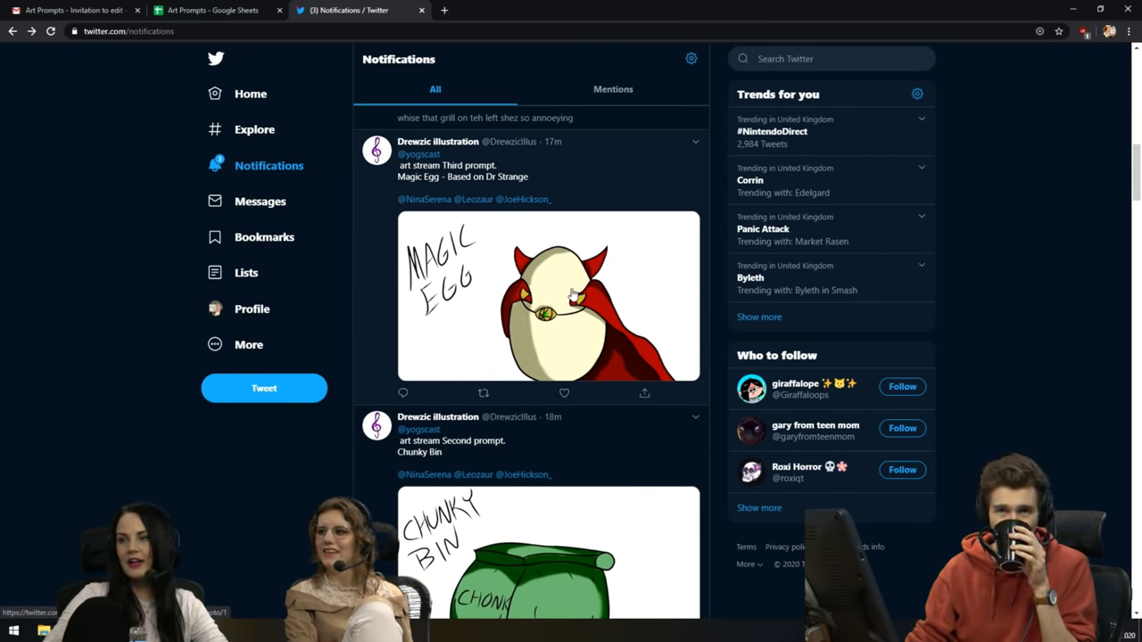
pyautogui.click(628, 304)
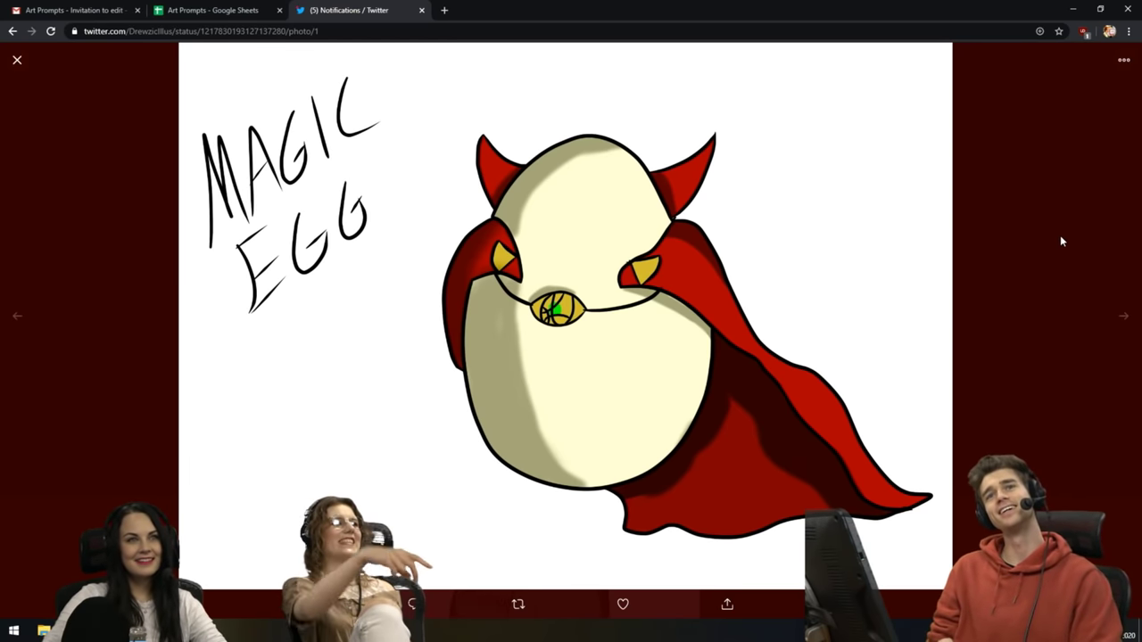
# - View the pencil drawing posted with "magic egg lol" from the notifications, and close it when finished
pyautogui.click(1021, 211)
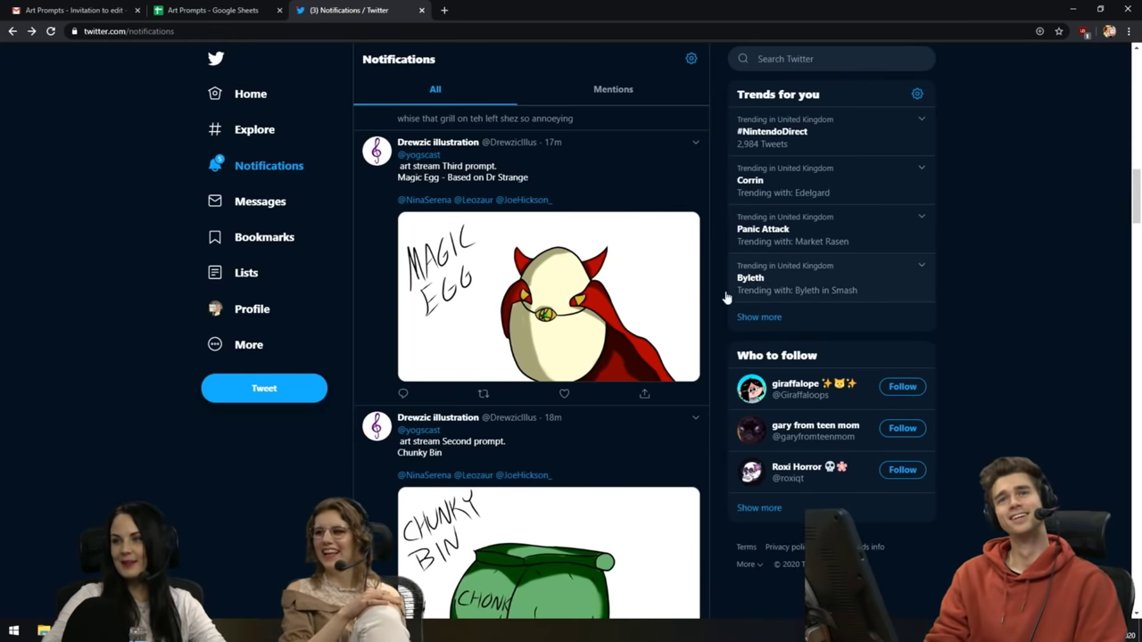
pyautogui.scroll(3, 589, 300)
pyautogui.scroll(1, 589, 301)
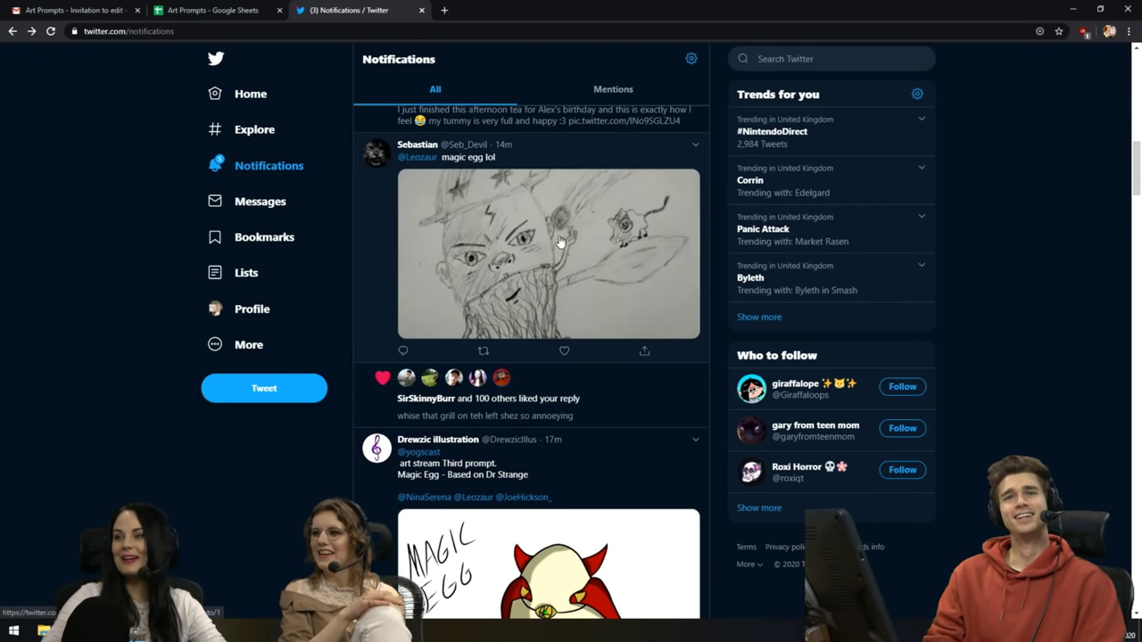
pyautogui.click(563, 272)
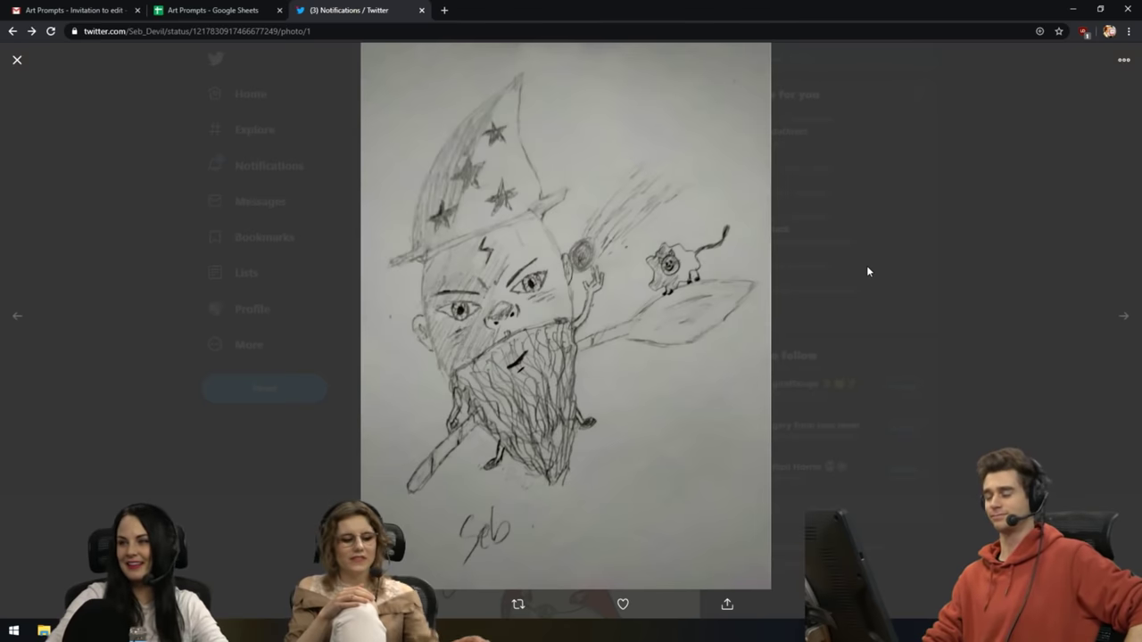
pyautogui.click(866, 265)
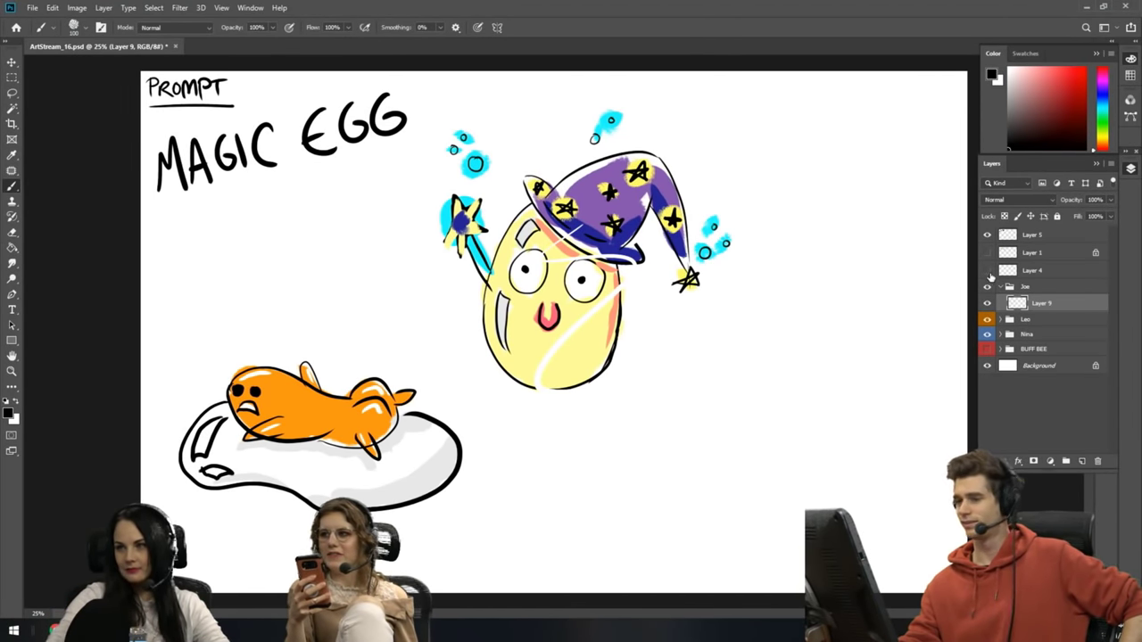
# - Switch to Photoshop, show Layer 4 and hide the orange-labelled group containing the "Magic Egg" artwork
pyautogui.click(986, 270)
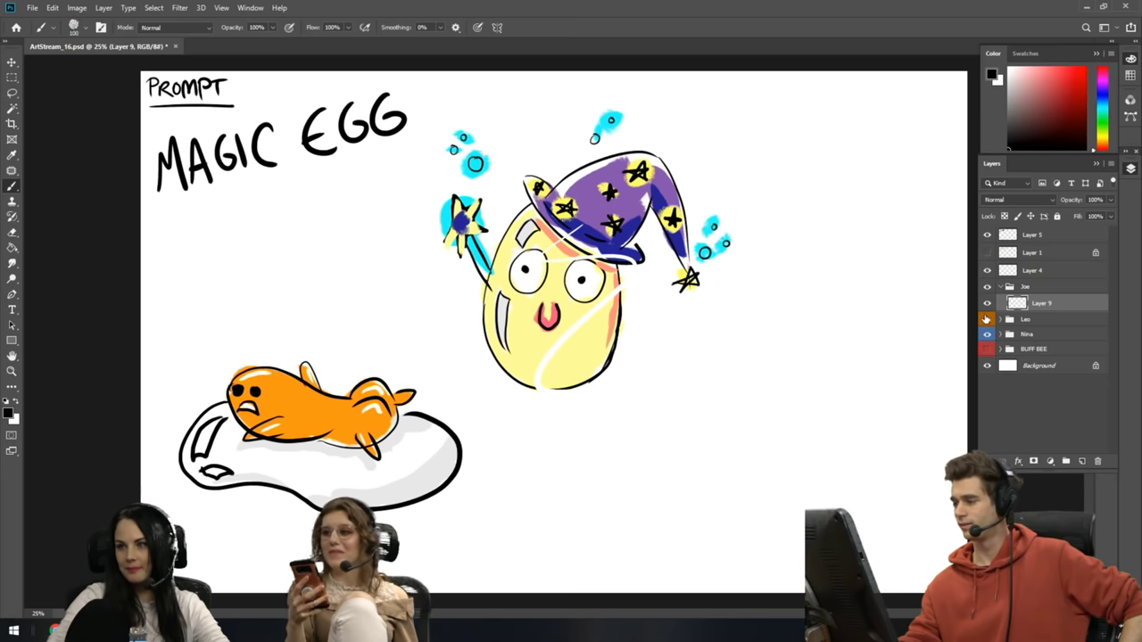
pyautogui.click(987, 318)
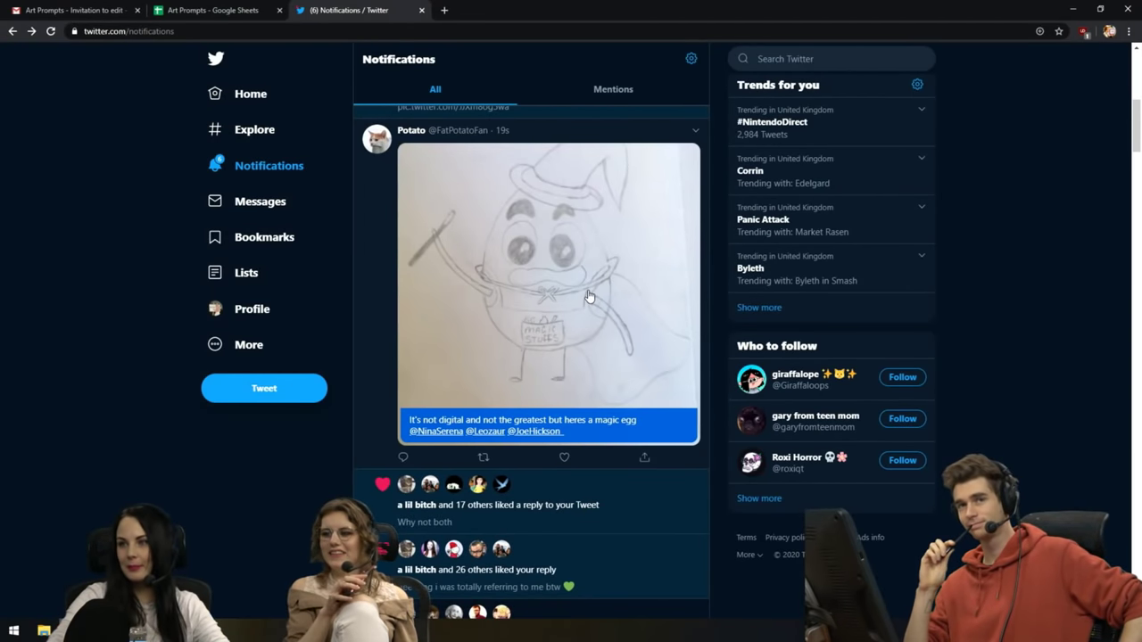
# - View the pencil magic egg with the "Magic Stuffs" label and the Buff Bee drawing in the Twitter notifications
pyautogui.click(588, 296)
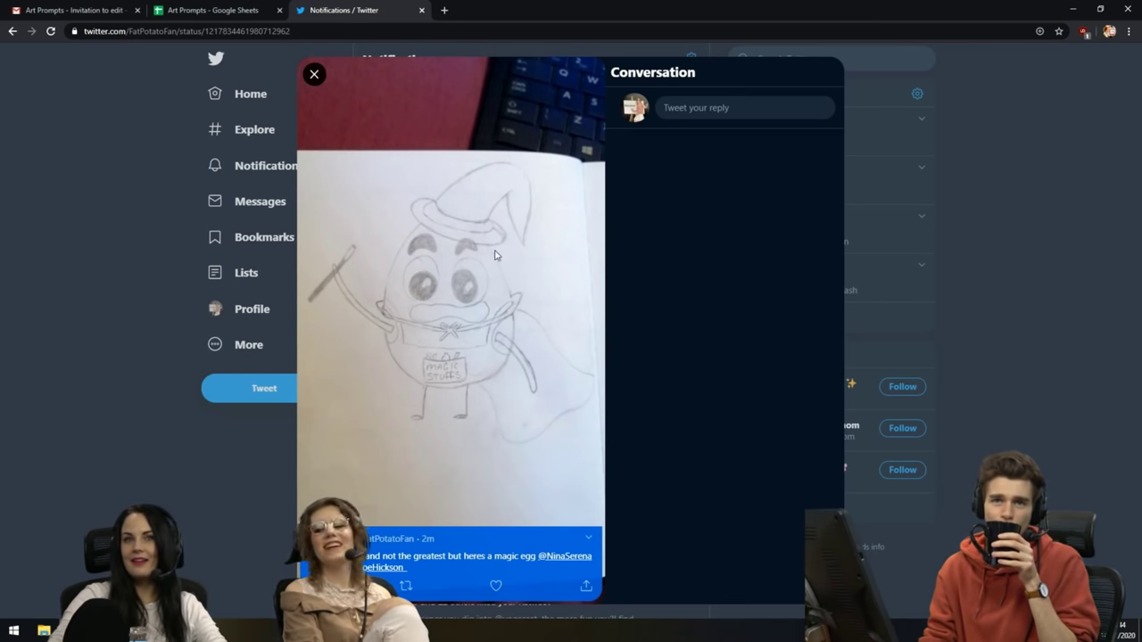
pyautogui.click(1033, 221)
pyautogui.scroll(3, 567, 308)
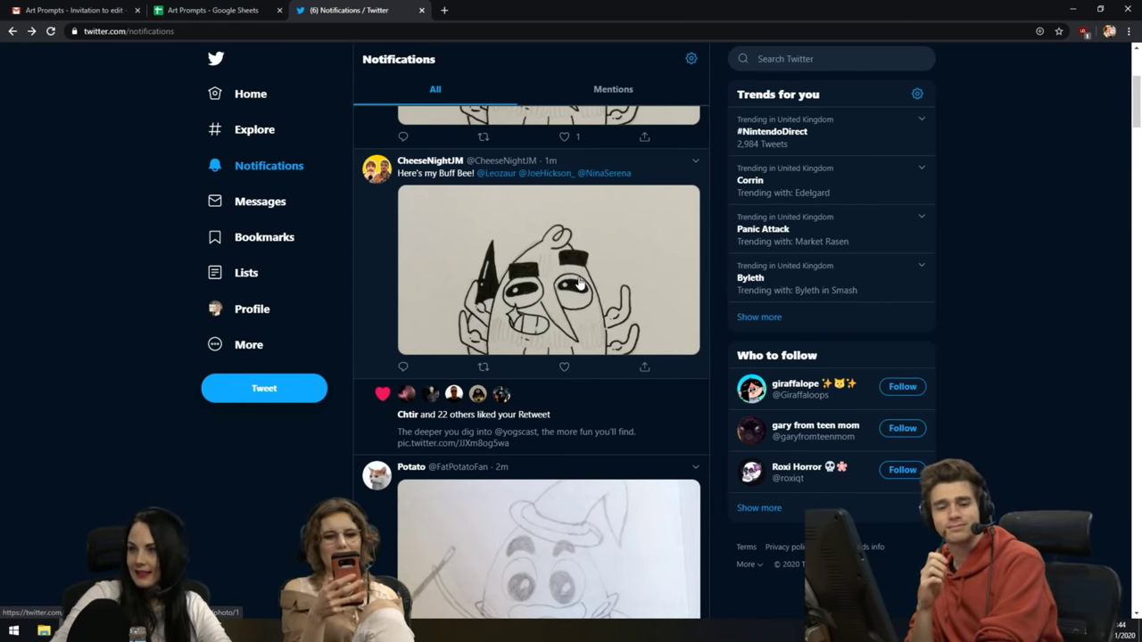
pyautogui.click(579, 284)
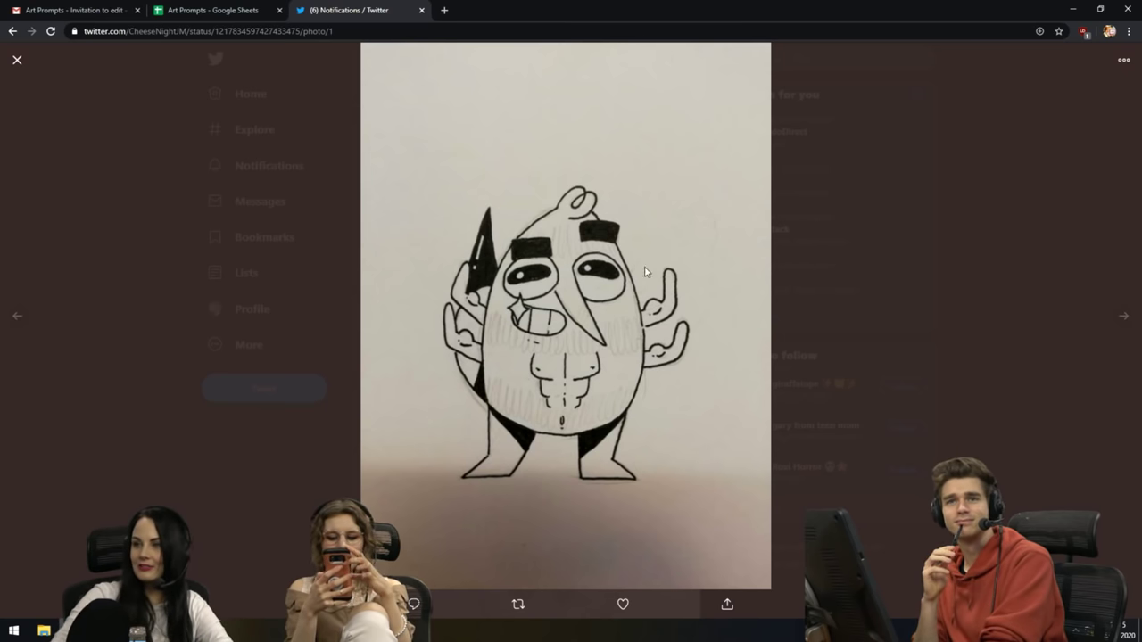
pyautogui.click(816, 278)
# - Compare the authors of the two identical Buff Bee tweets and check the Art Prompts spreadsheet
pyautogui.scroll(3, 660, 333)
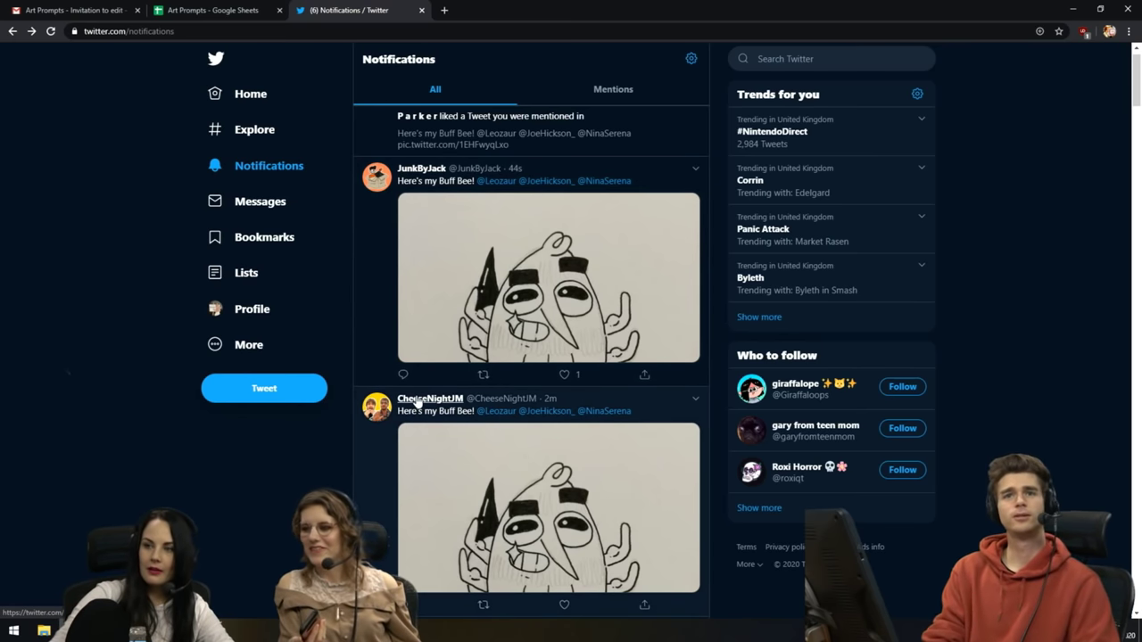
pyautogui.moveTo(417, 402)
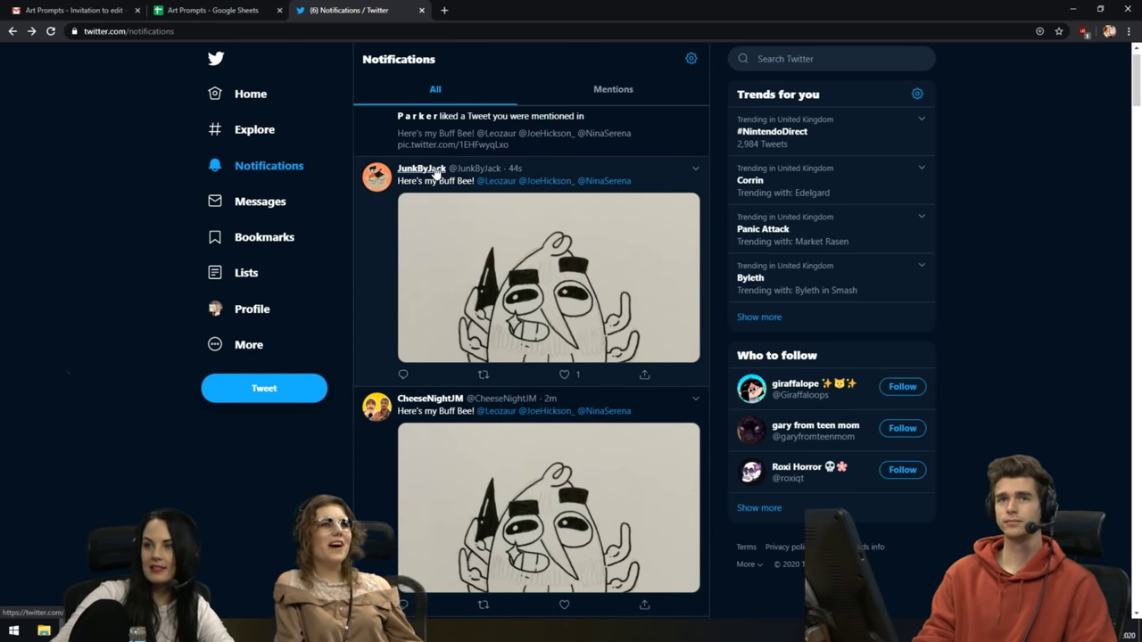
pyautogui.moveTo(436, 172)
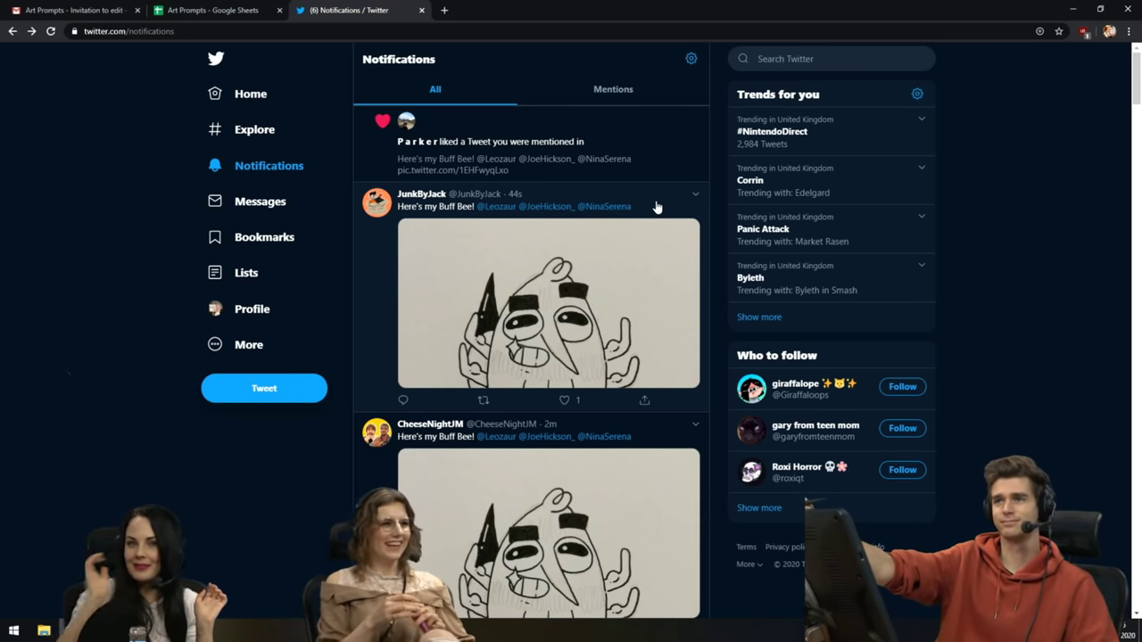
pyautogui.click(263, 8)
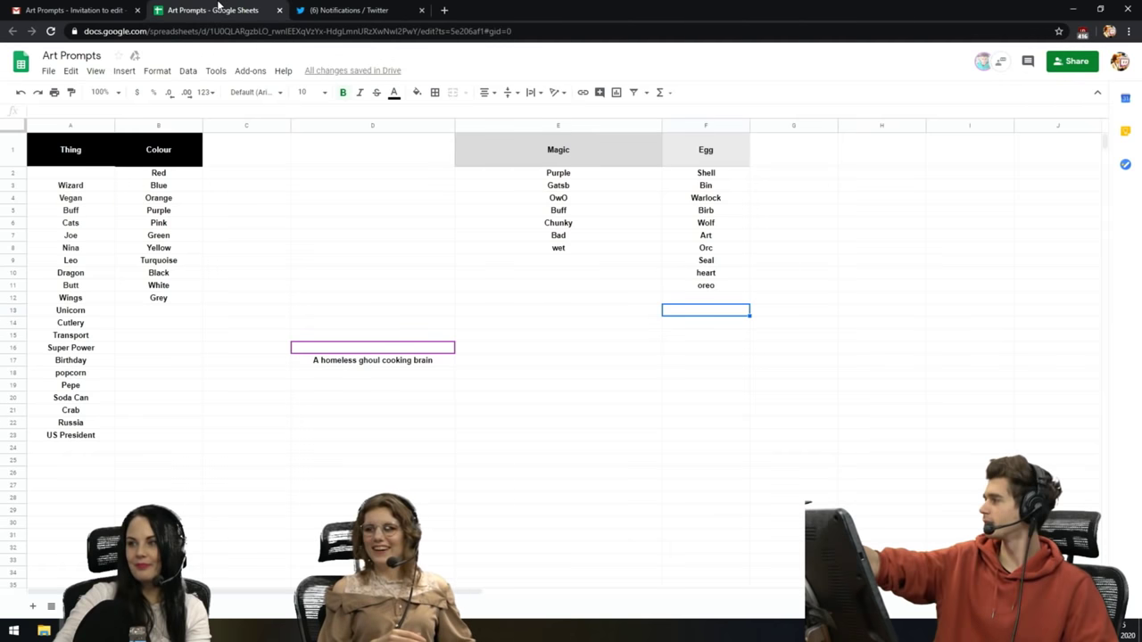
pyautogui.click(328, 7)
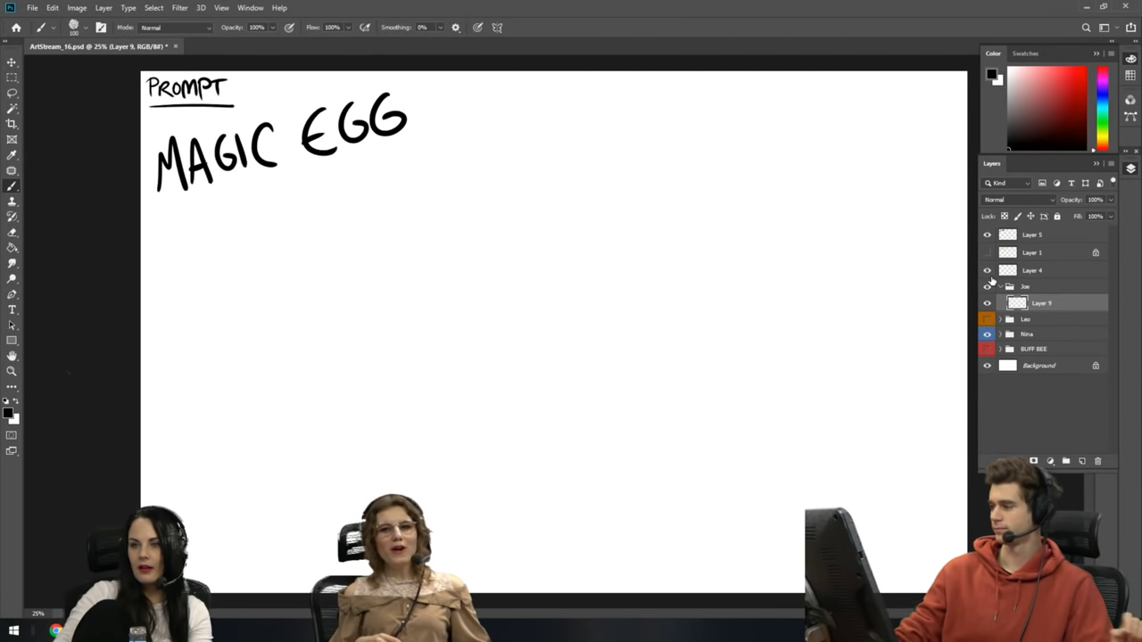
# - Erase the "MAGIC EGG" lettering beneath the PROMPT heading on Layer 5 with a 300 px eraser
pyautogui.click(1035, 271)
pyautogui.click(986, 235)
pyautogui.click(987, 235)
pyautogui.click(1032, 234)
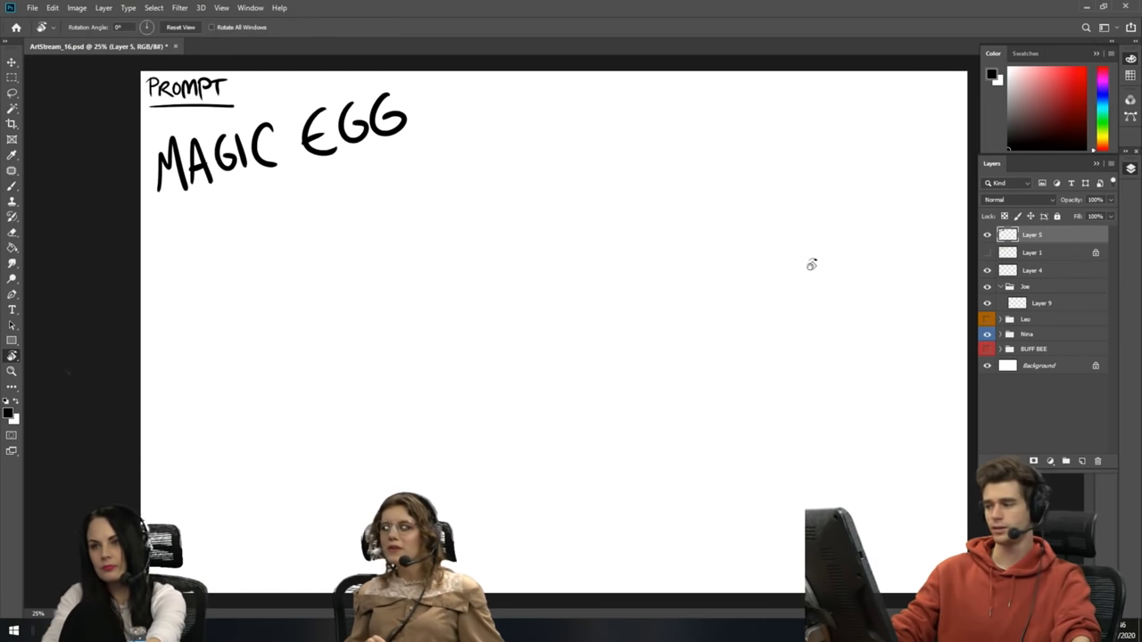
pyautogui.press('e')
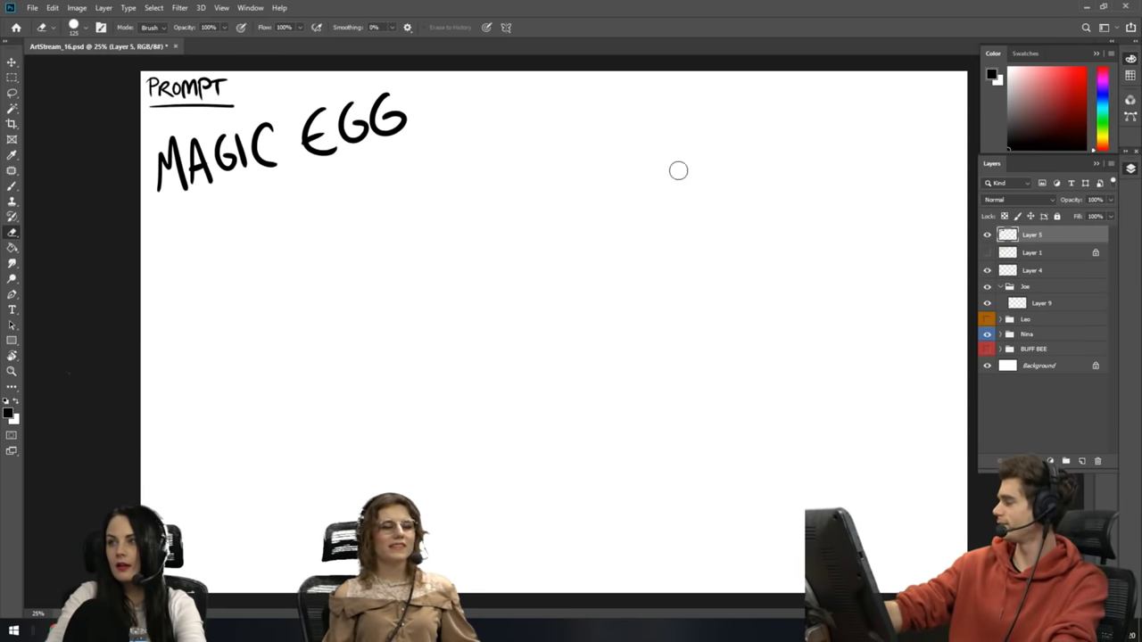
pyautogui.press(']')
pyautogui.press(']')
pyautogui.press(']')
pyautogui.press(']')
pyautogui.press(']')
pyautogui.moveTo(413, 97)
pyautogui.mouseDown()
pyautogui.moveTo(368, 117)
pyautogui.moveTo(162, 151)
pyautogui.moveTo(142, 184)
pyautogui.moveTo(198, 182)
pyautogui.moveTo(398, 130)
pyautogui.mouseUp()
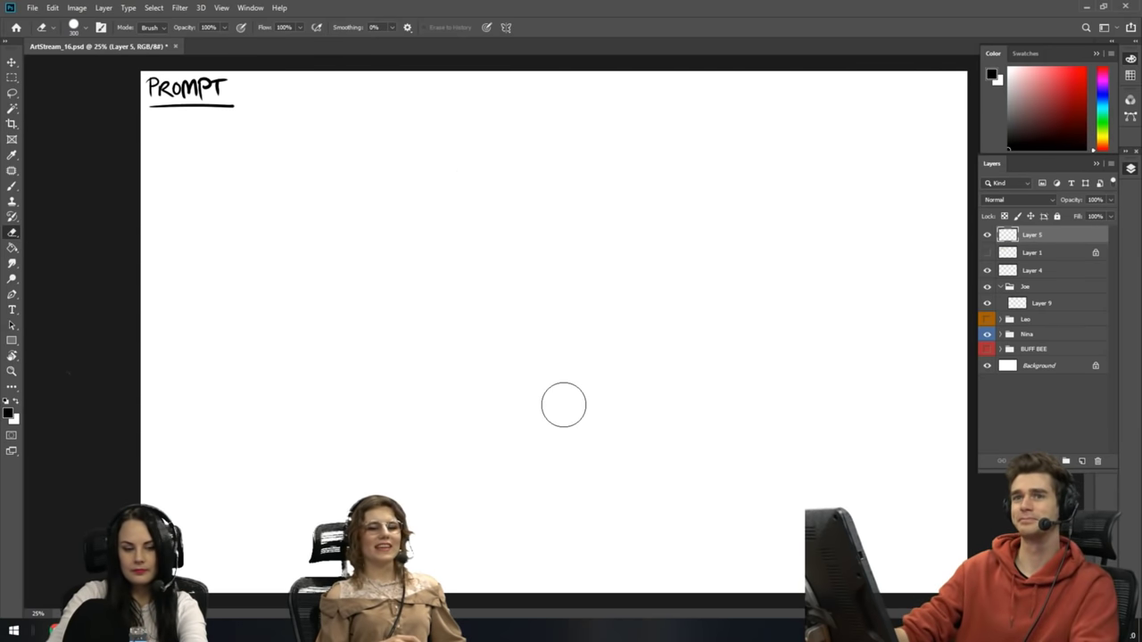
# - Draw a long wavy creature with a smiling face across the canvas using a 40 px brush
pyautogui.press('b')
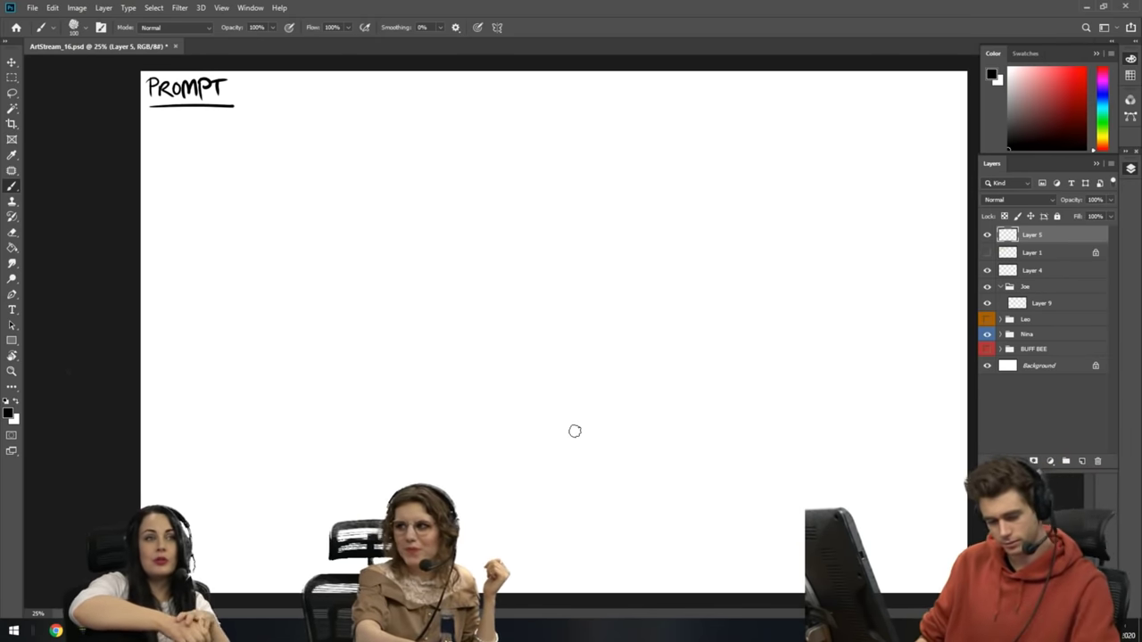
pyautogui.press('[')
pyautogui.press('[')
pyautogui.press('[')
pyautogui.press('[')
pyautogui.press('[')
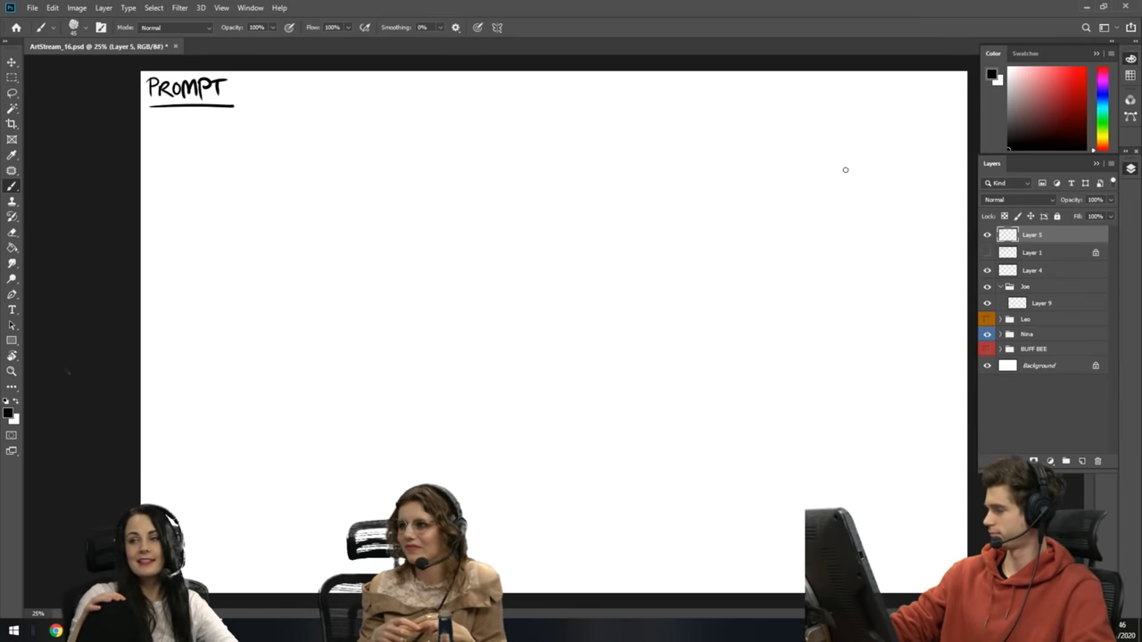
pyautogui.moveTo(585, 122)
pyautogui.mouseDown()
pyautogui.moveTo(517, 149)
pyautogui.moveTo(598, 189)
pyautogui.moveTo(719, 221)
pyautogui.moveTo(678, 296)
pyautogui.moveTo(421, 238)
pyautogui.moveTo(271, 298)
pyautogui.moveTo(386, 434)
pyautogui.moveTo(573, 353)
pyautogui.moveTo(651, 430)
pyautogui.moveTo(772, 467)
pyautogui.moveTo(840, 345)
pyautogui.moveTo(714, 363)
pyautogui.moveTo(793, 297)
pyautogui.moveTo(852, 194)
pyautogui.moveTo(706, 163)
pyautogui.moveTo(636, 103)
pyautogui.moveTo(580, 146)
pyautogui.moveTo(564, 120)
pyautogui.mouseUp()
pyautogui.moveTo(598, 163); pyautogui.dragTo(629, 163)
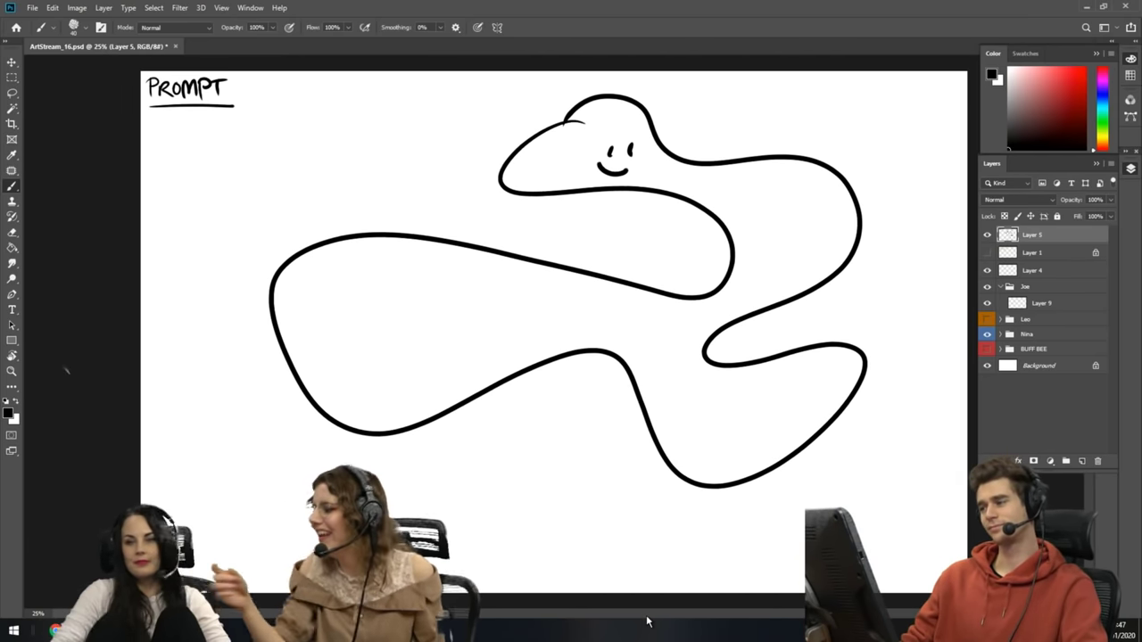
# - Add stick hands, feet and a small buckled belt at the waist of the wavy creature
pyautogui.moveTo(852, 193); pyautogui.dragTo(899, 180)
pyautogui.moveTo(721, 228); pyautogui.dragTo(675, 236)
pyautogui.moveTo(675, 214); pyautogui.dragTo(677, 246)
pyautogui.moveTo(872, 178)
pyautogui.mouseDown()
pyautogui.moveTo(892, 157)
pyautogui.moveTo(916, 186)
pyautogui.mouseUp()
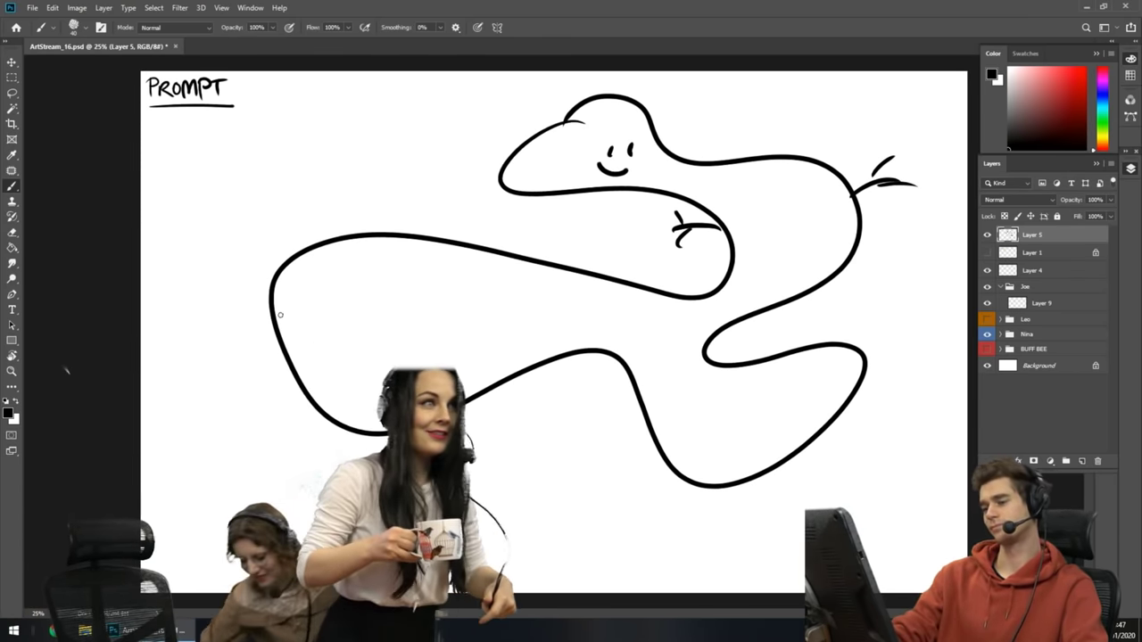
pyautogui.moveTo(279, 346); pyautogui.dragTo(234, 346)
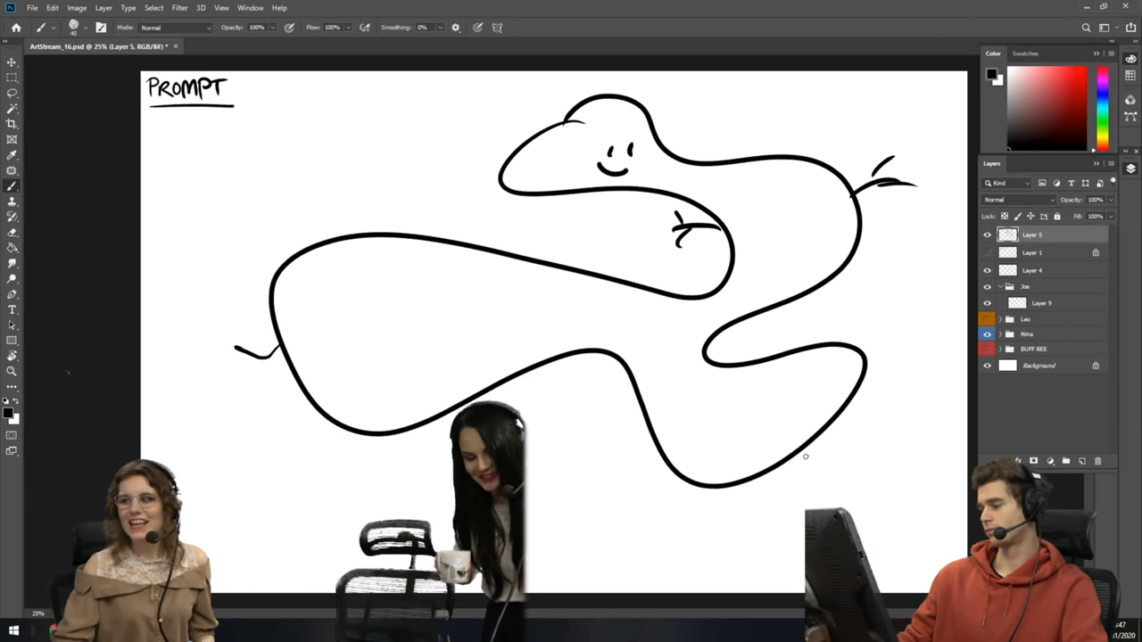
pyautogui.moveTo(803, 455); pyautogui.dragTo(853, 462)
pyautogui.moveTo(705, 294)
pyautogui.mouseDown()
pyautogui.moveTo(735, 330)
pyautogui.moveTo(720, 341)
pyautogui.moveTo(704, 321)
pyautogui.moveTo(692, 332)
pyautogui.moveTo(717, 332)
pyautogui.mouseUp()
pyautogui.moveTo(703, 307)
pyautogui.mouseDown()
pyautogui.moveTo(719, 316)
pyautogui.moveTo(703, 325)
pyautogui.mouseUp()
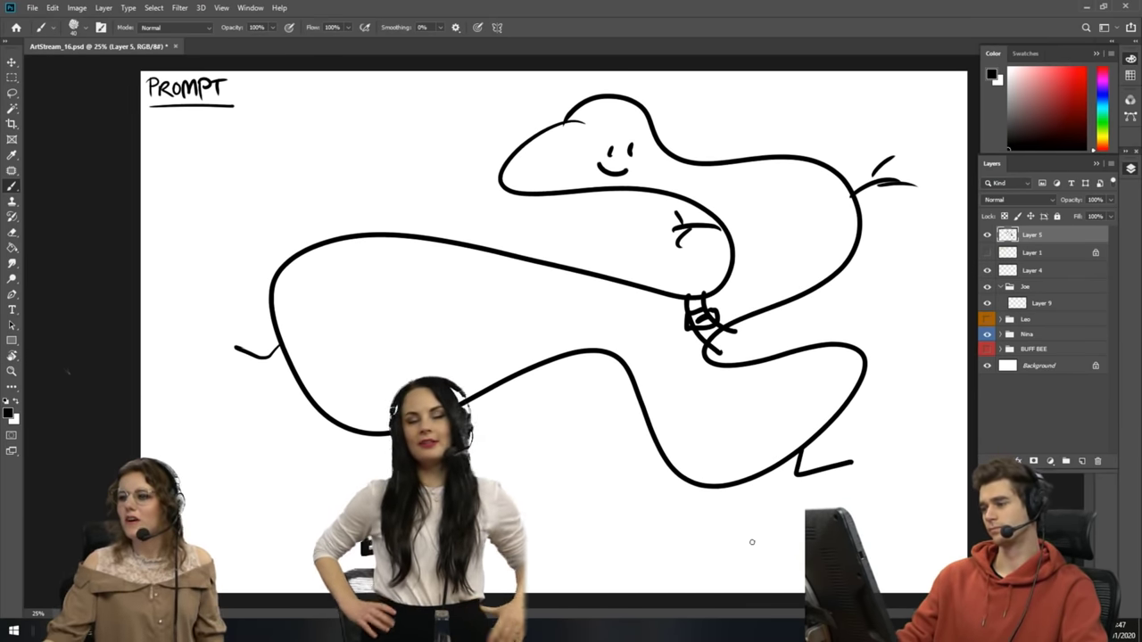
# - Draw thin curved contour lines across the lower body and leg of the wavy creature
pyautogui.moveTo(335, 243); pyautogui.dragTo(459, 450)
pyautogui.moveTo(429, 238); pyautogui.dragTo(447, 336)
pyautogui.moveTo(487, 386); pyautogui.dragTo(497, 393)
pyautogui.moveTo(530, 261); pyautogui.dragTo(558, 354)
pyautogui.moveTo(646, 410); pyautogui.dragTo(739, 355)
pyautogui.moveTo(674, 465); pyautogui.dragTo(799, 358)
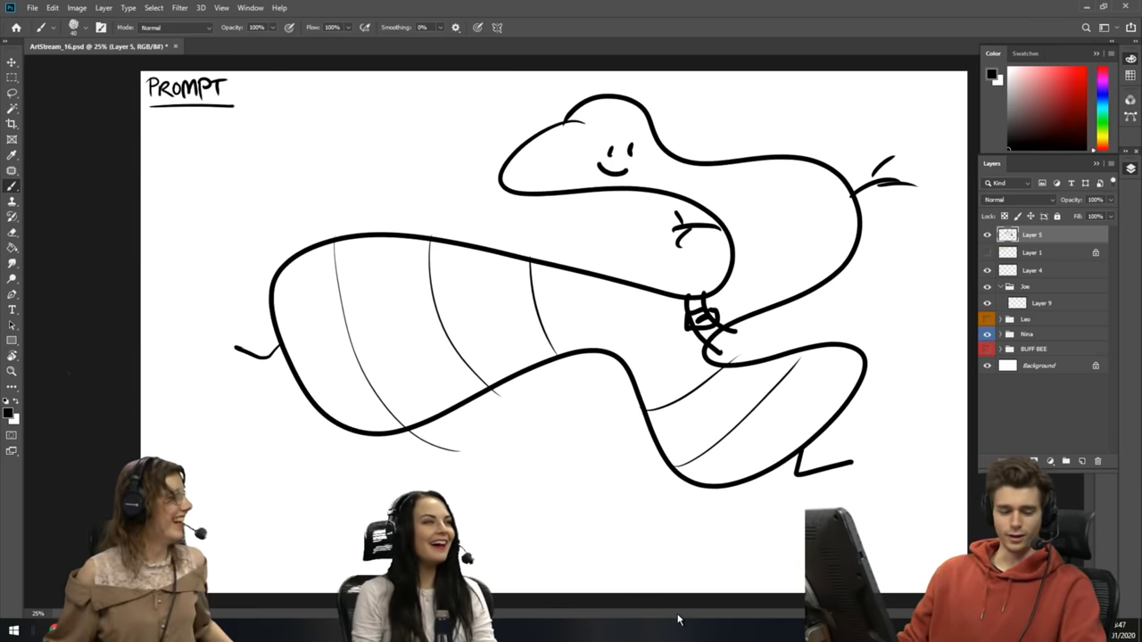
# - Erase the whole wavy creature from Layer 5 with a greatly enlarged eraser, keeping the PROMPT heading
pyautogui.press('e')
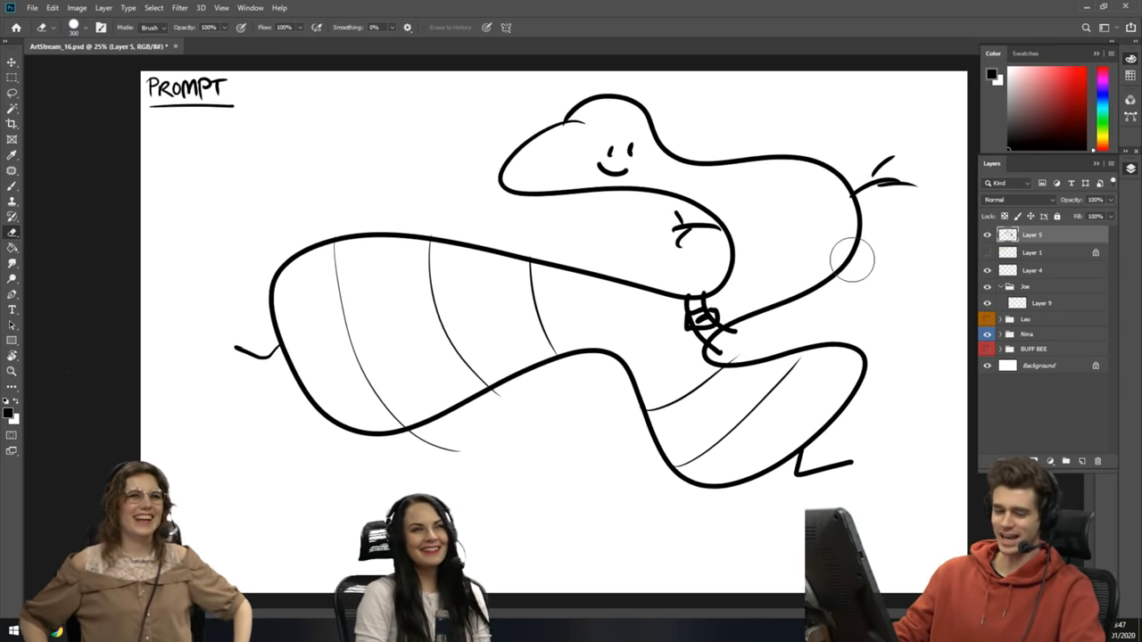
pyautogui.press(']')
pyautogui.press(']')
pyautogui.press(']')
pyautogui.moveTo(904, 166)
pyautogui.mouseDown()
pyautogui.moveTo(871, 279)
pyautogui.moveTo(863, 188)
pyautogui.mouseUp()
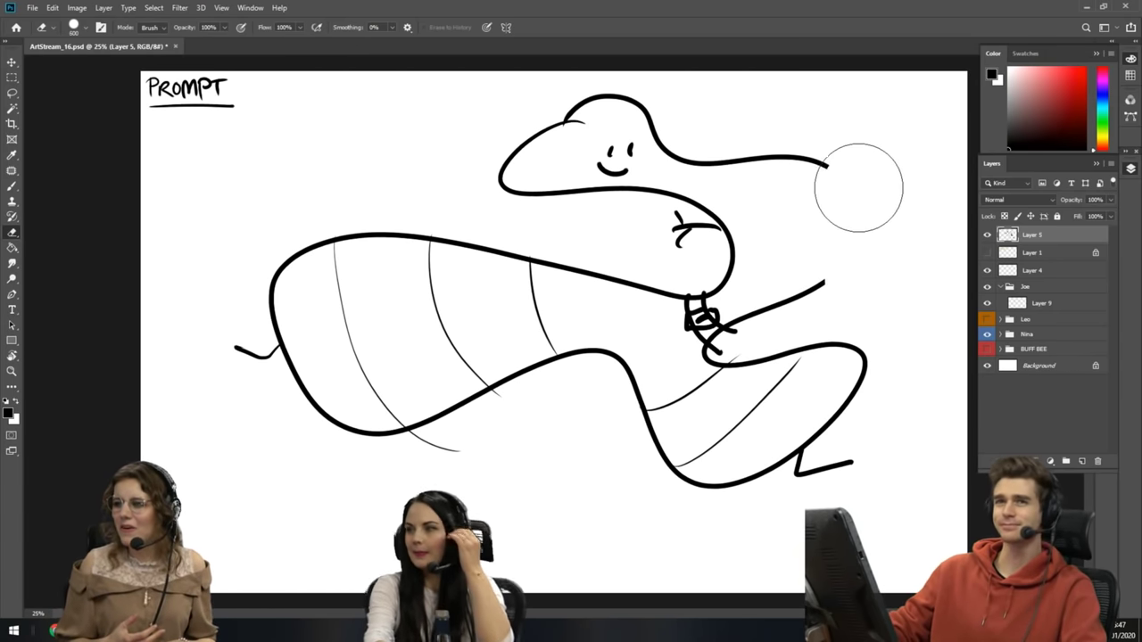
pyautogui.press(']')
pyautogui.press(']')
pyautogui.press(']')
pyautogui.press(']')
pyautogui.press(']')
pyautogui.press(']')
pyautogui.press(']')
pyautogui.press(']')
pyautogui.press(']')
pyautogui.moveTo(809, 133)
pyautogui.mouseDown()
pyautogui.moveTo(735, 189)
pyautogui.moveTo(616, 186)
pyautogui.moveTo(345, 346)
pyautogui.moveTo(348, 291)
pyautogui.moveTo(621, 285)
pyautogui.moveTo(573, 514)
pyautogui.moveTo(936, 342)
pyautogui.moveTo(938, 312)
pyautogui.mouseUp()
pyautogui.click(987, 253)
# - Reduce the eraser to 40 px and set its smoothing to 67%
pyautogui.press('[')
pyautogui.press('[')
pyautogui.press('[')
pyautogui.press('[')
pyautogui.press('[')
pyautogui.press('[')
pyautogui.press('[')
pyautogui.press('[')
pyautogui.press('[')
pyautogui.press('[')
pyautogui.press('[')
pyautogui.press('[')
pyautogui.press('[')
pyautogui.press('[')
pyautogui.press('[')
pyautogui.press('[')
pyautogui.press('[')
pyautogui.press('[')
pyautogui.press('[')
pyautogui.press('[')
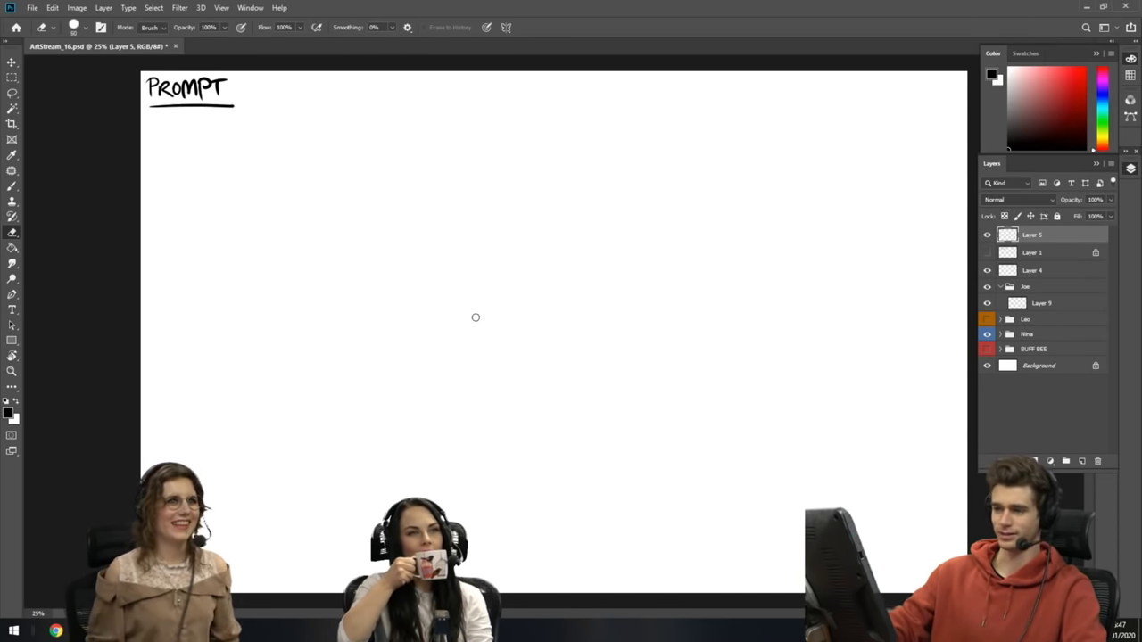
pyautogui.press('[')
pyautogui.click(391, 27)
pyautogui.click(432, 41)
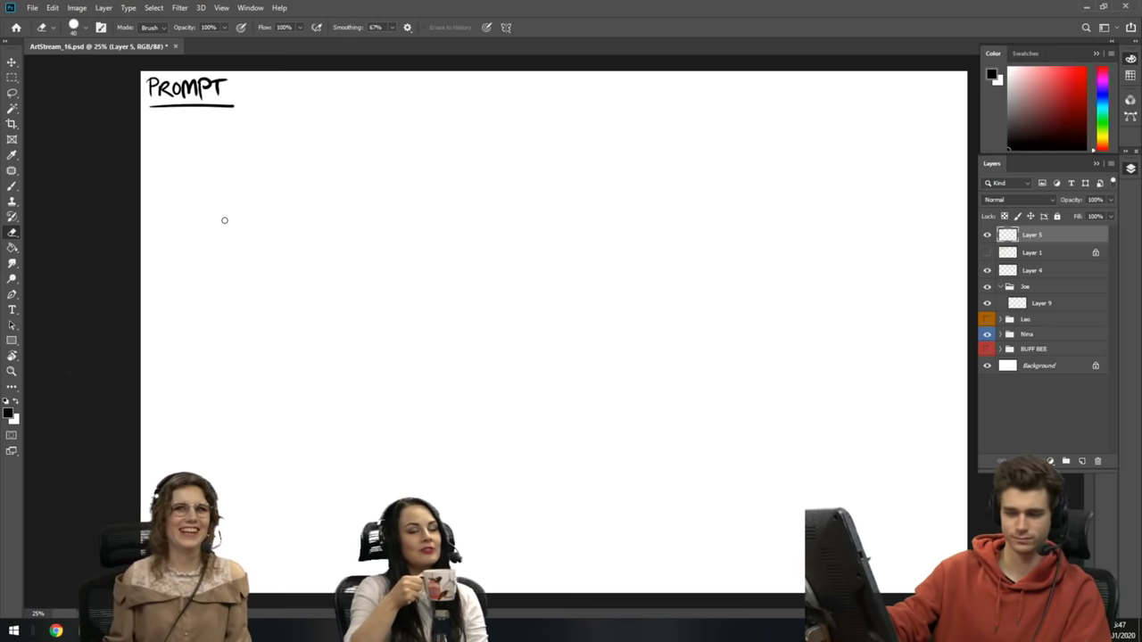
# - Write "Wet shell" by hand beneath the PROMPT heading on Layer 5 with the 40 px brush
pyautogui.press('b')
pyautogui.moveTo(158, 150)
pyautogui.mouseDown()
pyautogui.moveTo(200, 182)
pyautogui.moveTo(209, 129)
pyautogui.moveTo(230, 144)
pyautogui.moveTo(280, 113)
pyautogui.moveTo(298, 116)
pyautogui.moveTo(321, 159)
pyautogui.mouseUp()
pyautogui.moveTo(322, 103)
pyautogui.mouseDown()
pyautogui.moveTo(350, 116)
pyautogui.moveTo(369, 83)
pyautogui.moveTo(399, 134)
pyautogui.mouseUp()
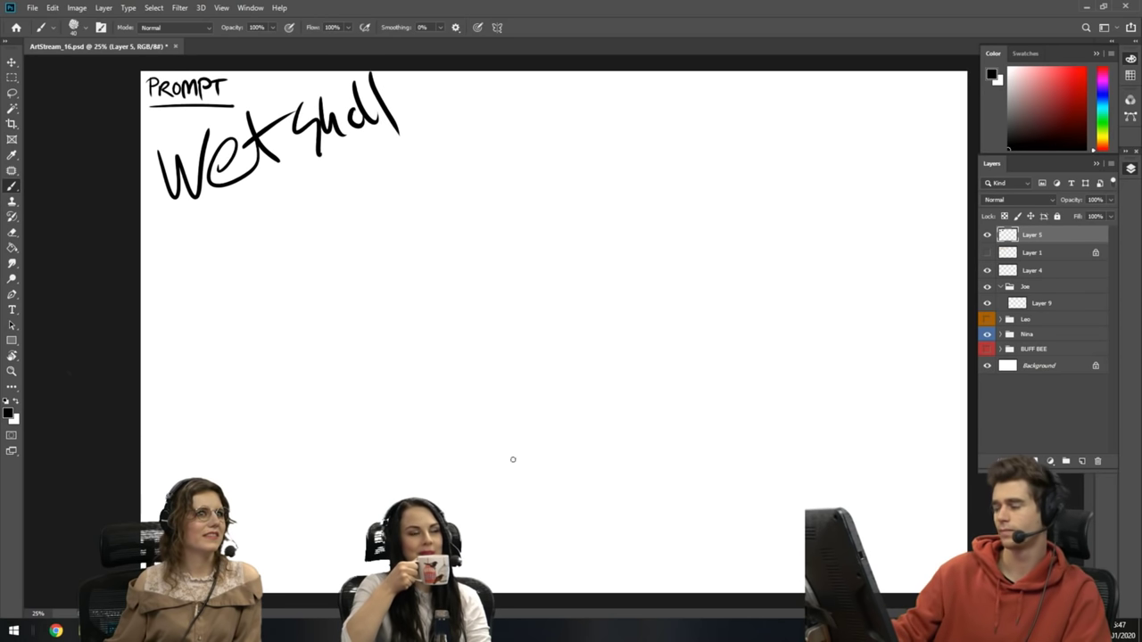
# - Draw a large spiral shell mid-canvas on Layer 9 and undo the short strokes added at its opening
pyautogui.click(1037, 304)
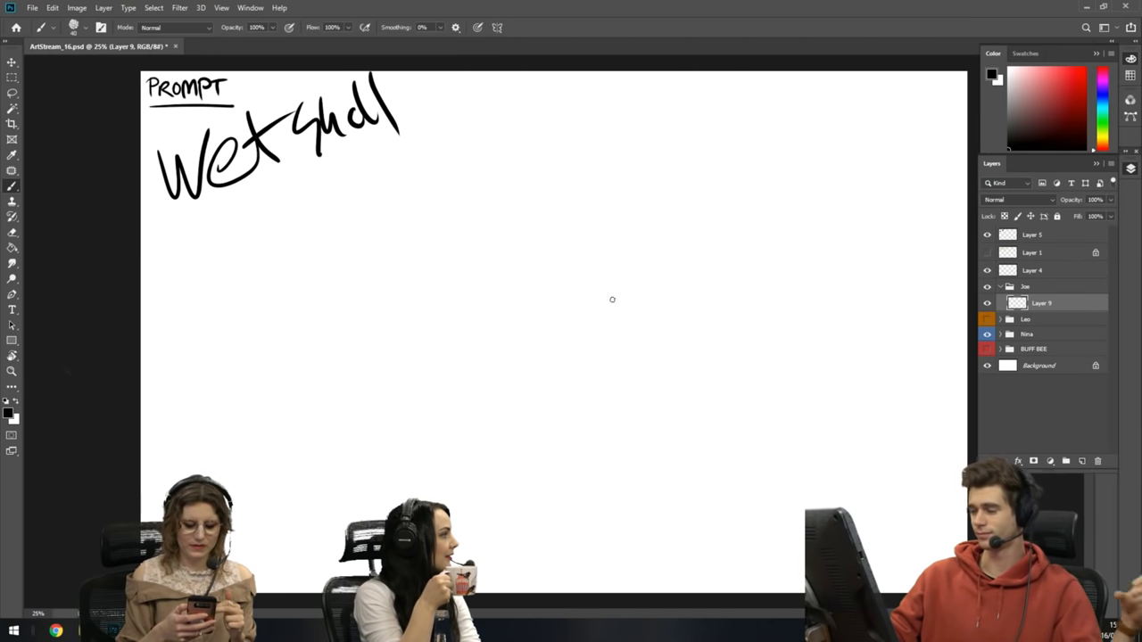
pyautogui.moveTo(629, 285)
pyautogui.mouseDown()
pyautogui.moveTo(588, 309)
pyautogui.moveTo(622, 372)
pyautogui.moveTo(553, 364)
pyautogui.moveTo(701, 196)
pyautogui.moveTo(668, 322)
pyautogui.moveTo(563, 362)
pyautogui.moveTo(535, 298)
pyautogui.moveTo(716, 327)
pyautogui.moveTo(731, 341)
pyautogui.moveTo(662, 351)
pyautogui.mouseUp()
pyautogui.hotkey('ctrl', 'z')
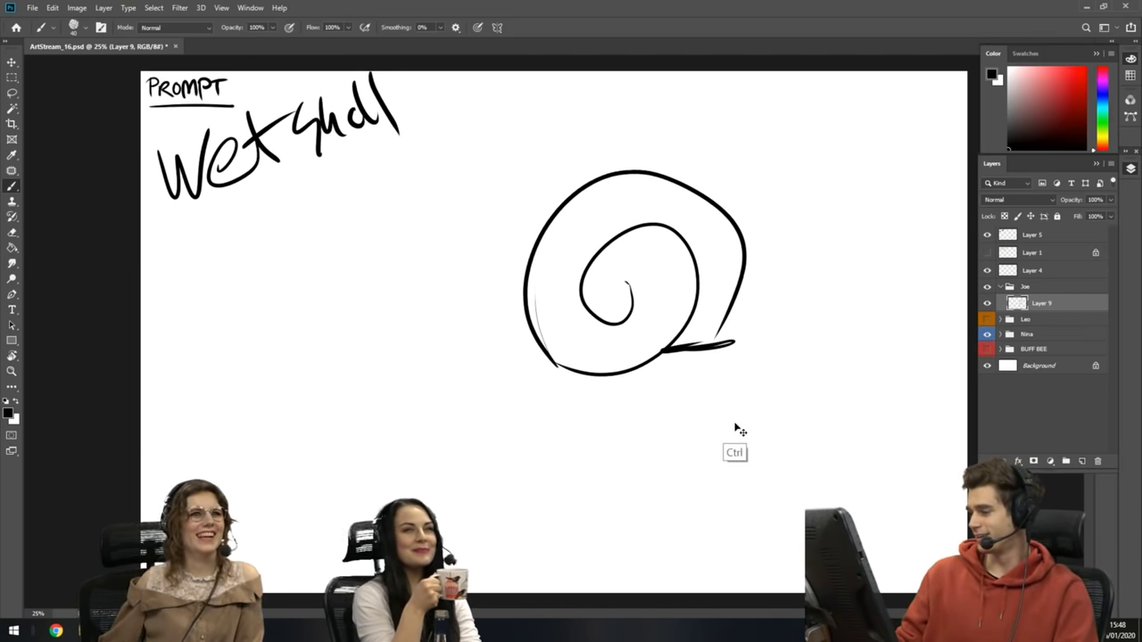
pyautogui.hotkey('ctrl', 'z')
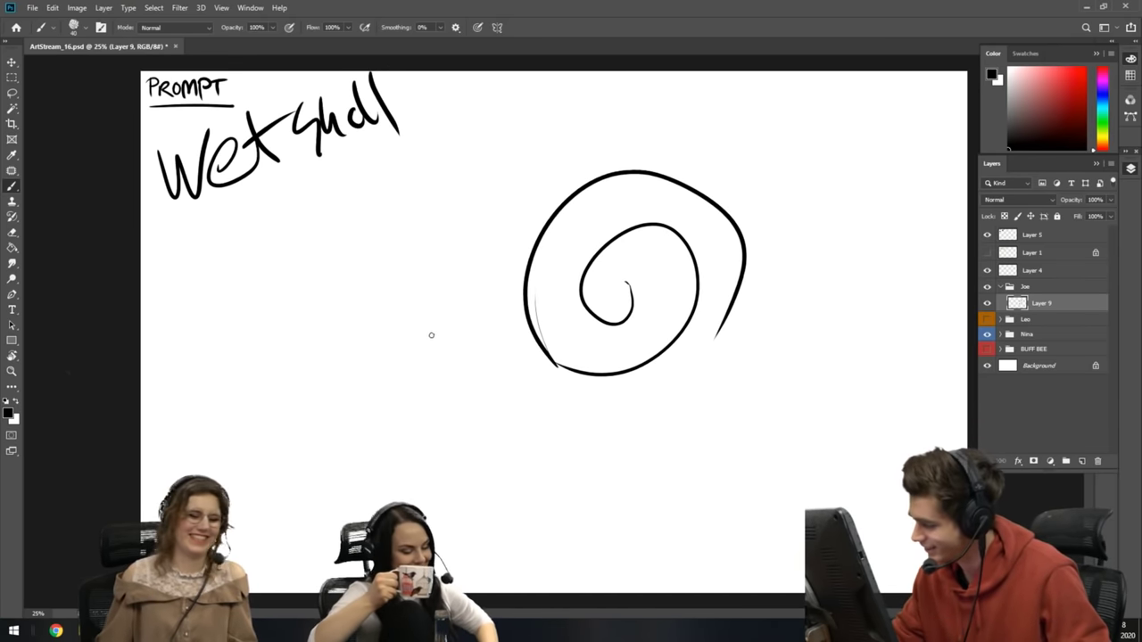
# - Set the brush smoothing to 58% and draw the snail's rounded head and front body outline on Layer 9, joined to the shell
pyautogui.click(440, 27)
pyautogui.moveTo(437, 41); pyautogui.dragTo(473, 41)
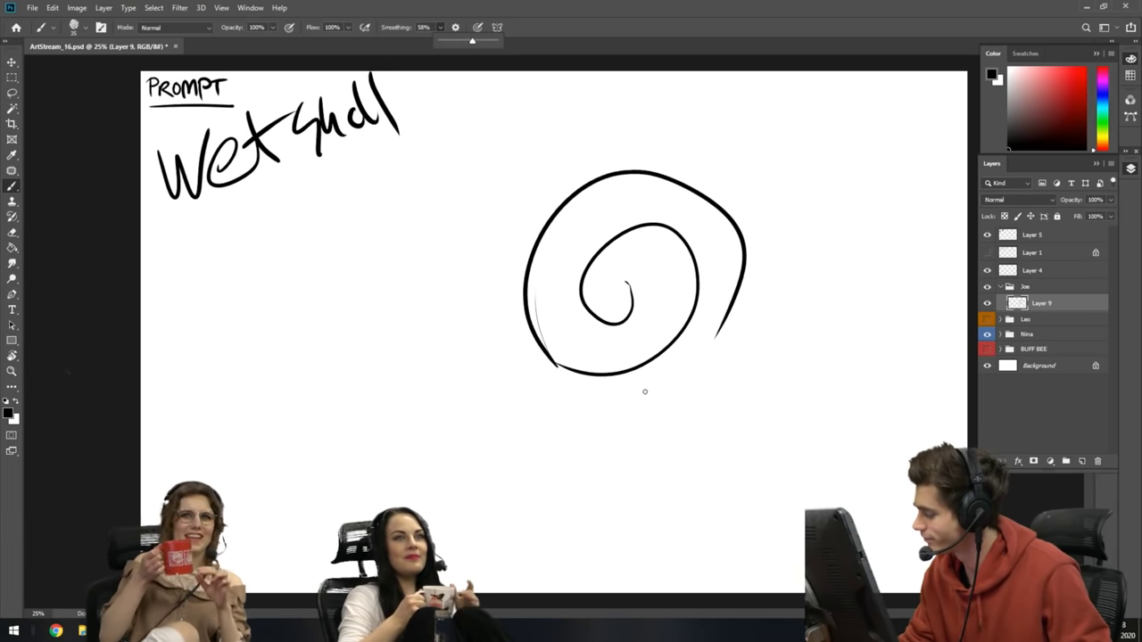
pyautogui.moveTo(621, 397)
pyautogui.mouseDown()
pyautogui.moveTo(523, 435)
pyautogui.moveTo(353, 363)
pyautogui.moveTo(404, 185)
pyautogui.moveTo(458, 243)
pyautogui.moveTo(421, 268)
pyautogui.moveTo(385, 225)
pyautogui.moveTo(378, 281)
pyautogui.moveTo(399, 196)
pyautogui.moveTo(470, 167)
pyautogui.moveTo(494, 200)
pyautogui.moveTo(503, 330)
pyautogui.moveTo(551, 341)
pyautogui.moveTo(514, 319)
pyautogui.mouseUp()
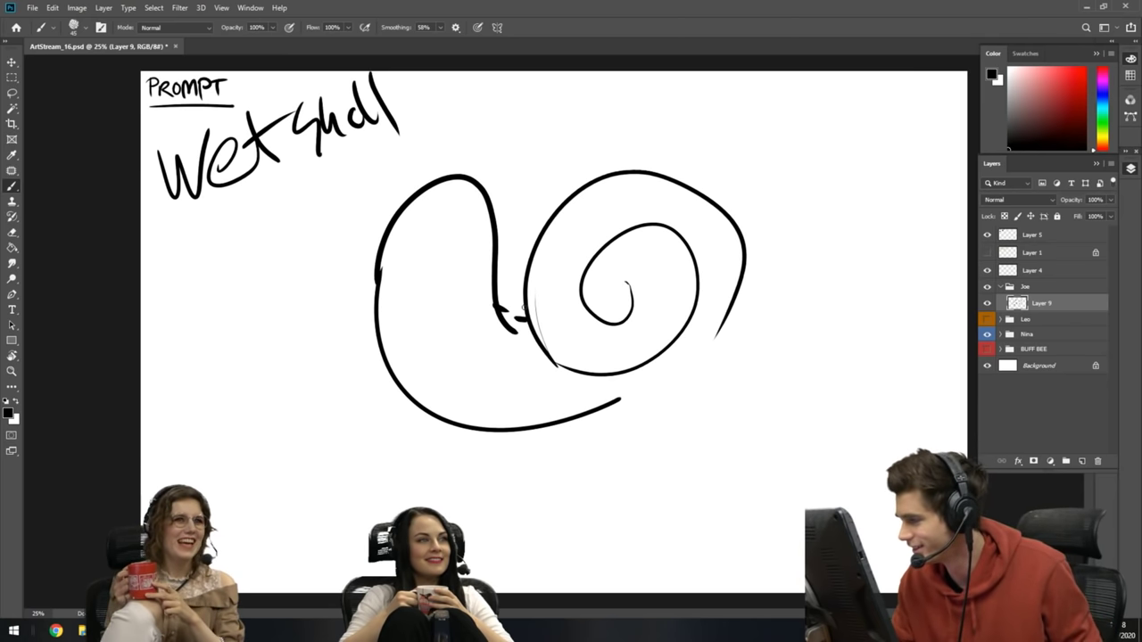
pyautogui.moveTo(498, 313); pyautogui.dragTo(527, 323)
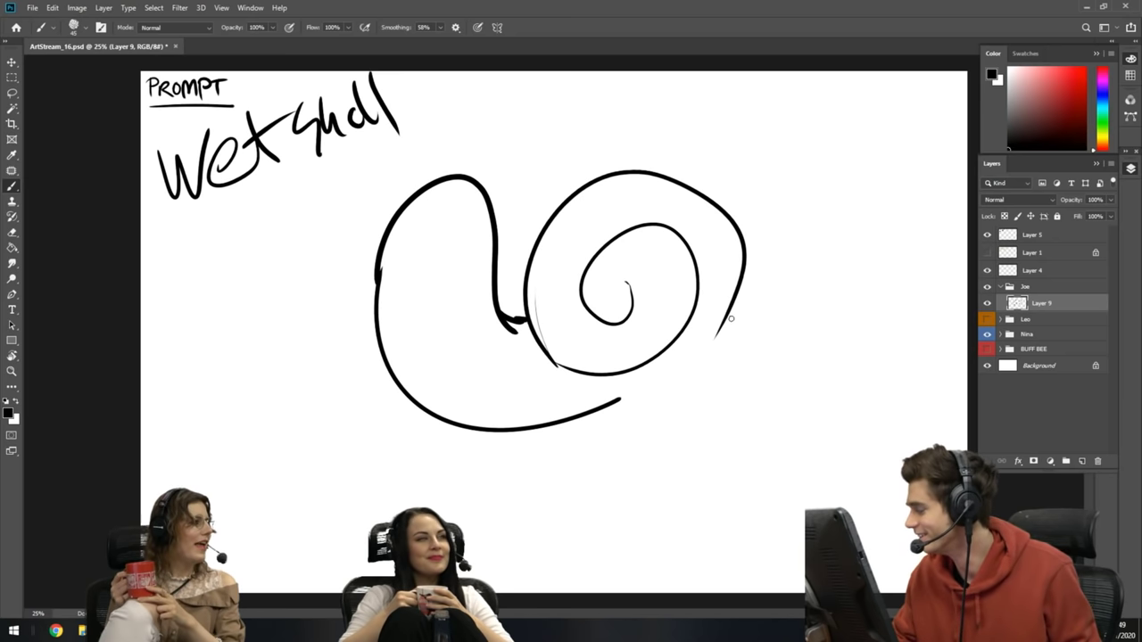
# - Draw a short upturned tail behind the shell, connected to the body's underside, in place of the undone longer tail
pyautogui.moveTo(729, 313)
pyautogui.mouseDown()
pyautogui.moveTo(892, 301)
pyautogui.moveTo(923, 250)
pyautogui.moveTo(840, 341)
pyautogui.mouseUp()
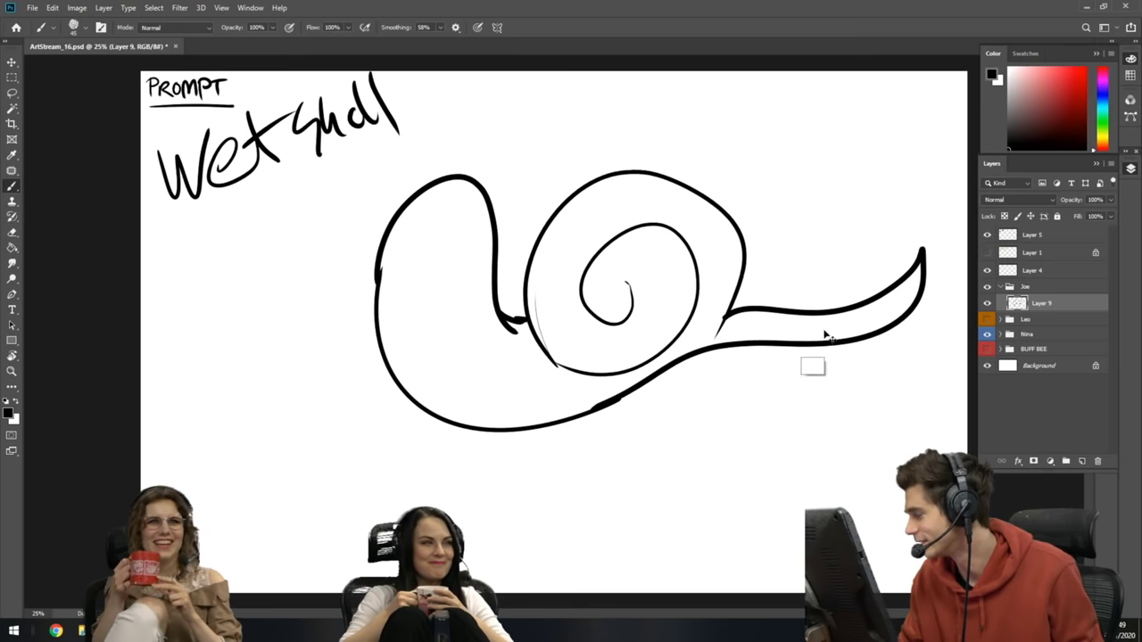
pyautogui.hotkey('ctrl', 'z')
pyautogui.moveTo(718, 334)
pyautogui.mouseDown()
pyautogui.moveTo(807, 239)
pyautogui.moveTo(801, 310)
pyautogui.moveTo(728, 384)
pyautogui.moveTo(614, 399)
pyautogui.mouseUp()
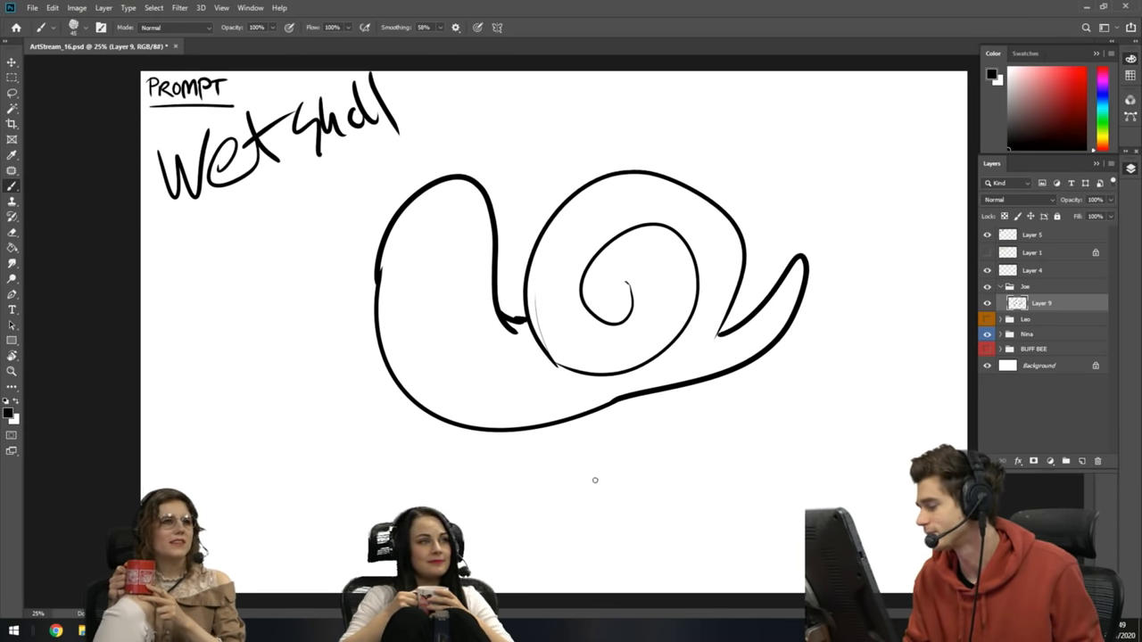
pyautogui.hotkey('ctrl', 'z')
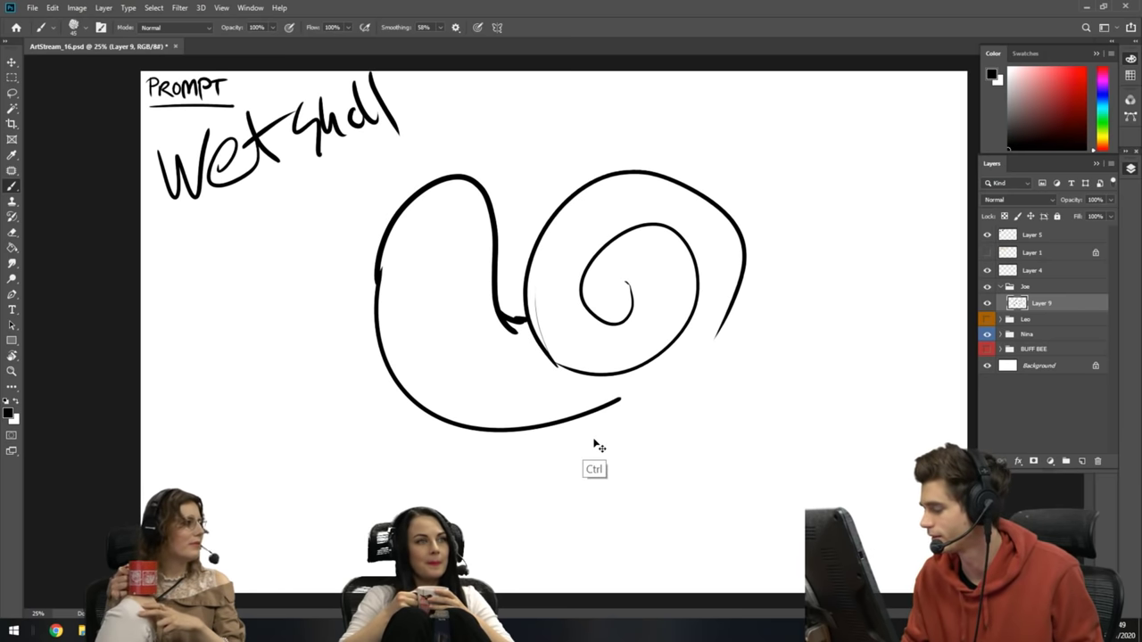
pyautogui.hotkey('ctrl', 'shift', 'z')
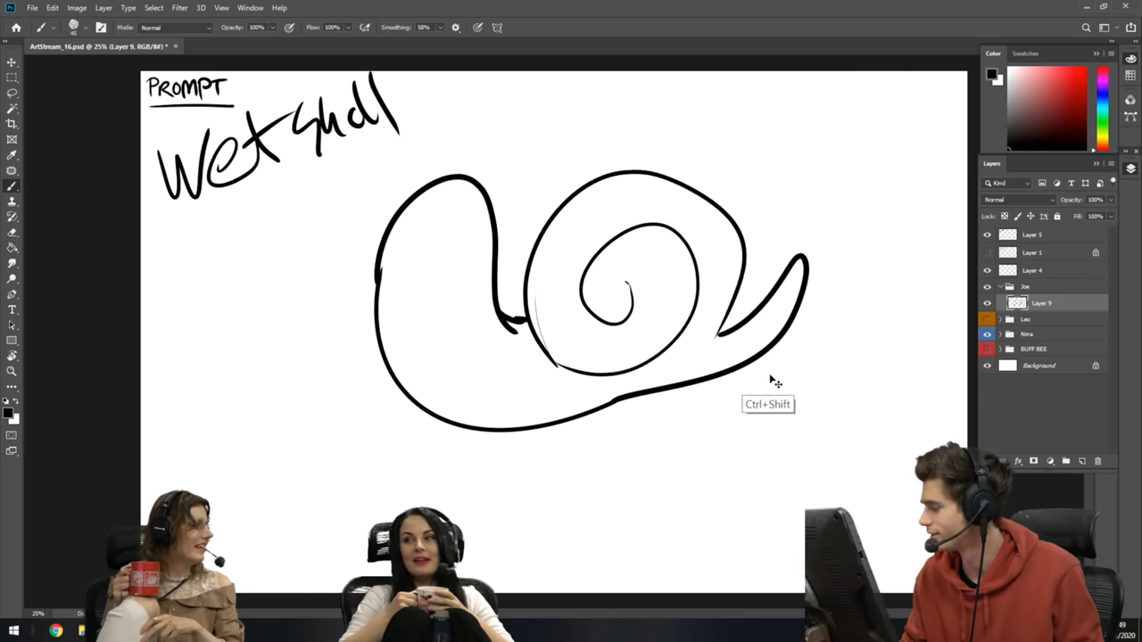
# - Erase the snail's smooth underside, redraw it as a wavy line from head to tail, and clean up the bumps in the outline
pyautogui.press('e')
pyautogui.moveTo(473, 426)
pyautogui.mouseDown()
pyautogui.moveTo(578, 416)
pyautogui.moveTo(776, 344)
pyautogui.moveTo(696, 382)
pyautogui.mouseUp()
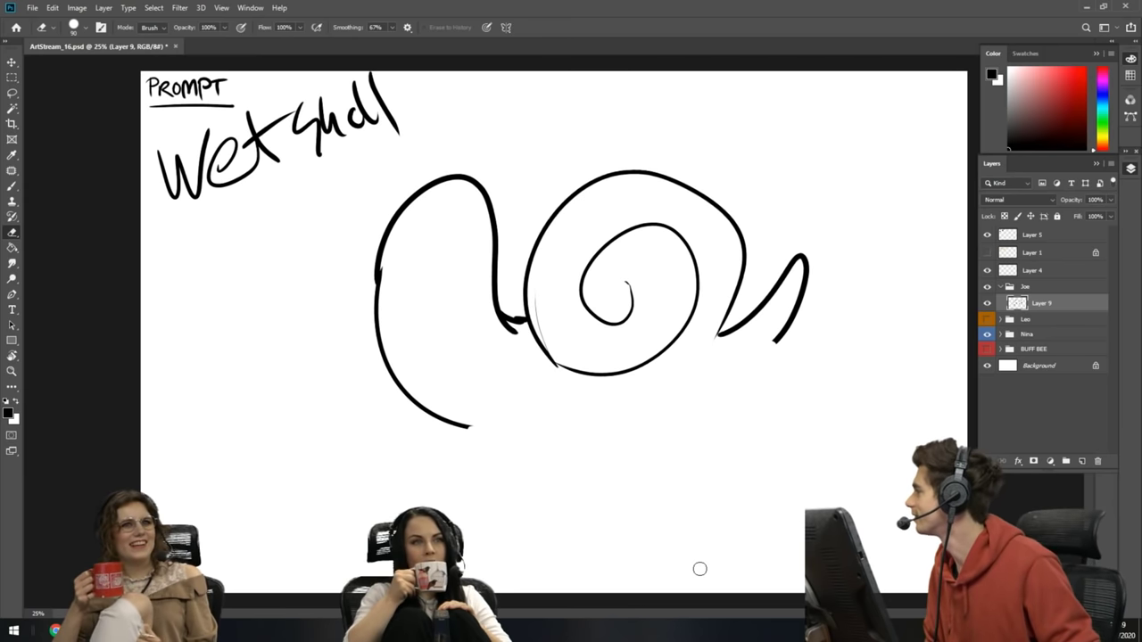
pyautogui.press('b')
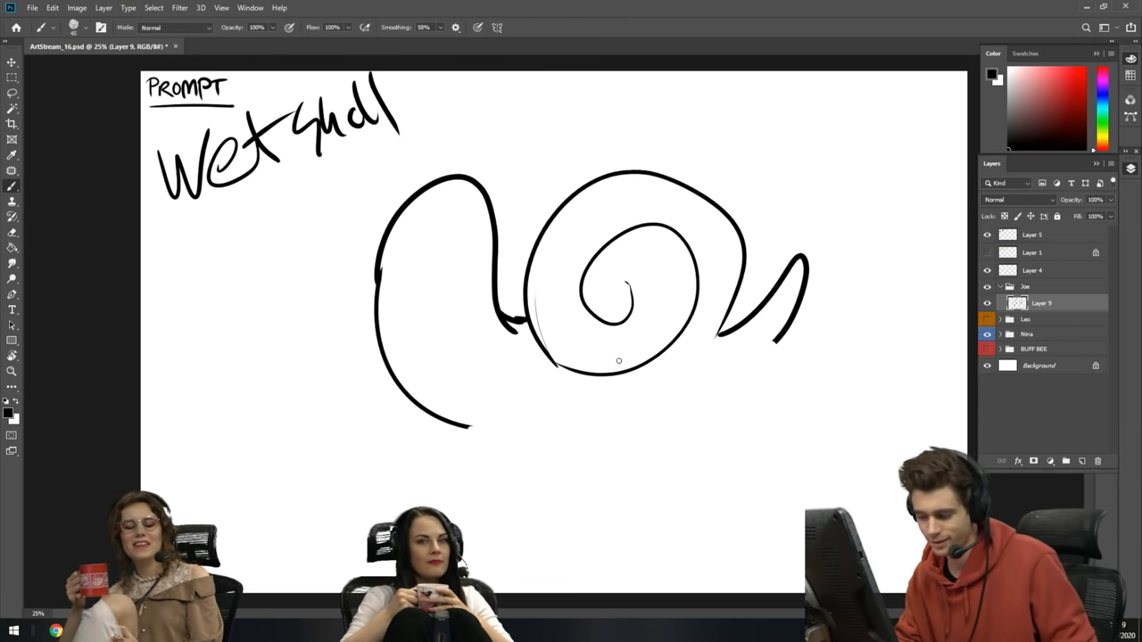
pyautogui.moveTo(475, 429)
pyautogui.mouseDown()
pyautogui.moveTo(558, 426)
pyautogui.moveTo(609, 404)
pyautogui.moveTo(678, 401)
pyautogui.moveTo(776, 346)
pyautogui.mouseUp()
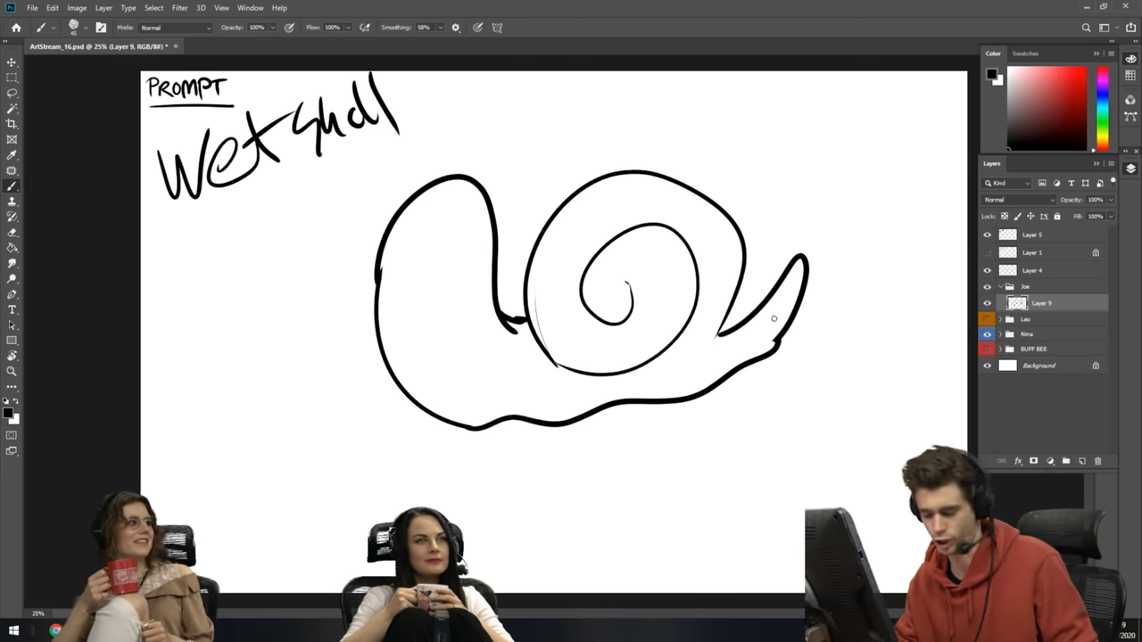
pyautogui.press('e')
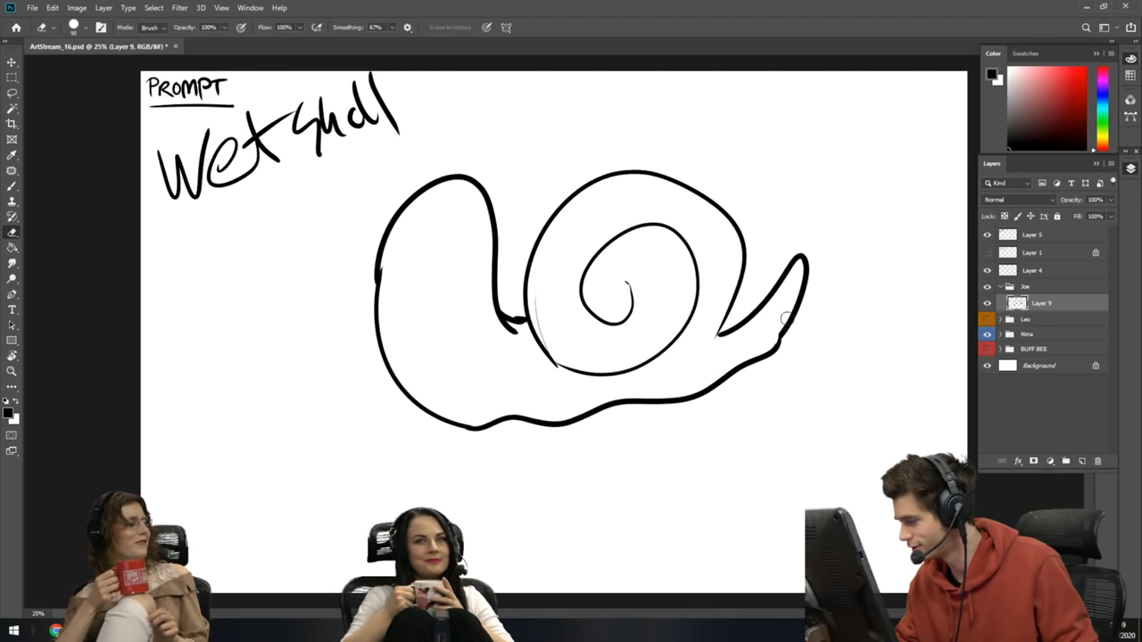
pyautogui.press('b')
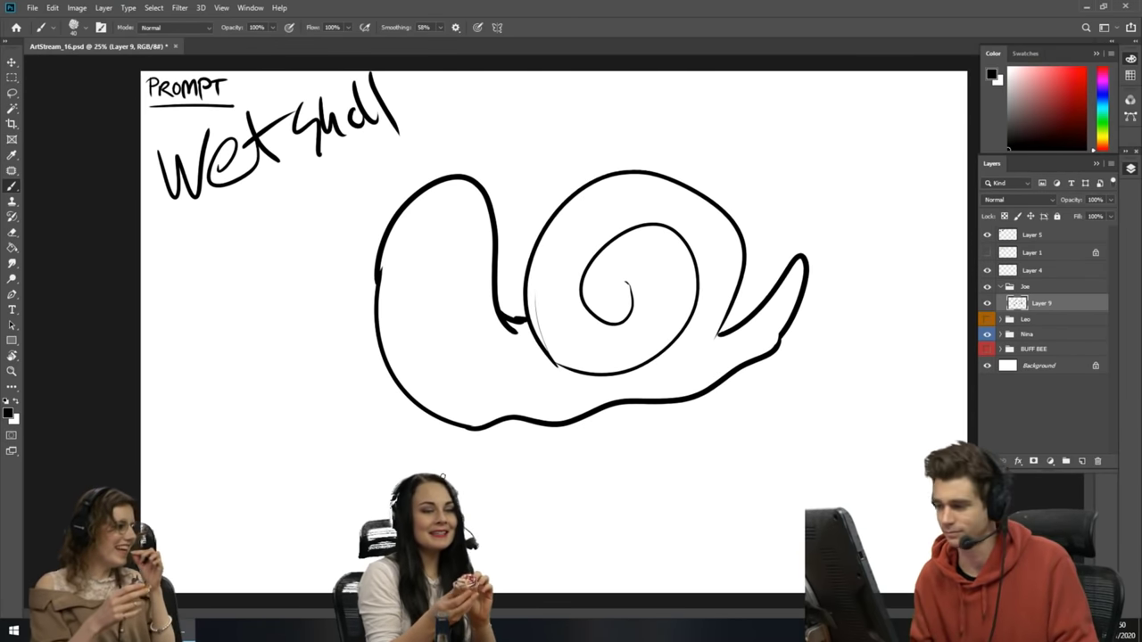
pyautogui.press('e')
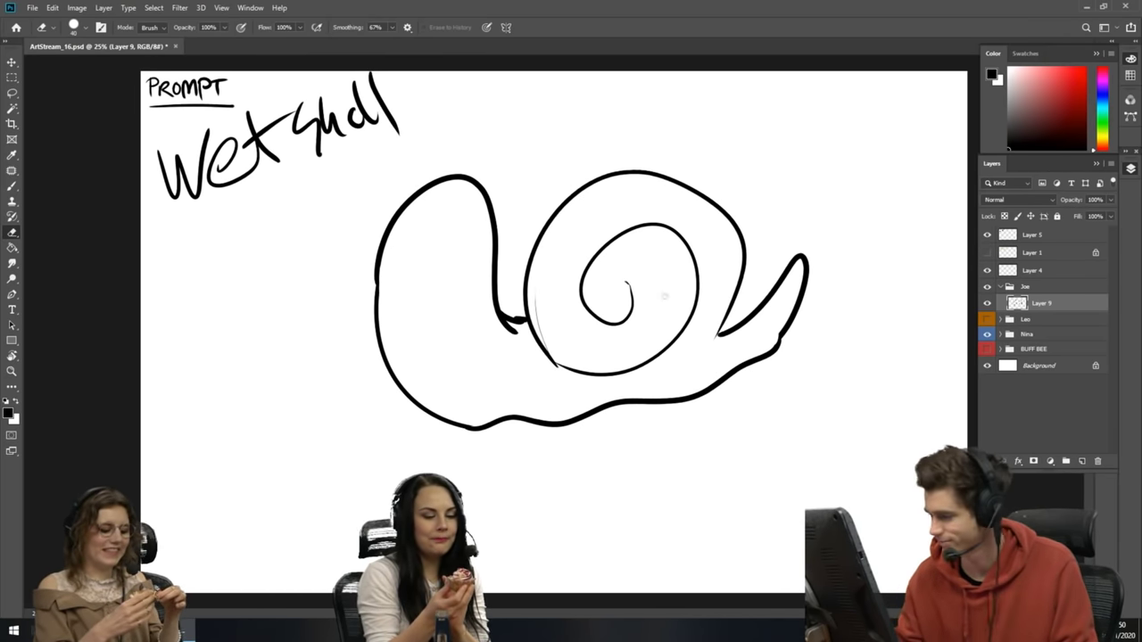
# - Redraw the tail's upper edge as a smoother curve, erase the old line beneath it, and extend the edge under the shell
pyautogui.press('b')
pyautogui.moveTo(727, 319); pyautogui.dragTo(749, 313)
pyautogui.hotkey('ctrl', 'z')
pyautogui.moveTo(723, 328); pyautogui.dragTo(788, 273)
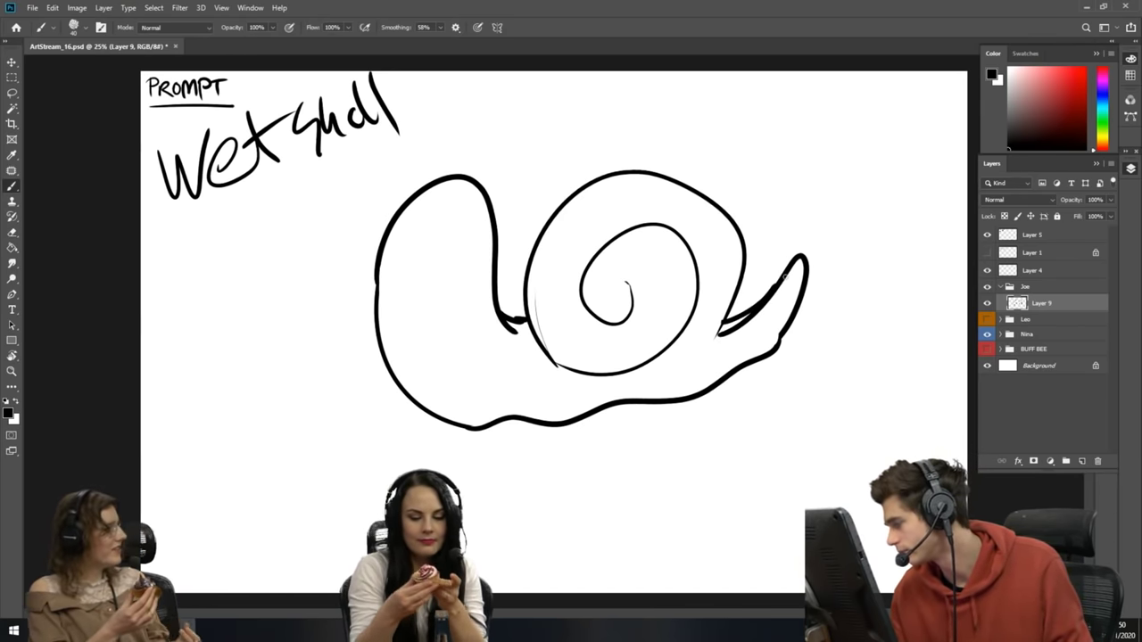
pyautogui.press('e')
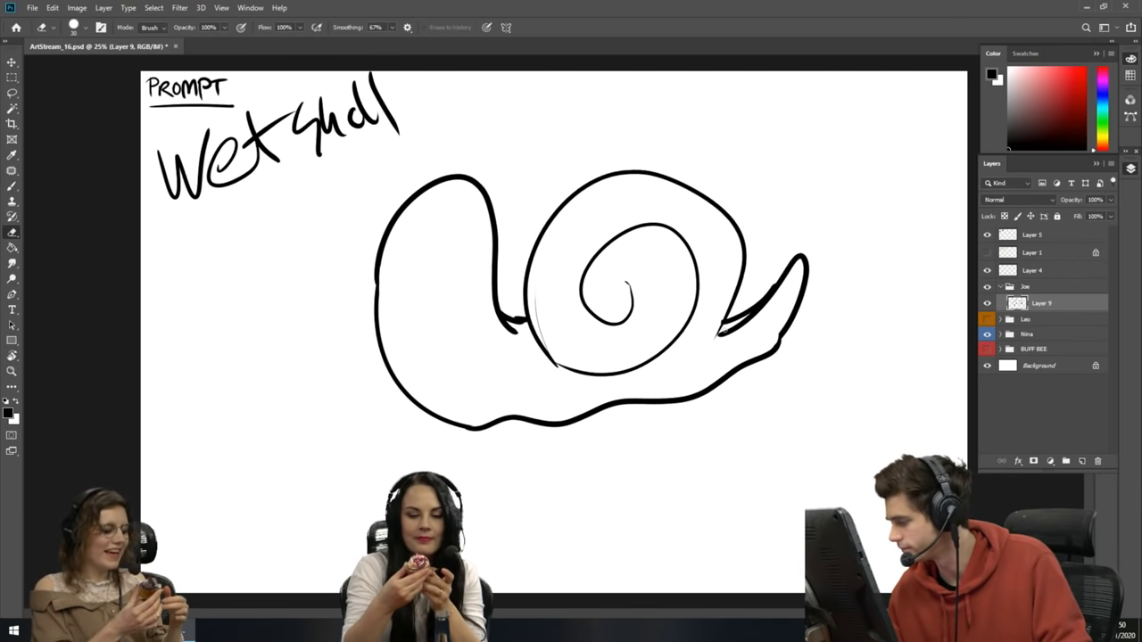
pyautogui.moveTo(729, 327); pyautogui.dragTo(780, 294)
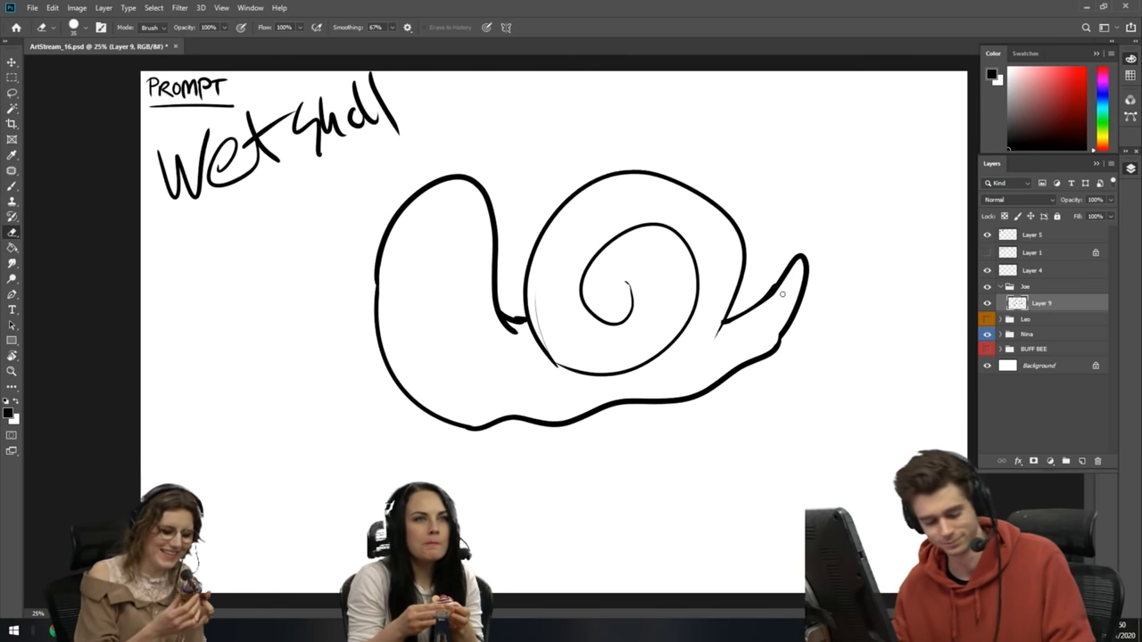
pyautogui.press('b')
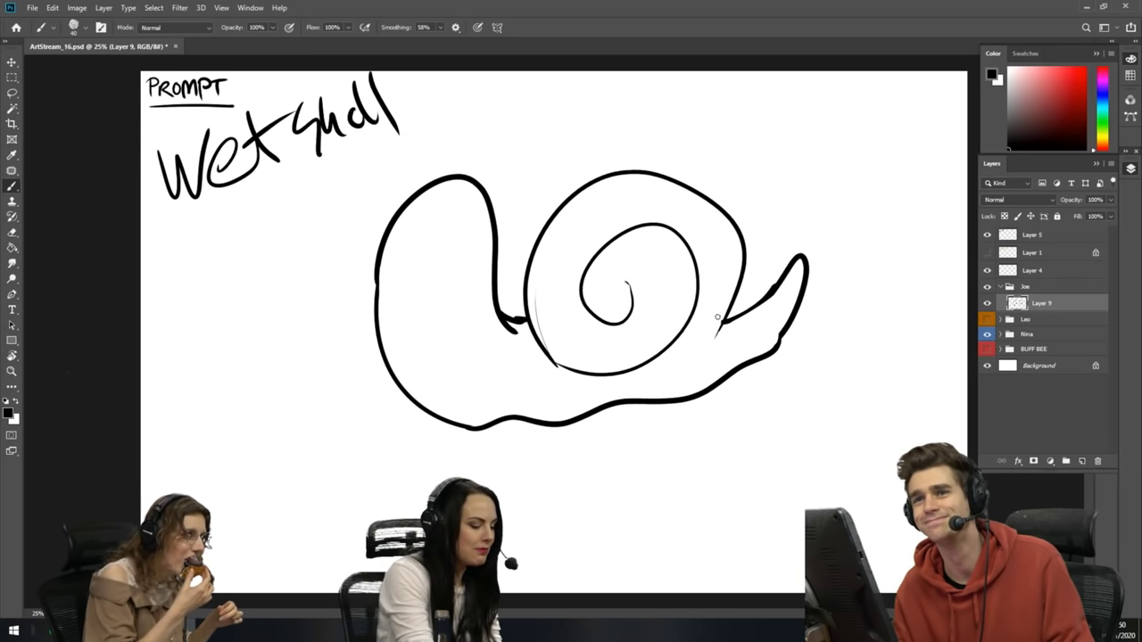
pyautogui.moveTo(719, 328); pyautogui.dragTo(666, 353)
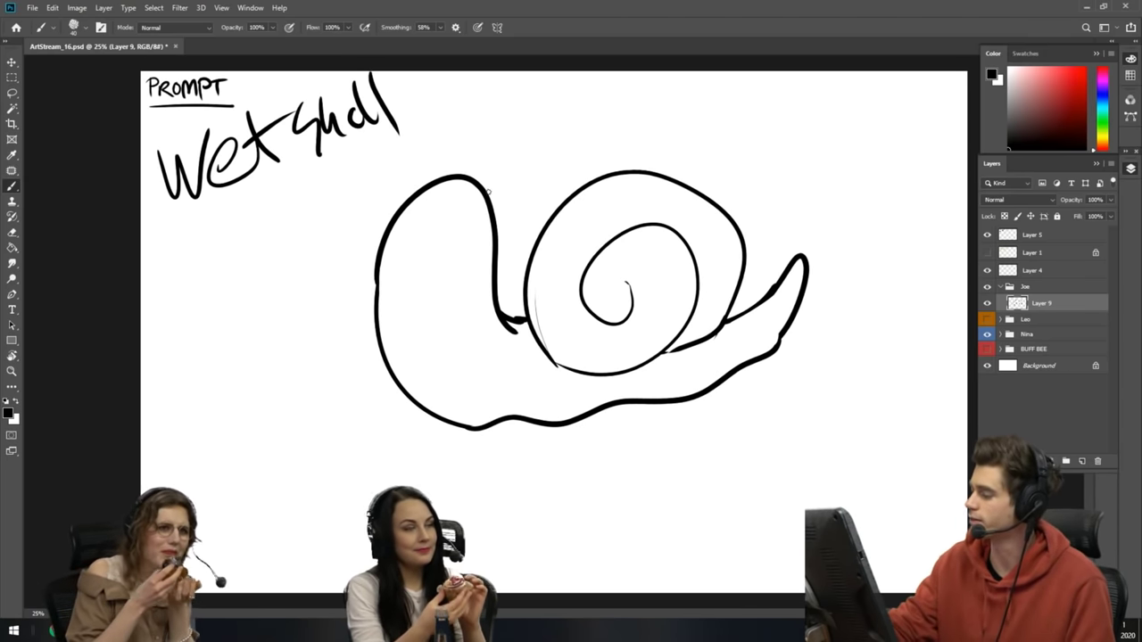
# - Draw two eye stalks with round eyes and pupils, set smoothing to 41%, and add a w-shaped mouth to the snail's face
pyautogui.moveTo(475, 227)
pyautogui.mouseDown()
pyautogui.moveTo(525, 192)
pyautogui.moveTo(533, 159)
pyautogui.mouseUp()
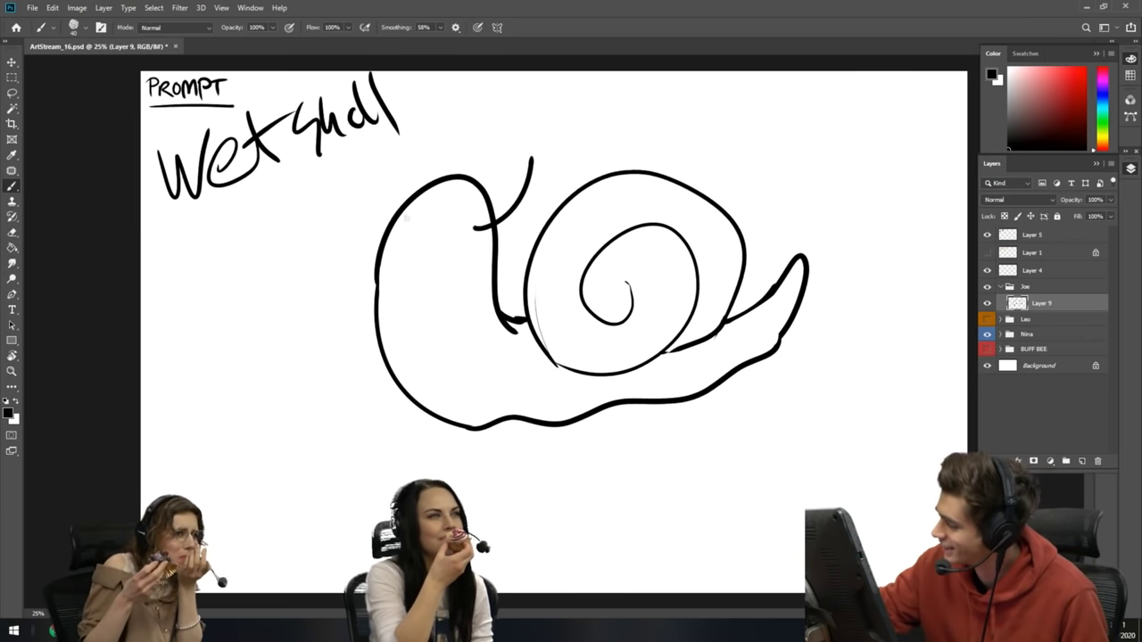
pyautogui.moveTo(399, 223)
pyautogui.mouseDown()
pyautogui.moveTo(393, 159)
pyautogui.moveTo(466, 126)
pyautogui.moveTo(412, 132)
pyautogui.moveTo(411, 121)
pyautogui.moveTo(401, 149)
pyautogui.moveTo(434, 147)
pyautogui.moveTo(416, 121)
pyautogui.mouseUp()
pyautogui.moveTo(533, 127)
pyautogui.mouseDown()
pyautogui.moveTo(508, 157)
pyautogui.moveTo(542, 157)
pyautogui.moveTo(538, 127)
pyautogui.mouseUp()
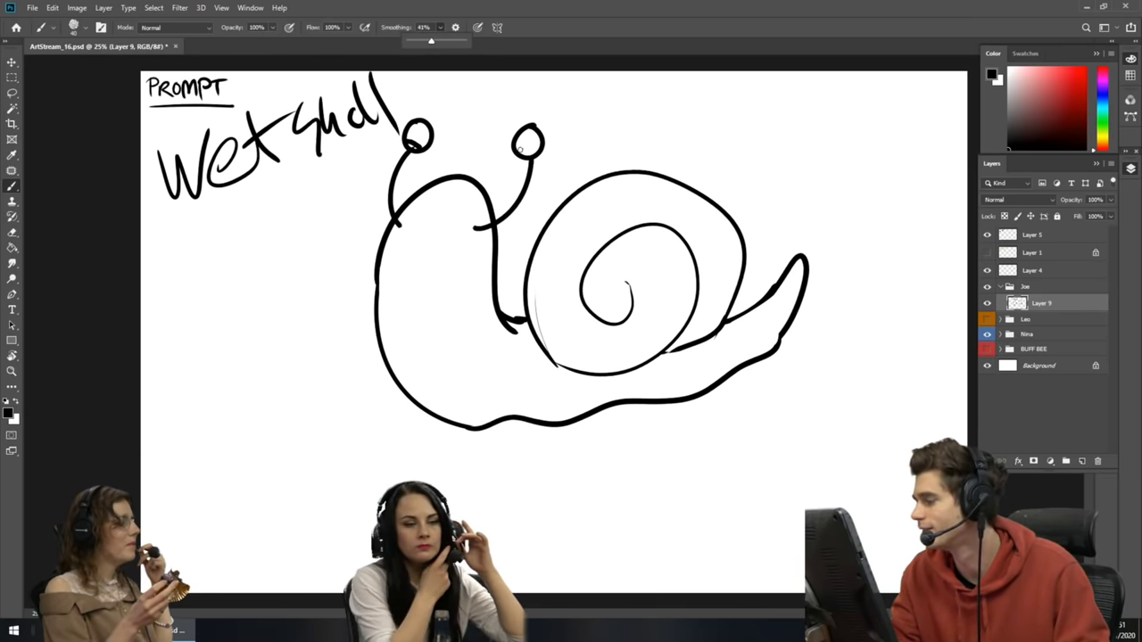
pyautogui.moveTo(423, 41); pyautogui.dragTo(430, 40)
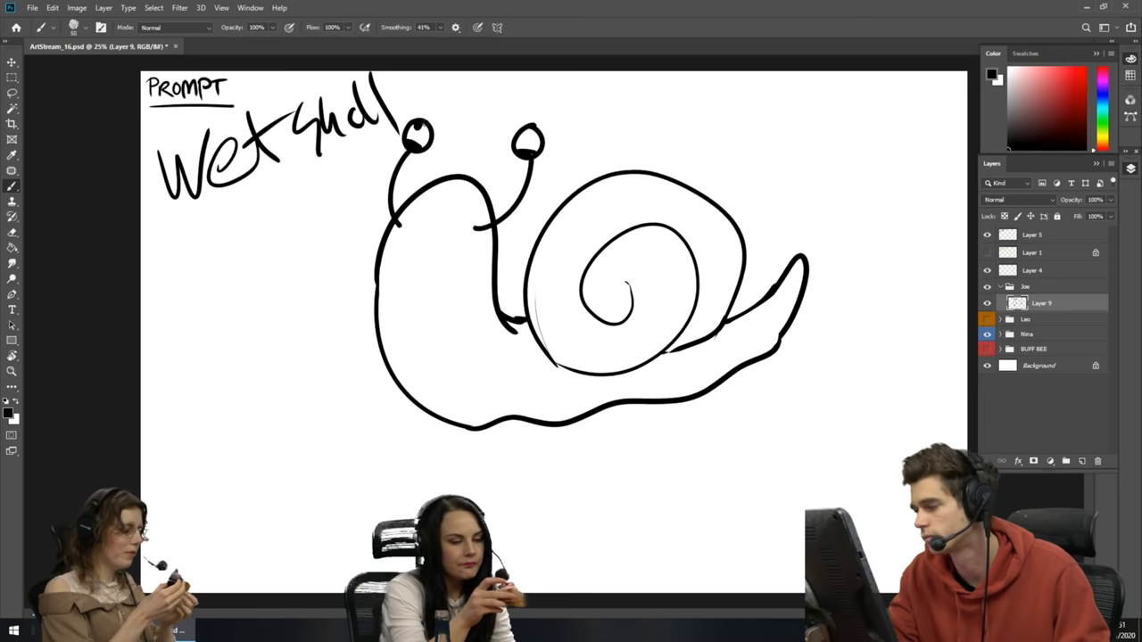
pyautogui.moveTo(410, 256)
pyautogui.mouseDown()
pyautogui.moveTo(387, 272)
pyautogui.moveTo(406, 293)
pyautogui.moveTo(423, 264)
pyautogui.moveTo(442, 293)
pyautogui.moveTo(462, 286)
pyautogui.moveTo(453, 257)
pyautogui.mouseUp()
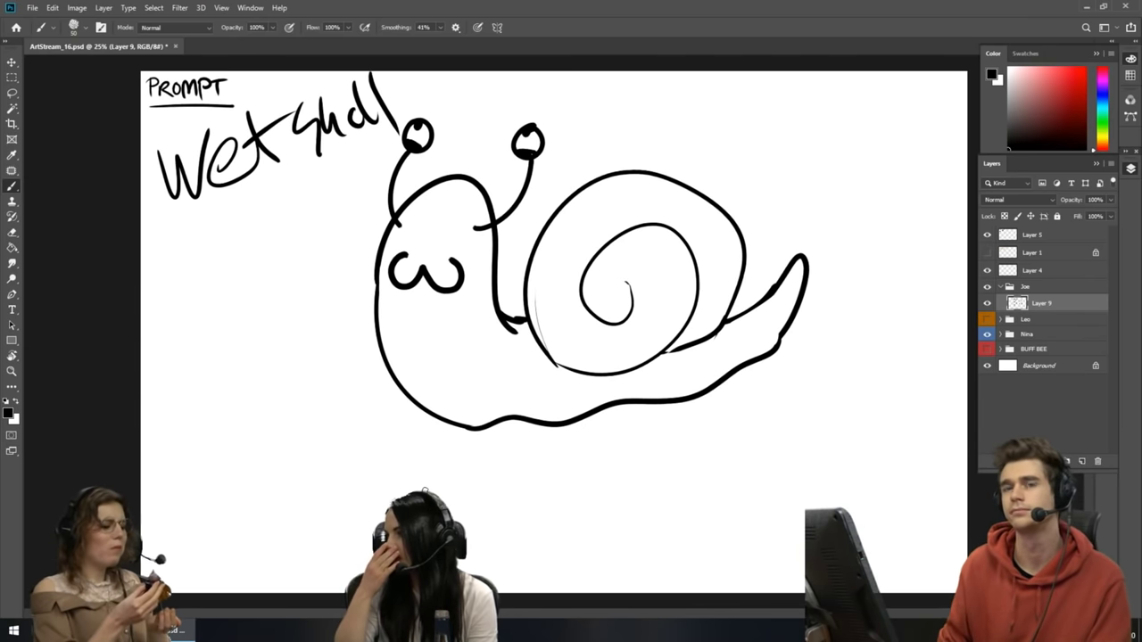
# - Thicken the shell's spiral and the snail's front and wavy underside outline with a larger brush of about 60 px
pyautogui.press(']')
pyautogui.press(']')
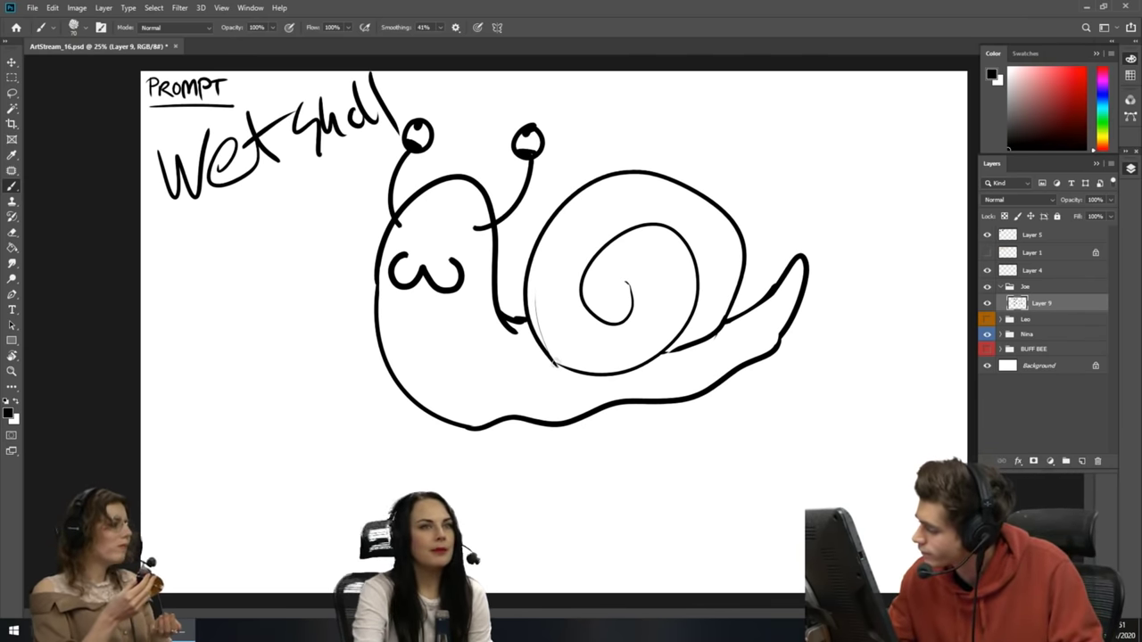
pyautogui.moveTo(555, 364)
pyautogui.mouseDown()
pyautogui.moveTo(522, 304)
pyautogui.moveTo(528, 257)
pyautogui.moveTo(562, 198)
pyautogui.moveTo(624, 167)
pyautogui.moveTo(694, 186)
pyautogui.moveTo(737, 233)
pyautogui.moveTo(745, 264)
pyautogui.moveTo(731, 312)
pyautogui.moveTo(660, 357)
pyautogui.mouseUp()
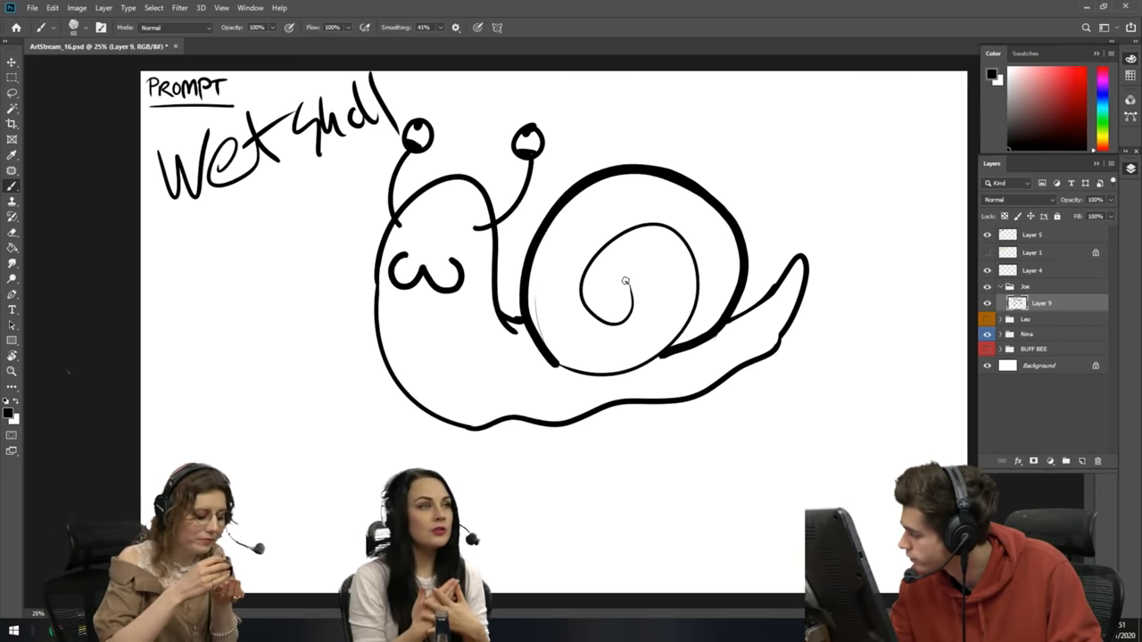
pyautogui.moveTo(626, 281)
pyautogui.mouseDown()
pyautogui.moveTo(614, 327)
pyautogui.moveTo(580, 293)
pyautogui.moveTo(583, 270)
pyautogui.moveTo(622, 228)
pyautogui.moveTo(651, 223)
pyautogui.moveTo(689, 241)
pyautogui.moveTo(697, 288)
pyautogui.moveTo(662, 355)
pyautogui.moveTo(594, 378)
pyautogui.moveTo(542, 354)
pyautogui.mouseUp()
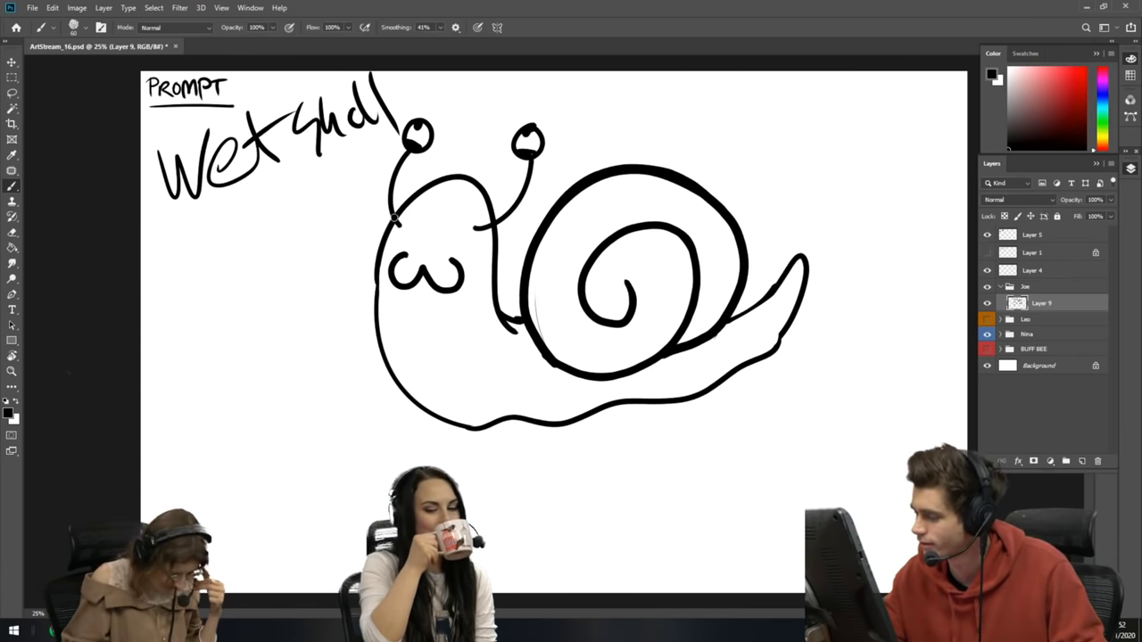
pyautogui.moveTo(375, 268)
pyautogui.mouseDown()
pyautogui.moveTo(380, 347)
pyautogui.moveTo(398, 382)
pyautogui.moveTo(457, 423)
pyautogui.mouseUp()
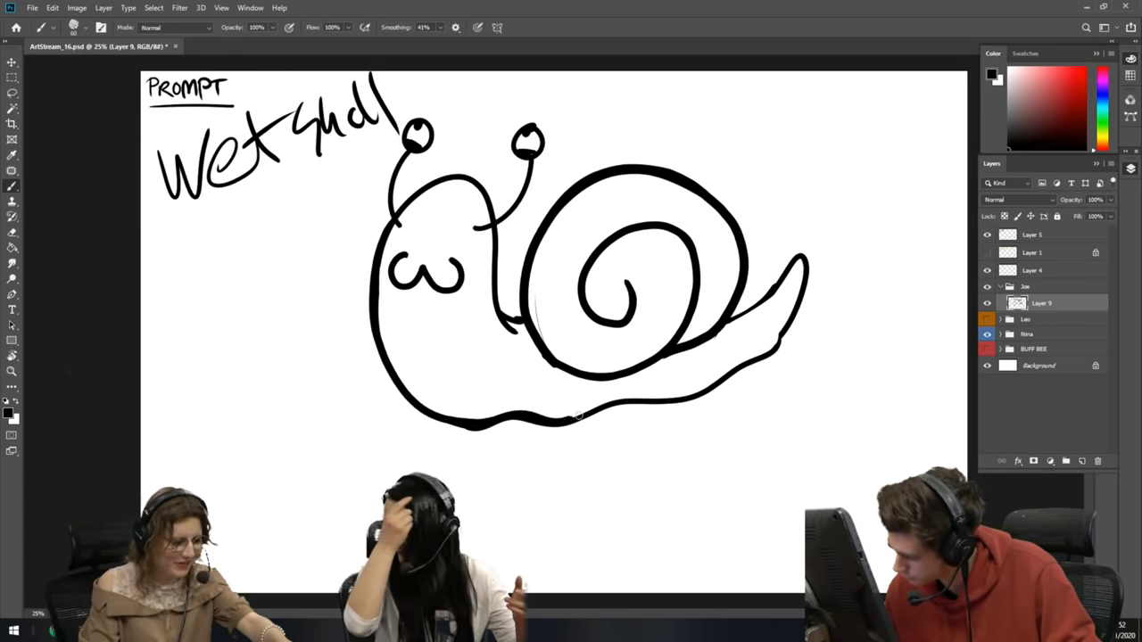
pyautogui.moveTo(578, 415)
pyautogui.mouseDown()
pyautogui.moveTo(624, 392)
pyautogui.moveTo(692, 396)
pyautogui.moveTo(784, 328)
pyautogui.mouseUp()
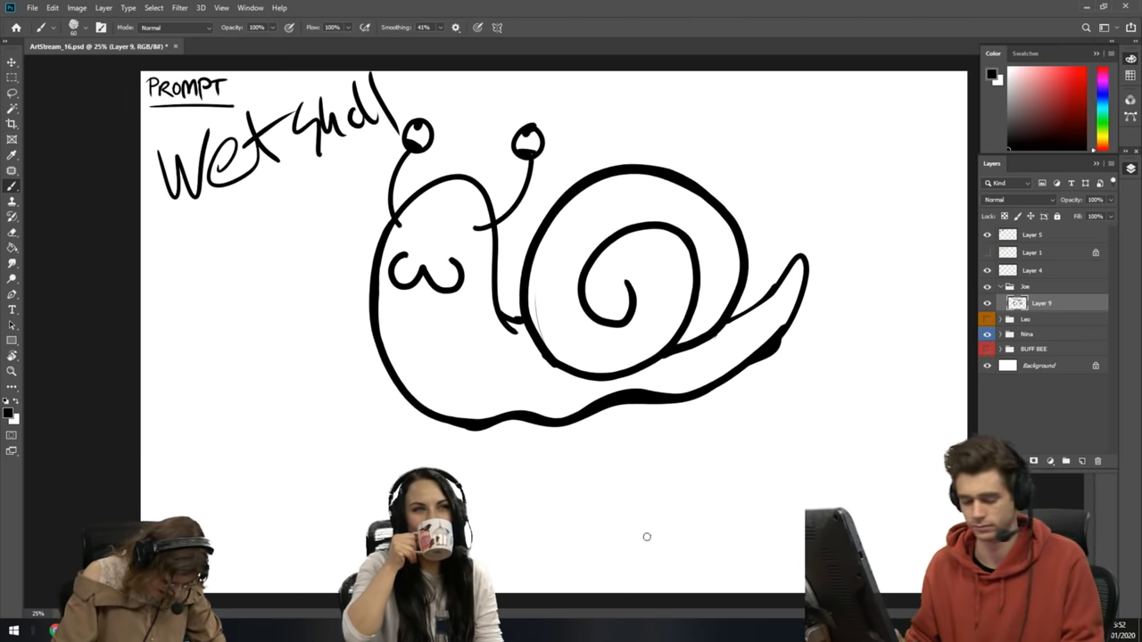
# - Scale the snail drawing to about 71.61% and rotate it about 14.29° with Free Transform
pyautogui.hotkey('ctrl', 't')
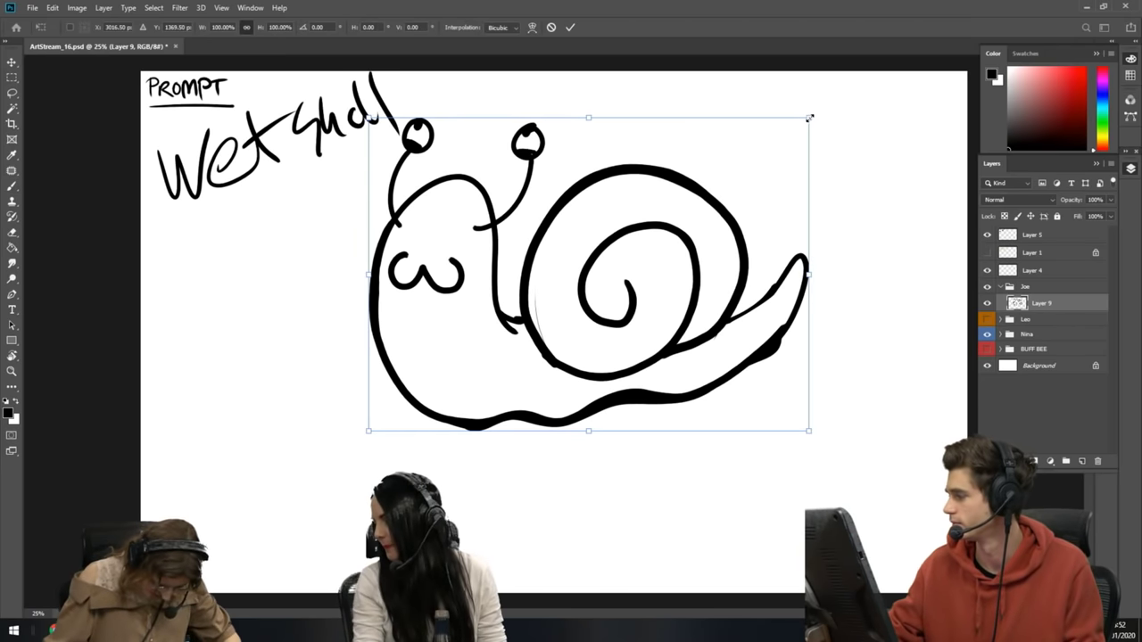
pyautogui.moveTo(810, 114); pyautogui.dragTo(783, 189)
pyautogui.press('Escape')
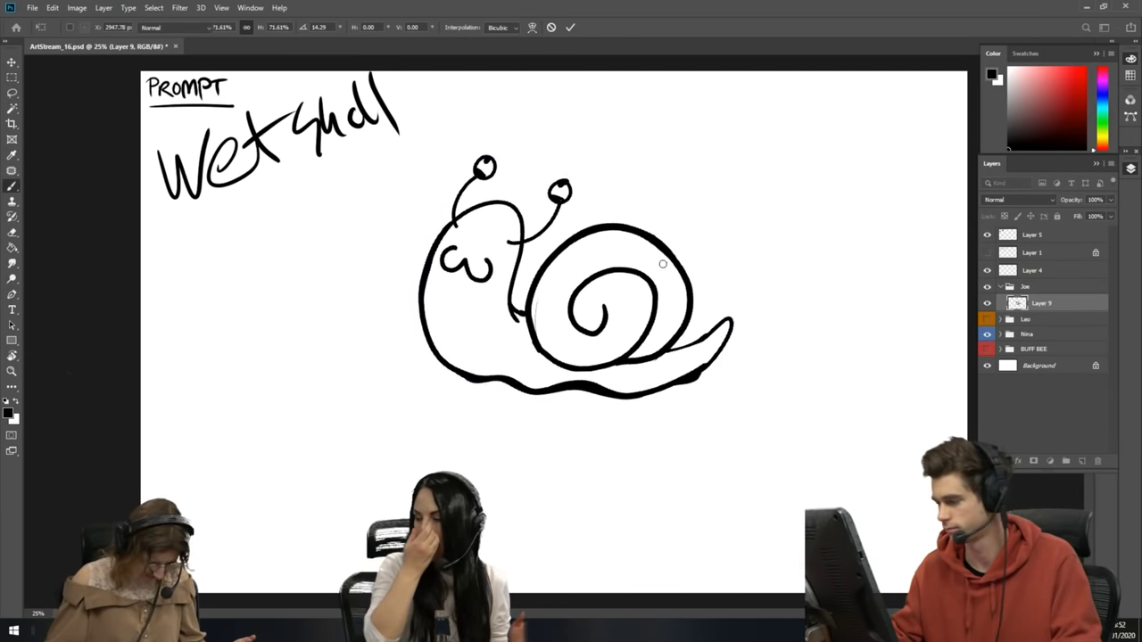
# - Create a new layer and place it inside the Joe group, directly beneath the snail's Layer 9
pyautogui.press('b')
pyautogui.click(1060, 319)
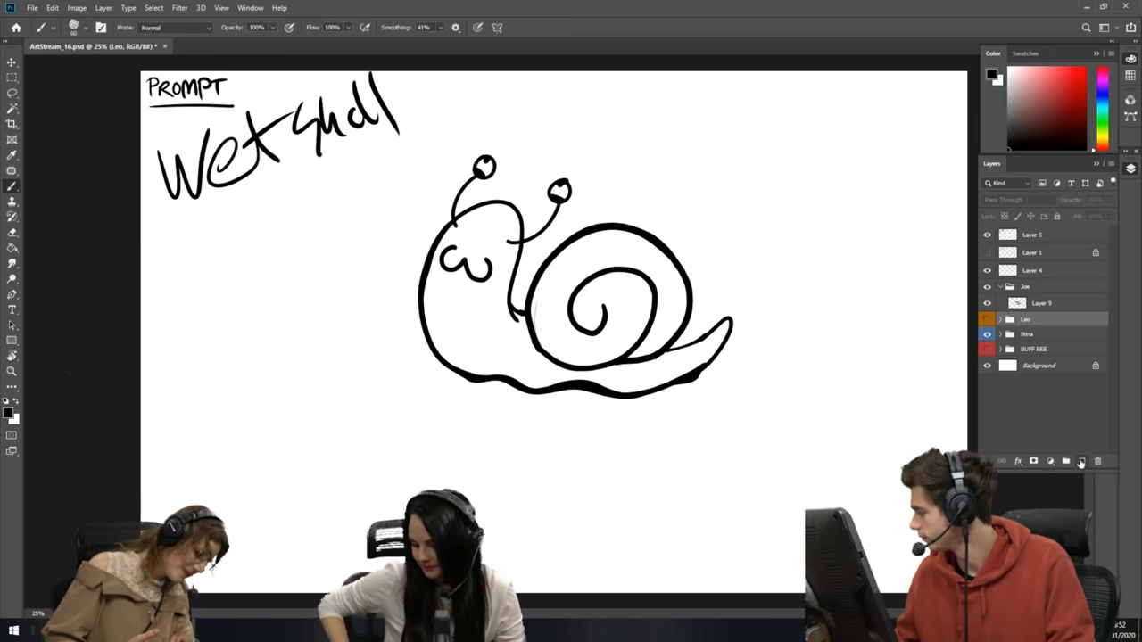
pyautogui.click(1081, 461)
pyautogui.moveTo(1035, 311); pyautogui.dragTo(1018, 317)
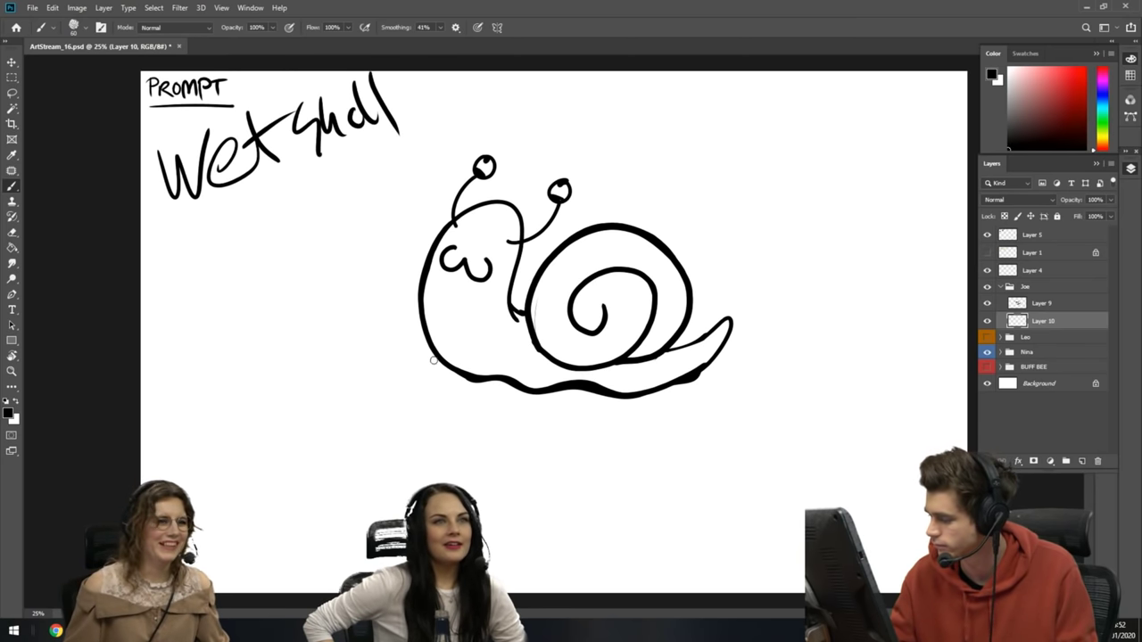
pyautogui.moveTo(432, 358)
pyautogui.mouseDown()
pyautogui.moveTo(384, 418)
pyautogui.moveTo(396, 477)
pyautogui.moveTo(493, 409)
pyautogui.moveTo(465, 321)
pyautogui.mouseUp()
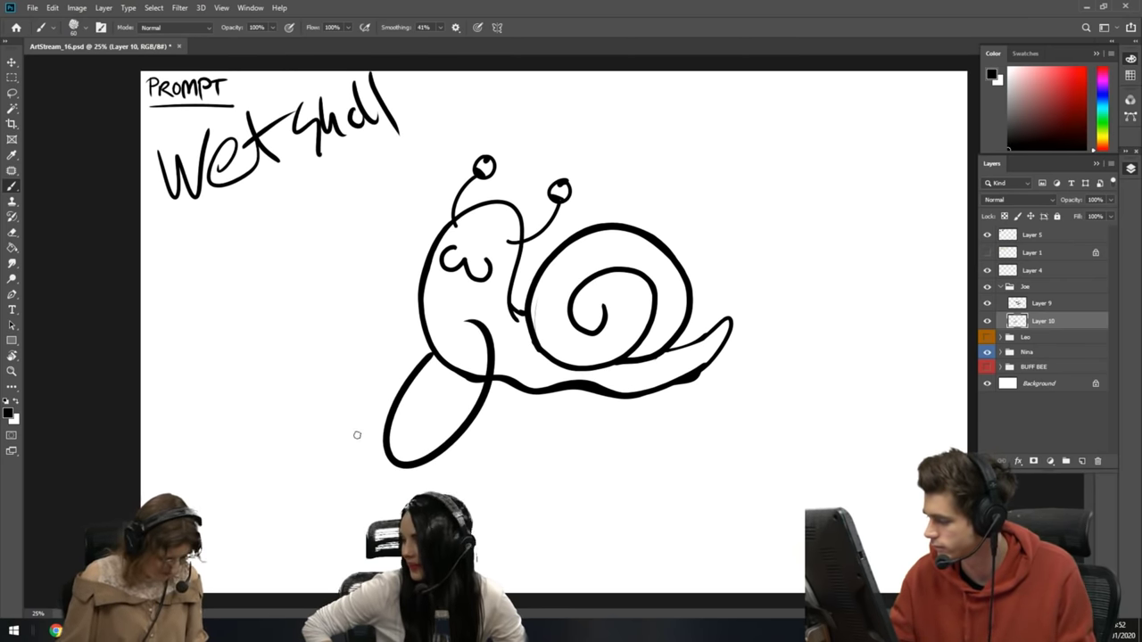
pyautogui.hotkey('ctrl', 'z')
pyautogui.moveTo(424, 332)
pyautogui.mouseDown()
pyautogui.moveTo(386, 446)
pyautogui.moveTo(489, 430)
pyautogui.mouseUp()
pyautogui.hotkey('ctrl', 'z')
pyautogui.moveTo(425, 330)
pyautogui.mouseDown()
pyautogui.moveTo(399, 457)
pyautogui.moveTo(460, 513)
pyautogui.moveTo(647, 474)
pyautogui.moveTo(535, 451)
pyautogui.mouseUp()
pyautogui.hotkey('ctrl', 'z')
pyautogui.moveTo(403, 343)
pyautogui.mouseDown()
pyautogui.moveTo(373, 411)
pyautogui.moveTo(561, 530)
pyautogui.mouseUp()
pyautogui.hotkey('ctrl', 'z')
# - Draw a rounded bowl-shaped form beneath the snail on Layer 10, closed by a slanted edge and a thick black band beside it
pyautogui.moveTo(419, 330)
pyautogui.mouseDown()
pyautogui.moveTo(382, 443)
pyautogui.moveTo(521, 522)
pyautogui.moveTo(678, 499)
pyautogui.mouseUp()
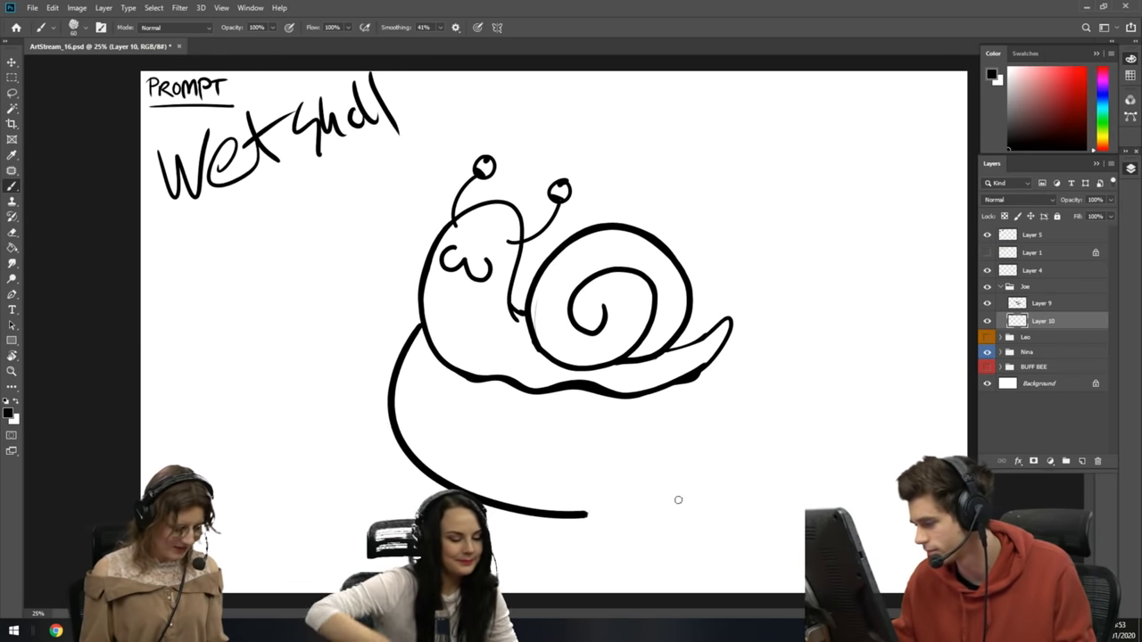
pyautogui.moveTo(676, 390); pyautogui.dragTo(629, 517)
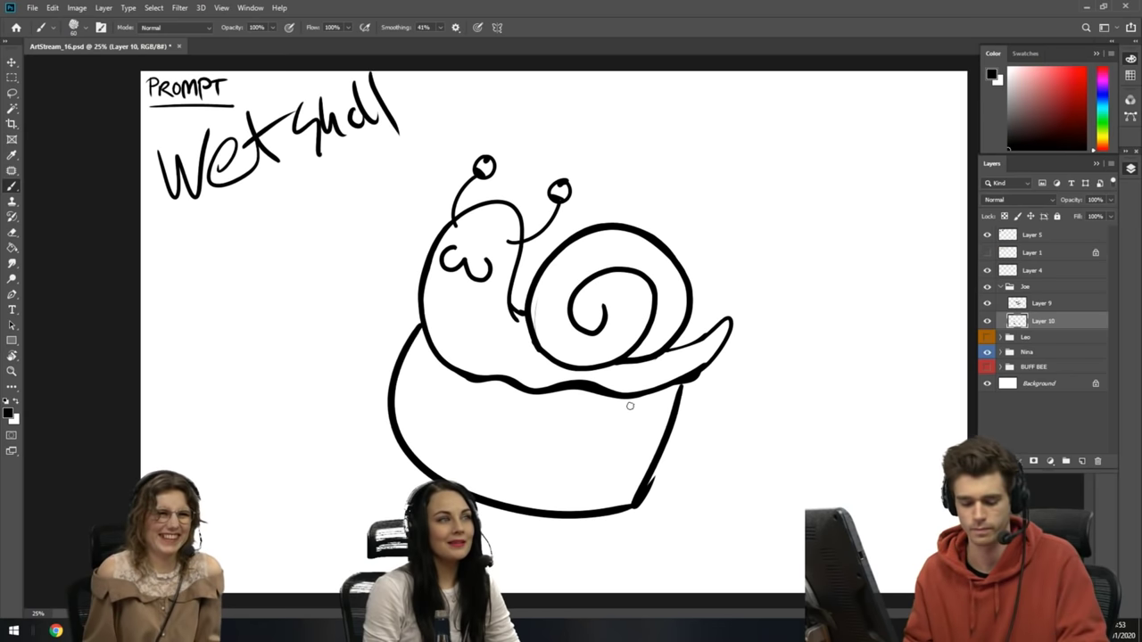
pyautogui.moveTo(689, 377)
pyautogui.mouseDown()
pyautogui.moveTo(655, 510)
pyautogui.moveTo(697, 441)
pyautogui.moveTo(685, 399)
pyautogui.mouseUp()
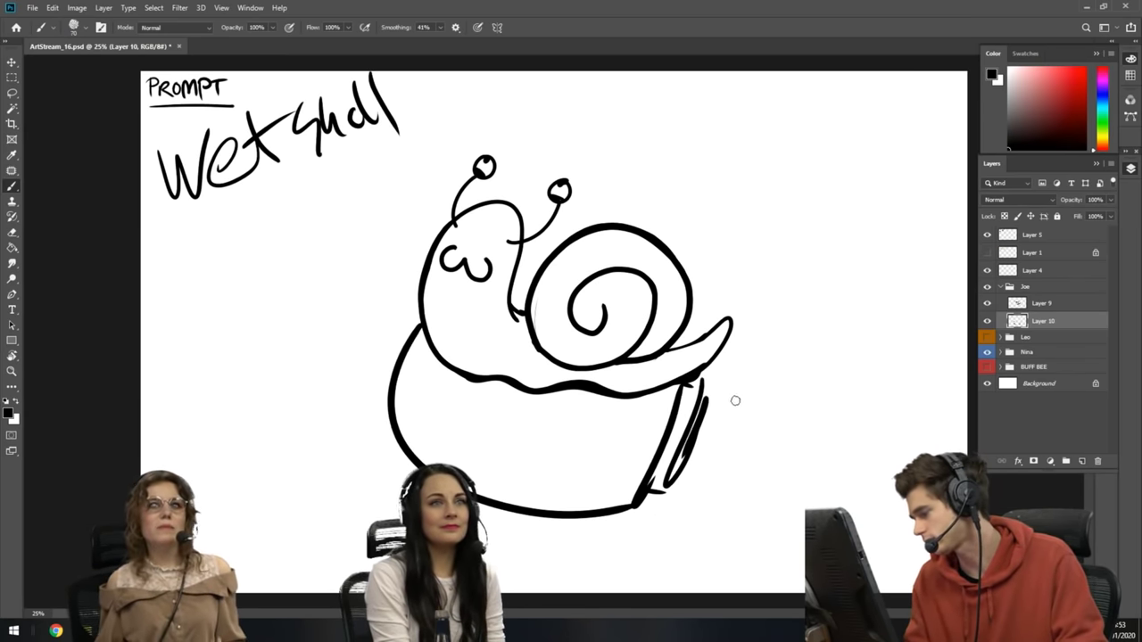
pyautogui.moveTo(708, 390); pyautogui.dragTo(694, 437)
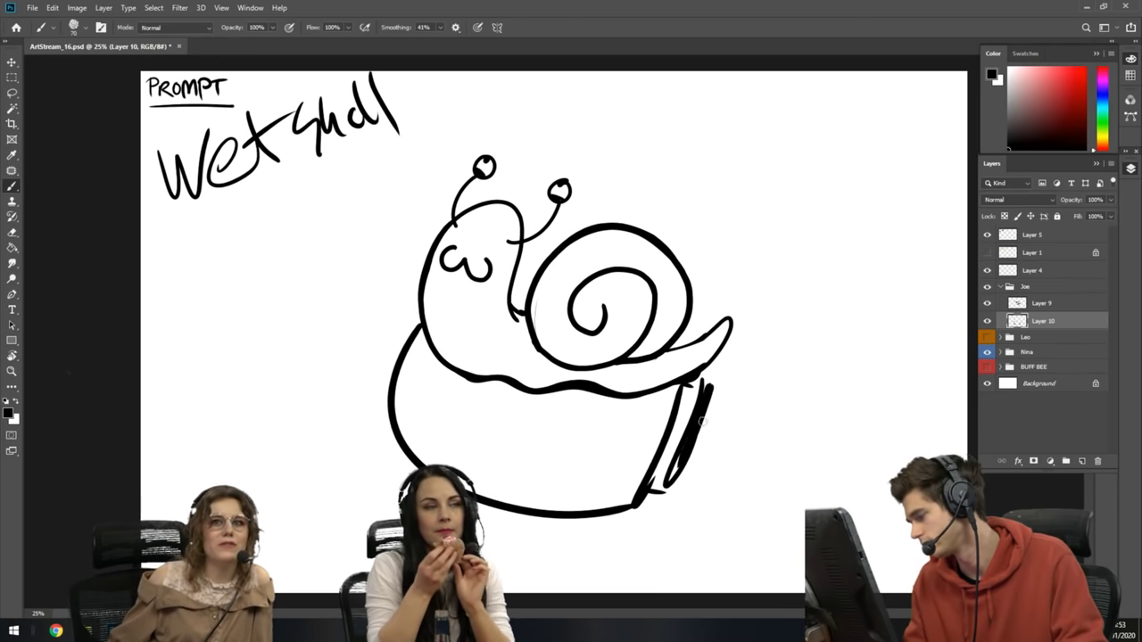
pyautogui.moveTo(680, 457); pyautogui.dragTo(657, 501)
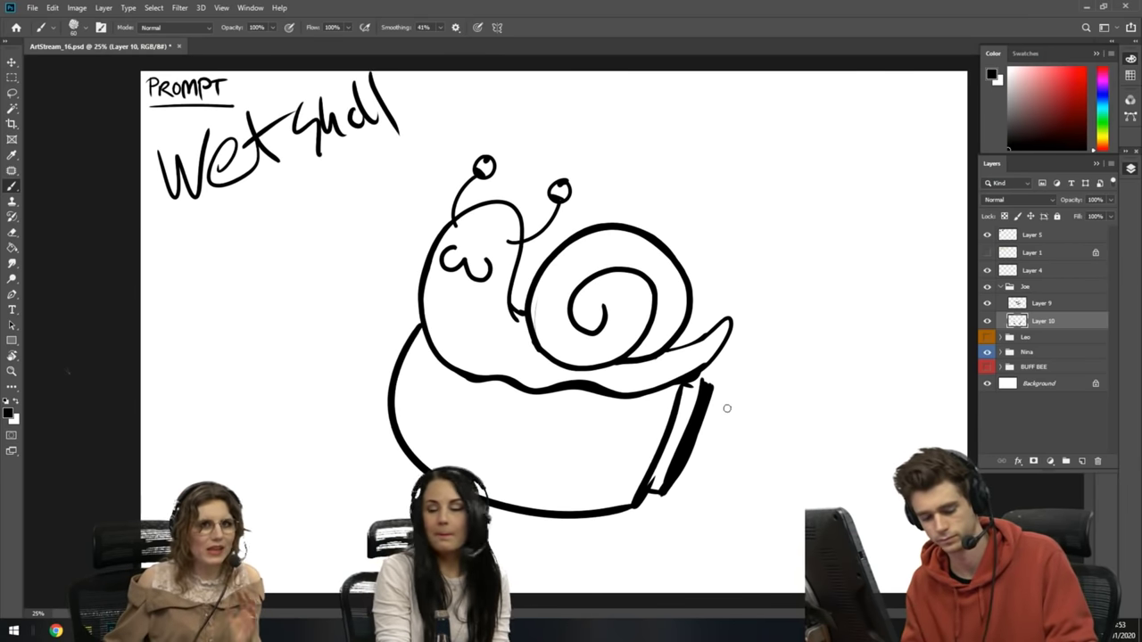
# - Draw a narrow neck extending from the black band and a wider handle running off the canvas, using a thinner brush of about 40 px
pyautogui.moveTo(709, 400); pyautogui.dragTo(761, 417)
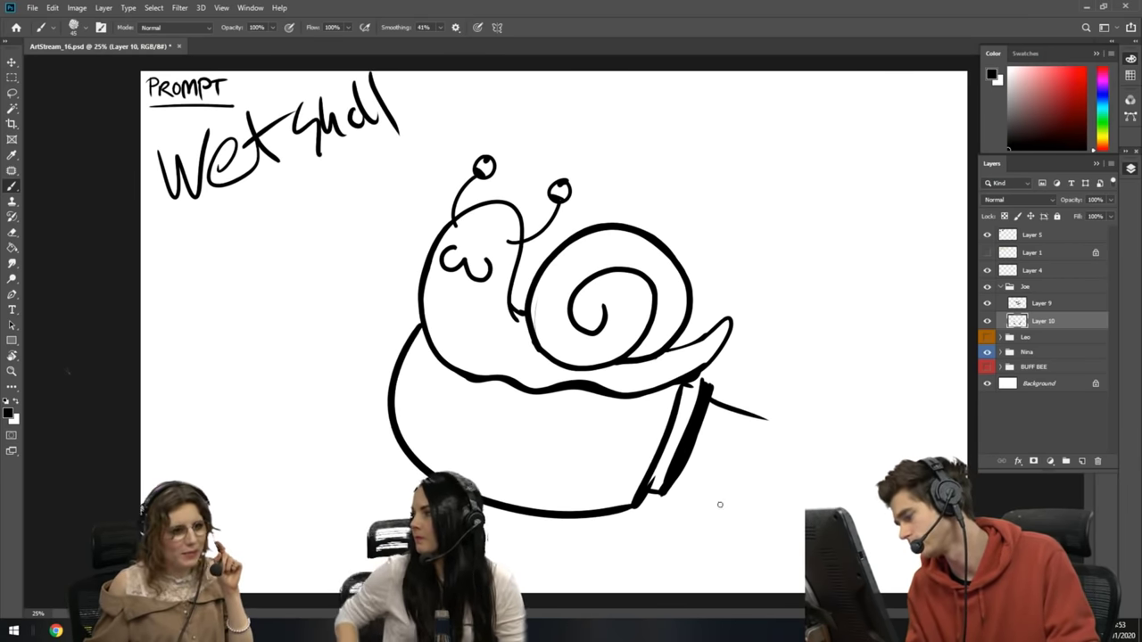
pyautogui.moveTo(664, 489); pyautogui.dragTo(733, 511)
pyautogui.moveTo(770, 430); pyautogui.dragTo(735, 510)
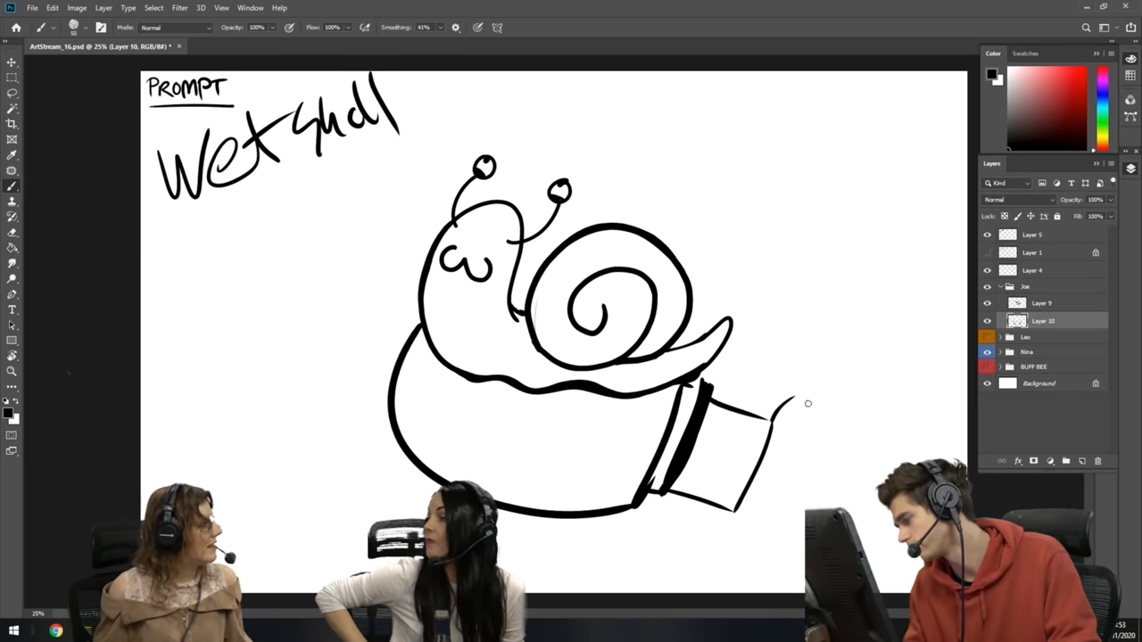
pyautogui.moveTo(793, 396); pyautogui.dragTo(916, 446)
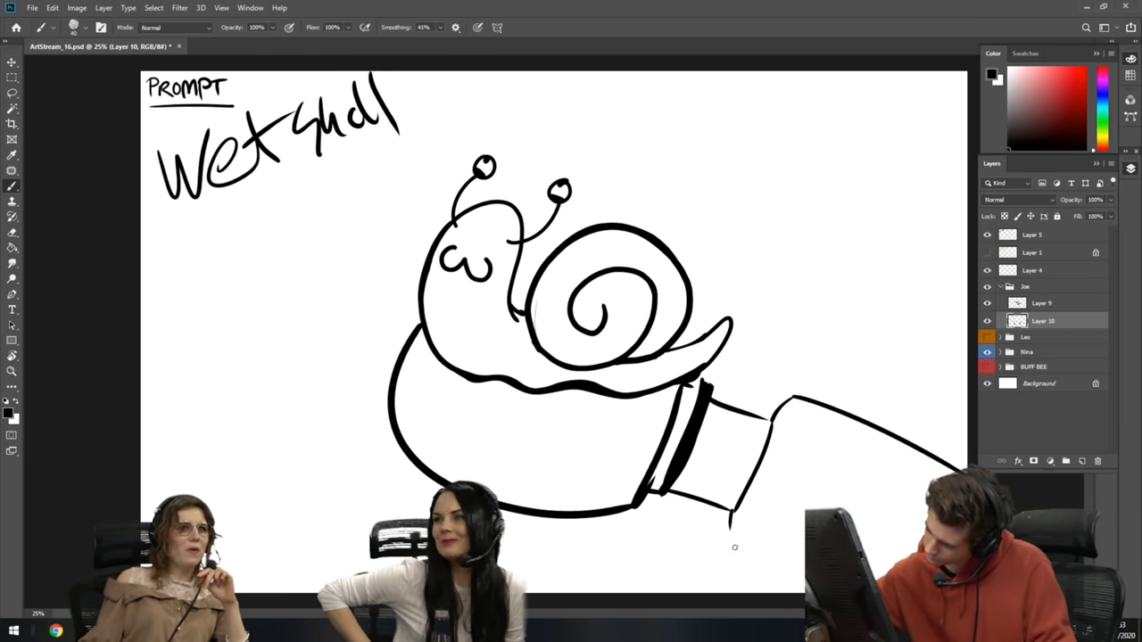
pyautogui.moveTo(727, 532); pyautogui.dragTo(804, 592)
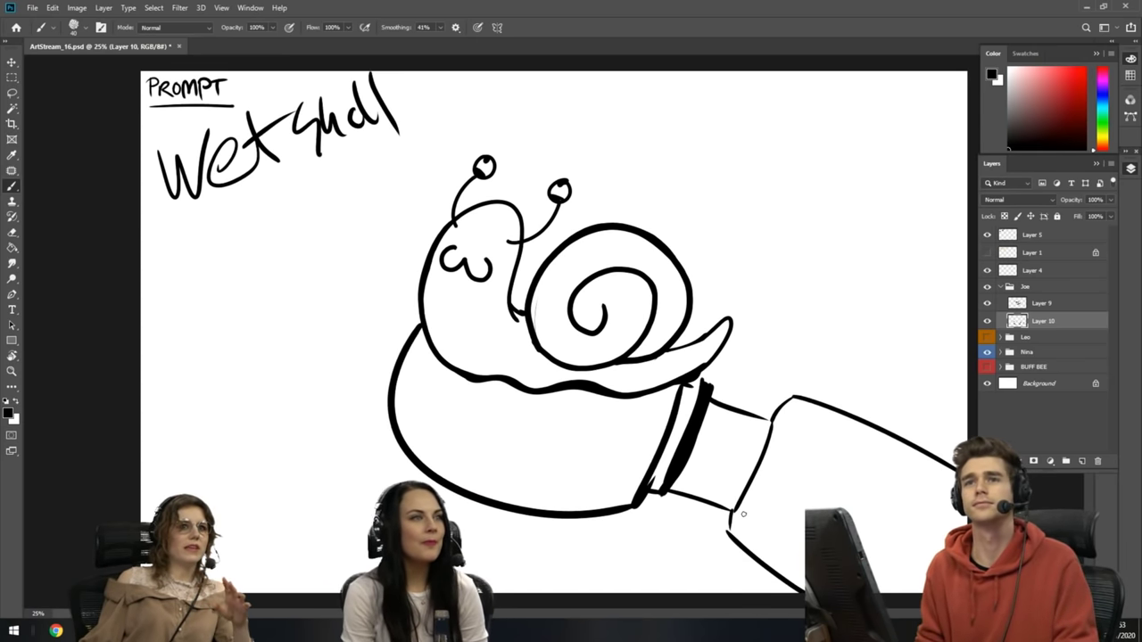
pyautogui.hotkey('ctrl', 'z')
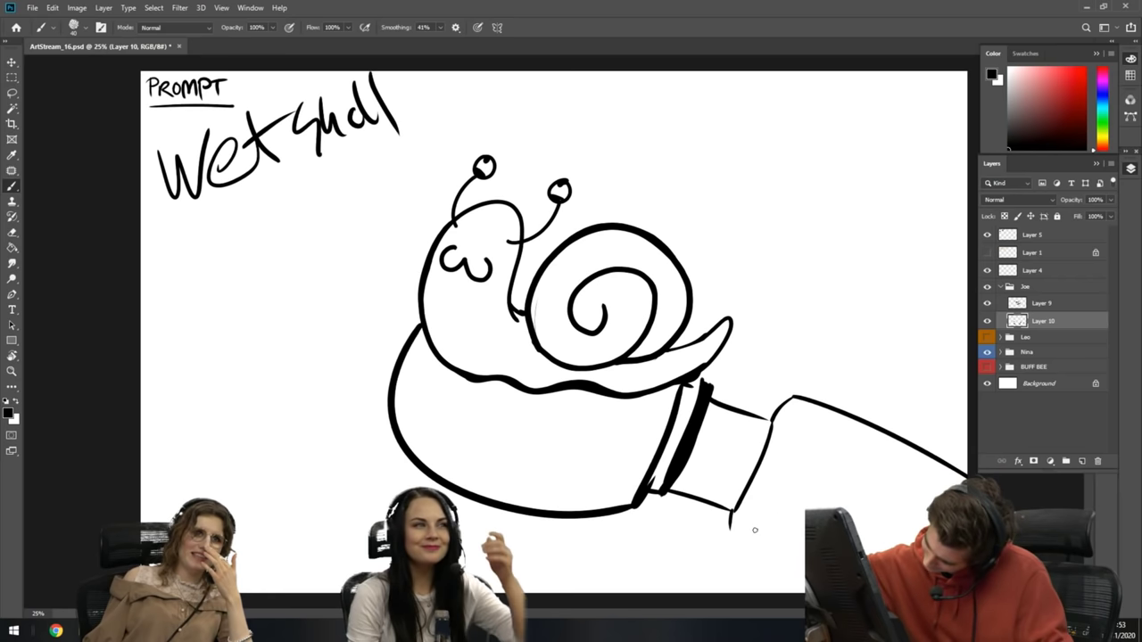
pyautogui.moveTo(725, 535); pyautogui.dragTo(804, 580)
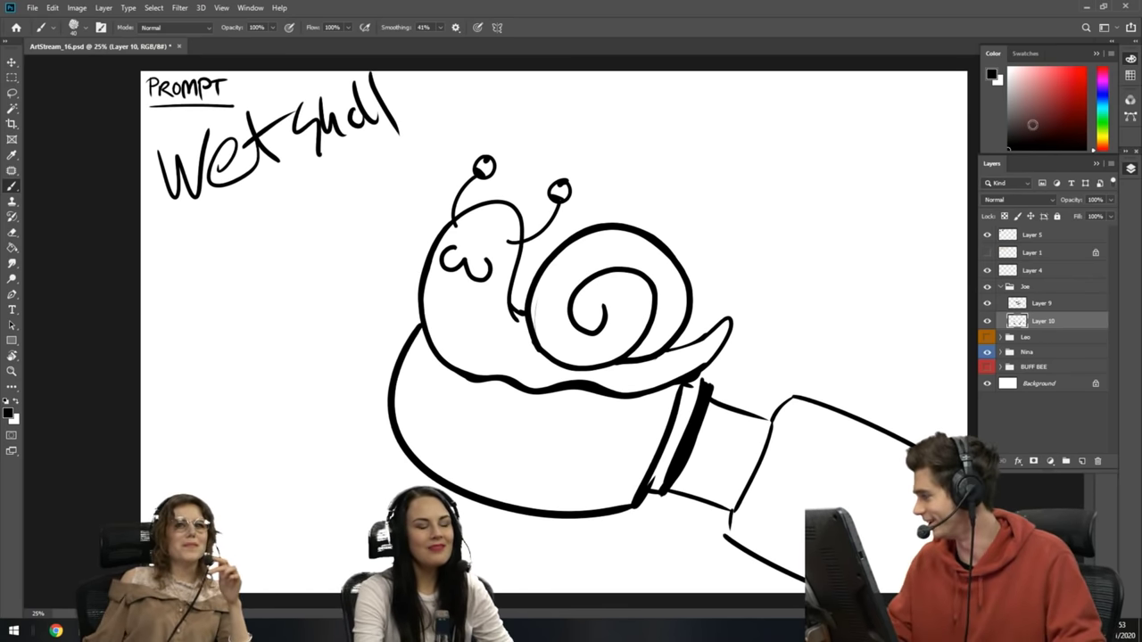
# - Choose a dark grey, create a new layer and place it directly beneath Layer 10
pyautogui.press('x')
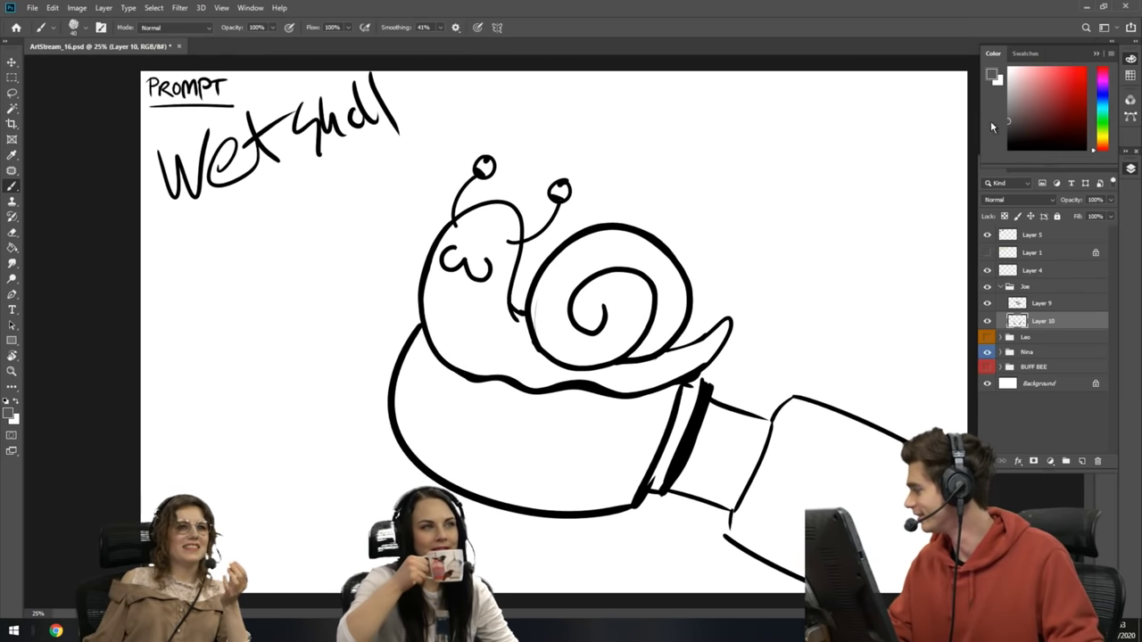
pyautogui.hotkey('ctrl', 'shift', 'alt', 'n')
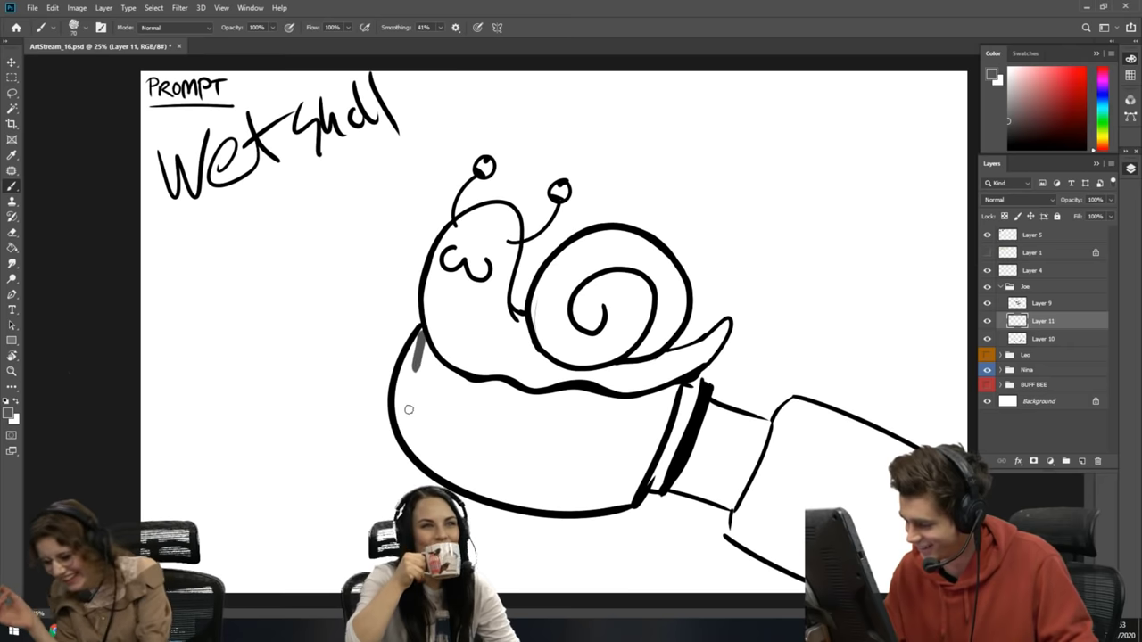
pyautogui.moveTo(420, 328); pyautogui.dragTo(412, 399)
pyautogui.moveTo(1042, 321); pyautogui.dragTo(1055, 345)
# - Paint dark grey along the inside edges of the rounded form, adjusting the brush between about 90 and 150 px
pyautogui.press(']')
pyautogui.press(']')
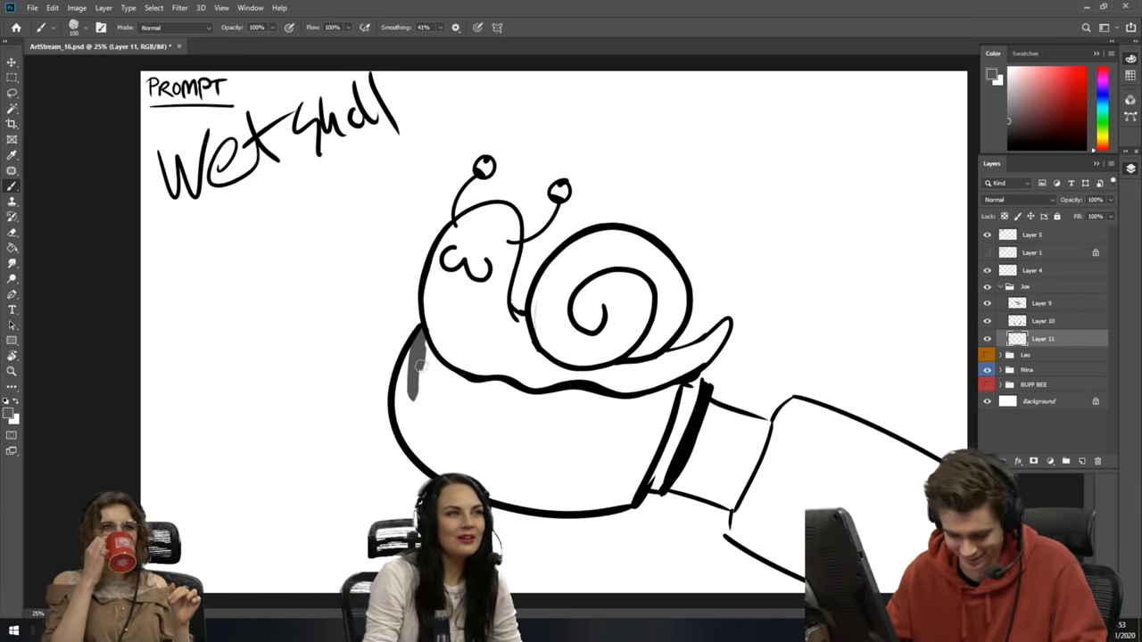
pyautogui.moveTo(412, 374); pyautogui.dragTo(406, 434)
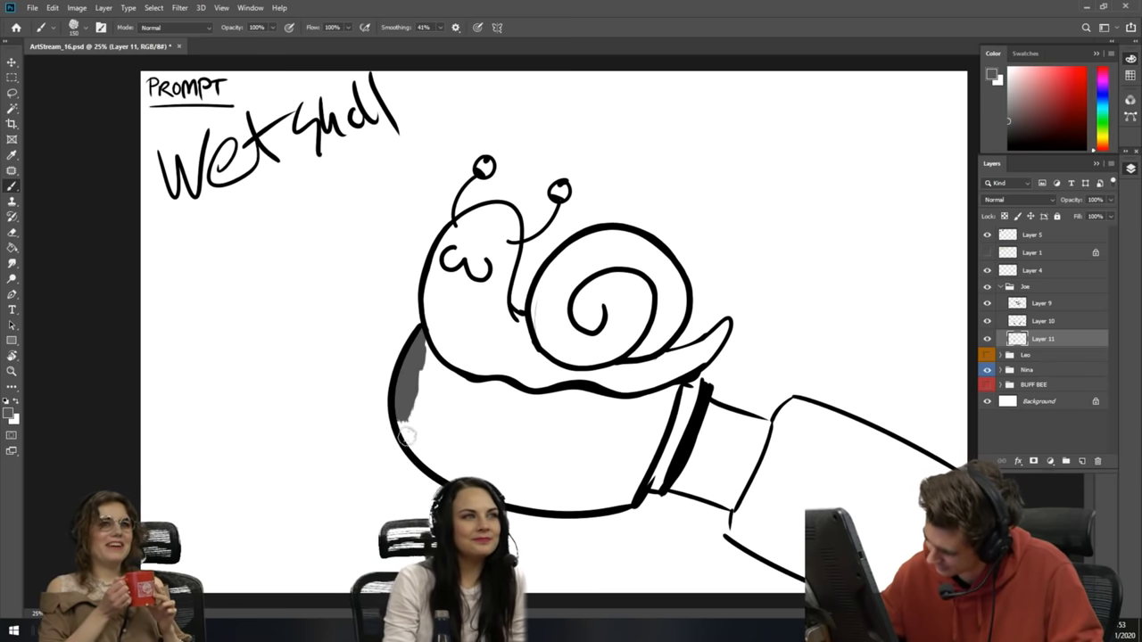
pyautogui.moveTo(528, 506)
pyautogui.mouseDown()
pyautogui.moveTo(624, 498)
pyautogui.moveTo(638, 459)
pyautogui.mouseUp()
pyautogui.press('[')
pyautogui.press('[')
pyautogui.press('[')
pyautogui.moveTo(676, 384); pyautogui.dragTo(636, 489)
pyautogui.moveTo(666, 409); pyautogui.dragTo(654, 437)
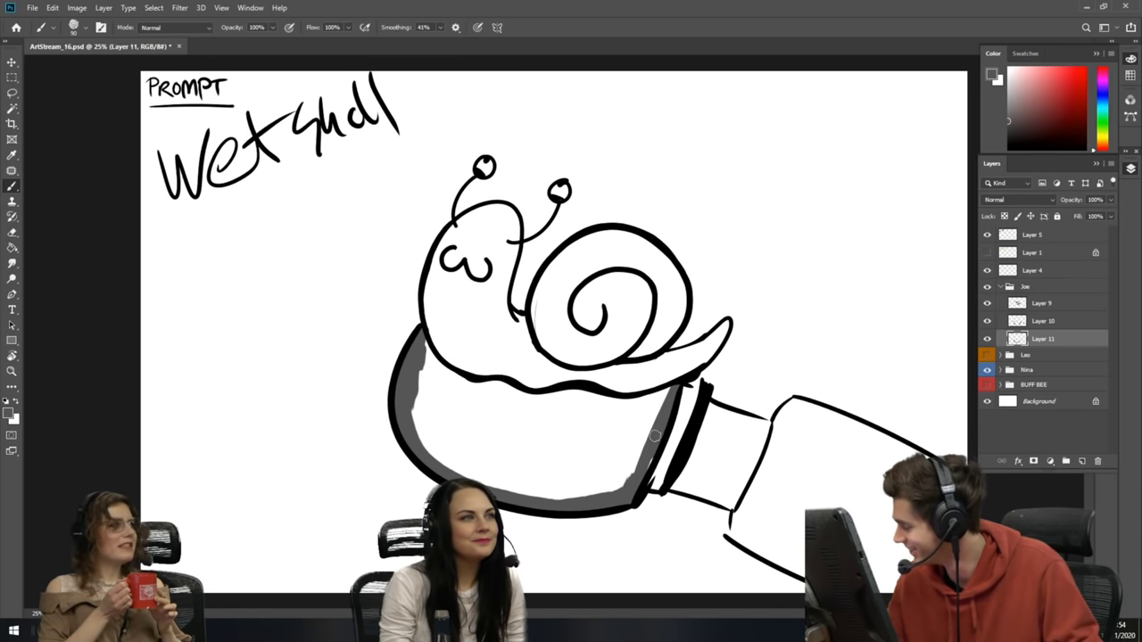
# - Fill the rest of the rounded form with dark grey using a larger brush of about 175 px
pyautogui.moveTo(426, 355)
pyautogui.mouseDown()
pyautogui.moveTo(543, 454)
pyautogui.moveTo(449, 381)
pyautogui.moveTo(526, 396)
pyautogui.moveTo(459, 382)
pyautogui.moveTo(514, 398)
pyautogui.moveTo(522, 374)
pyautogui.moveTo(506, 393)
pyautogui.moveTo(470, 384)
pyautogui.moveTo(639, 412)
pyautogui.moveTo(667, 397)
pyautogui.moveTo(542, 429)
pyautogui.moveTo(652, 394)
pyautogui.mouseUp()
pyautogui.press(']')
pyautogui.press(']')
pyautogui.press(']')
pyautogui.press(']')
pyautogui.press(']')
pyautogui.moveTo(419, 379)
pyautogui.mouseDown()
pyautogui.moveTo(456, 444)
pyautogui.moveTo(451, 385)
pyautogui.moveTo(440, 388)
pyautogui.moveTo(533, 433)
pyautogui.moveTo(641, 429)
pyautogui.moveTo(648, 417)
pyautogui.moveTo(583, 430)
pyautogui.moveTo(488, 419)
pyautogui.moveTo(593, 424)
pyautogui.moveTo(484, 405)
pyautogui.moveTo(500, 403)
pyautogui.moveTo(424, 414)
pyautogui.moveTo(420, 403)
pyautogui.moveTo(489, 457)
pyautogui.moveTo(417, 426)
pyautogui.moveTo(501, 479)
pyautogui.moveTo(456, 457)
pyautogui.moveTo(416, 414)
pyautogui.moveTo(535, 452)
pyautogui.moveTo(502, 432)
pyautogui.moveTo(480, 450)
pyautogui.moveTo(609, 472)
pyautogui.moveTo(604, 453)
pyautogui.moveTo(631, 444)
pyautogui.moveTo(638, 417)
pyautogui.moveTo(589, 428)
pyautogui.moveTo(636, 406)
pyautogui.moveTo(574, 438)
pyautogui.moveTo(624, 430)
pyautogui.moveTo(514, 464)
pyautogui.moveTo(578, 453)
pyautogui.moveTo(579, 438)
pyautogui.moveTo(472, 471)
pyautogui.moveTo(524, 497)
pyautogui.moveTo(635, 465)
pyautogui.moveTo(610, 488)
pyautogui.moveTo(618, 485)
pyautogui.moveTo(566, 492)
pyautogui.moveTo(630, 452)
pyautogui.moveTo(545, 480)
pyautogui.moveTo(641, 430)
pyautogui.mouseUp()
pyautogui.press(']')
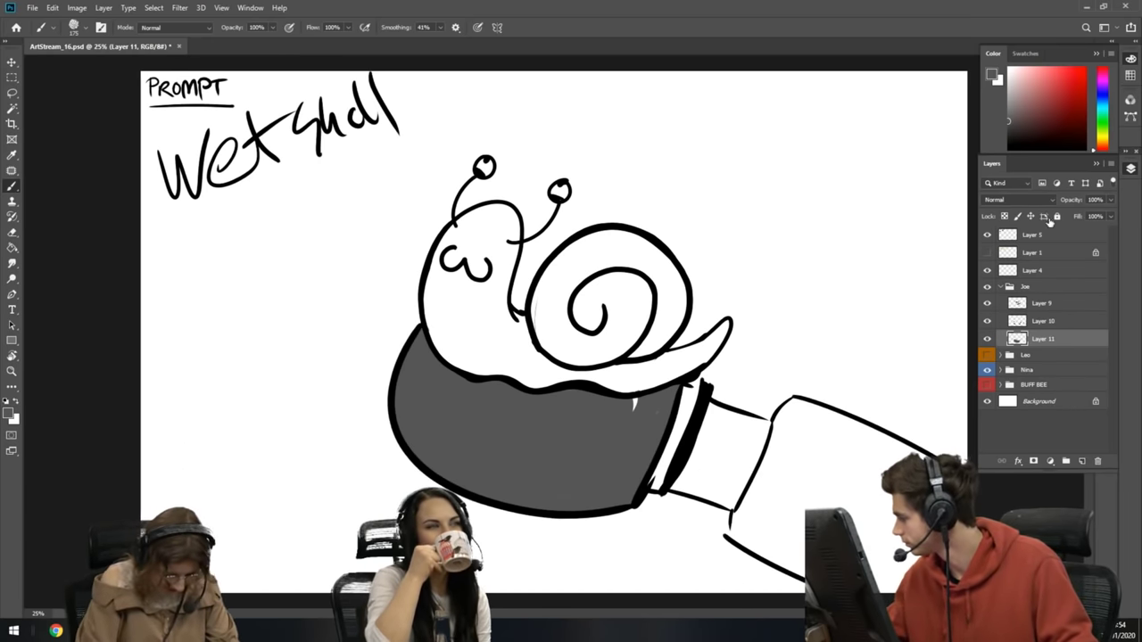
# - Draw a thin black wavy drip line across the grey form on Layer 10 with a 15 px brush
pyautogui.click(1057, 321)
pyautogui.press('x')
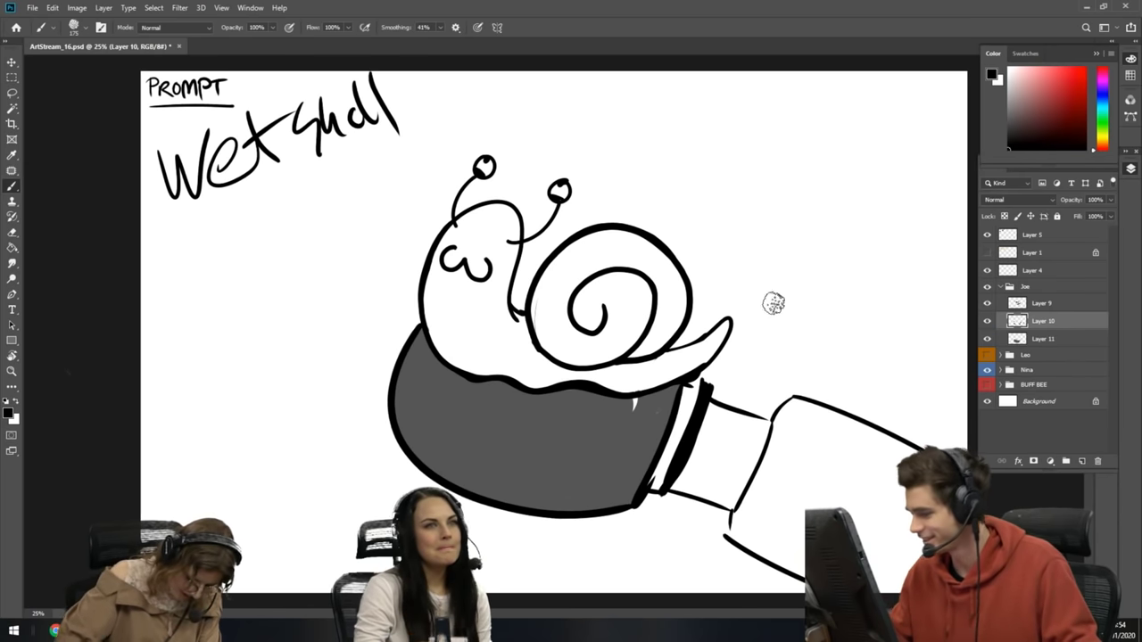
pyautogui.moveTo(420, 329)
pyautogui.mouseDown()
pyautogui.moveTo(427, 372)
pyautogui.moveTo(413, 396)
pyautogui.moveTo(461, 397)
pyautogui.moveTo(485, 426)
pyautogui.moveTo(517, 403)
pyautogui.moveTo(562, 426)
pyautogui.moveTo(574, 411)
pyautogui.moveTo(590, 481)
pyautogui.moveTo(611, 437)
pyautogui.mouseUp()
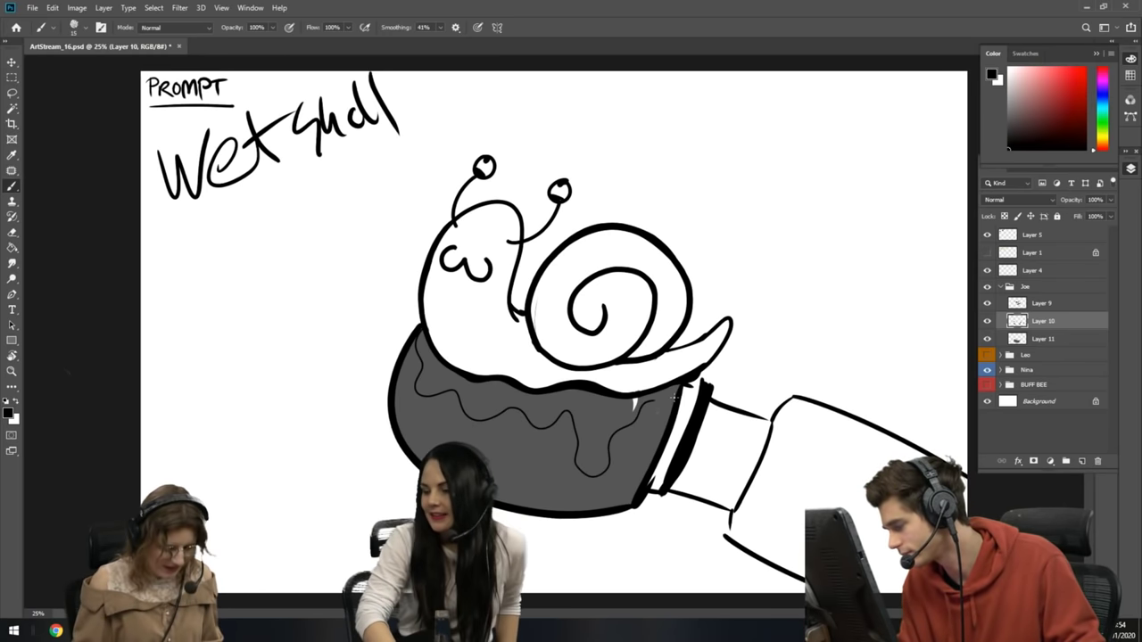
# - Paint white along the upper side of the drip line on Layer 11, from the form's front edge to its slanted edge
pyautogui.press('x')
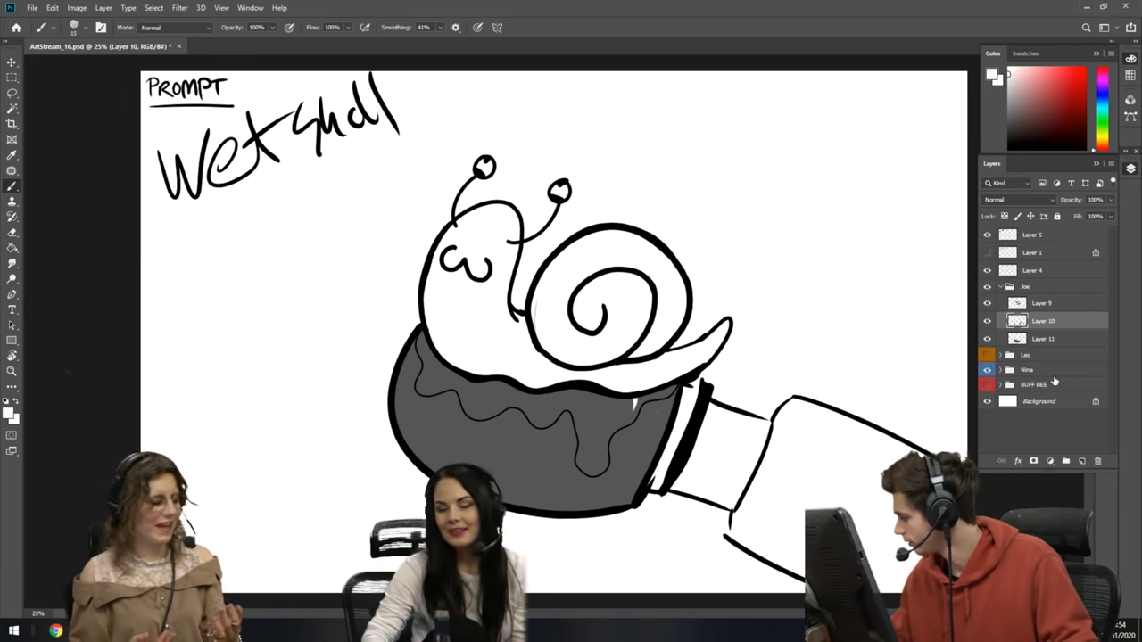
pyautogui.click(1055, 341)
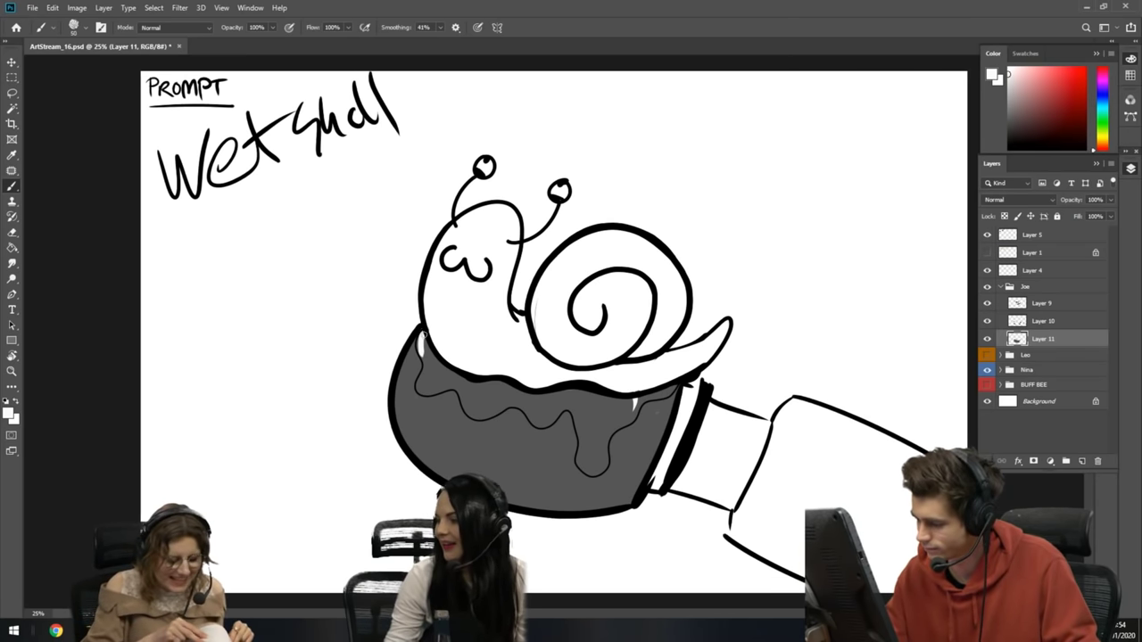
pyautogui.moveTo(422, 340)
pyautogui.mouseDown()
pyautogui.moveTo(421, 390)
pyautogui.moveTo(441, 387)
pyautogui.moveTo(435, 371)
pyautogui.moveTo(481, 414)
pyautogui.moveTo(547, 389)
pyautogui.moveTo(516, 401)
pyautogui.moveTo(548, 421)
pyautogui.moveTo(573, 401)
pyautogui.moveTo(585, 470)
pyautogui.moveTo(650, 398)
pyautogui.moveTo(624, 417)
pyautogui.mouseUp()
pyautogui.moveTo(672, 387); pyautogui.dragTo(624, 406)
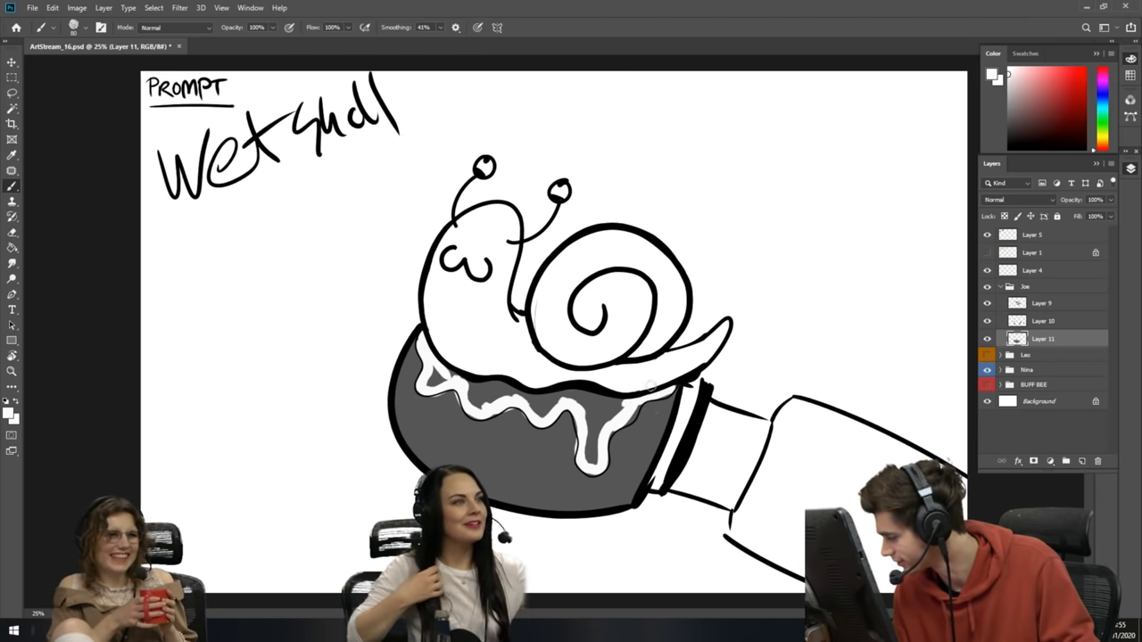
# - Fill the remaining grey between the drip line and the snail's underside with white, using a brush of up to about 125 px
pyautogui.moveTo(446, 366)
pyautogui.mouseDown()
pyautogui.moveTo(479, 386)
pyautogui.moveTo(619, 400)
pyautogui.moveTo(613, 393)
pyautogui.moveTo(585, 420)
pyautogui.moveTo(593, 455)
pyautogui.moveTo(596, 429)
pyautogui.moveTo(629, 405)
pyautogui.moveTo(625, 419)
pyautogui.mouseUp()
pyautogui.press(']')
pyautogui.press(']')
pyautogui.press(']')
pyautogui.press('[')
pyautogui.press('[')
pyautogui.moveTo(555, 404)
pyautogui.mouseDown()
pyautogui.moveTo(483, 394)
pyautogui.moveTo(492, 404)
pyautogui.moveTo(495, 392)
pyautogui.moveTo(479, 387)
pyautogui.moveTo(493, 398)
pyautogui.moveTo(468, 398)
pyautogui.moveTo(499, 394)
pyautogui.moveTo(431, 380)
pyautogui.mouseUp()
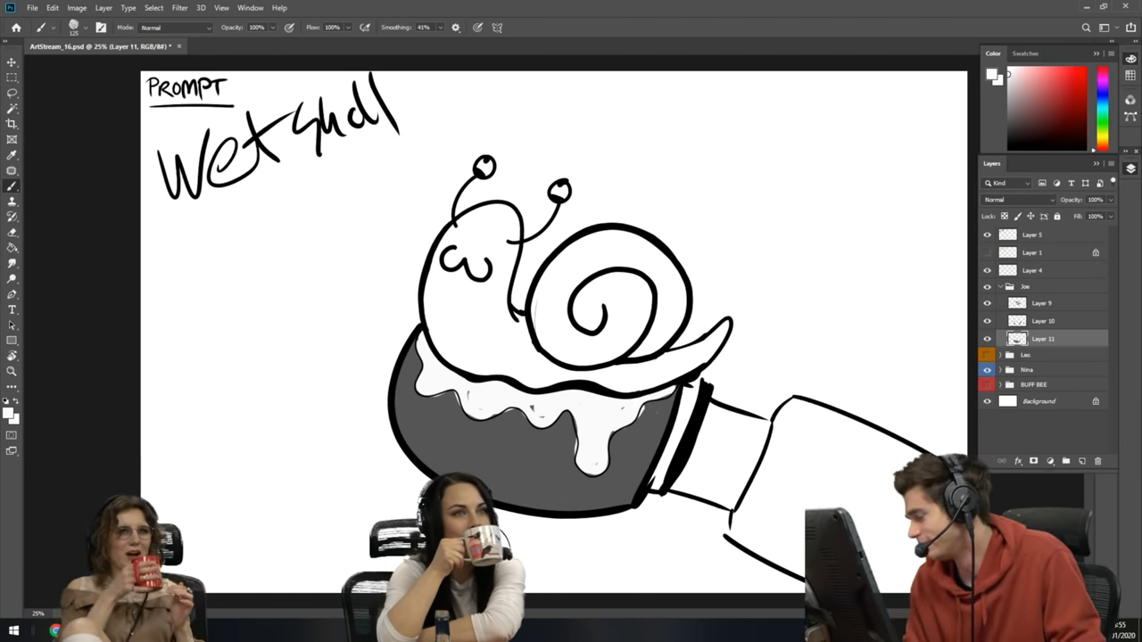
# - Create a new layer between Layer 9 and Layer 10 and choose a mid grey for shading
pyautogui.click(1044, 305)
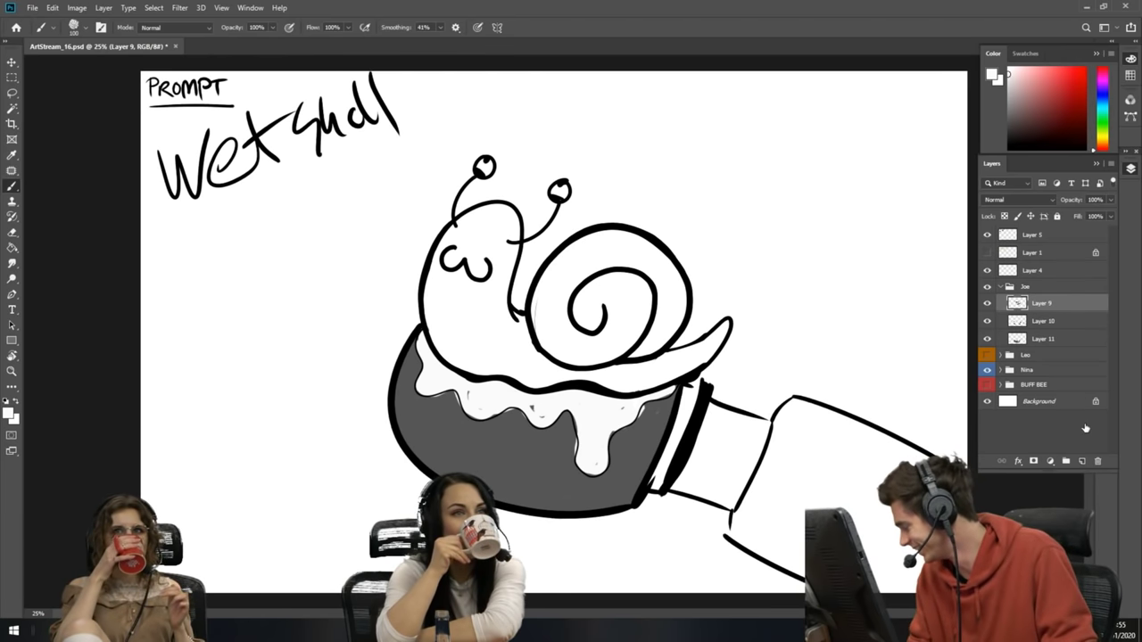
pyautogui.click(1055, 323)
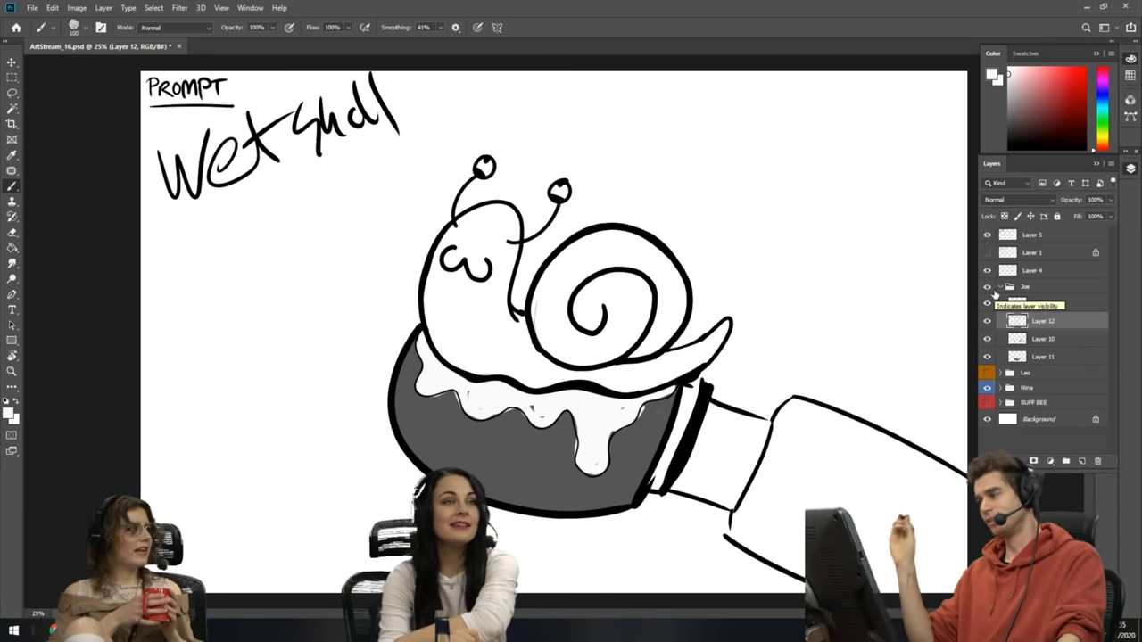
pyautogui.moveTo(1040, 106); pyautogui.dragTo(1008, 110)
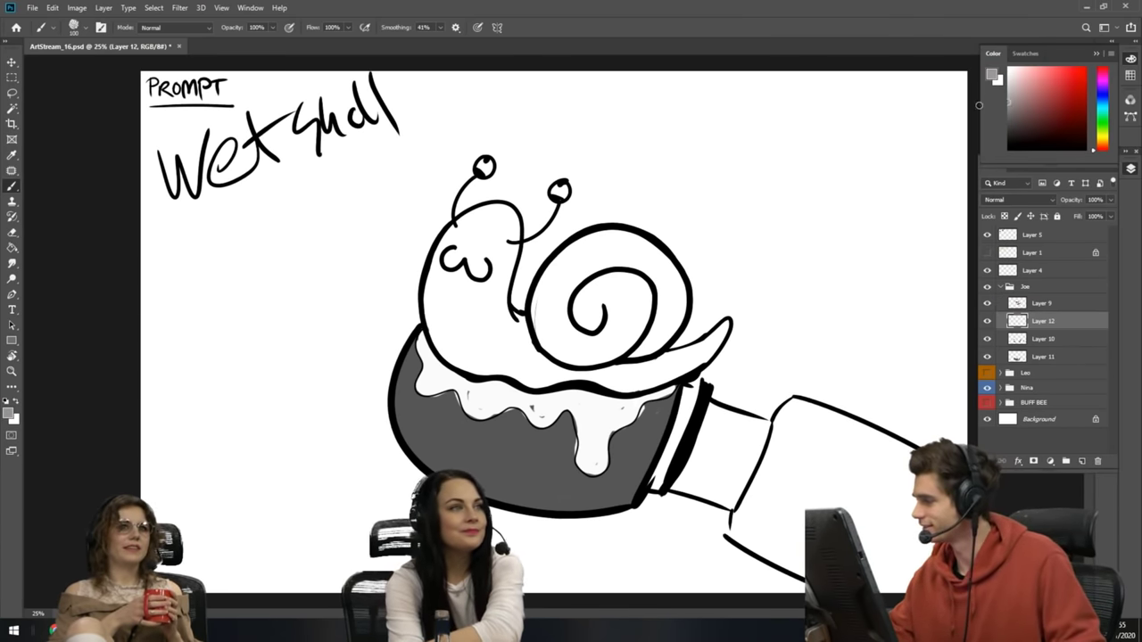
# - Shade the snail's underside and the inner edges of its shell spiral in grey on Layer 12 with a 60 to 90 px brush
pyautogui.press('[')
pyautogui.press('[')
pyautogui.press('[')
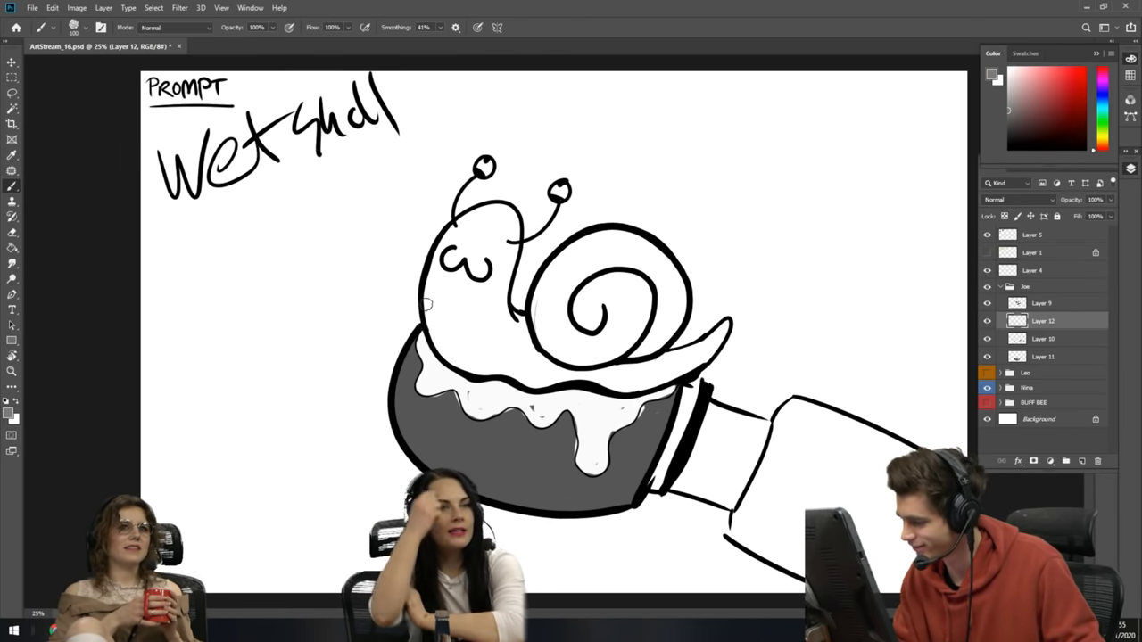
pyautogui.moveTo(424, 316)
pyautogui.mouseDown()
pyautogui.moveTo(438, 361)
pyautogui.moveTo(530, 386)
pyautogui.moveTo(635, 391)
pyautogui.moveTo(710, 358)
pyautogui.mouseUp()
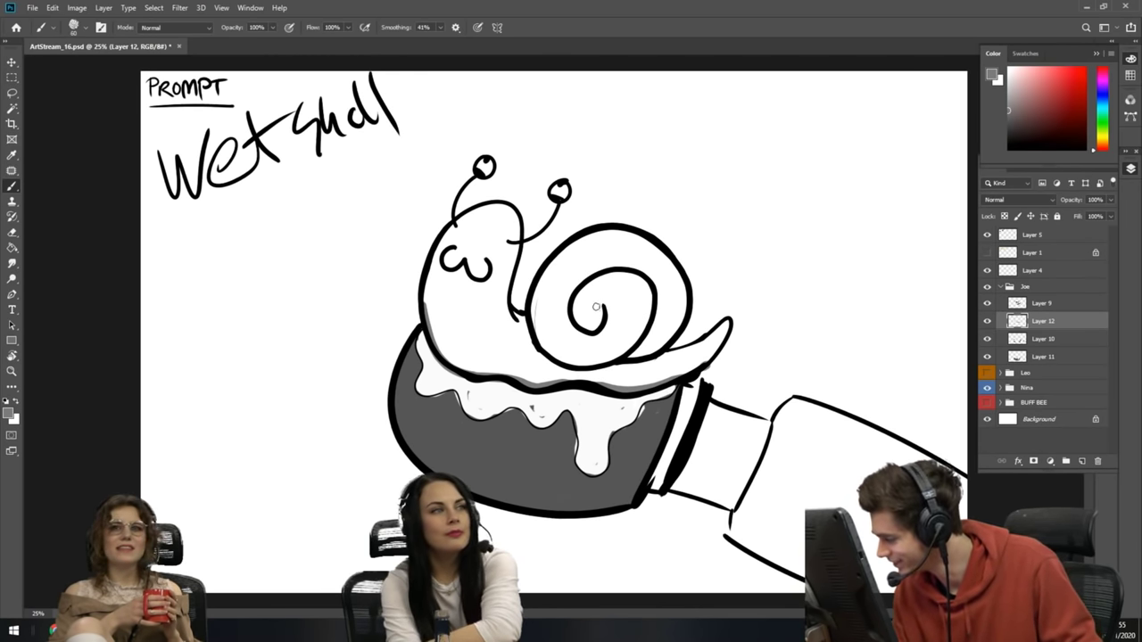
pyautogui.moveTo(578, 319)
pyautogui.mouseDown()
pyautogui.moveTo(589, 281)
pyautogui.moveTo(630, 275)
pyautogui.moveTo(648, 288)
pyautogui.moveTo(635, 341)
pyautogui.mouseUp()
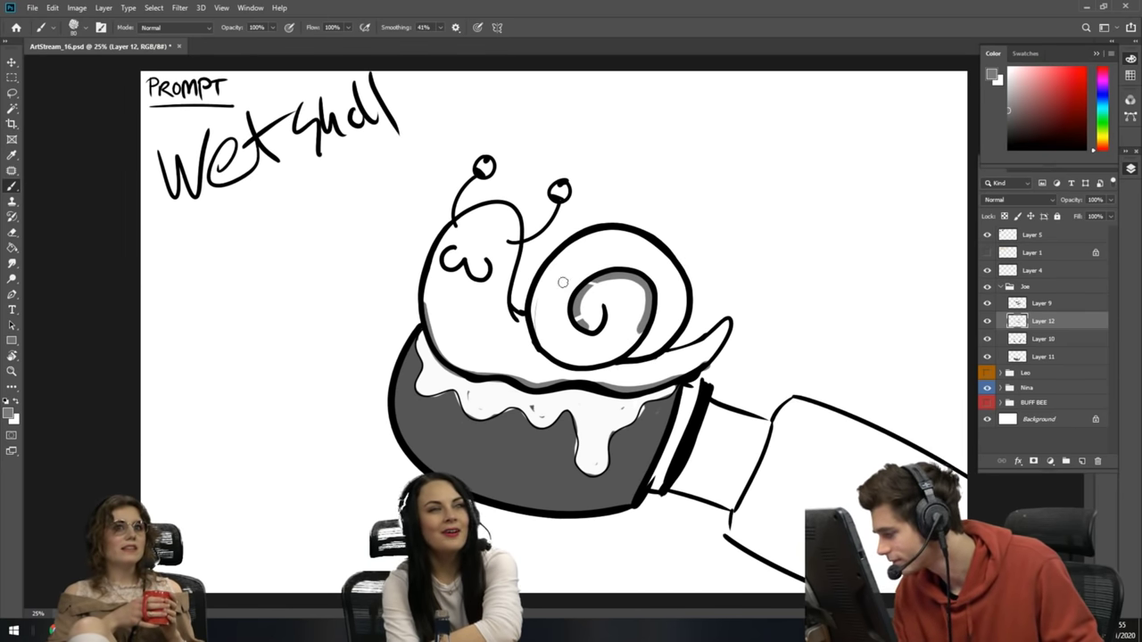
pyautogui.moveTo(535, 328)
pyautogui.mouseDown()
pyautogui.moveTo(540, 287)
pyautogui.moveTo(562, 258)
pyautogui.moveTo(635, 230)
pyautogui.moveTo(681, 282)
pyautogui.moveTo(682, 308)
pyautogui.mouseUp()
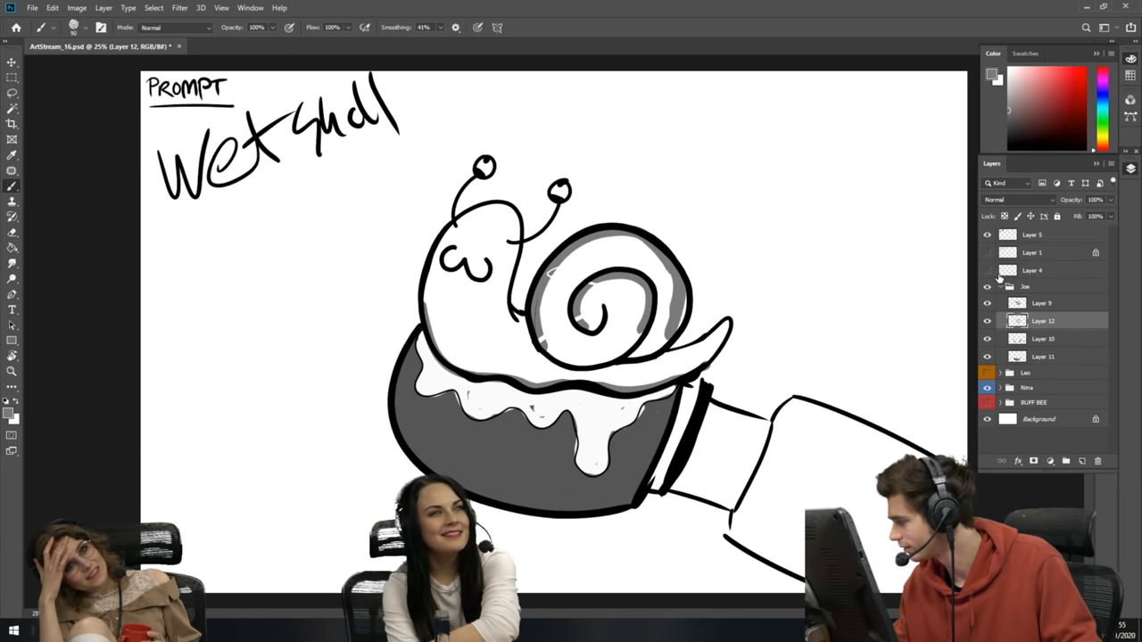
# - Toggle the visibility of the snail's line layer, Layer 9, to check it, and set its blend mode to Multiply
pyautogui.click(987, 305)
pyautogui.click(988, 304)
pyautogui.click(987, 304)
pyautogui.click(987, 305)
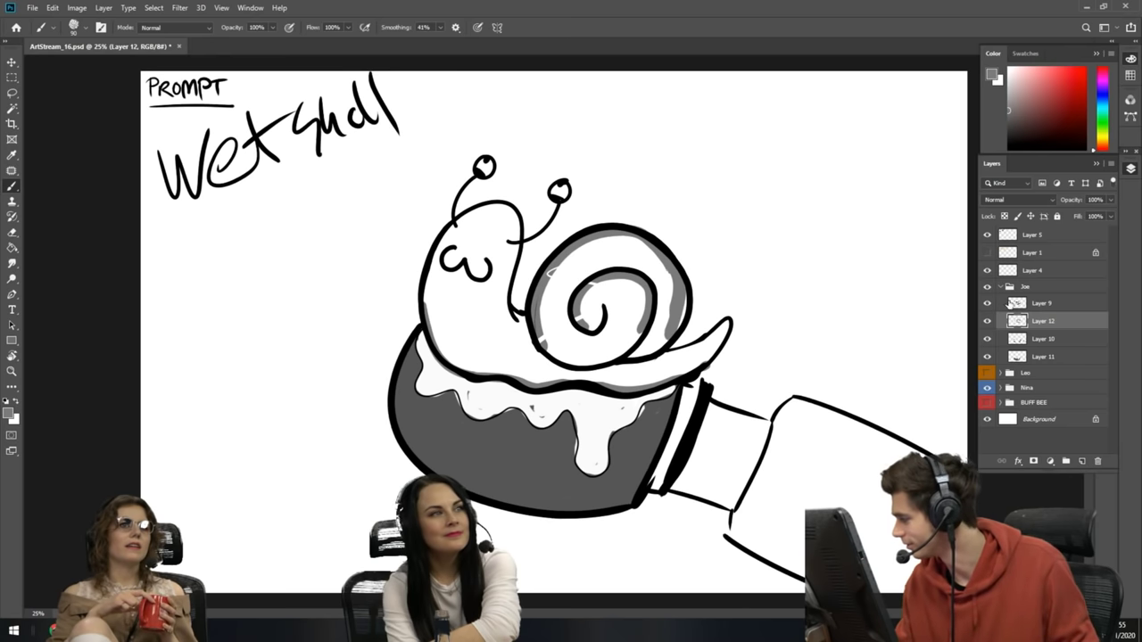
pyautogui.click(1009, 303)
pyautogui.click(1002, 197)
pyautogui.click(1063, 257)
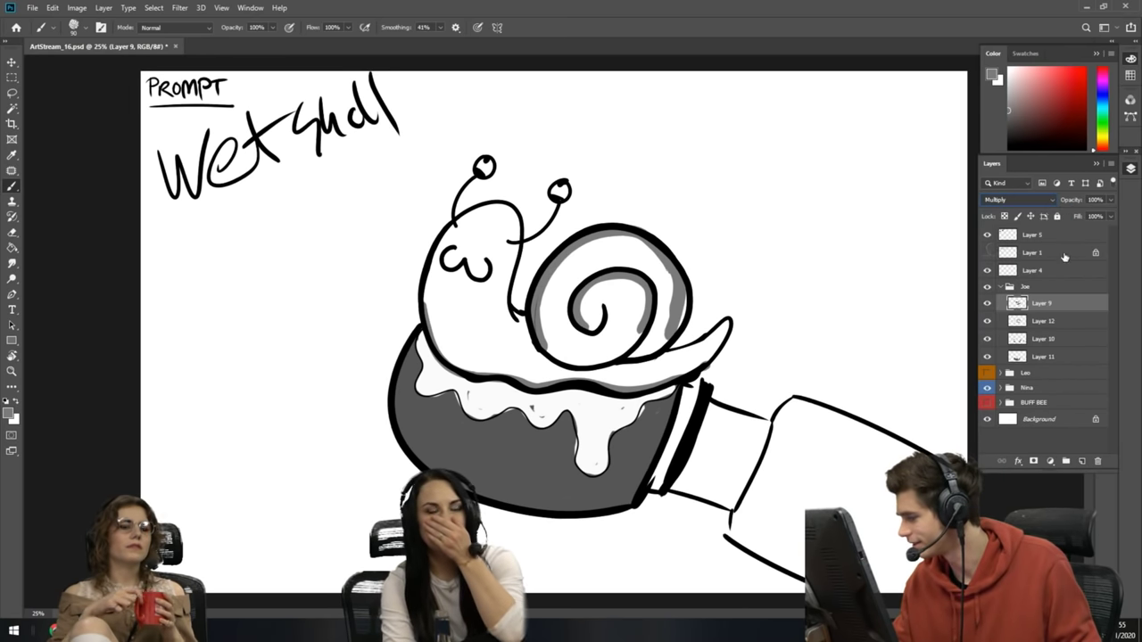
# - Sample the drip's white and paint over the stray dark specks inside the drip area on Layer 10
pyautogui.click(1039, 319)
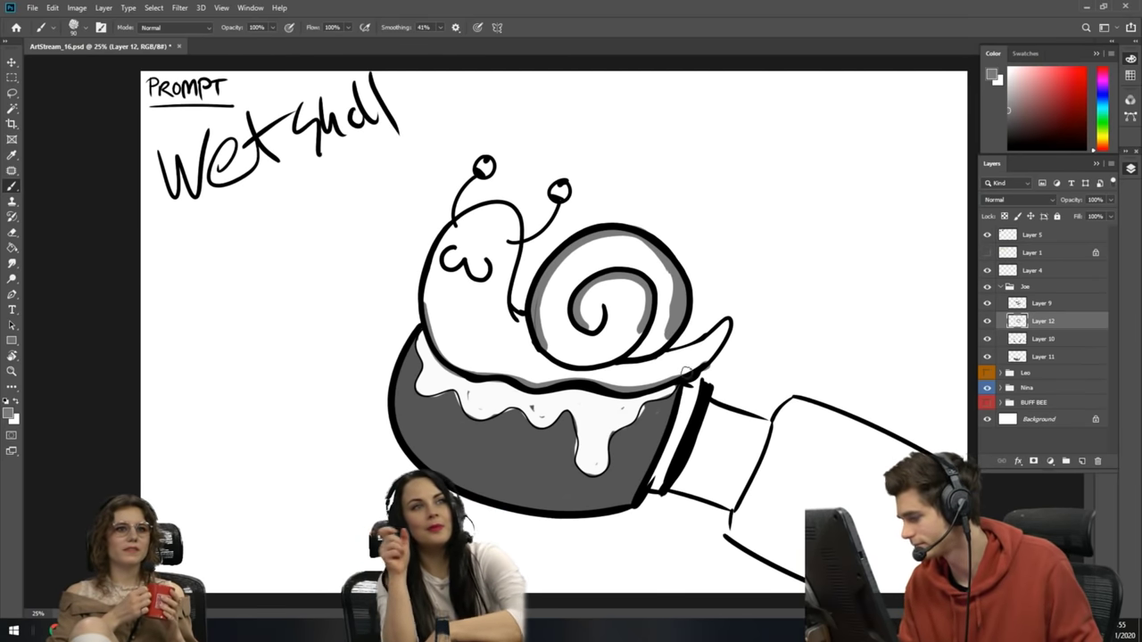
pyautogui.press('[')
pyautogui.press('[')
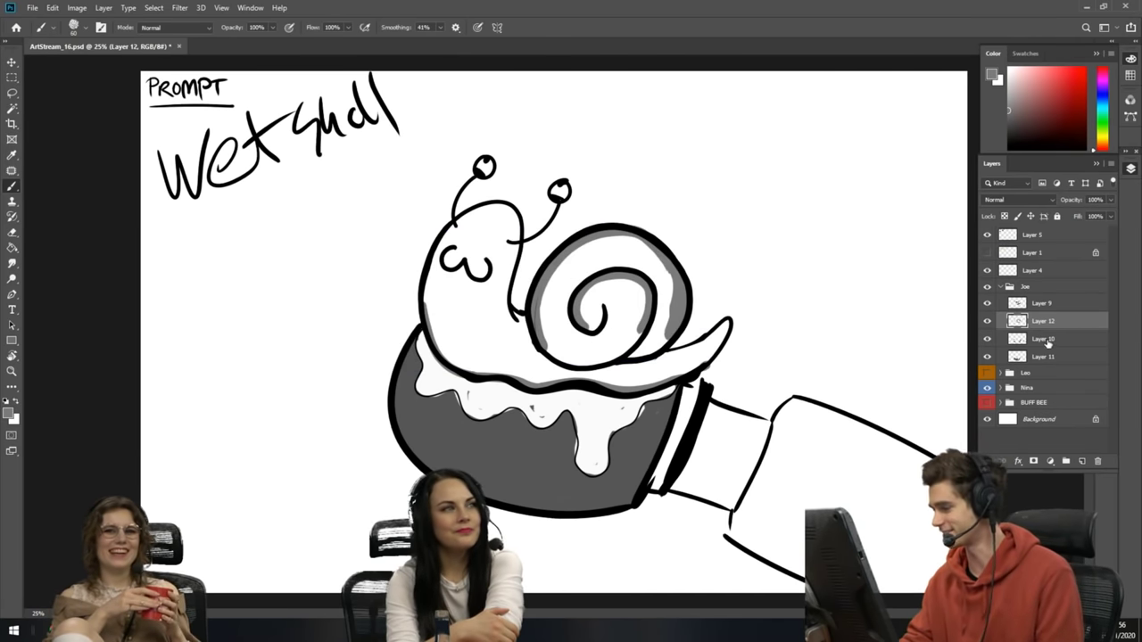
pyautogui.click(1044, 340)
pyautogui.keyDown('alt'); pyautogui.click(613, 409); pyautogui.keyUp('alt')
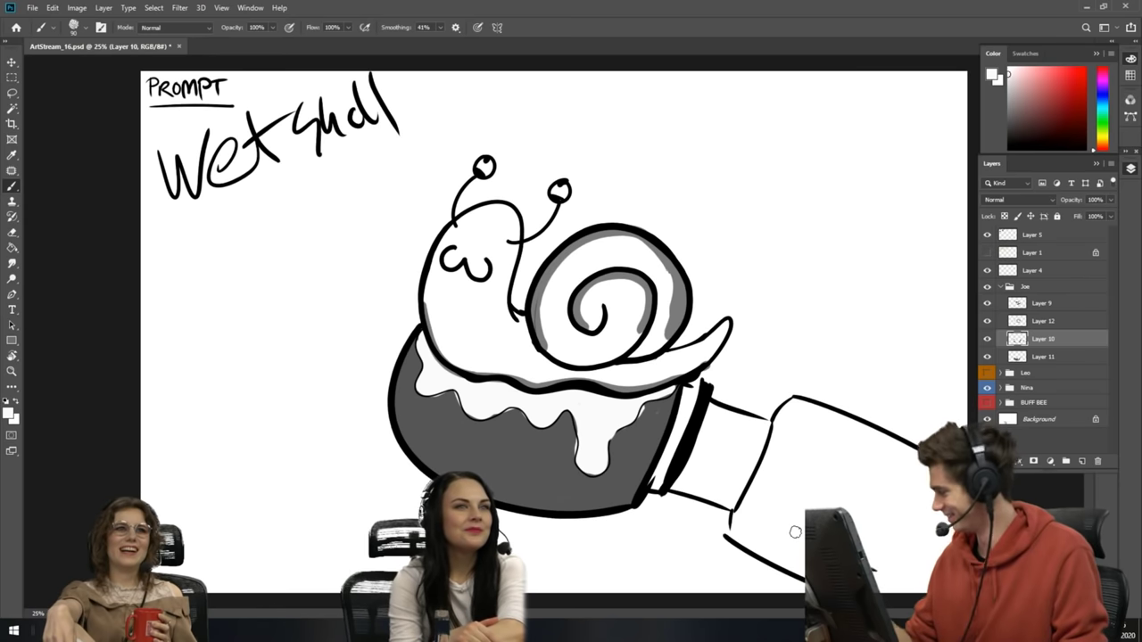
# - Sample the shell's shading grey and fill the whole snail shell with it on Layer 12, using a brush of about 200 px
pyautogui.click(1049, 321)
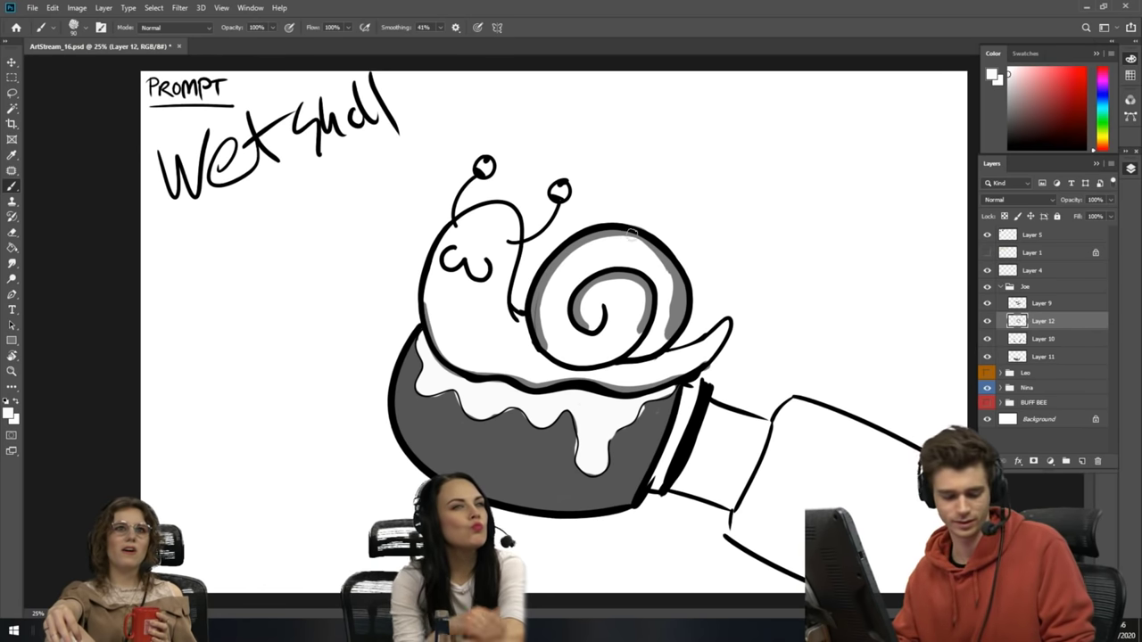
pyautogui.press('i')
pyautogui.click(683, 268)
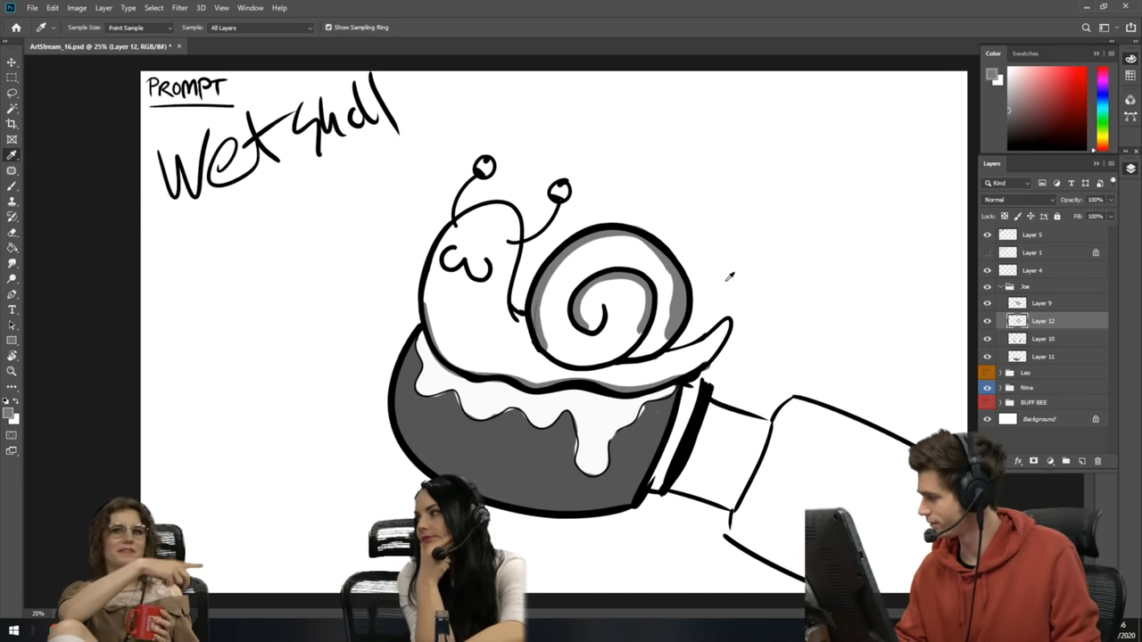
pyautogui.press('b')
pyautogui.press(']')
pyautogui.press(']')
pyautogui.press(']')
pyautogui.press(']')
pyautogui.press(']')
pyautogui.press(']')
pyautogui.moveTo(559, 329)
pyautogui.mouseDown()
pyautogui.moveTo(553, 303)
pyautogui.moveTo(587, 254)
pyautogui.moveTo(622, 250)
pyautogui.moveTo(629, 281)
pyautogui.moveTo(645, 268)
pyautogui.moveTo(660, 274)
pyautogui.moveTo(668, 308)
pyautogui.moveTo(562, 334)
pyautogui.moveTo(602, 344)
pyautogui.moveTo(656, 297)
pyautogui.moveTo(571, 330)
pyautogui.moveTo(652, 294)
pyautogui.moveTo(629, 292)
pyautogui.moveTo(664, 328)
pyautogui.moveTo(646, 344)
pyautogui.moveTo(659, 335)
pyautogui.moveTo(572, 271)
pyautogui.moveTo(656, 267)
pyautogui.mouseUp()
pyautogui.press(']')
pyautogui.press('[')
pyautogui.press('[')
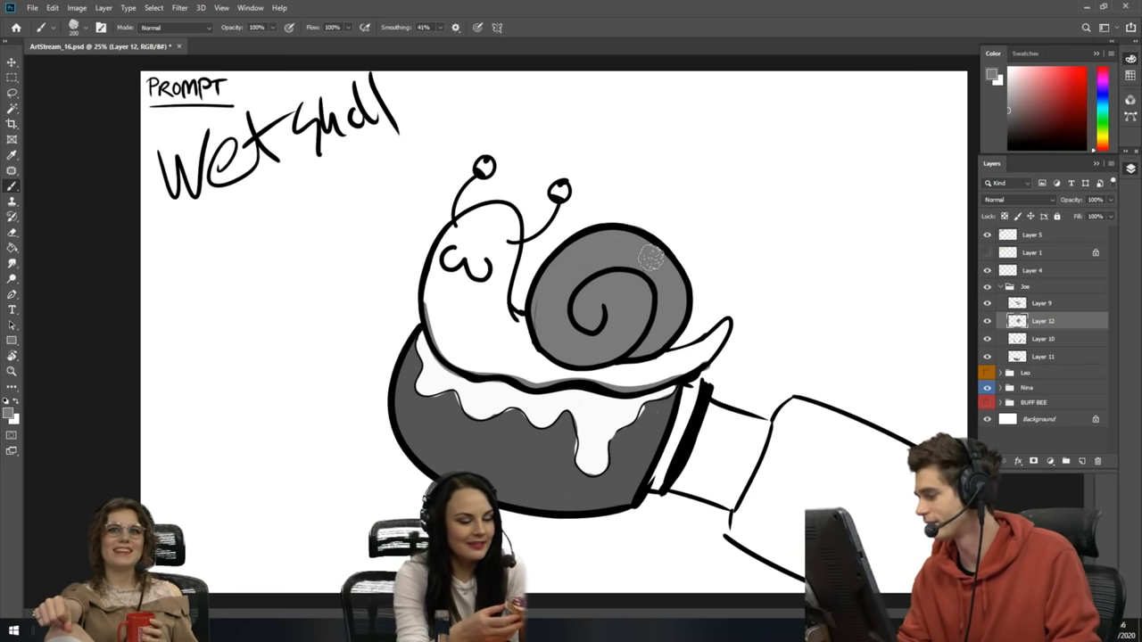
# - Draw black motion lines around the snail and the bowl-shaped base on Layer 9 with a 30 px brush
pyautogui.click(1042, 303)
pyautogui.press('d')
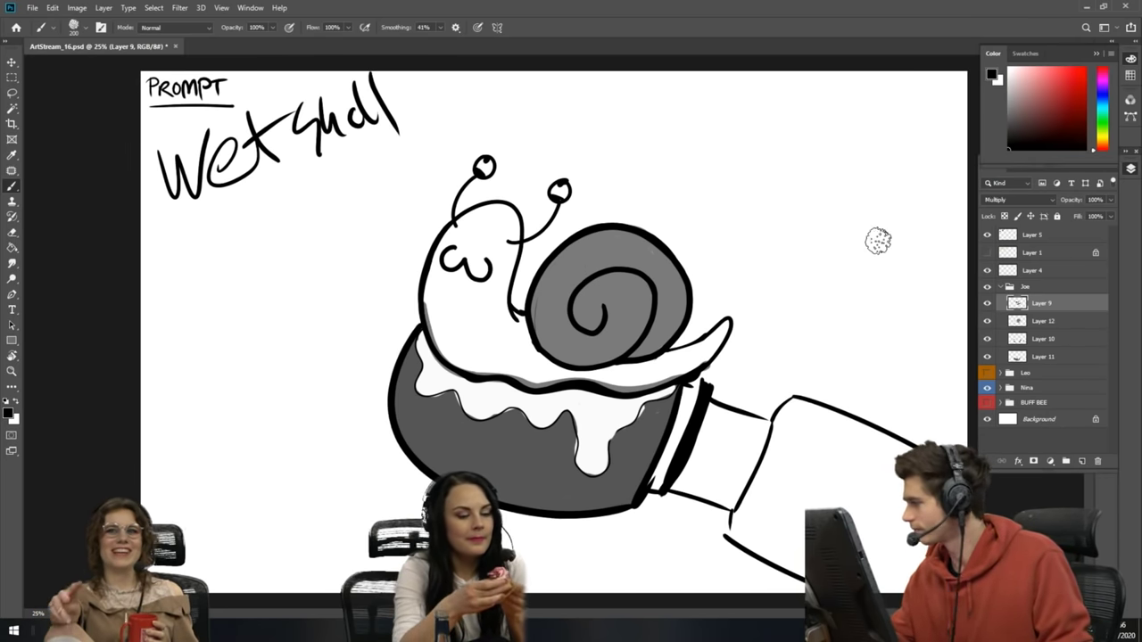
pyautogui.press('[')
pyautogui.press('[')
pyautogui.press('[')
pyautogui.press('[')
pyautogui.press('[')
pyautogui.press('[')
pyautogui.press('[')
pyautogui.press('[')
pyautogui.press('[')
pyautogui.press('[')
pyautogui.press('[')
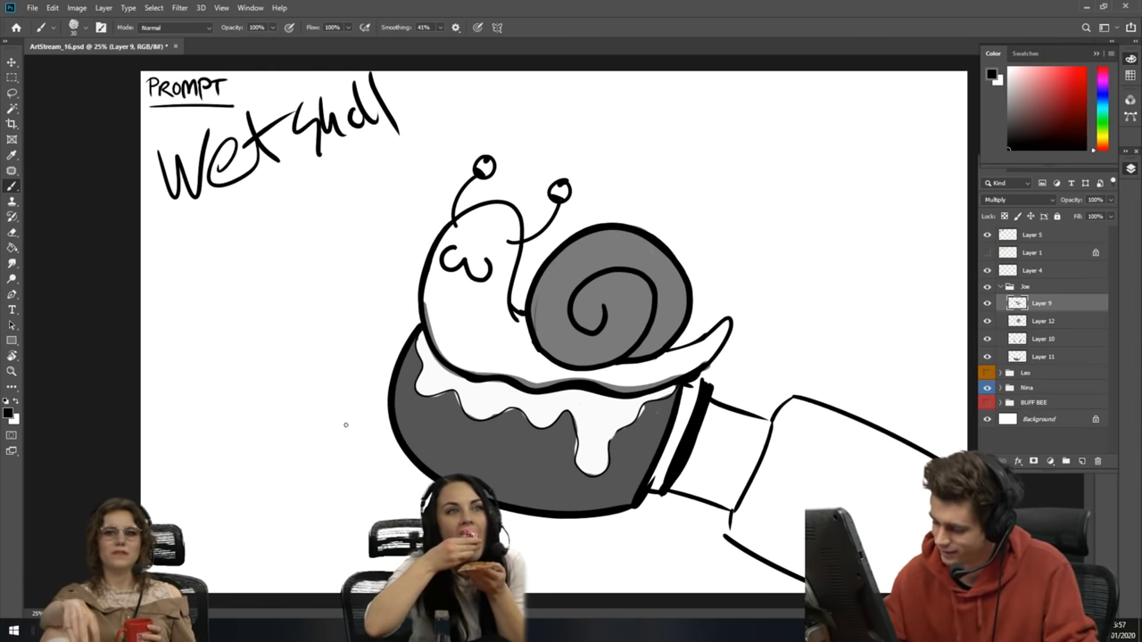
pyautogui.moveTo(346, 425)
pyautogui.mouseDown()
pyautogui.moveTo(374, 456)
pyautogui.moveTo(350, 442)
pyautogui.mouseUp()
pyautogui.hotkey('ctrl', 'z')
pyautogui.hotkey('ctrl', 'z')
pyautogui.moveTo(337, 386)
pyautogui.mouseDown()
pyautogui.moveTo(351, 436)
pyautogui.moveTo(419, 517)
pyautogui.mouseUp()
pyautogui.hotkey('ctrl', 'z')
pyautogui.moveTo(303, 408); pyautogui.dragTo(335, 472)
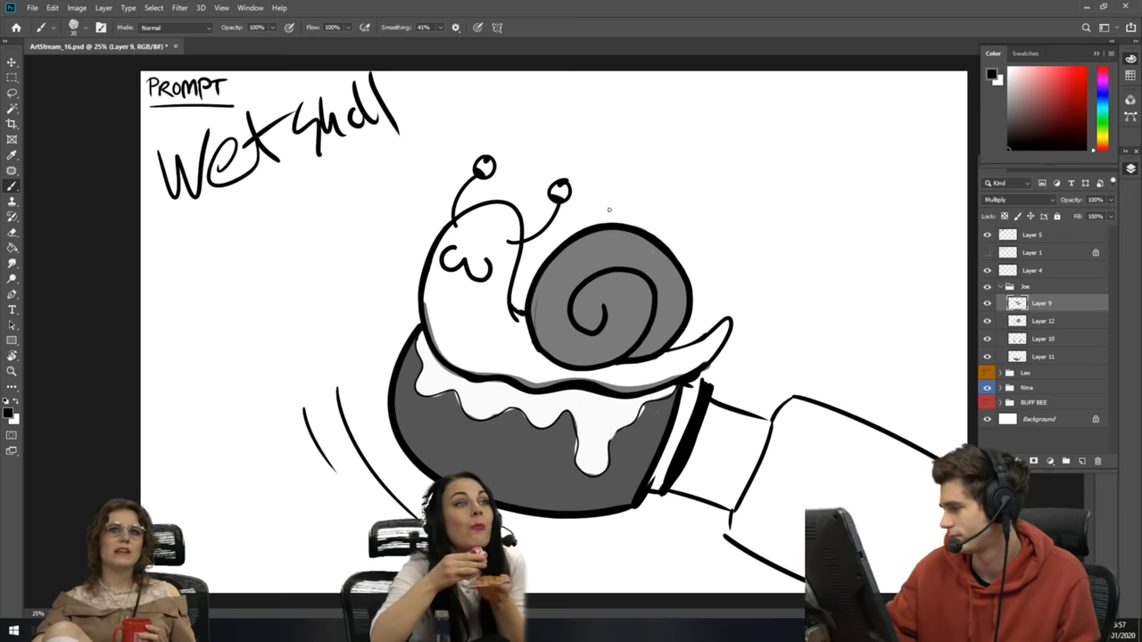
pyautogui.moveTo(712, 233)
pyautogui.mouseDown()
pyautogui.moveTo(720, 261)
pyautogui.moveTo(740, 243)
pyautogui.mouseUp()
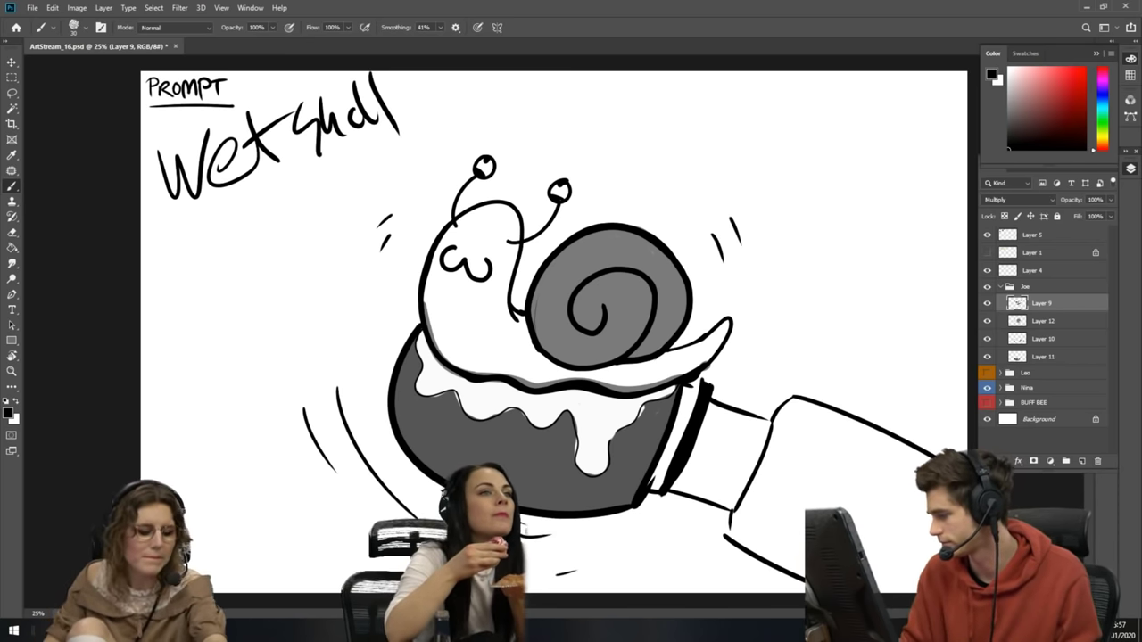
# - Draw thin black slime drips on the snail's head, body and tail and in the white drip with a 15 px brush
pyautogui.press('[')
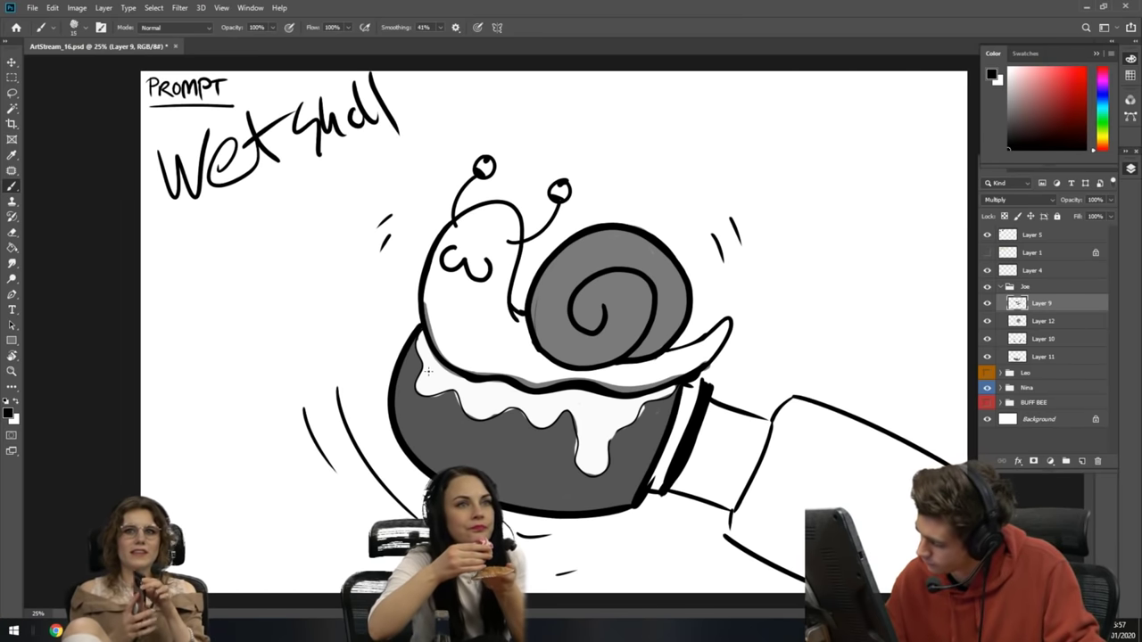
pyautogui.moveTo(588, 404); pyautogui.dragTo(588, 462)
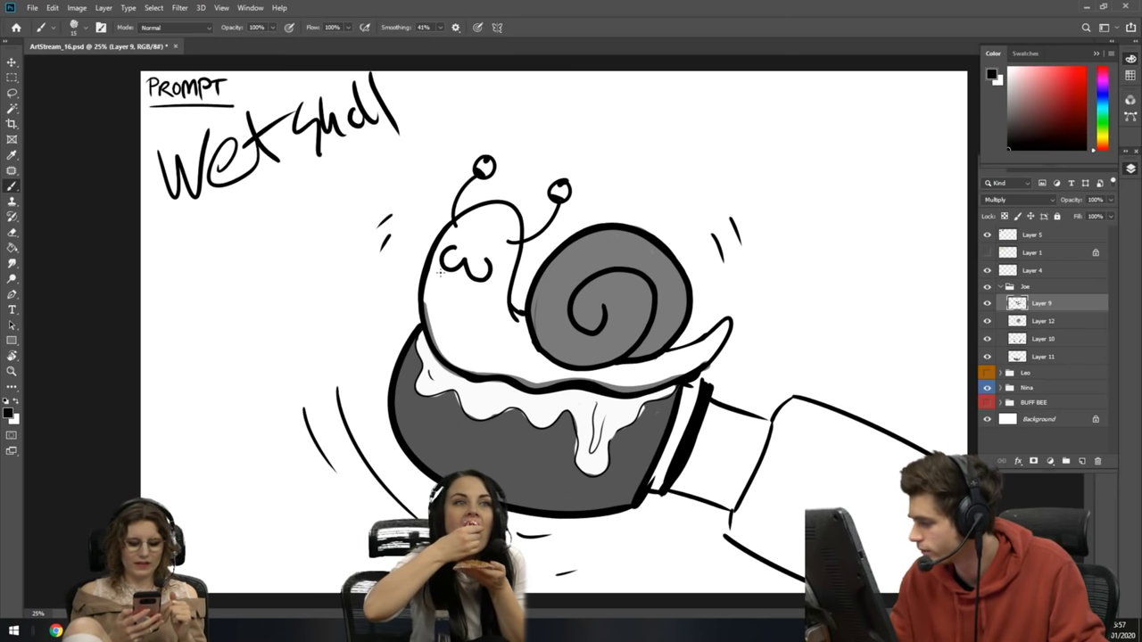
pyautogui.moveTo(492, 286)
pyautogui.mouseDown()
pyautogui.moveTo(496, 326)
pyautogui.moveTo(518, 349)
pyautogui.mouseUp()
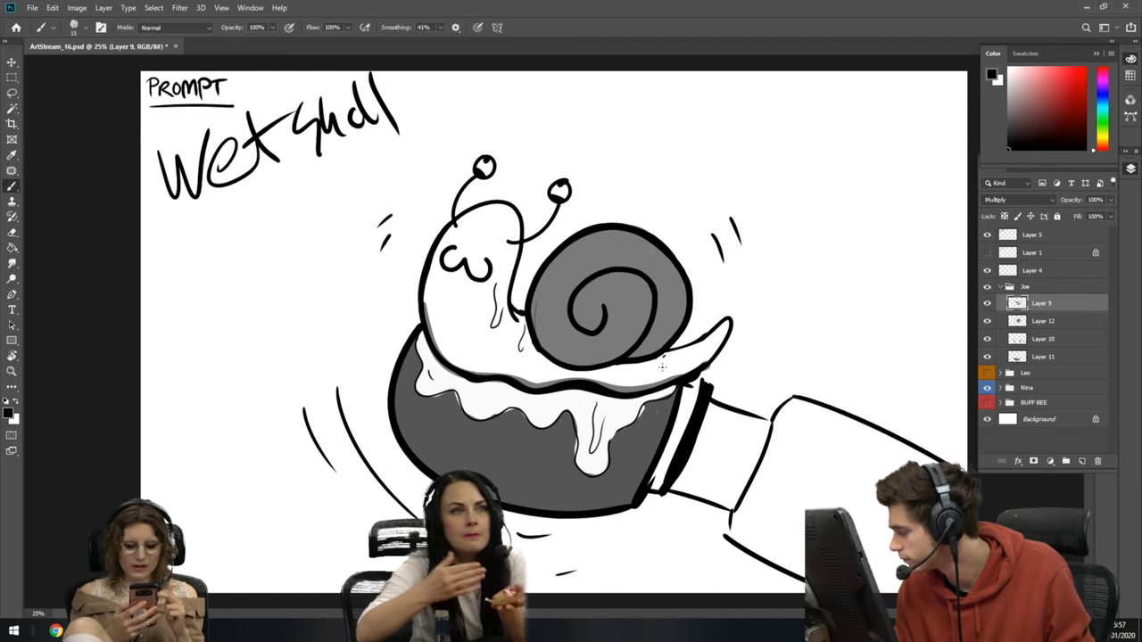
pyautogui.moveTo(665, 355); pyautogui.dragTo(649, 369)
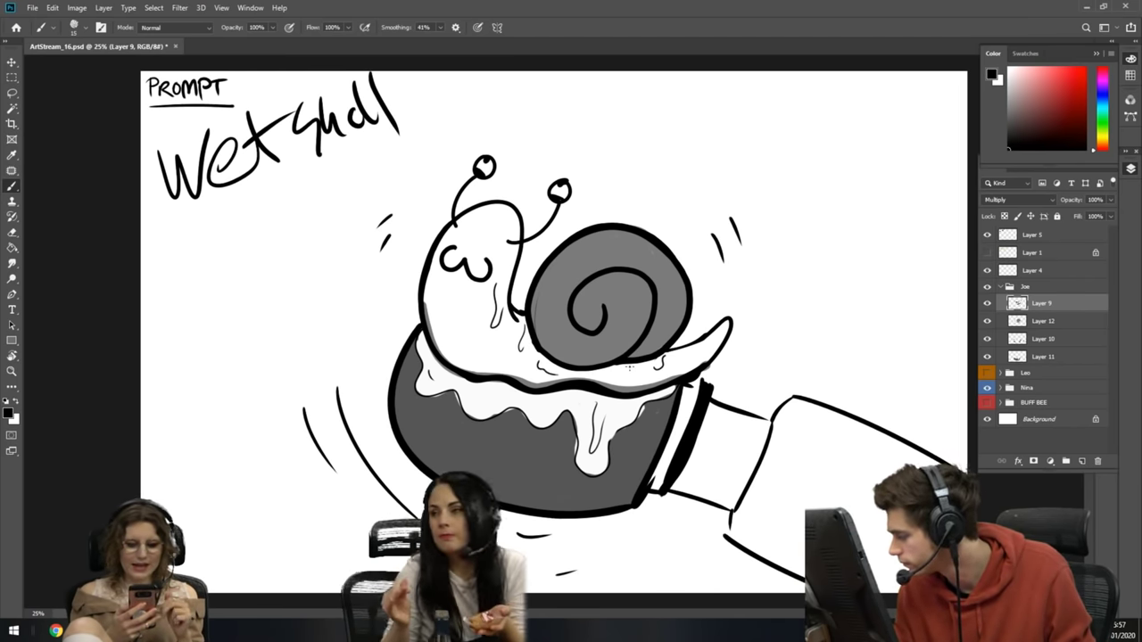
pyautogui.moveTo(629, 366); pyautogui.dragTo(638, 370)
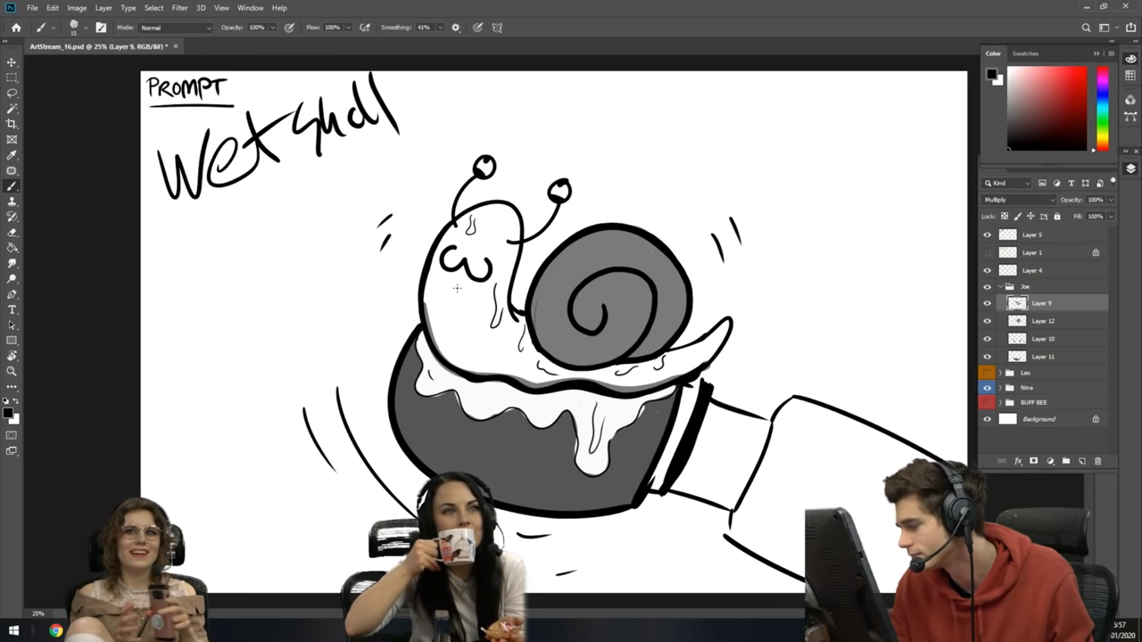
pyautogui.moveTo(433, 292)
pyautogui.mouseDown()
pyautogui.moveTo(438, 333)
pyautogui.moveTo(446, 303)
pyautogui.mouseUp()
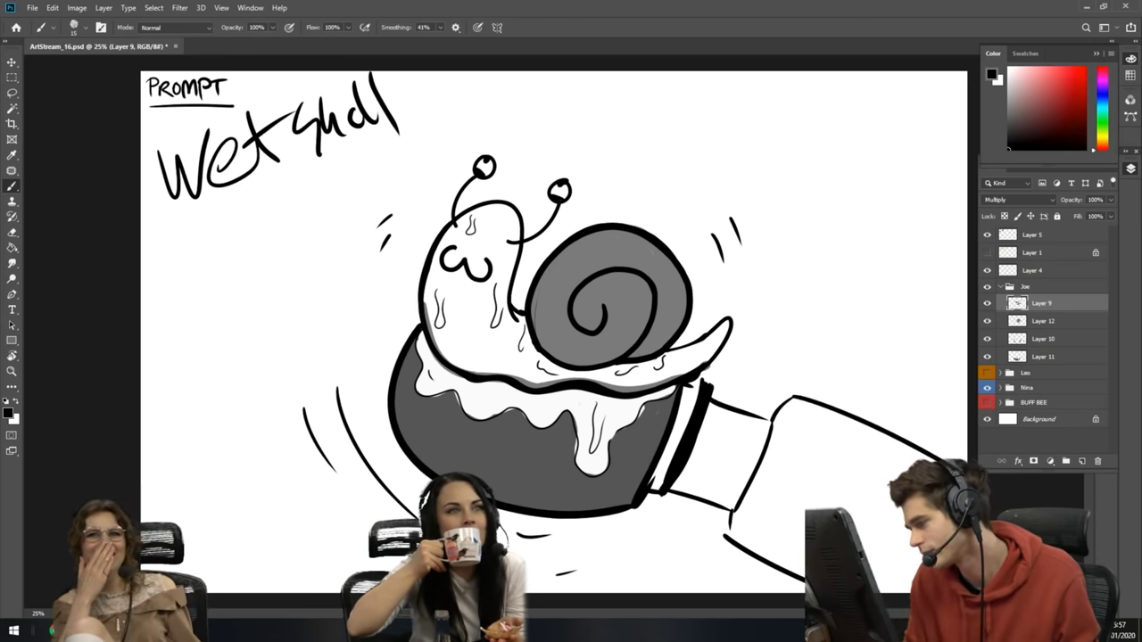
pyautogui.moveTo(502, 216)
pyautogui.mouseDown()
pyautogui.moveTo(516, 243)
pyautogui.moveTo(508, 276)
pyautogui.mouseUp()
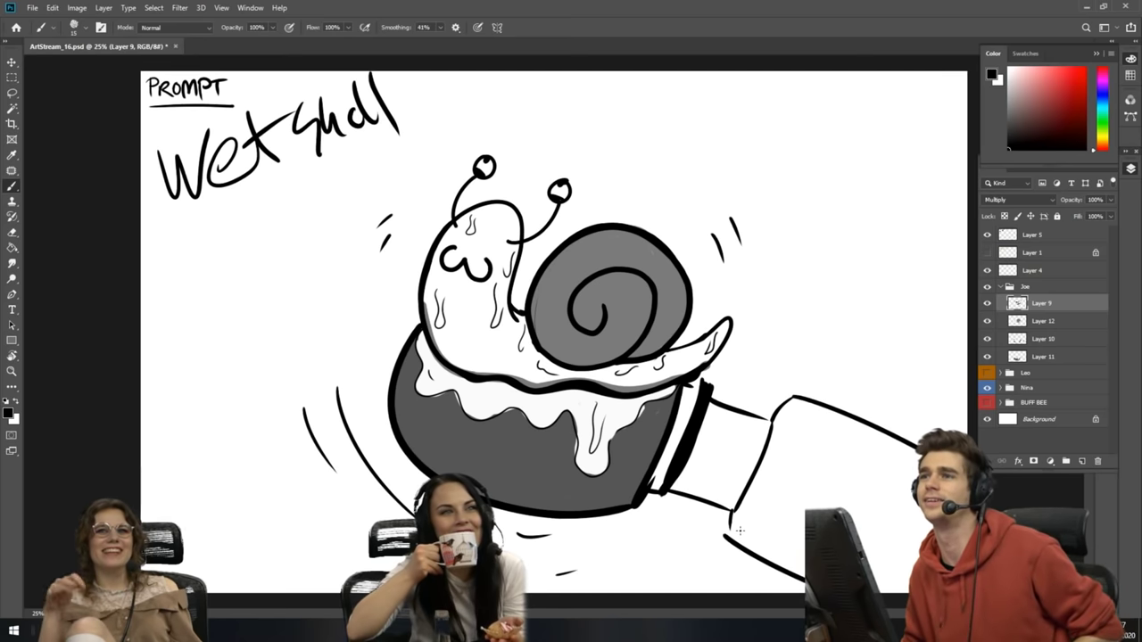
# - Fill the wide sleeve at the end of the handle with solid black on Layer 10
pyautogui.click(1026, 340)
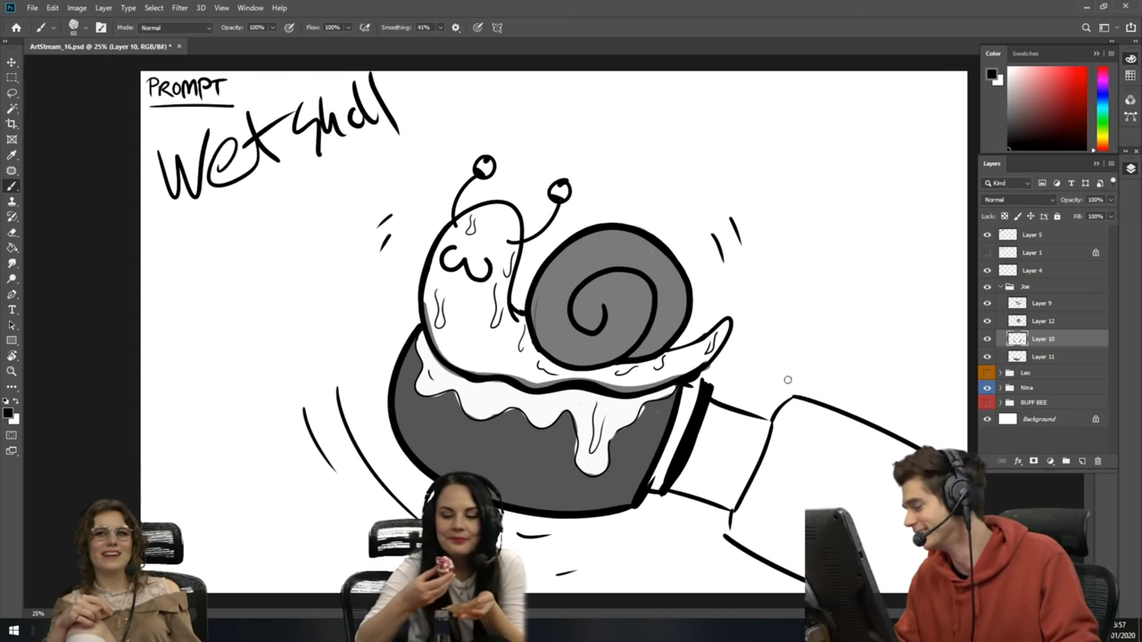
pyautogui.moveTo(790, 404)
pyautogui.mouseDown()
pyautogui.moveTo(756, 529)
pyautogui.moveTo(780, 457)
pyautogui.moveTo(753, 496)
pyautogui.moveTo(753, 479)
pyautogui.moveTo(731, 541)
pyautogui.moveTo(798, 408)
pyautogui.moveTo(730, 546)
pyautogui.mouseUp()
pyautogui.moveTo(744, 488); pyautogui.dragTo(727, 535)
pyautogui.moveTo(746, 459)
pyautogui.mouseDown()
pyautogui.moveTo(790, 393)
pyautogui.moveTo(887, 426)
pyautogui.mouseUp()
pyautogui.moveTo(795, 401); pyautogui.dragTo(901, 426)
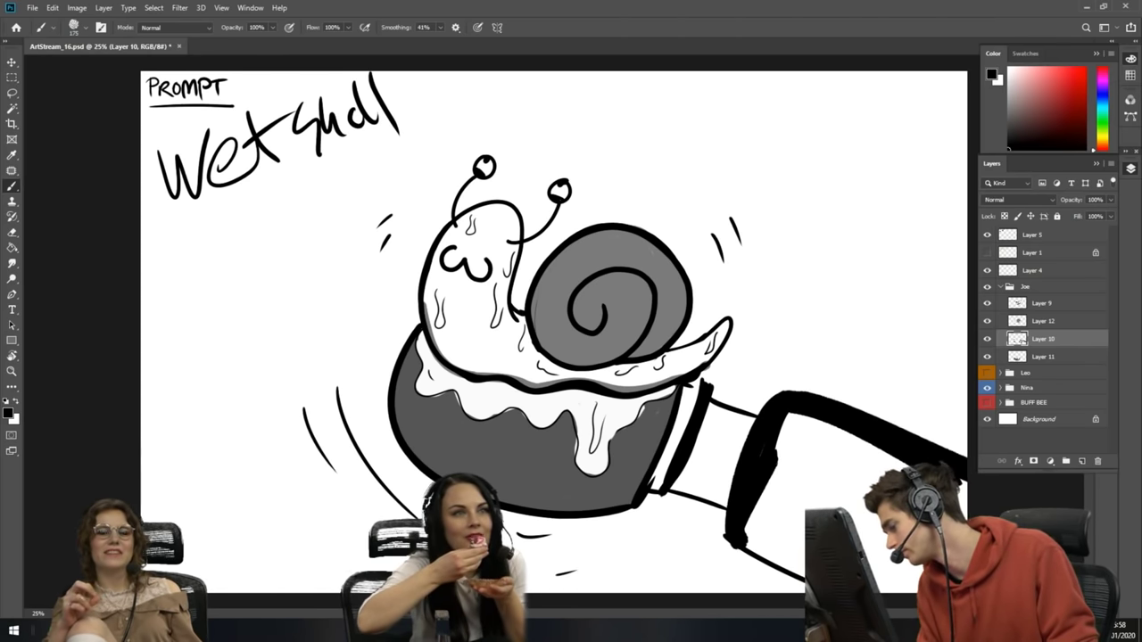
pyautogui.moveTo(733, 535); pyautogui.dragTo(803, 575)
pyautogui.moveTo(785, 402); pyautogui.dragTo(736, 560)
pyautogui.press(']')
pyautogui.press(']')
pyautogui.press(']')
pyautogui.press(']')
pyautogui.moveTo(852, 526)
pyautogui.mouseDown()
pyautogui.moveTo(803, 509)
pyautogui.moveTo(816, 491)
pyautogui.moveTo(794, 464)
pyautogui.moveTo(830, 437)
pyautogui.moveTo(950, 499)
pyautogui.mouseUp()
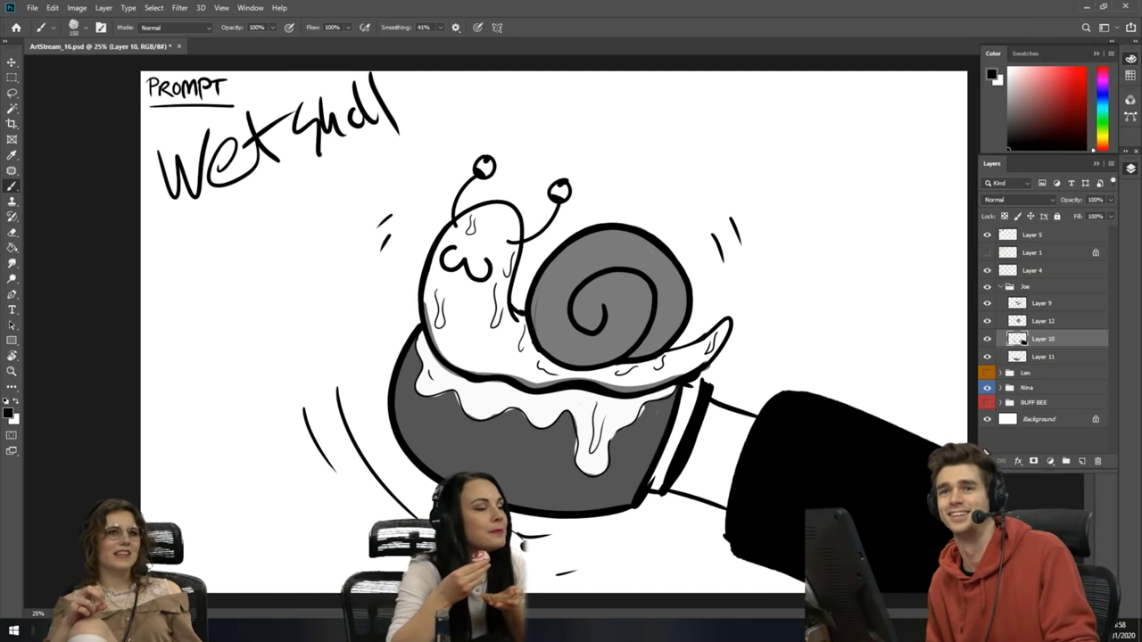
# - Choose a light grey and paint large round dots on the black sleeve with a 250 px brush
pyautogui.click(1007, 94)
pyautogui.press(']')
pyautogui.press(']')
pyautogui.press(']')
pyautogui.press(']')
pyautogui.press(']')
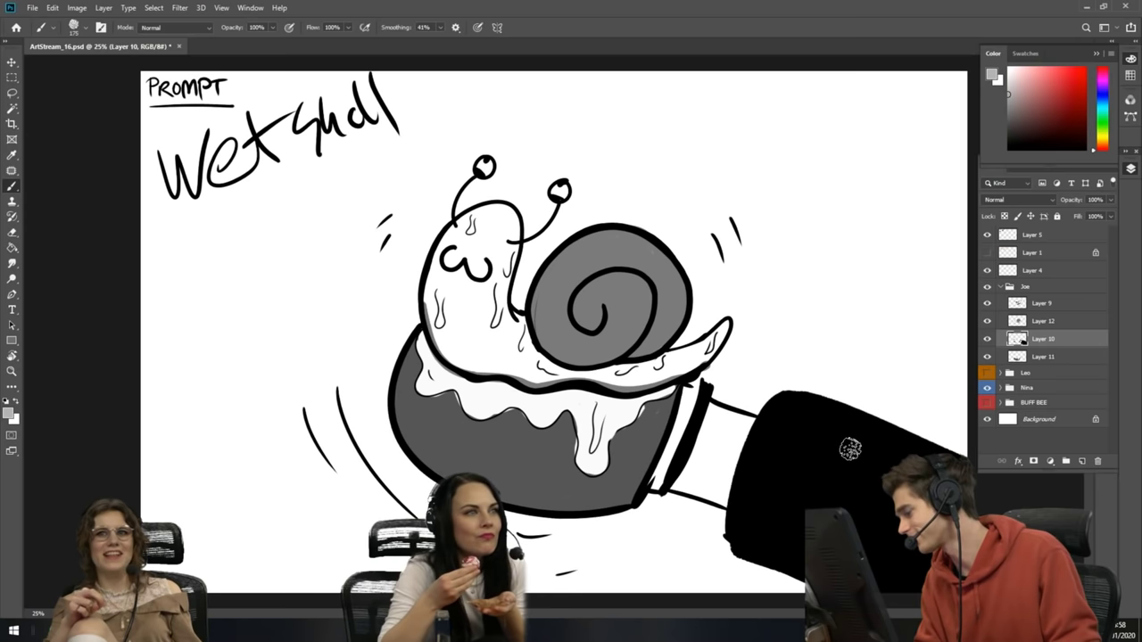
pyautogui.press('[')
pyautogui.press('[')
pyautogui.press('[')
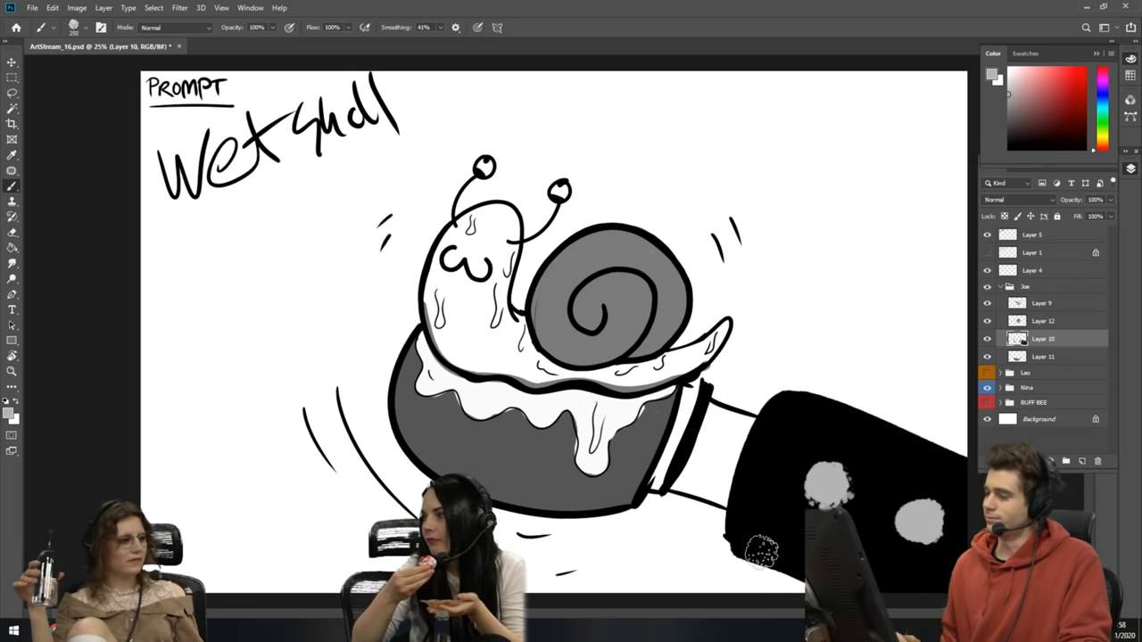
# - Shade the inner edges of the shell spiral in dark grey on Layer 12, undoing the last stroke along the shell's lower edge
pyautogui.click(1005, 133)
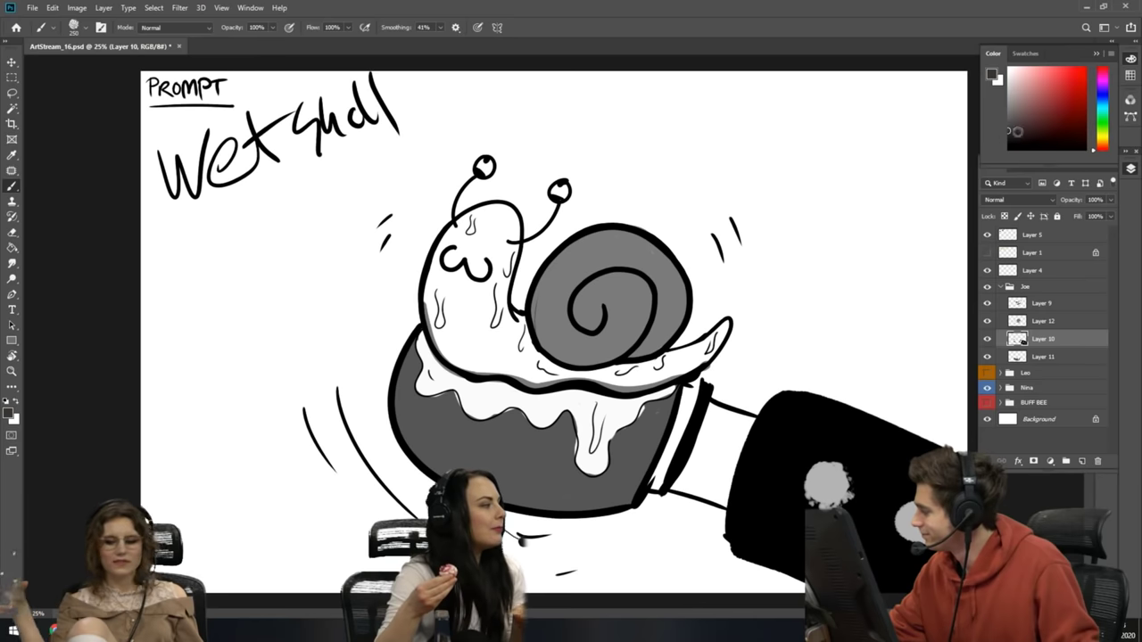
pyautogui.click(1030, 320)
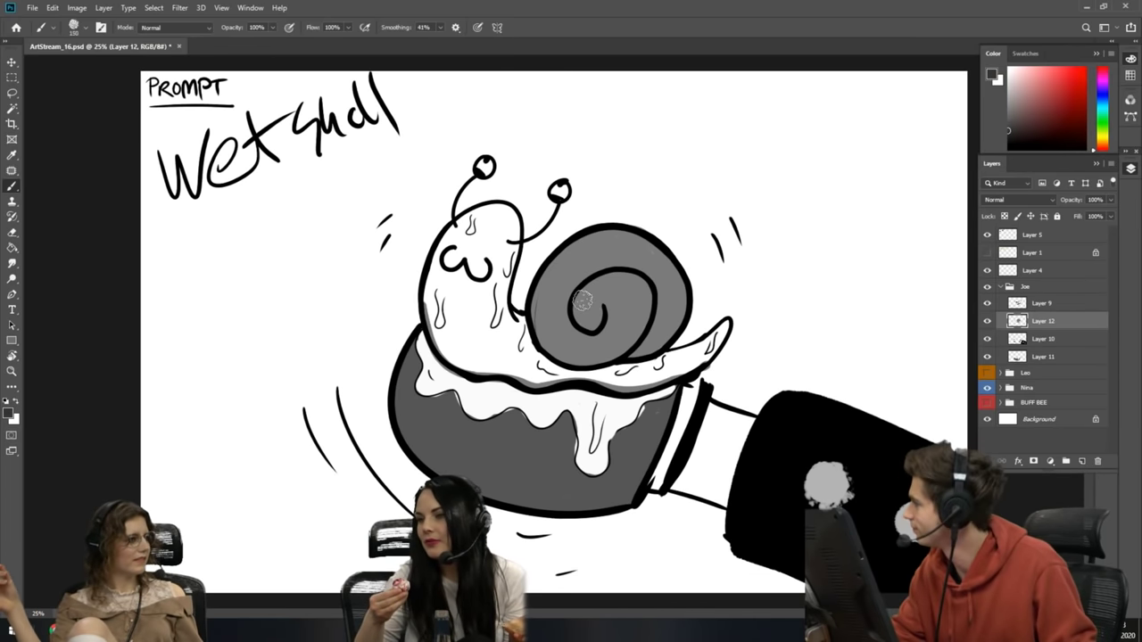
pyautogui.moveTo(588, 311)
pyautogui.mouseDown()
pyautogui.moveTo(585, 329)
pyautogui.moveTo(588, 279)
pyautogui.moveTo(617, 281)
pyautogui.mouseUp()
pyautogui.moveTo(562, 350)
pyautogui.mouseDown()
pyautogui.moveTo(539, 345)
pyautogui.moveTo(532, 268)
pyautogui.mouseUp()
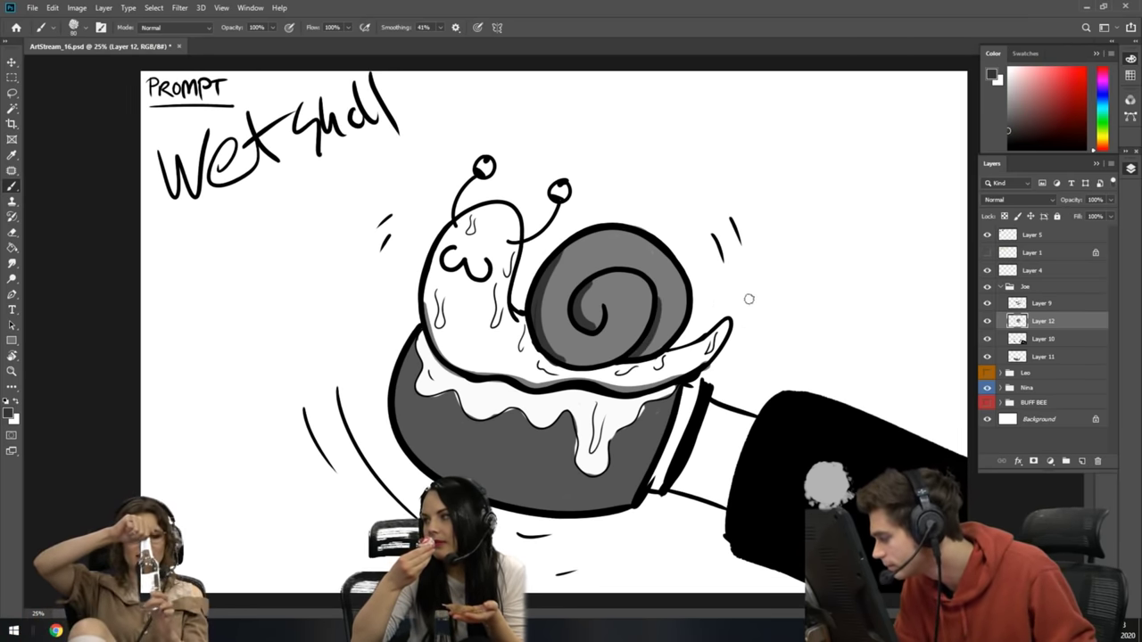
pyautogui.moveTo(528, 332)
pyautogui.mouseDown()
pyautogui.moveTo(555, 368)
pyautogui.moveTo(594, 373)
pyautogui.moveTo(683, 343)
pyautogui.mouseUp()
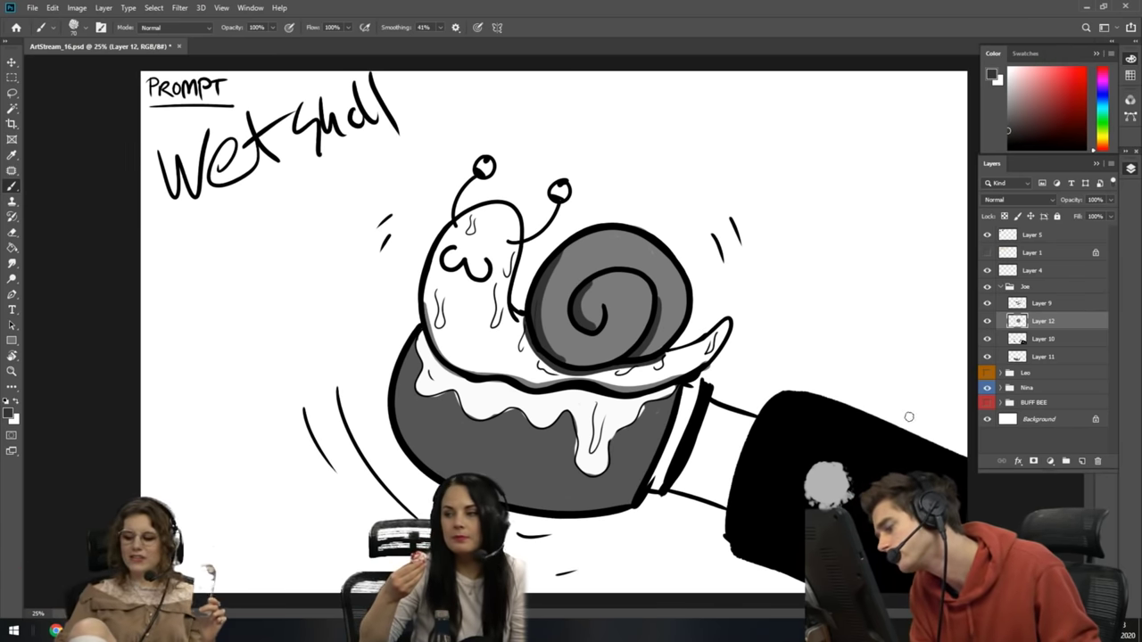
pyautogui.hotkey('ctrl', 'z')
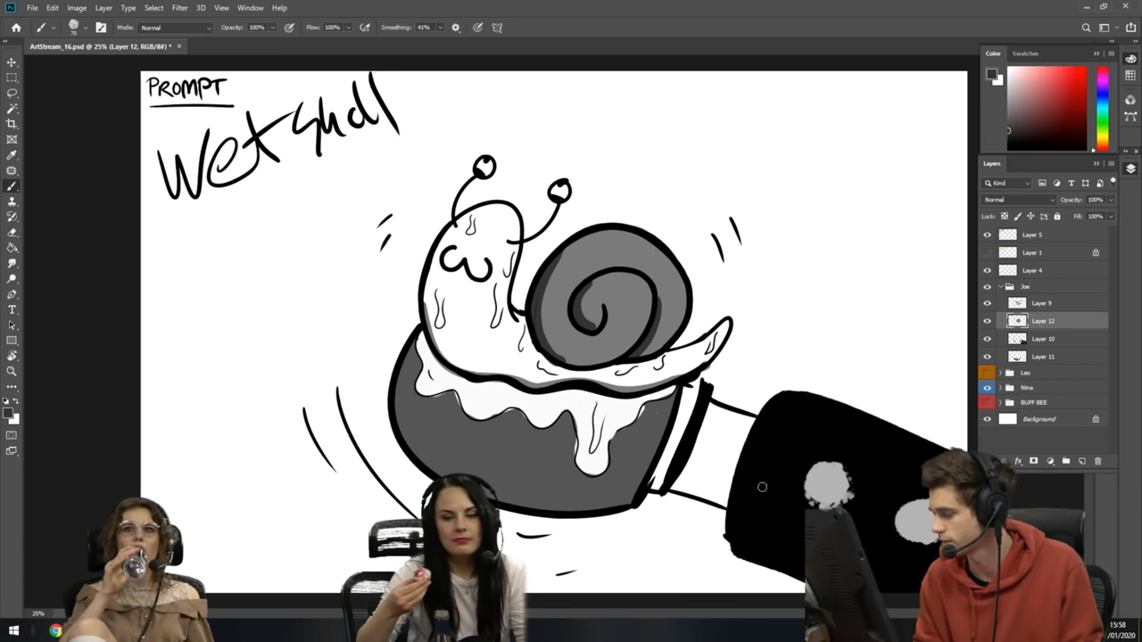
# - Sample the mid grey and shade the back of the snail's neck and the upper edge of its tail with a 70 to 80 px brush
pyautogui.press('i')
pyautogui.click(638, 385)
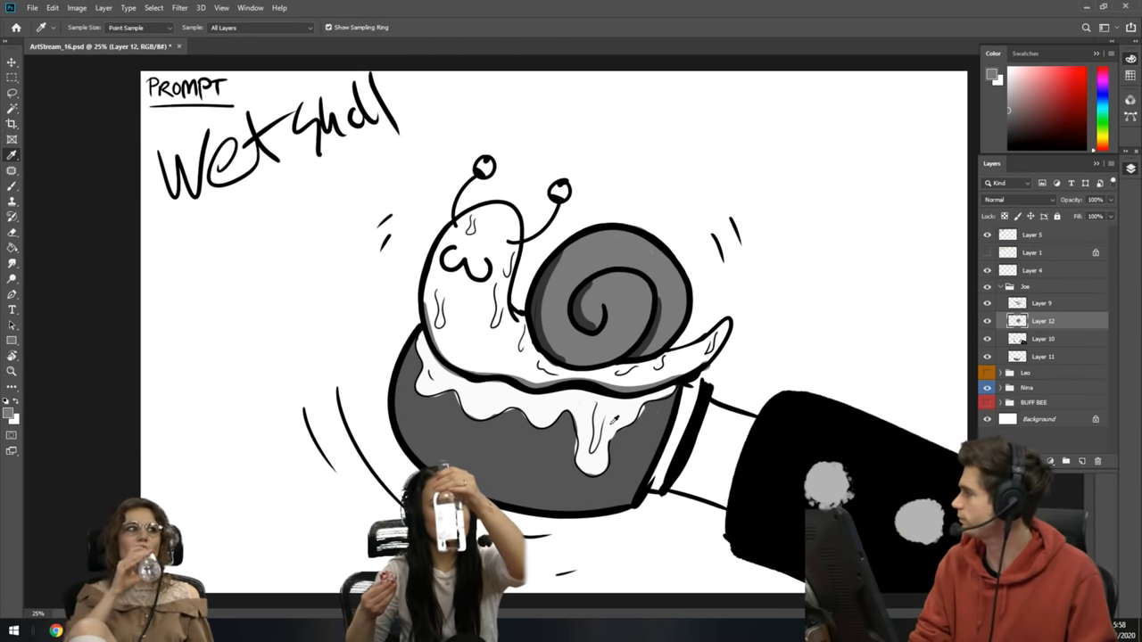
pyautogui.press('b')
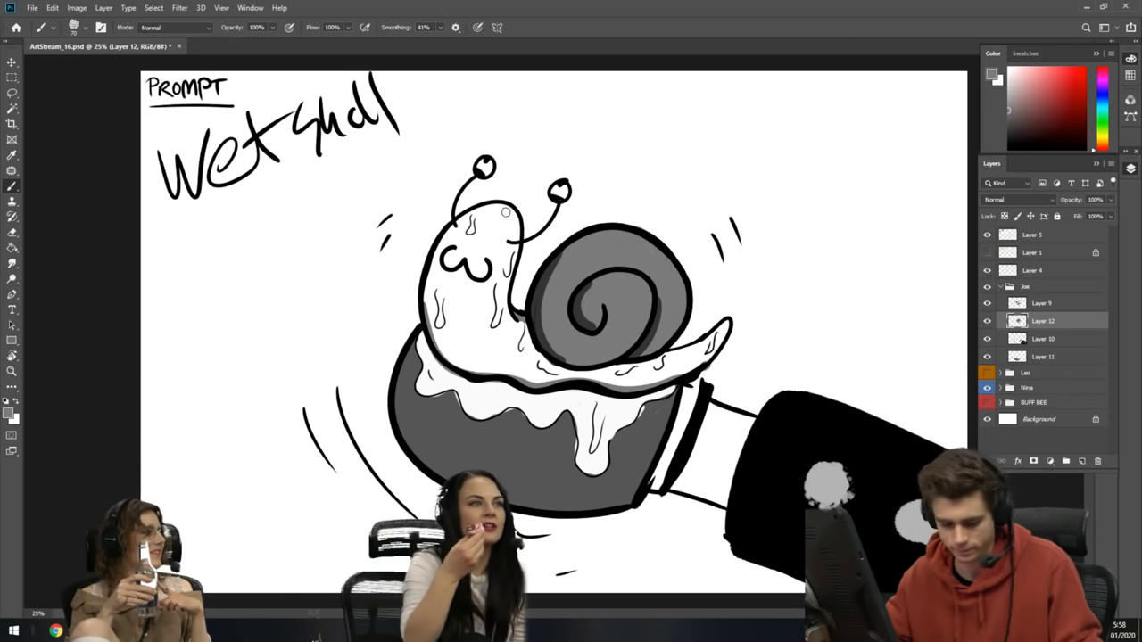
pyautogui.moveTo(512, 218); pyautogui.dragTo(509, 317)
pyautogui.moveTo(504, 205); pyautogui.dragTo(517, 231)
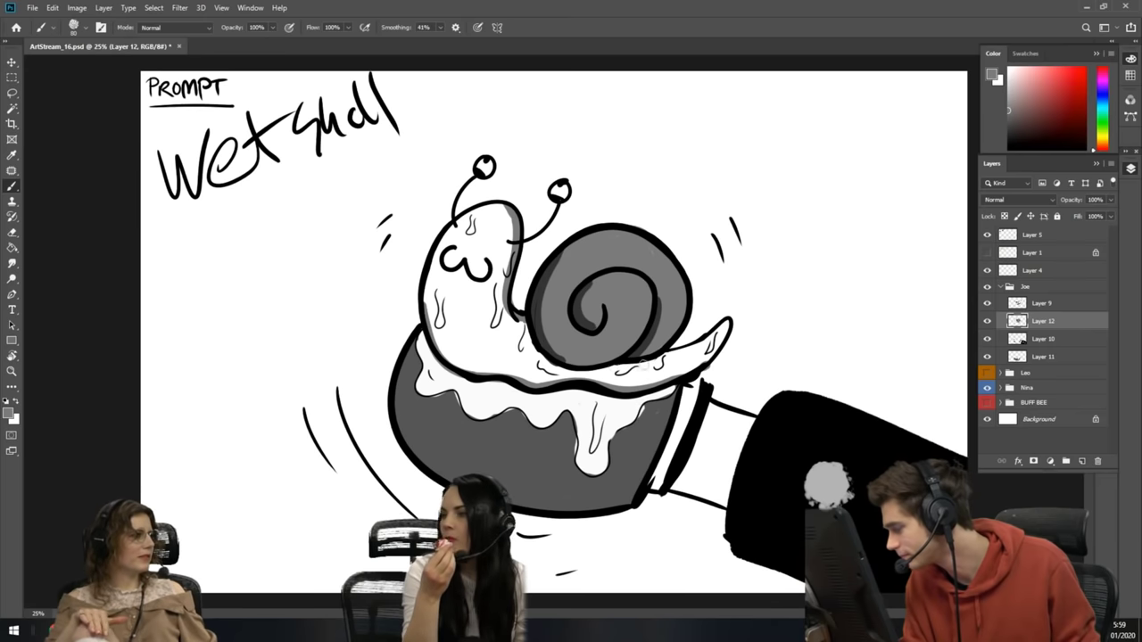
pyautogui.moveTo(639, 362); pyautogui.dragTo(718, 340)
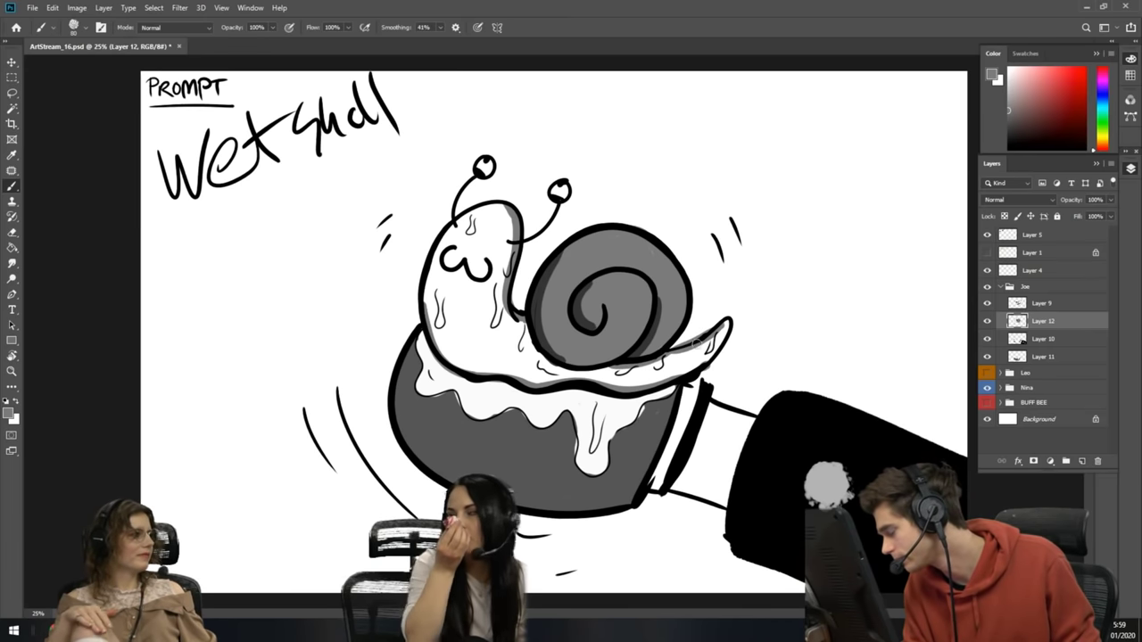
pyautogui.moveTo(710, 335); pyautogui.dragTo(687, 349)
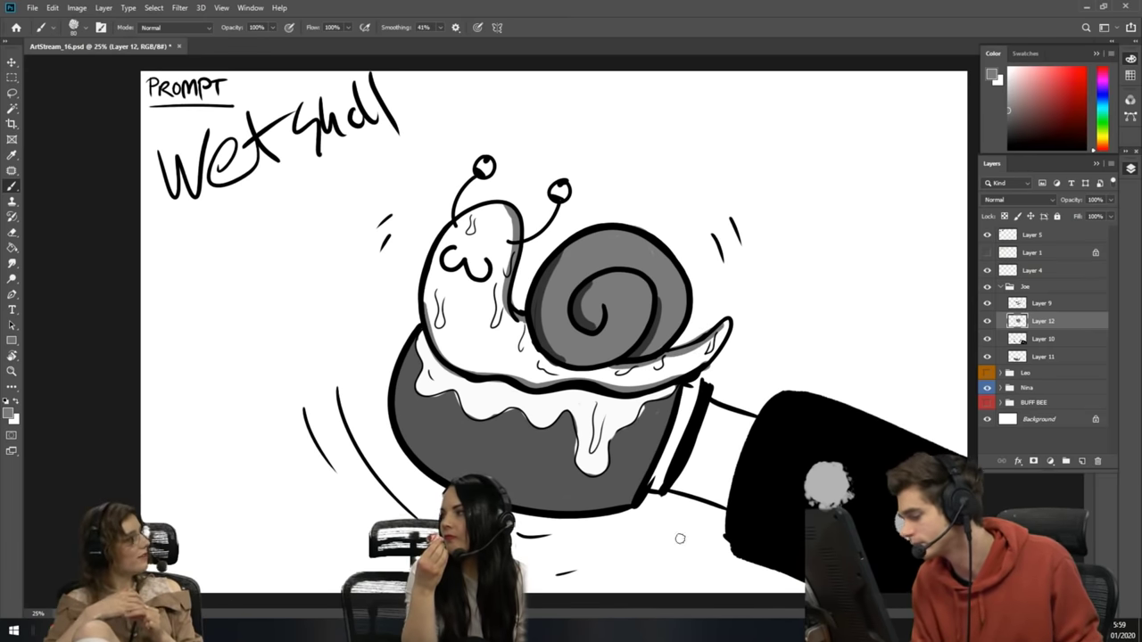
# - Choose a darker grey and shade the base beneath the edge of the white drips on Layer 11
pyautogui.click(1033, 359)
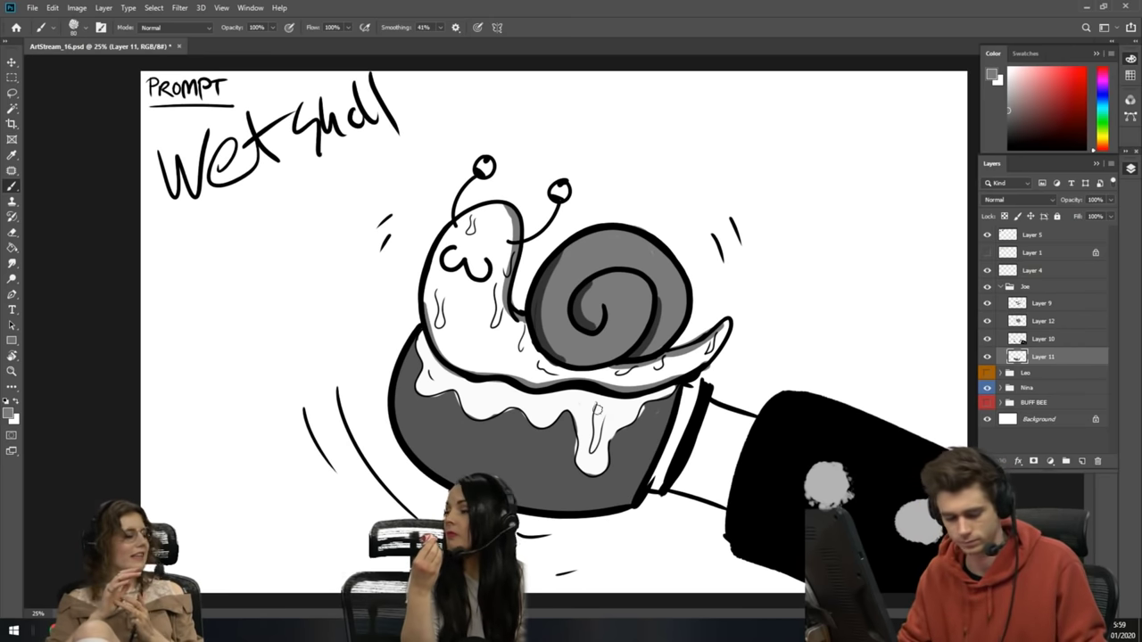
pyautogui.press('i')
pyautogui.click(562, 427)
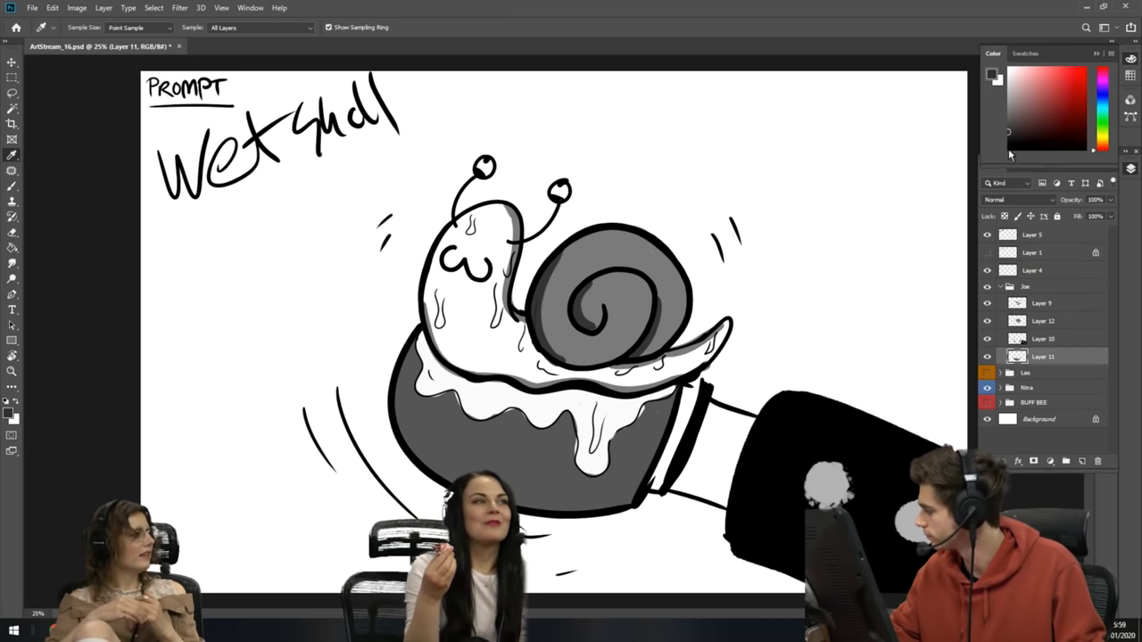
pyautogui.press('b')
pyautogui.press(']')
pyautogui.press(']')
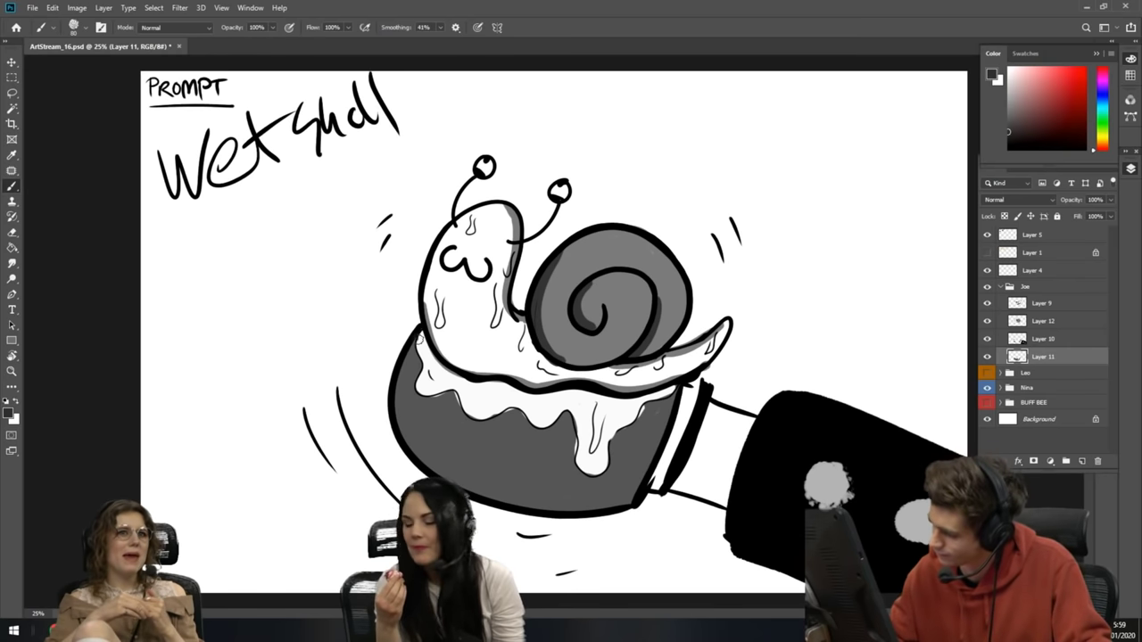
pyautogui.press('[')
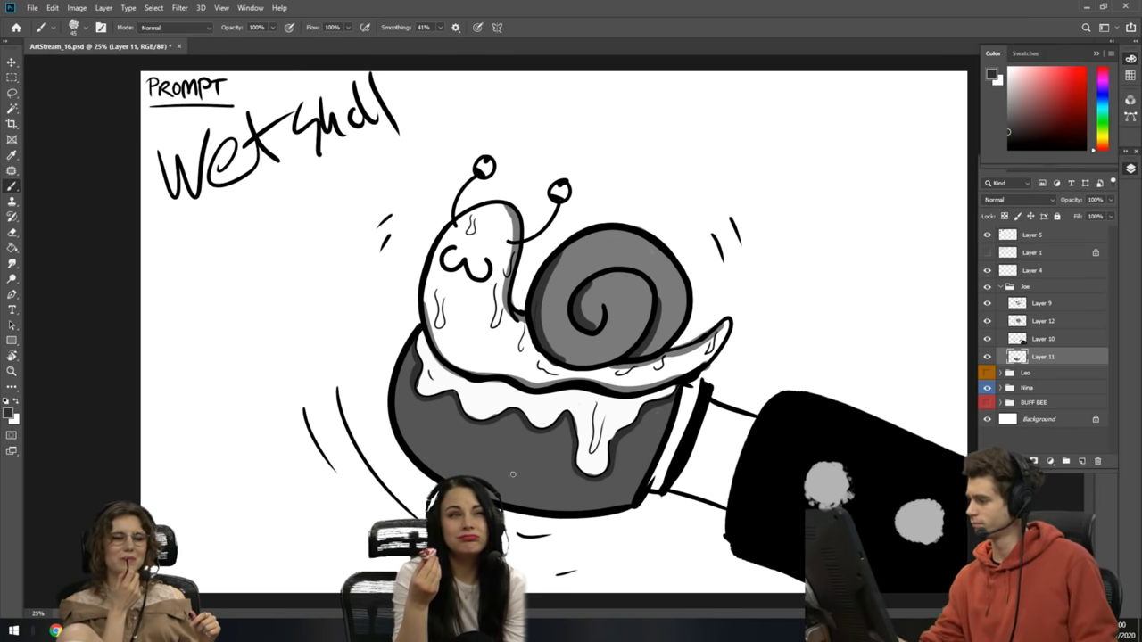
# - Group Layers 9 to 12 inside the Joe folder and add a new empty layer above that group
pyautogui.click(1040, 288)
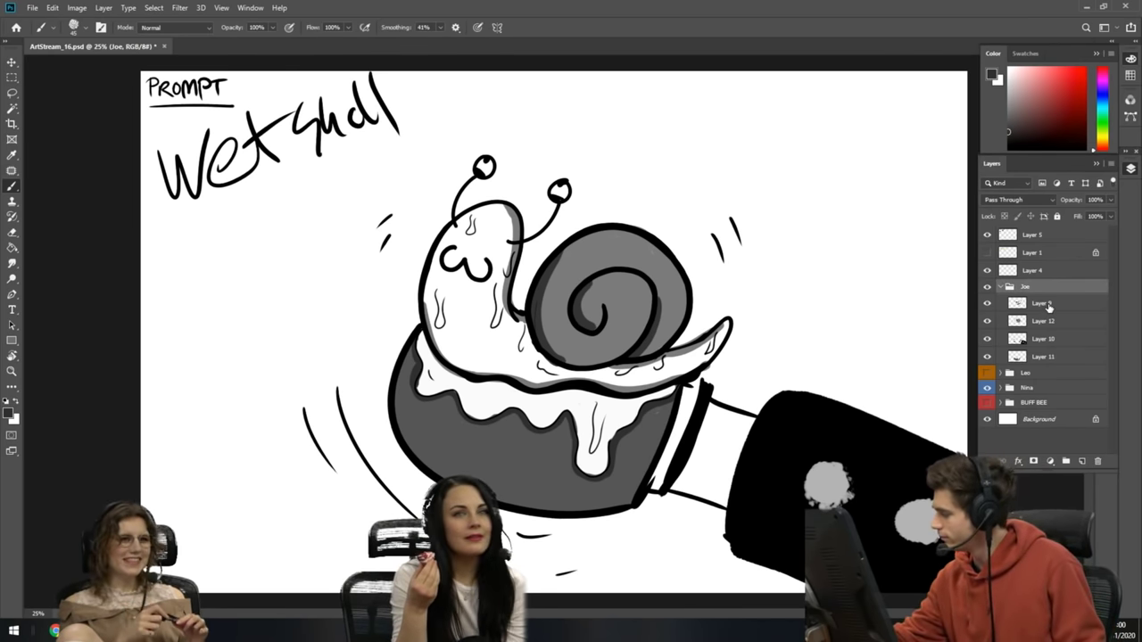
pyautogui.click(1057, 305)
pyautogui.keyDown('shift'); pyautogui.click(1060, 355); pyautogui.keyUp('shift')
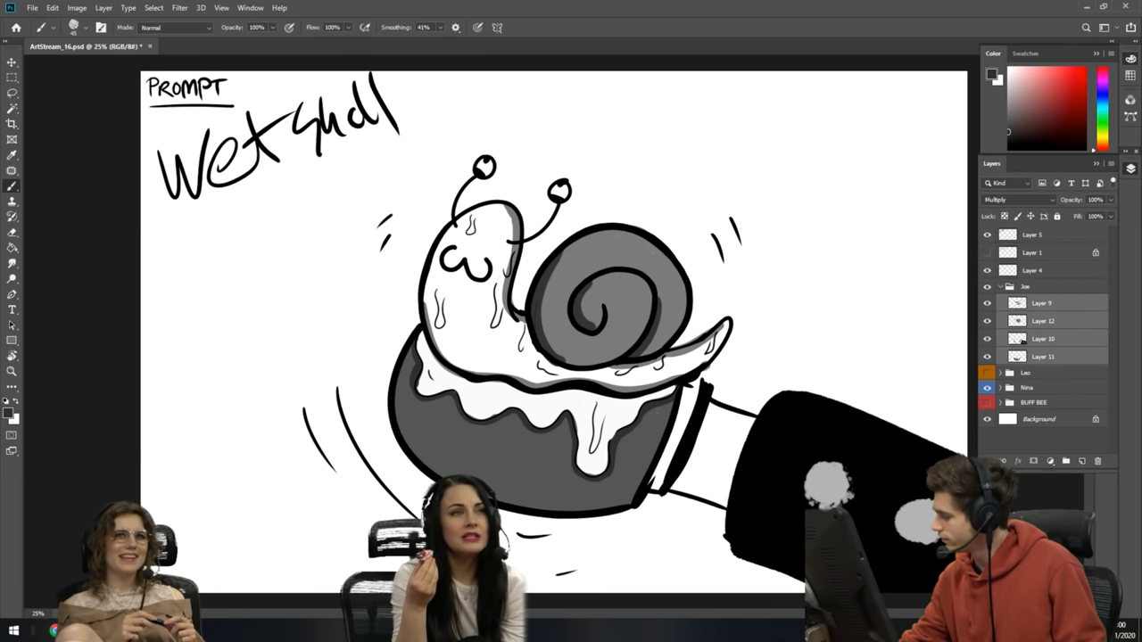
pyautogui.click(1067, 461)
pyautogui.click(1081, 461)
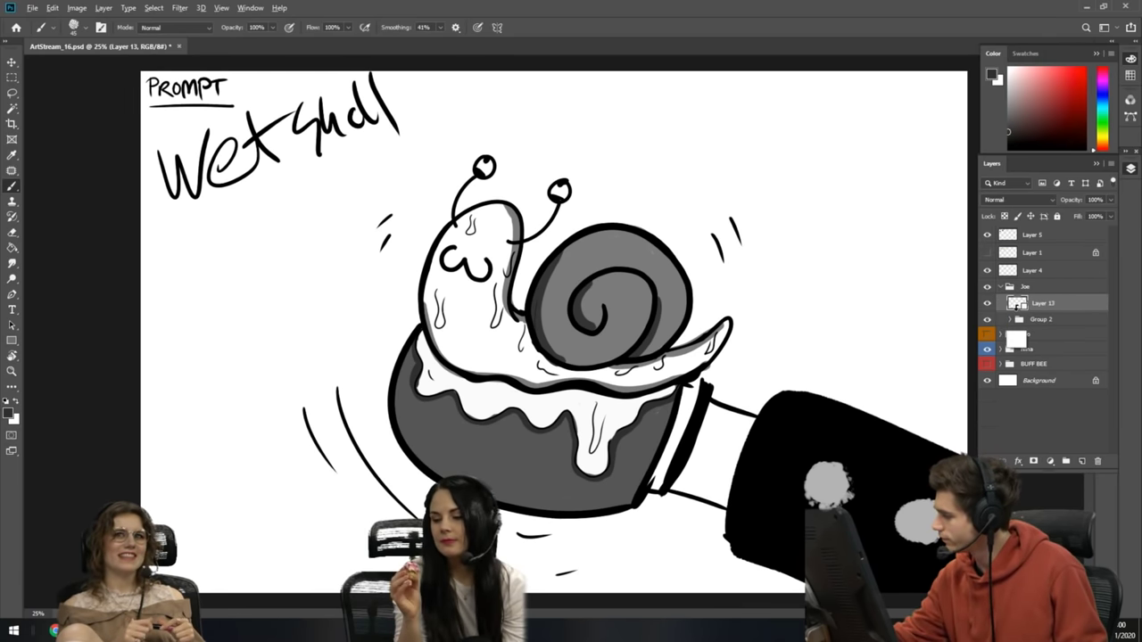
# - Clip Layer 13 to the group beneath it and choose a medium green as the paint colour
pyautogui.keyDown('alt'); pyautogui.click(1018, 304); pyautogui.keyUp('alt')
pyautogui.click(1110, 123)
pyautogui.click(1072, 78)
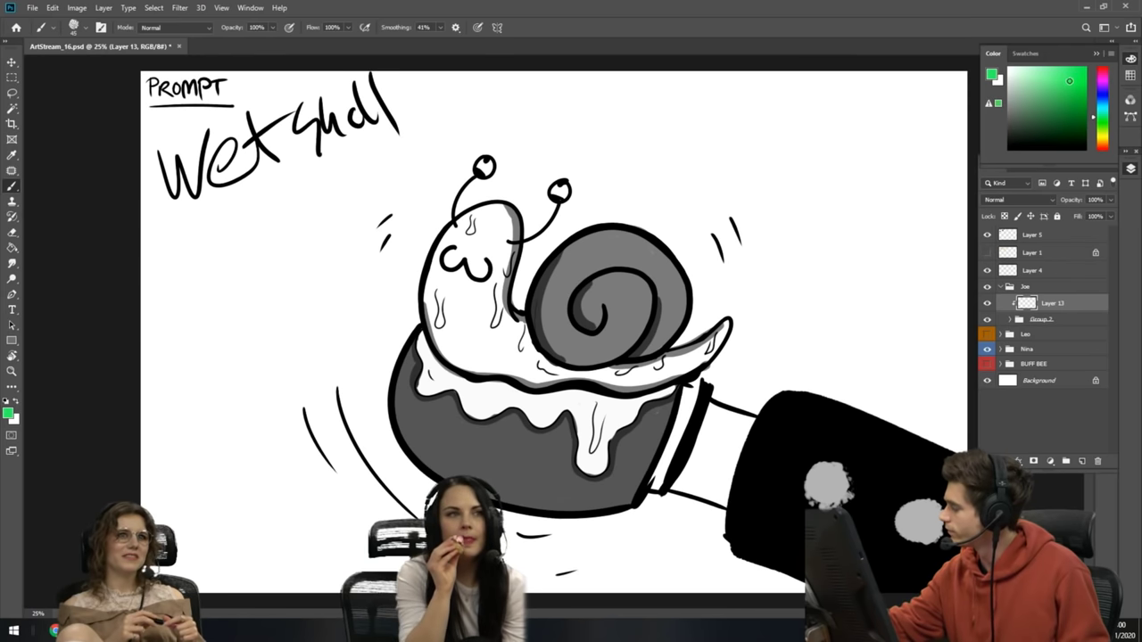
pyautogui.click(1059, 91)
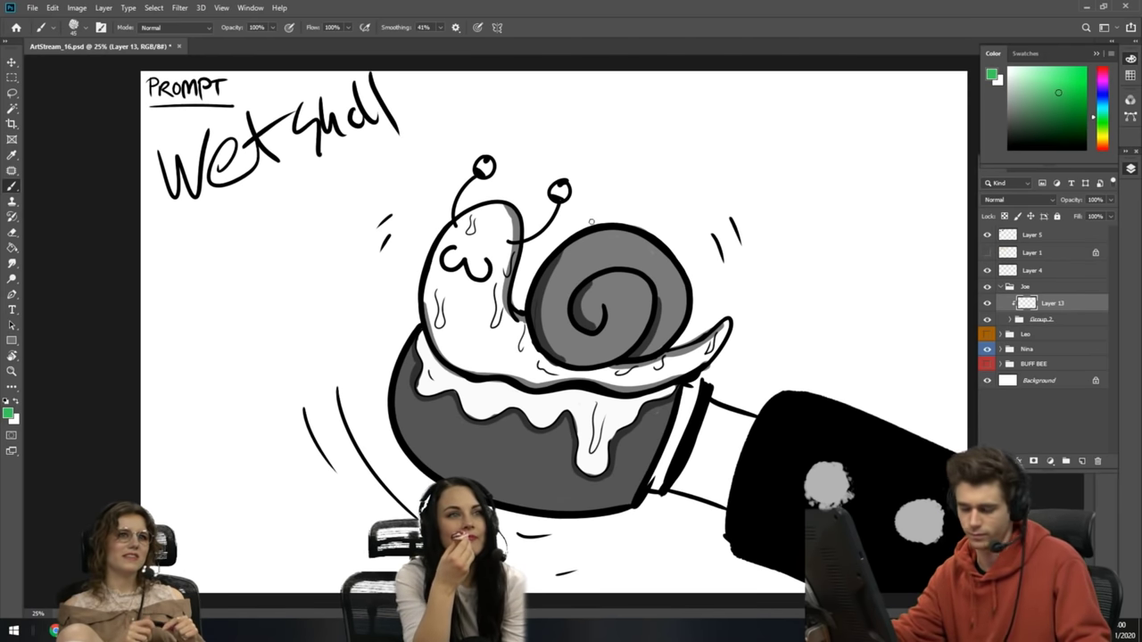
# - Try painting green over the snail's face on the clipped layer with a 175 px brush, and undo the strokes
pyautogui.moveTo(457, 217); pyautogui.dragTo(500, 205)
pyautogui.press(']')
pyautogui.press(']')
pyautogui.press(']')
pyautogui.press(']')
pyautogui.hotkey('ctrl', 'z')
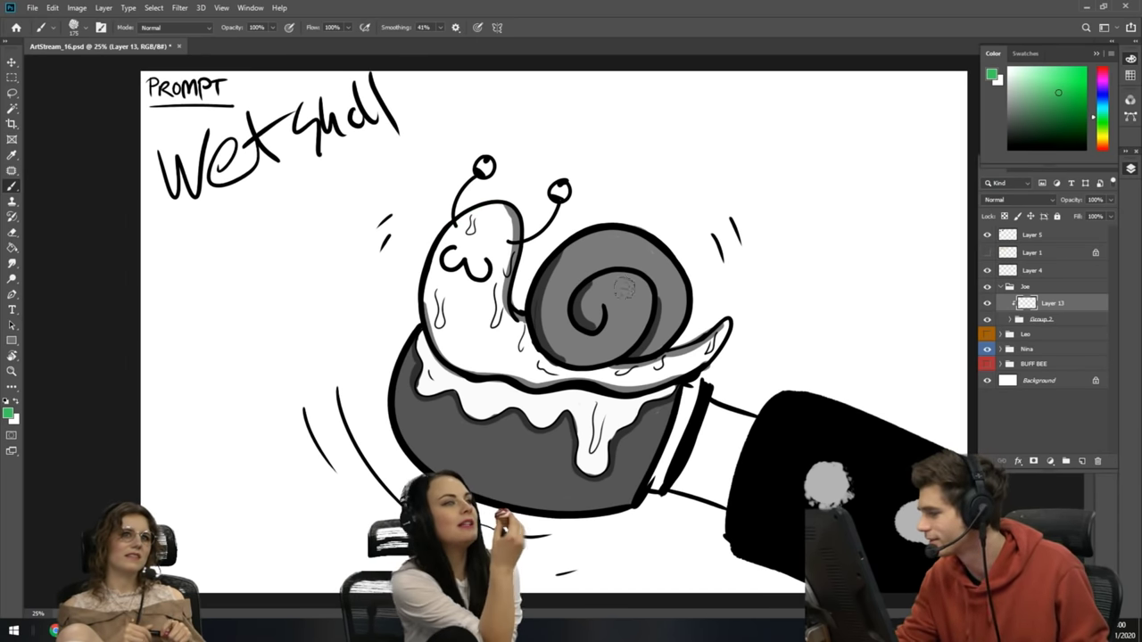
pyautogui.moveTo(451, 256)
pyautogui.mouseDown()
pyautogui.moveTo(469, 230)
pyautogui.moveTo(421, 288)
pyautogui.mouseUp()
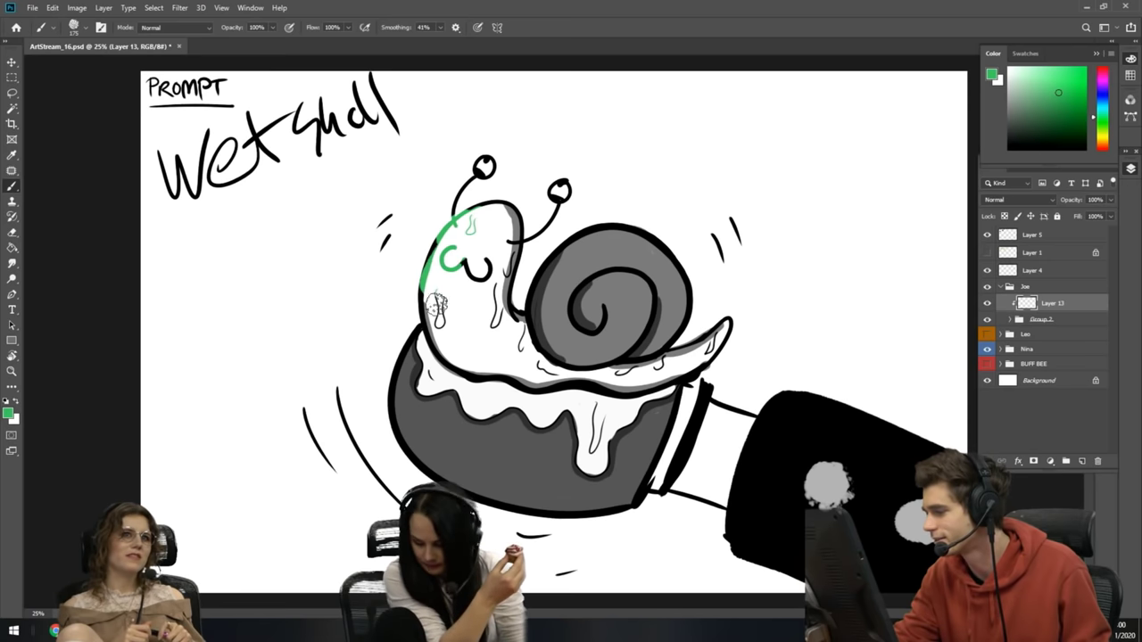
pyautogui.hotkey('ctrl', 'z')
# - Move Layer 13 beneath the group and paint green down the front of the snail's head and neck
pyautogui.moveTo(1022, 310); pyautogui.dragTo(1028, 323)
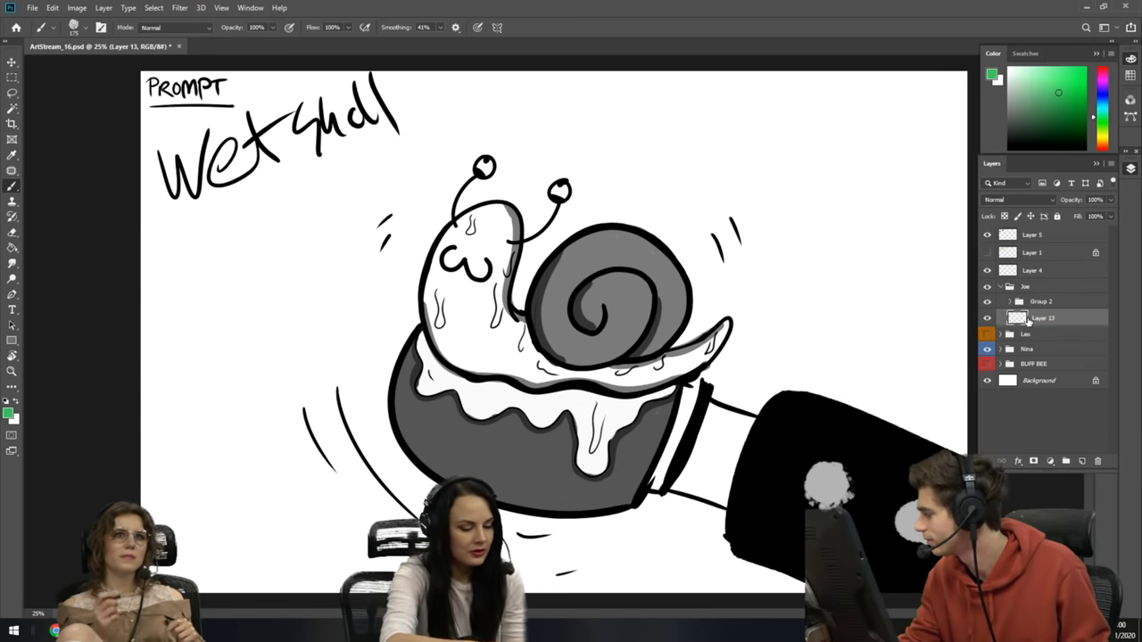
pyautogui.moveTo(481, 211)
pyautogui.mouseDown()
pyautogui.moveTo(443, 259)
pyautogui.moveTo(464, 257)
pyautogui.moveTo(444, 237)
pyautogui.moveTo(434, 293)
pyautogui.moveTo(447, 351)
pyautogui.moveTo(496, 371)
pyautogui.mouseUp()
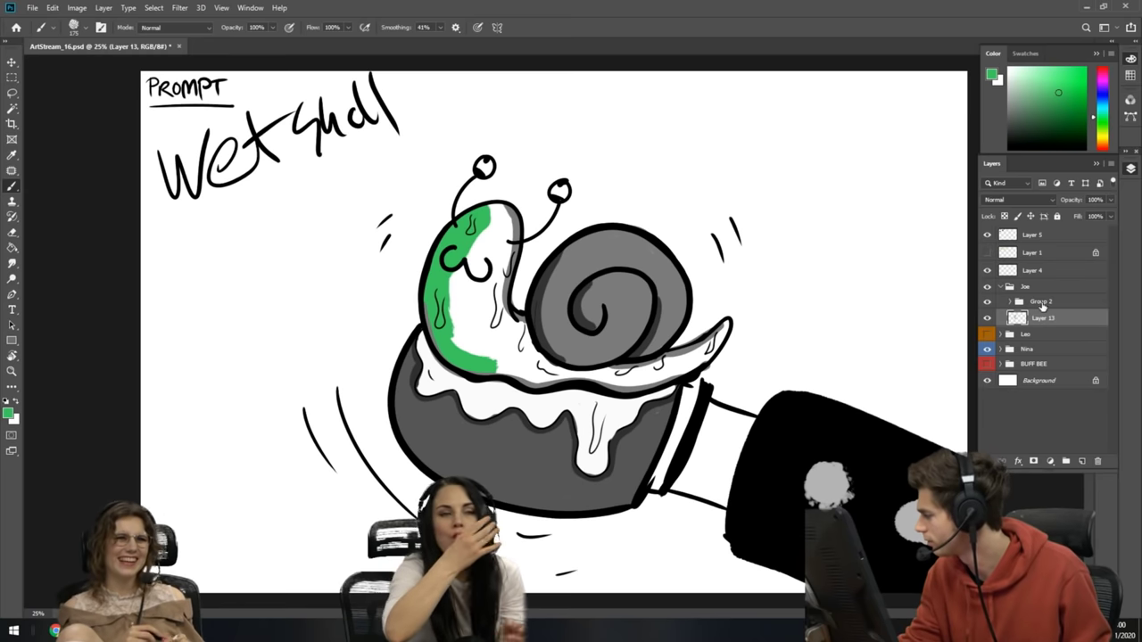
# - Set the blend mode of the group holding the snail's line art and shading to Multiply
pyautogui.click(1042, 306)
pyautogui.click(1003, 201)
pyautogui.click(1008, 259)
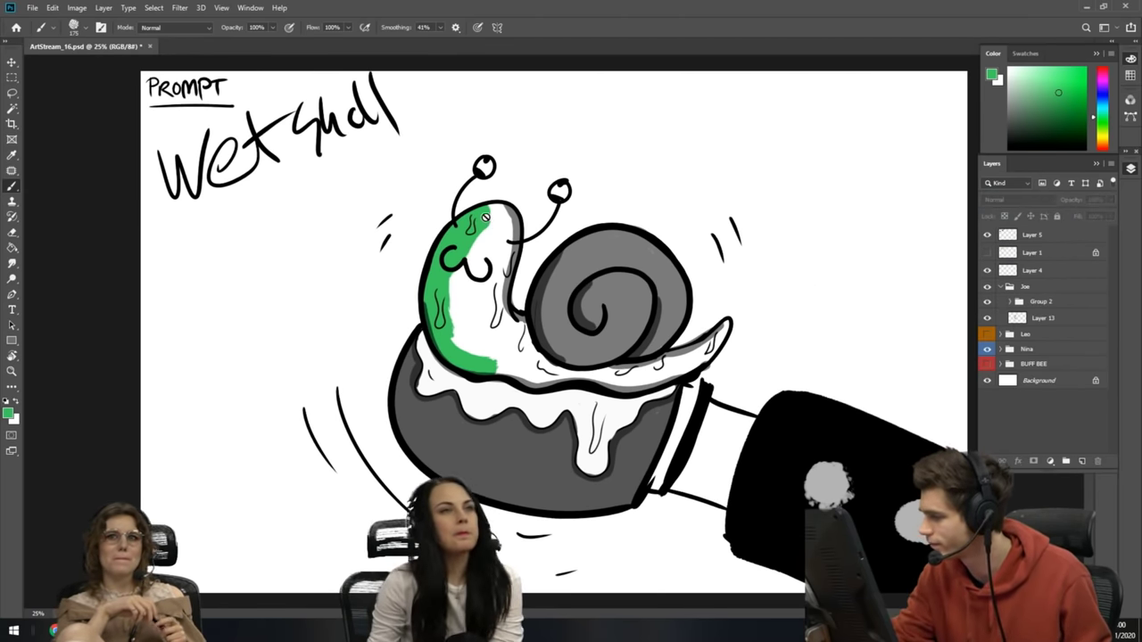
pyautogui.click(493, 219)
pyautogui.press('Return')
# - Fill the rest of the snail's head, neck, body and tail with green on Layer 13, adjusting the brush size to fit
pyautogui.click(1016, 317)
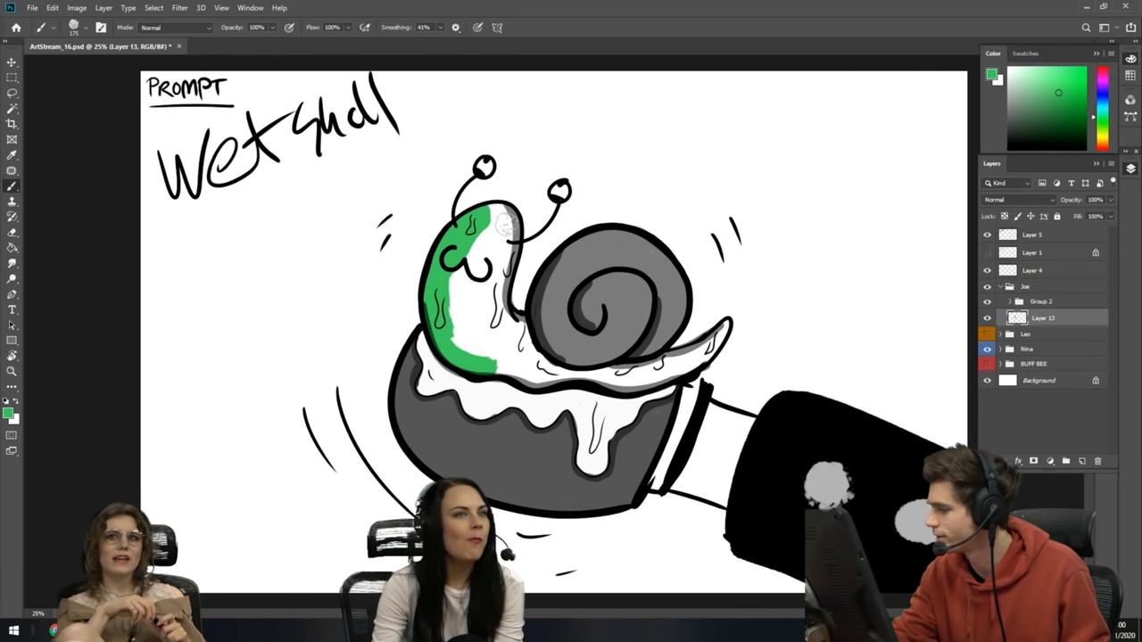
pyautogui.moveTo(491, 220)
pyautogui.mouseDown()
pyautogui.moveTo(489, 303)
pyautogui.moveTo(508, 236)
pyautogui.moveTo(491, 341)
pyautogui.moveTo(514, 239)
pyautogui.moveTo(505, 355)
pyautogui.moveTo(496, 298)
pyautogui.moveTo(526, 346)
pyautogui.mouseUp()
pyautogui.press(']')
pyautogui.press(']')
pyautogui.press(']')
pyautogui.moveTo(490, 234)
pyautogui.mouseDown()
pyautogui.moveTo(464, 317)
pyautogui.moveTo(496, 256)
pyautogui.moveTo(459, 284)
pyautogui.moveTo(485, 347)
pyautogui.moveTo(477, 265)
pyautogui.moveTo(488, 346)
pyautogui.moveTo(456, 314)
pyautogui.moveTo(518, 361)
pyautogui.moveTo(533, 314)
pyautogui.moveTo(508, 352)
pyautogui.moveTo(537, 360)
pyautogui.moveTo(494, 366)
pyautogui.moveTo(558, 382)
pyautogui.mouseUp()
pyautogui.press('[')
pyautogui.moveTo(524, 348)
pyautogui.mouseDown()
pyautogui.moveTo(596, 376)
pyautogui.moveTo(581, 381)
pyautogui.moveTo(722, 370)
pyautogui.moveTo(687, 353)
pyautogui.moveTo(629, 373)
pyautogui.moveTo(651, 379)
pyautogui.moveTo(720, 339)
pyautogui.moveTo(681, 377)
pyautogui.moveTo(694, 373)
pyautogui.mouseUp()
pyautogui.press('[')
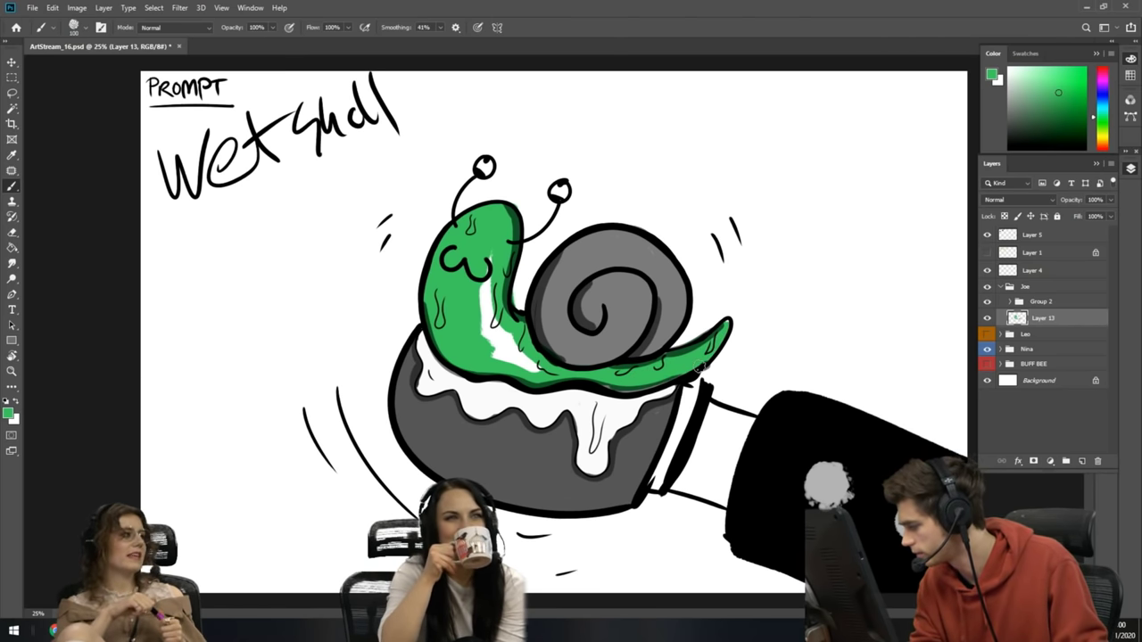
pyautogui.moveTo(475, 302)
pyautogui.mouseDown()
pyautogui.moveTo(484, 361)
pyautogui.moveTo(490, 253)
pyautogui.moveTo(488, 352)
pyautogui.moveTo(517, 363)
pyautogui.moveTo(483, 319)
pyautogui.moveTo(532, 363)
pyautogui.moveTo(502, 352)
pyautogui.moveTo(532, 366)
pyautogui.moveTo(531, 348)
pyautogui.moveTo(528, 364)
pyautogui.moveTo(495, 350)
pyautogui.mouseUp()
# - Choose a dark golden brown and paint the whole snail shell with it on Layer 13, adjusting the brush size to fit
pyautogui.click(1102, 135)
pyautogui.click(1059, 74)
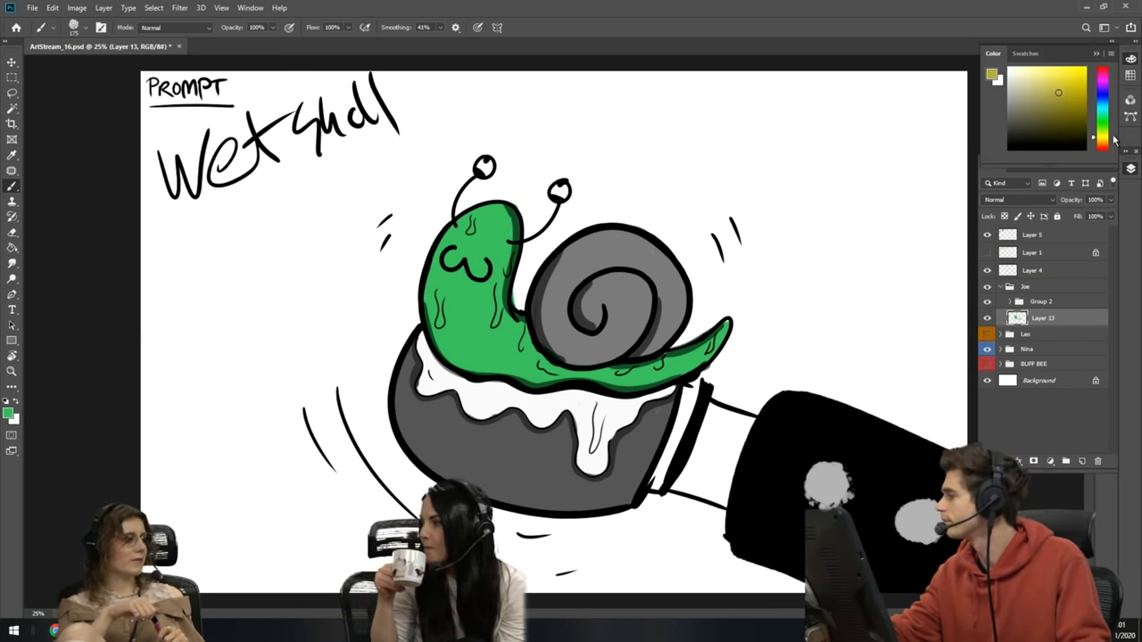
pyautogui.moveTo(1103, 136); pyautogui.dragTo(1103, 142)
pyautogui.click(1063, 111)
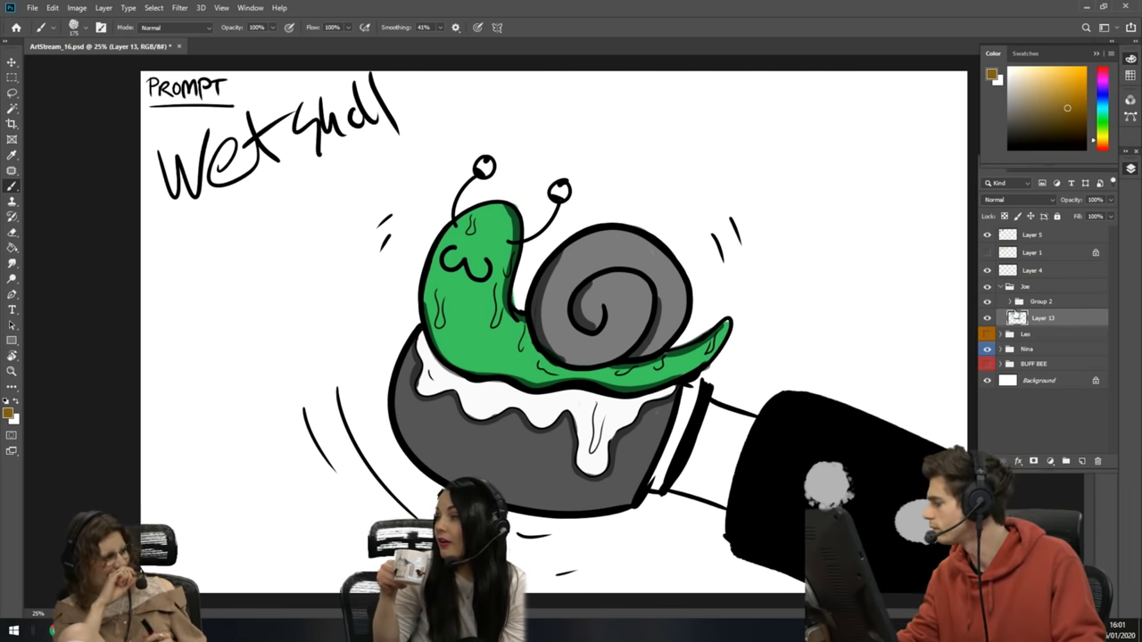
pyautogui.press(']')
pyautogui.press(']')
pyautogui.press('[')
pyautogui.press('[')
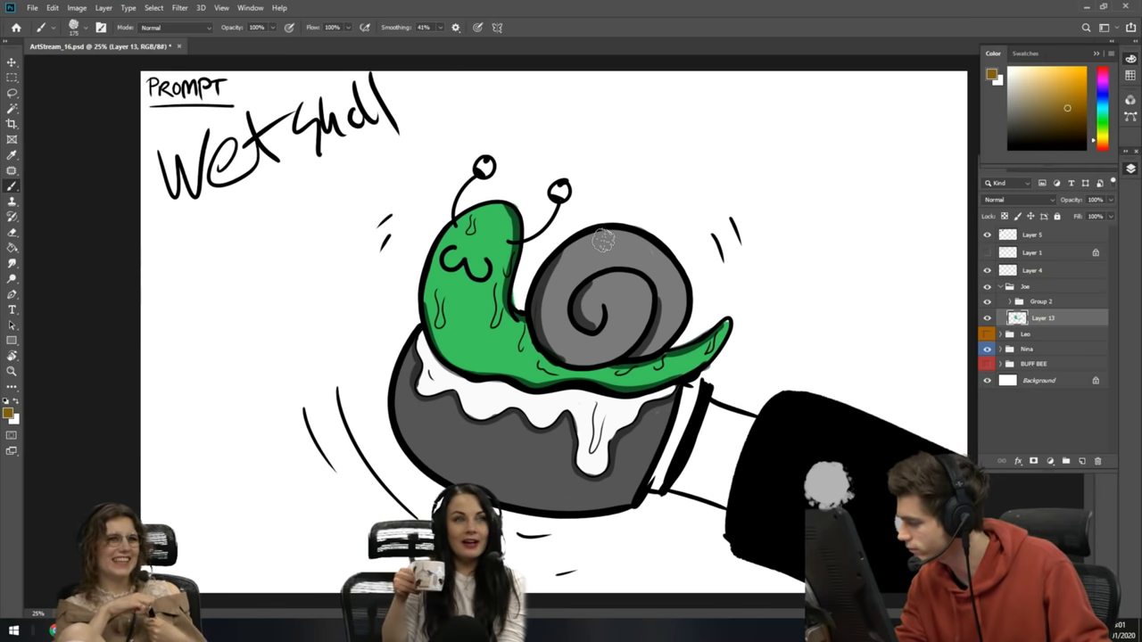
pyautogui.moveTo(605, 243)
pyautogui.mouseDown()
pyautogui.moveTo(576, 278)
pyautogui.moveTo(591, 242)
pyautogui.moveTo(550, 276)
pyautogui.moveTo(538, 330)
pyautogui.moveTo(608, 345)
pyautogui.moveTo(629, 288)
pyautogui.moveTo(554, 348)
pyautogui.moveTo(616, 342)
pyautogui.moveTo(647, 318)
pyautogui.moveTo(585, 355)
pyautogui.moveTo(636, 336)
pyautogui.moveTo(631, 290)
pyautogui.moveTo(611, 269)
pyautogui.moveTo(553, 316)
pyautogui.moveTo(565, 322)
pyautogui.moveTo(609, 260)
pyautogui.moveTo(603, 249)
pyautogui.moveTo(644, 246)
pyautogui.moveTo(606, 236)
pyautogui.moveTo(659, 271)
pyautogui.moveTo(675, 258)
pyautogui.moveTo(636, 243)
pyautogui.moveTo(673, 291)
pyautogui.moveTo(660, 331)
pyautogui.moveTo(638, 350)
pyautogui.moveTo(666, 333)
pyautogui.moveTo(678, 277)
pyautogui.moveTo(669, 259)
pyautogui.moveTo(668, 283)
pyautogui.moveTo(648, 256)
pyautogui.moveTo(603, 304)
pyautogui.moveTo(624, 247)
pyautogui.moveTo(593, 325)
pyautogui.moveTo(605, 316)
pyautogui.moveTo(589, 312)
pyautogui.moveTo(640, 283)
pyautogui.moveTo(584, 340)
pyautogui.moveTo(651, 272)
pyautogui.moveTo(655, 325)
pyautogui.moveTo(635, 283)
pyautogui.mouseUp()
pyautogui.press(']')
pyautogui.press(']')
pyautogui.press(']')
pyautogui.press('[')
pyautogui.press('[')
pyautogui.press('[')
pyautogui.press('[')
pyautogui.press(']')
pyautogui.press(']')
pyautogui.press(']')
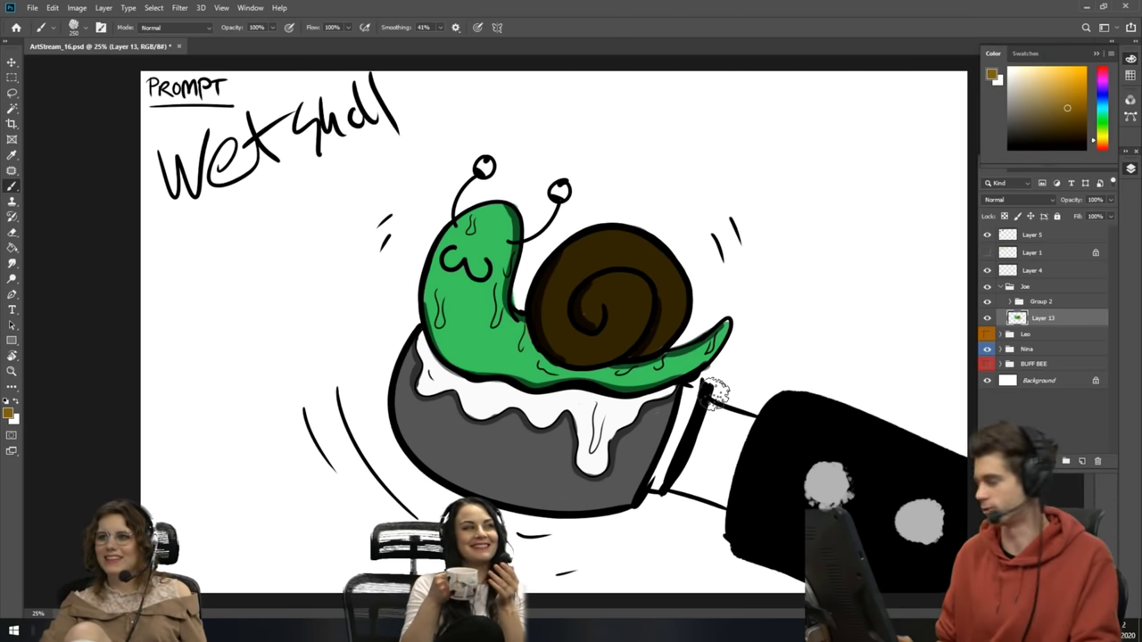
# - Select the group above Layer 13, reset the paint colours to black and white, and set the brush to 150 px
pyautogui.click(1048, 300)
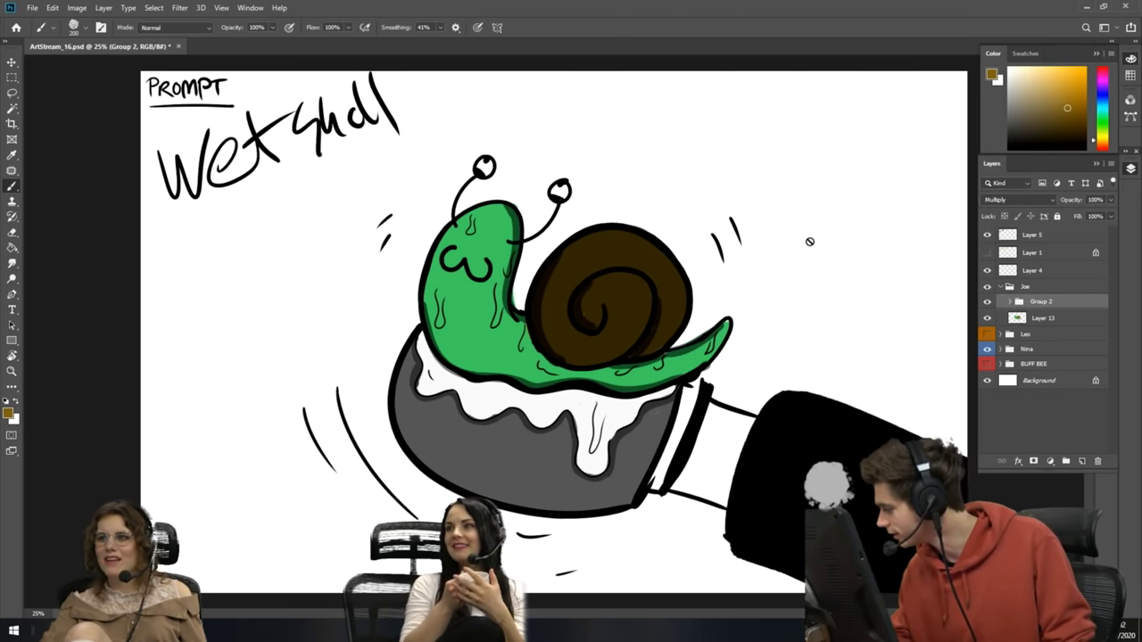
pyautogui.press('d')
pyautogui.press('[')
pyautogui.press('[')
pyautogui.press('[')
pyautogui.press('[')
pyautogui.press(']')
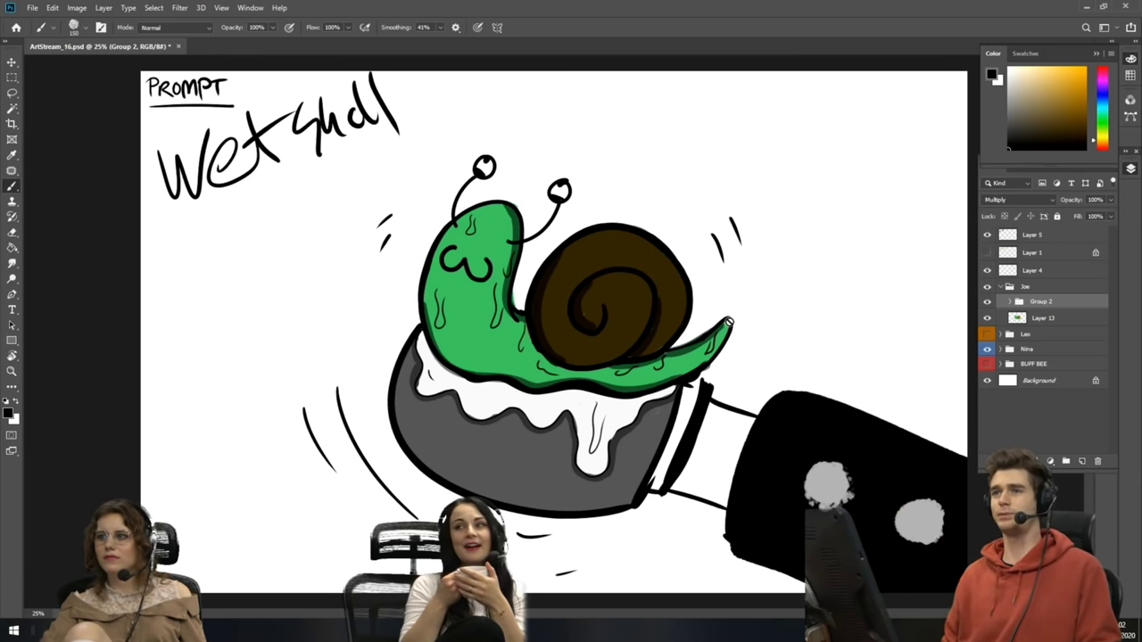